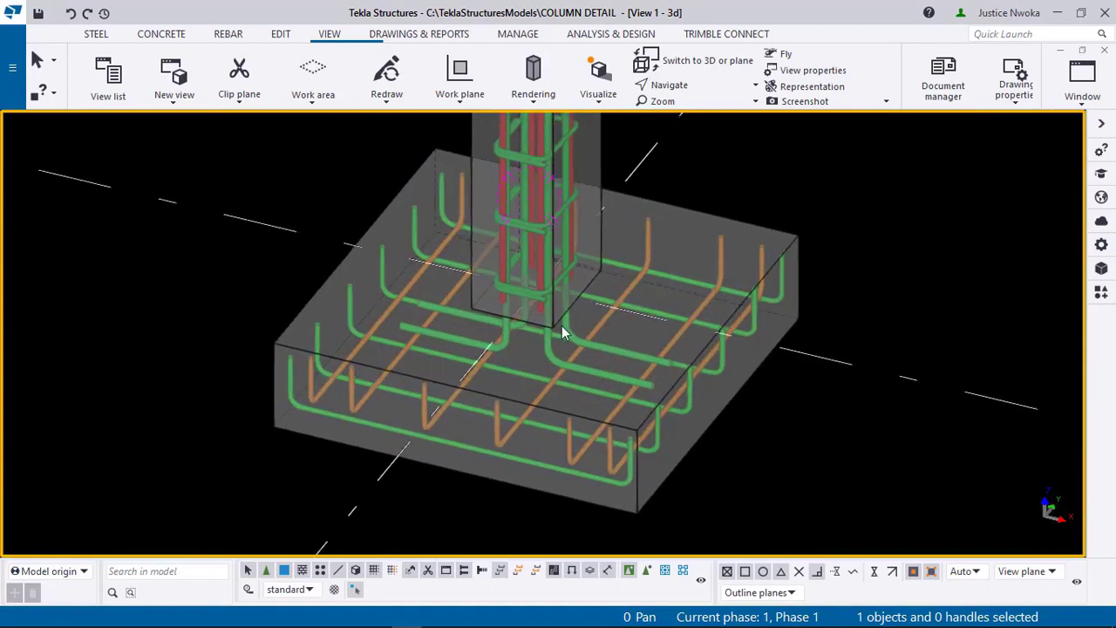
Step: Examine the slab mesh, edge beam reinforcement and projecting column bars around the frame's column heads
scroll(558, 324, down, 5)
scroll(566, 357, down, 5)
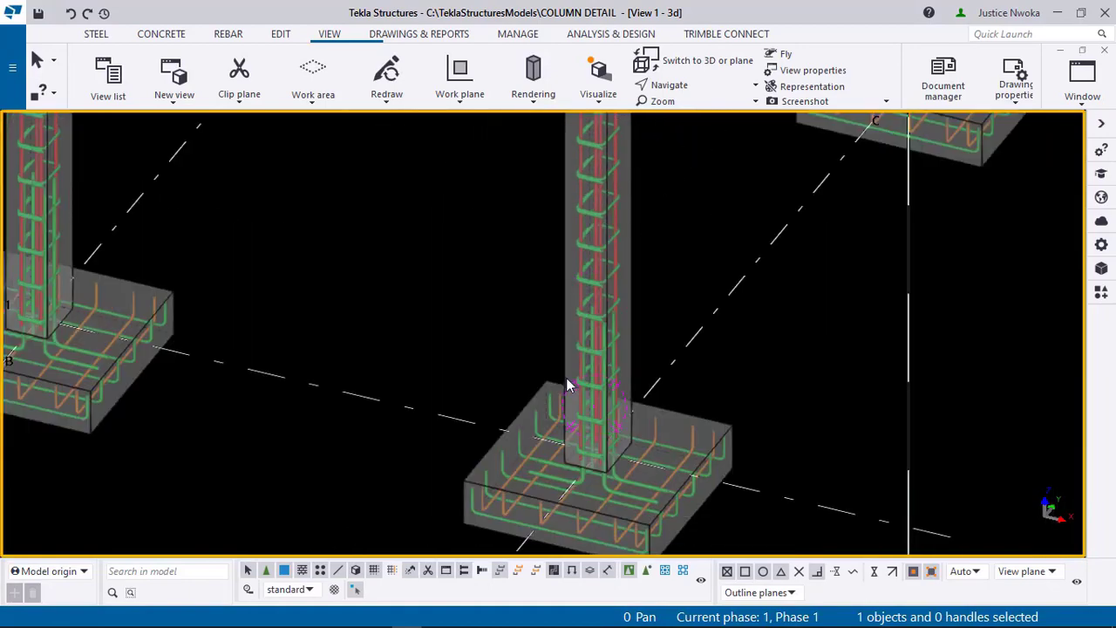
scroll(533, 353, up, 4)
scroll(648, 295, up, 5)
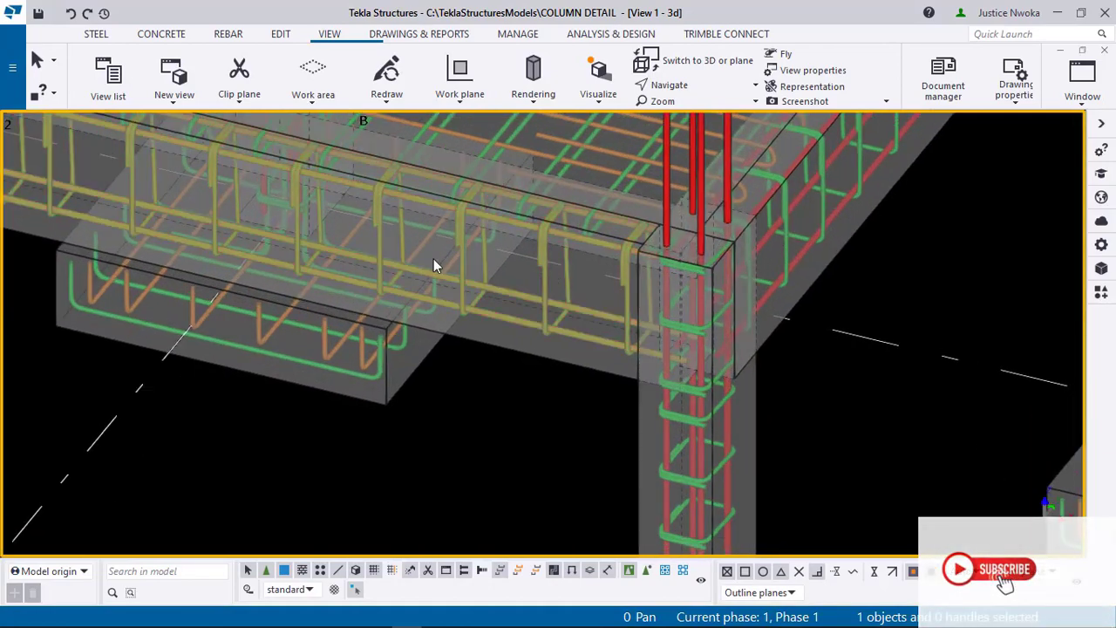
ctrl+middle_drag(462, 247, 621, 316)
scroll(624, 294, down, 5)
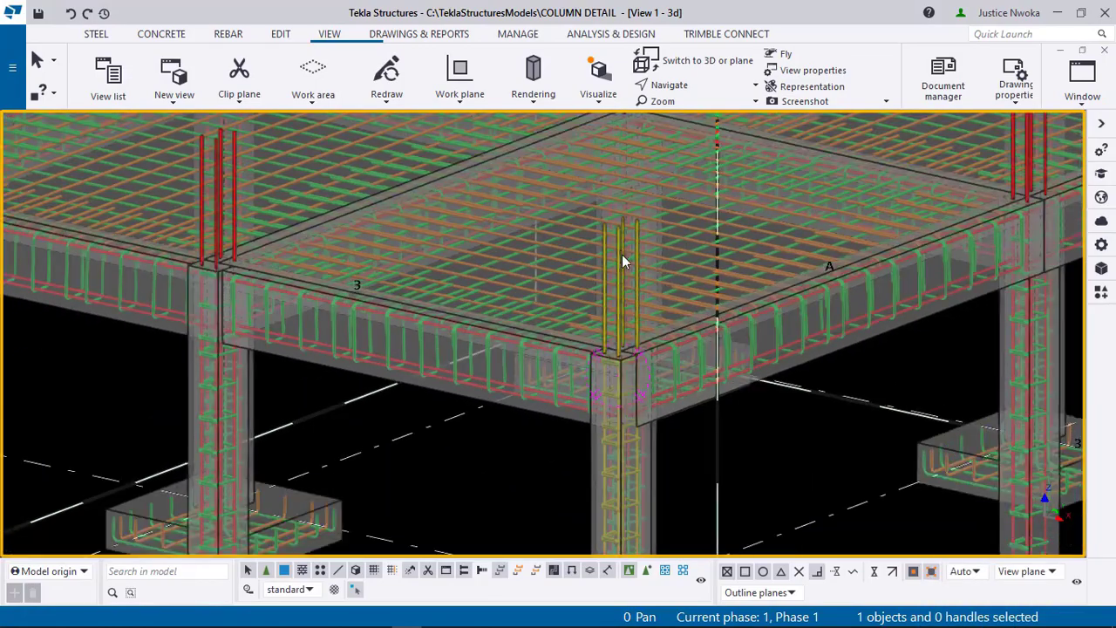
scroll(619, 331, up, 3)
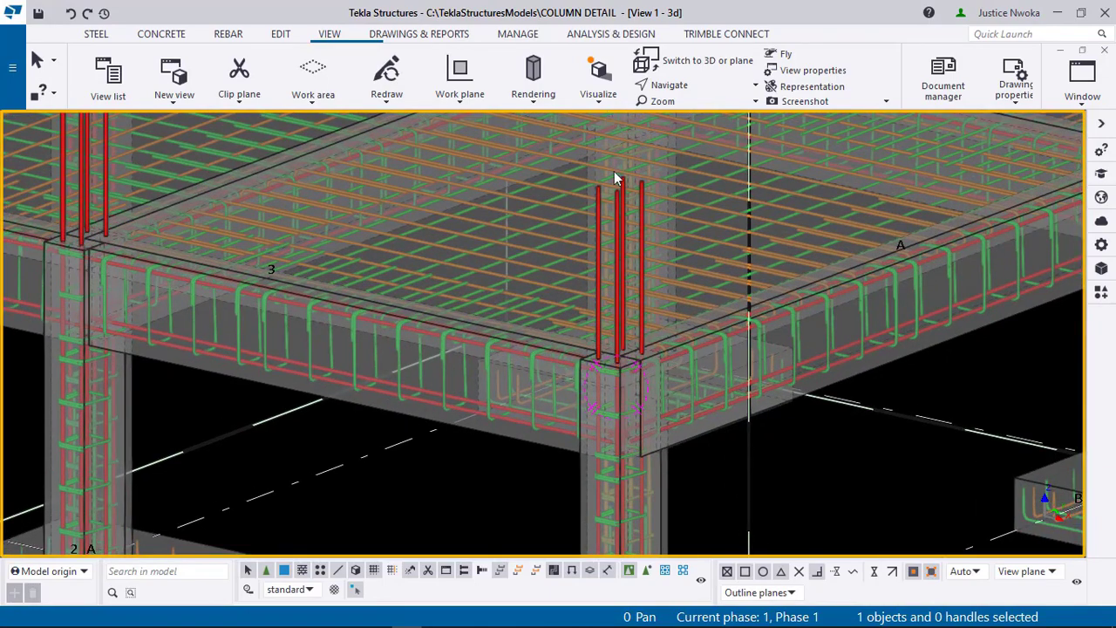
ctrl+middle_drag(622, 336, 577, 319)
scroll(345, 401, up, 6)
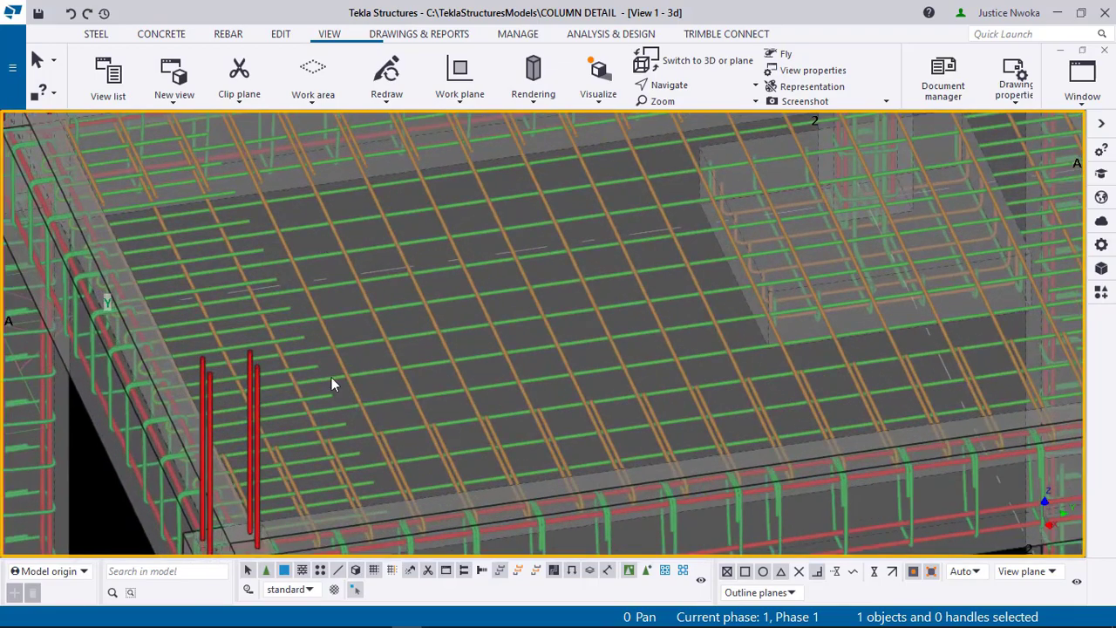
ctrl+middle_drag(345, 381, 269, 379)
scroll(555, 296, down, 5)
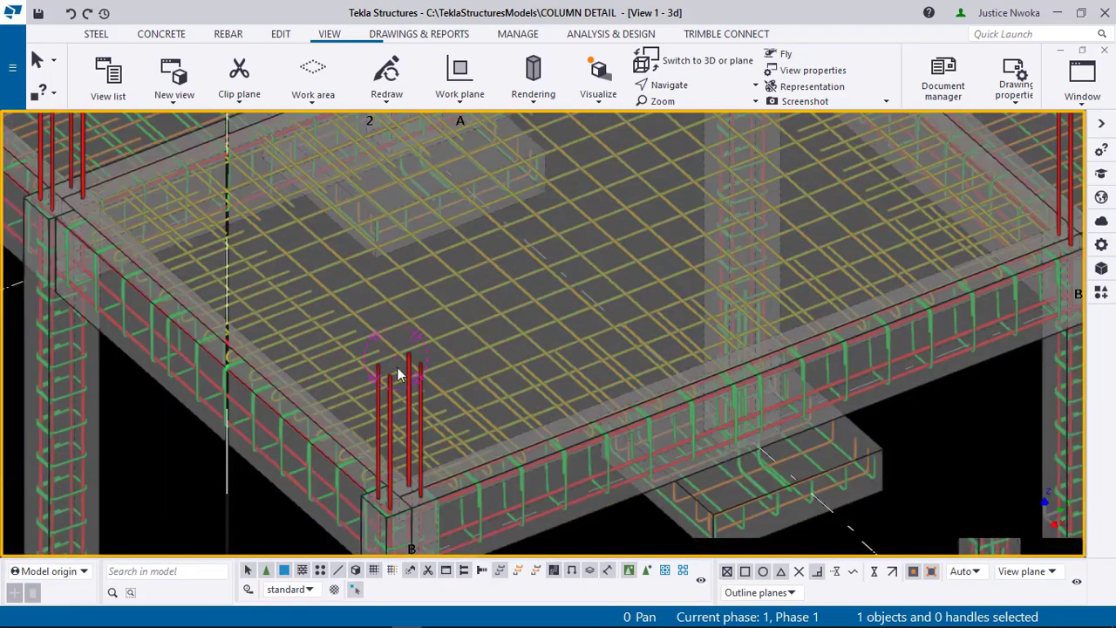
ctrl+middle_drag(397, 367, 490, 349)
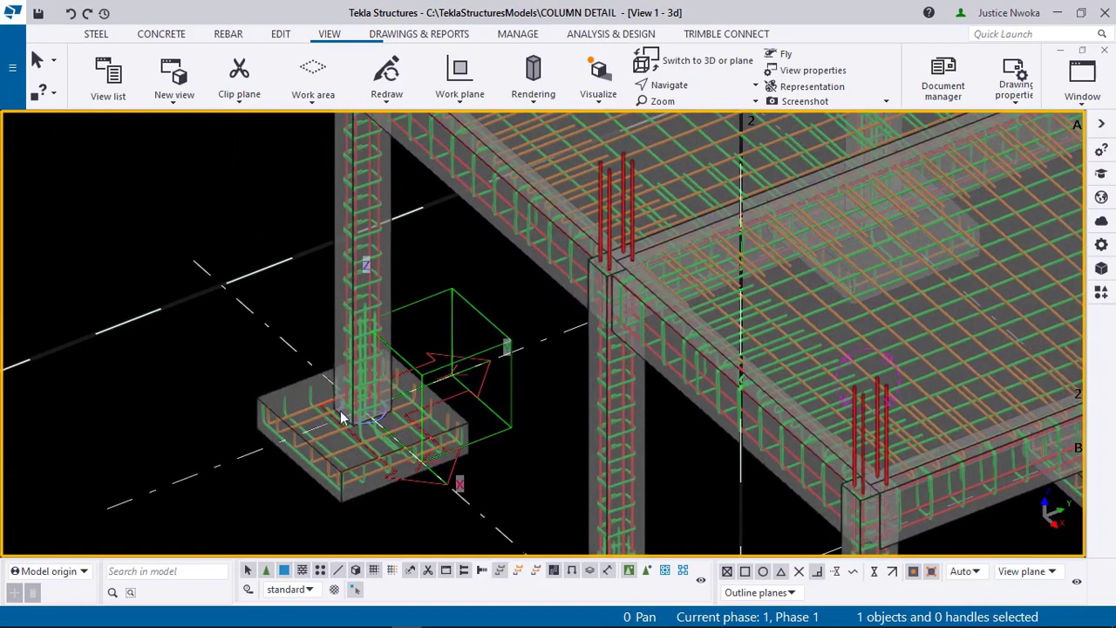
Step: Examine the pad footing's bottom mesh and the bent starter bars at the base of the column at grid A/1
scroll(341, 413, up, 5)
scroll(393, 442, up, 2)
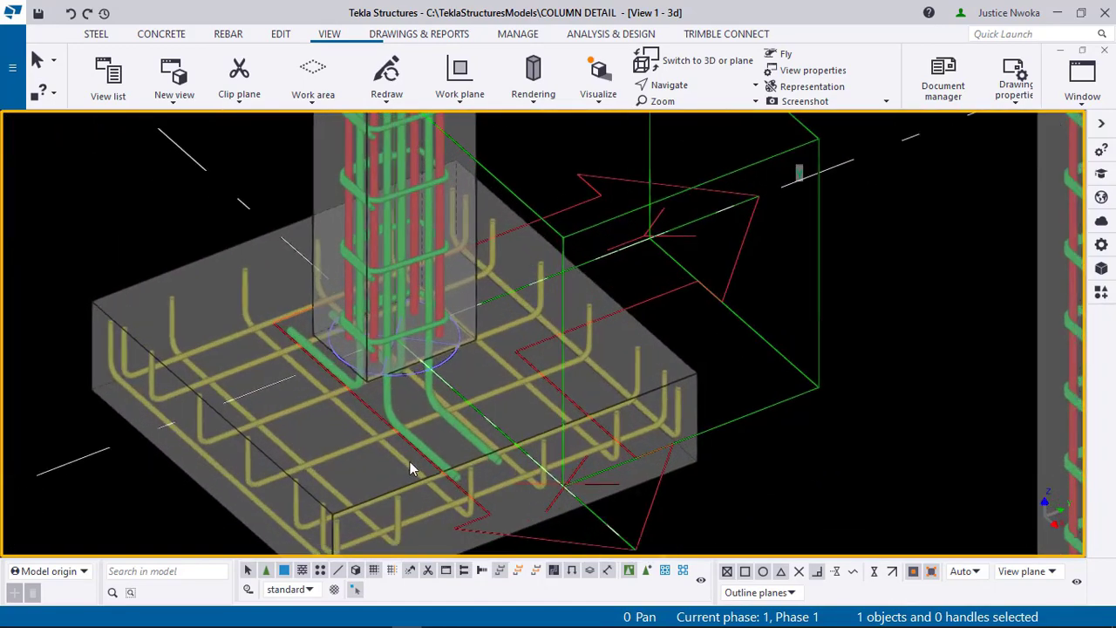
scroll(411, 425, up, 1)
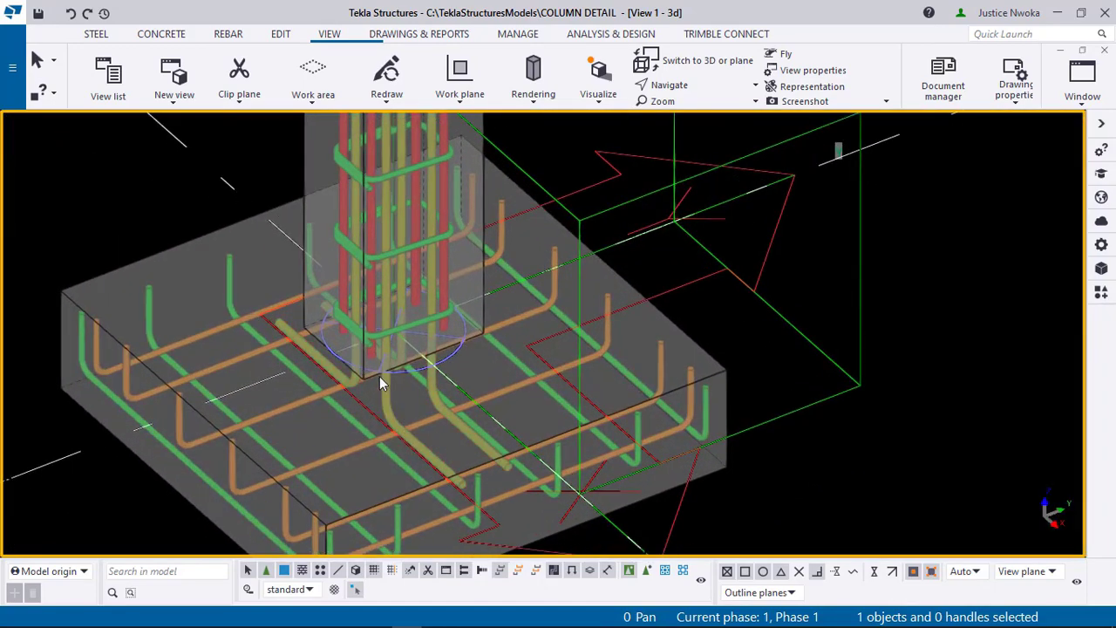
scroll(379, 383, up, 4)
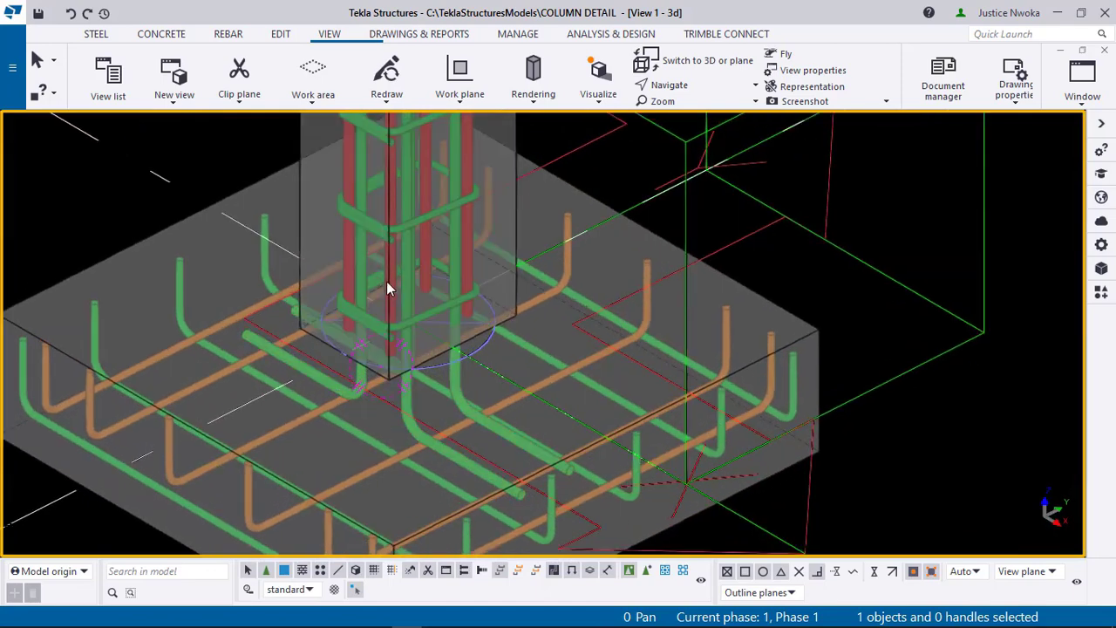
scroll(387, 261, down, 2)
scroll(424, 331, up, 3)
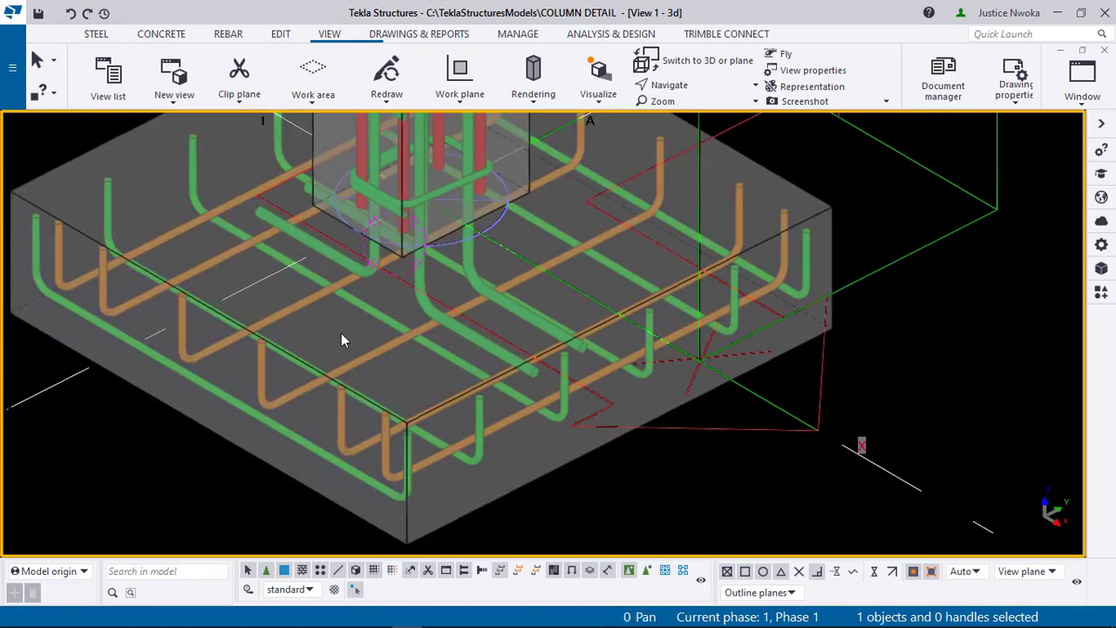
scroll(399, 385, down, 3)
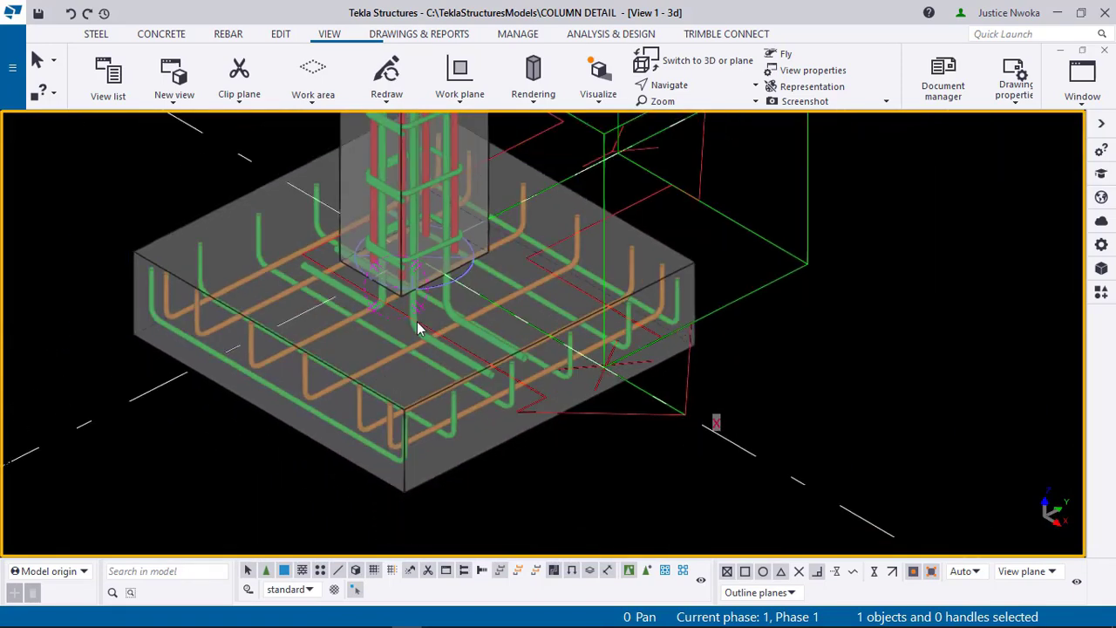
scroll(417, 323, up, 2)
scroll(471, 483, down, 3)
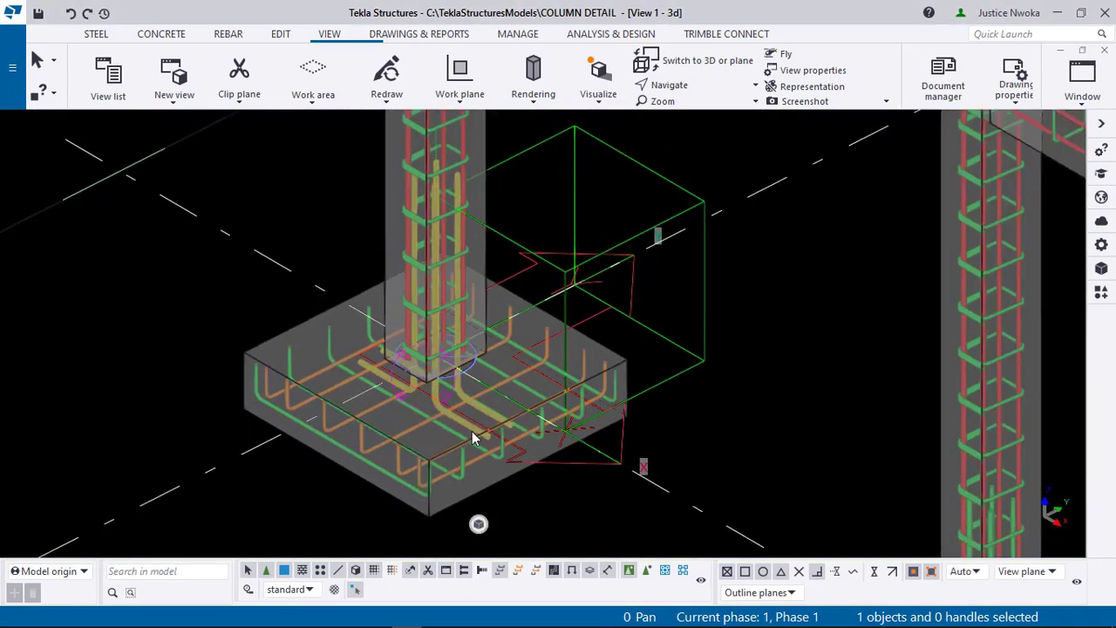
scroll(492, 432, up, 2)
scroll(491, 412, down, 1)
Step: Inspect the edge beam's stirrups and longitudinal bars where the beam meets the corner column
middle_drag(486, 357, 443, 361)
scroll(723, 343, up, 2)
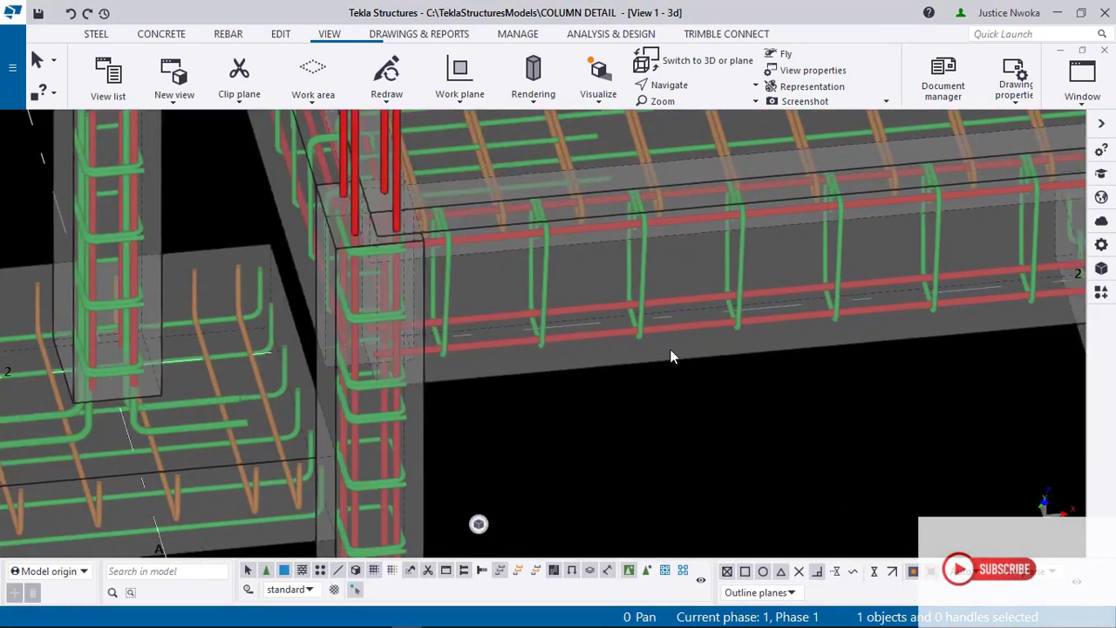
scroll(622, 288, up, 1)
middle_drag(667, 220, 575, 241)
click(573, 217)
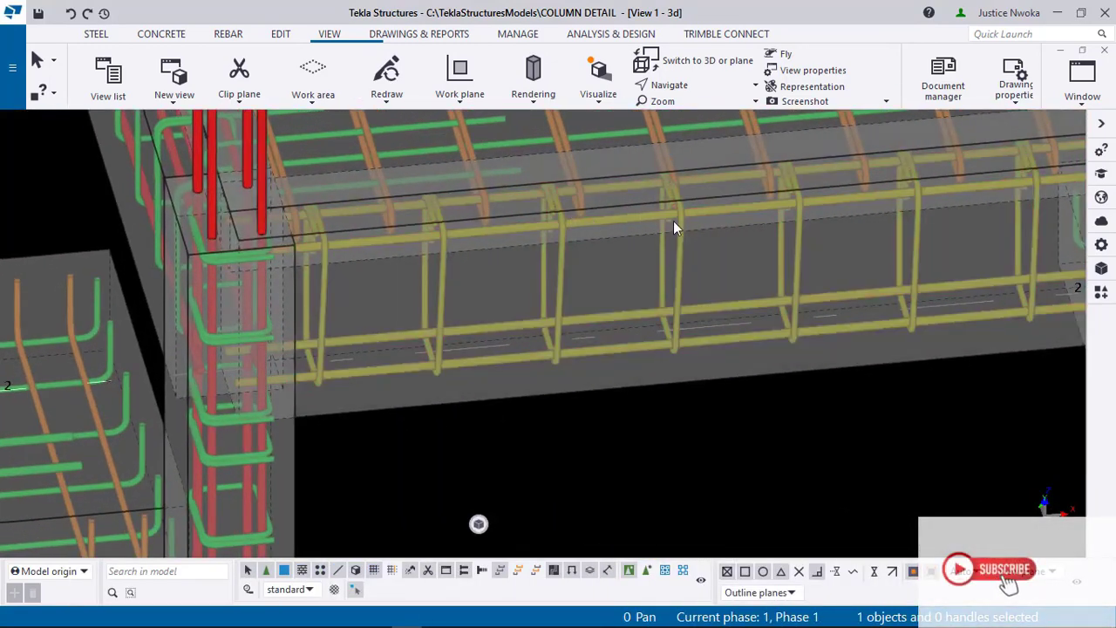
scroll(602, 249, down, 6)
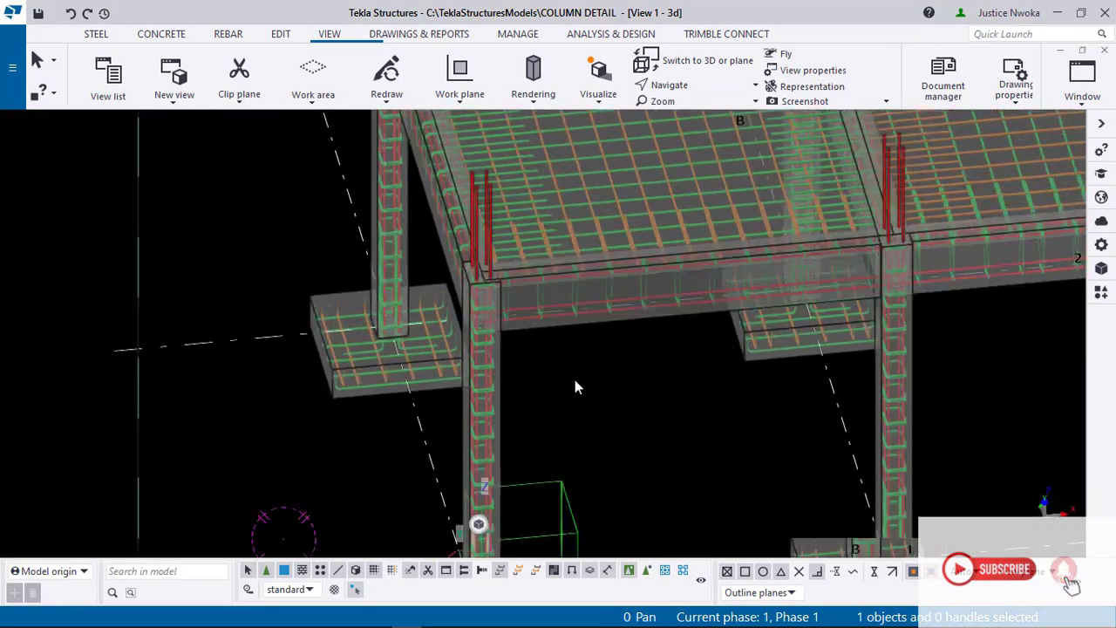
Step: Review the overall concrete frame and the reinforcement in its row of columns and pad footings
scroll(575, 379, down, 1)
ctrl+middle_drag(576, 377, 532, 334)
scroll(601, 394, down, 1)
middle_drag(634, 376, 490, 323)
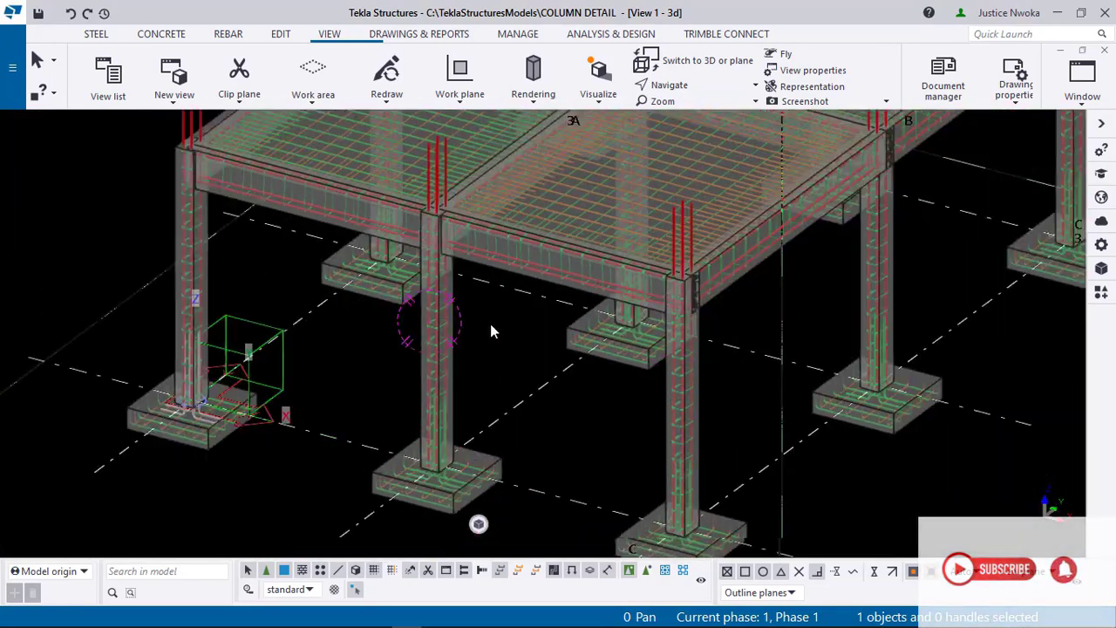
scroll(490, 324, down, 2)
ctrl+middle_drag(587, 425, 556, 446)
scroll(556, 446, up, 2)
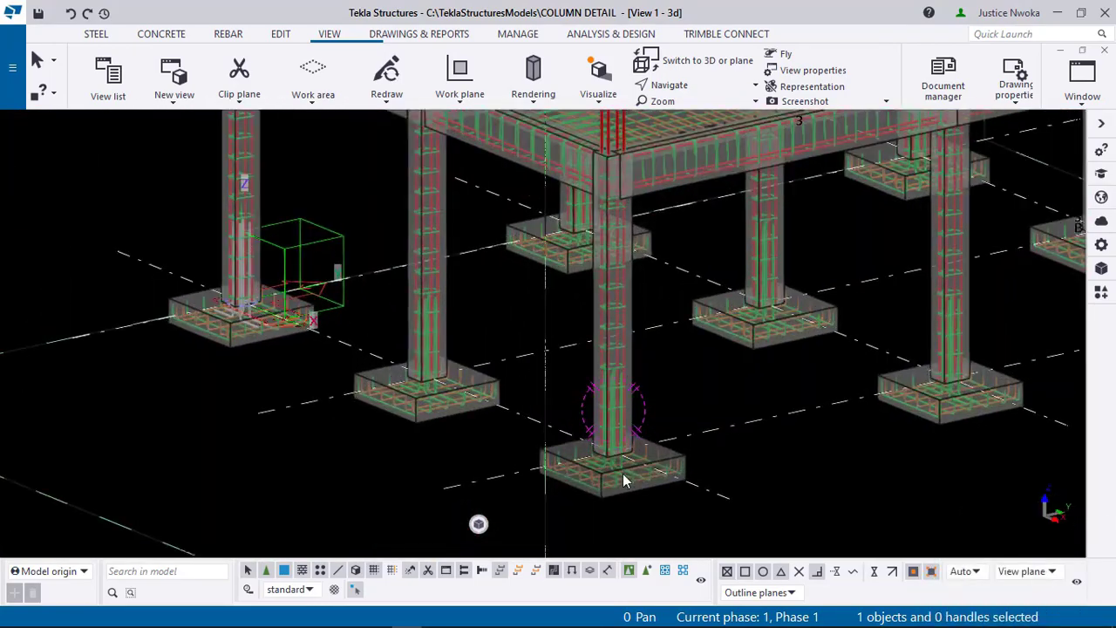
scroll(625, 474, up, 4)
scroll(583, 440, down, 2)
scroll(621, 429, down, 1)
middle_drag(621, 429, 483, 462)
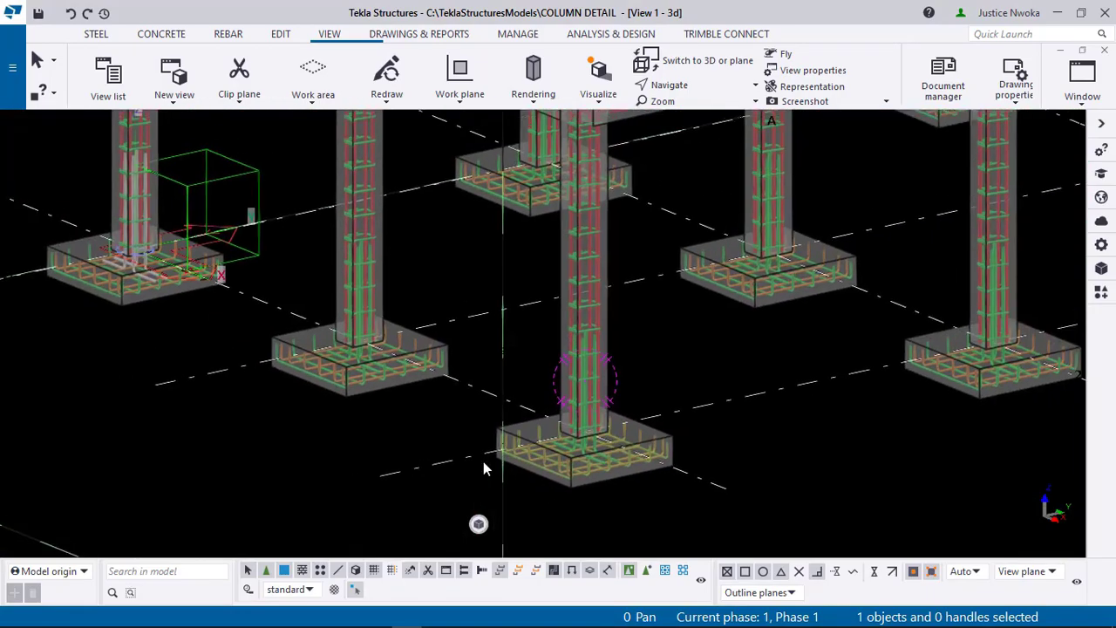
Step: Inspect the column bars projecting above the slab corner together with the adjoining beam and slab reinforcement
scroll(483, 469, down, 4)
scroll(384, 295, up, 2)
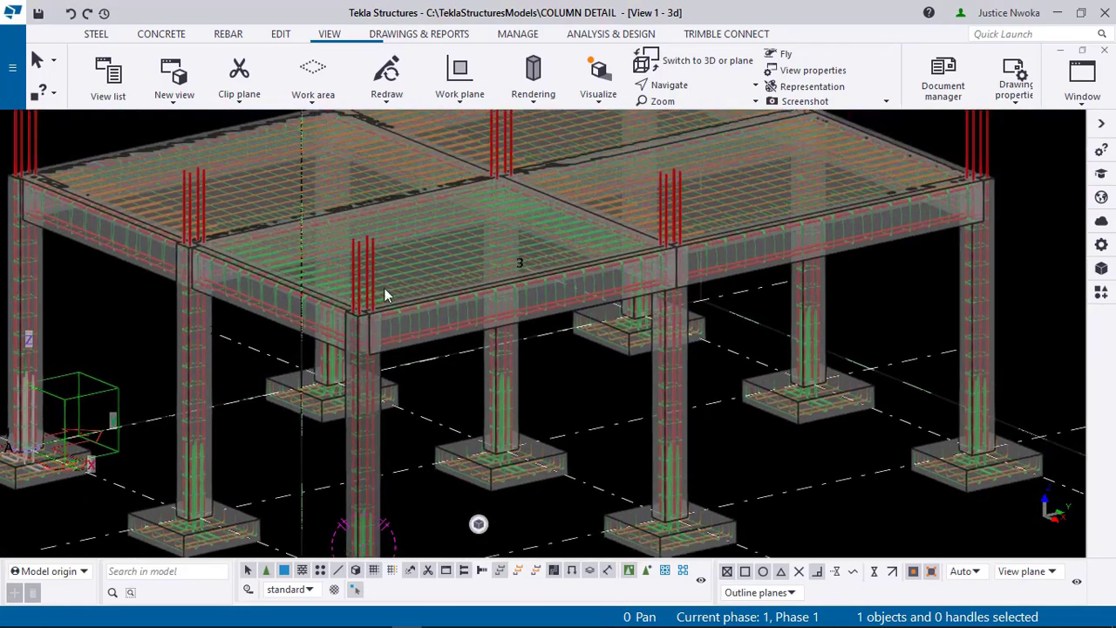
scroll(387, 294, up, 2)
scroll(390, 187, up, 2)
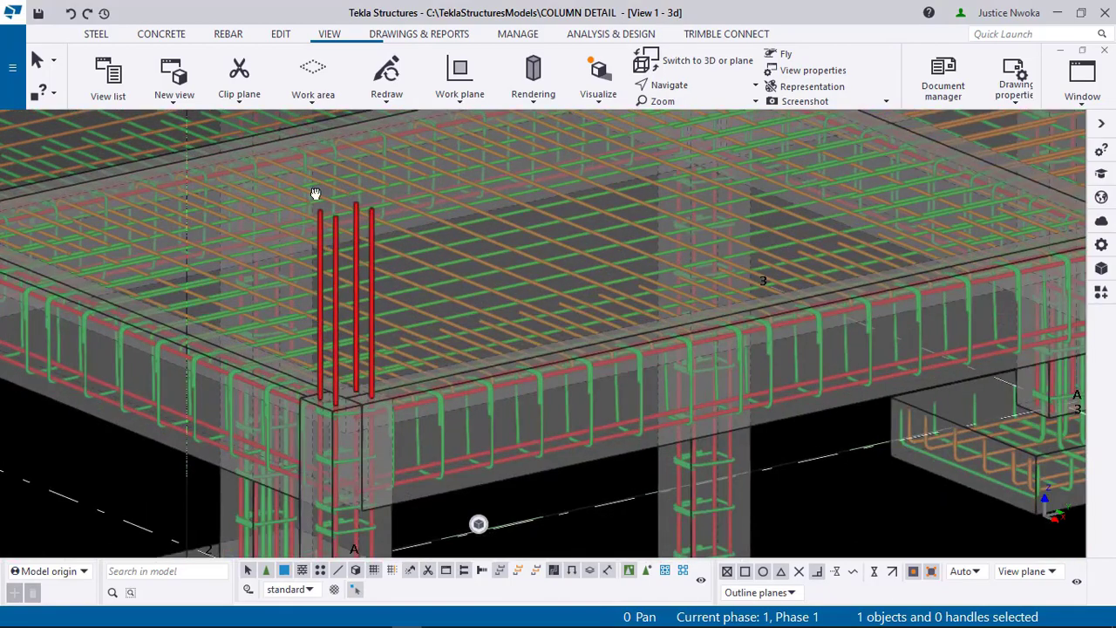
middle_drag(314, 190, 335, 230)
scroll(398, 173, down, 1)
scroll(424, 356, down, 2)
scroll(454, 352, up, 4)
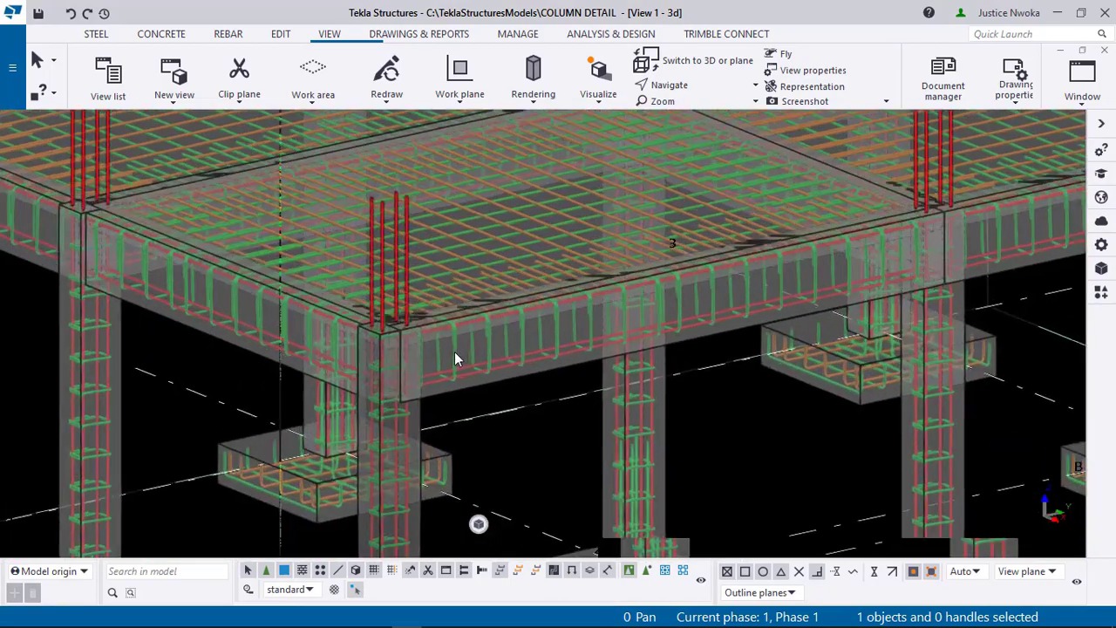
scroll(349, 344, down, 5)
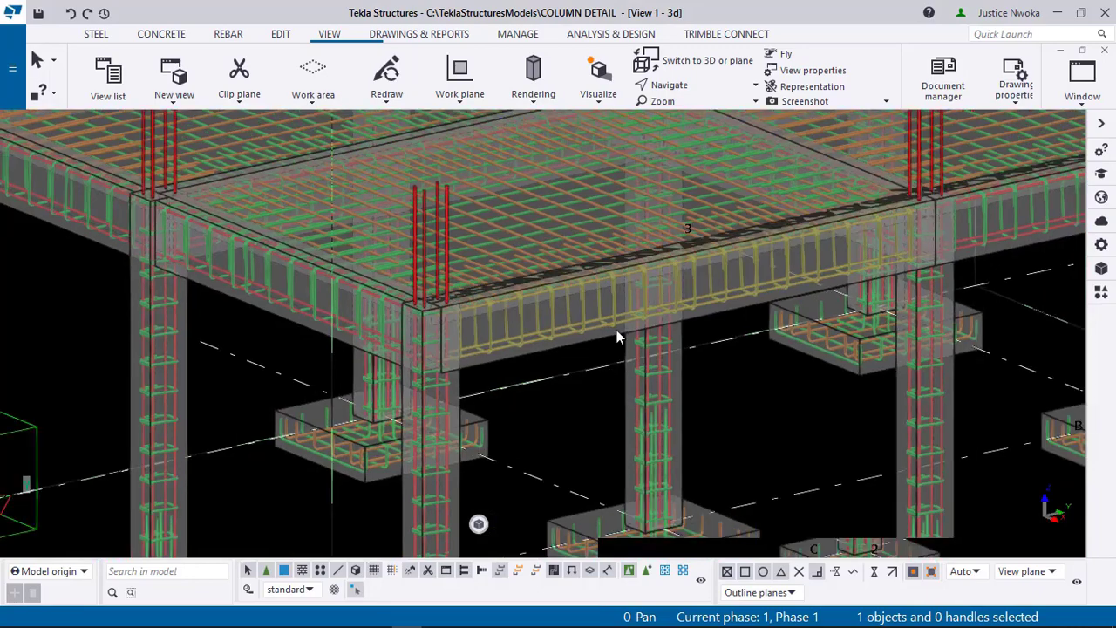
scroll(616, 335, down, 3)
Step: Examine the corner pad footing's two-way bottom bars with upturned ends beneath the column
middle_drag(562, 327, 551, 131)
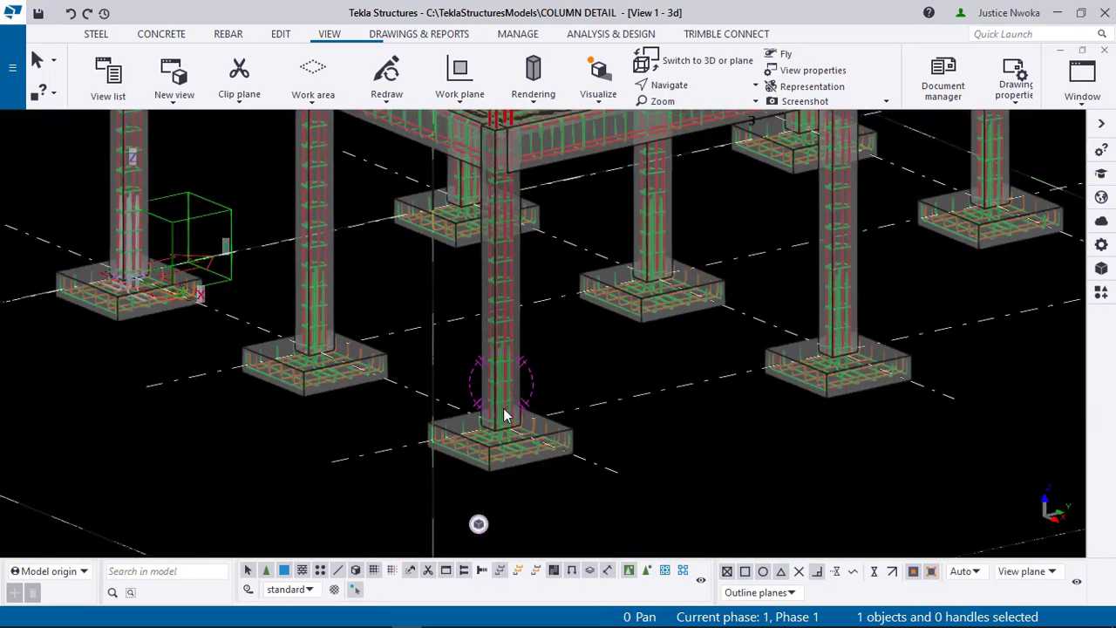
scroll(492, 423, up, 2)
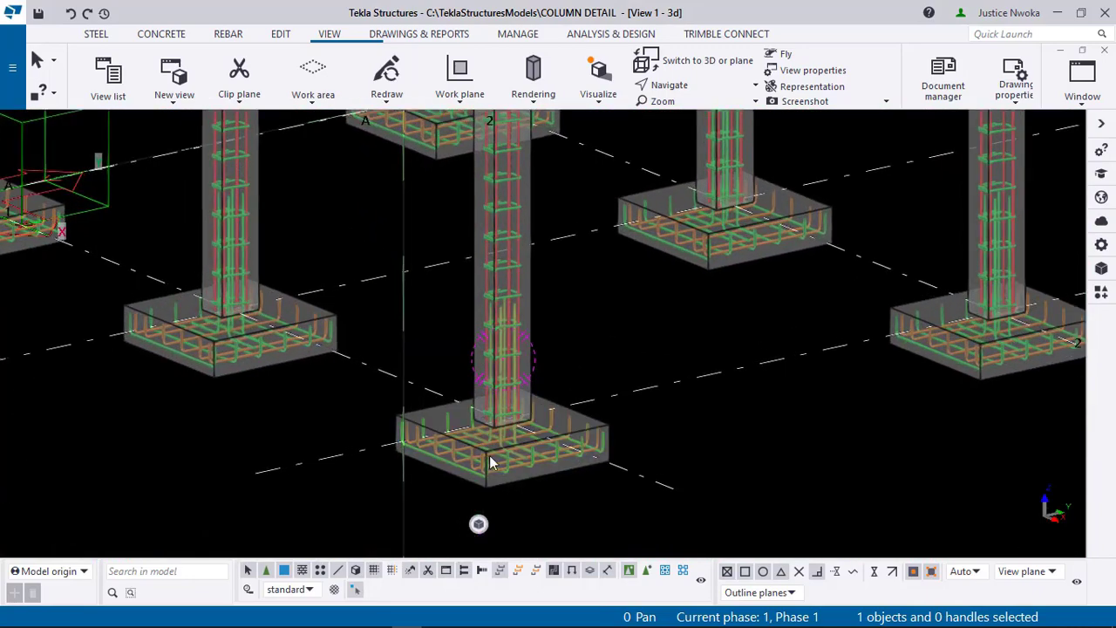
scroll(489, 455, up, 4)
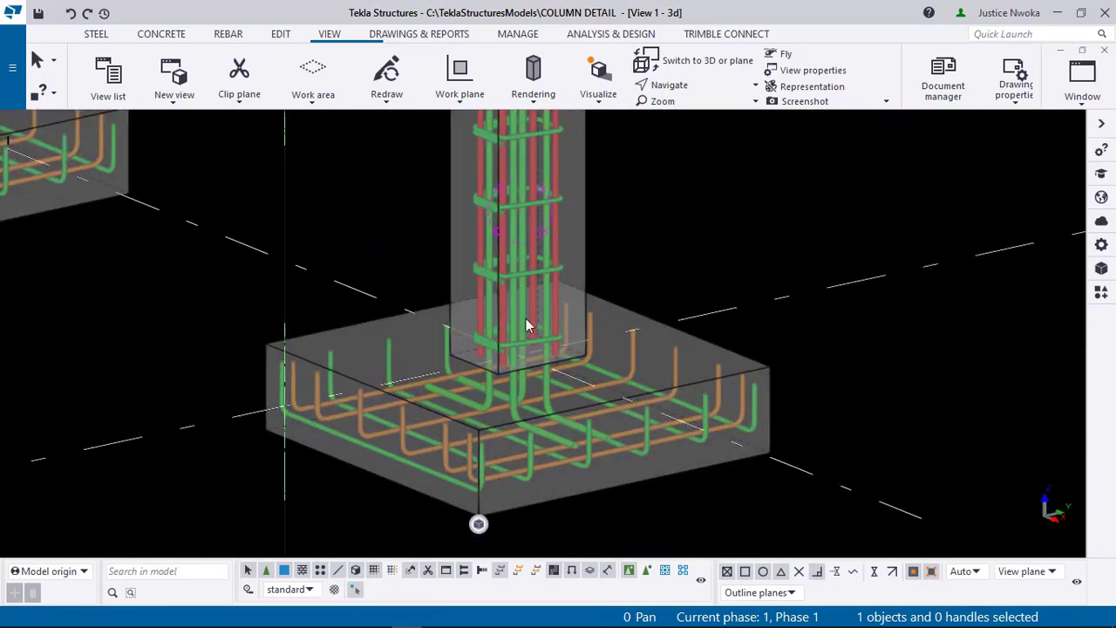
scroll(514, 391, down, 1)
middle_drag(483, 440, 490, 356)
scroll(490, 355, up, 3)
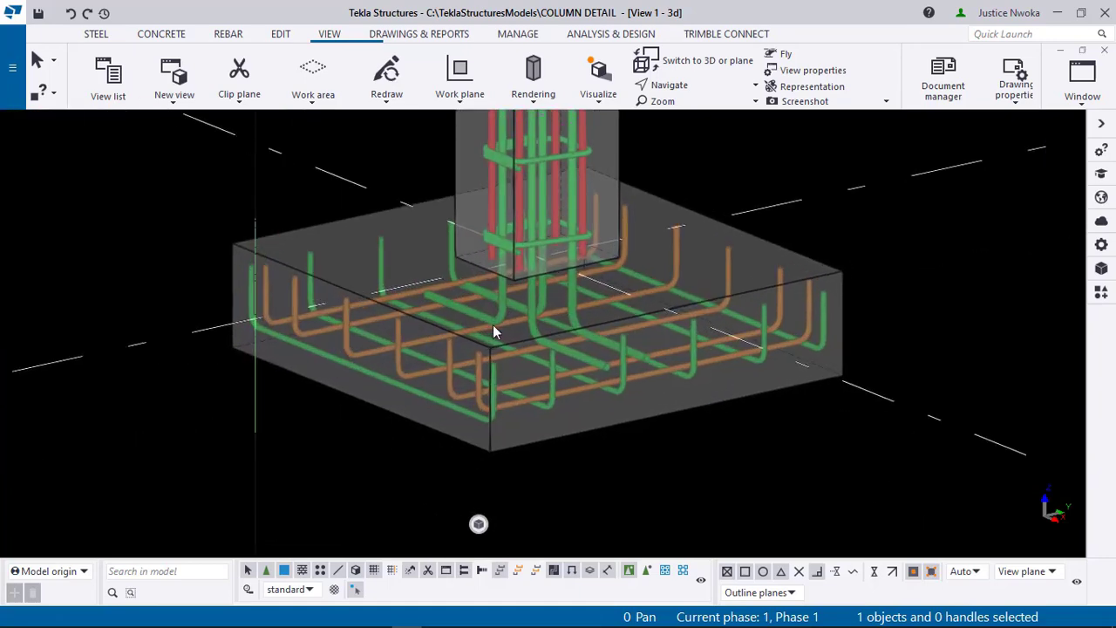
scroll(508, 302, up, 1)
scroll(511, 319, up, 1)
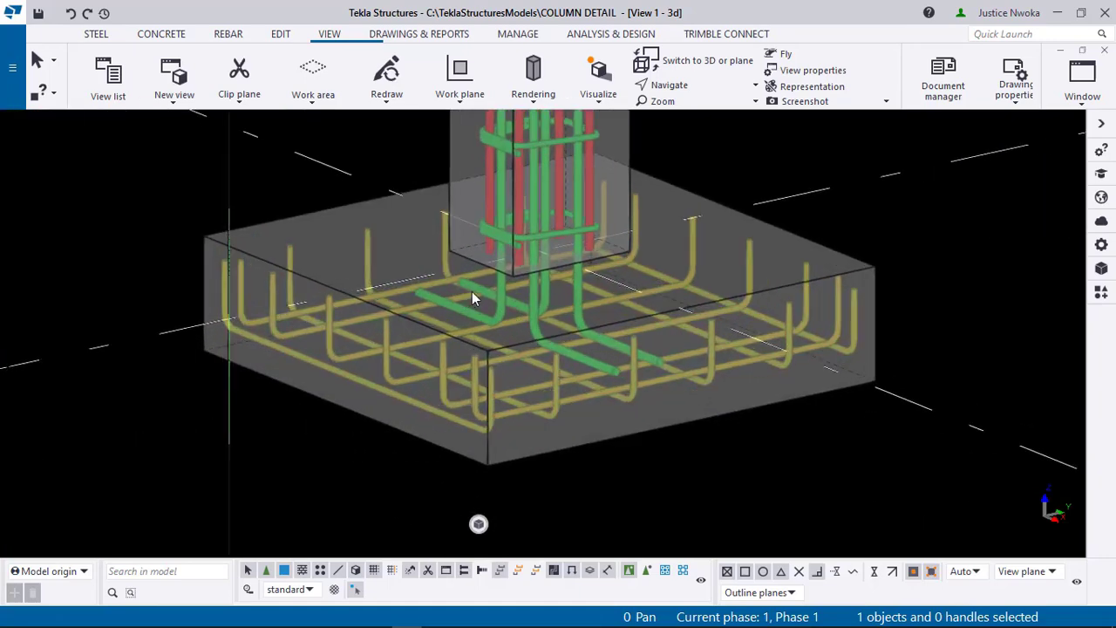
scroll(471, 294, down, 6)
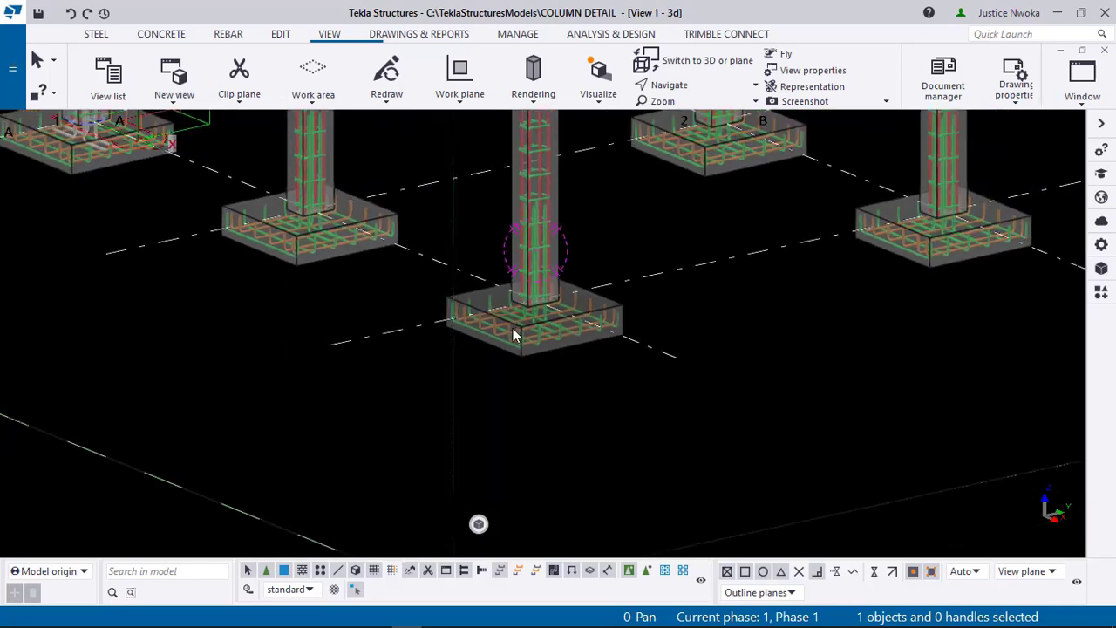
Step: Examine how the starter bars run from the corner footing into the column's main bars and links
scroll(516, 333, down, 1)
middle_drag(544, 365, 433, 310)
scroll(503, 364, down, 1)
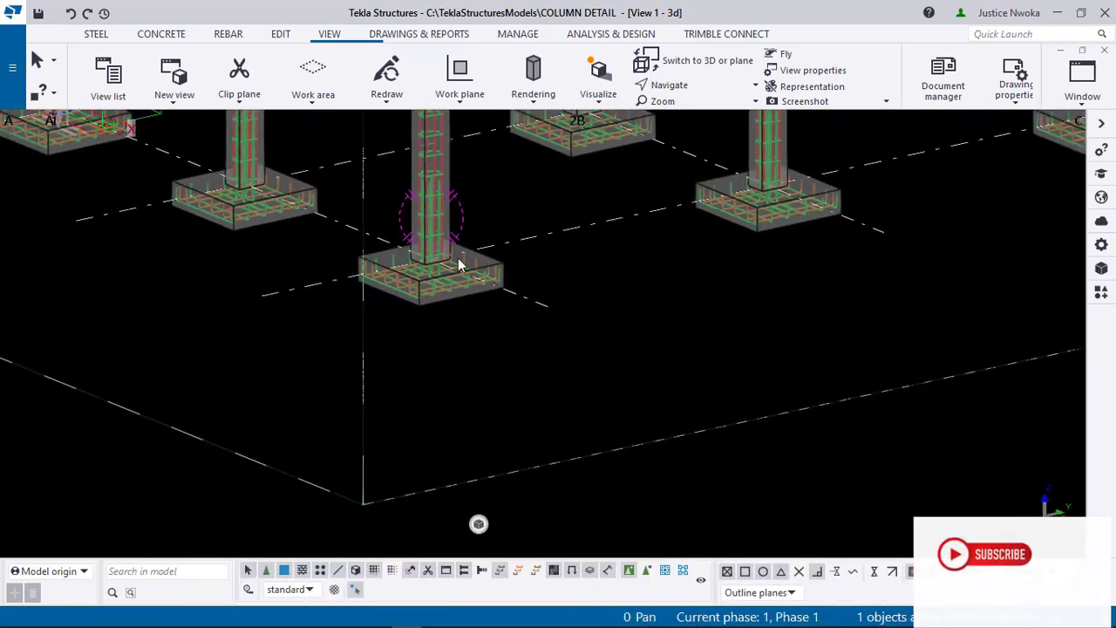
scroll(427, 266, up, 2)
scroll(428, 266, up, 3)
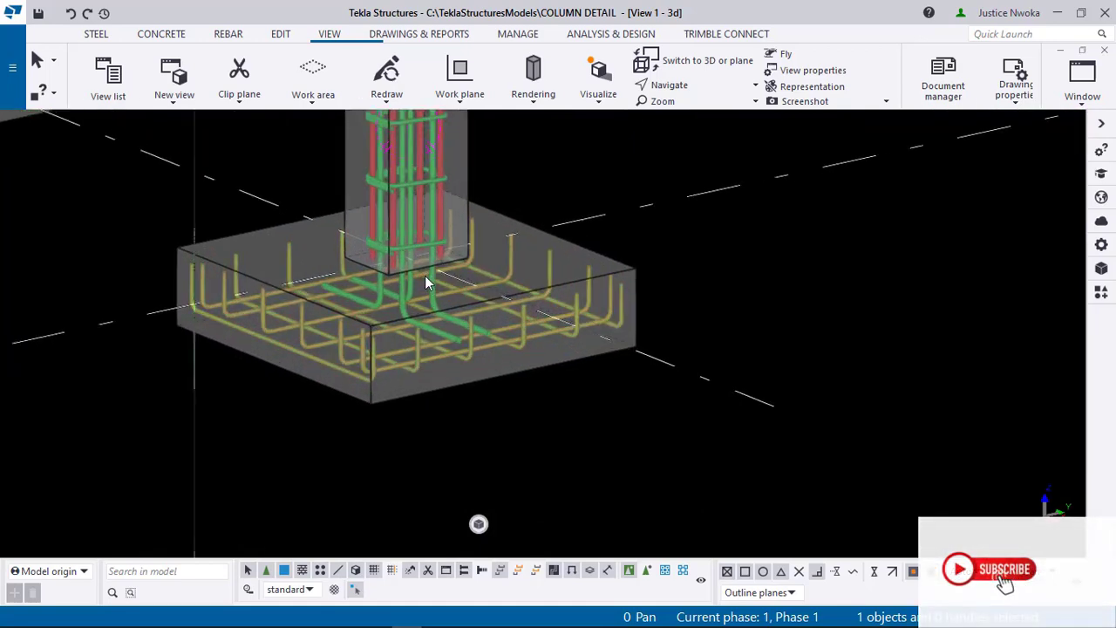
scroll(424, 276, up, 3)
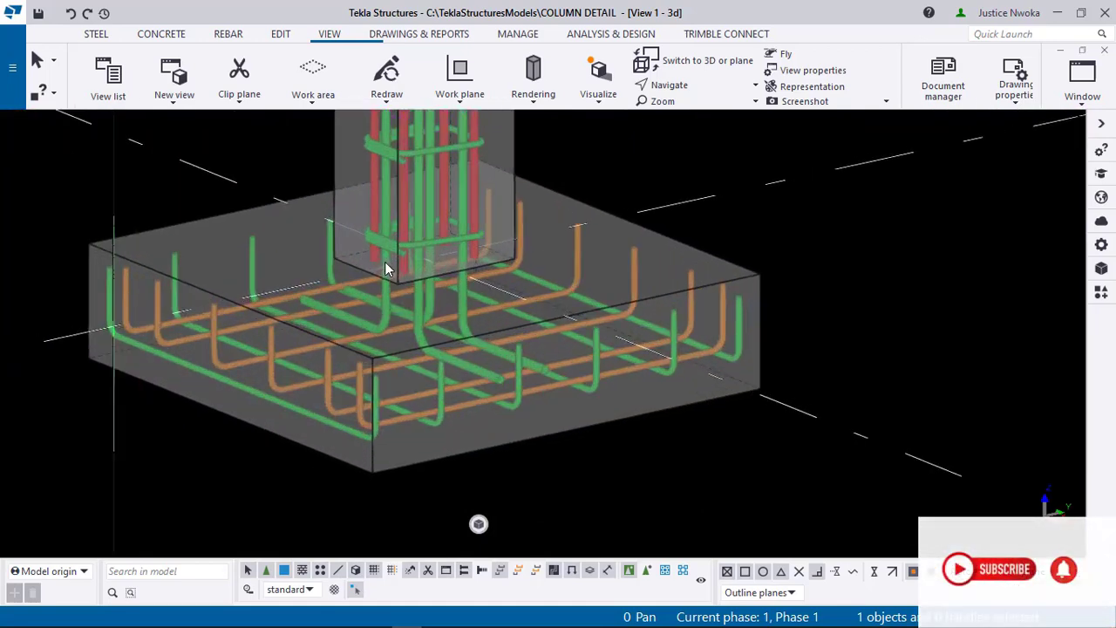
scroll(388, 266, down, 5)
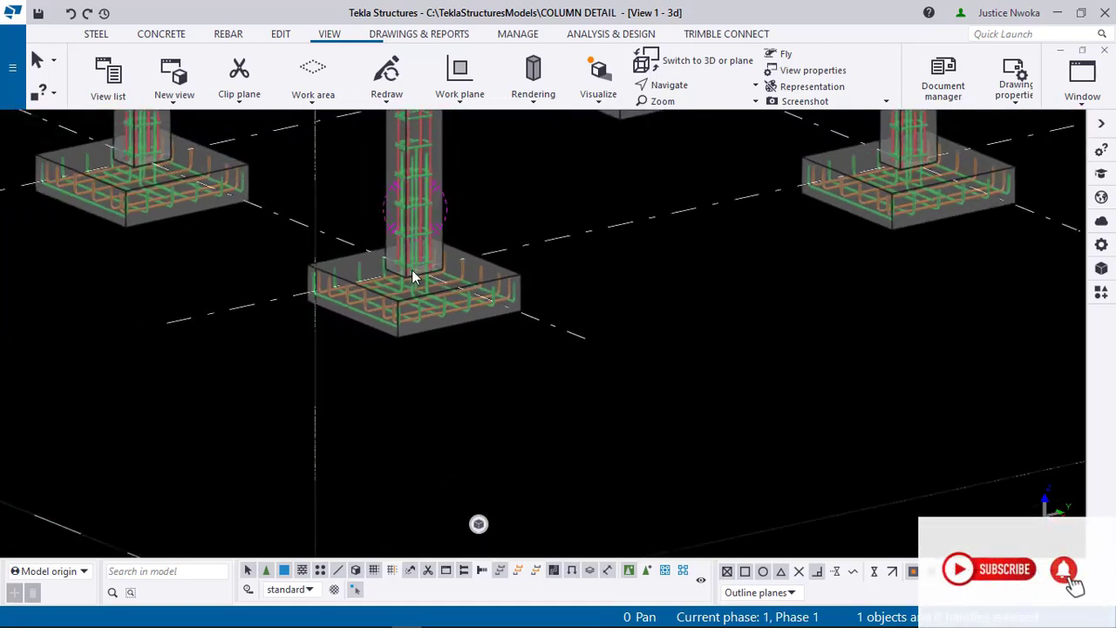
scroll(414, 277, up, 4)
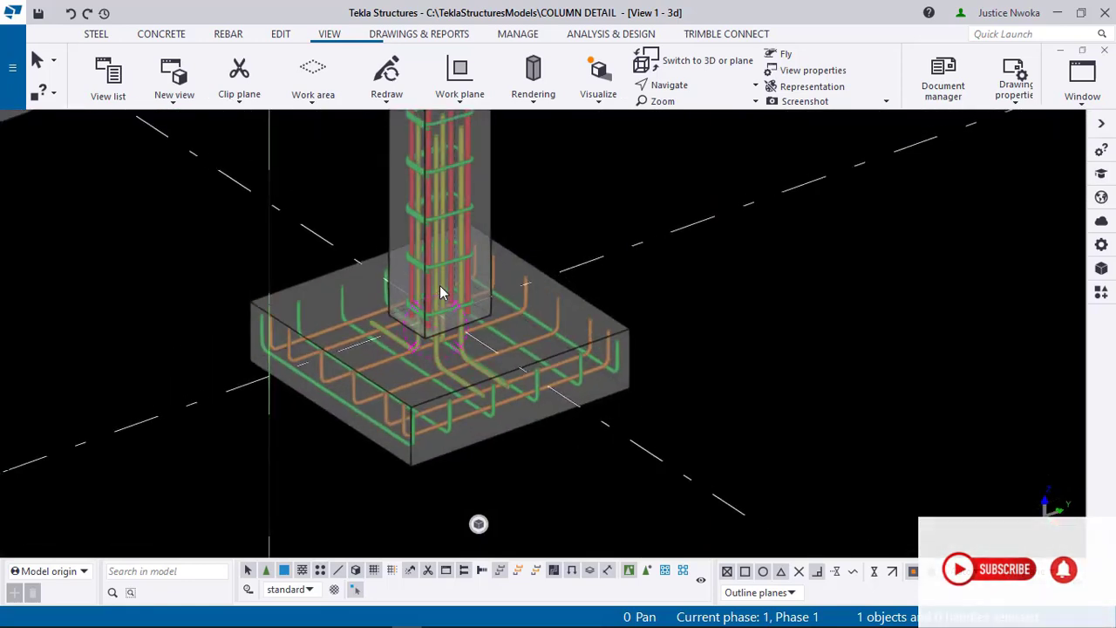
middle_drag(440, 287, 456, 323)
scroll(454, 372, up, 2)
middle_drag(454, 373, 449, 338)
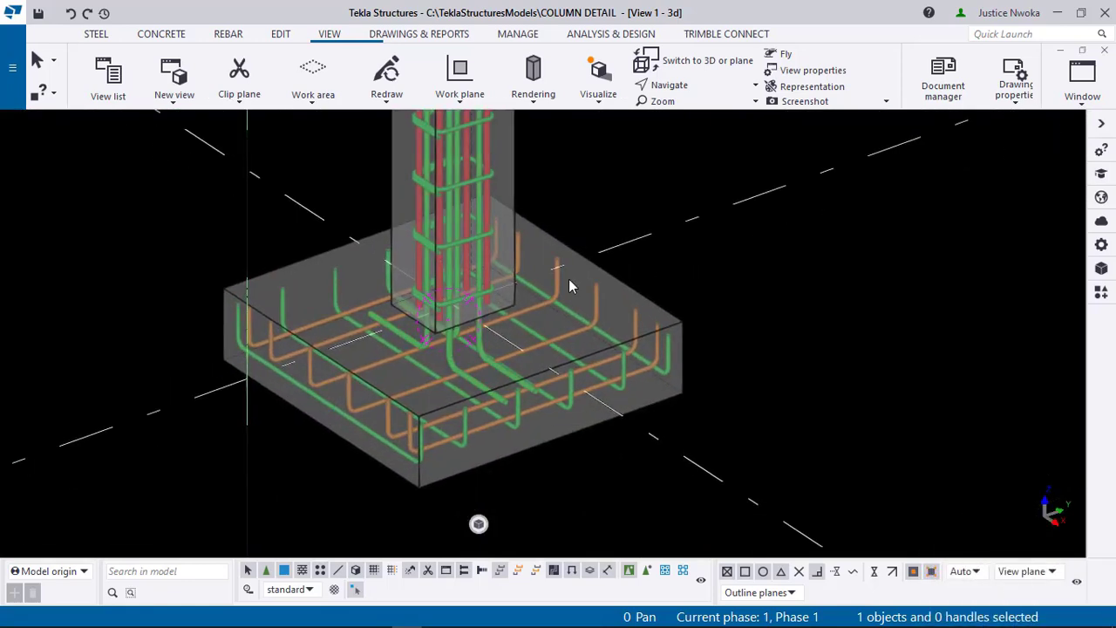
Step: Examine how the starter bars overlap the main bars and links in the lower part of the corner column
scroll(479, 284, up, 2)
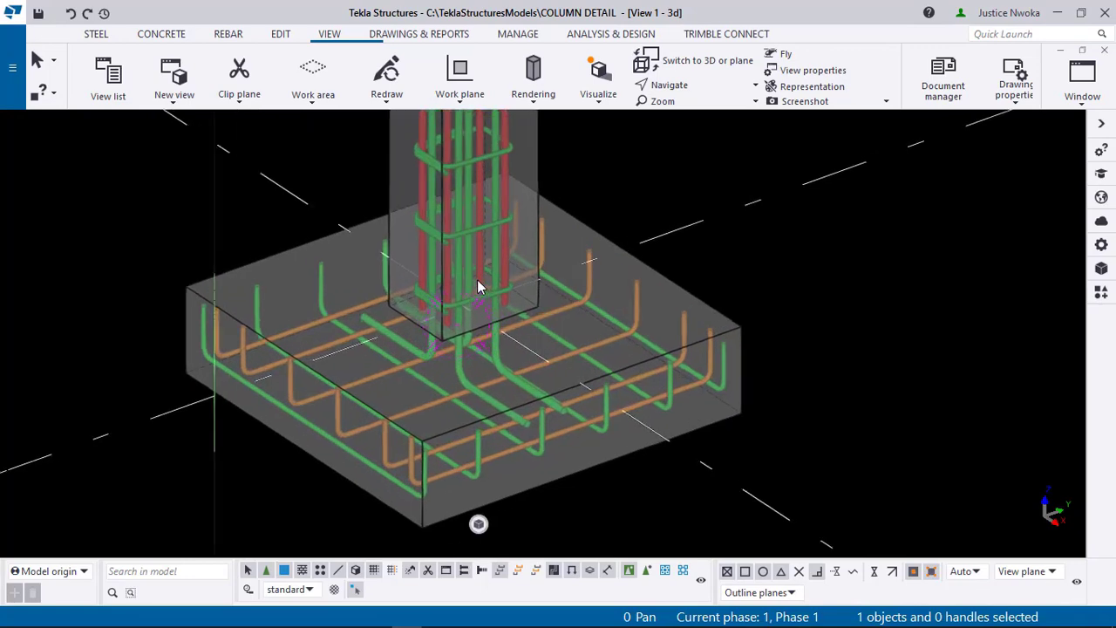
scroll(478, 281, up, 3)
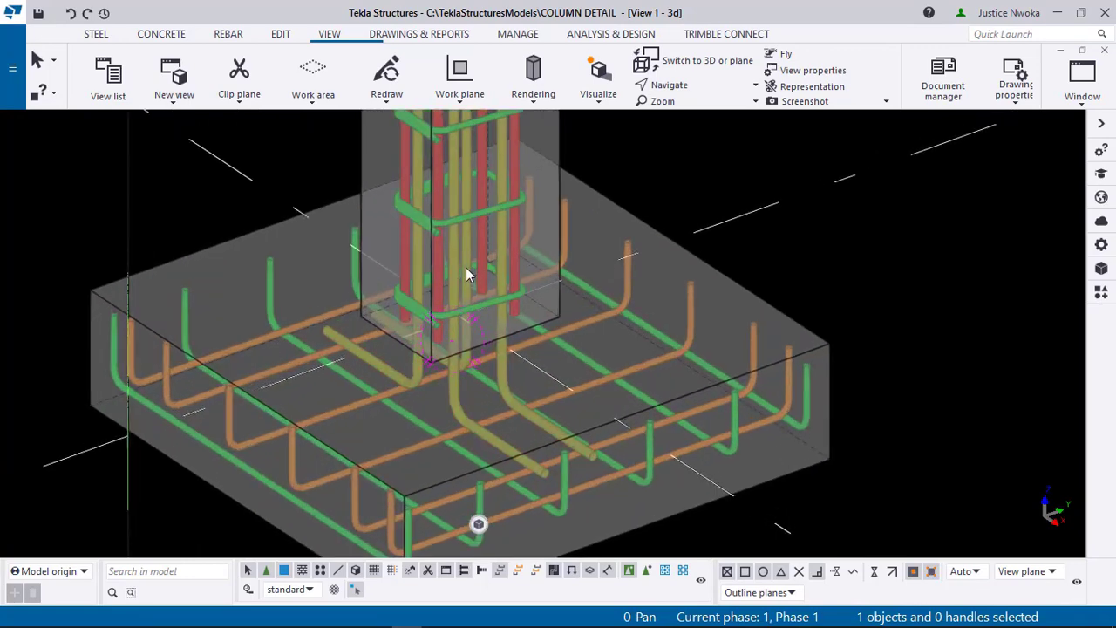
scroll(535, 270, down, 5)
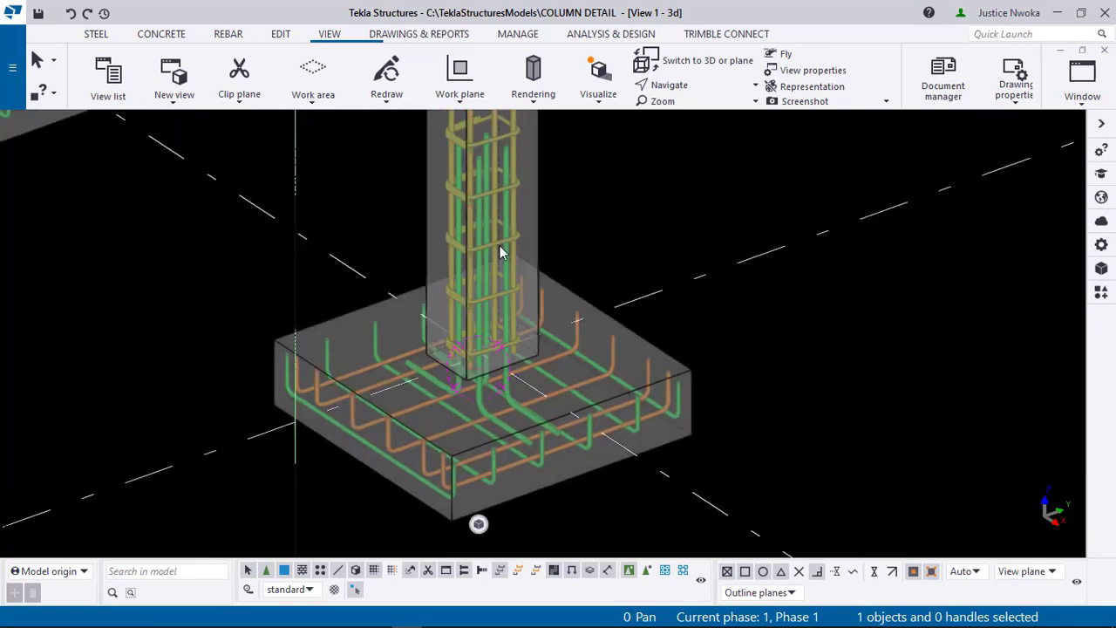
scroll(494, 271, down, 1)
middle_drag(493, 271, 498, 278)
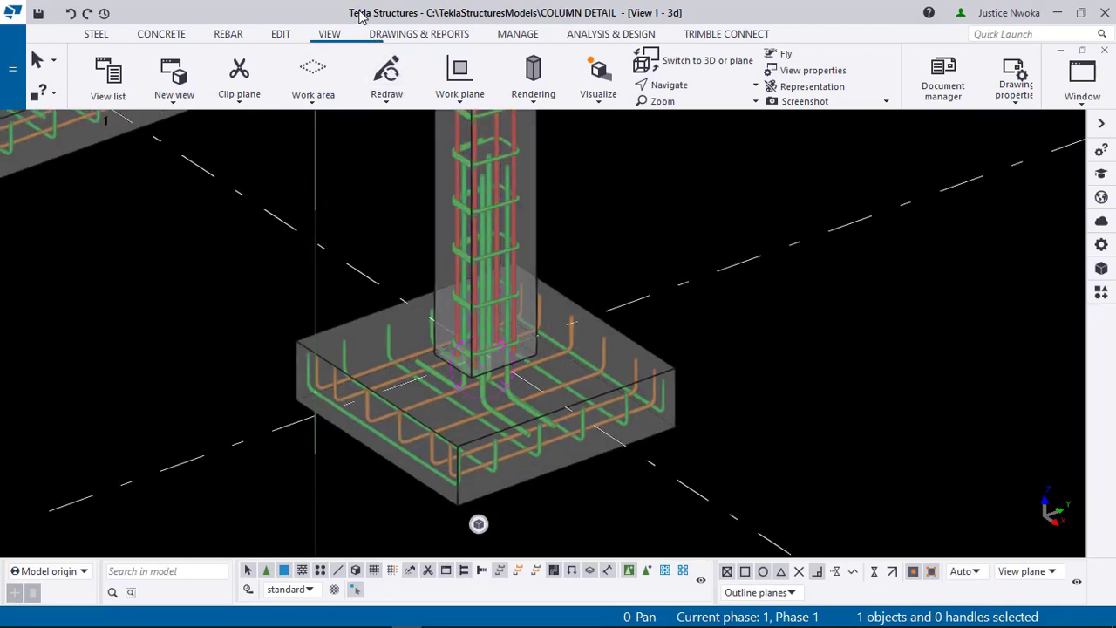
scroll(563, 361, down, 3)
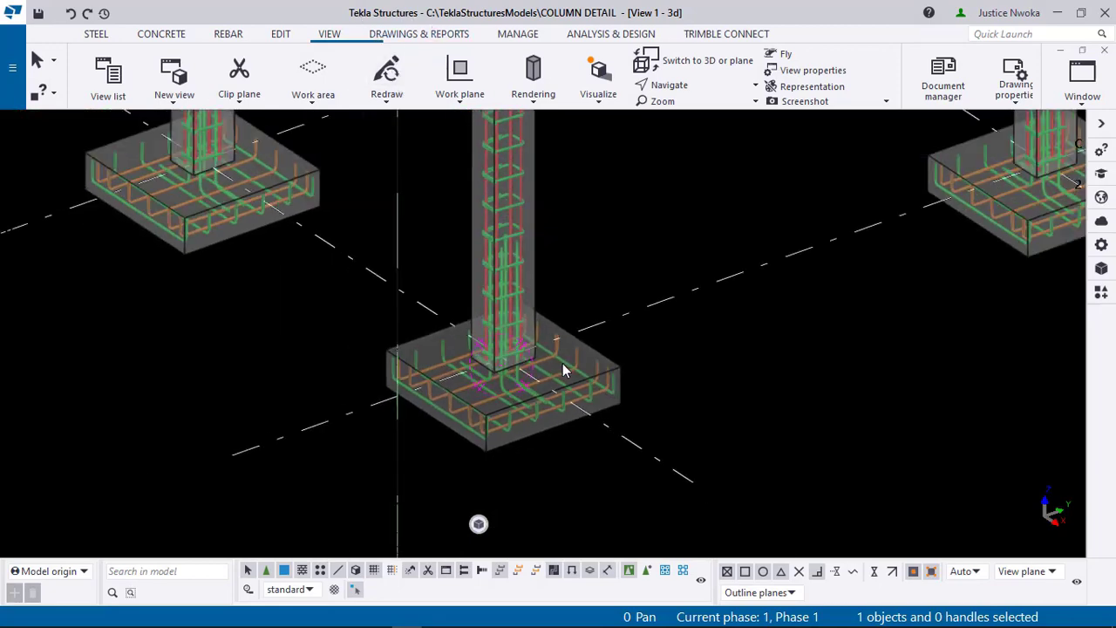
middle_drag(563, 371, 534, 383)
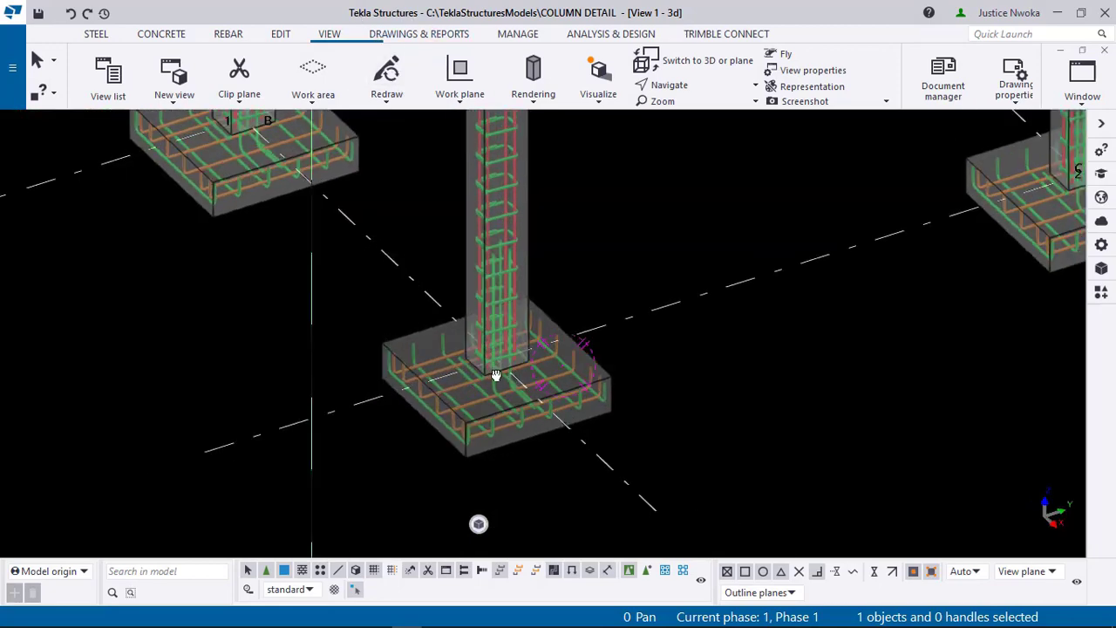
Step: Inspect the bent feet of the starter bars against the corner footing's two-way bottom bars from several angles
scroll(526, 390, up, 2)
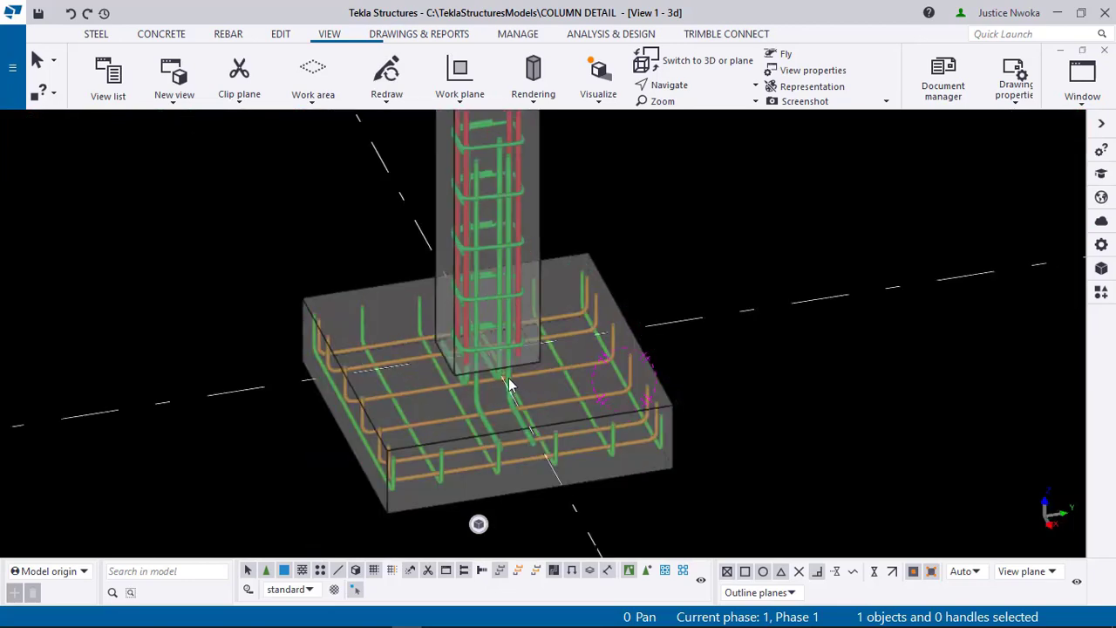
scroll(510, 375, up, 1)
ctrl+middle_drag(591, 344, 534, 329)
scroll(534, 329, up, 2)
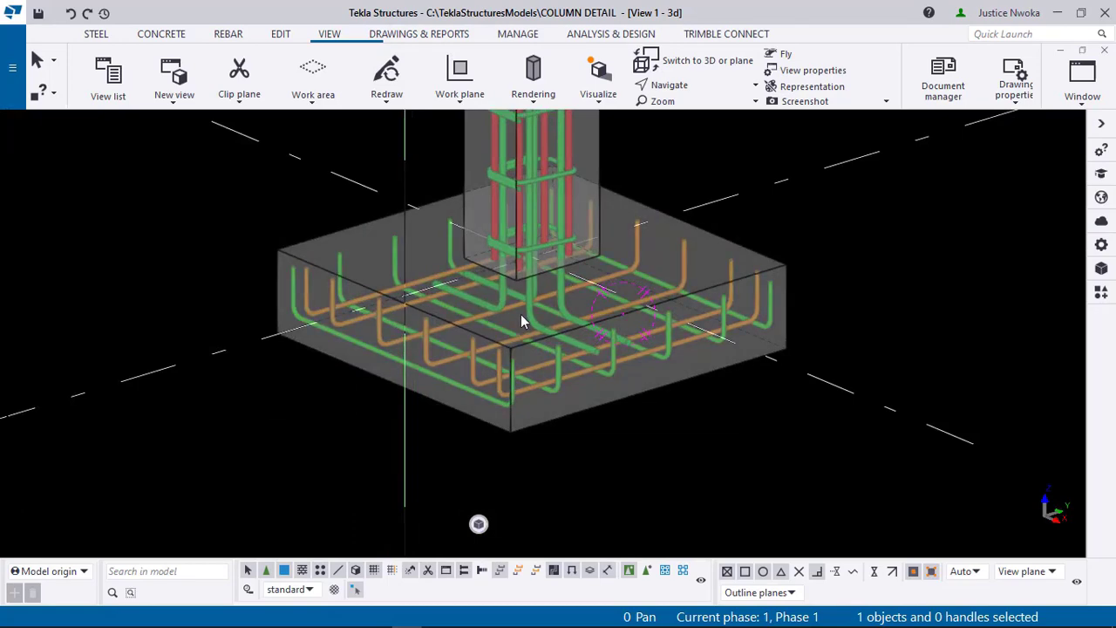
scroll(528, 303, up, 2)
middle_drag(503, 304, 507, 347)
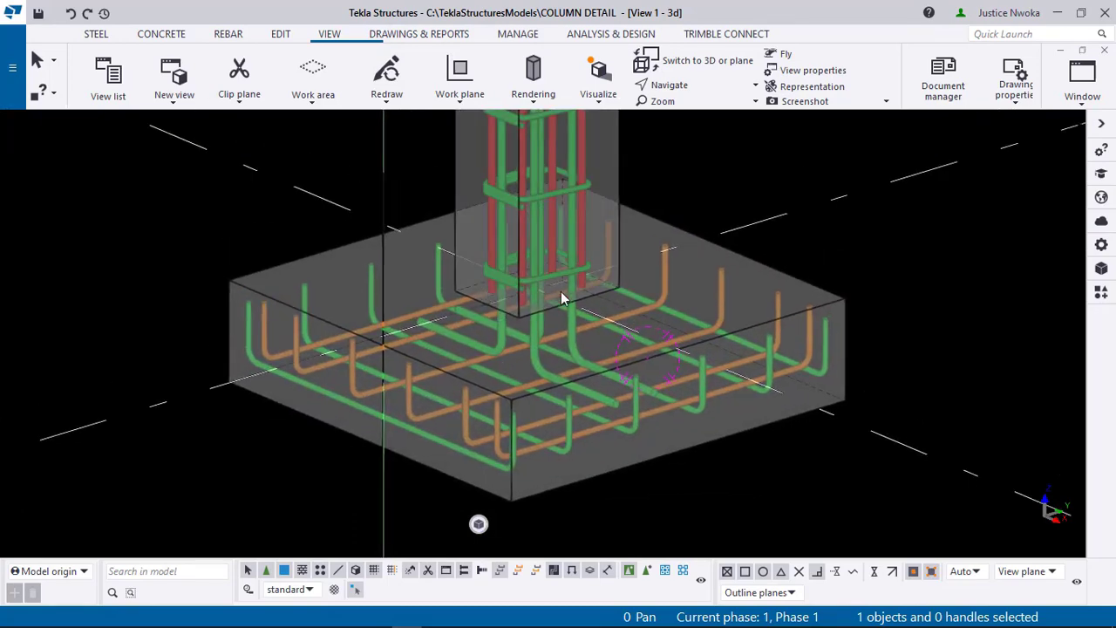
scroll(556, 312, down, 2)
middle_drag(503, 297, 500, 323)
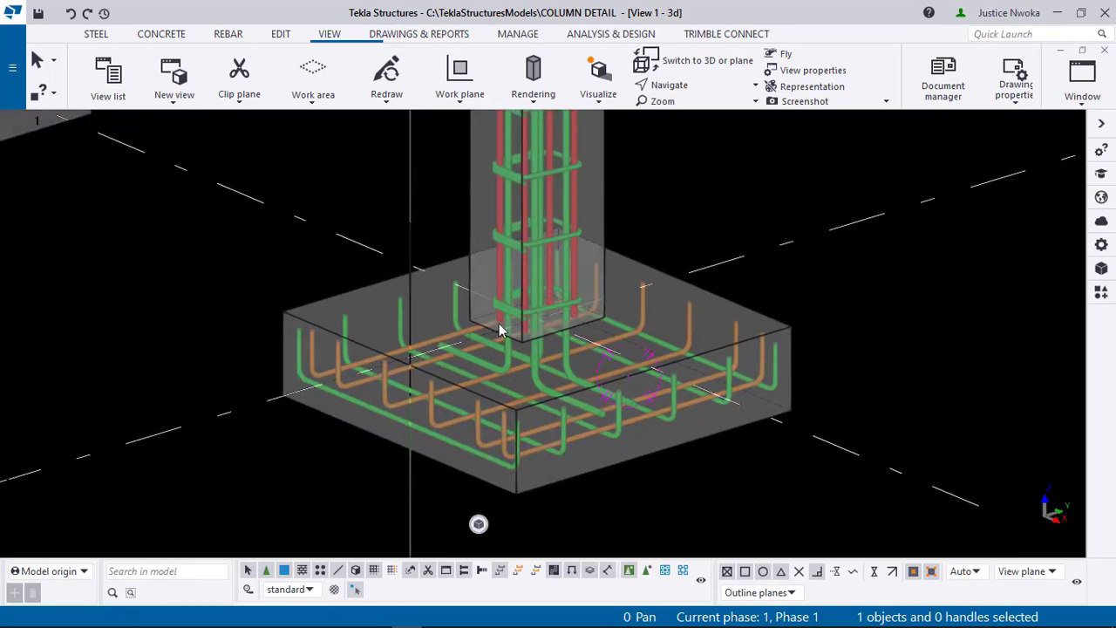
Step: Review the frame's footings, columns, edge beams and slab mesh, including the bars projecting above the slab corner
scroll(517, 327, down, 5)
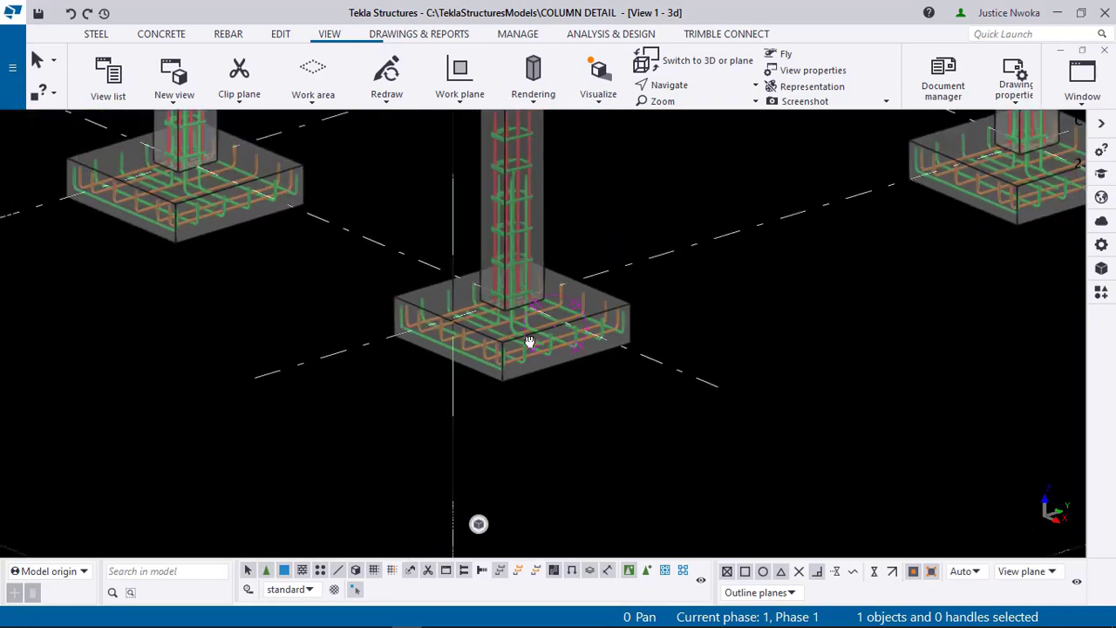
scroll(501, 343, down, 4)
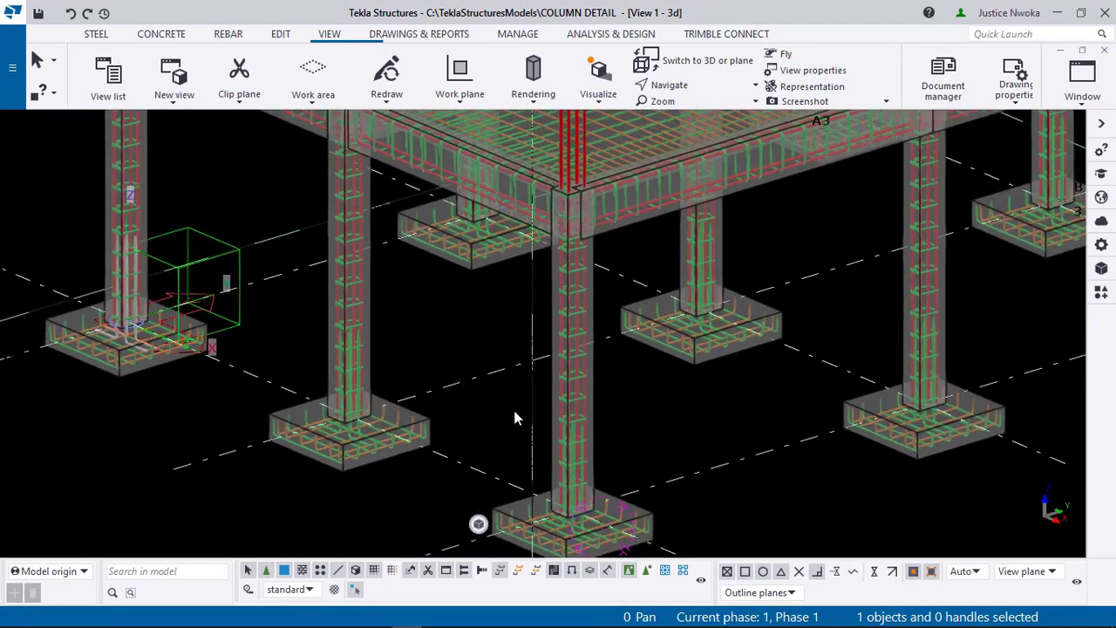
scroll(574, 277, up, 3)
scroll(583, 262, up, 5)
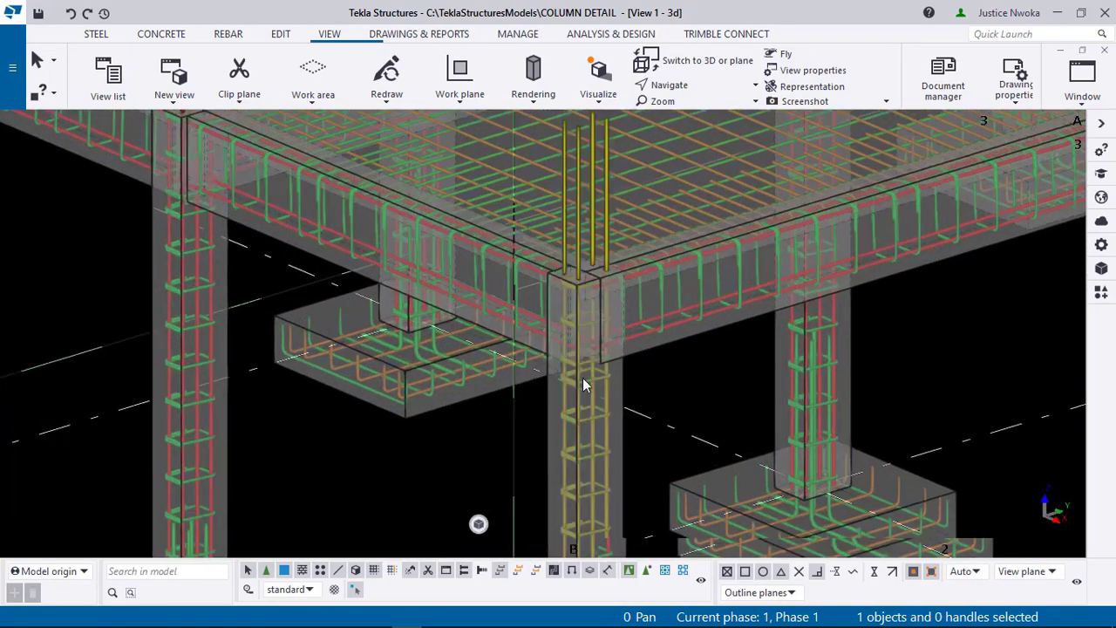
scroll(503, 339, down, 6)
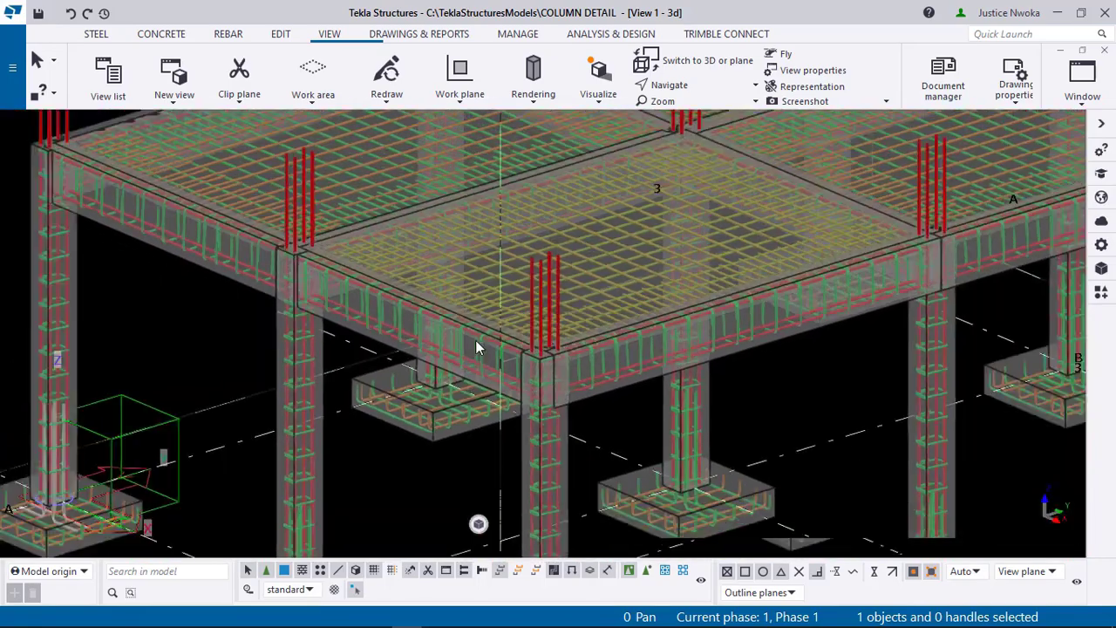
scroll(561, 305, up, 3)
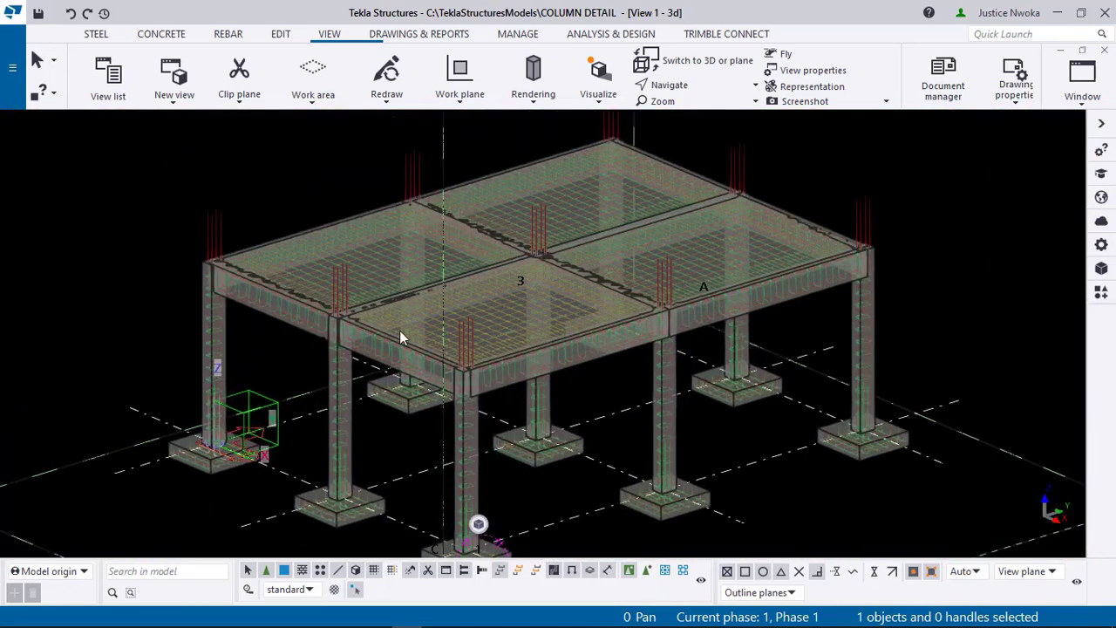
scroll(482, 311, up, 2)
scroll(483, 397, up, 2)
scroll(446, 471, up, 4)
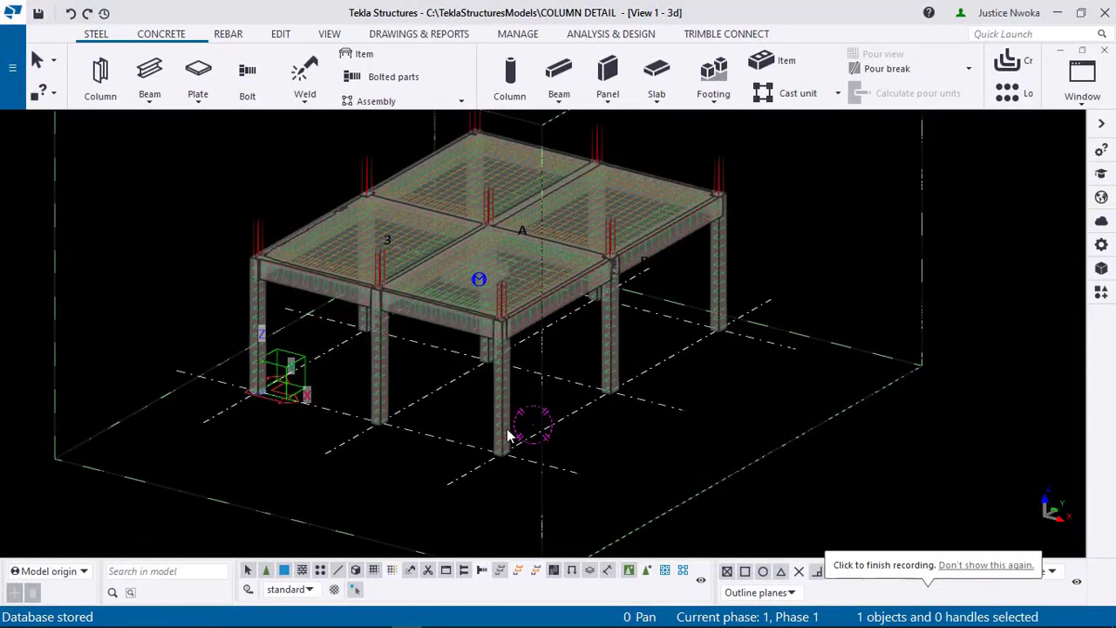
Step: Examine the main bars and links at the base of the corner column in the frame without footings
scroll(501, 461, up, 3)
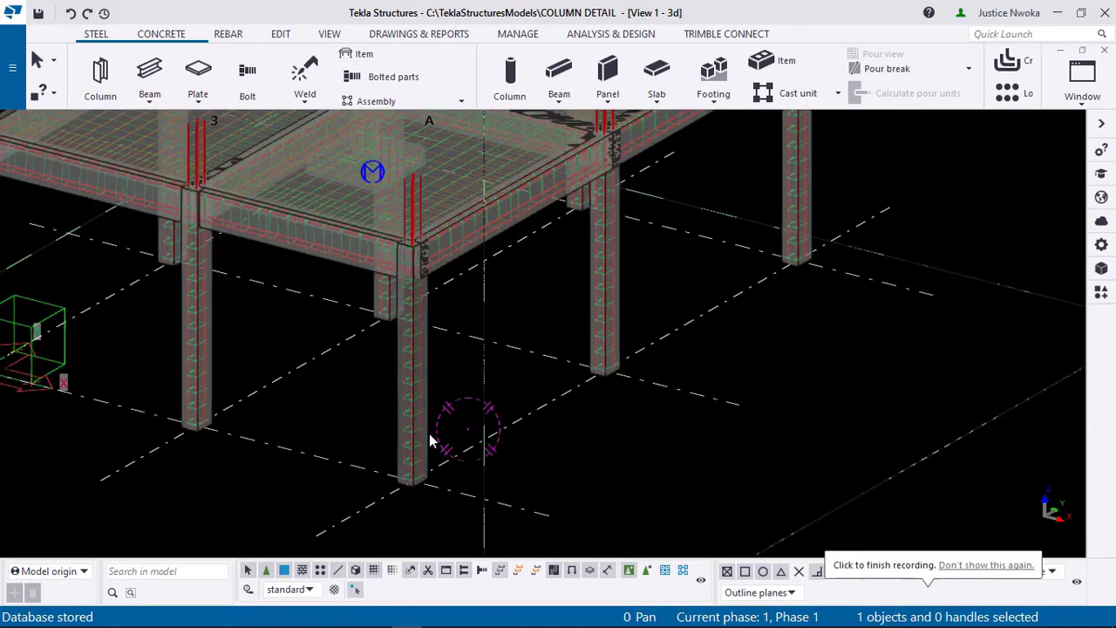
middle_drag(429, 440, 521, 401)
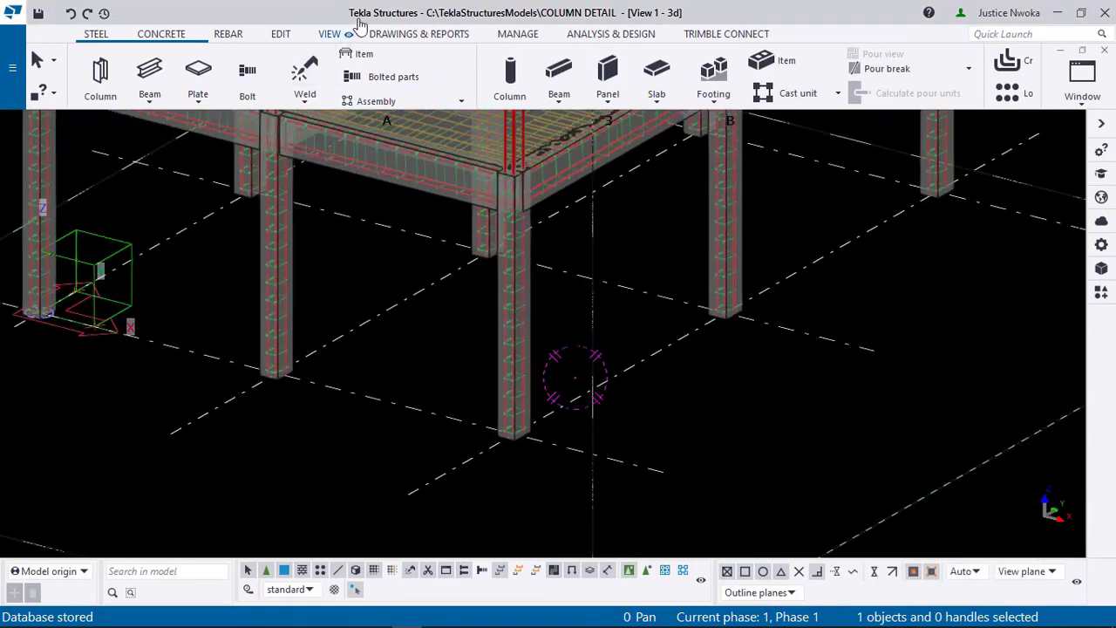
scroll(523, 423, up, 6)
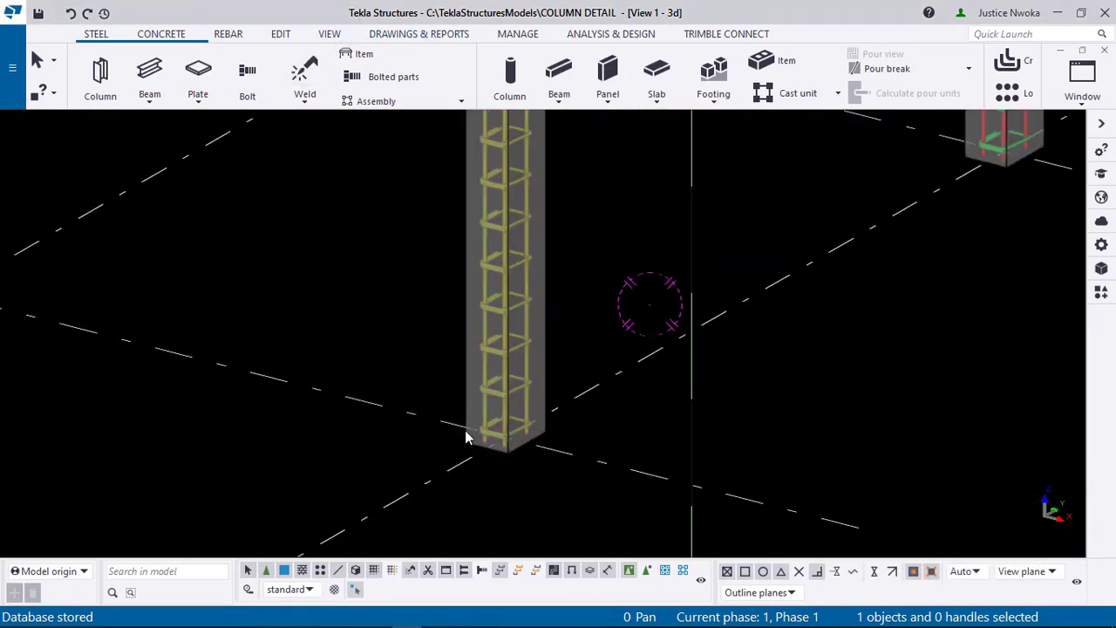
scroll(506, 425, up, 3)
scroll(507, 401, down, 1)
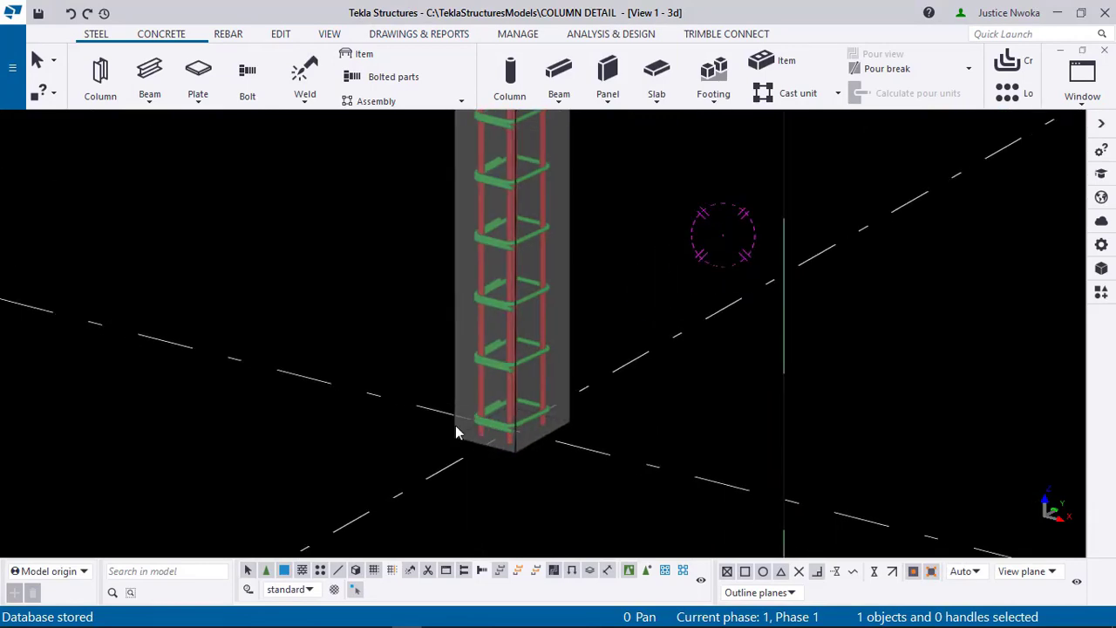
scroll(518, 362, down, 7)
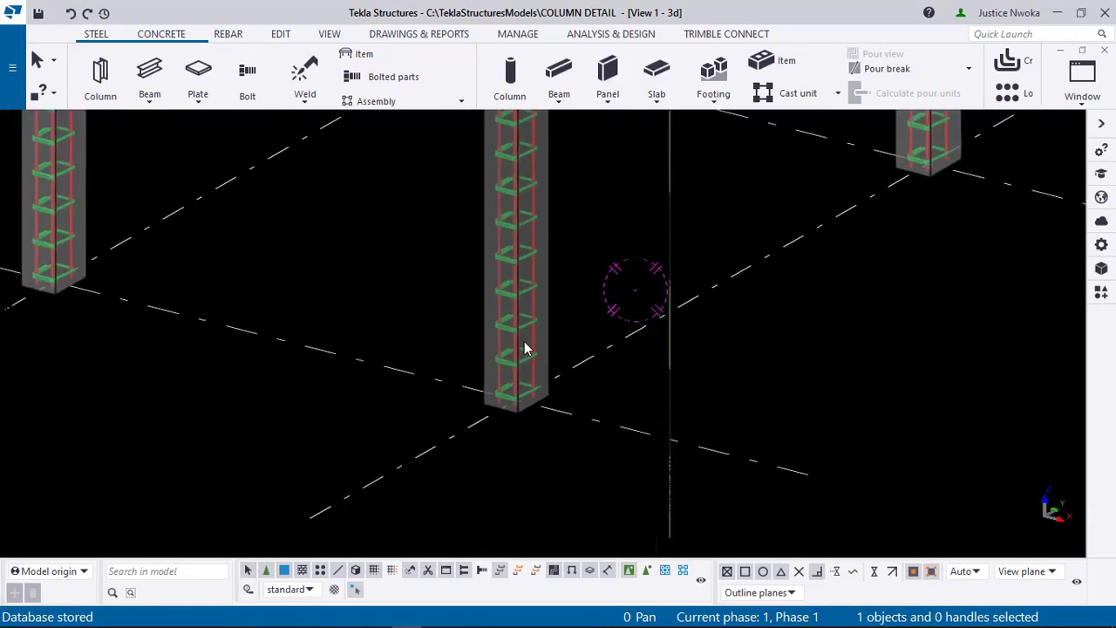
Step: Check the slab corner and the bases of the corner and neighbouring columns where pad footings are missing
scroll(536, 335, down, 1)
middle_drag(536, 336, 550, 451)
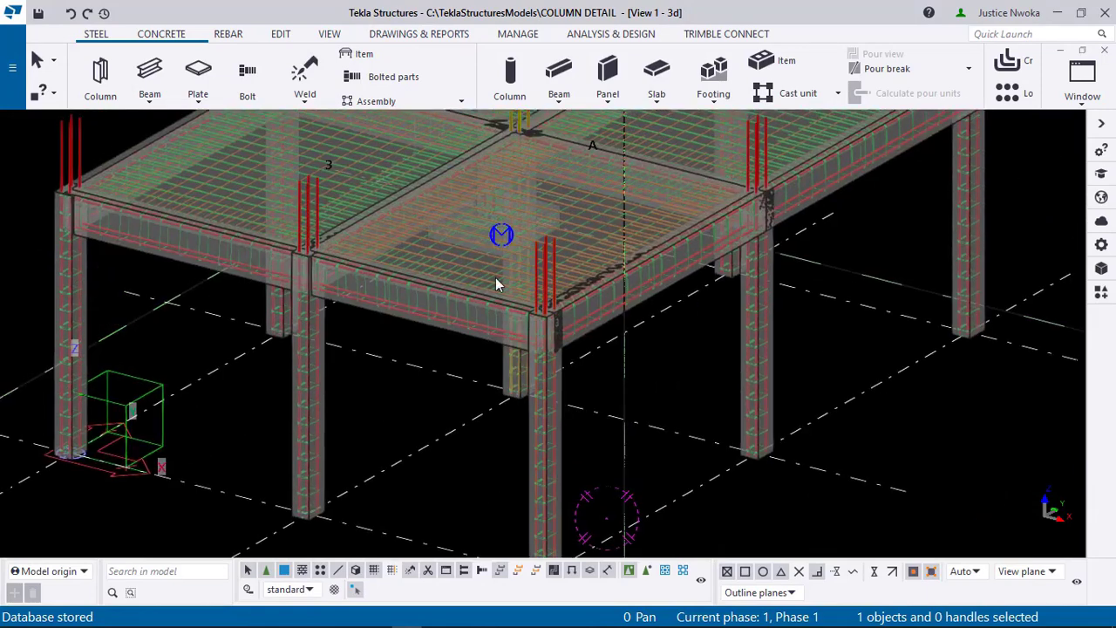
middle_drag(530, 386, 490, 236)
middle_drag(521, 468, 627, 402)
scroll(645, 398, up, 1)
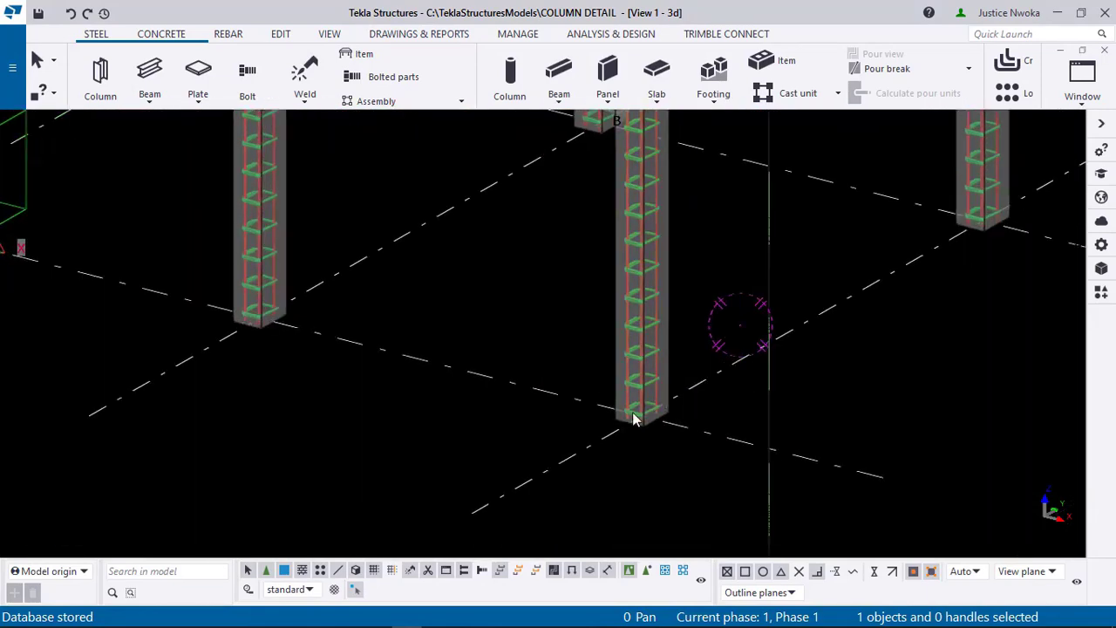
scroll(632, 419, up, 1)
scroll(618, 417, down, 1)
middle_drag(621, 418, 497, 364)
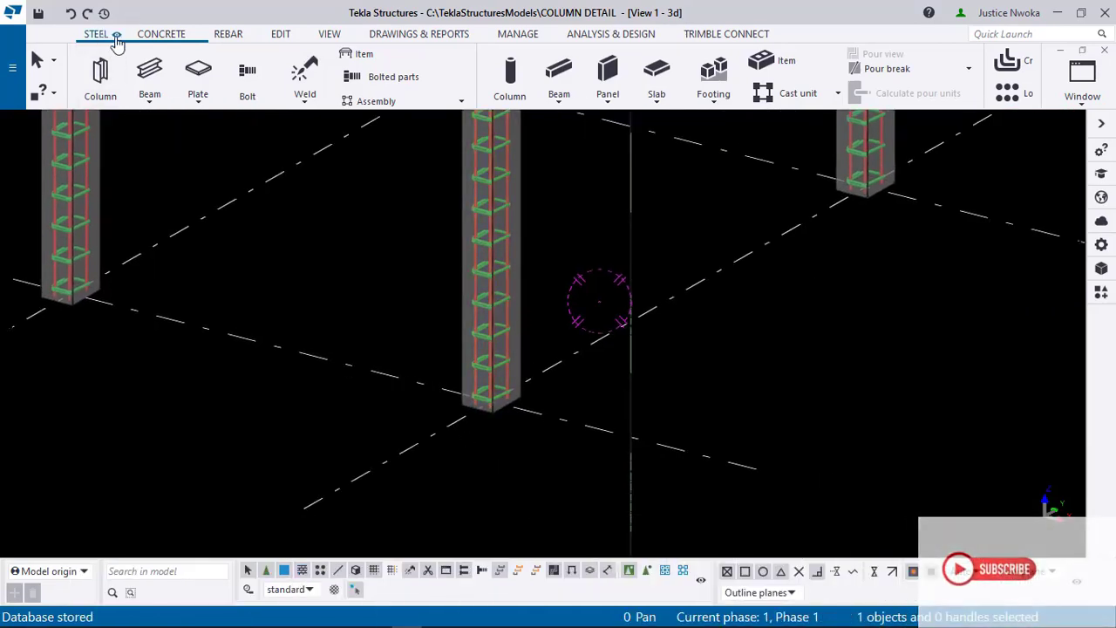
Step: Create a pad footing at the grid intersection beneath the corner column and end the footing command
click(162, 34)
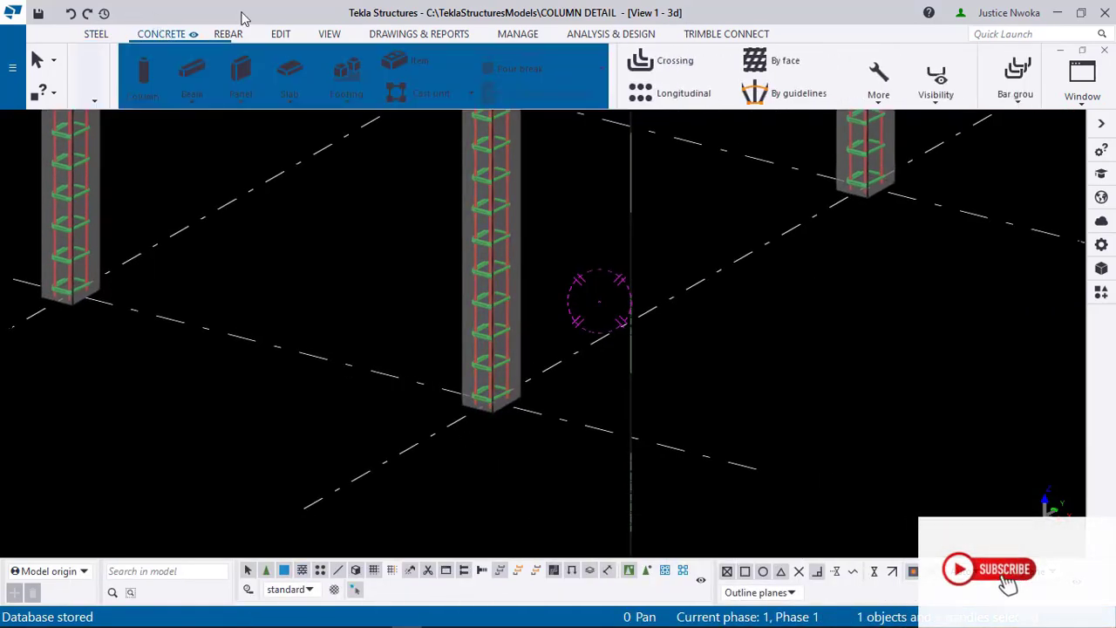
click(97, 37)
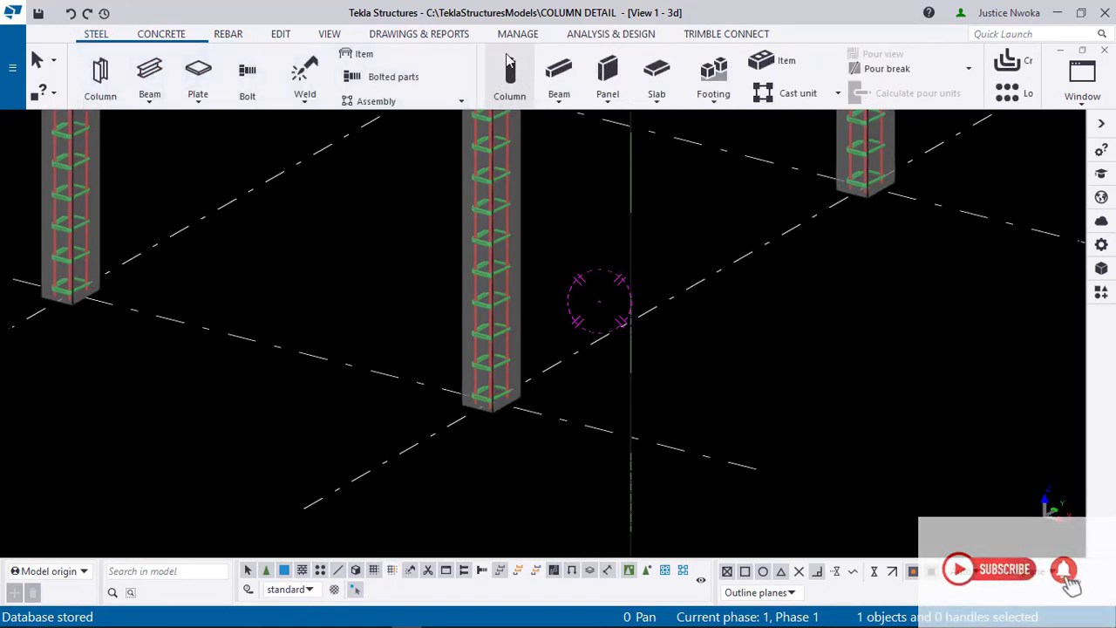
click(159, 35)
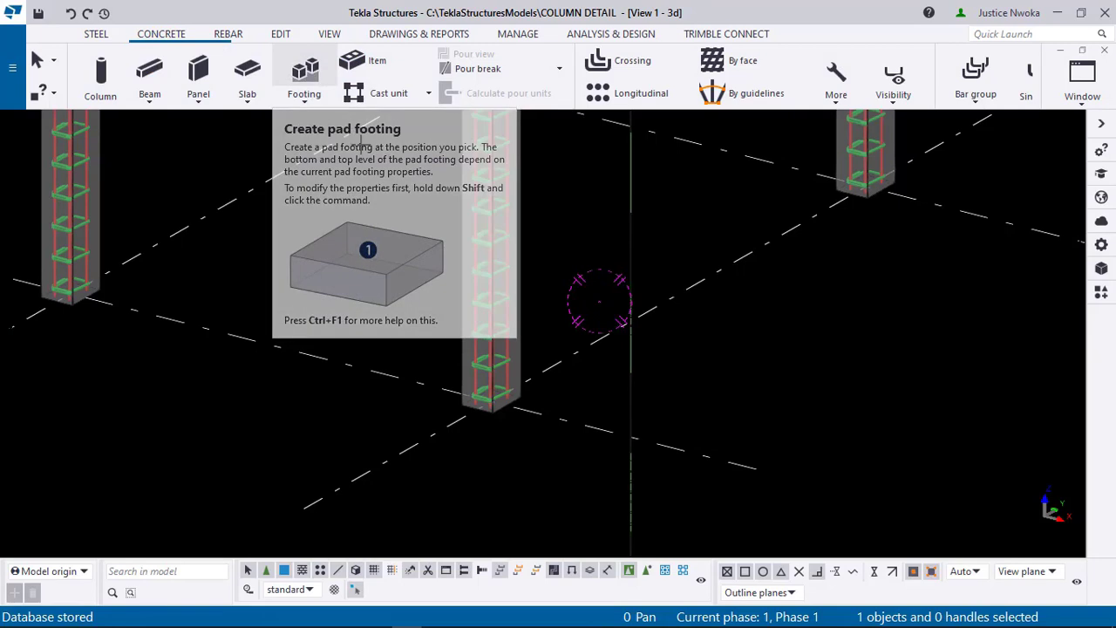
scroll(479, 419, up, 2)
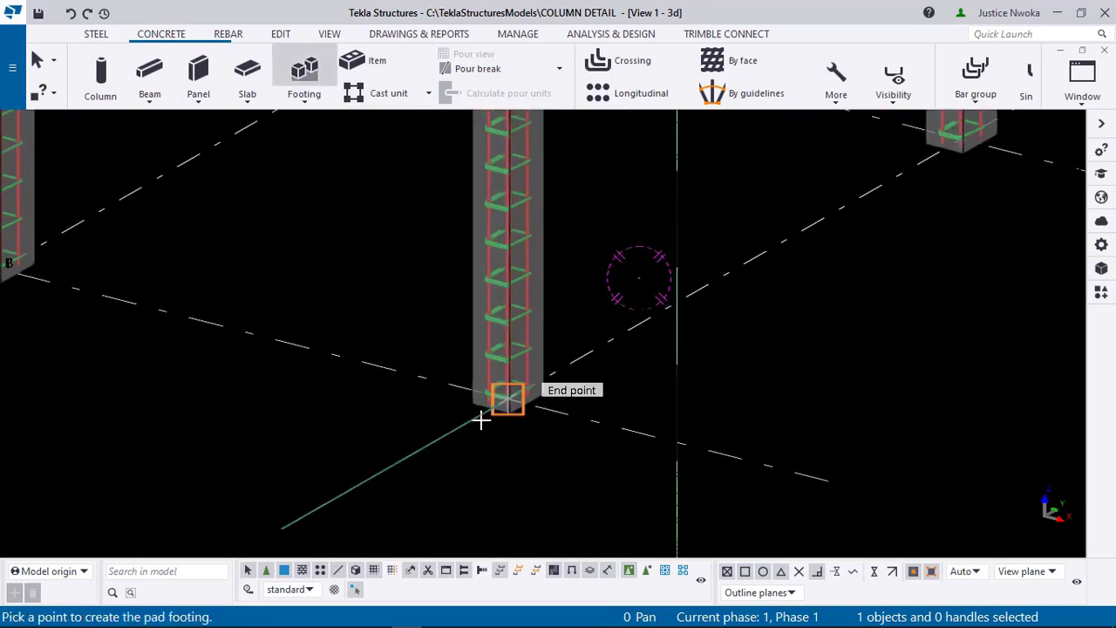
scroll(496, 416, up, 1)
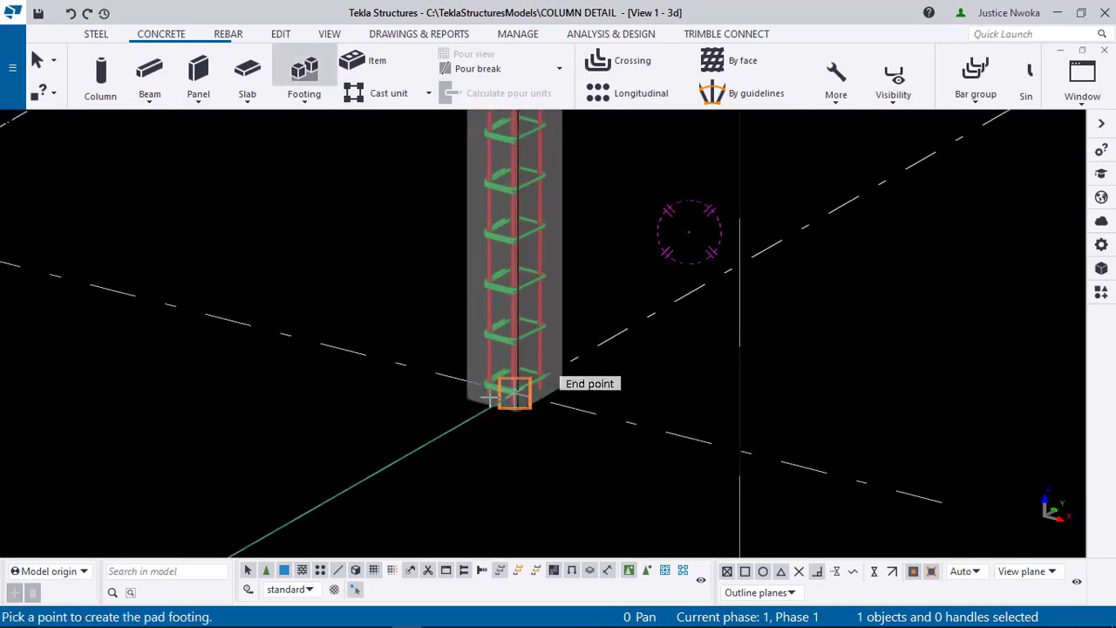
scroll(490, 400, up, 1)
scroll(526, 405, up, 1)
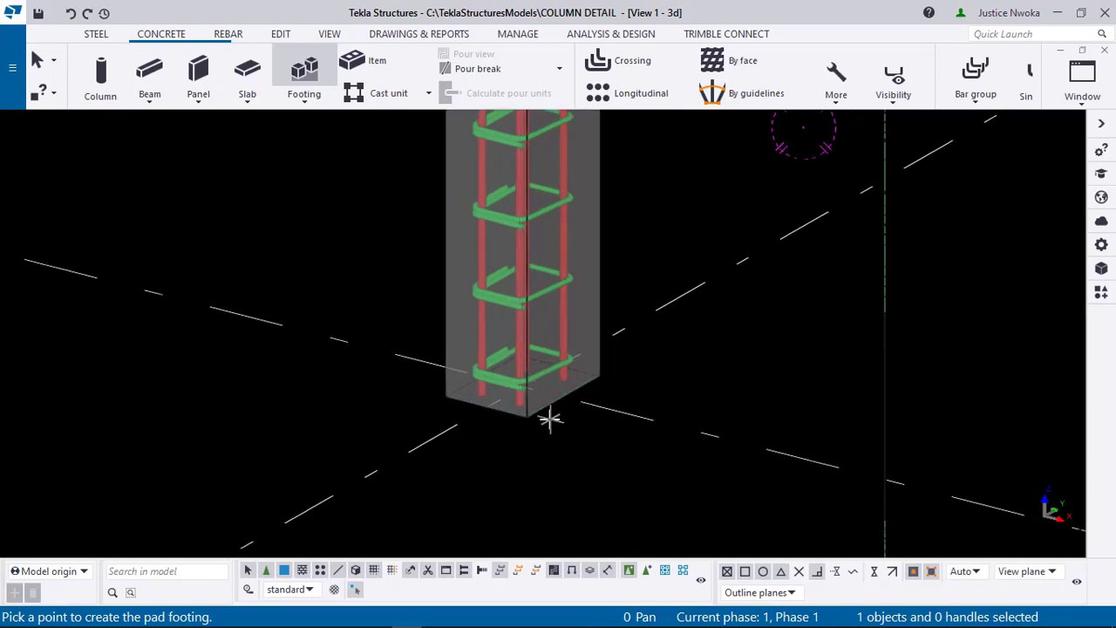
ctrl+middle_drag(494, 425, 568, 403)
scroll(558, 397, up, 3)
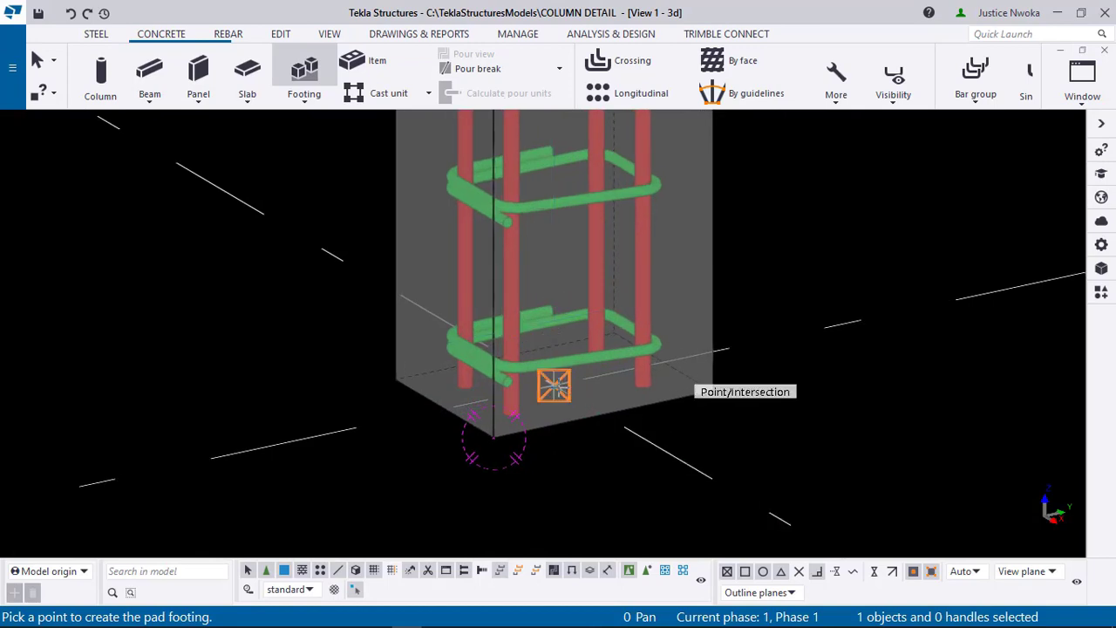
scroll(553, 384, down, 6)
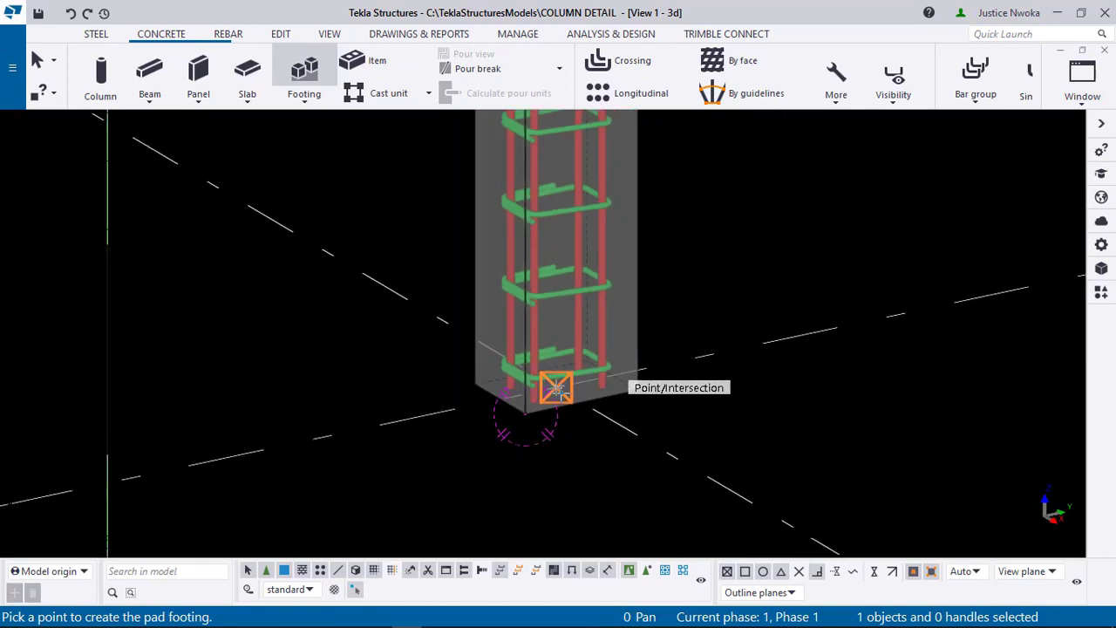
scroll(572, 330, down, 5)
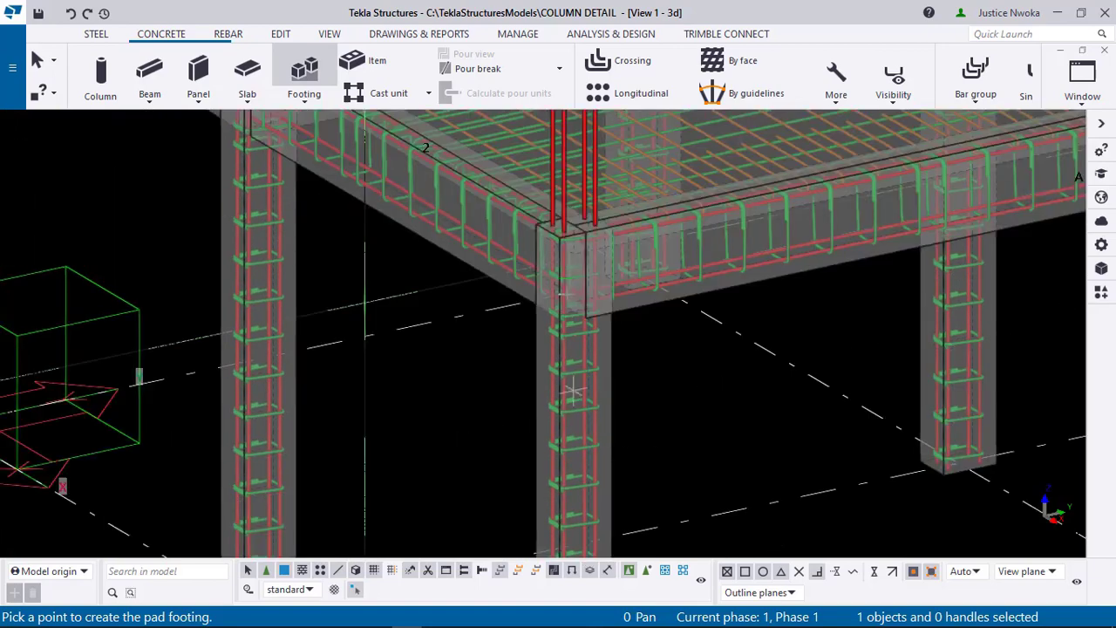
scroll(567, 401, up, 5)
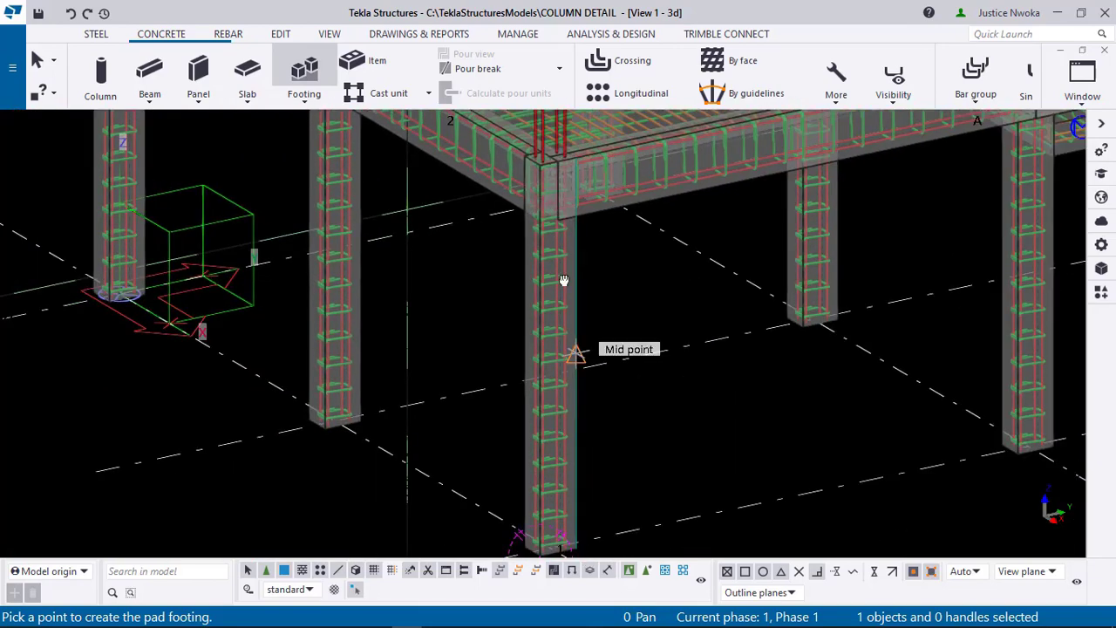
scroll(531, 399, up, 5)
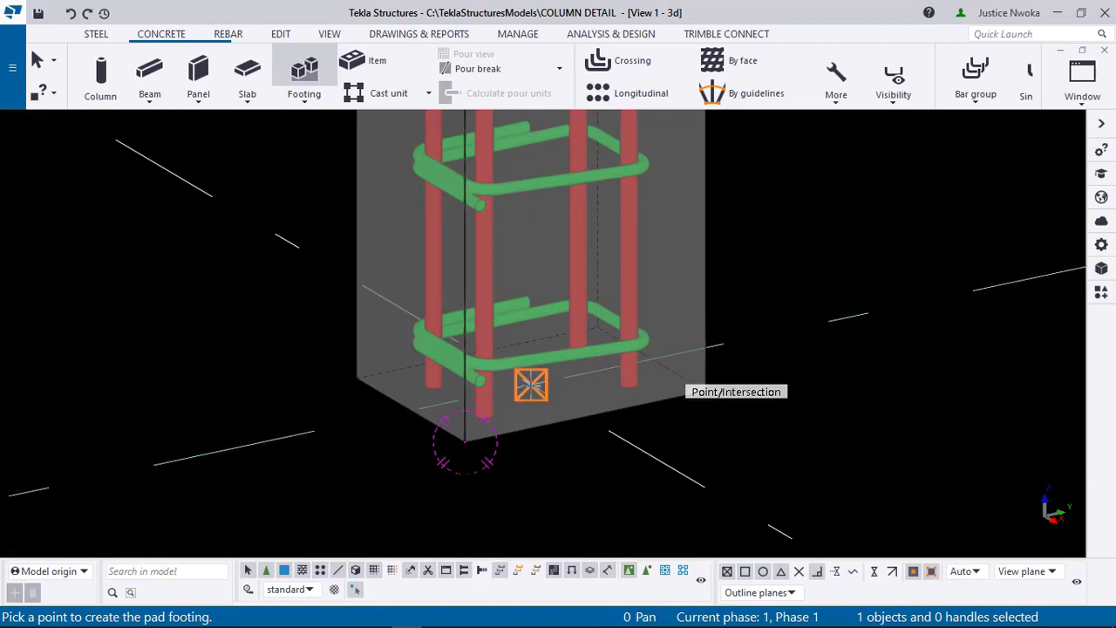
click(533, 393)
scroll(535, 386, down, 5)
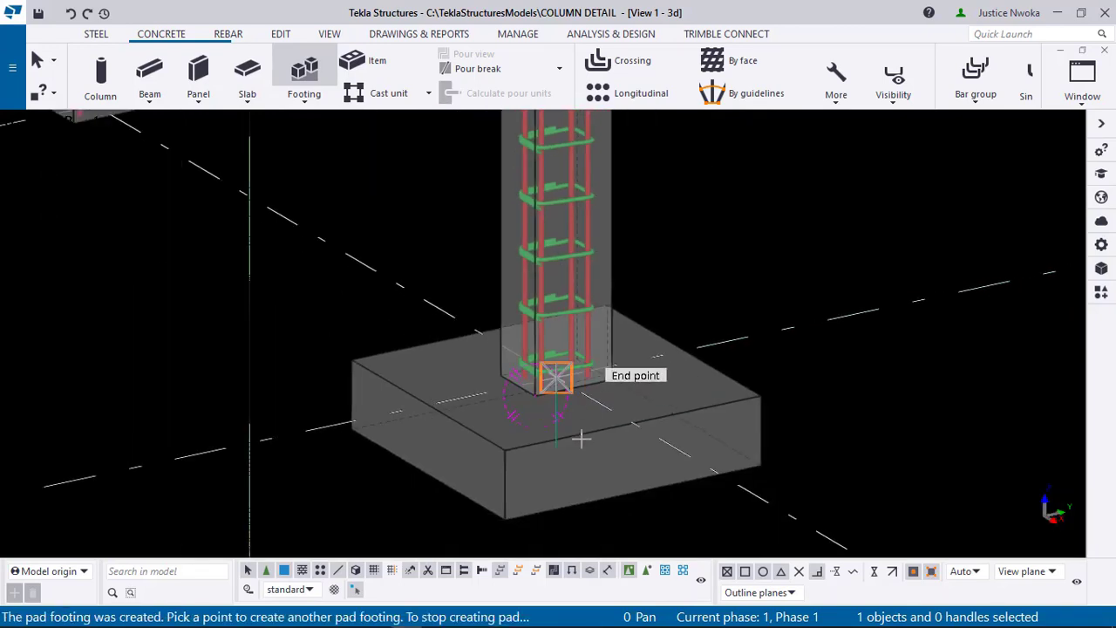
middle_drag(574, 471, 553, 381)
key(Escape)
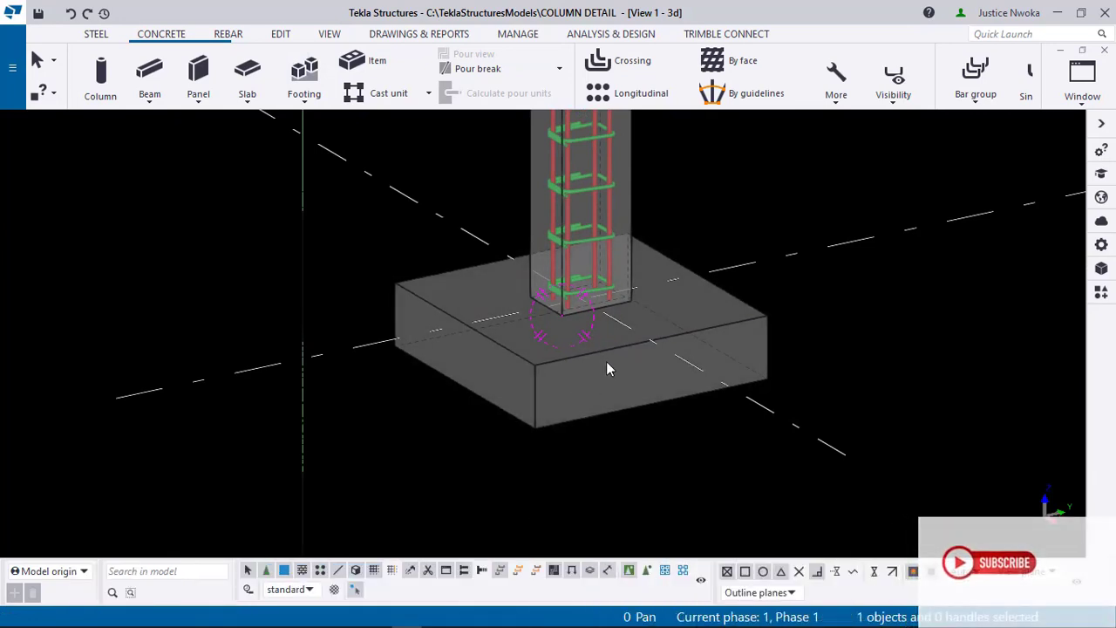
right_click(809, 310)
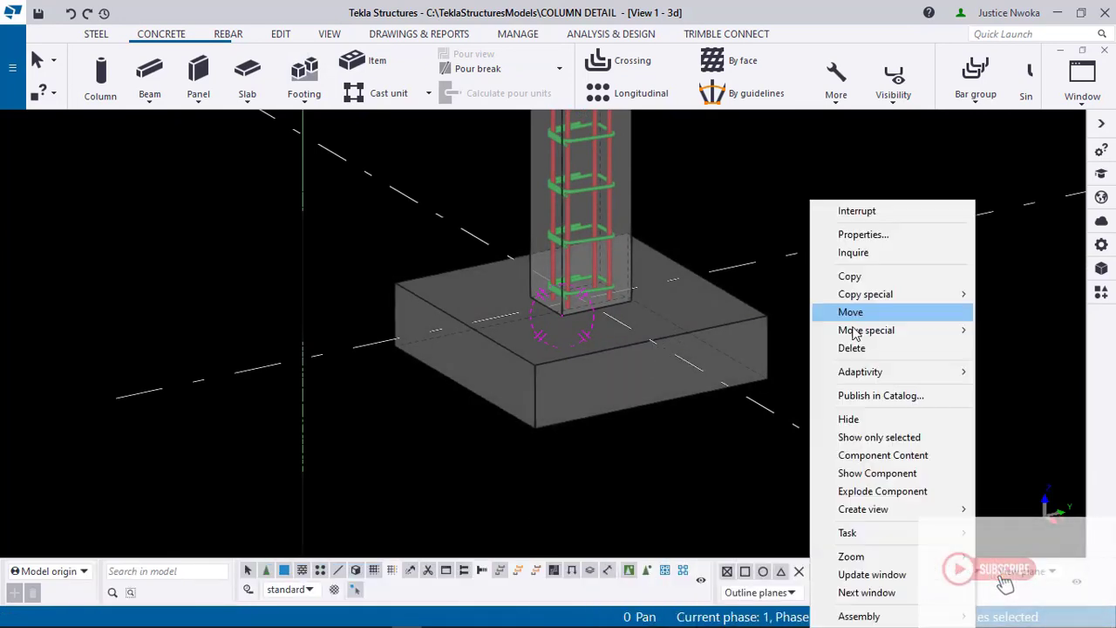
click(857, 211)
Step: Open the new pad footing's properties and set its profile to 1100*1100
middle_drag(655, 354, 590, 334)
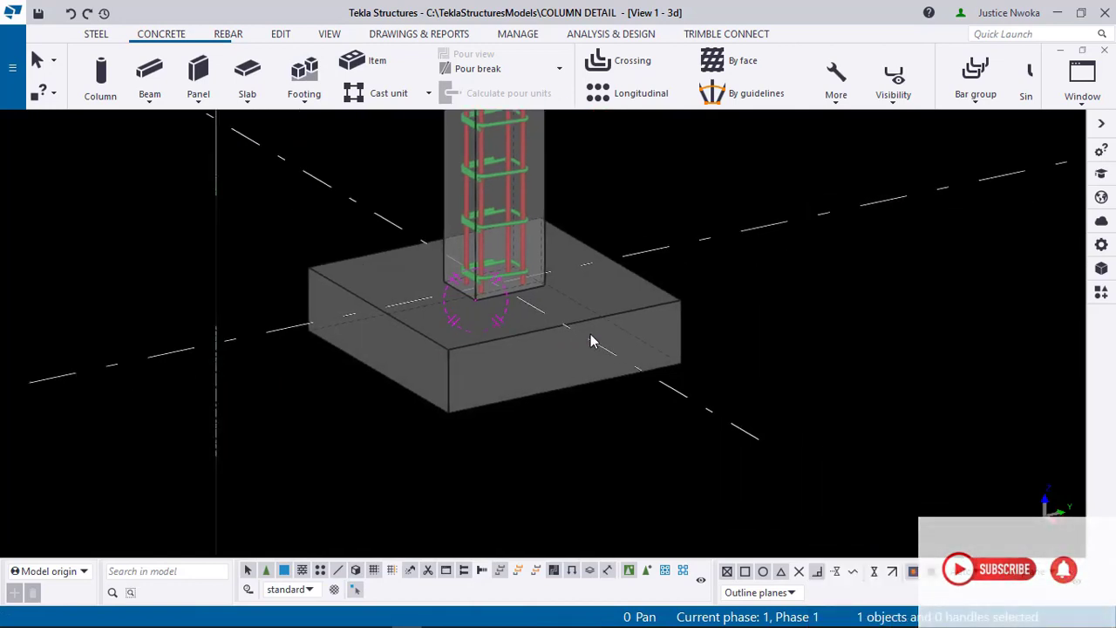
middle_drag(667, 316, 436, 341)
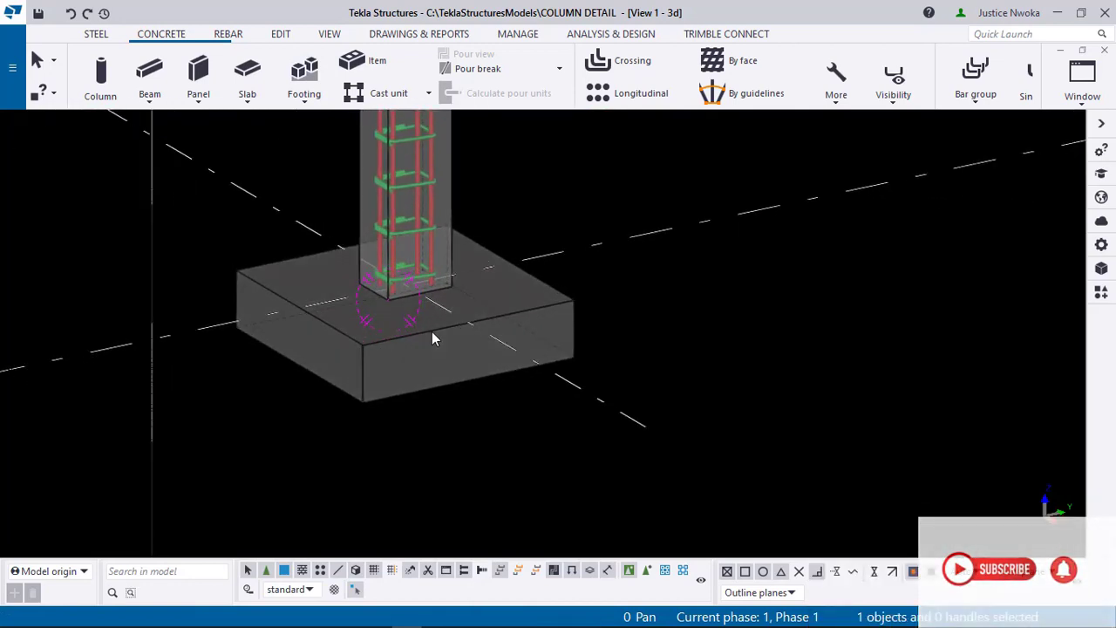
double_click(431, 328)
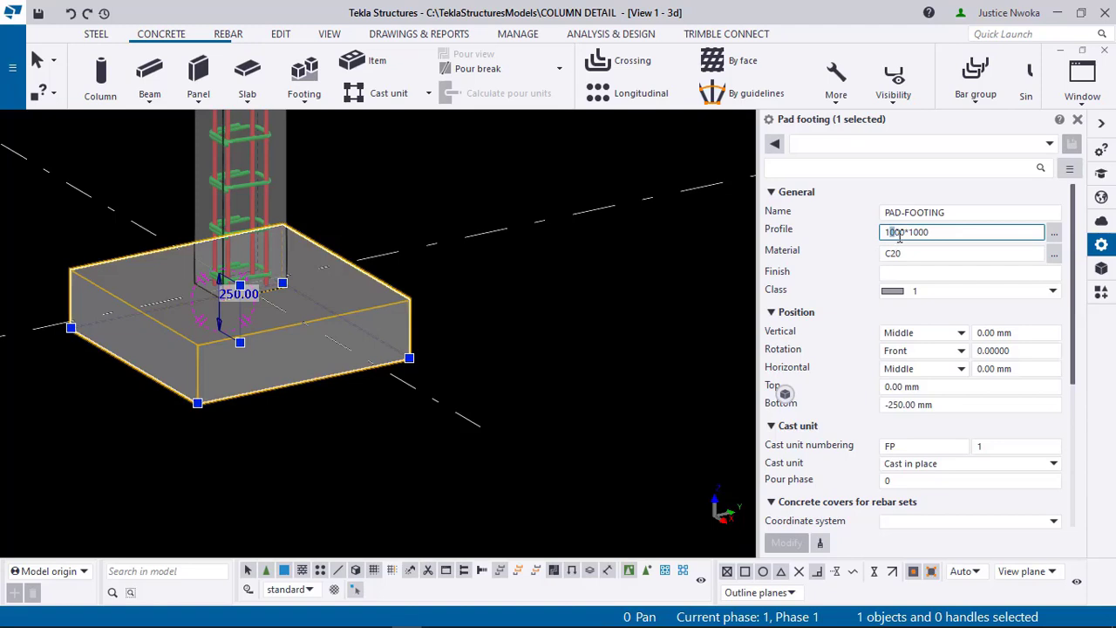
text(1)
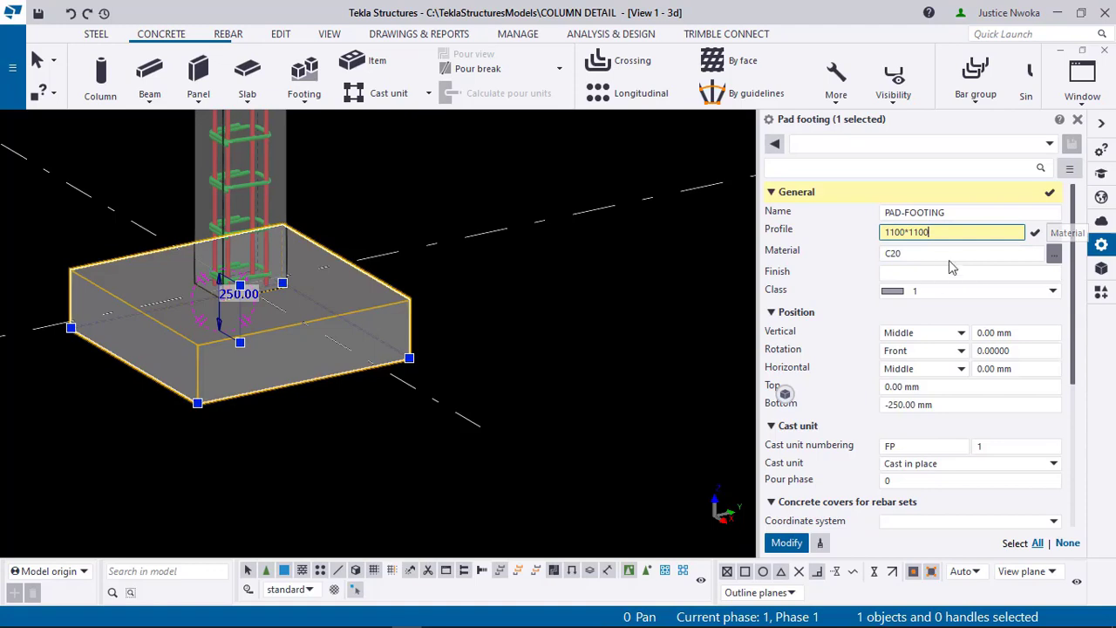
Step: Browse the concrete grades available for the pad footing's material and keep C20
double_click(898, 253)
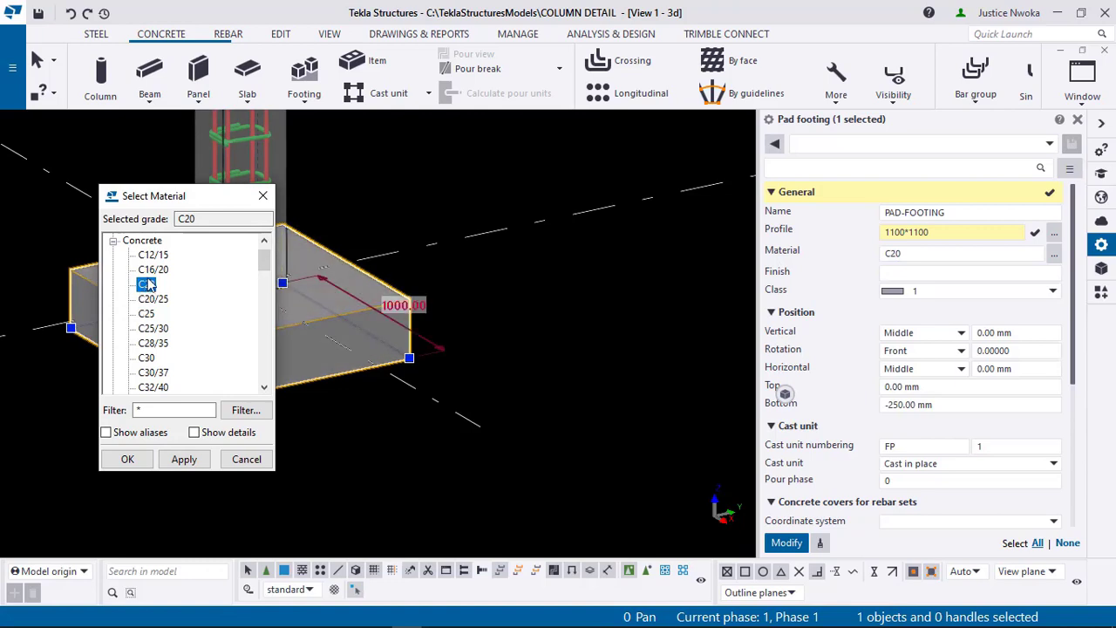
click(146, 314)
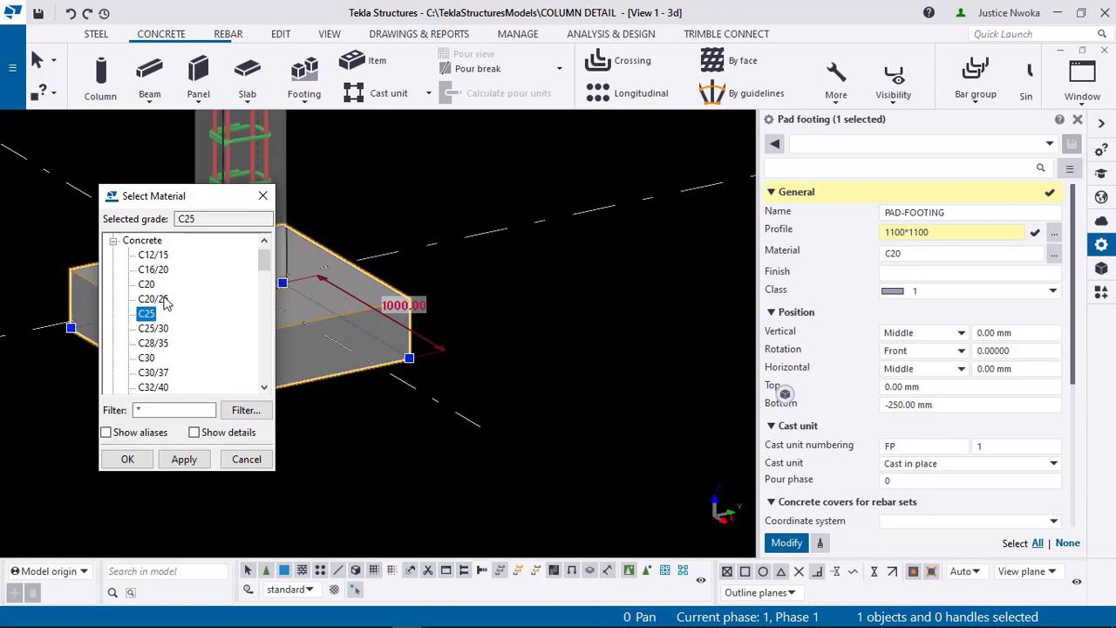
click(146, 284)
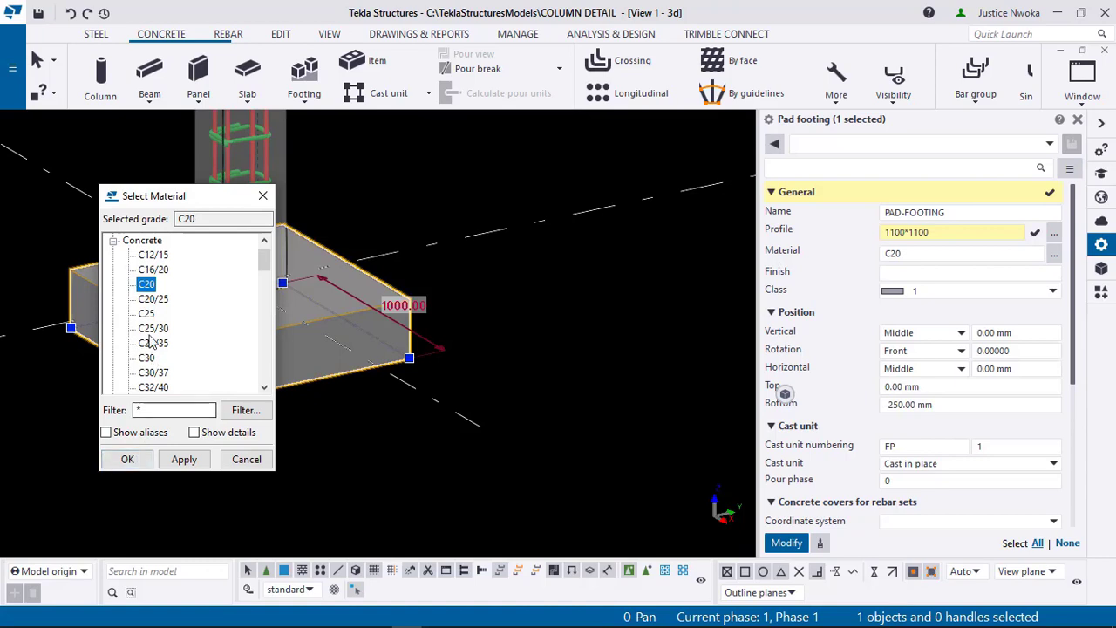
scroll(166, 320, down, 2)
scroll(166, 321, down, 6)
scroll(157, 314, up, 9)
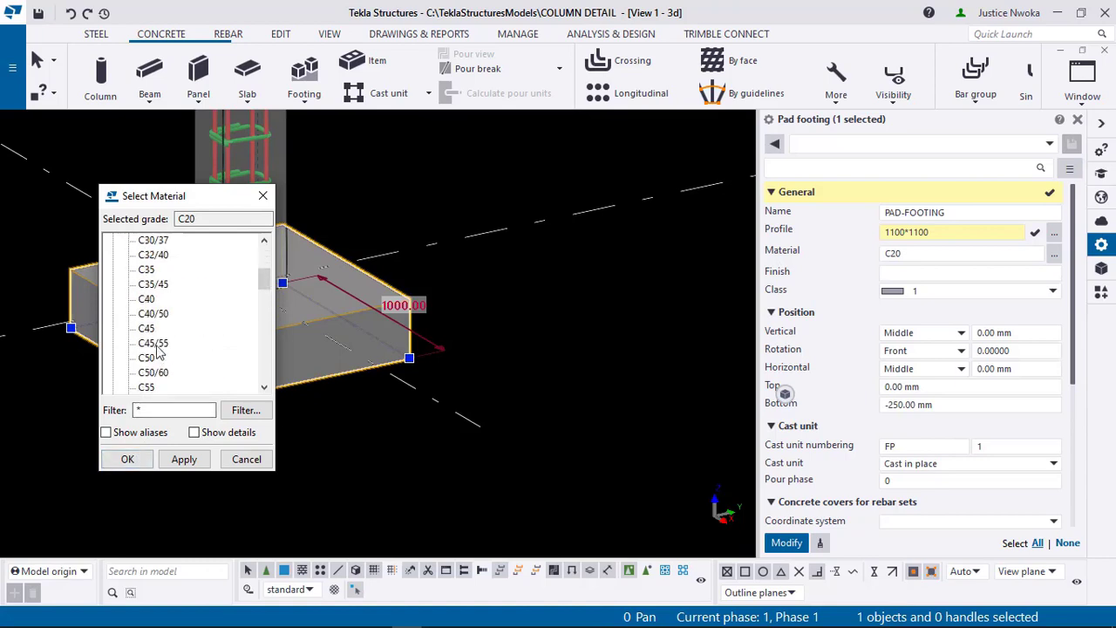
scroll(152, 309, down, 10)
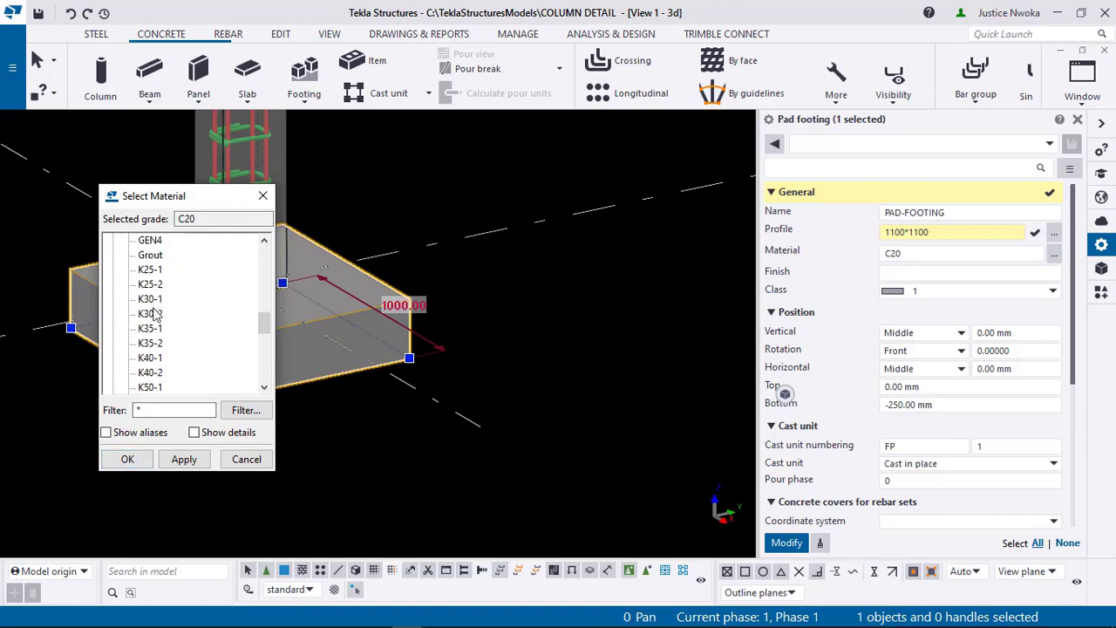
scroll(152, 331, up, 10)
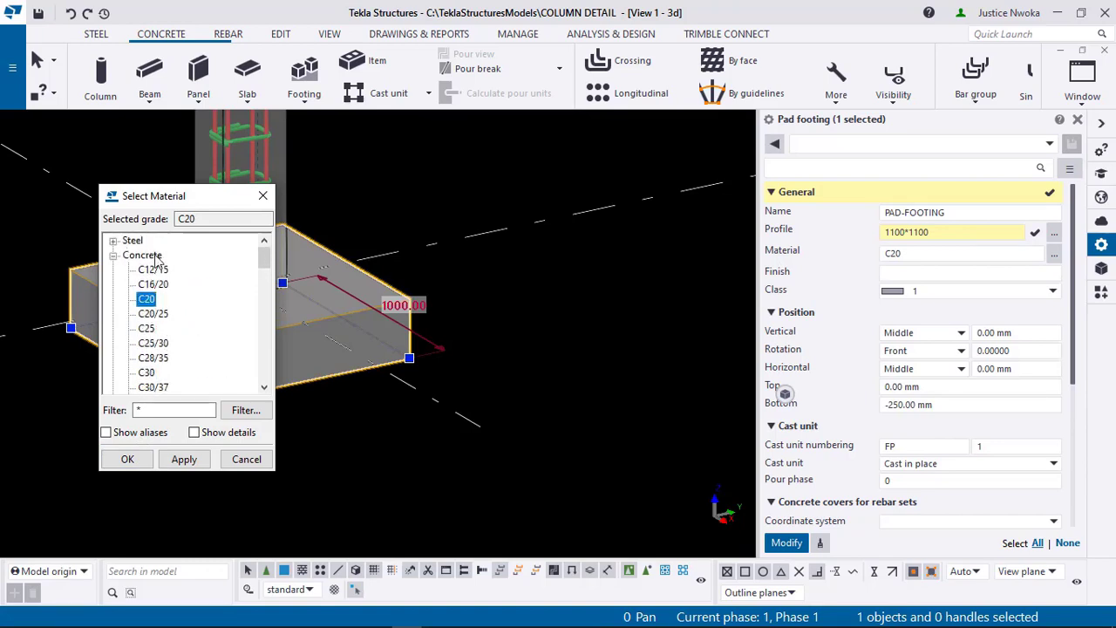
scroll(152, 296, down, 1)
scroll(131, 288, up, 1)
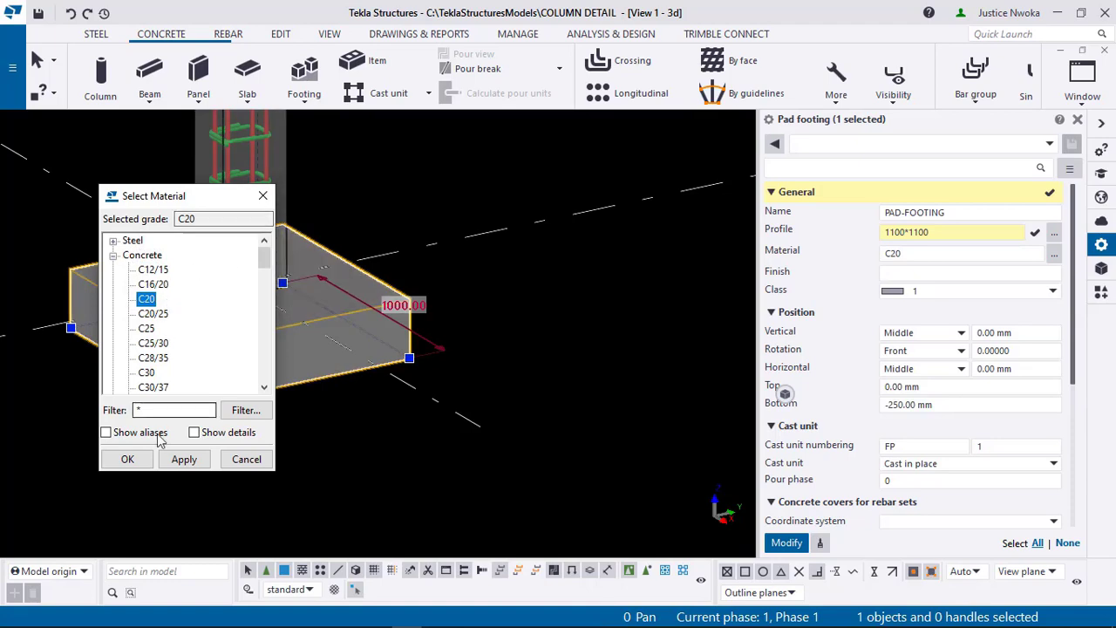
click(127, 458)
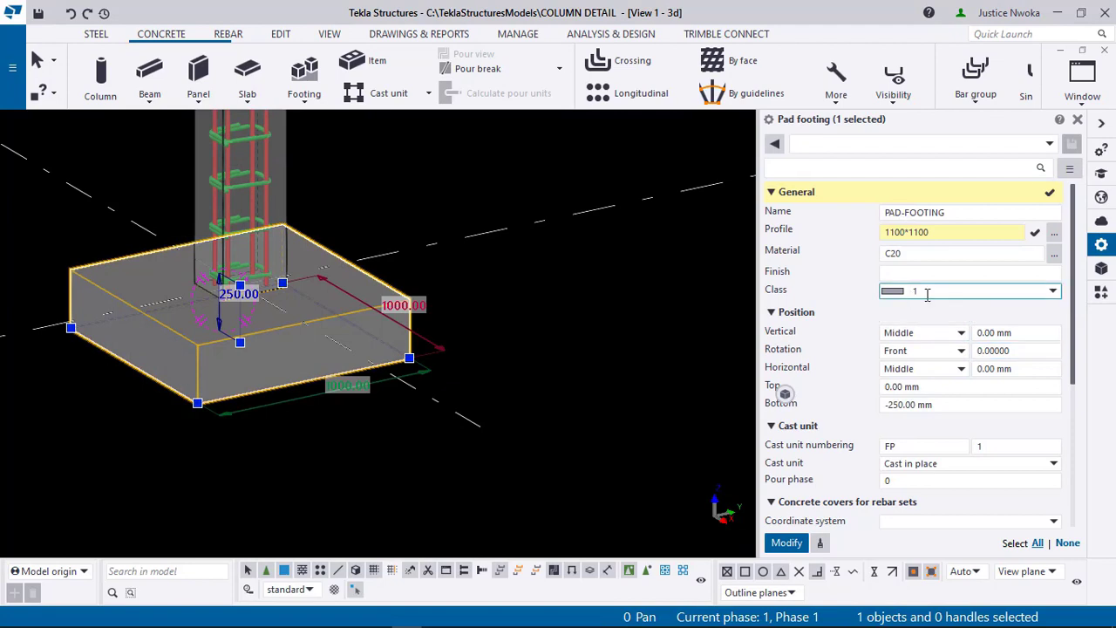
Step: Set the pad footing's profile back to 1000*1000
click(899, 231)
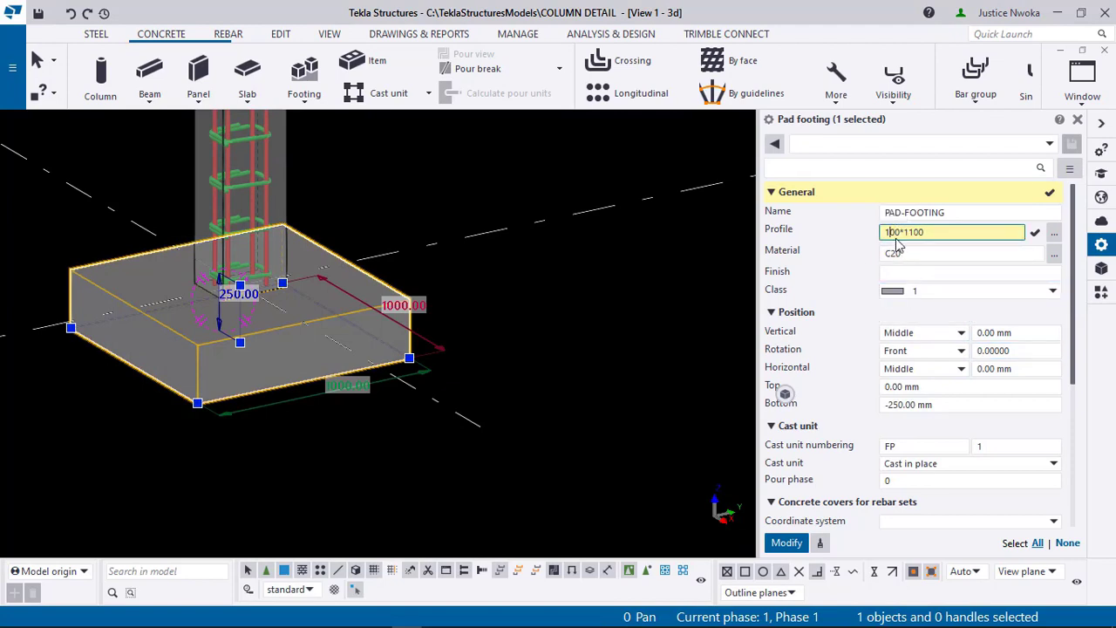
text(00)
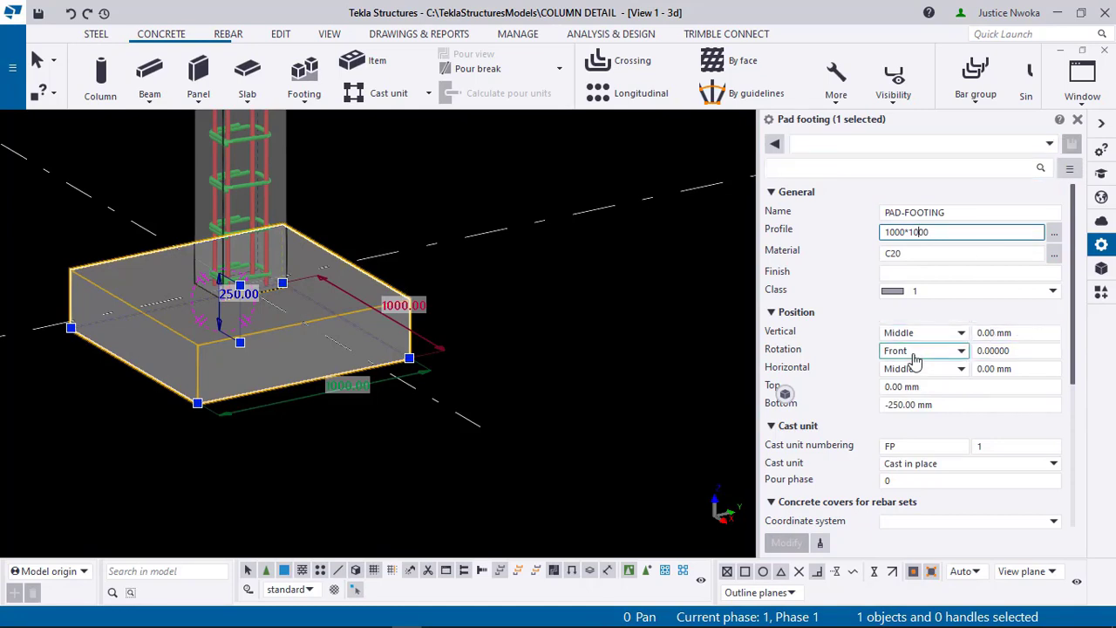
Step: Review the top and bottom level settings of the selected pad footing against its thickness in the model
double_click(887, 391)
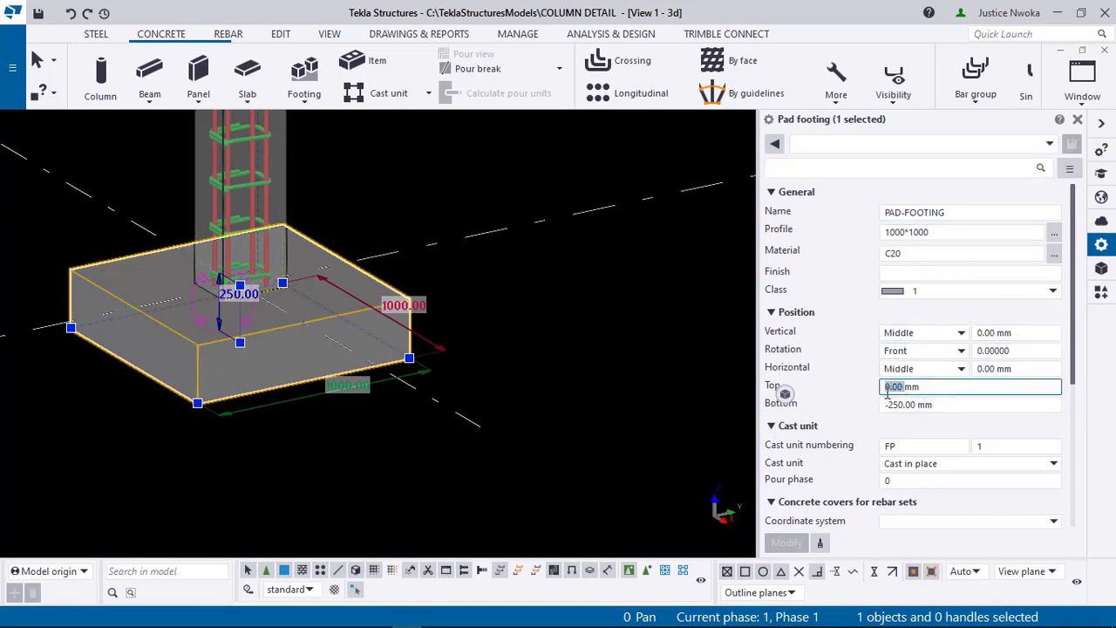
mouse_move(787, 395)
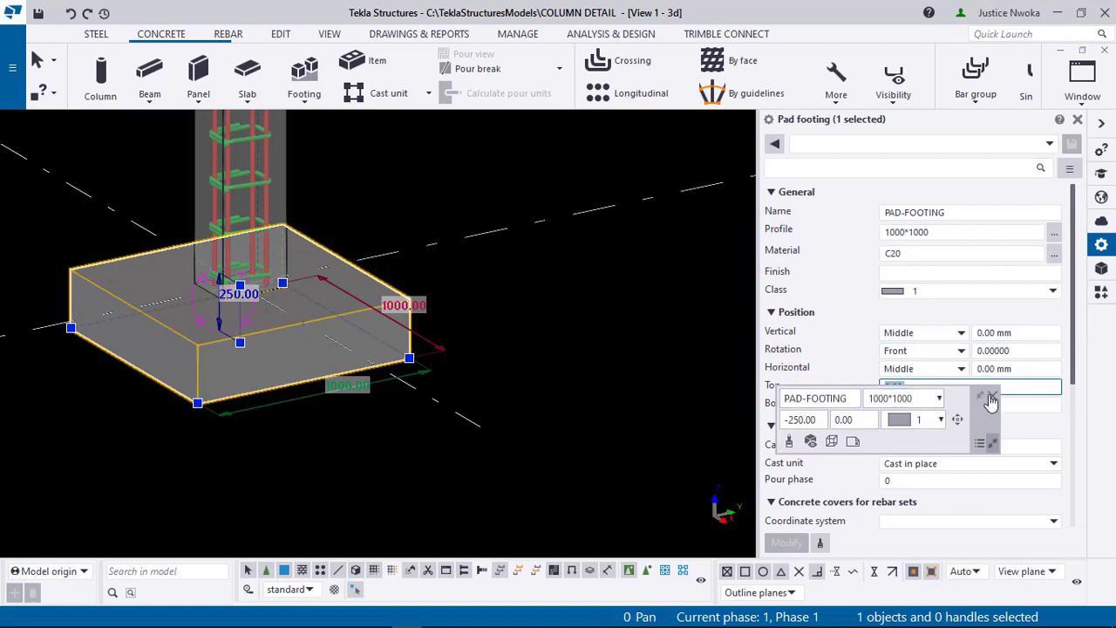
click(990, 398)
click(903, 387)
double_click(903, 391)
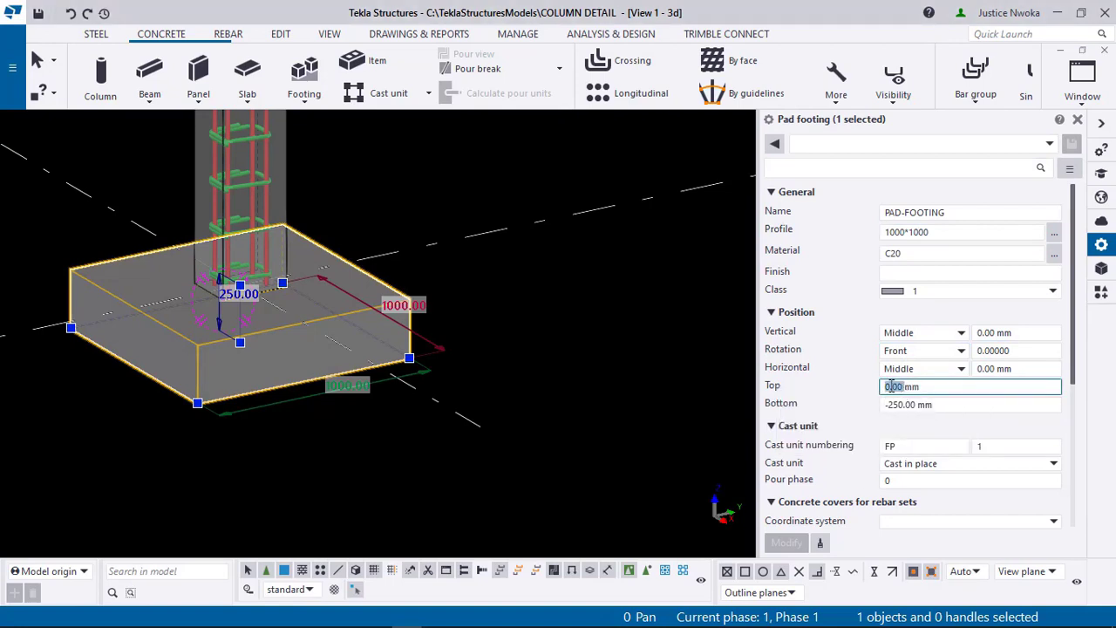
click(915, 404)
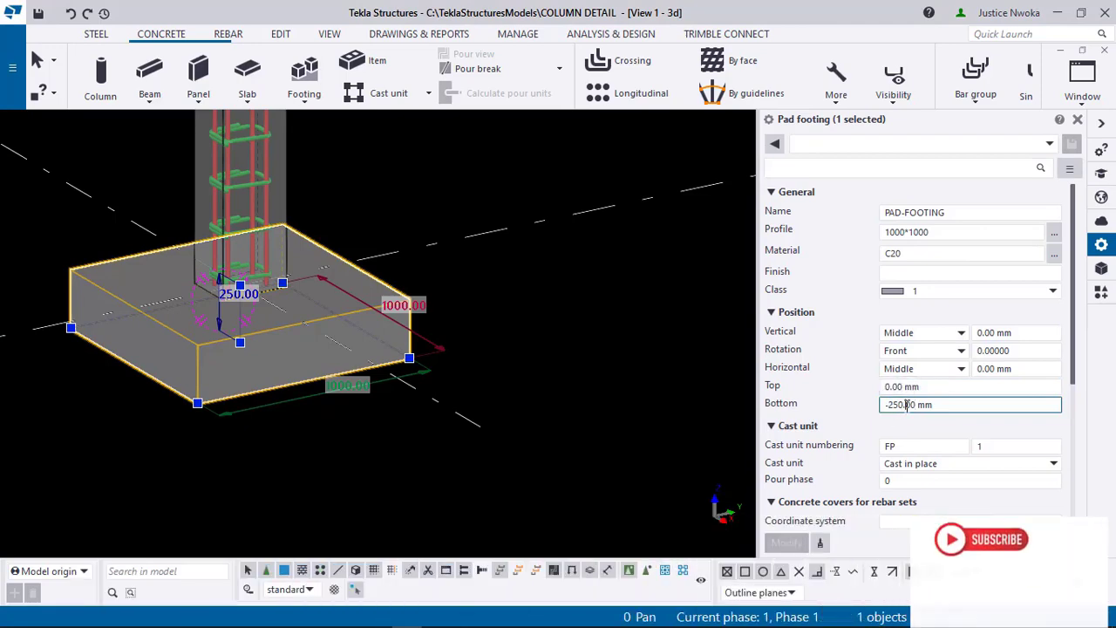
scroll(413, 335, up, 5)
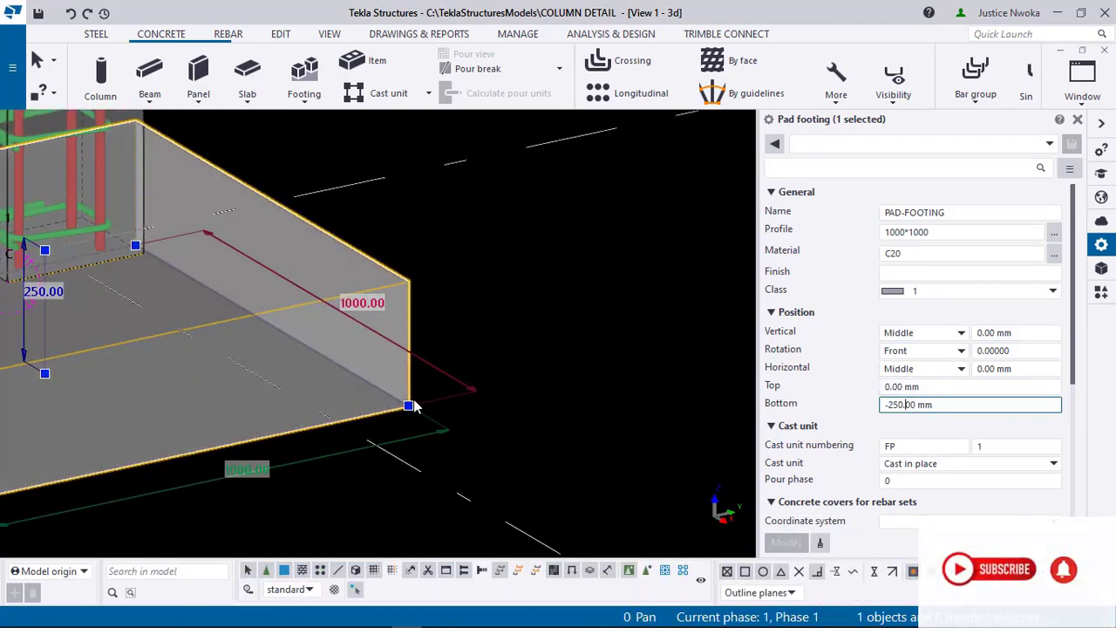
Step: Set the pad footing's bottom level to -300 mm and apply the change to the model
double_click(905, 405)
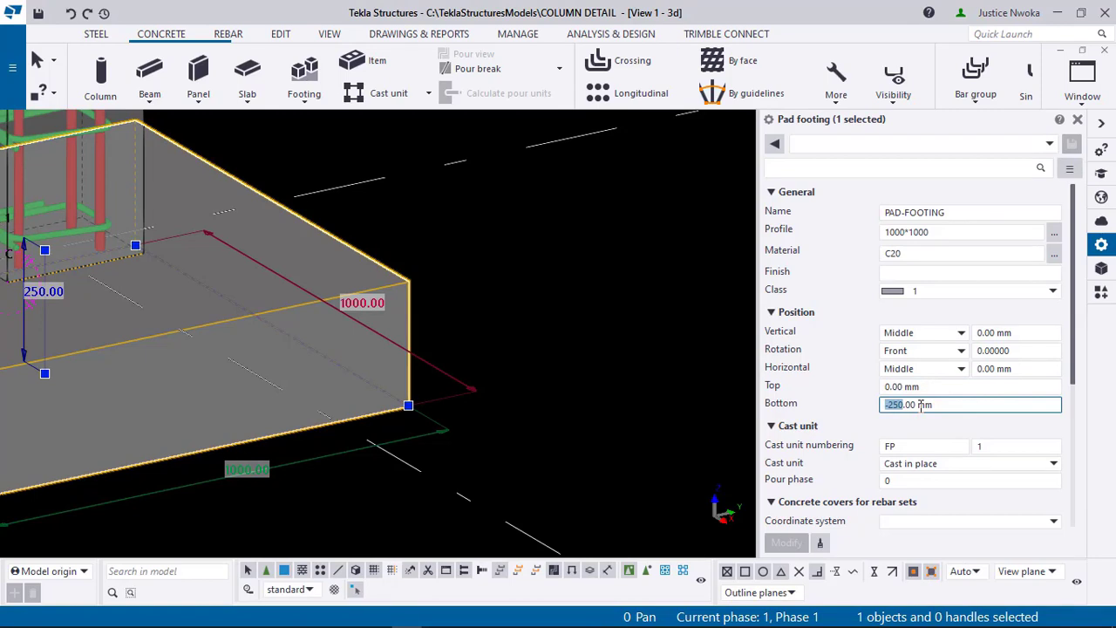
text(300)
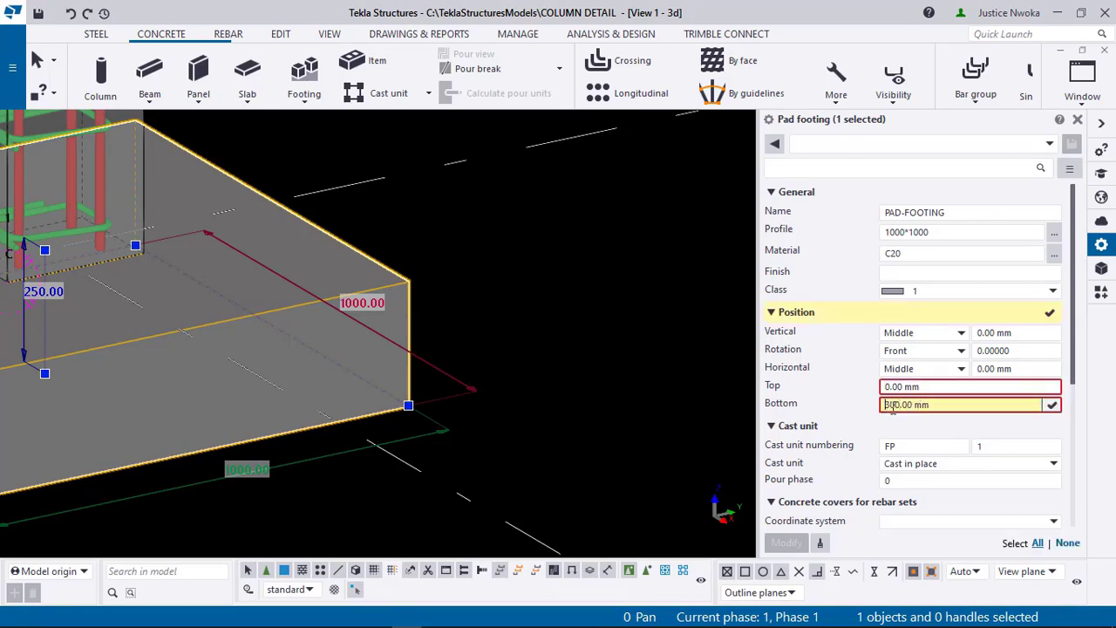
text(-)
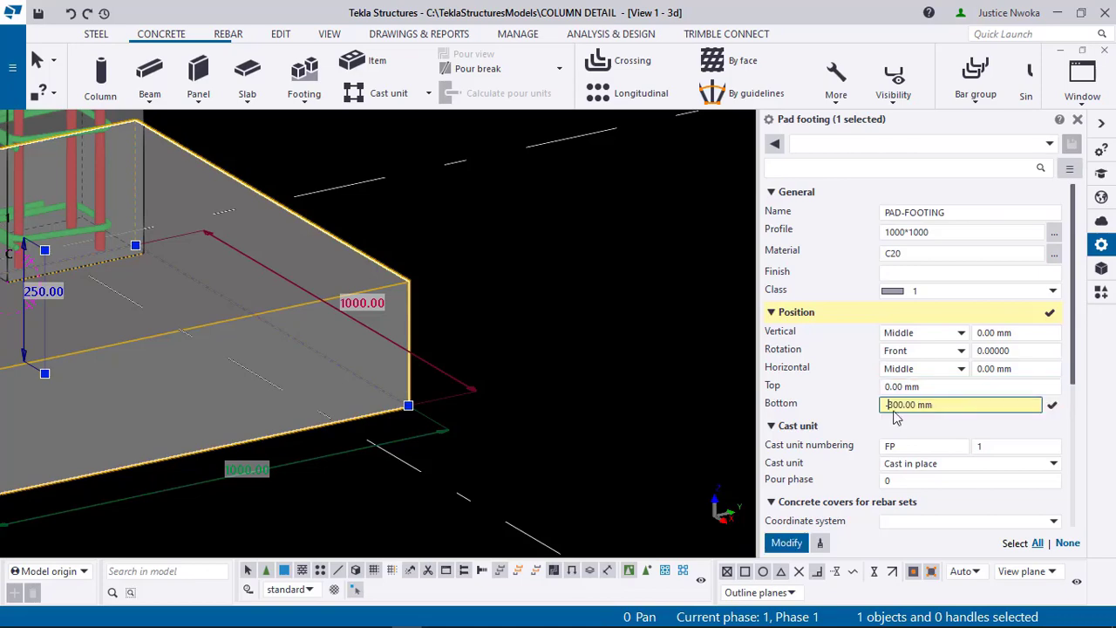
scroll(349, 348, down, 3)
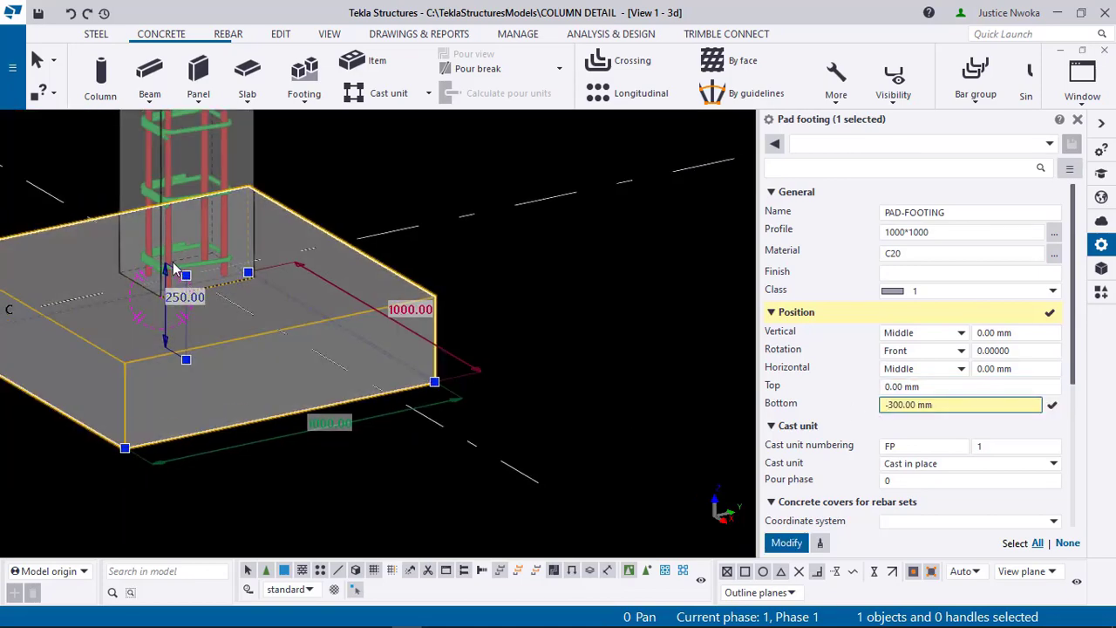
scroll(185, 277, up, 3)
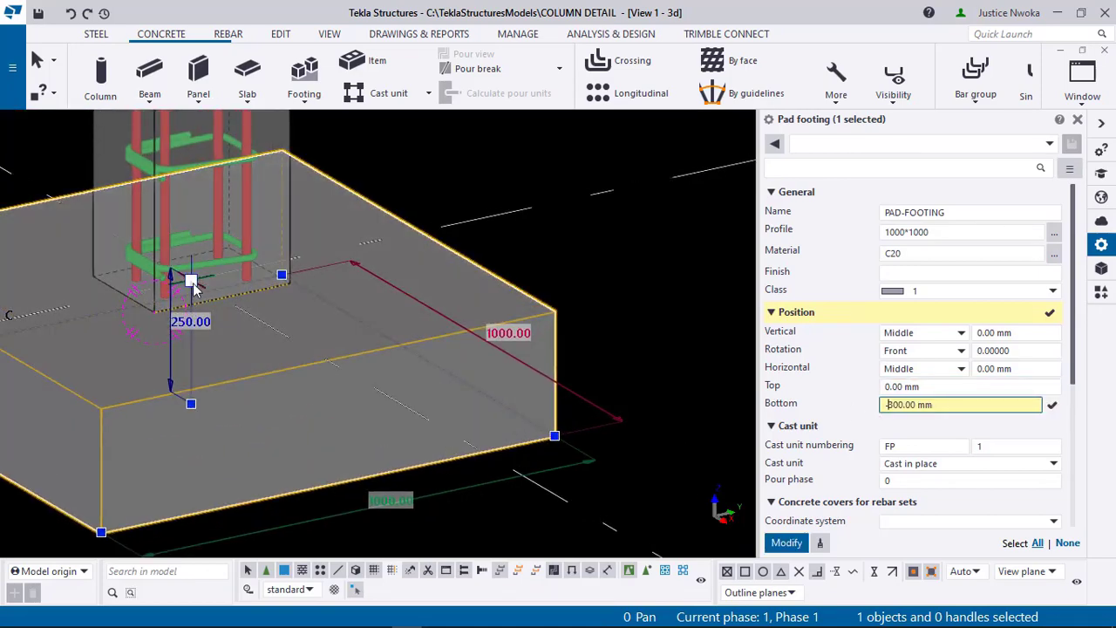
scroll(193, 280, down, 1)
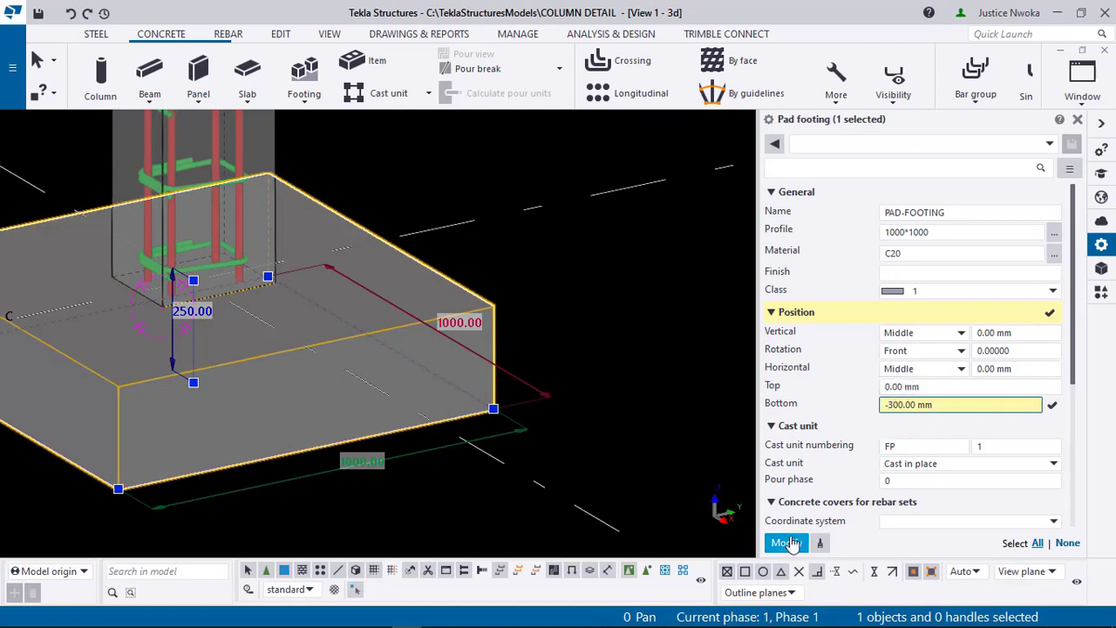
click(786, 543)
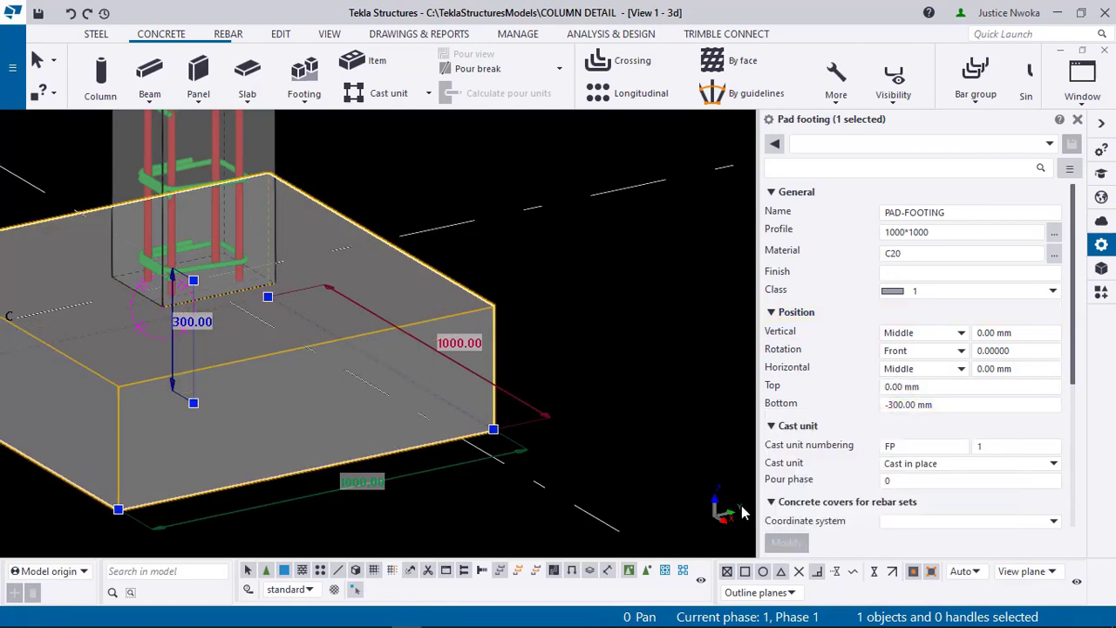
Step: Close the pad footing's properties and clear its selection
ctrl+middle_drag(497, 399, 448, 358)
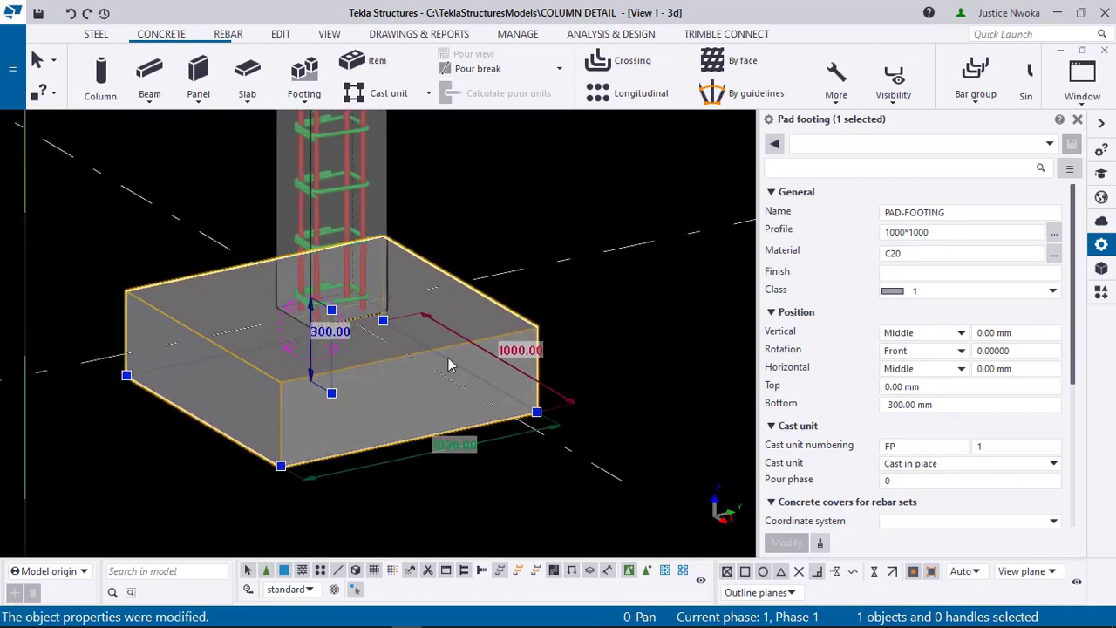
scroll(521, 369, up, 1)
scroll(400, 367, down, 1)
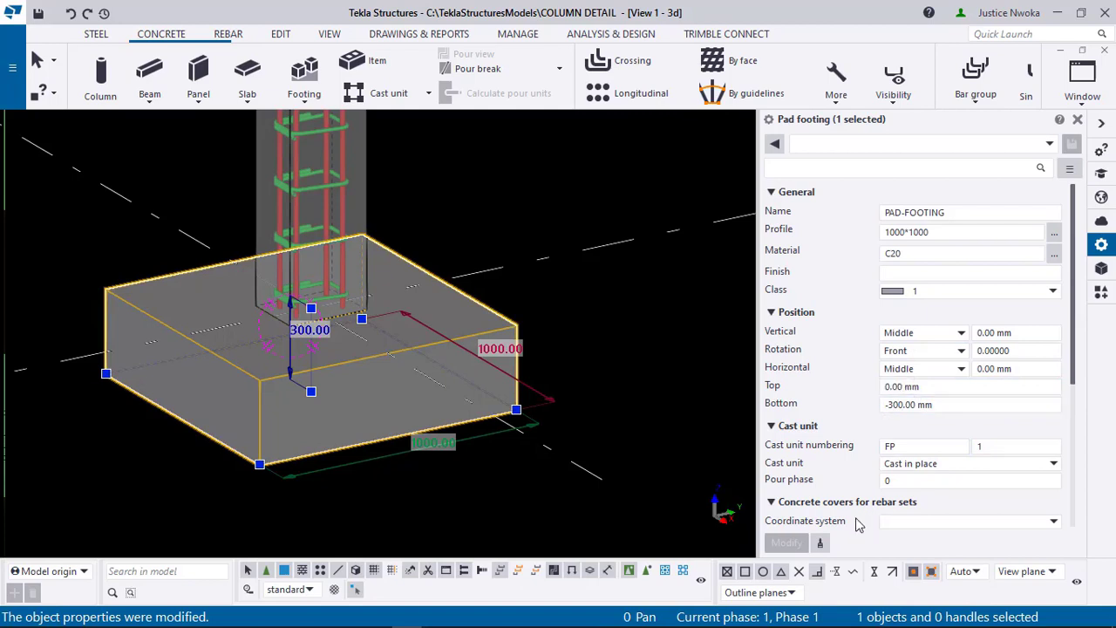
click(1078, 120)
scroll(721, 324, down, 1)
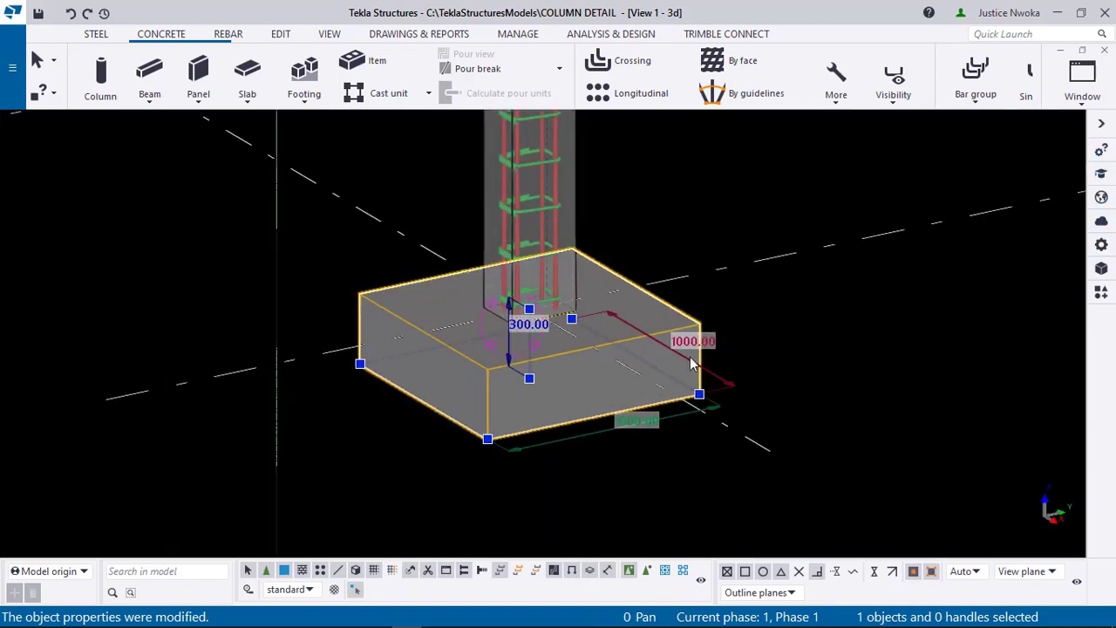
key(Escape)
Step: Examine from several sides how the reinforced column's base sits on the resized pad footing
scroll(542, 311, up, 4)
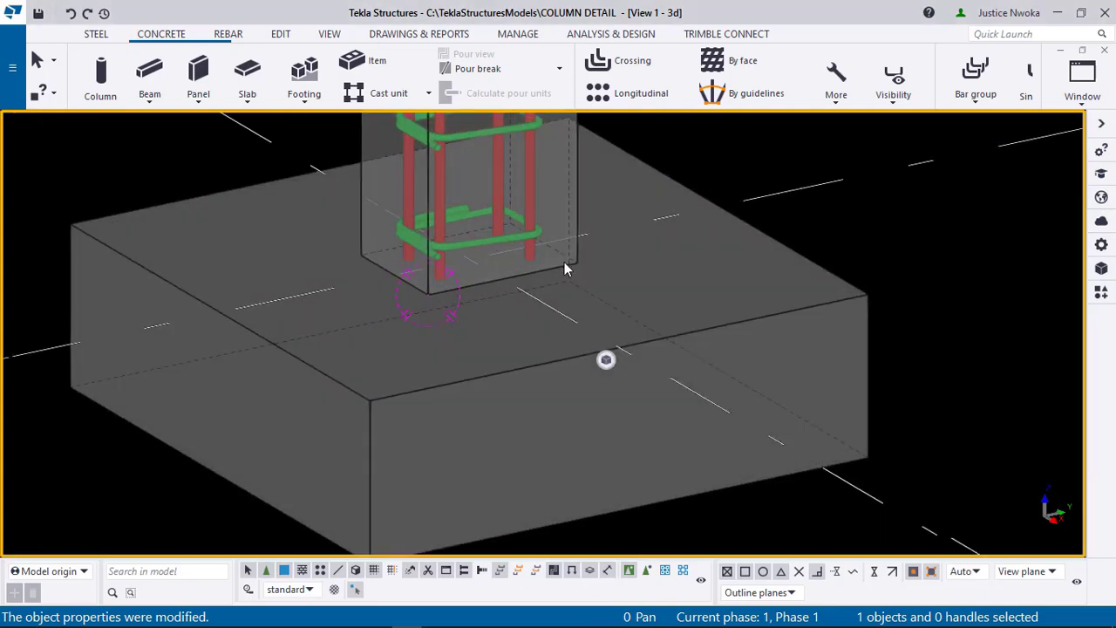
scroll(564, 261, down, 3)
scroll(535, 288, up, 1)
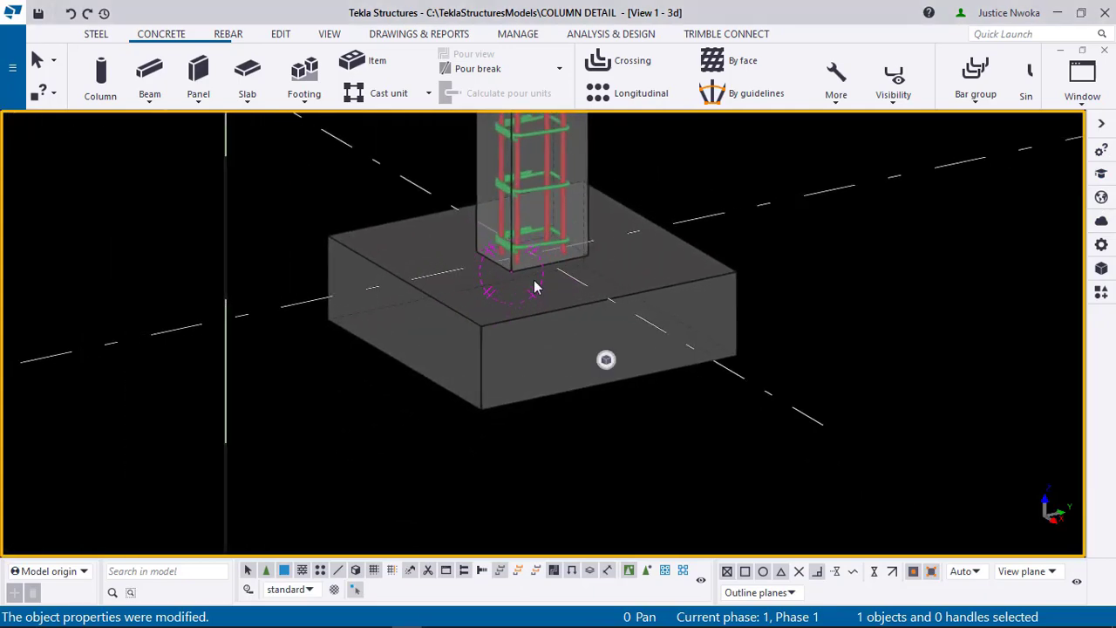
scroll(575, 269, up, 3)
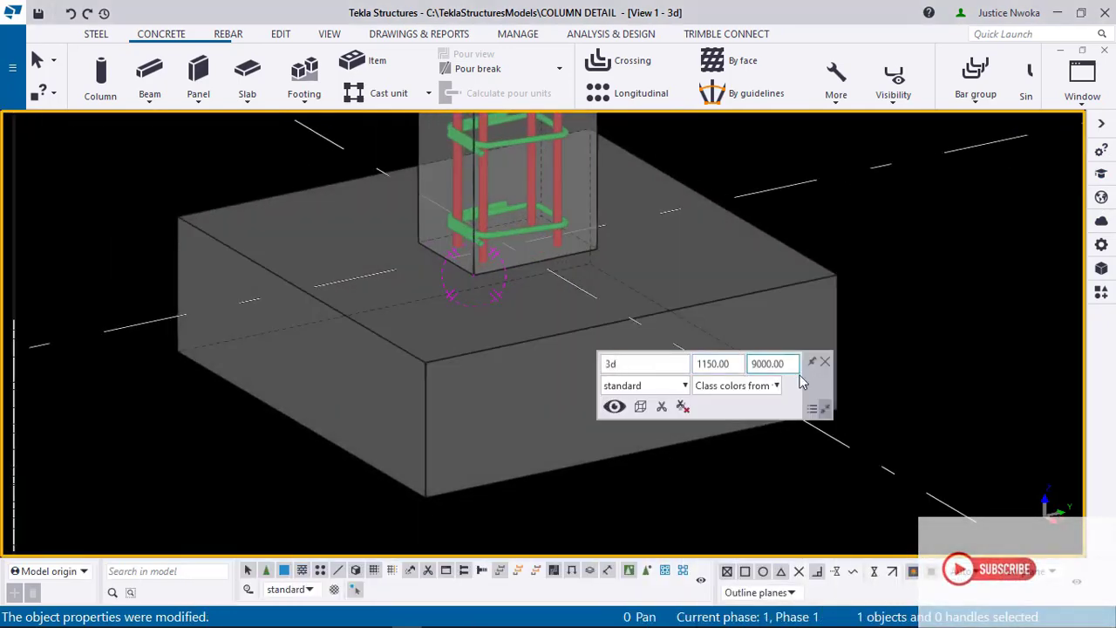
scroll(602, 315, down, 1)
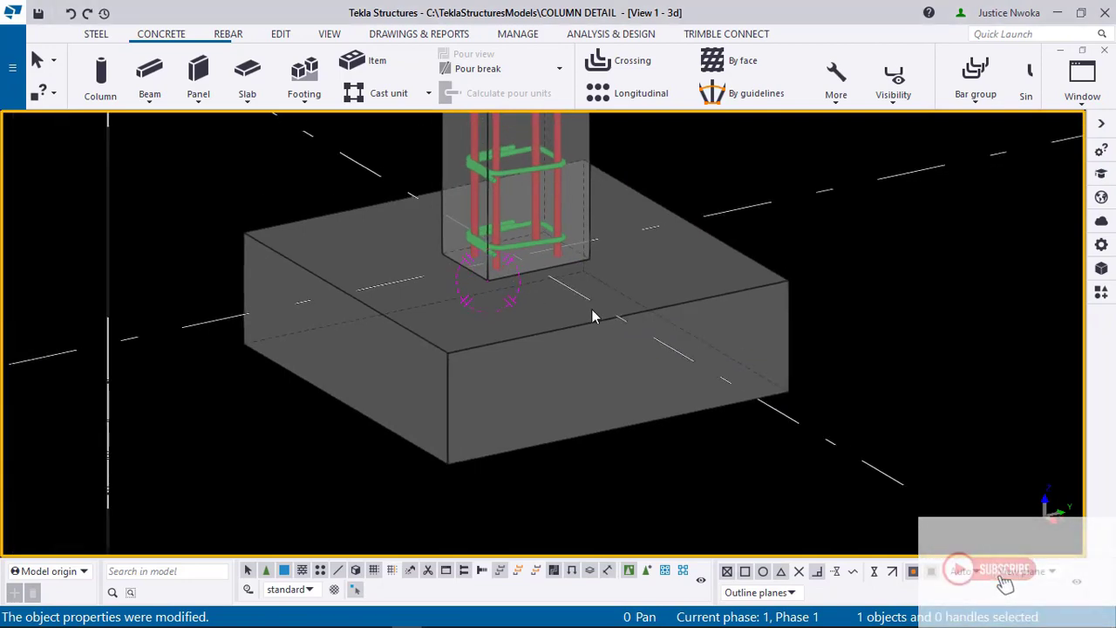
scroll(575, 319, down, 1)
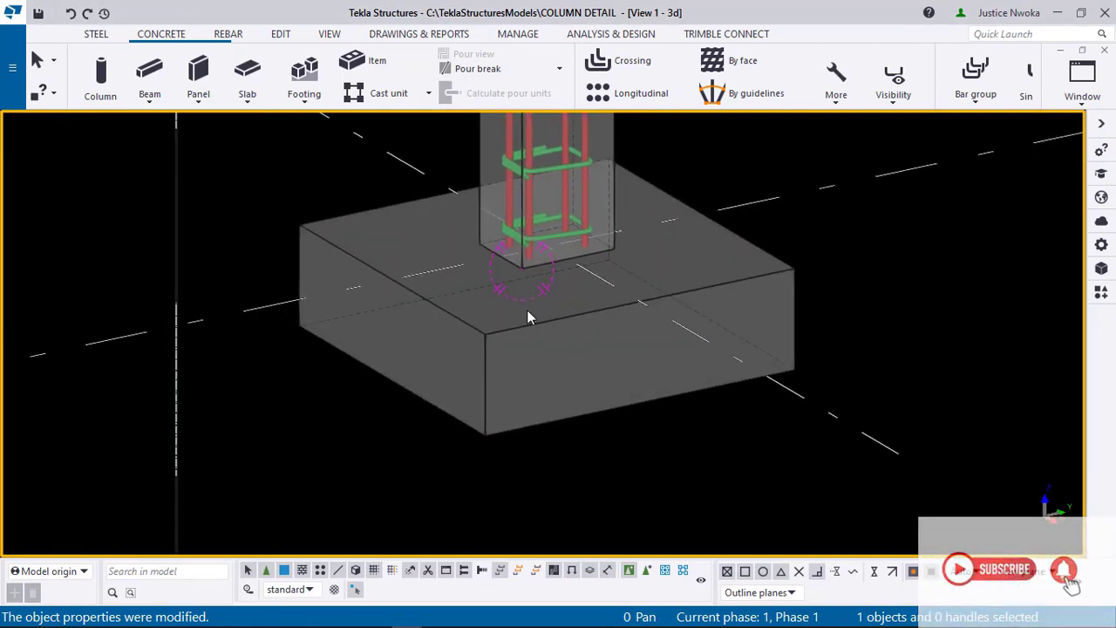
ctrl+middle_drag(548, 316, 610, 303)
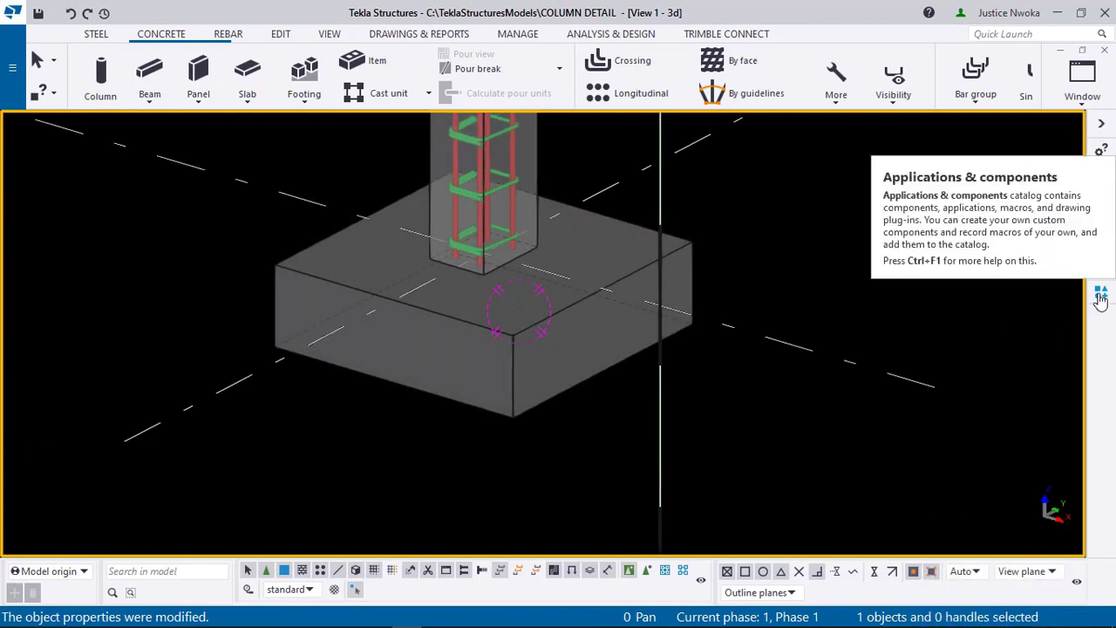
Step: Open the Applications & components catalog and search it for "pad" and for component number 77
click(1100, 297)
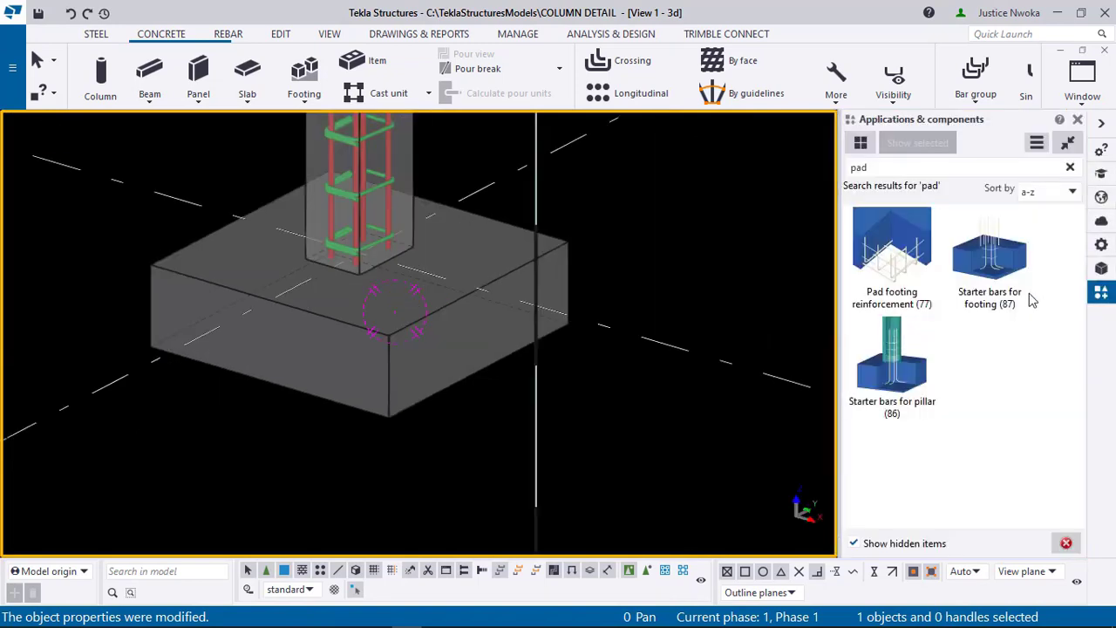
click(953, 168)
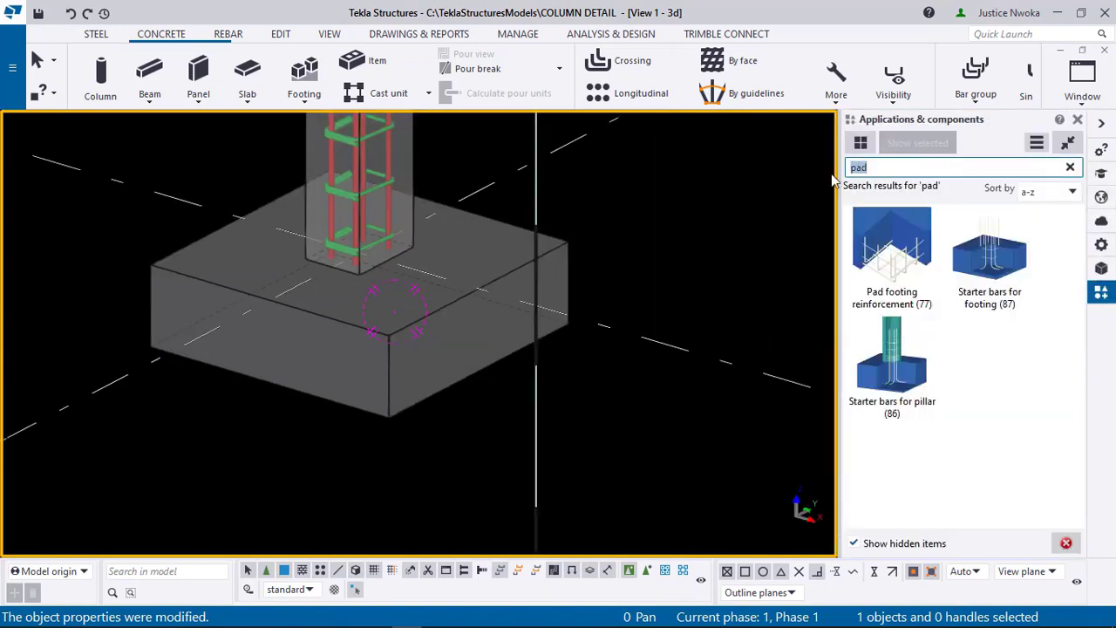
key(BackSpace)
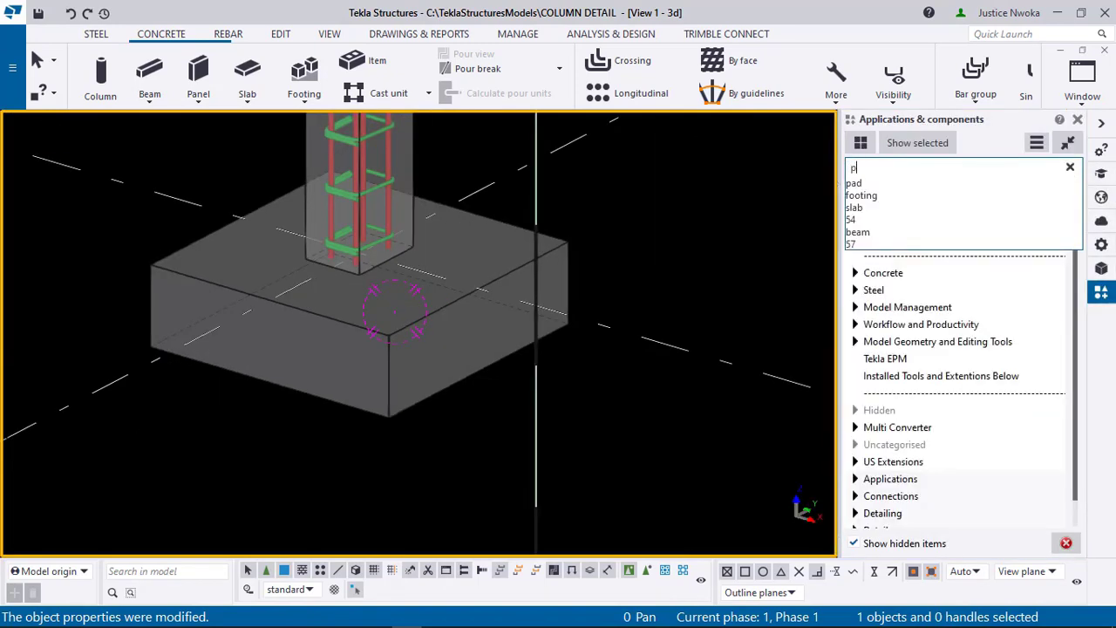
text(p)
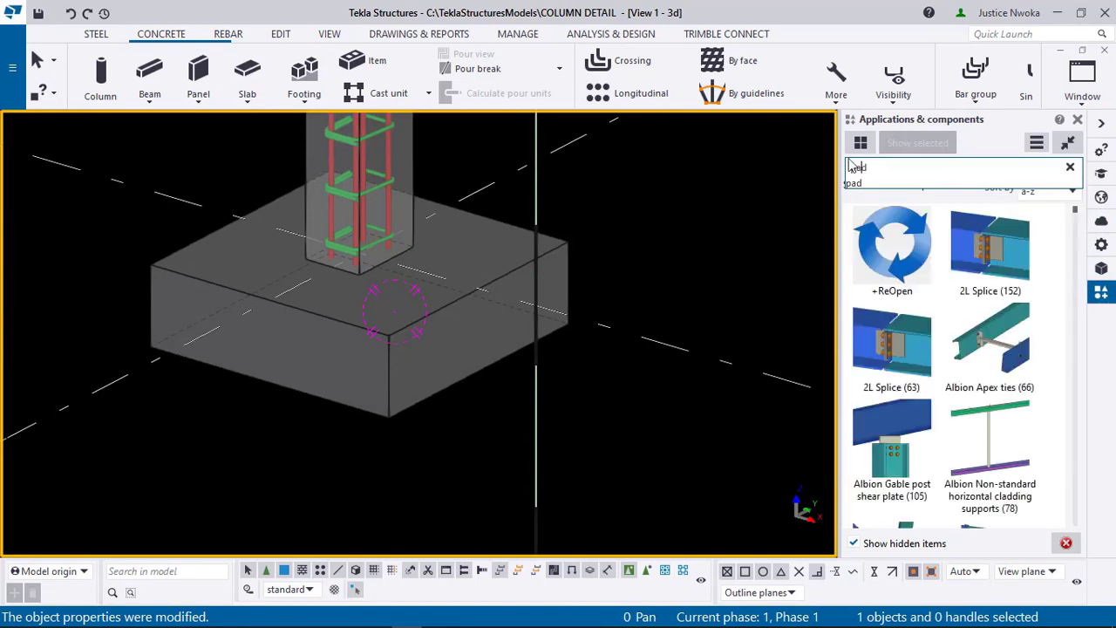
text(ad)
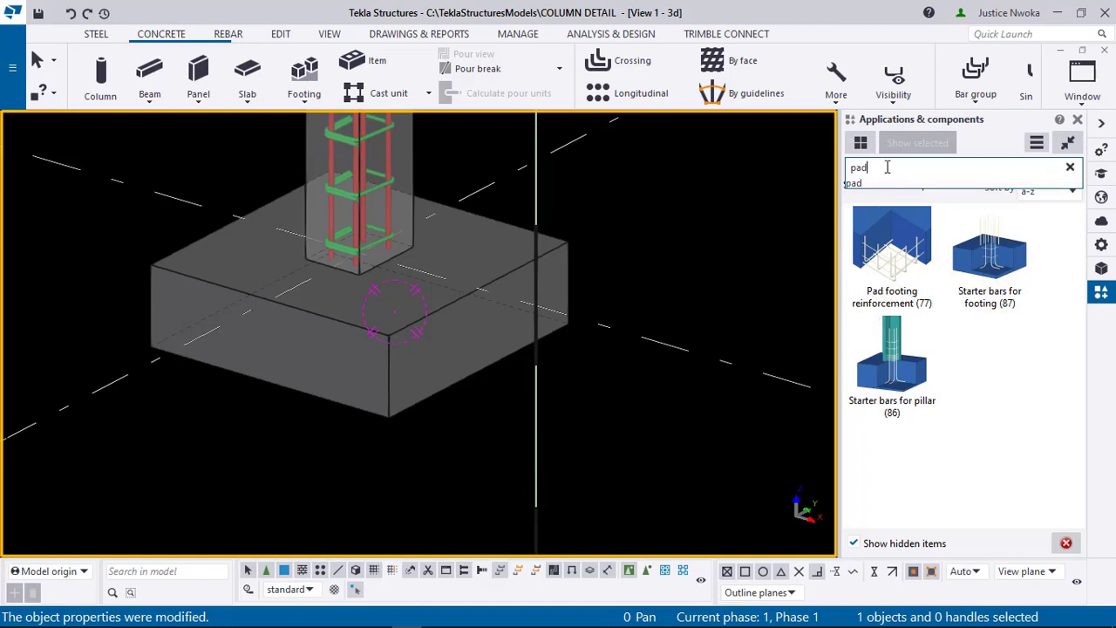
double_click(851, 168)
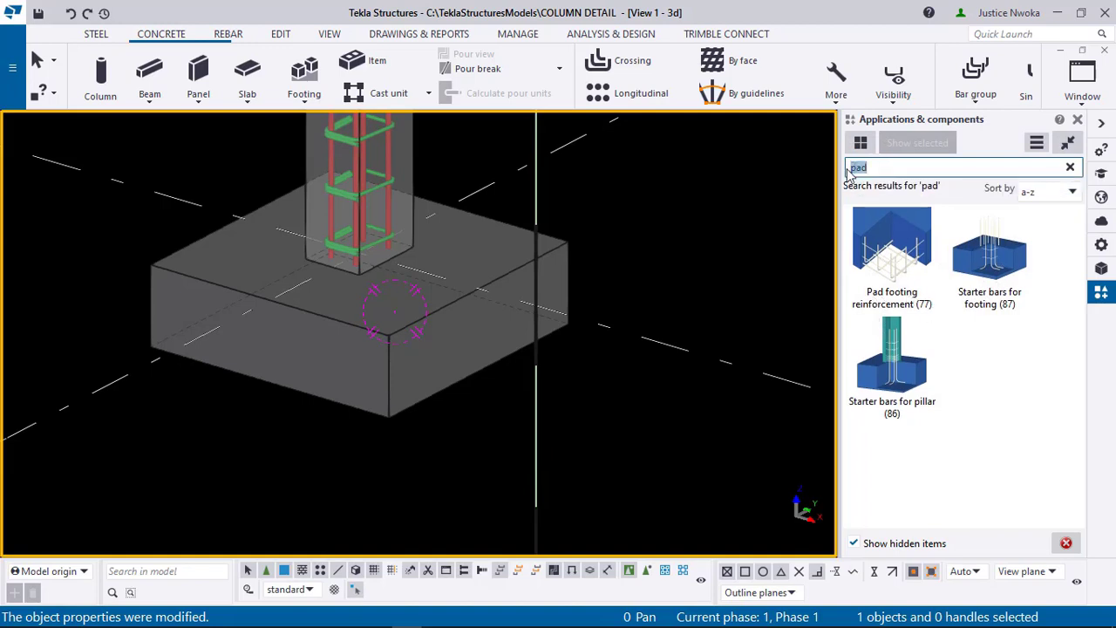
text(77)
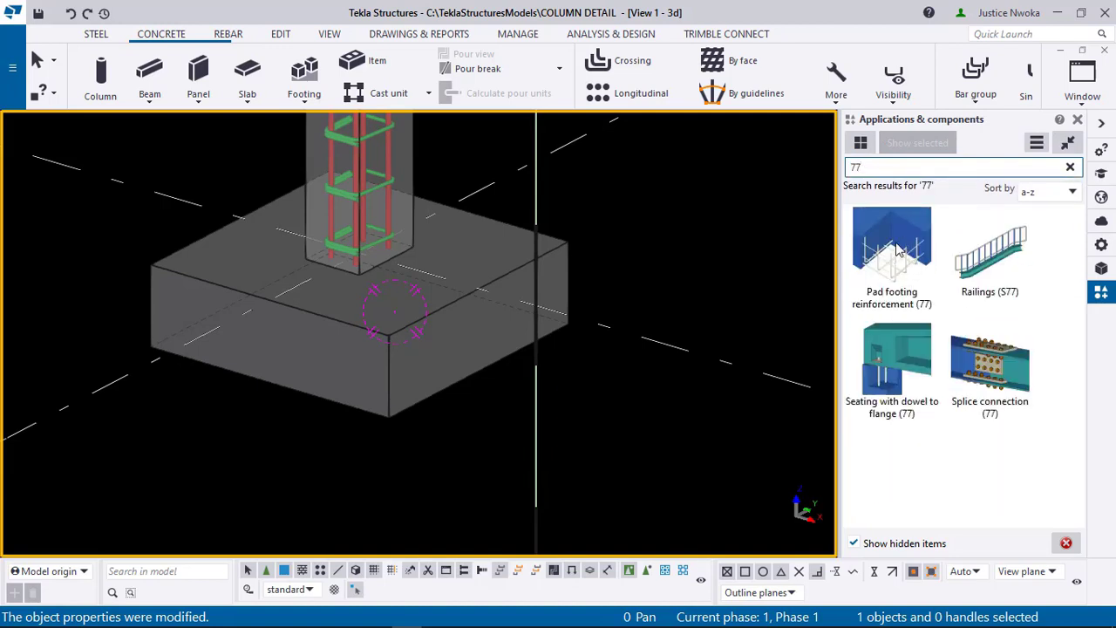
Step: Apply the Pad footing reinforcement (77) component to the corner column's footing, close the catalog and end the command
click(868, 265)
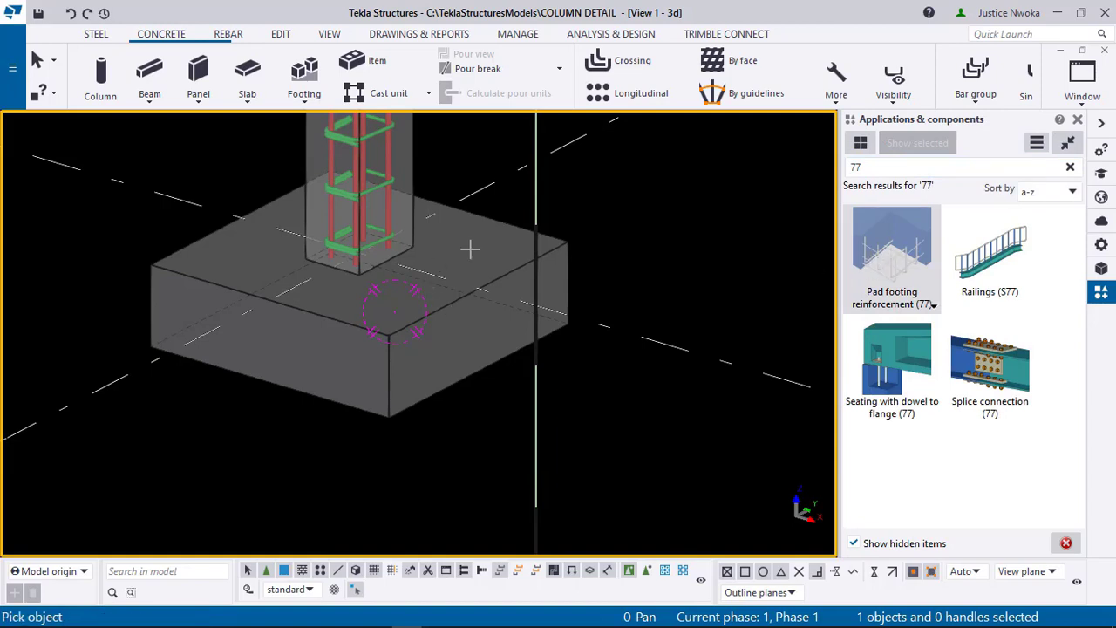
scroll(516, 245, up, 1)
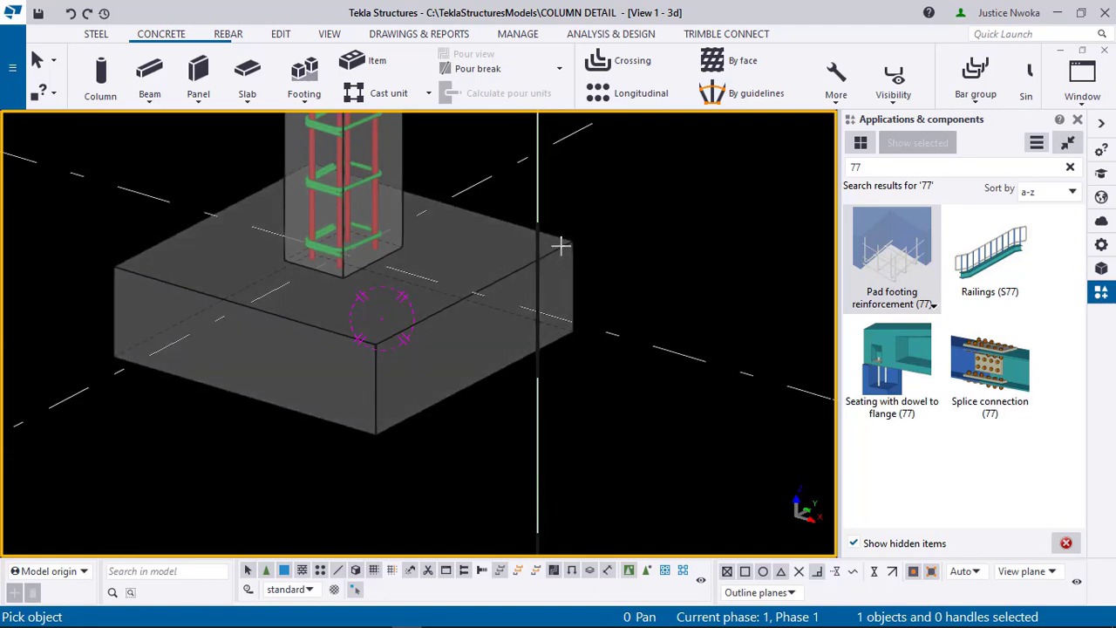
click(560, 246)
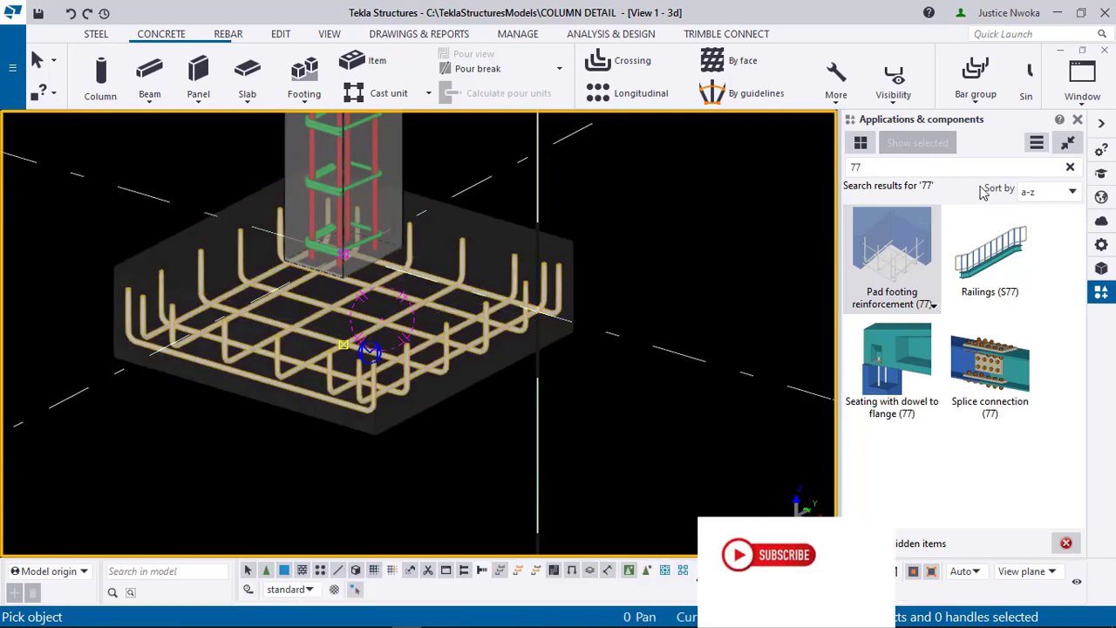
click(1077, 119)
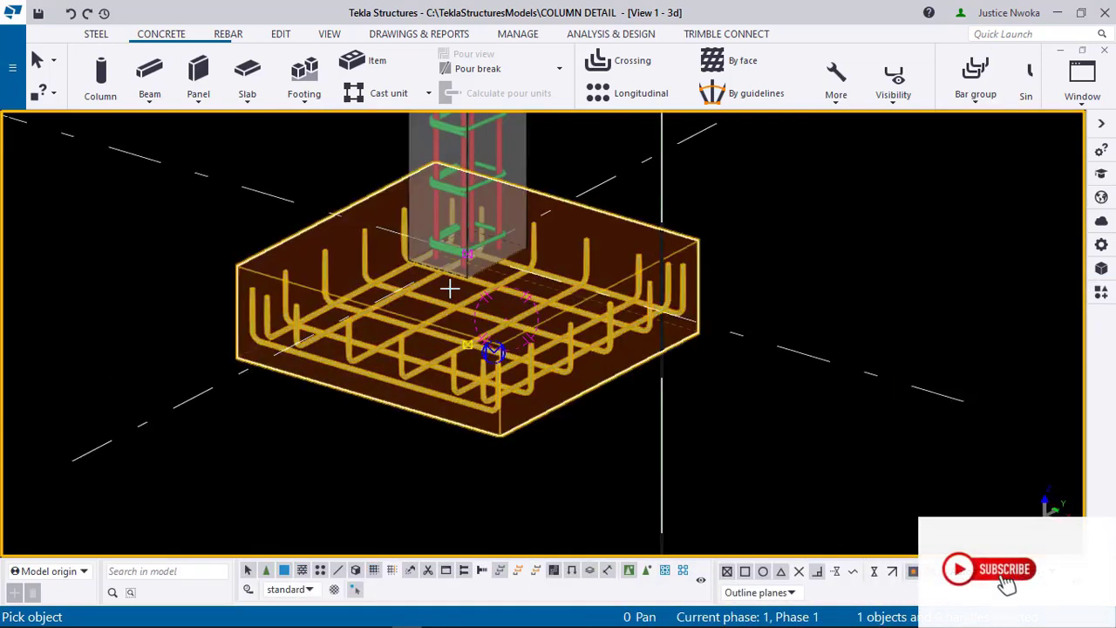
scroll(558, 272, up, 2)
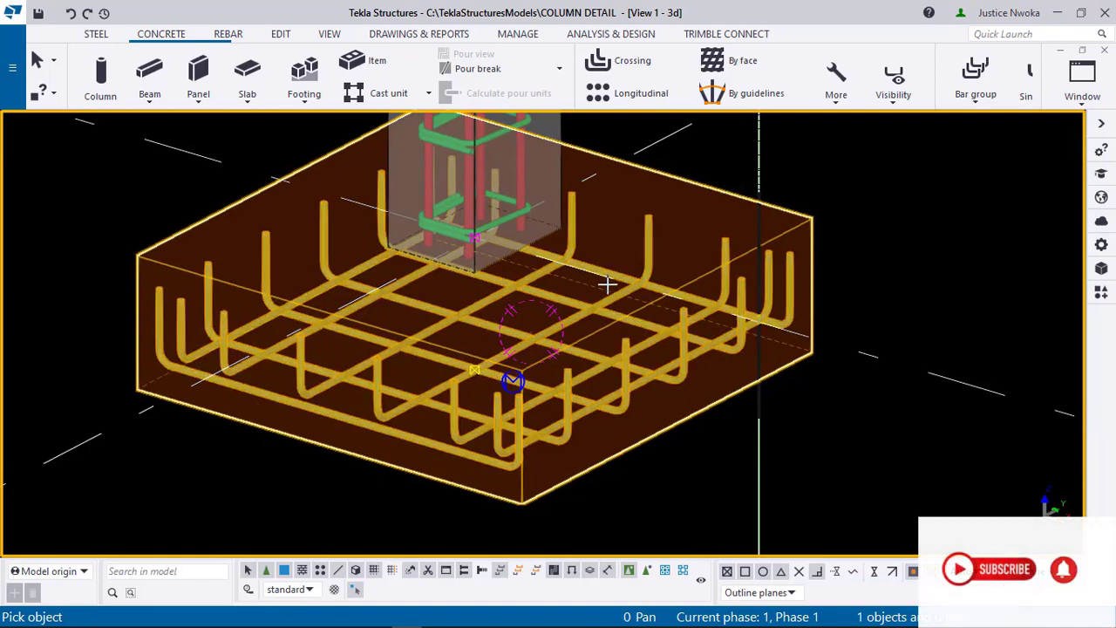
right_click(873, 253)
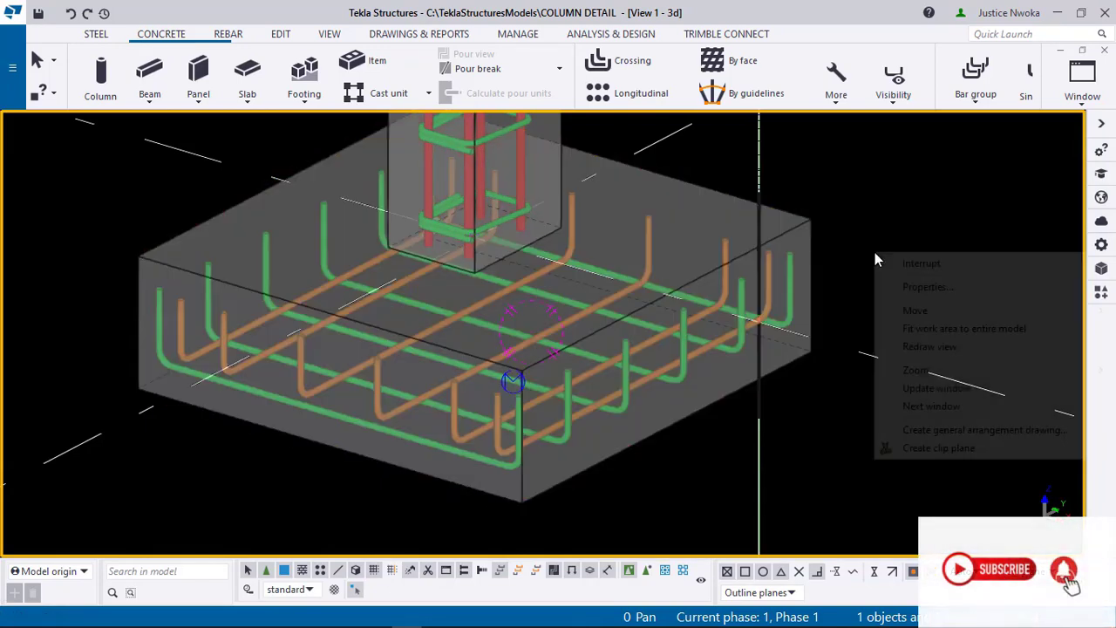
click(898, 262)
scroll(564, 371, down, 3)
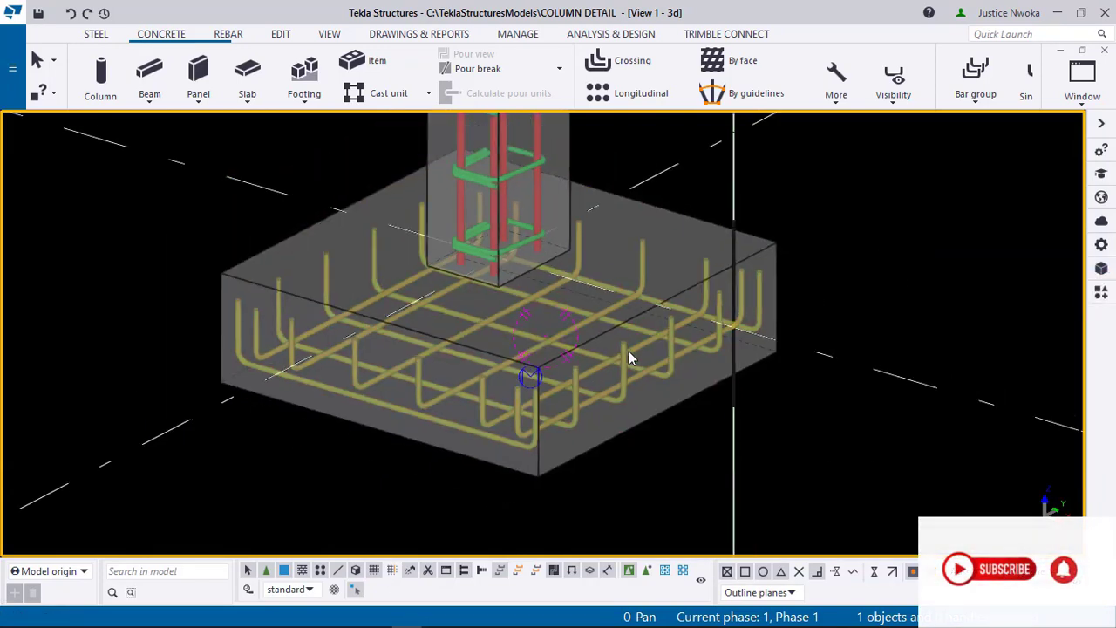
Step: Examine close up how the reinforcement mesh sits inside the pad footing beneath the corner column
mouse_move(619, 403)
ctrl+middle_down()
mouse_move(578, 423)
mouse_move(565, 354)
mouse_move(600, 369)
mouse_move(603, 388)
ctrl+middle_up()
scroll(604, 388, down, 5)
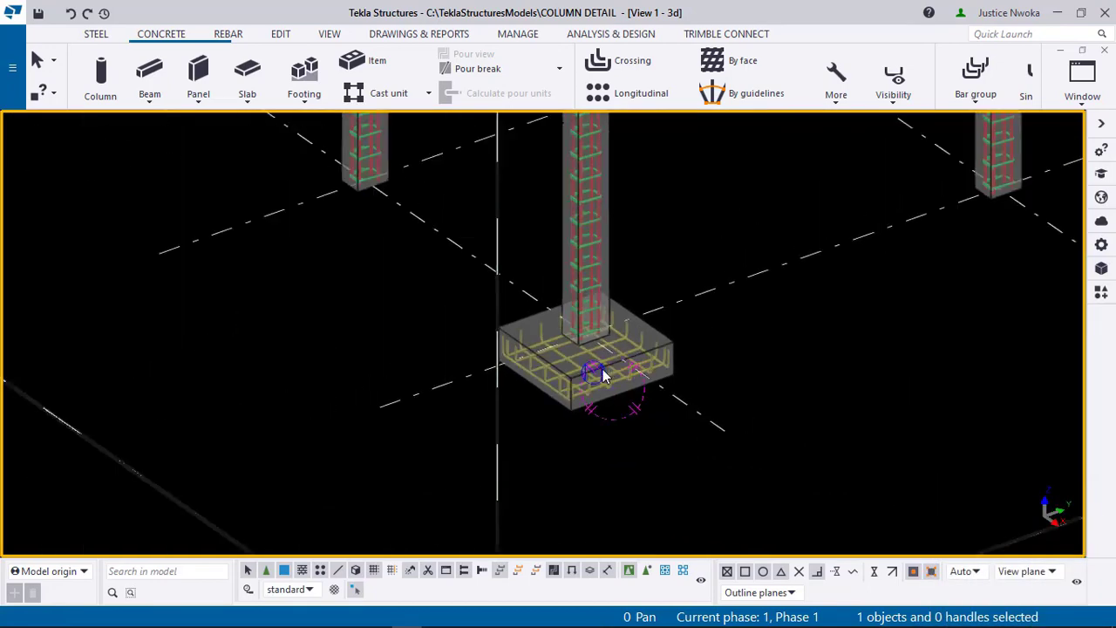
scroll(615, 367, up, 8)
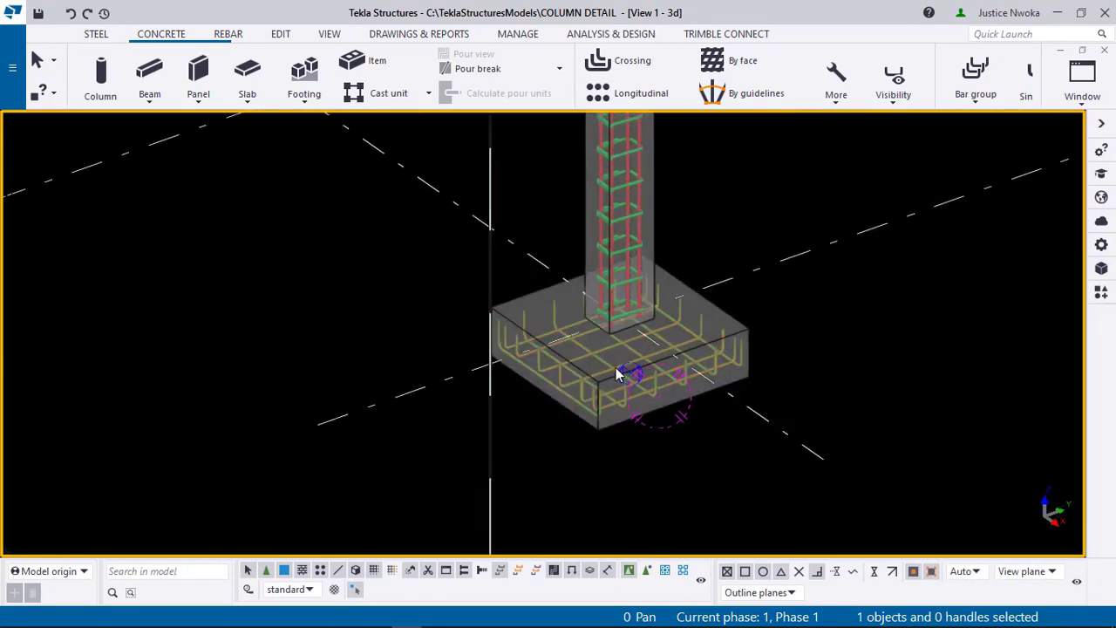
scroll(622, 398, down, 1)
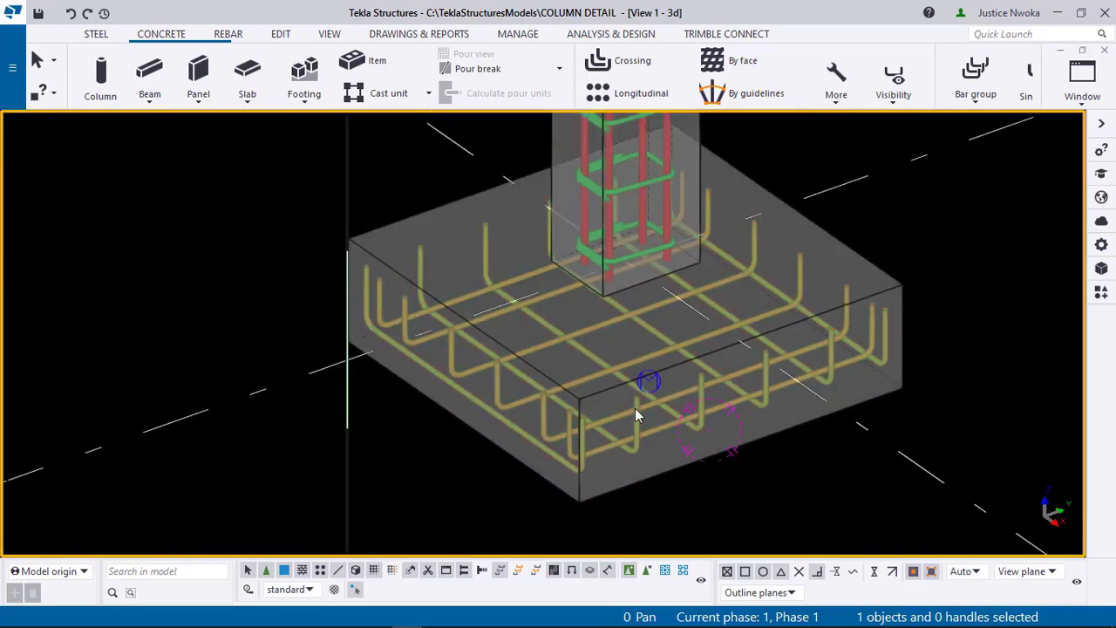
scroll(635, 411, up, 1)
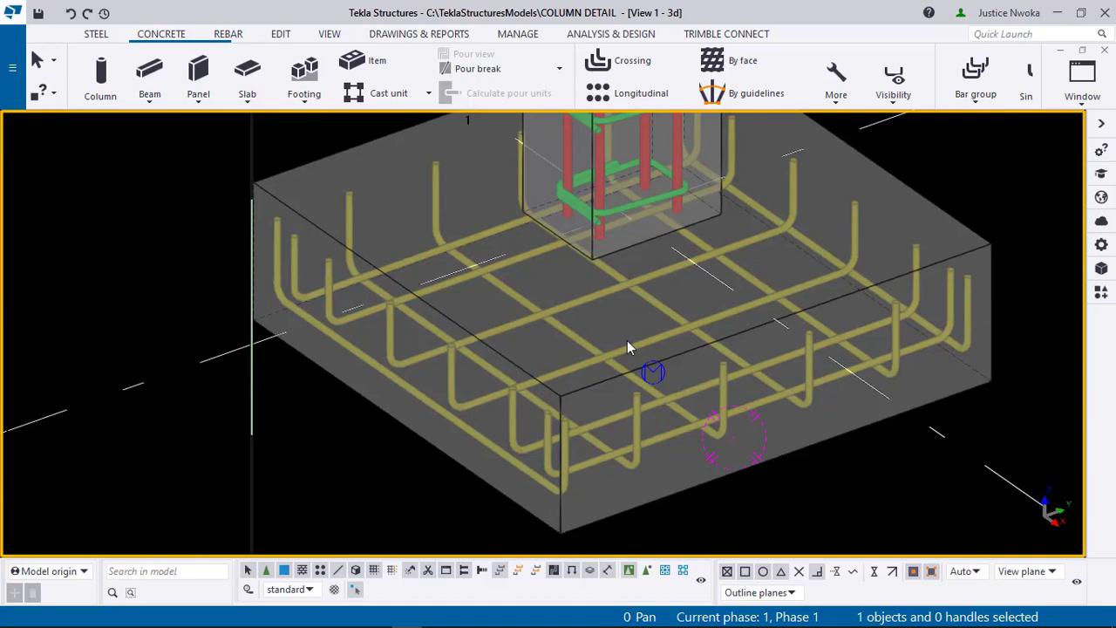
Step: Display the parts as solids and examine the corner column from its projecting top bars down to the pad footing
scroll(626, 340, down, 8)
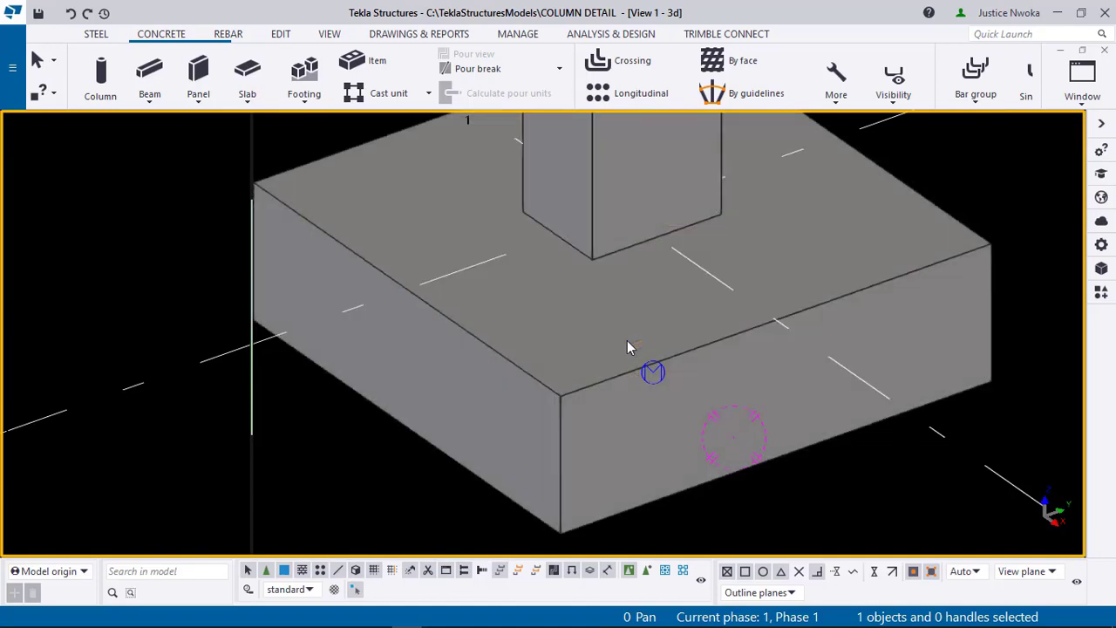
scroll(651, 364, down, 3)
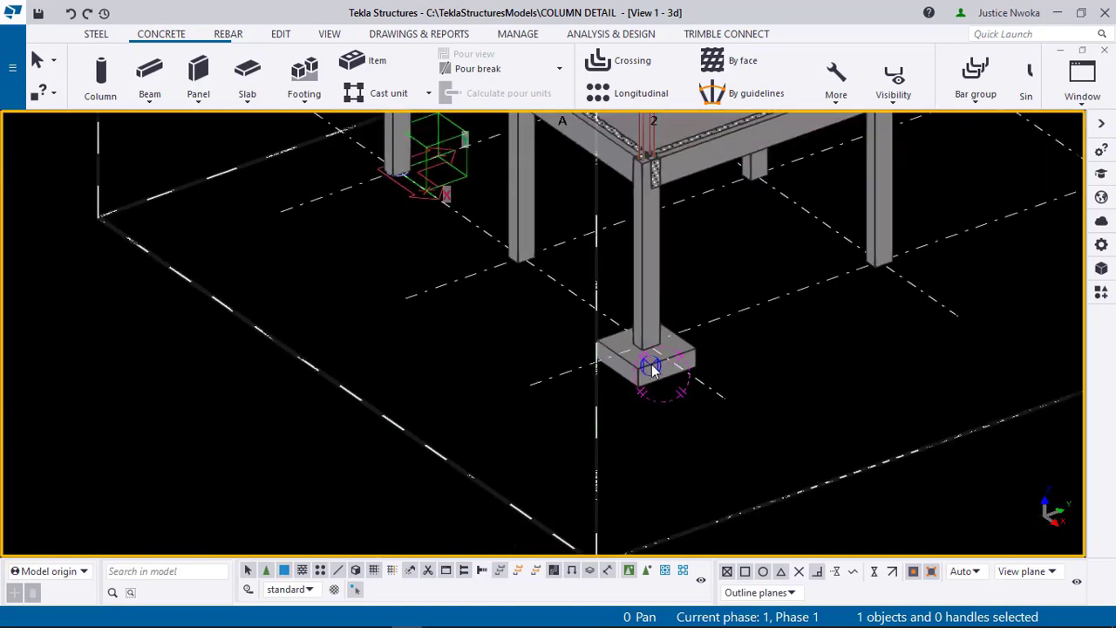
scroll(649, 348, up, 6)
scroll(642, 252, up, 5)
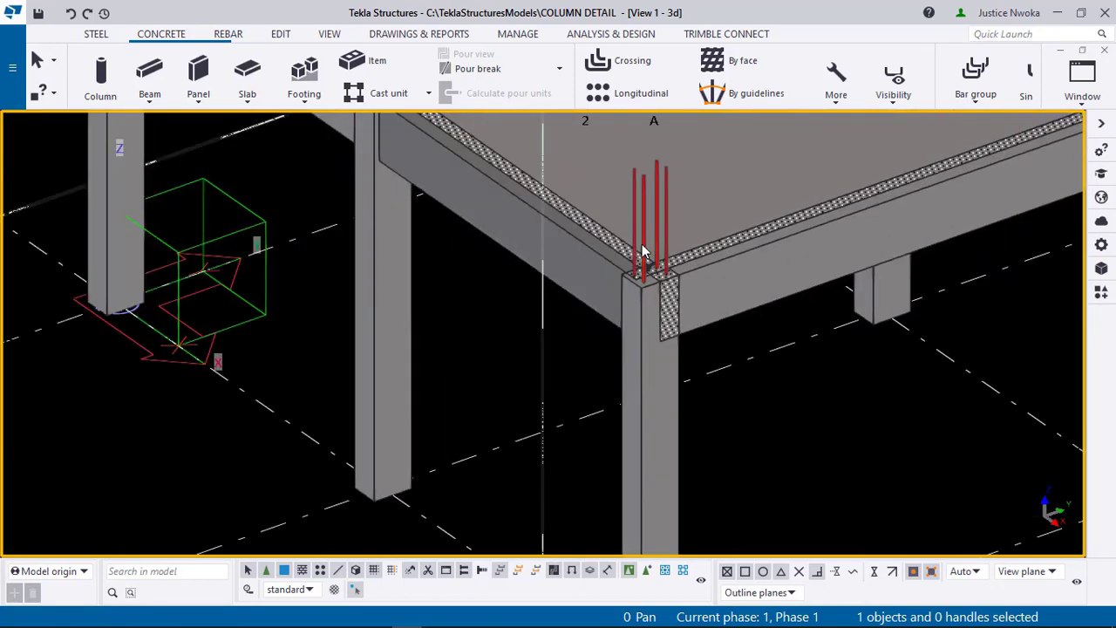
scroll(637, 178, down, 5)
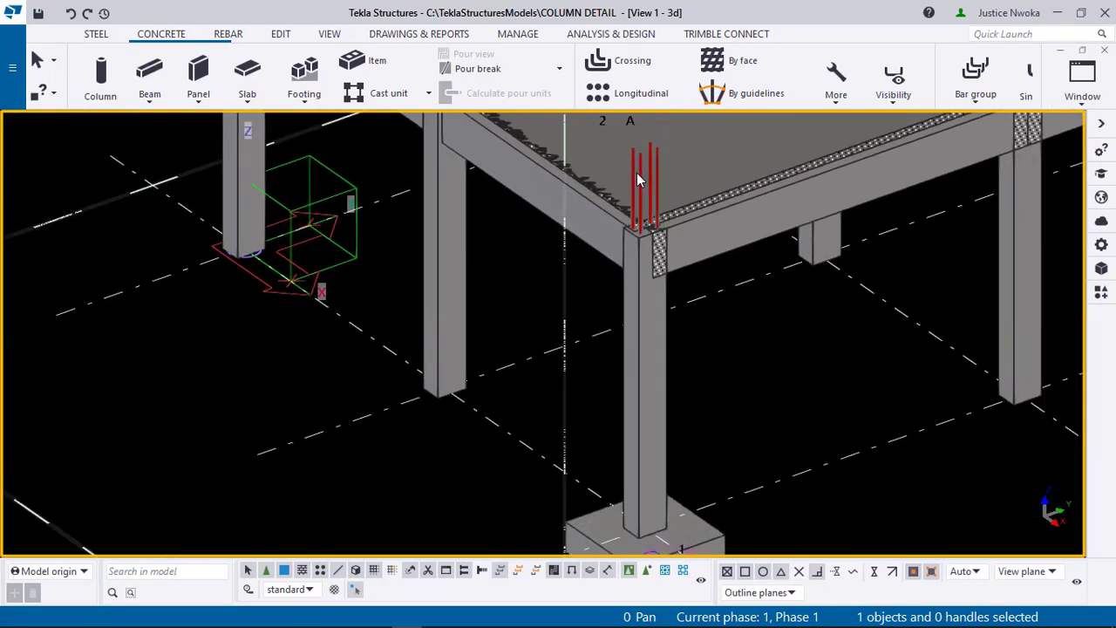
scroll(637, 178, up, 3)
scroll(641, 262, down, 1)
scroll(654, 310, down, 2)
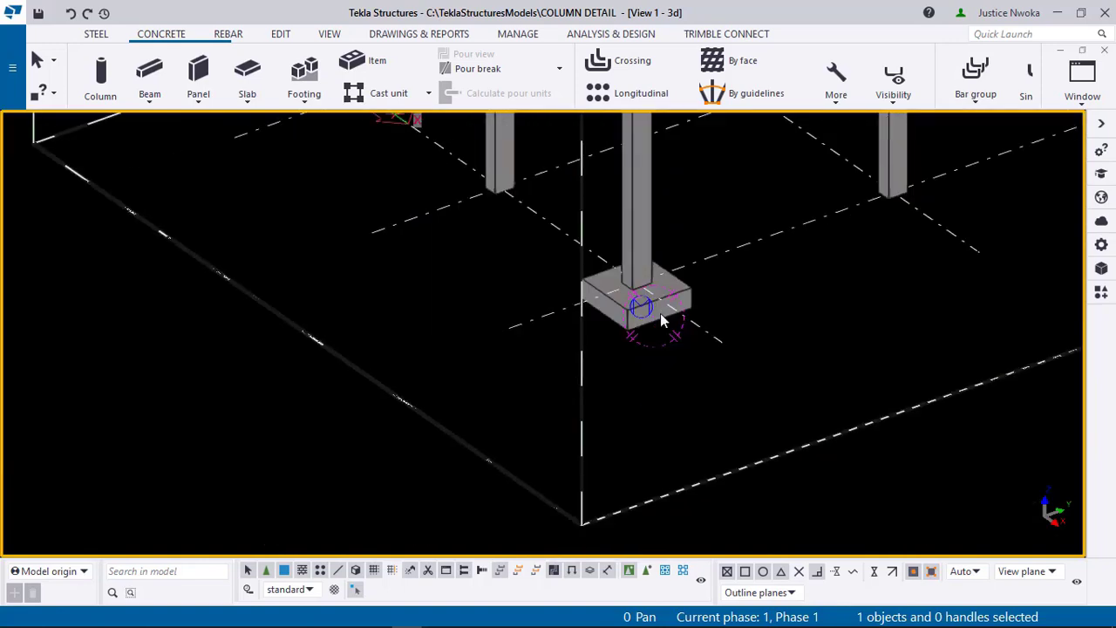
scroll(636, 287, up, 6)
scroll(618, 297, up, 3)
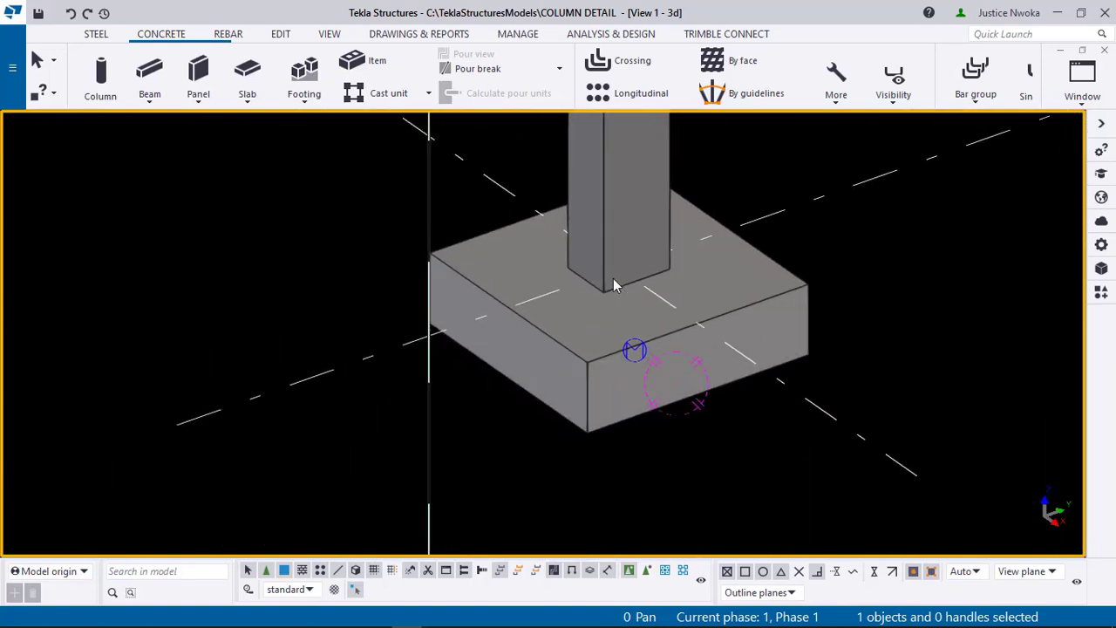
scroll(612, 281, down, 2)
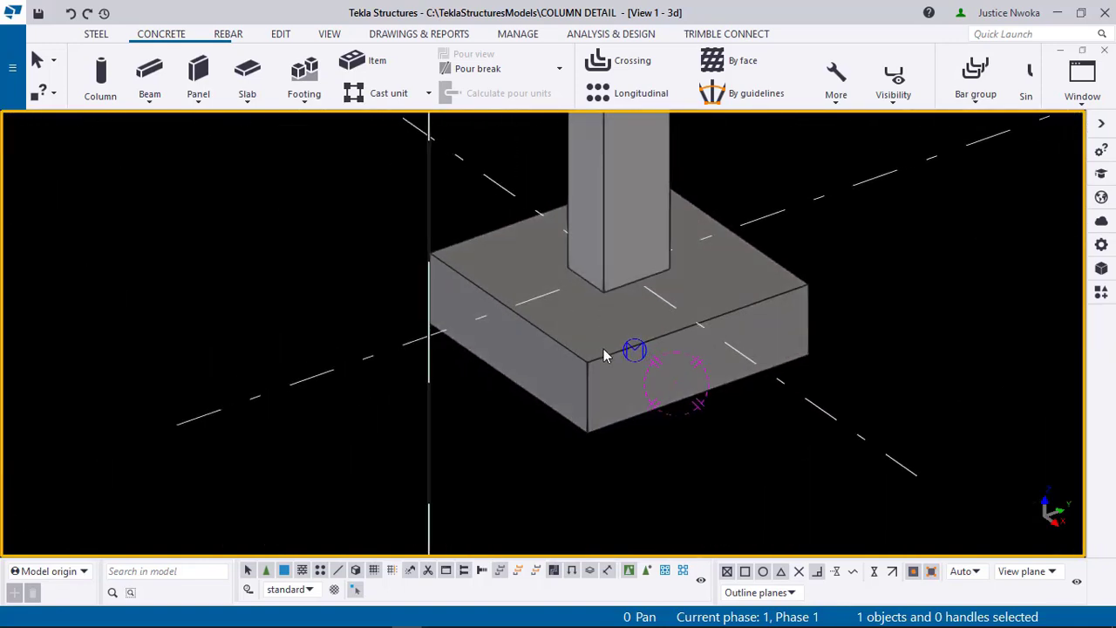
Step: Make the parts transparent and examine the bent bars inside the corner column's pad footing
key(ctrl+2)
scroll(598, 349, up, 4)
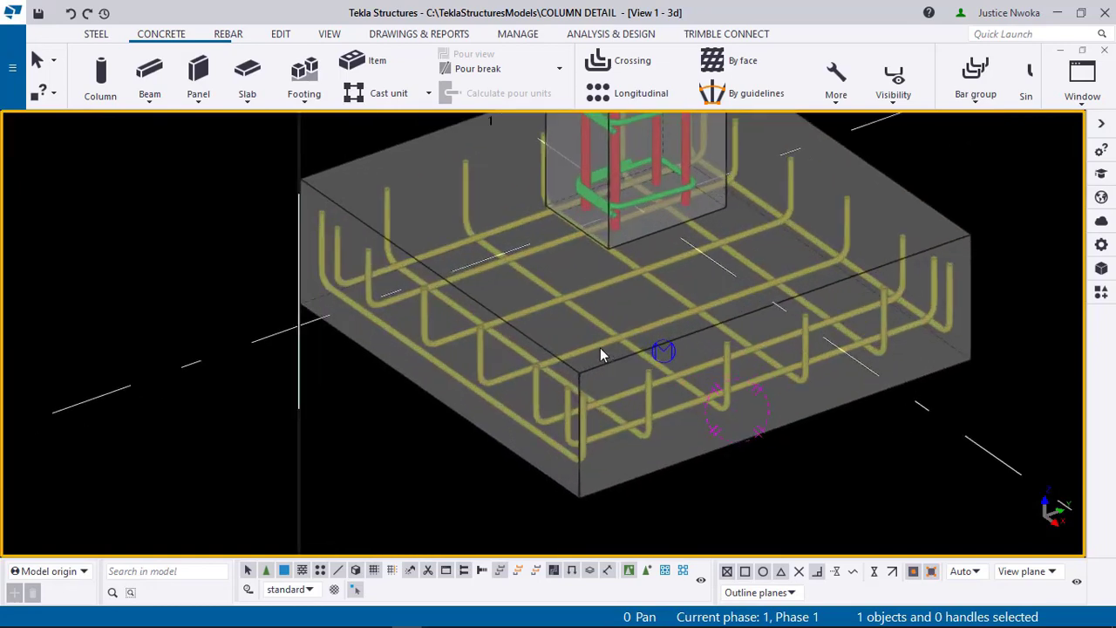
scroll(610, 362, up, 3)
scroll(637, 374, down, 3)
scroll(641, 388, up, 2)
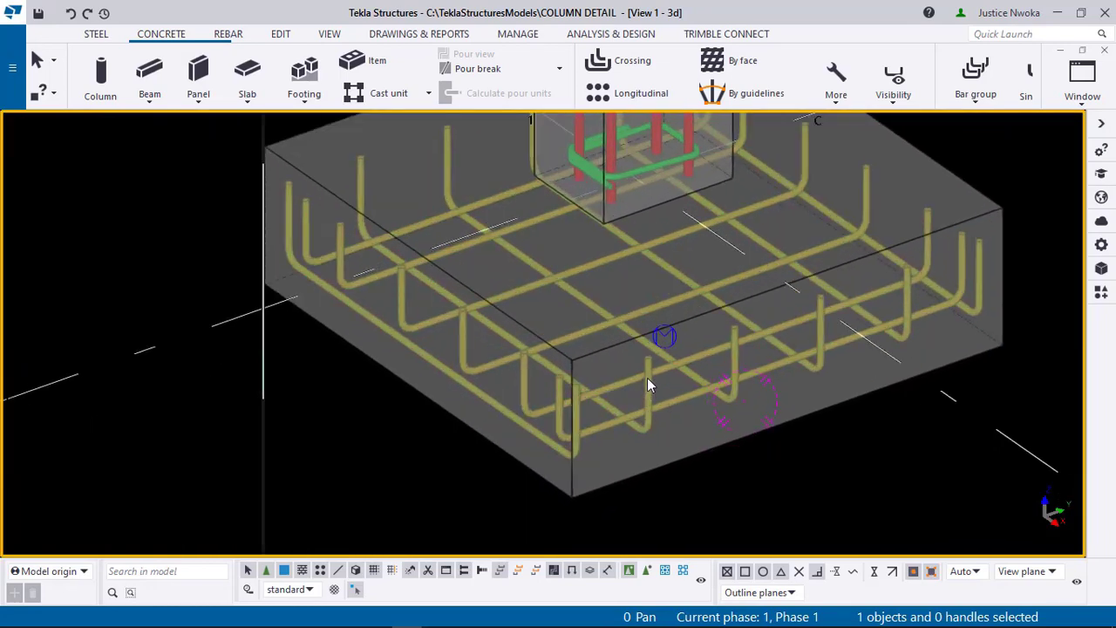
scroll(647, 384, down, 2)
middle_drag(647, 384, 719, 383)
scroll(722, 387, up, 1)
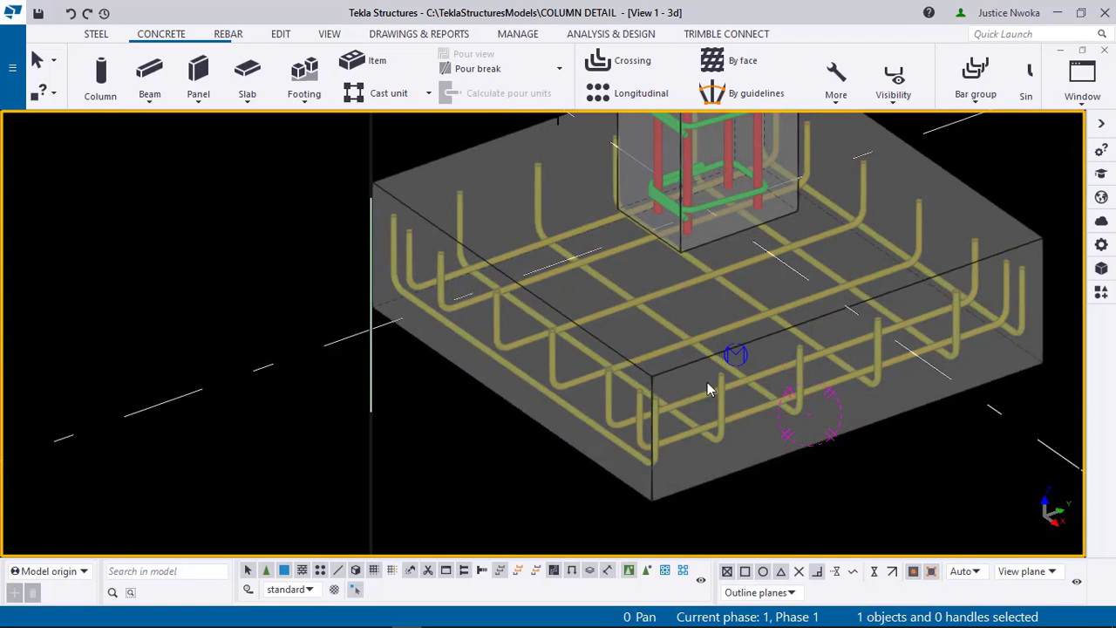
Step: Open the Pad footing reinforcement (77) properties and set the transverse section covers to 25 at the side, 25 at the top and 75 at the bottom
scroll(720, 387, up, 1)
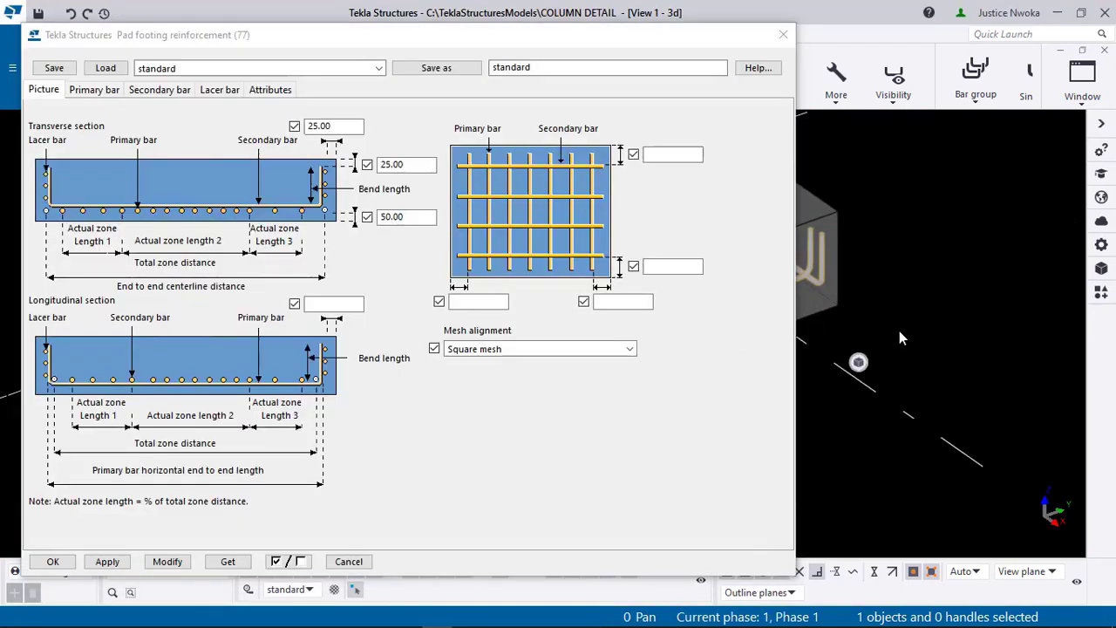
middle_drag(843, 292, 1041, 315)
scroll(944, 313, down, 1)
scroll(944, 313, down, 2)
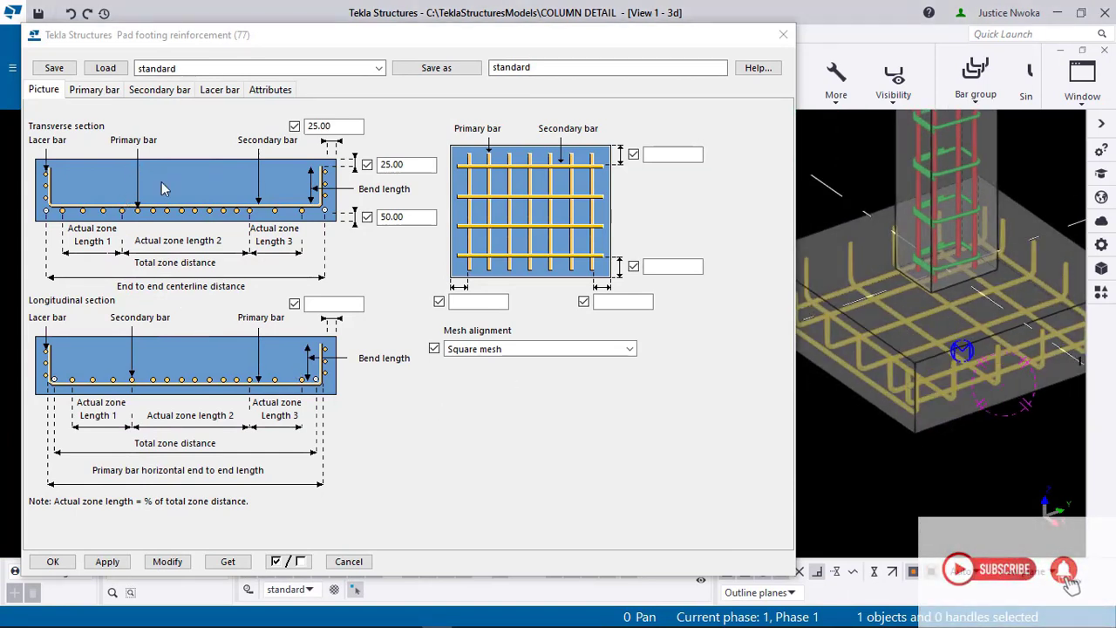
double_click(317, 126)
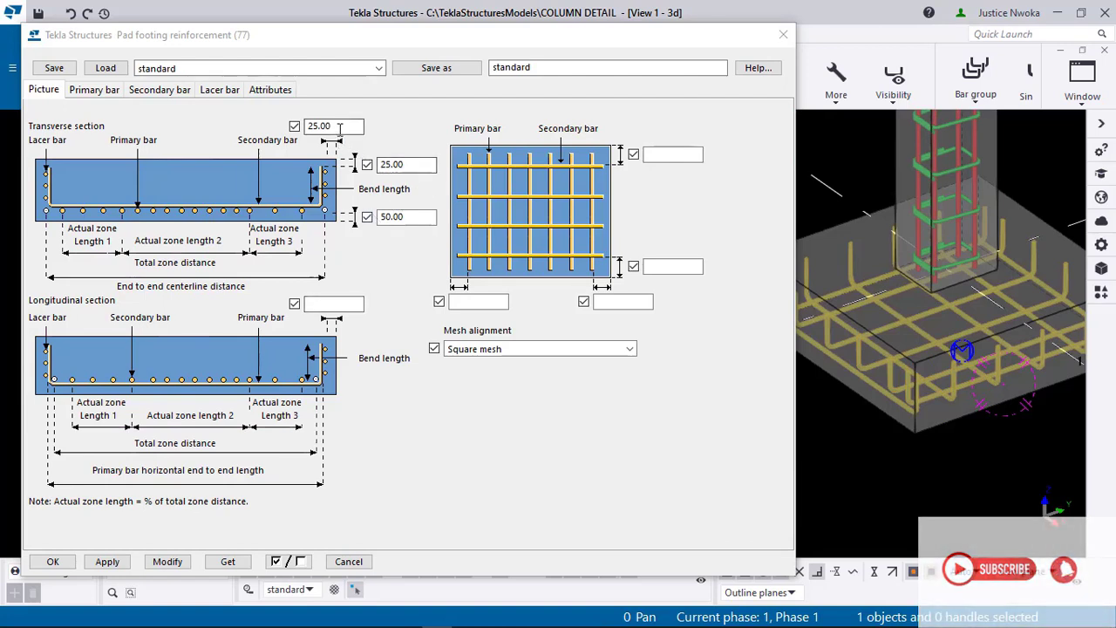
text(25)
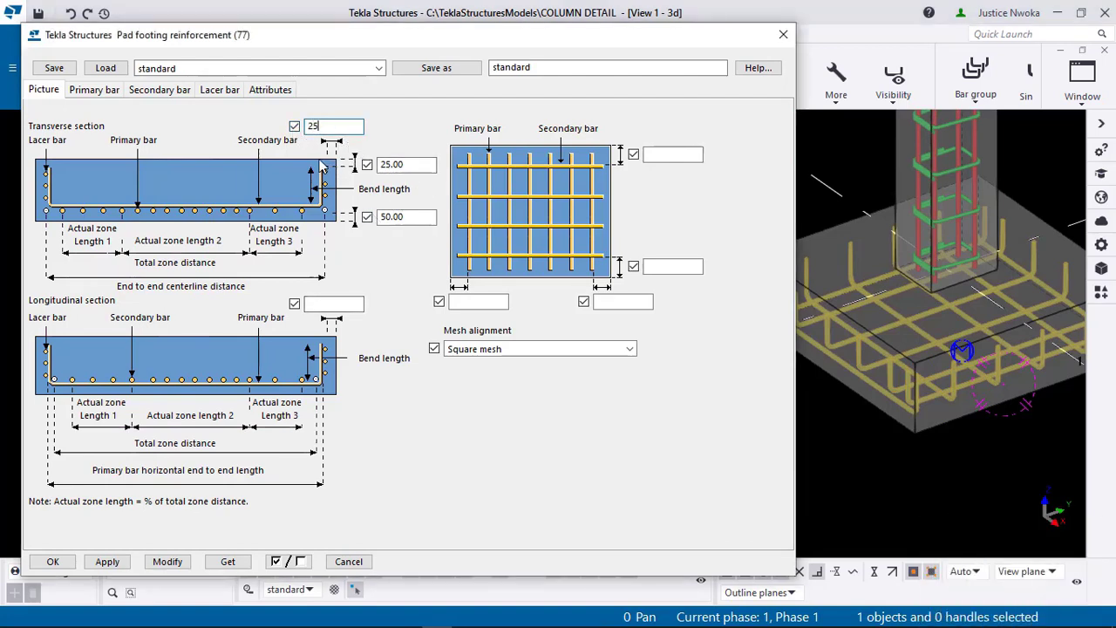
double_click(391, 171)
text(20)
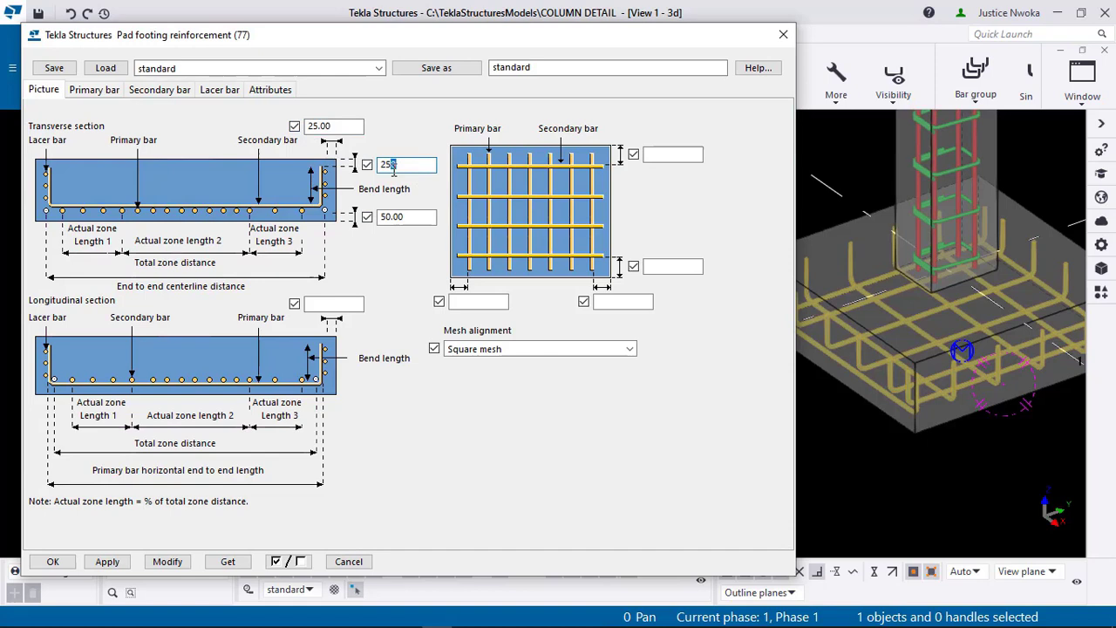
click(402, 217)
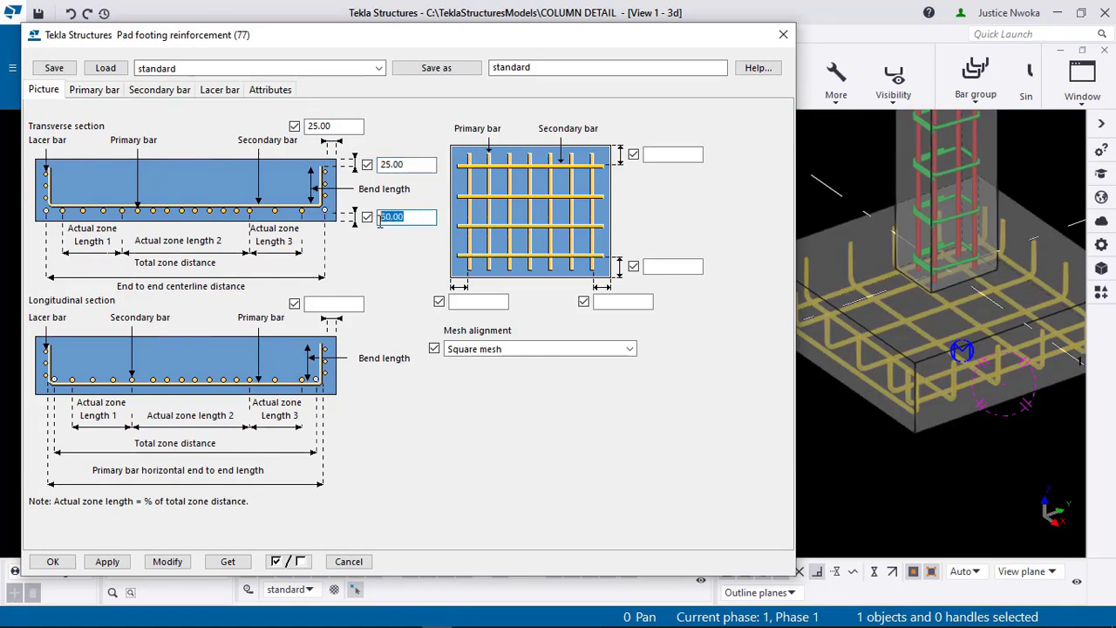
text(5)
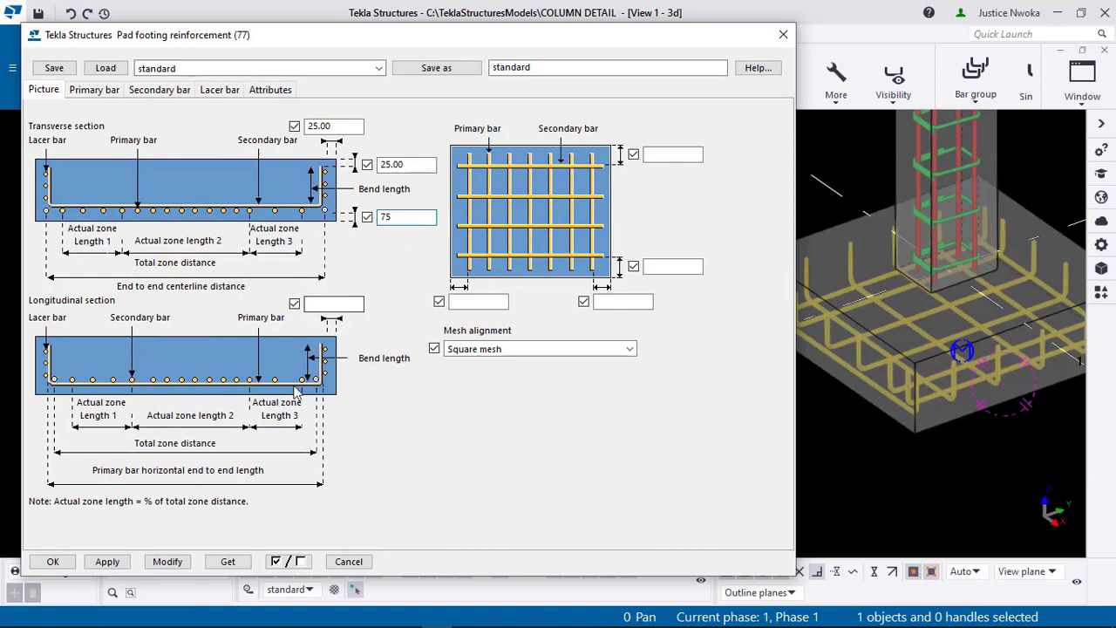
Step: Review the primary bar and cover settings against the reinforcement of the corner column and its pad footing in the model
click(93, 93)
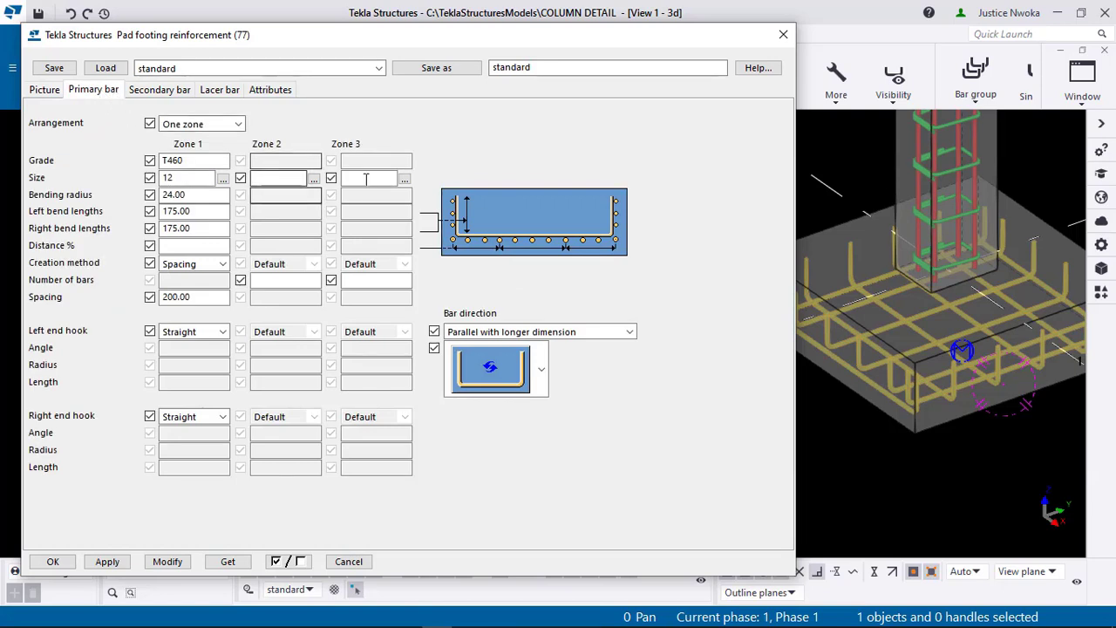
scroll(923, 291, down, 3)
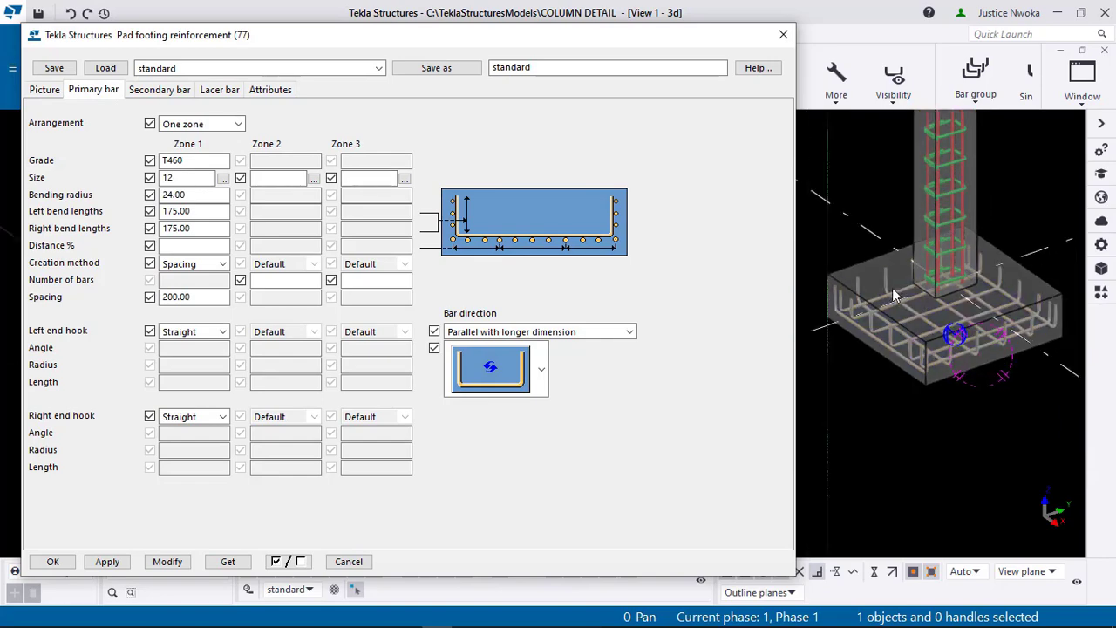
scroll(901, 285, up, 4)
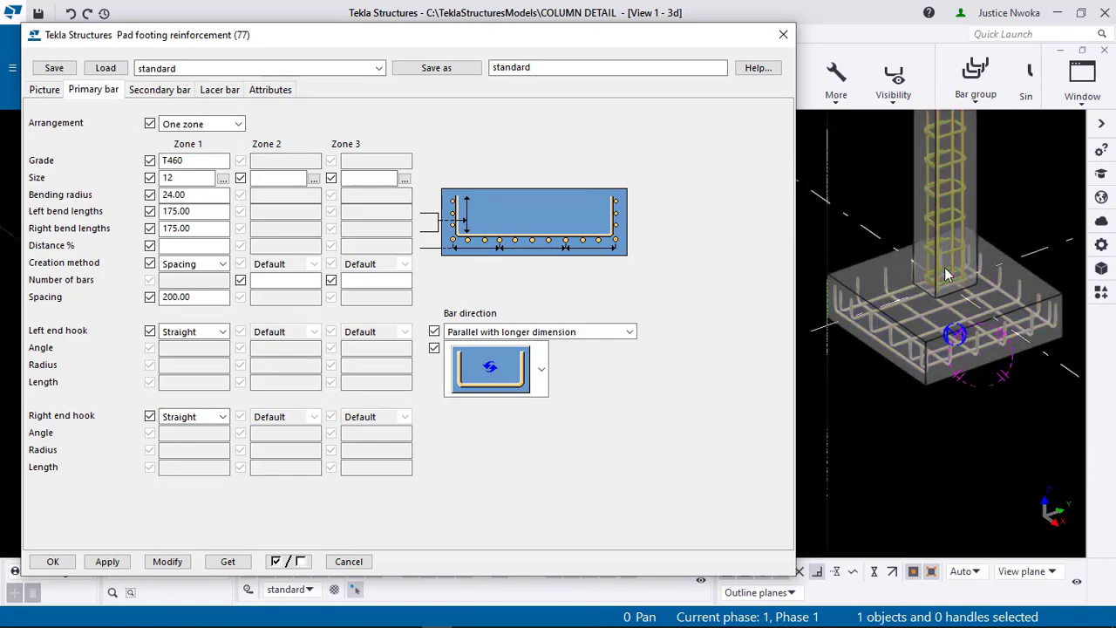
scroll(910, 329, down, 3)
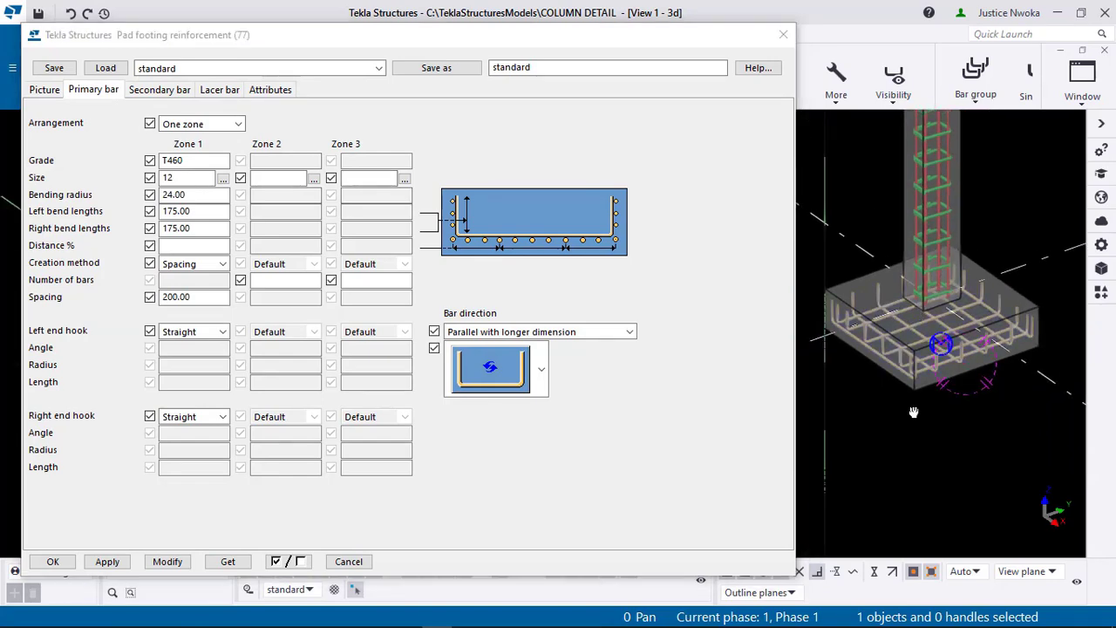
middle_drag(932, 266, 945, 460)
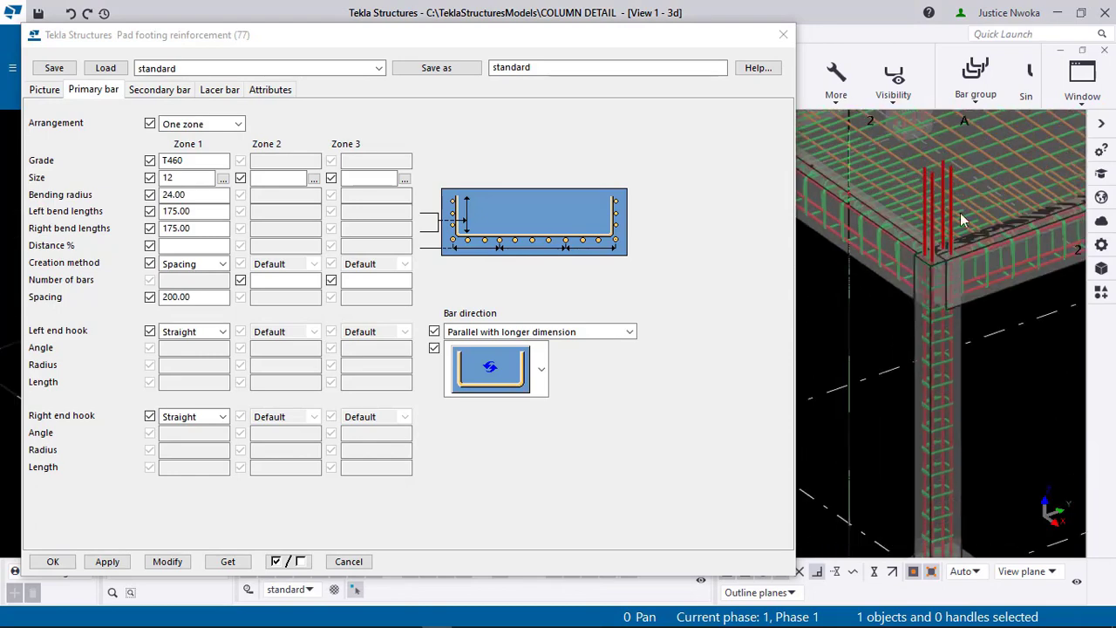
scroll(1013, 255, up, 2)
scroll(961, 209, down, 6)
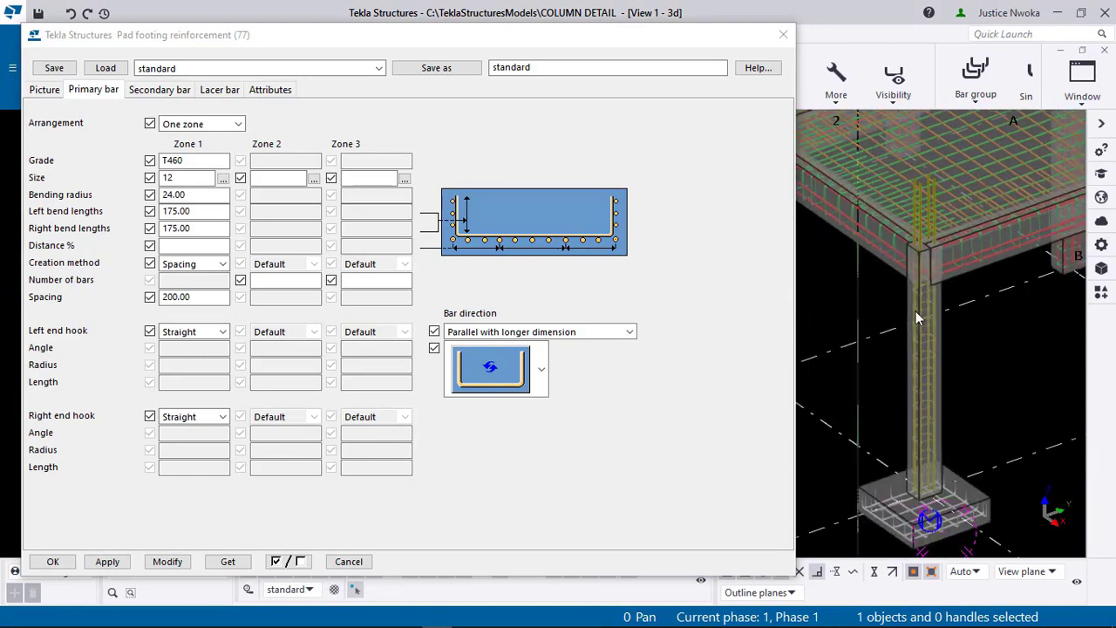
scroll(898, 313, up, 3)
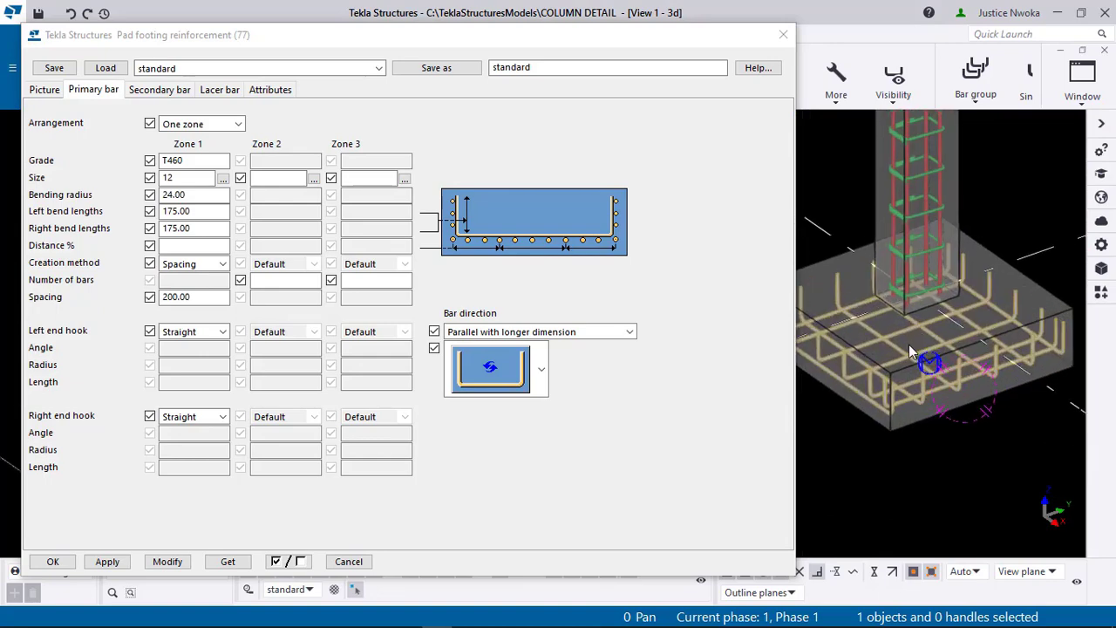
scroll(911, 300, up, 3)
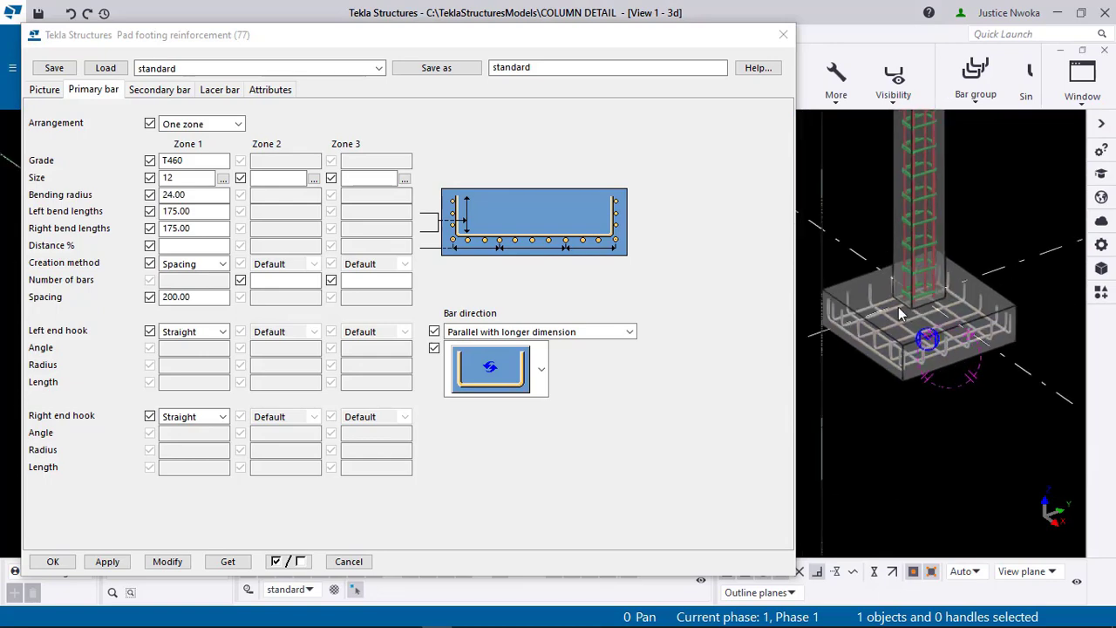
scroll(873, 326, up, 2)
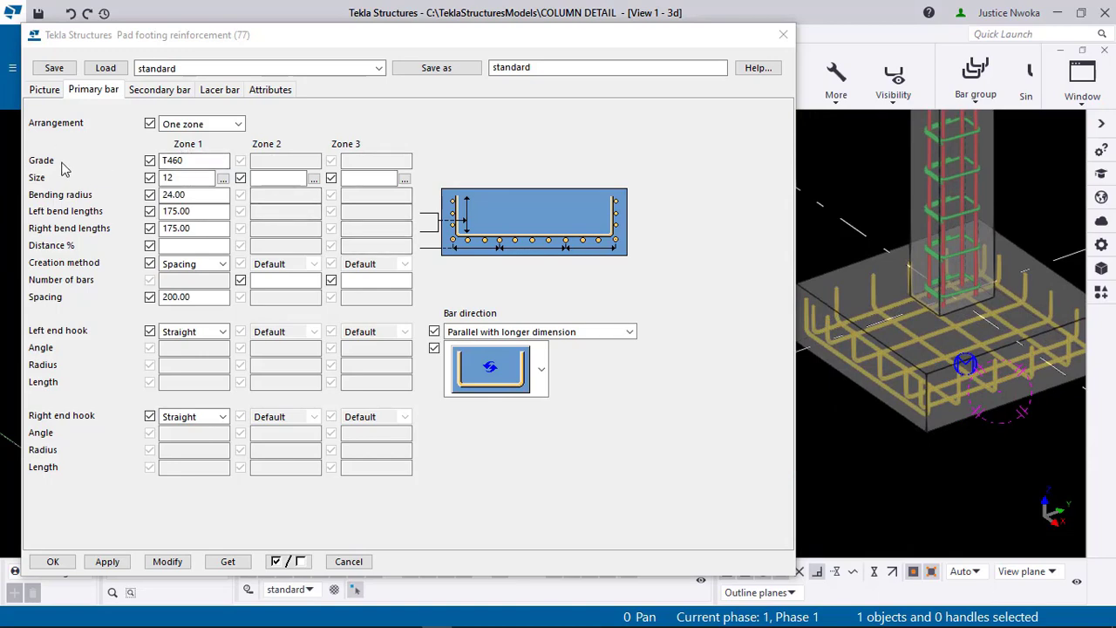
click(39, 90)
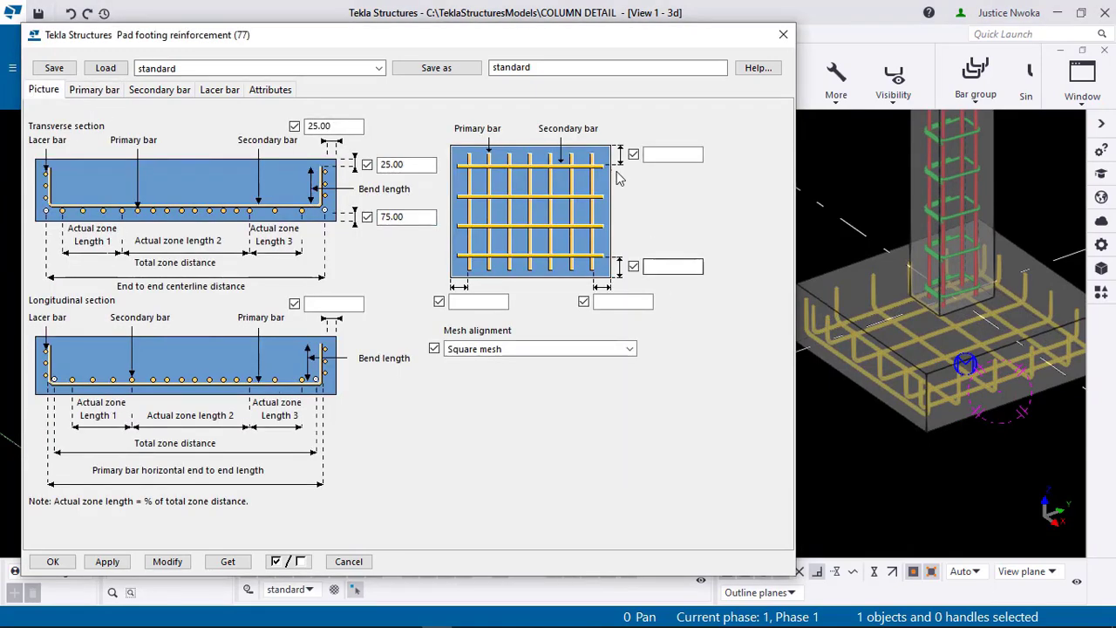
click(94, 90)
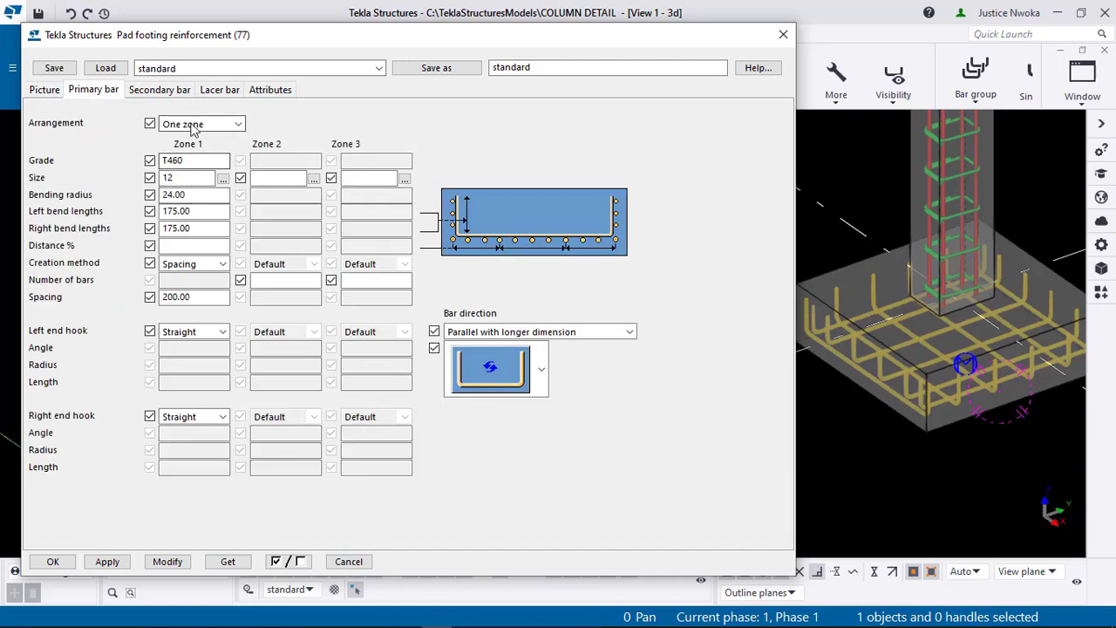
Step: Keep the primary bar arrangement at One zone and choose the T460, size 12 main bar from the rebar catalog for zone 1
click(220, 125)
click(194, 153)
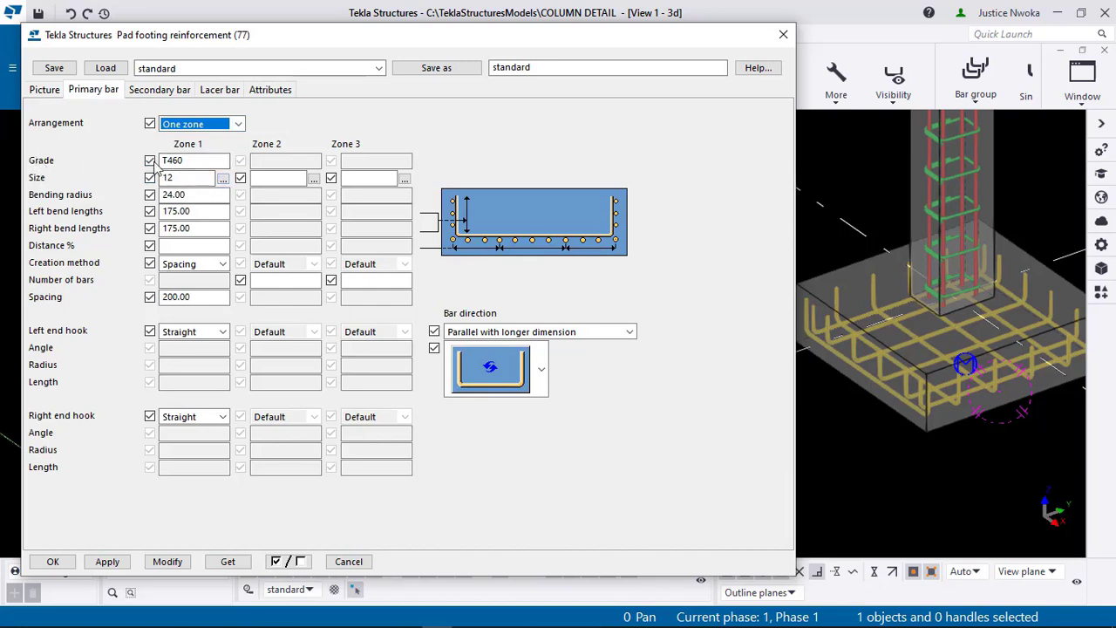
click(190, 161)
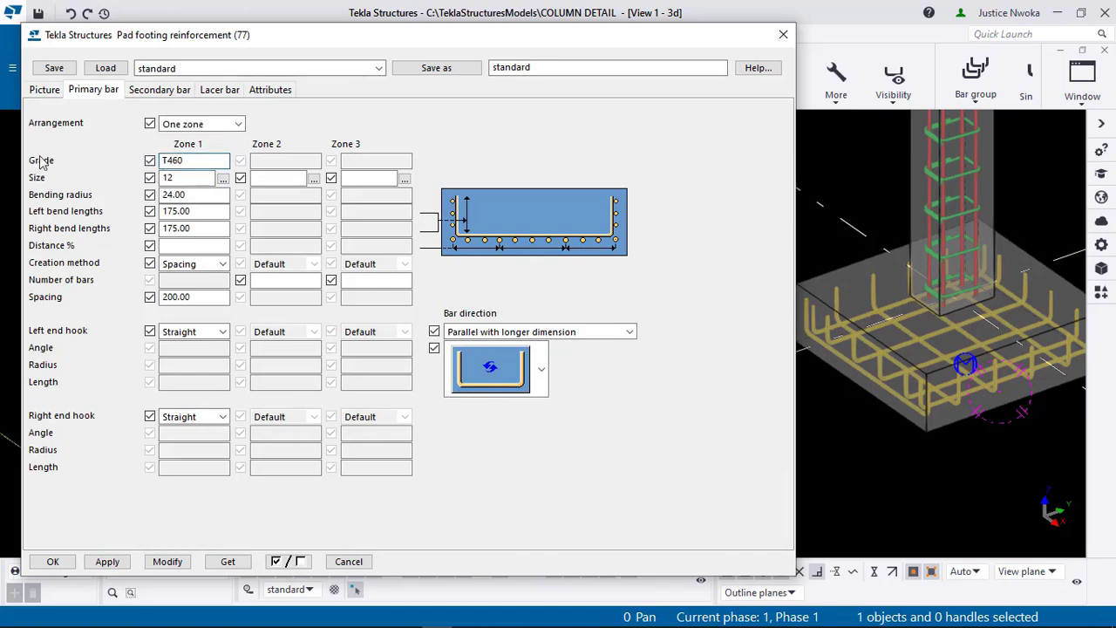
click(223, 179)
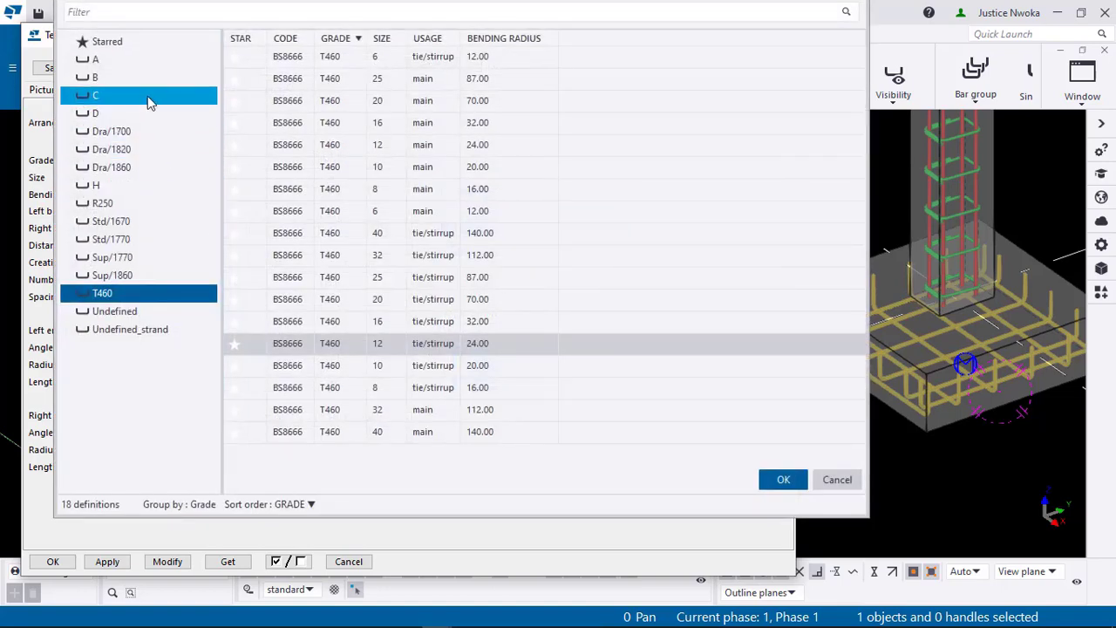
click(95, 190)
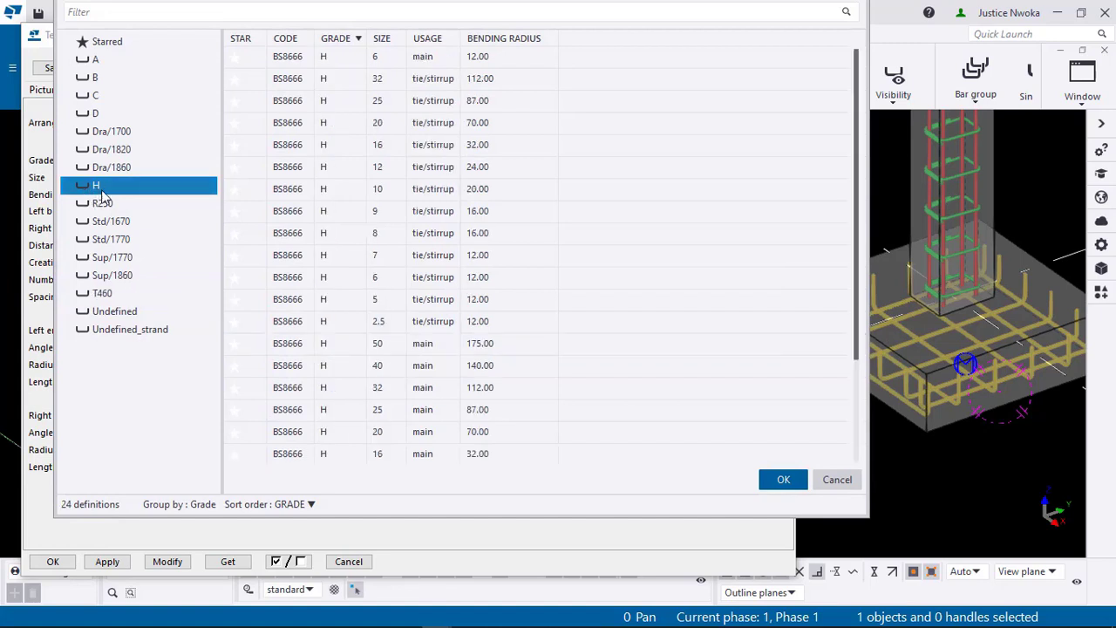
click(105, 293)
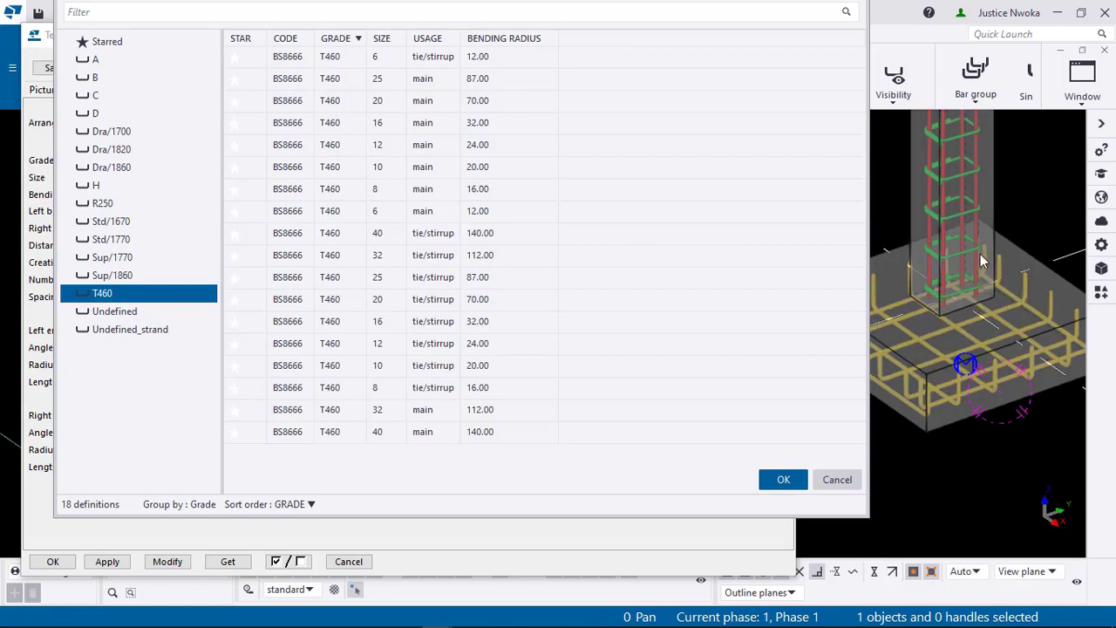
click(405, 142)
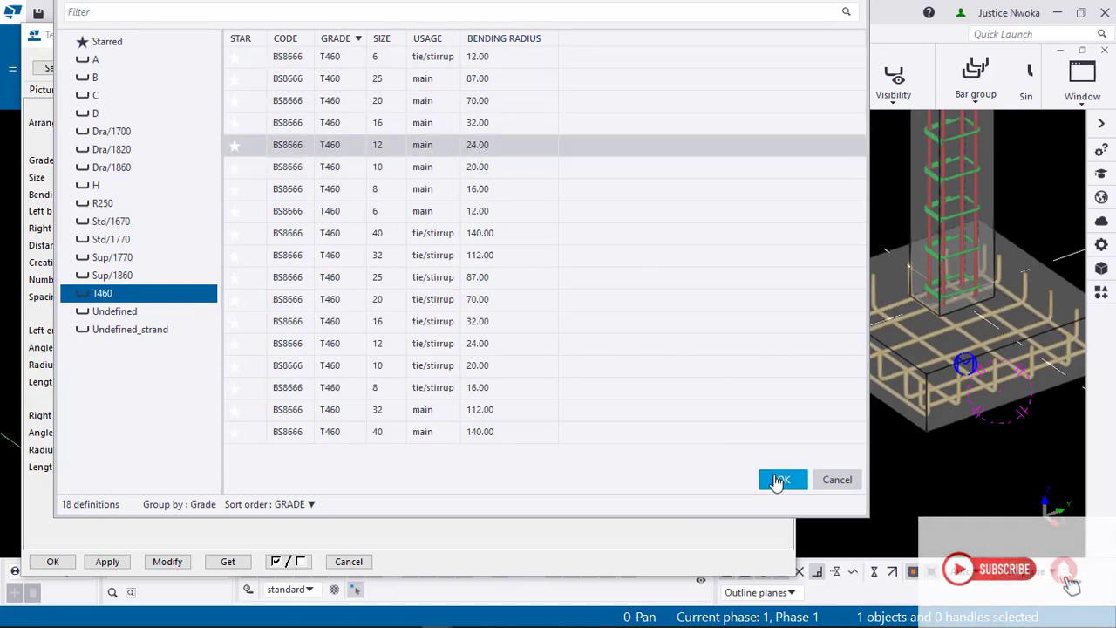
click(780, 480)
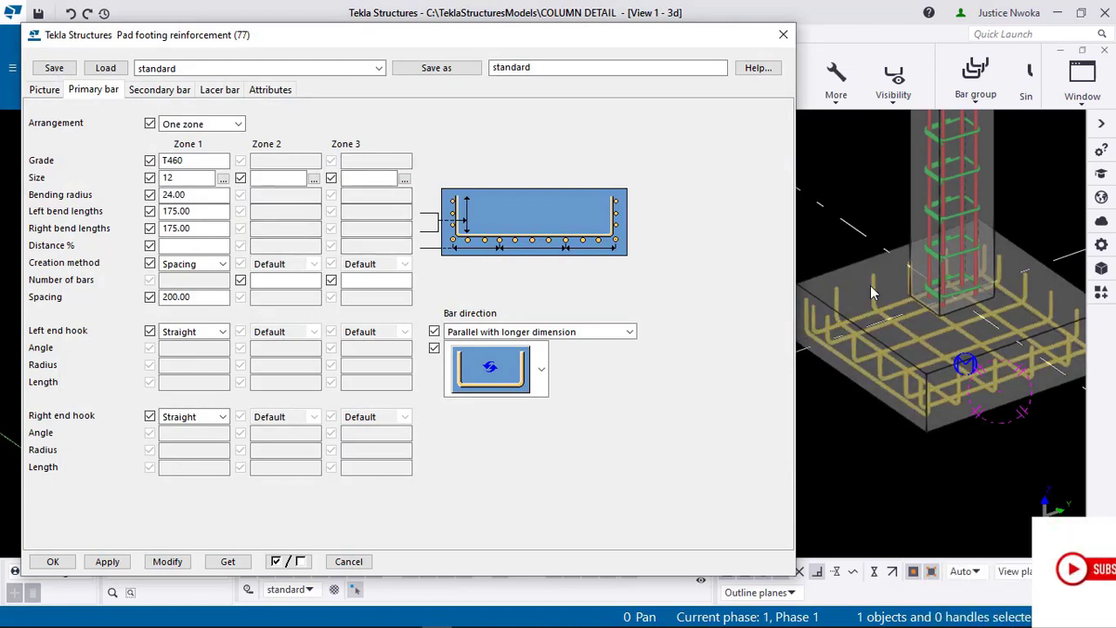
Step: Check the upturned bar ends in the corner pad footing and set the primary bars' left bend length to 200
ctrl+middle_drag(937, 353, 1033, 305)
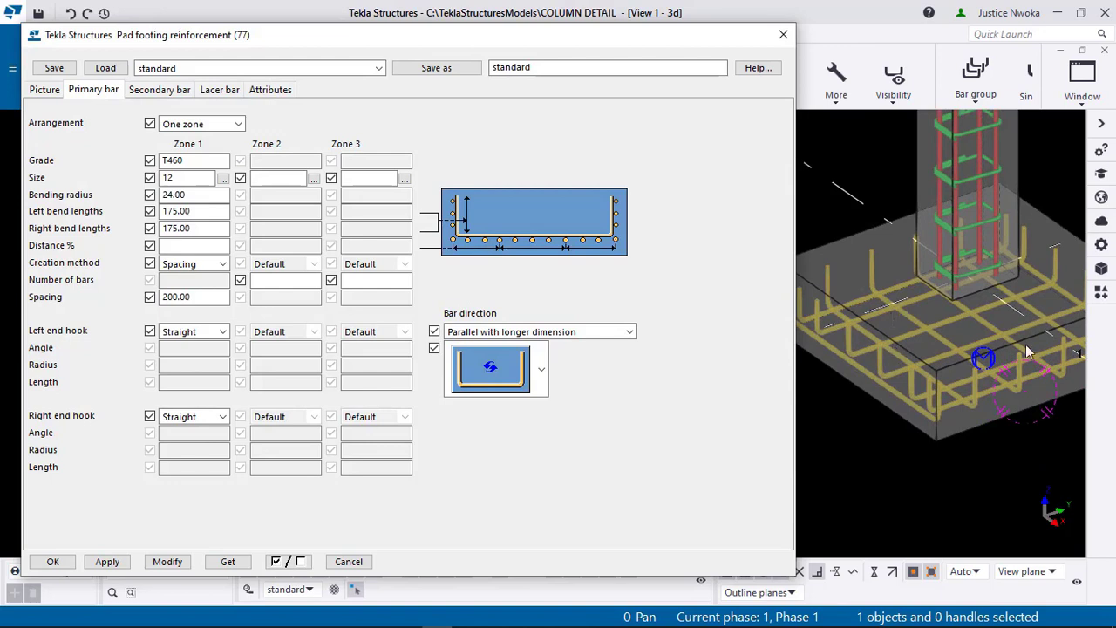
ctrl+middle_drag(1026, 352, 863, 302)
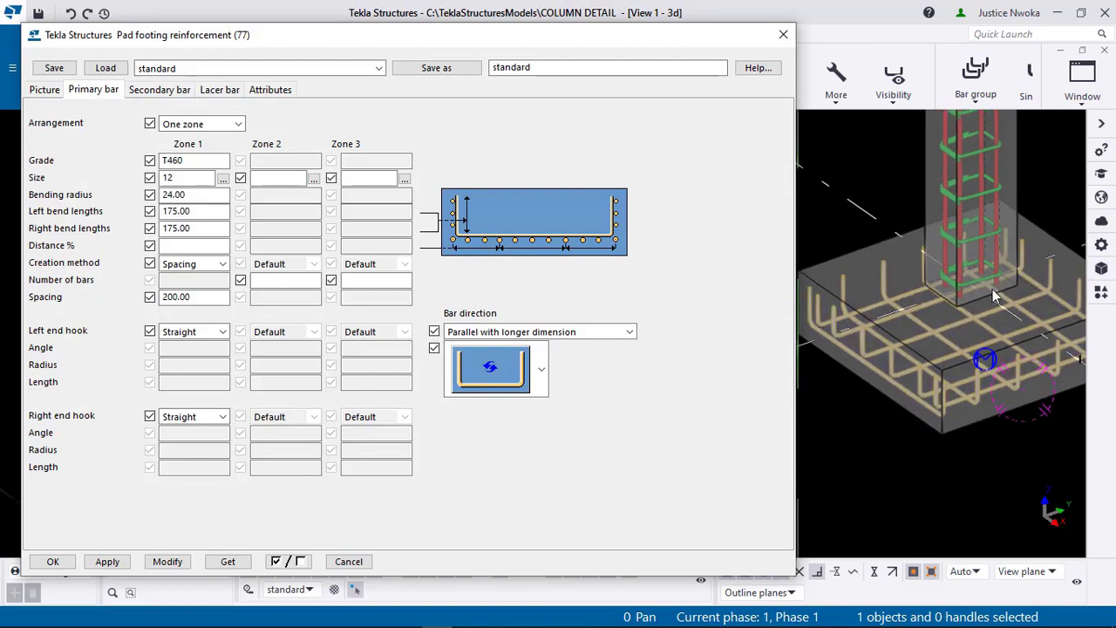
click(199, 211)
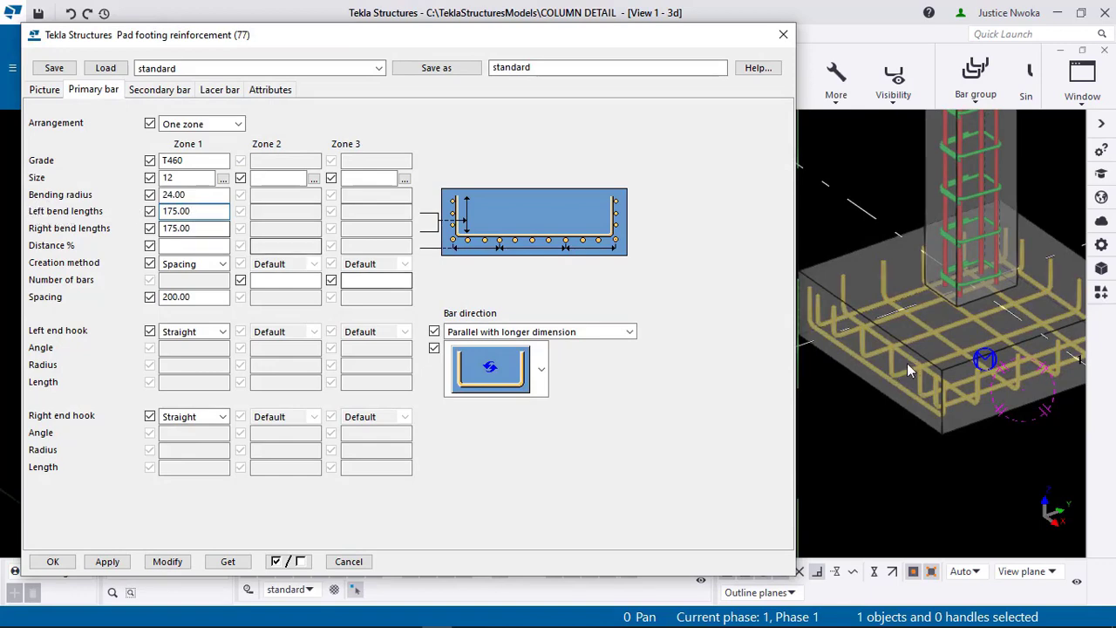
scroll(837, 297, up, 5)
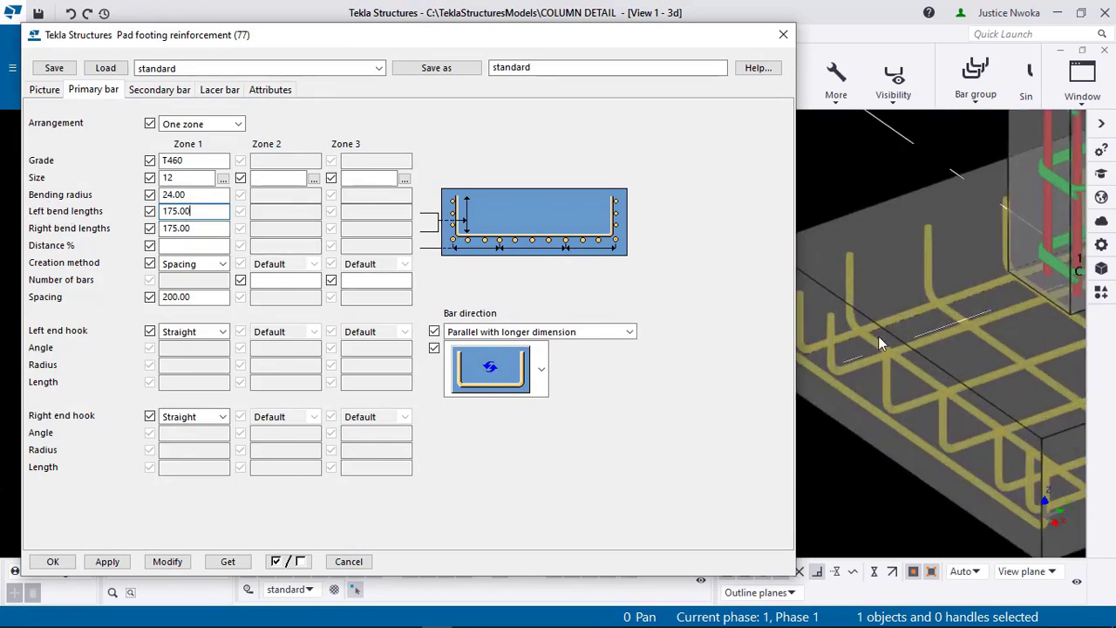
scroll(878, 335, down, 3)
ctrl+middle_drag(901, 268, 861, 273)
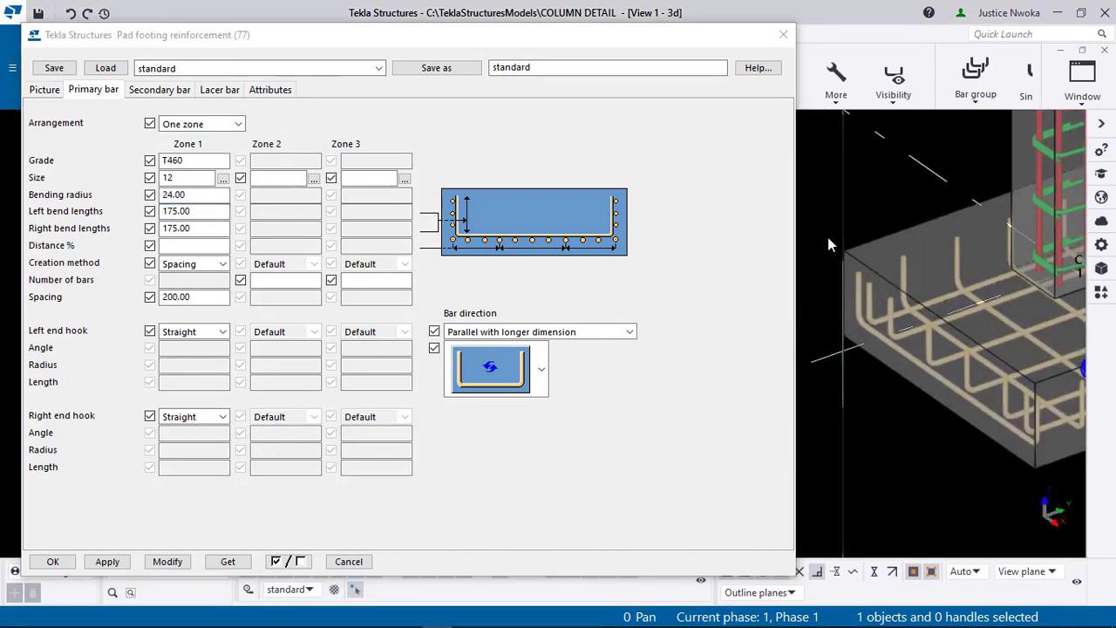
scroll(846, 267, up, 2)
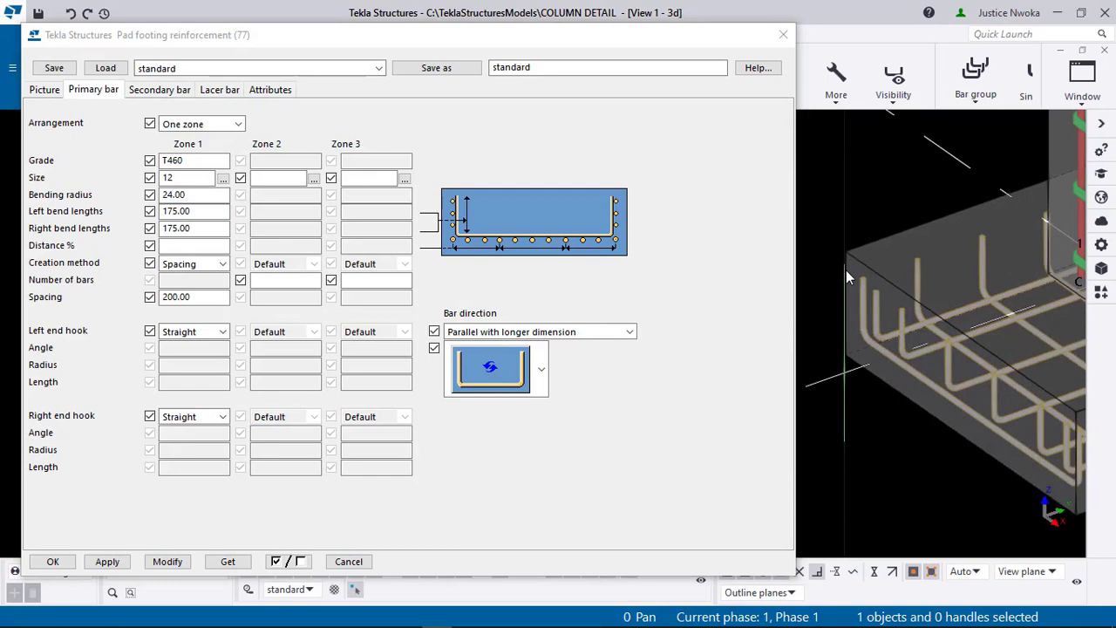
scroll(845, 270, up, 1)
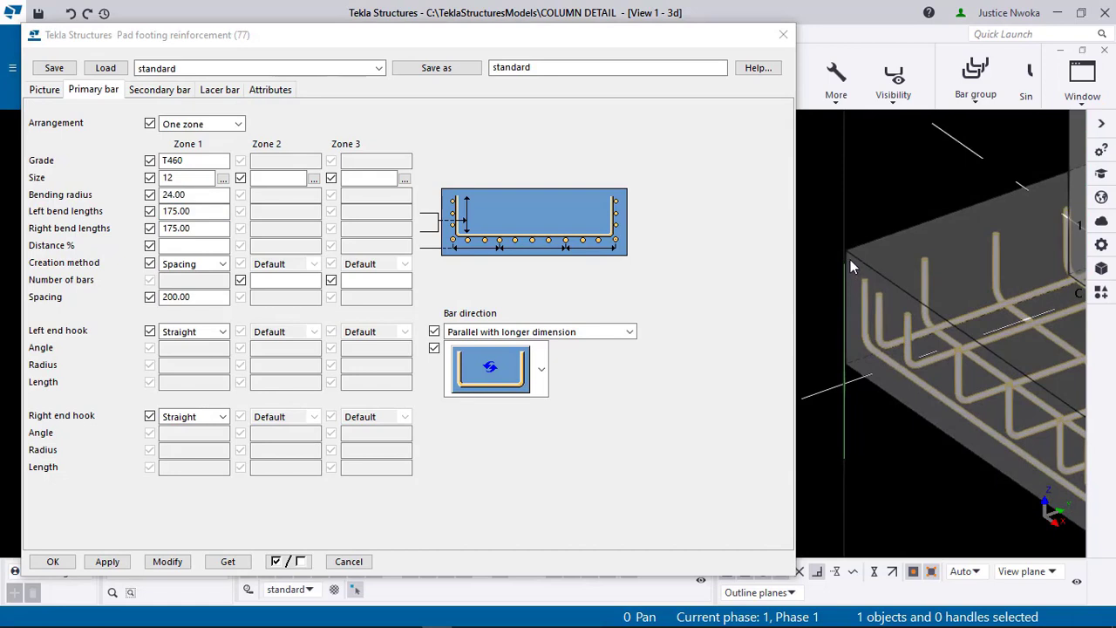
double_click(203, 214)
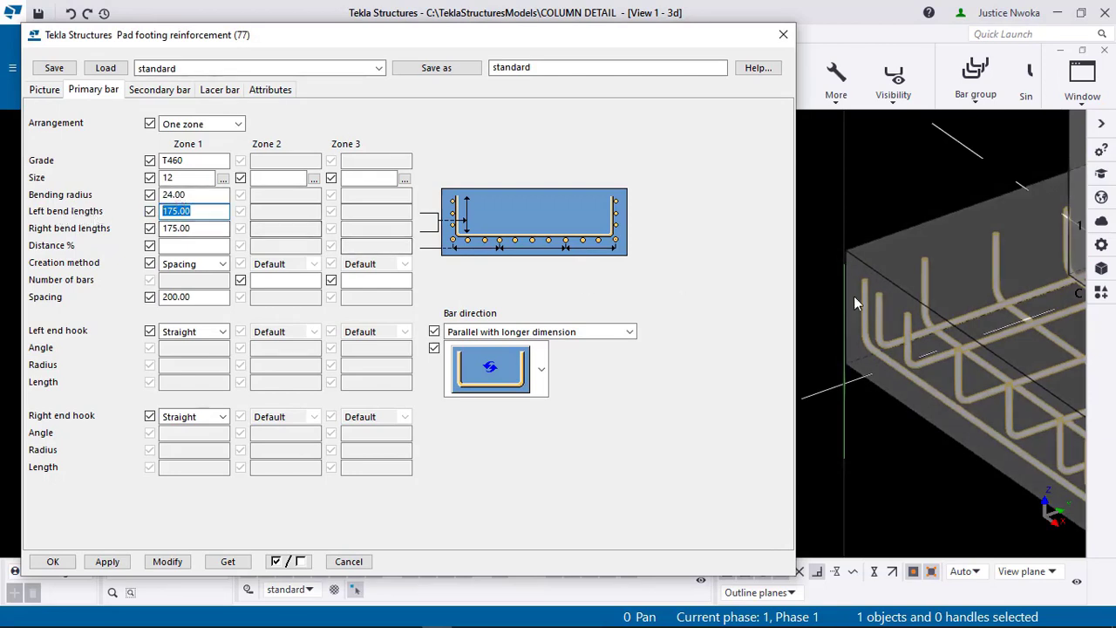
scroll(854, 295, up, 1)
text(2)
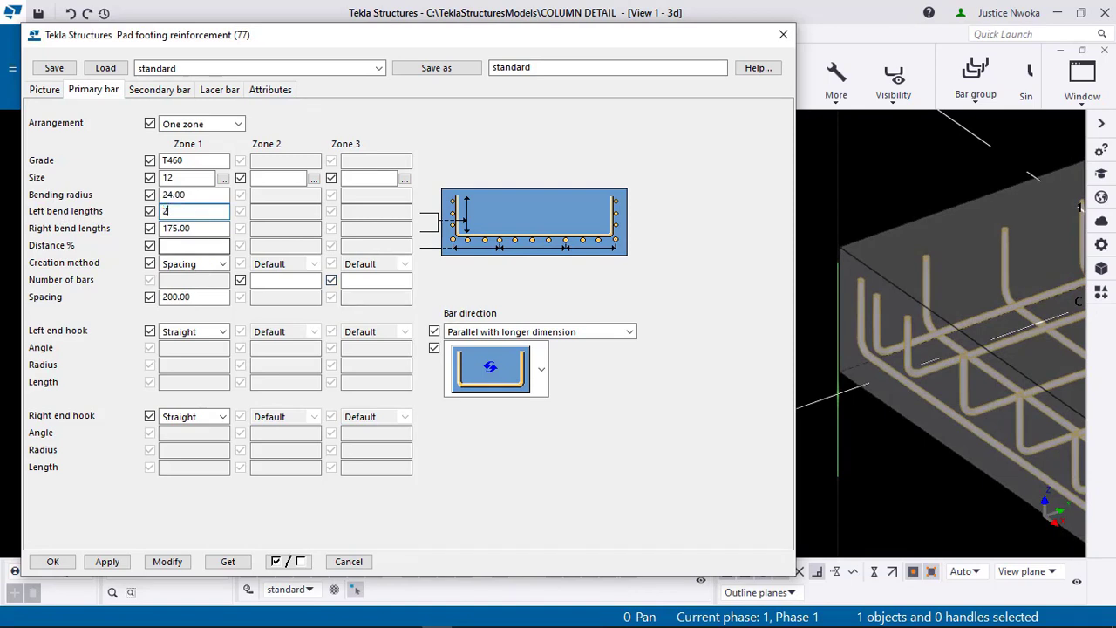
text(00)
key(Tab)
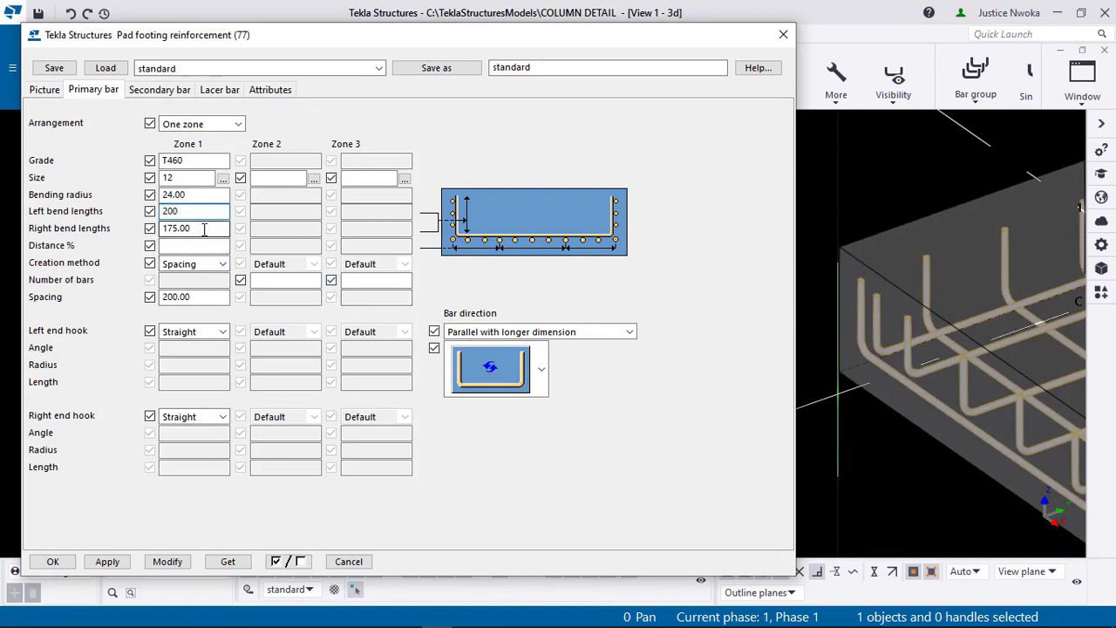
Step: Set the primary bars' right bend length to 200
scroll(921, 273, down, 1)
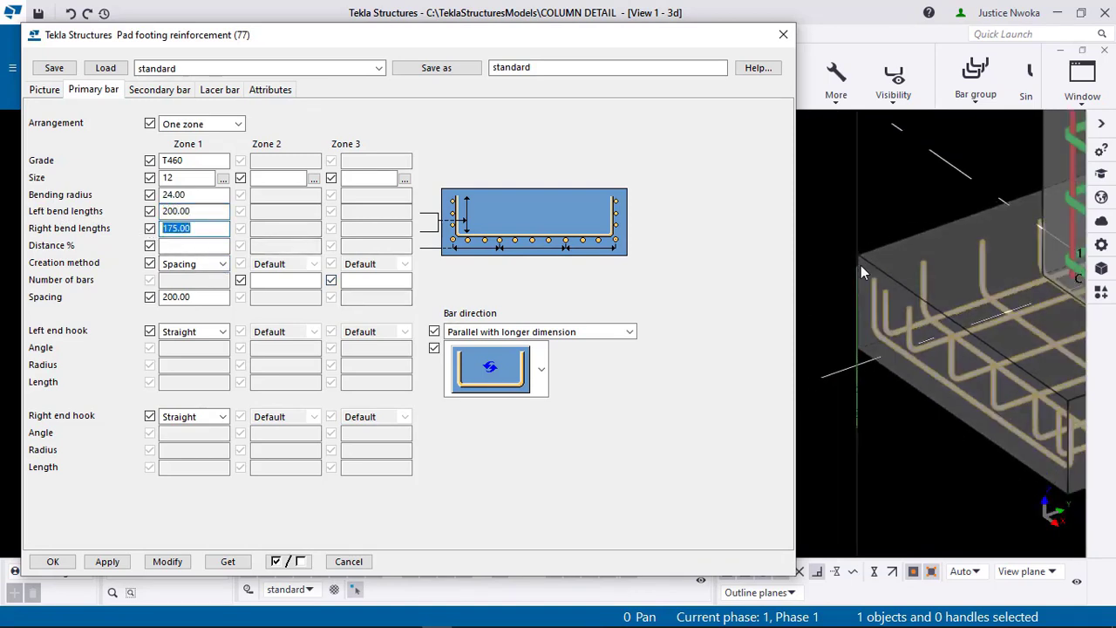
scroll(860, 265, down, 2)
scroll(1056, 354, up, 1)
scroll(1041, 328, up, 3)
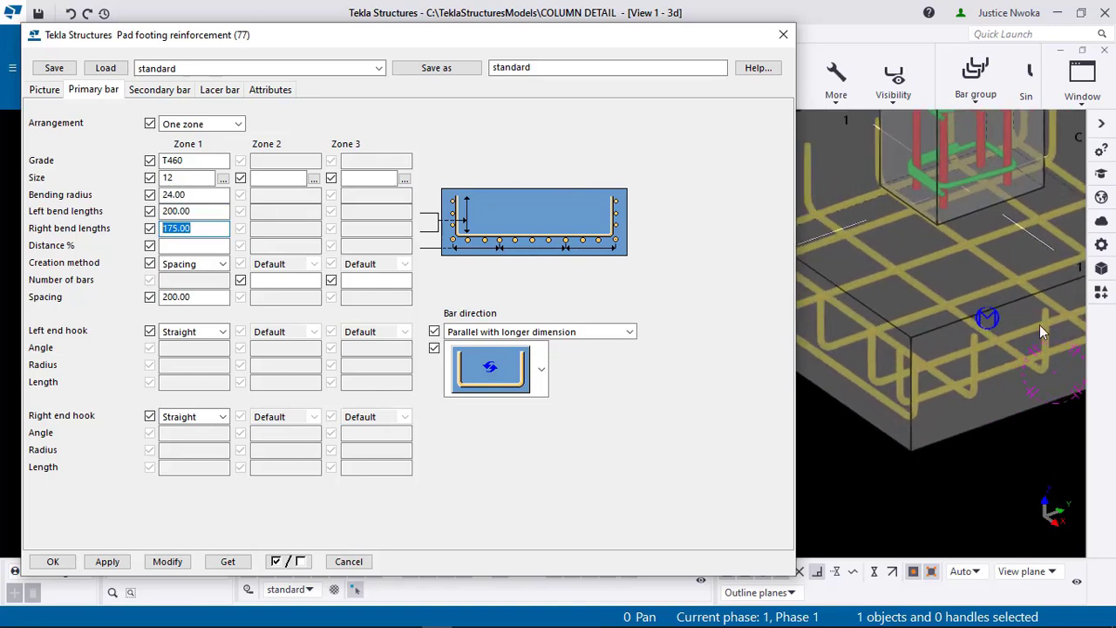
text(200)
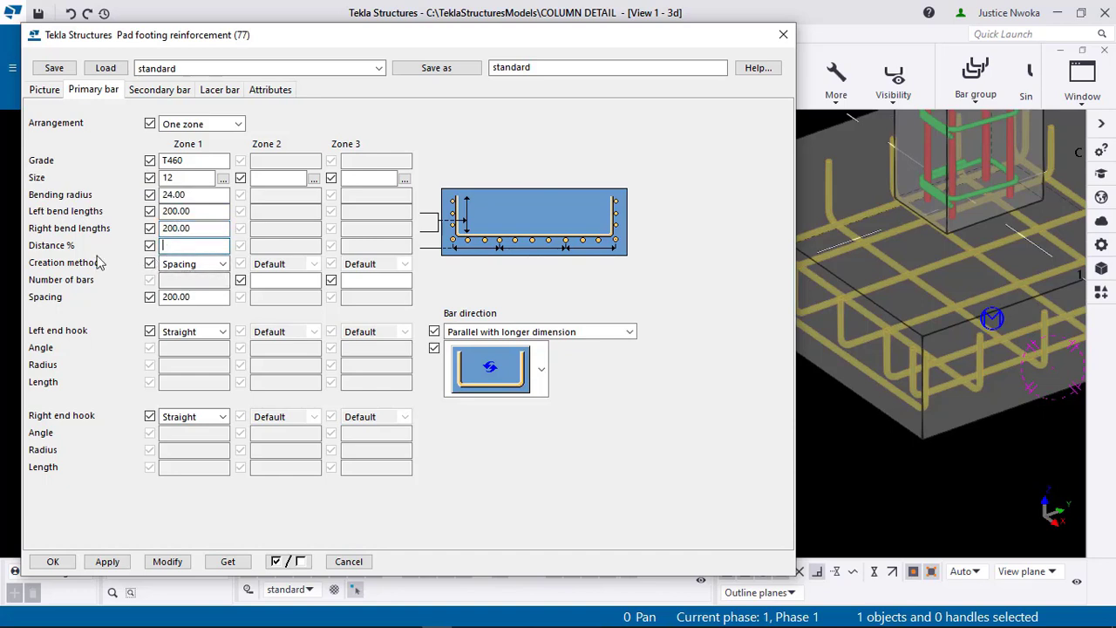
Step: Keep Spacing as the primary bars' creation method and set the zone 1 spacing to 225
click(165, 247)
click(187, 264)
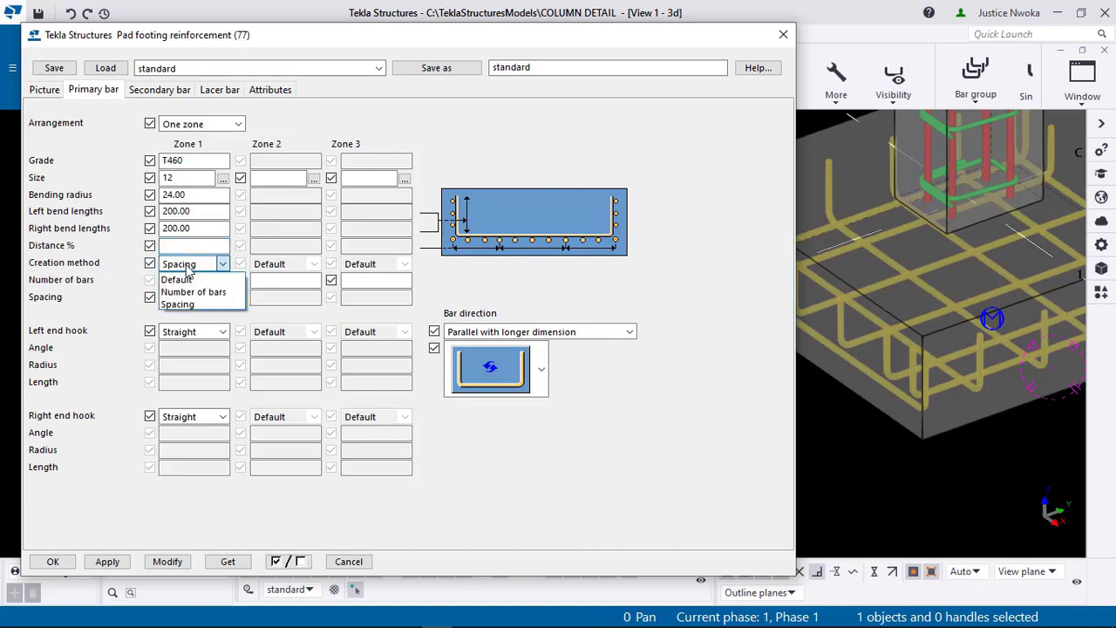
click(186, 305)
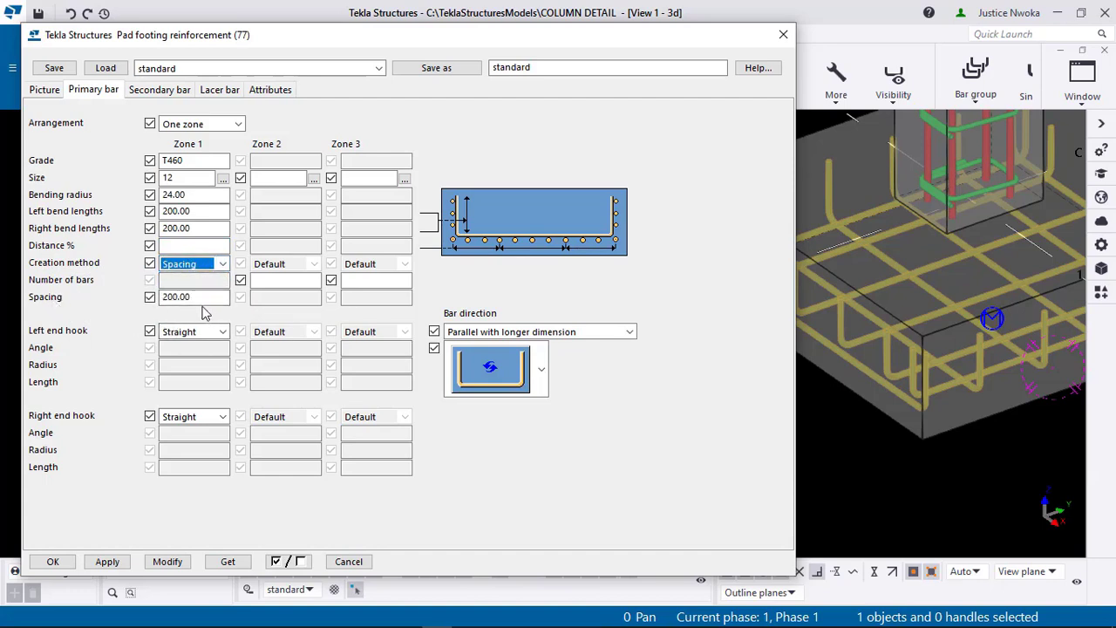
drag(193, 299, 163, 305)
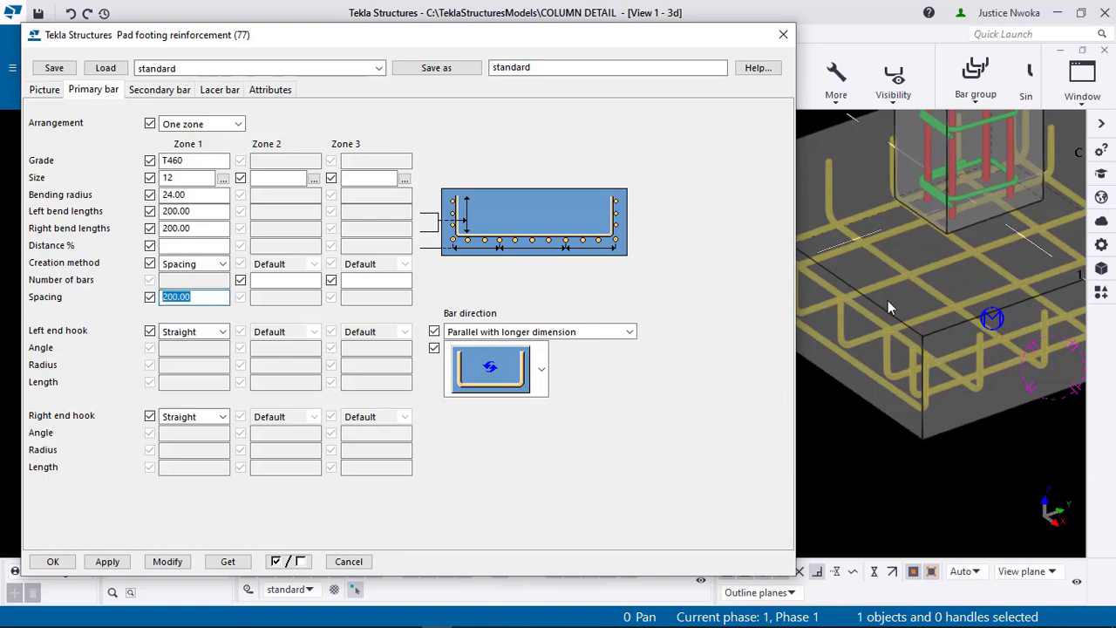
scroll(886, 299, up, 2)
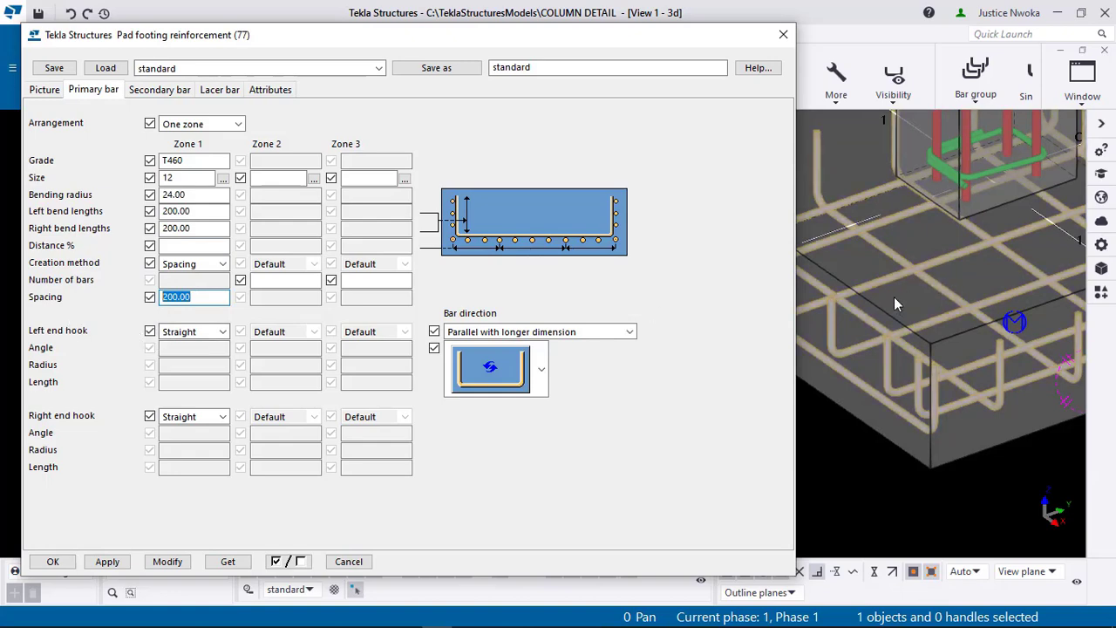
scroll(927, 298, down, 3)
scroll(956, 298, down, 1)
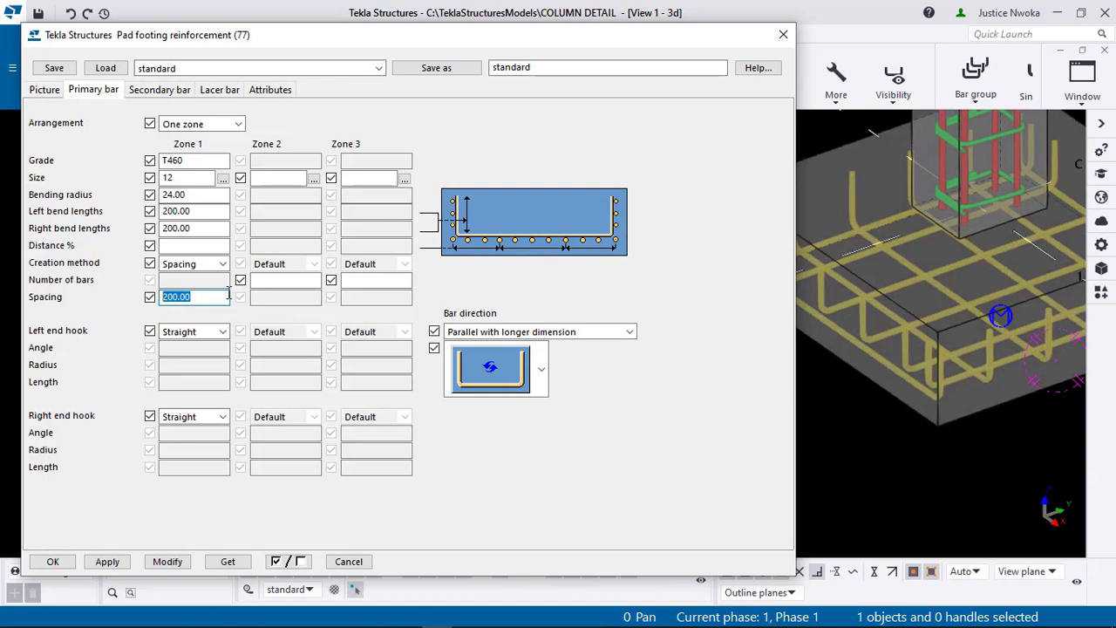
click(188, 297)
text(225)
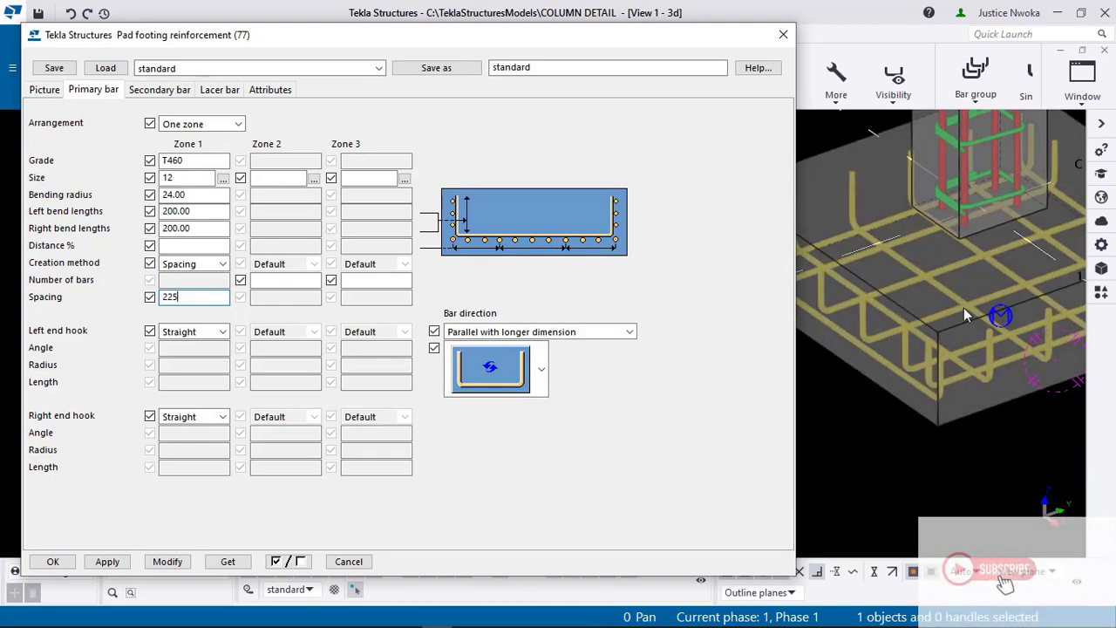
ctrl+middle_drag(964, 314, 944, 305)
double_click(203, 299)
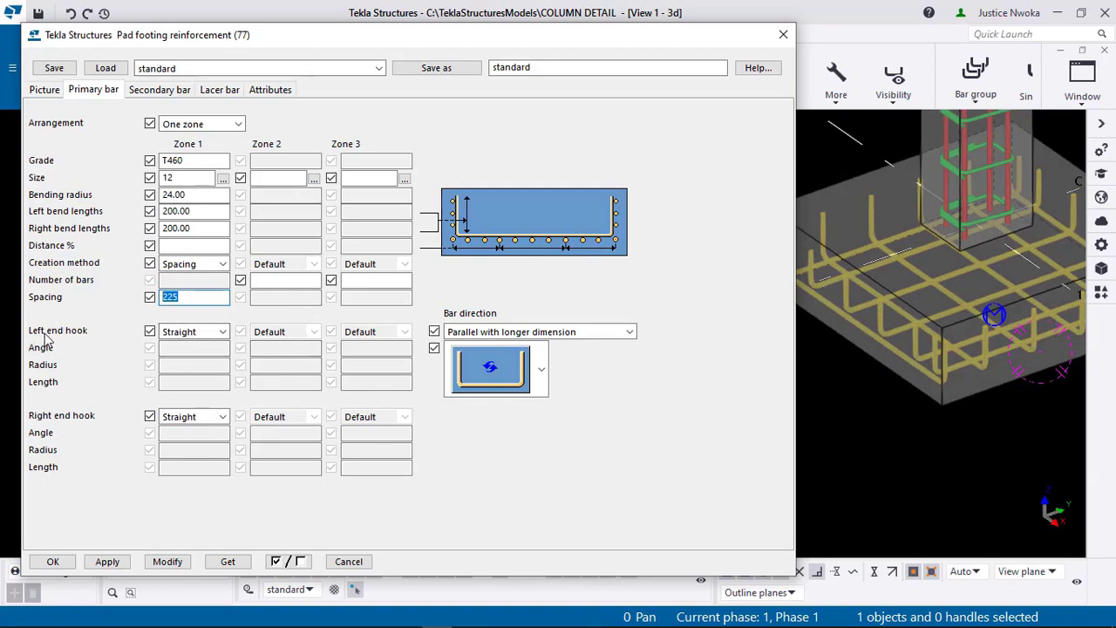
Step: Set the primary bars' left end hook to 180 degrees, modify the footing reinforcement and inspect the hooked bar ends in the model
click(221, 331)
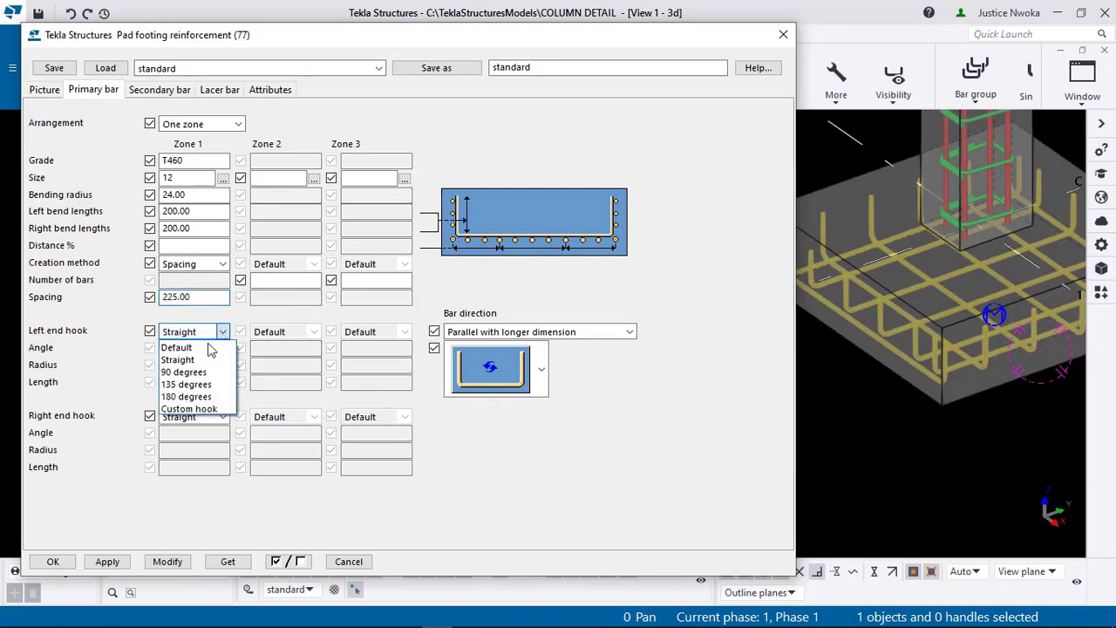
click(199, 363)
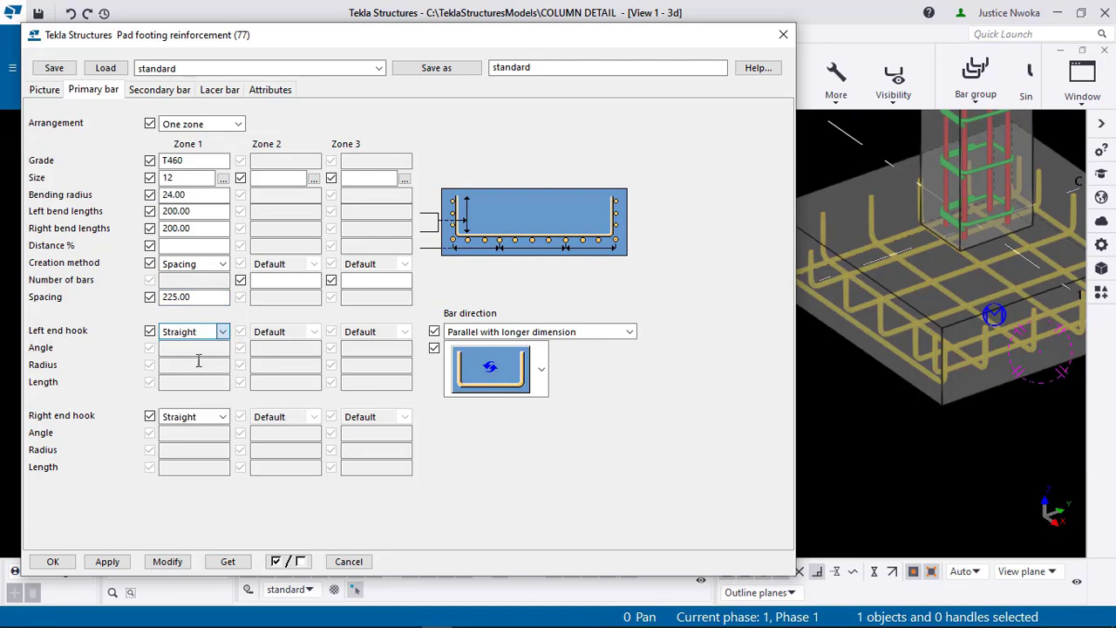
scroll(873, 219, up, 2)
middle_drag(881, 226, 937, 235)
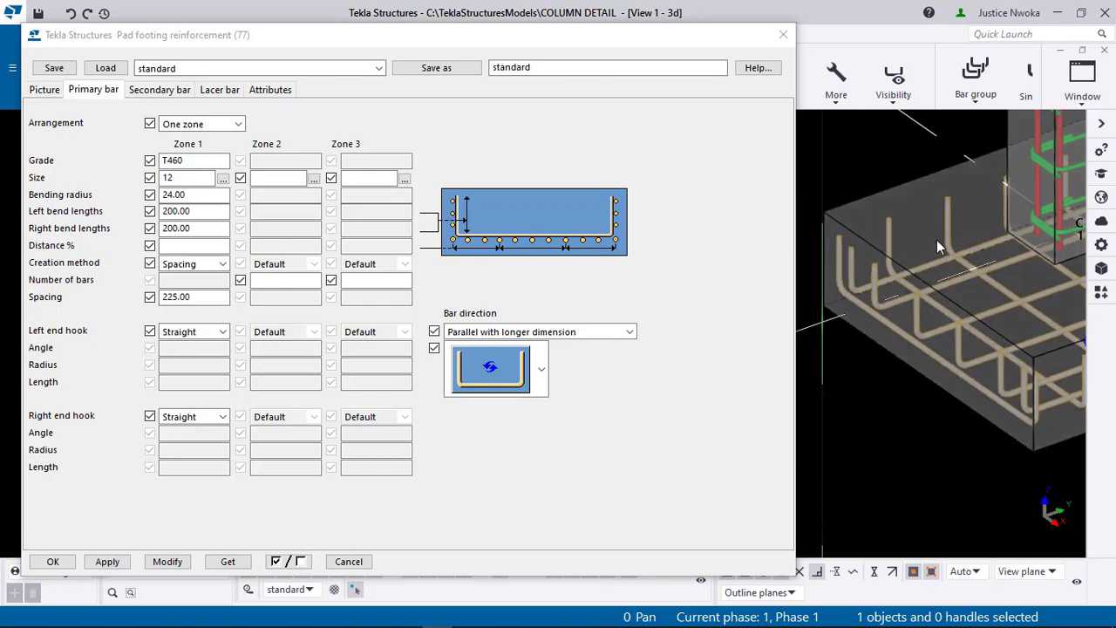
click(223, 332)
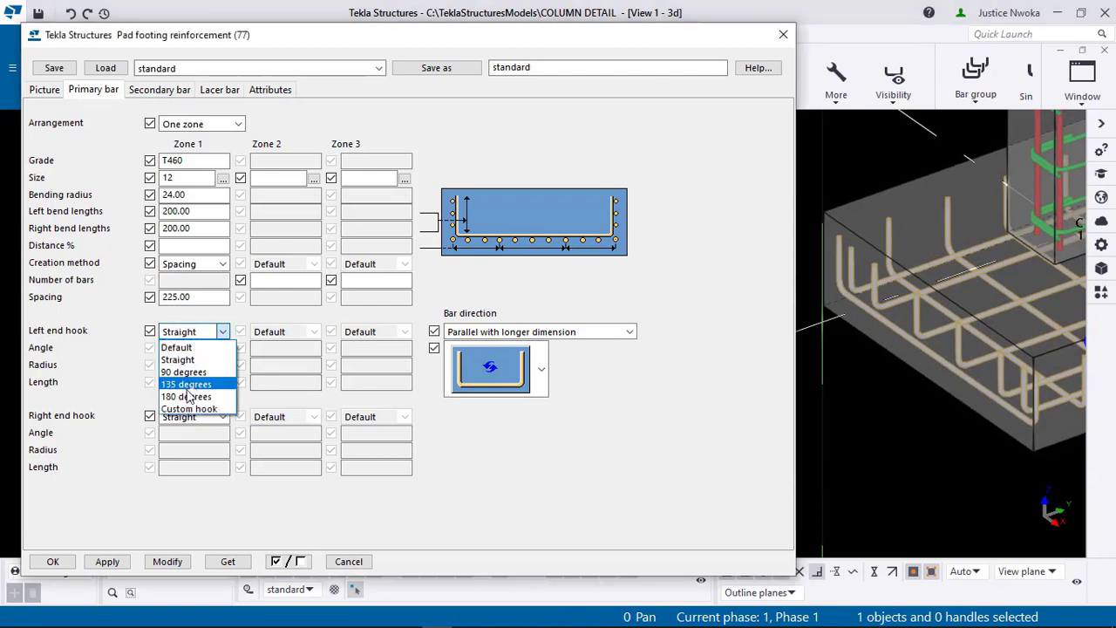
click(186, 396)
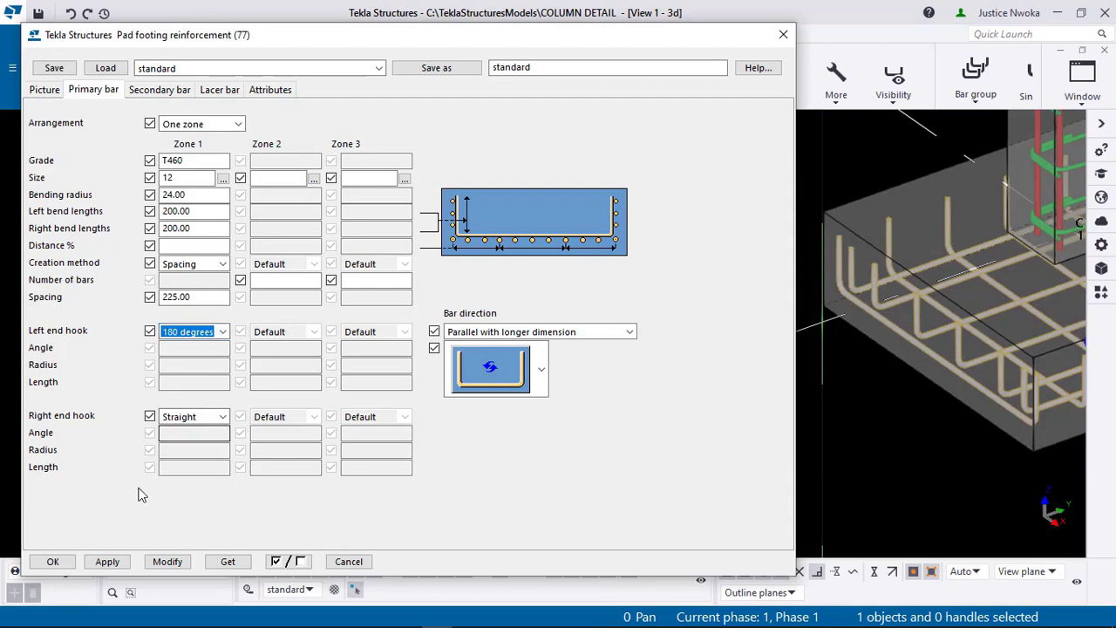
click(168, 562)
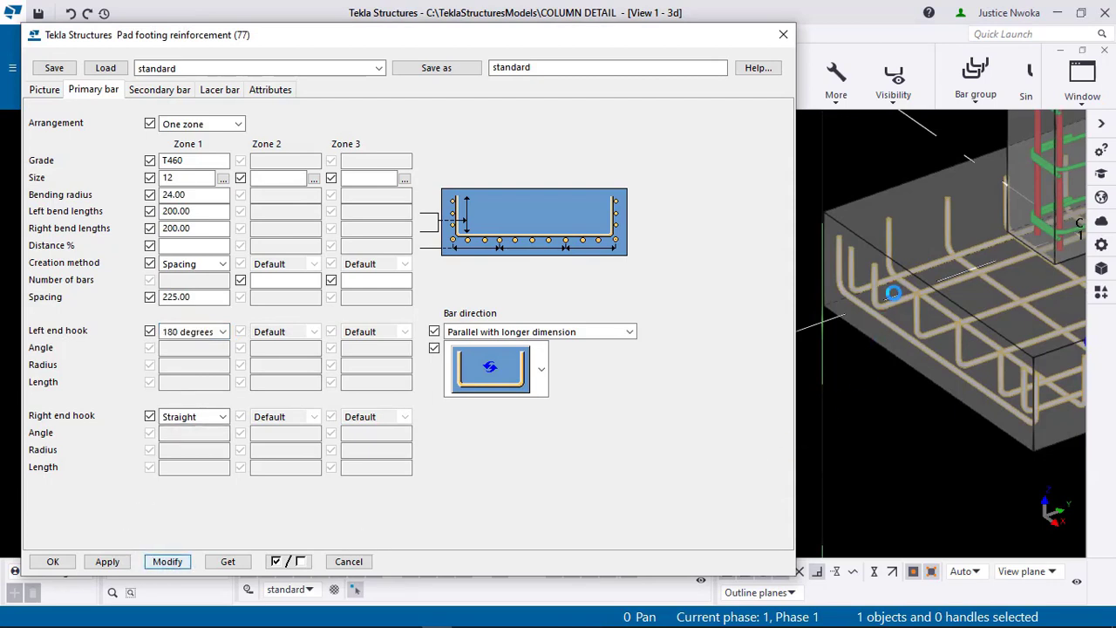
scroll(870, 234, up, 4)
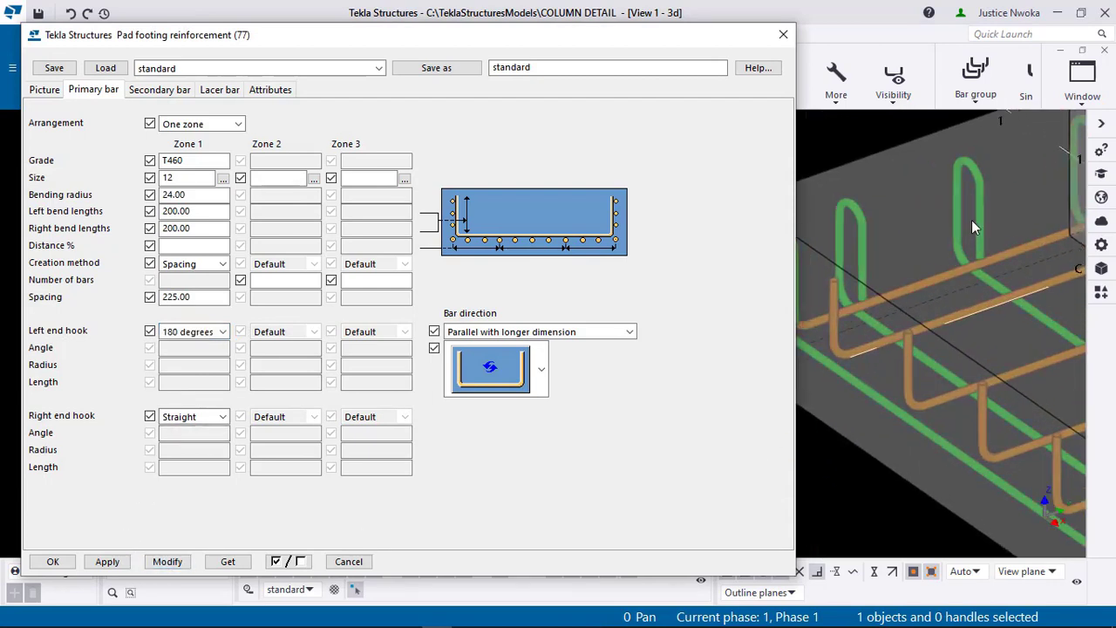
scroll(972, 220, down, 4)
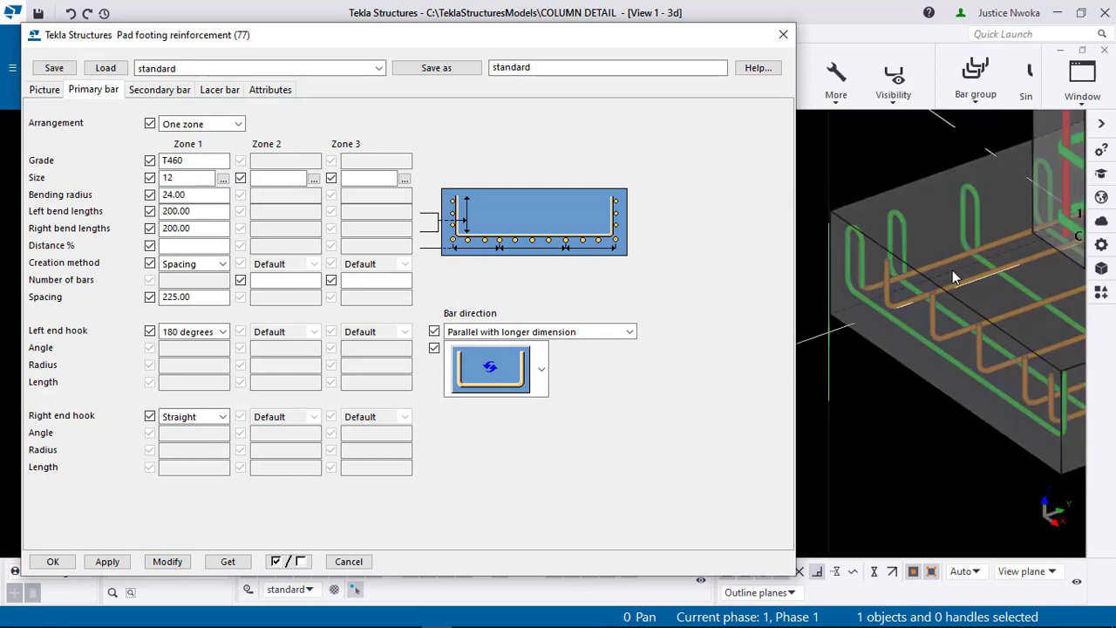
Step: Set the primary bars' left end hook to 135 degrees and modify the footing reinforcement
ctrl+middle_drag(952, 270, 1005, 272)
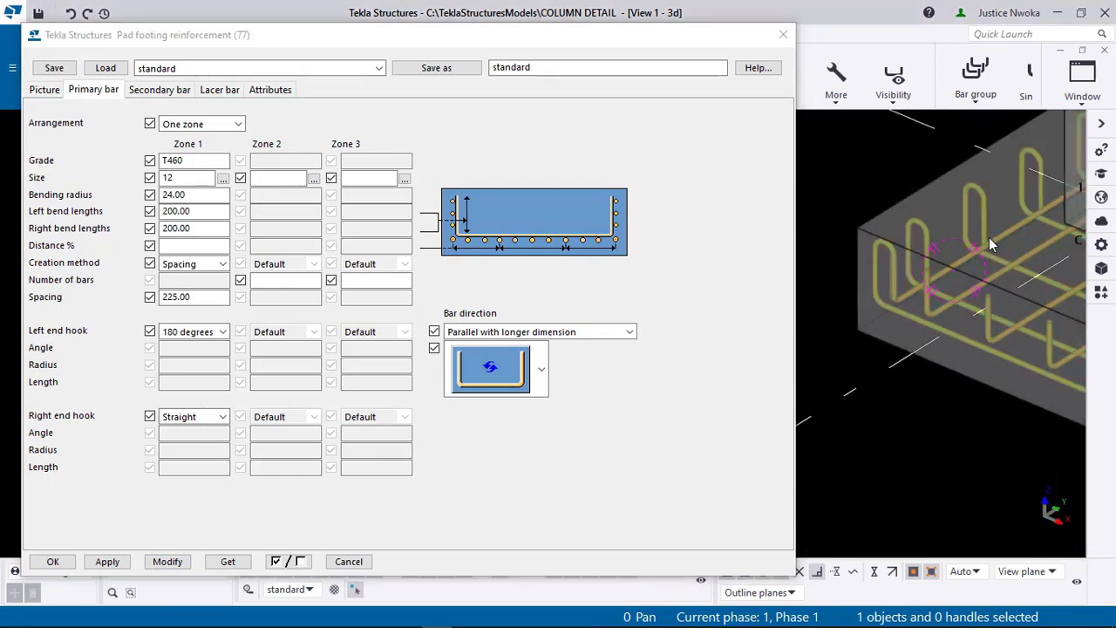
scroll(982, 205, up, 2)
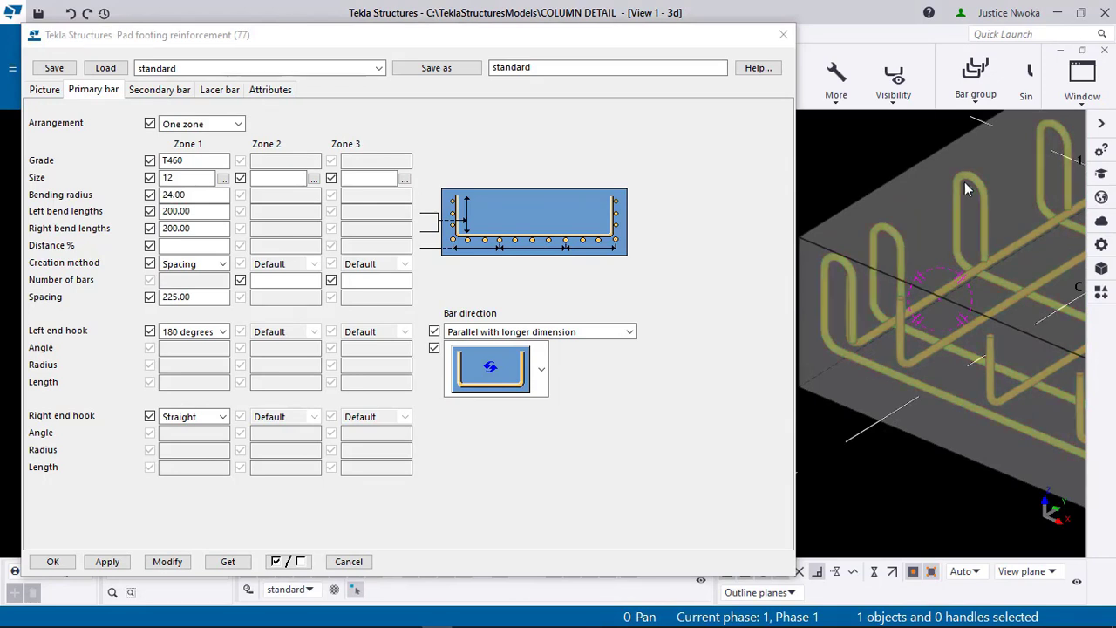
click(223, 332)
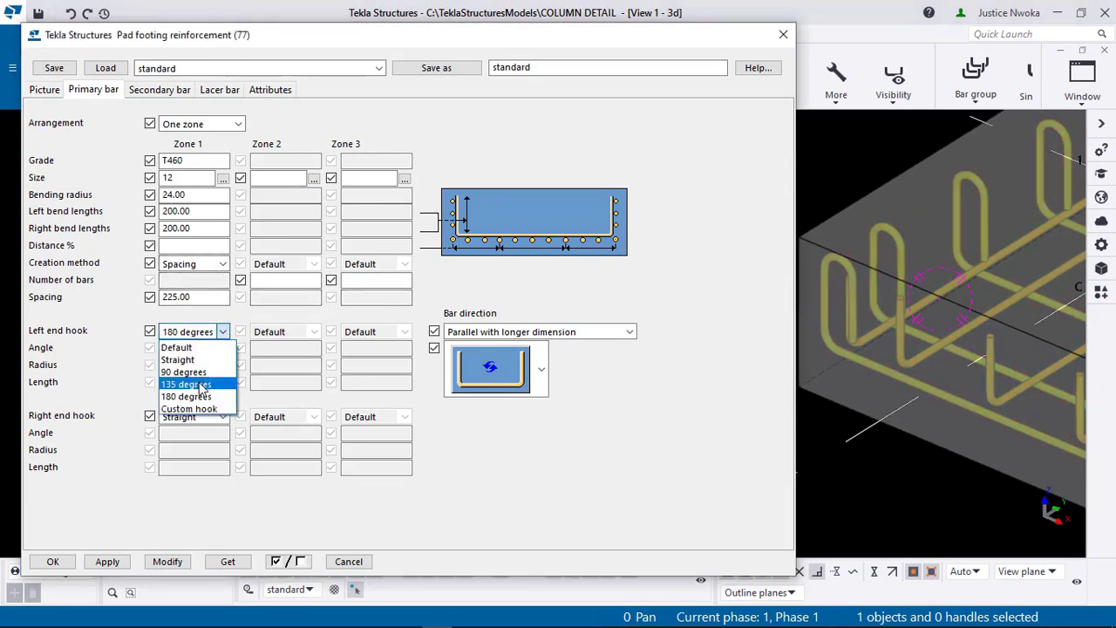
click(202, 387)
click(161, 564)
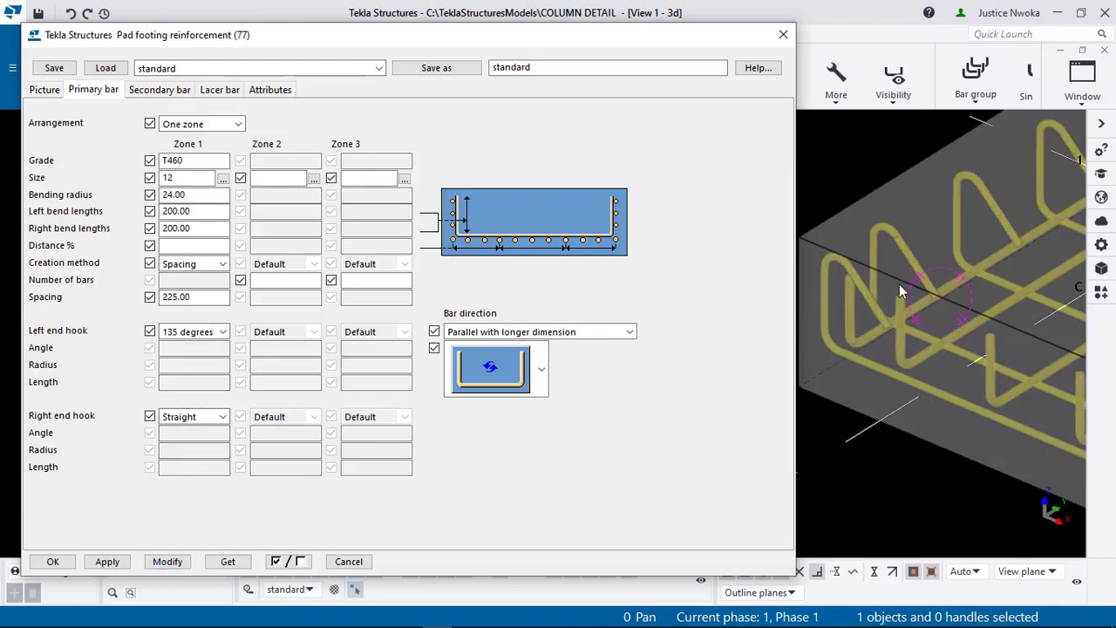
Step: Change the primary bars' left end hook to 90 degrees and apply the modification to the footing
scroll(899, 283, down, 3)
click(224, 332)
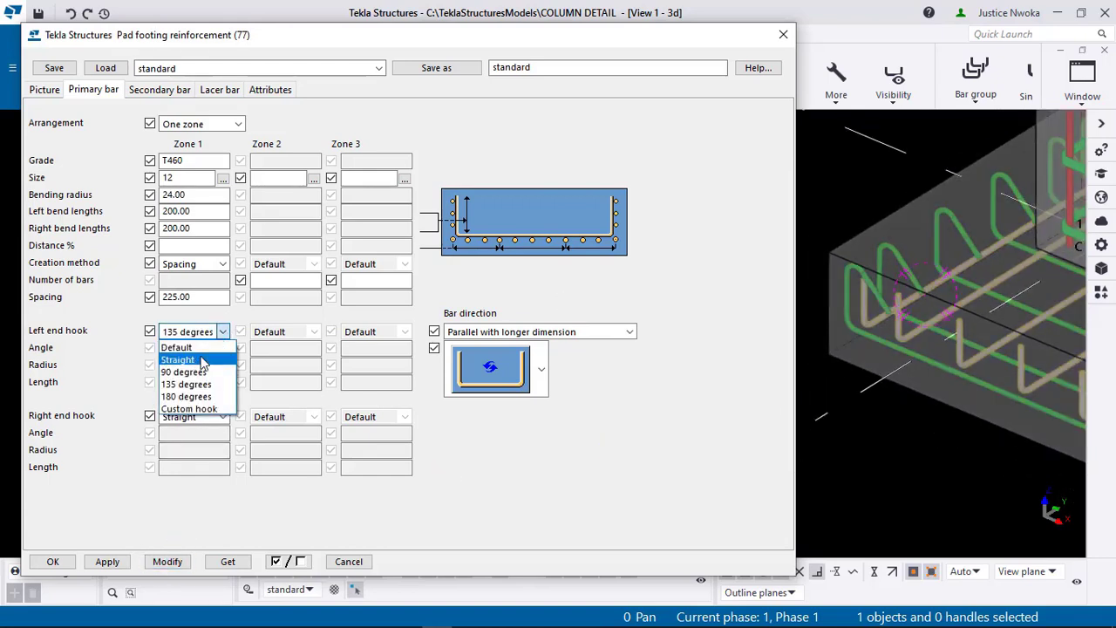
click(184, 371)
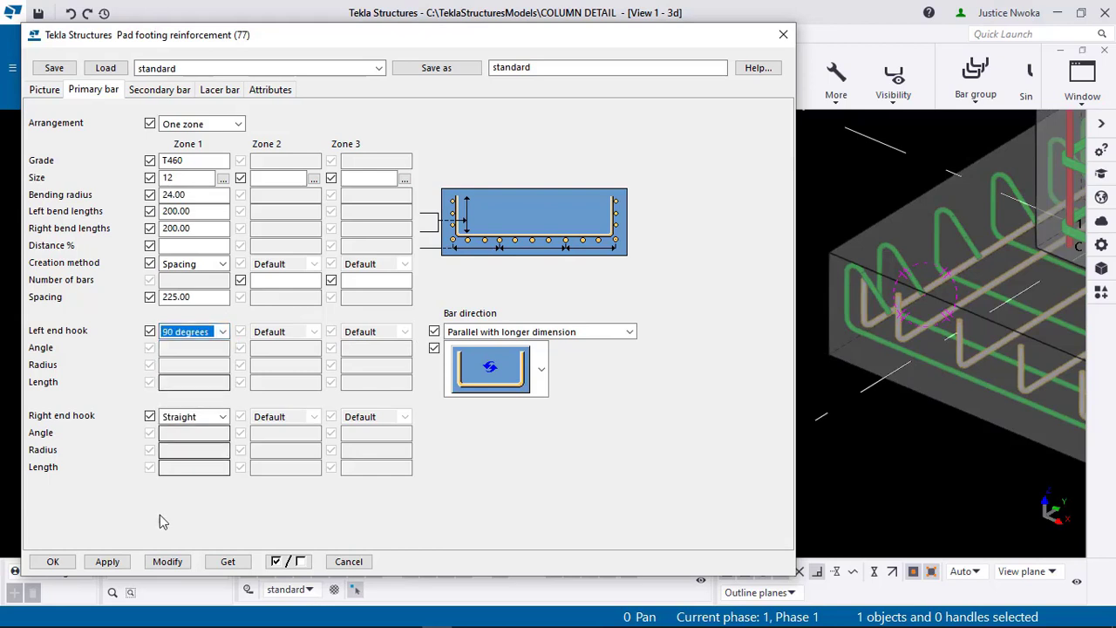
click(166, 561)
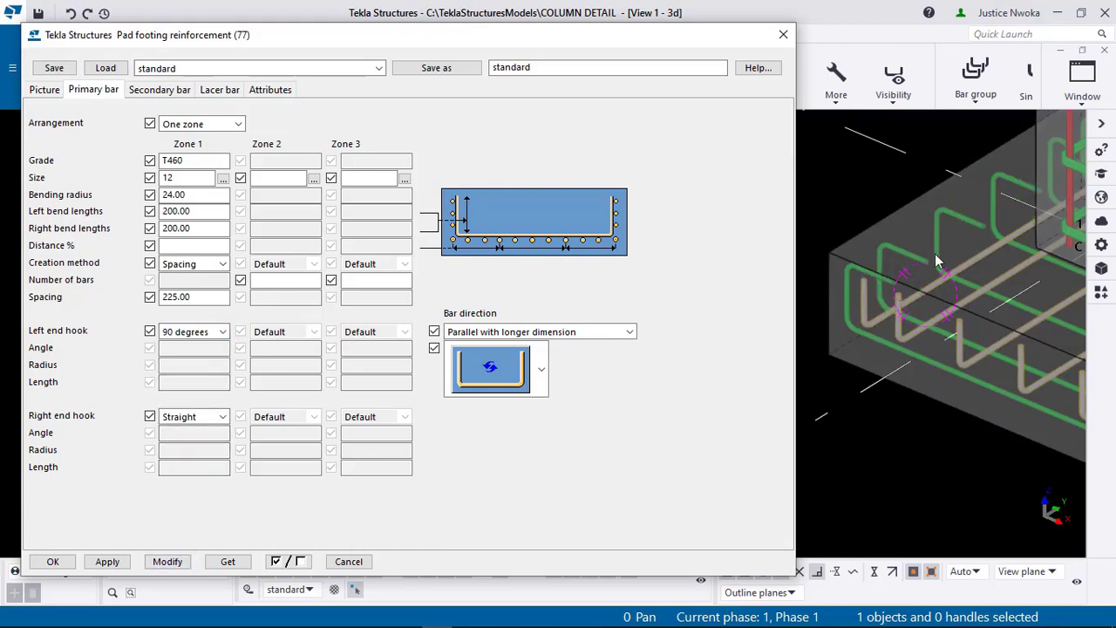
Step: Set the primary bars' left end hook to Straight, modify the reinforcement and check the bar ends in the footing
click(222, 332)
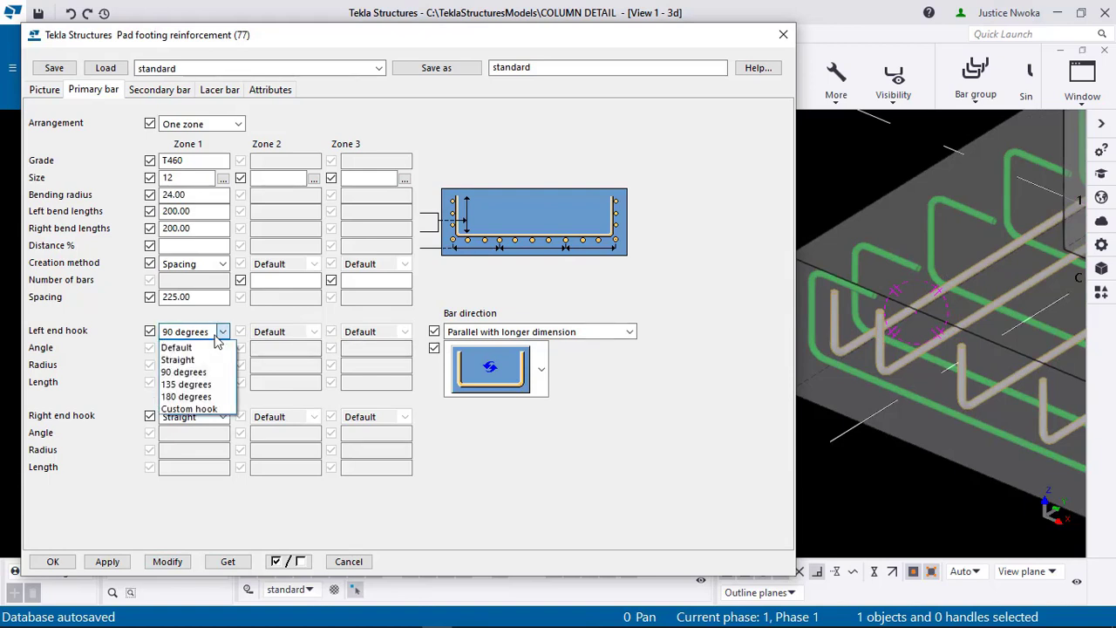
click(194, 360)
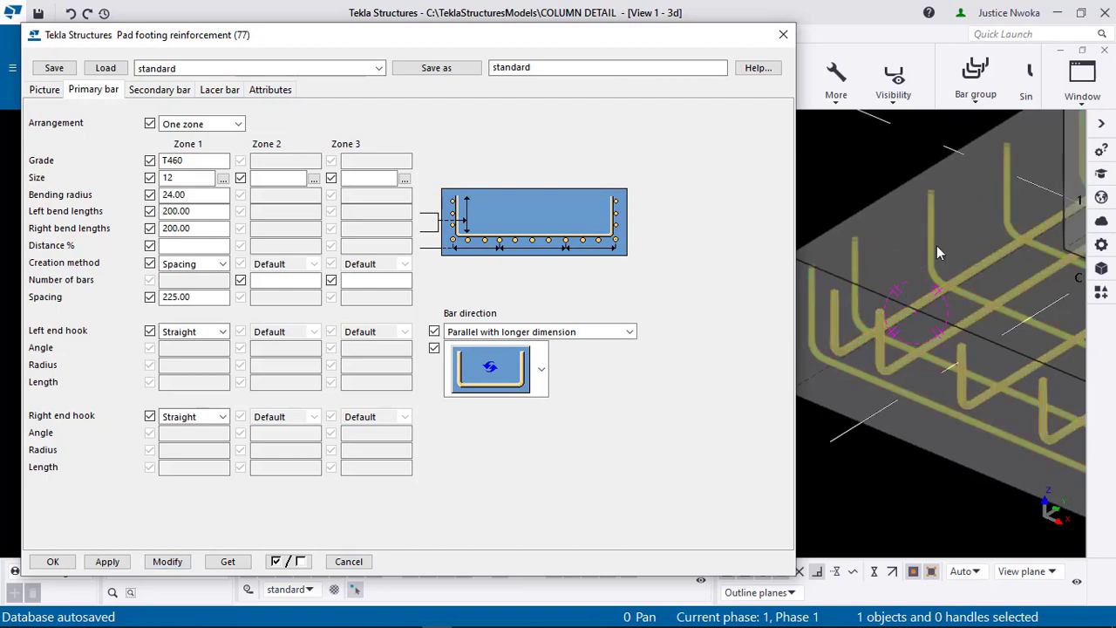
ctrl+middle_drag(936, 245, 899, 285)
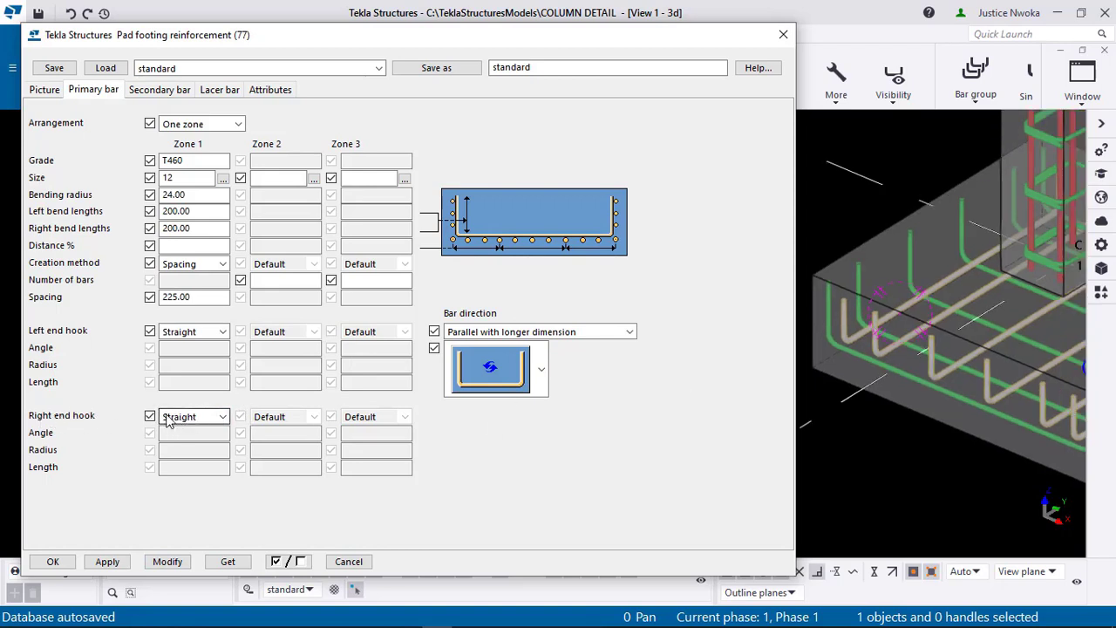
scroll(872, 375, down, 2)
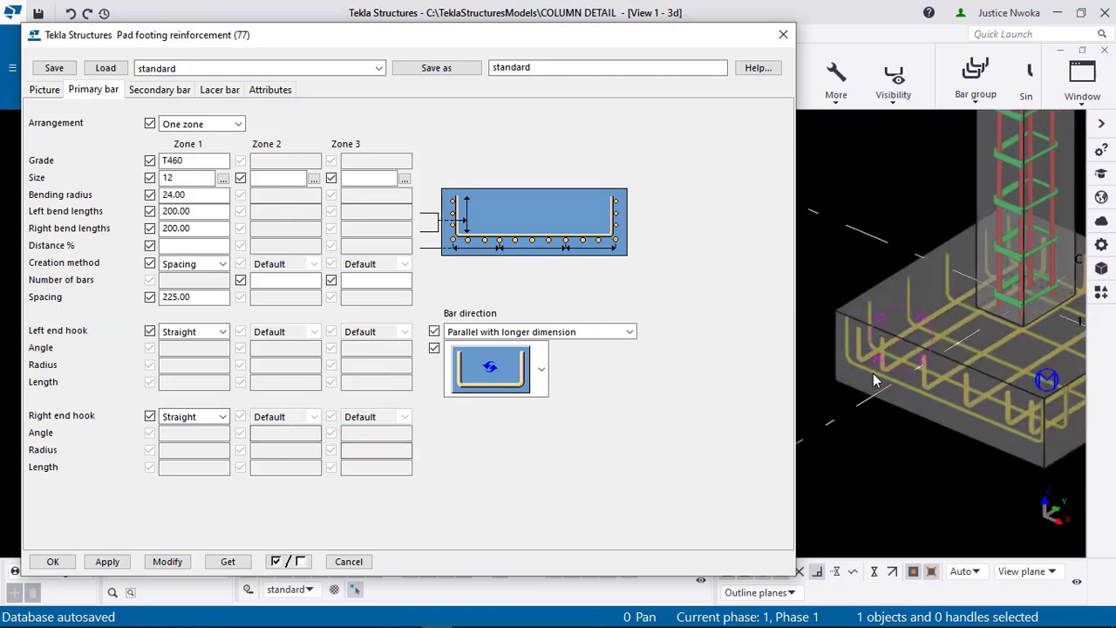
Step: Keep the primary bars' right end hook Straight, modify the reinforcement and inspect the bars around the column base
scroll(1054, 389, up, 2)
scroll(1054, 390, up, 2)
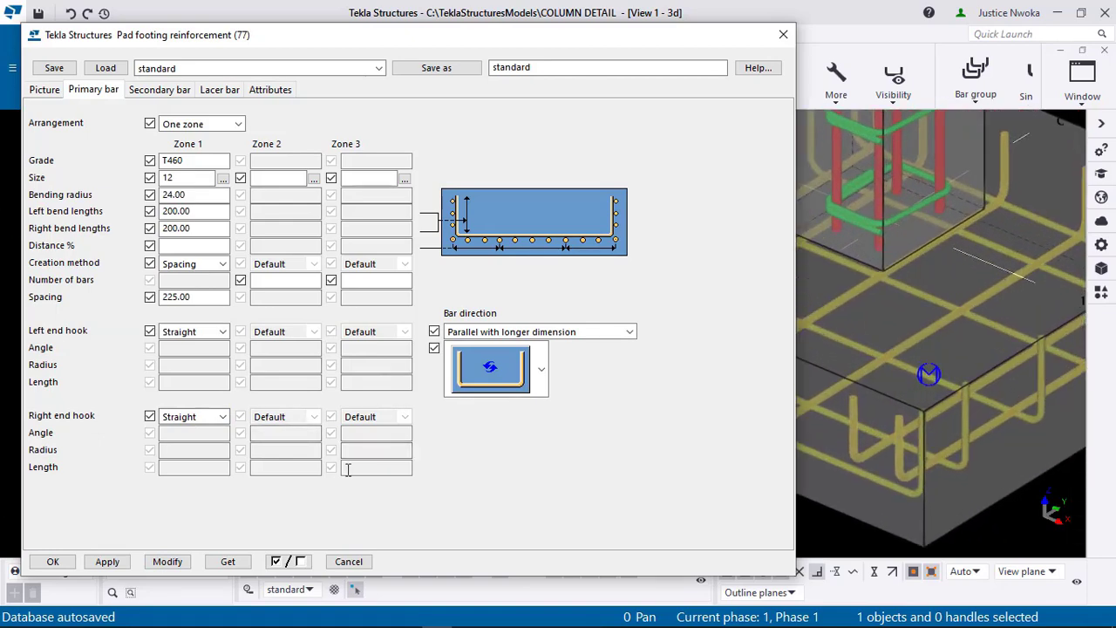
click(223, 416)
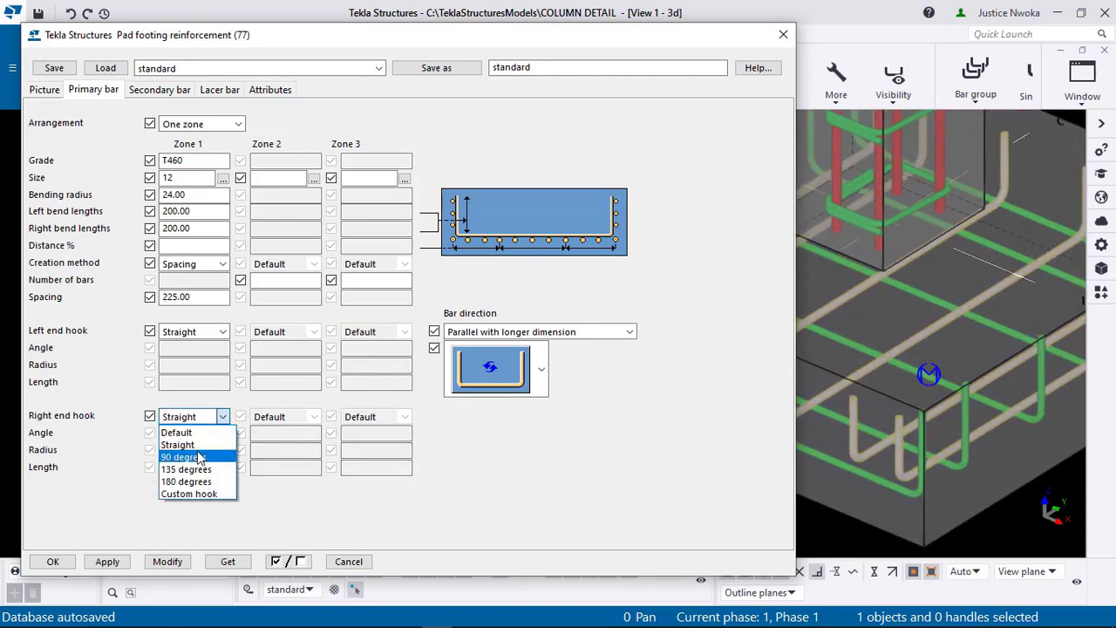
click(188, 446)
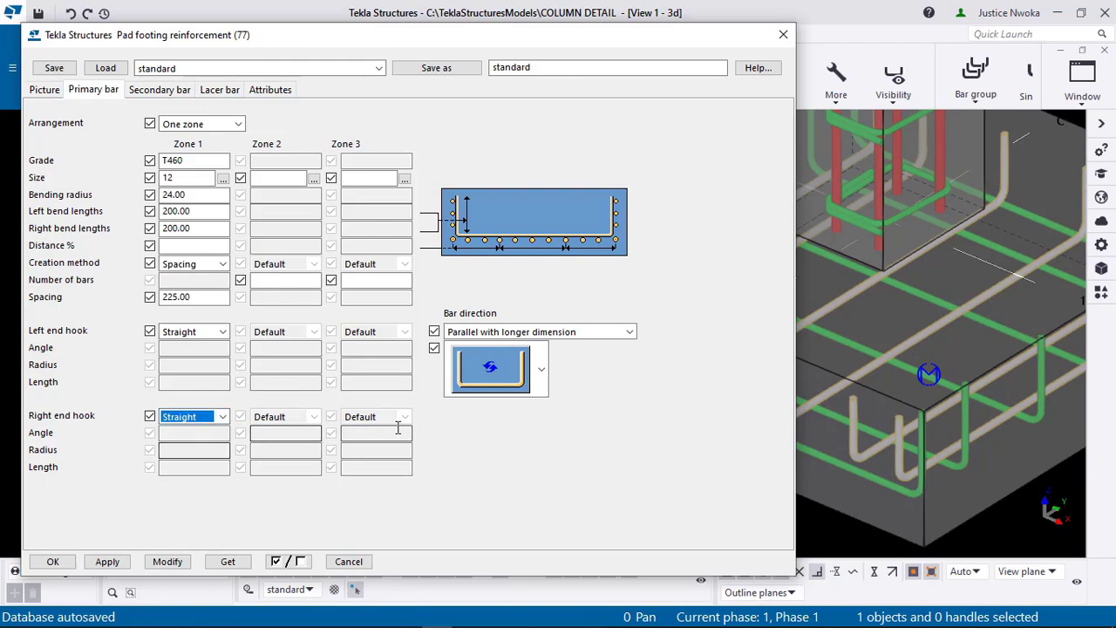
click(168, 561)
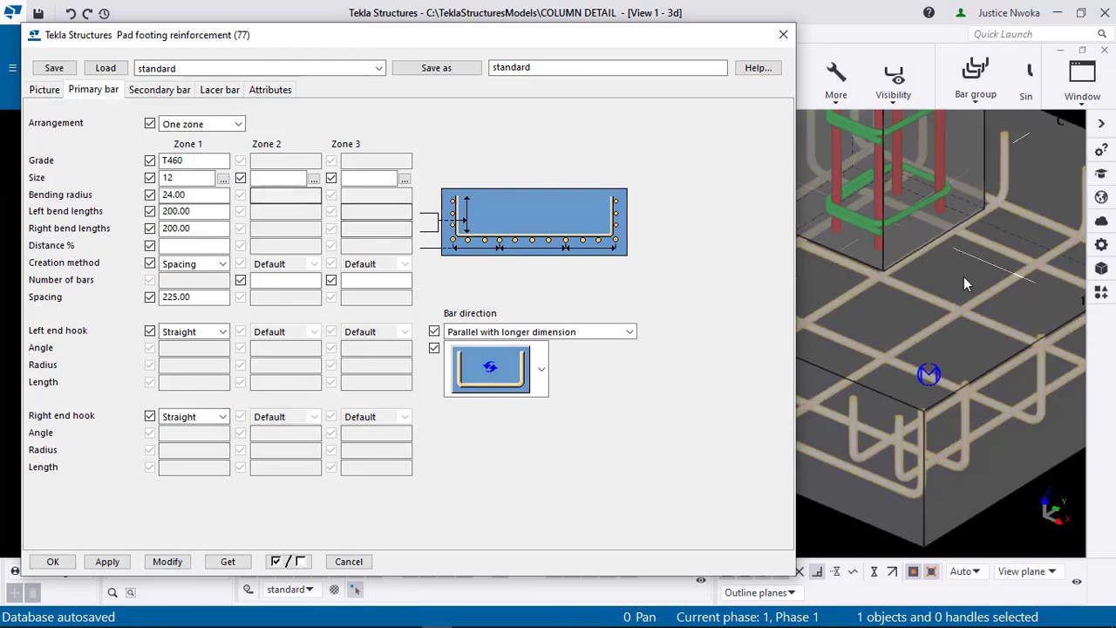
scroll(956, 286, down, 2)
middle_drag(966, 288, 1001, 286)
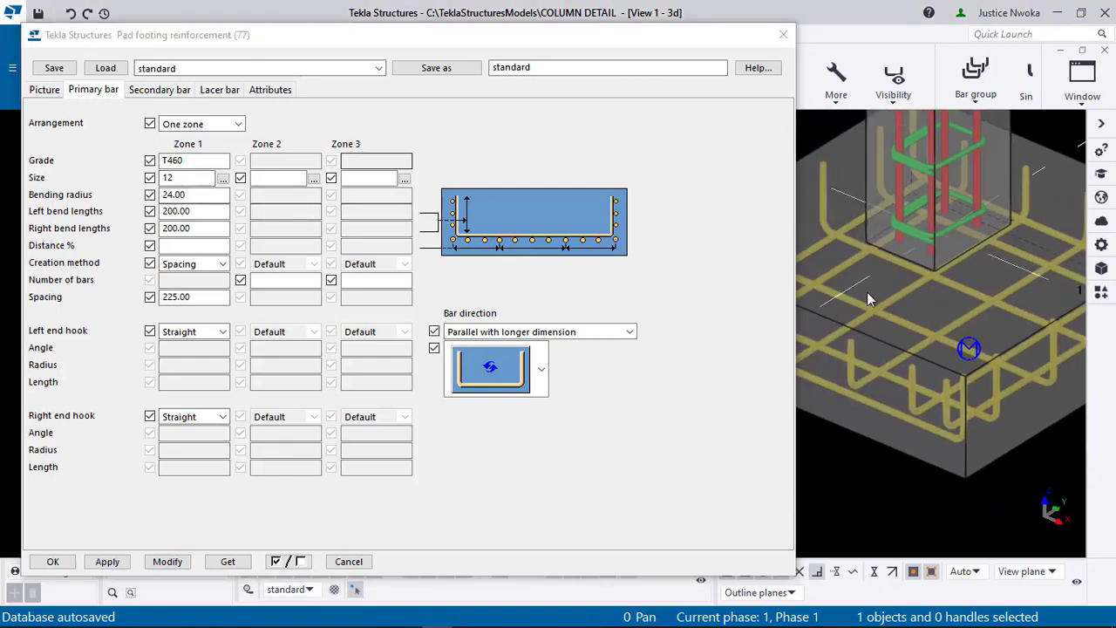
scroll(965, 351, up, 2)
scroll(979, 332, down, 2)
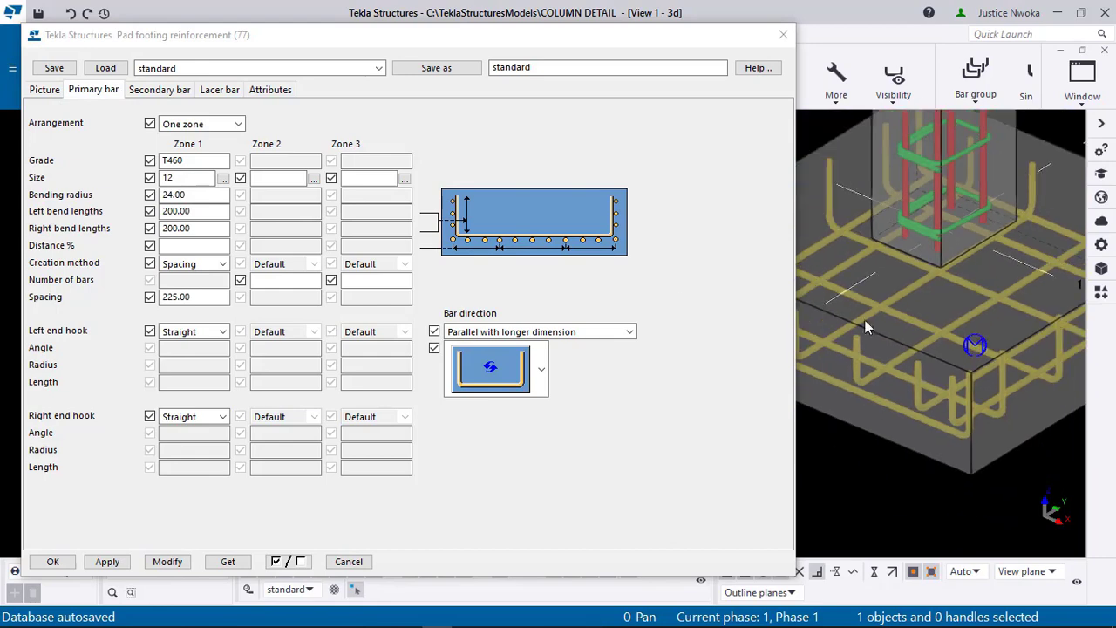
middle_drag(965, 272, 1005, 279)
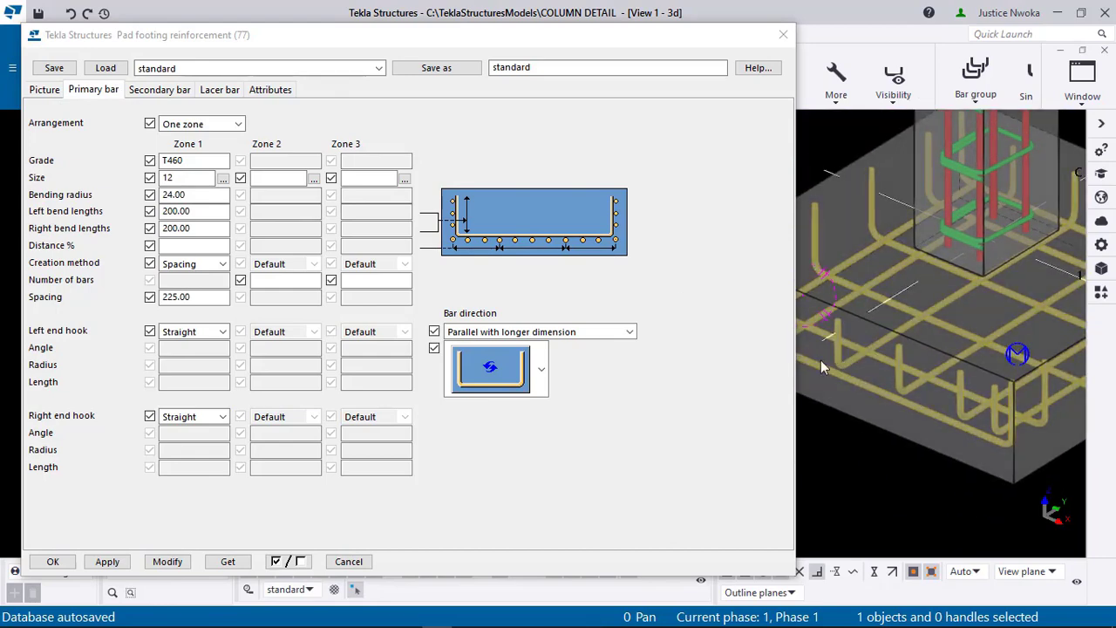
Step: Keep the secondary bars in One zone and choose the T460 size 12 main bar with 24.00 bending radius
click(161, 91)
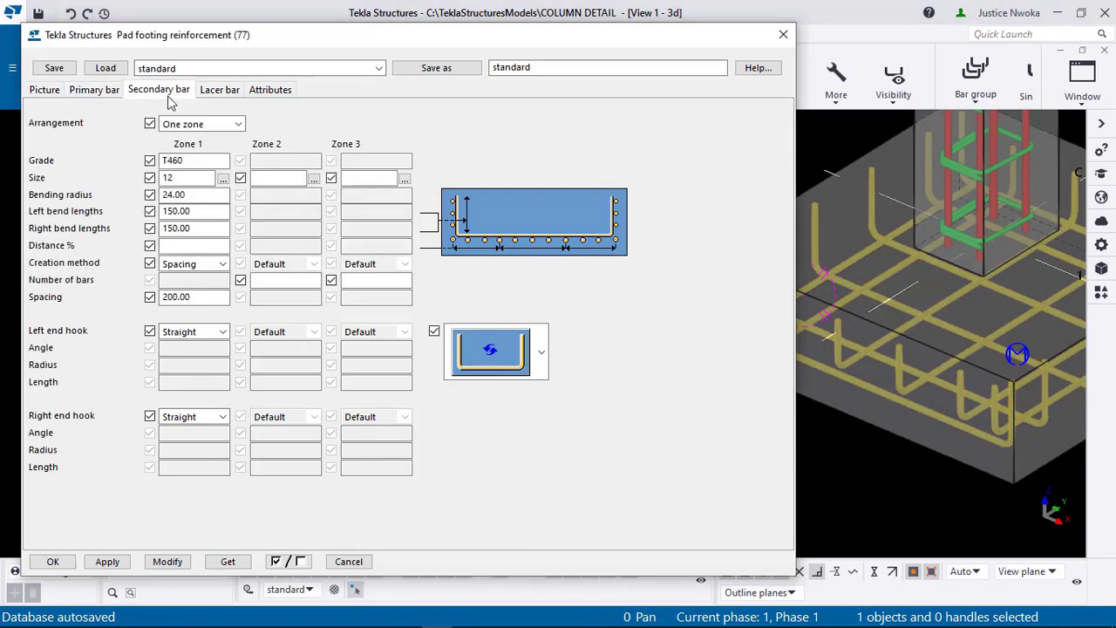
click(241, 124)
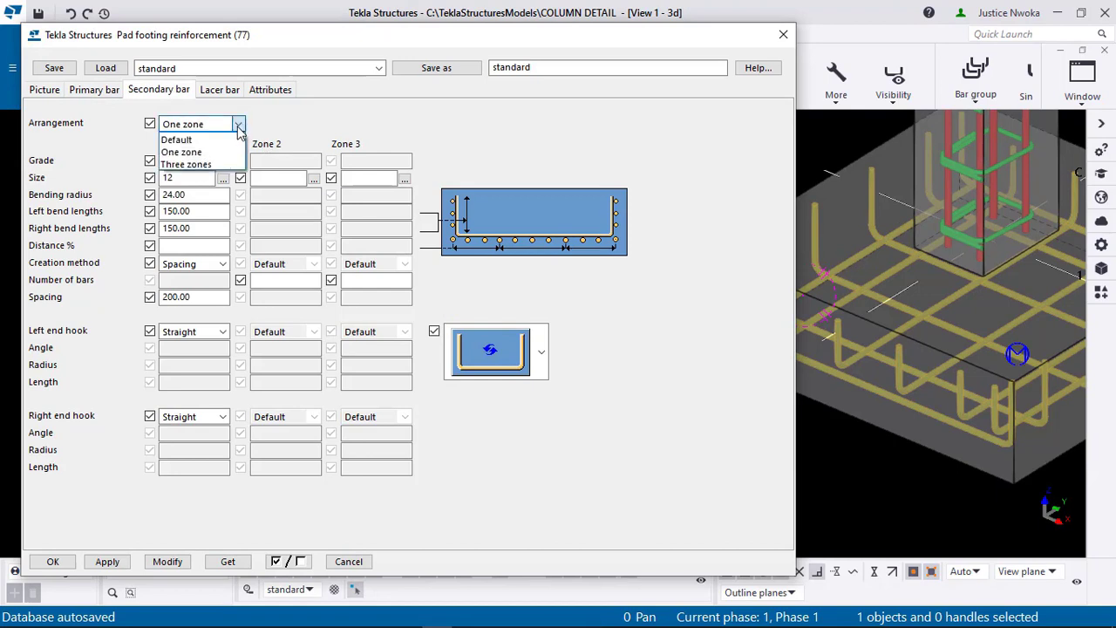
click(193, 152)
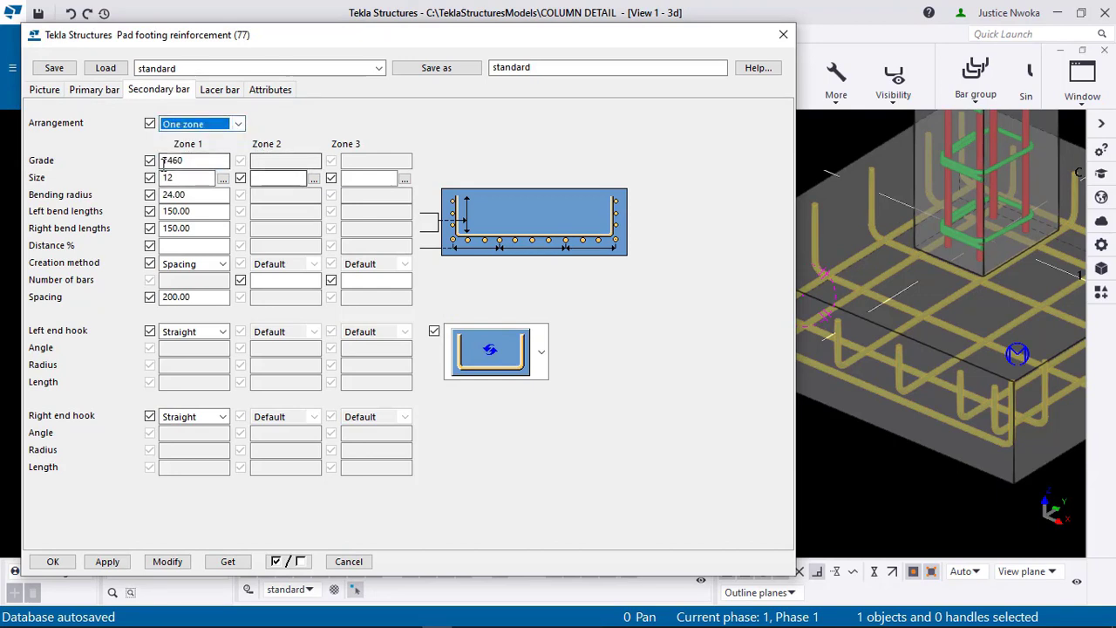
click(223, 179)
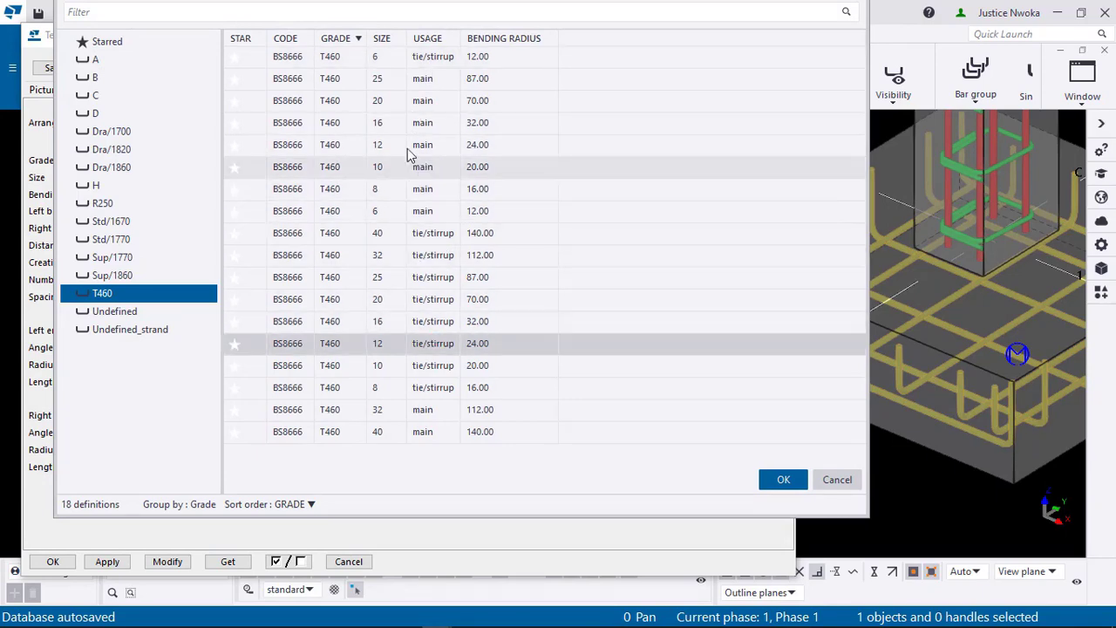
click(381, 145)
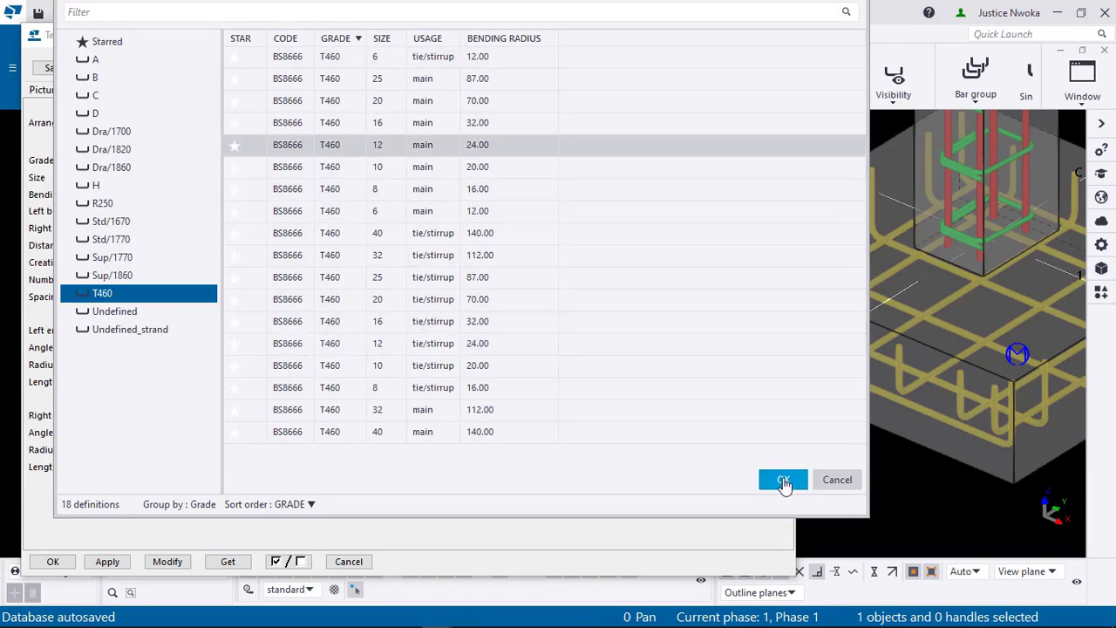
click(784, 479)
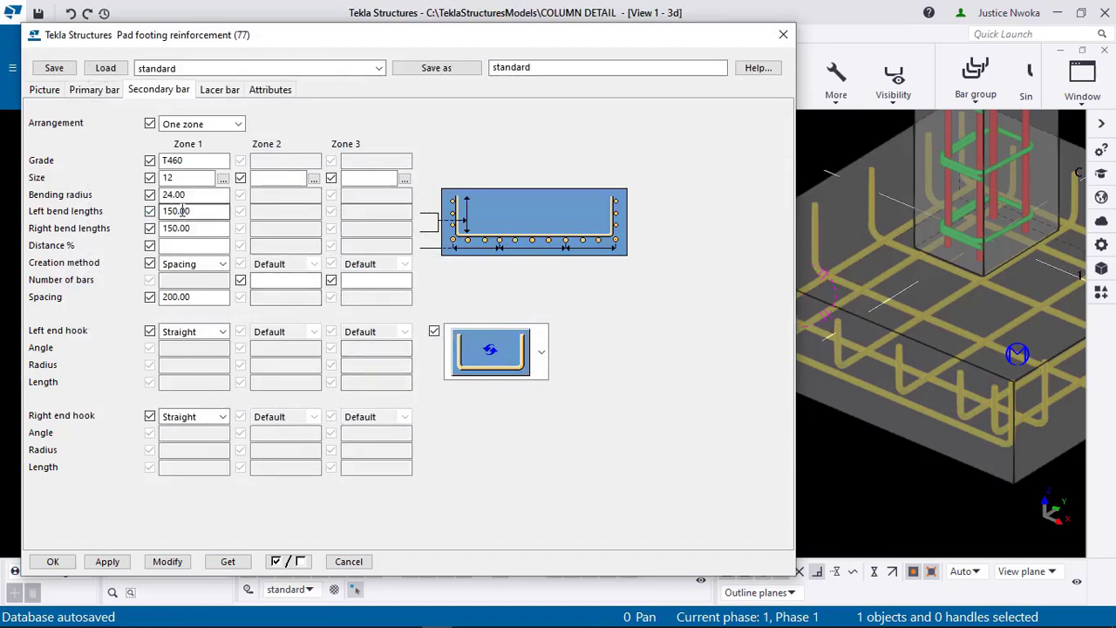
Step: Check the primary bars' bend lengths and set the secondary bars' left and right bend lengths to 200
drag(200, 212, 161, 212)
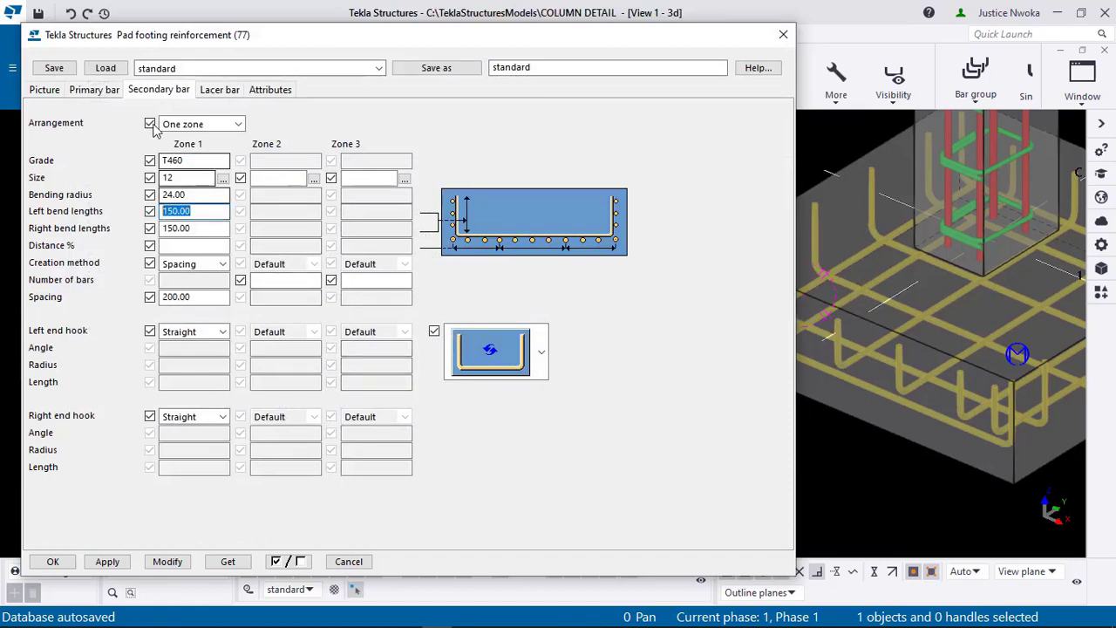
click(93, 89)
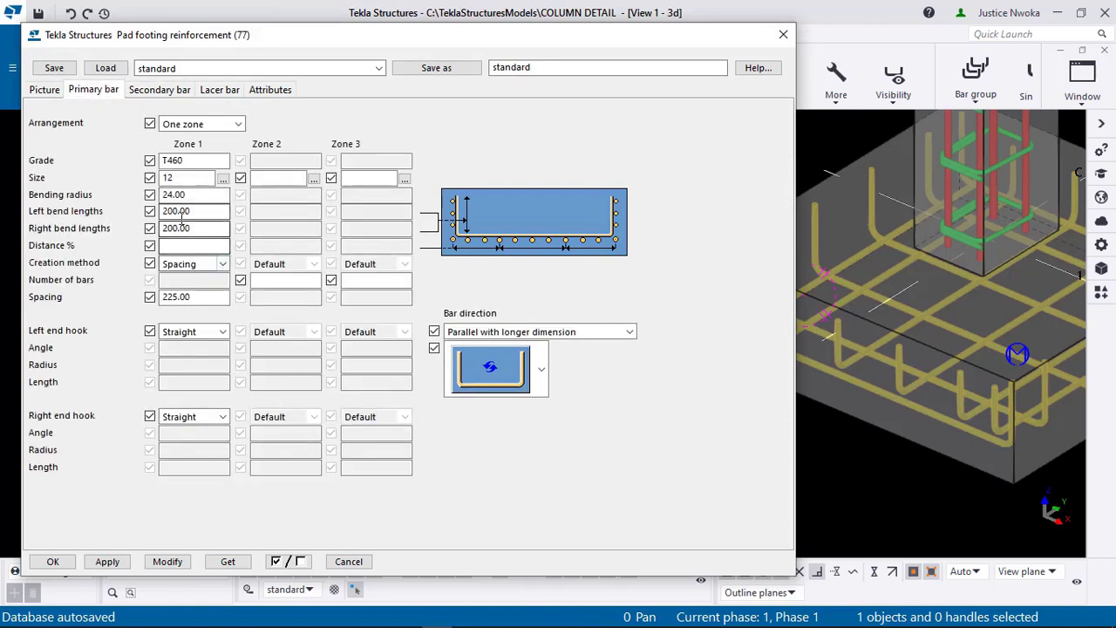
click(164, 89)
click(184, 212)
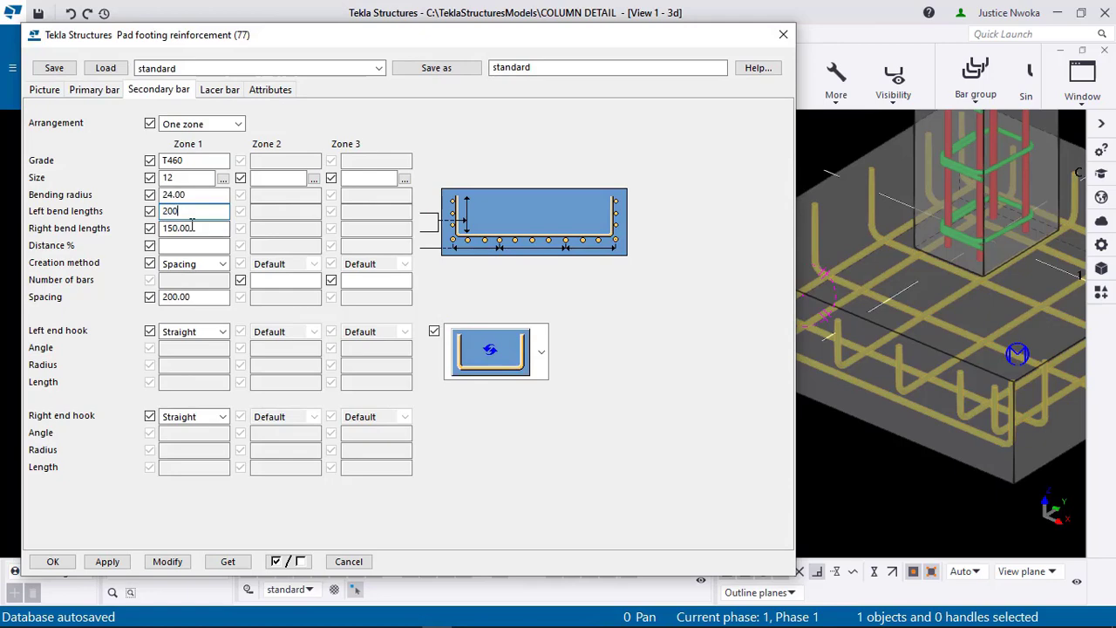
drag(192, 227, 166, 229)
text(200)
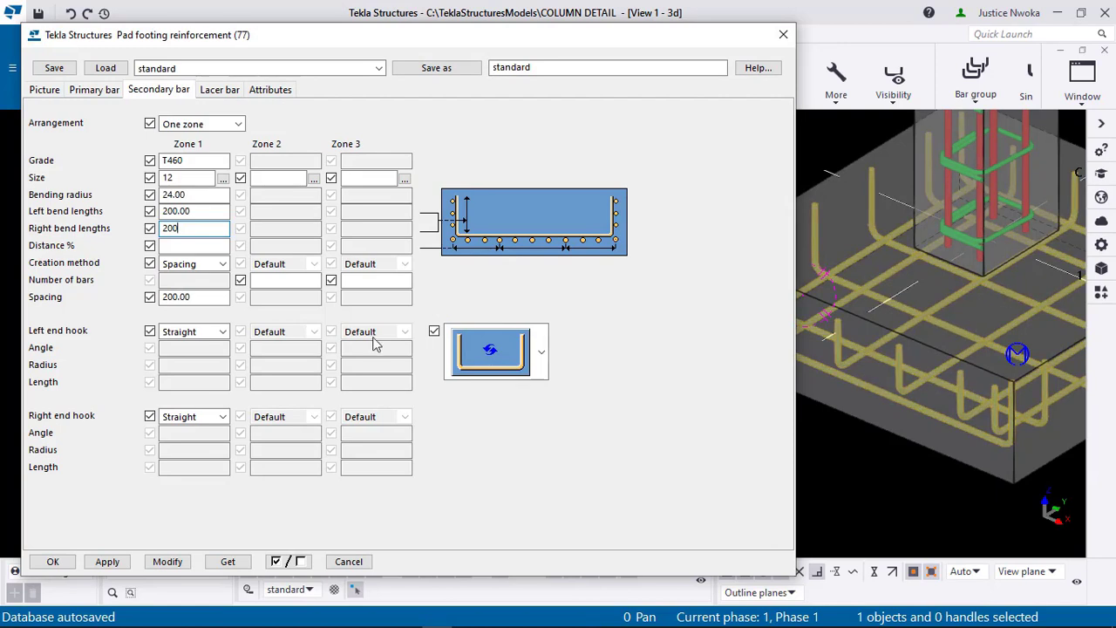
Step: Keep Spacing as the secondary bars' creation method and set the zone 1 spacing to 200
click(199, 265)
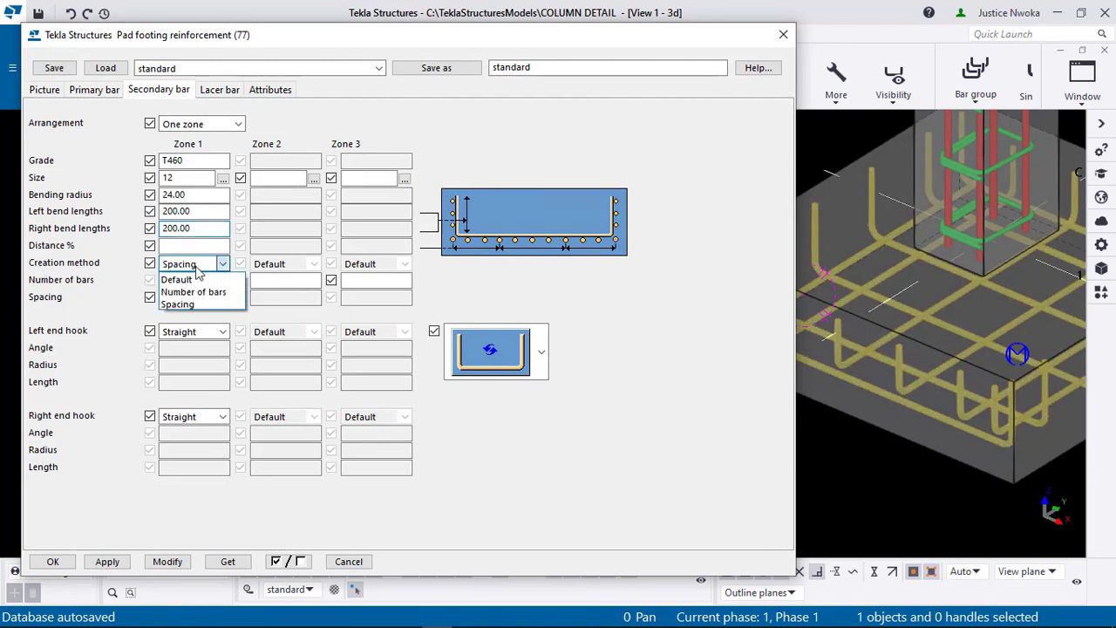
click(190, 303)
drag(201, 297, 156, 297)
text(2000)
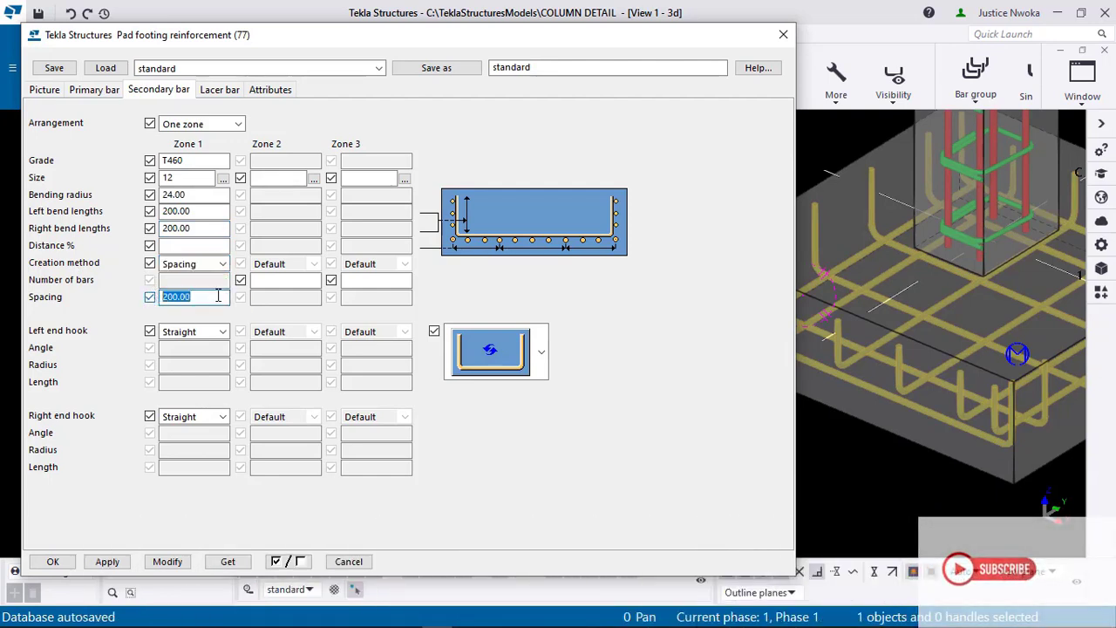
key(BackSpace)
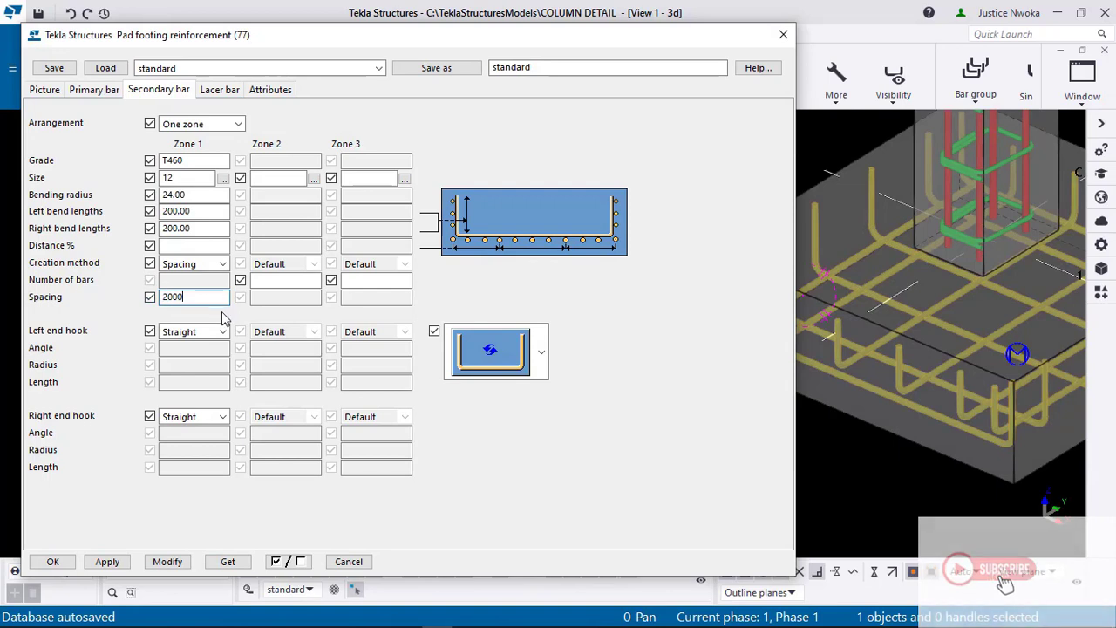
Step: Keep the secondary bars' left and right end hooks Straight and modify the footing reinforcement
click(213, 331)
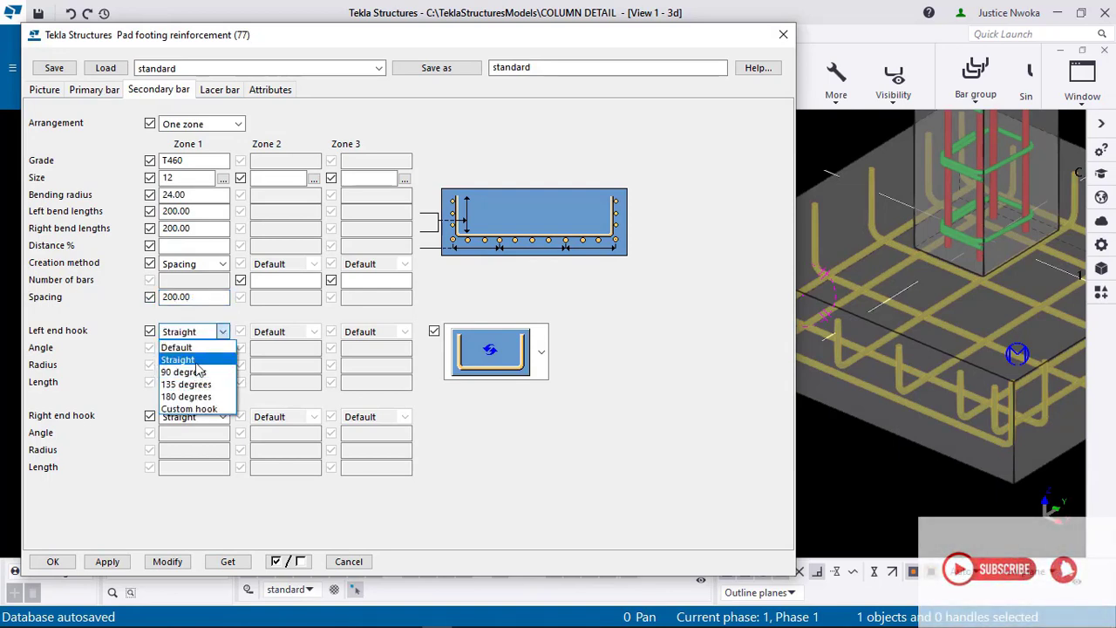
click(177, 359)
click(199, 418)
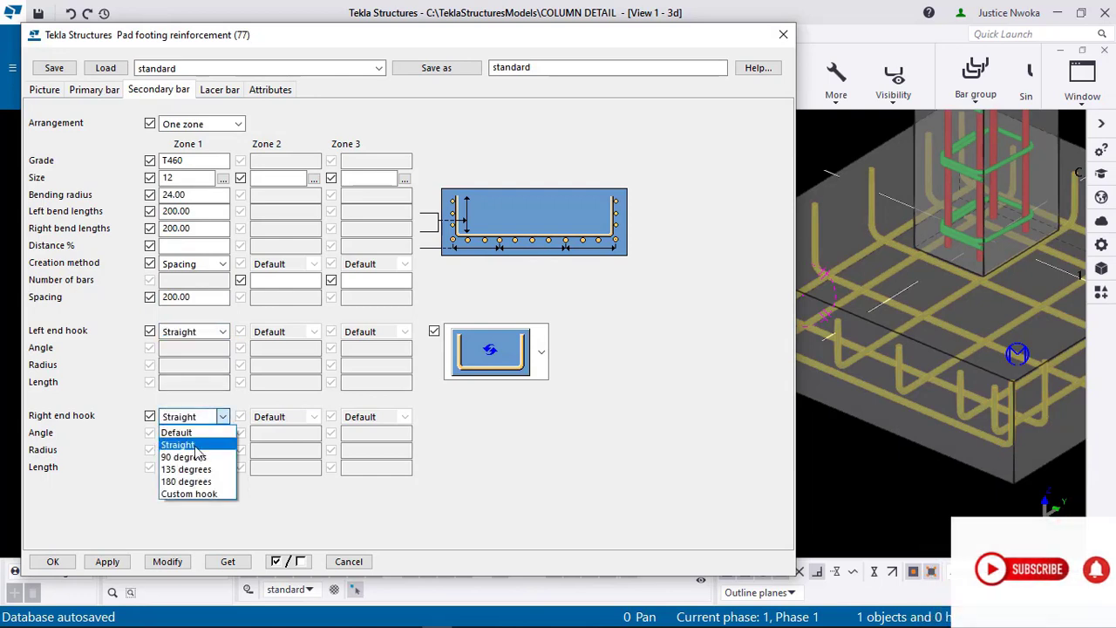
click(183, 445)
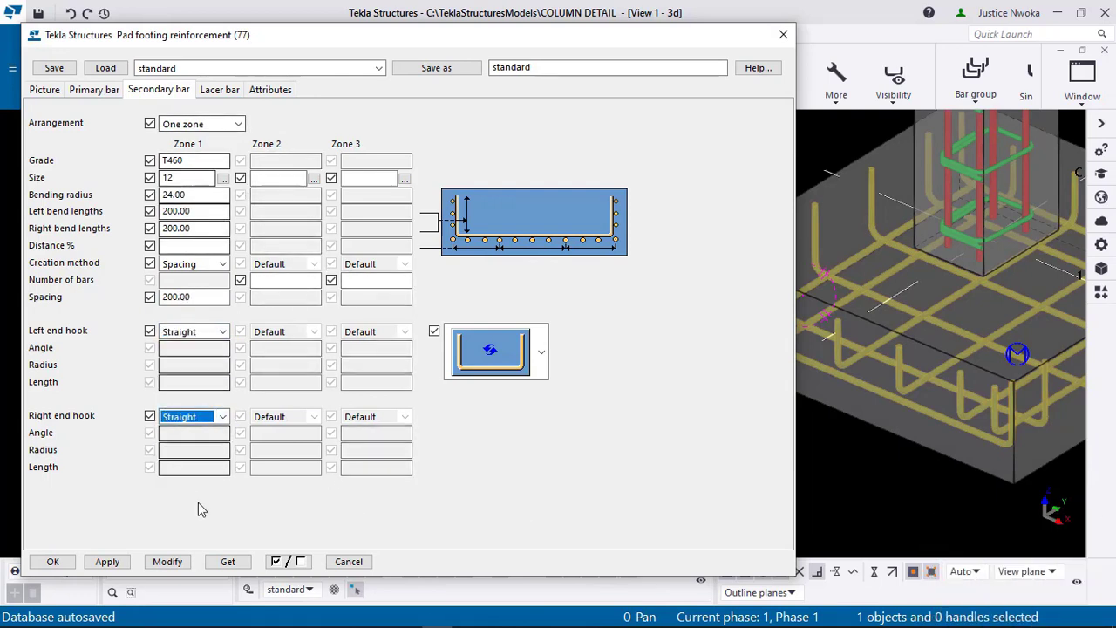
click(185, 562)
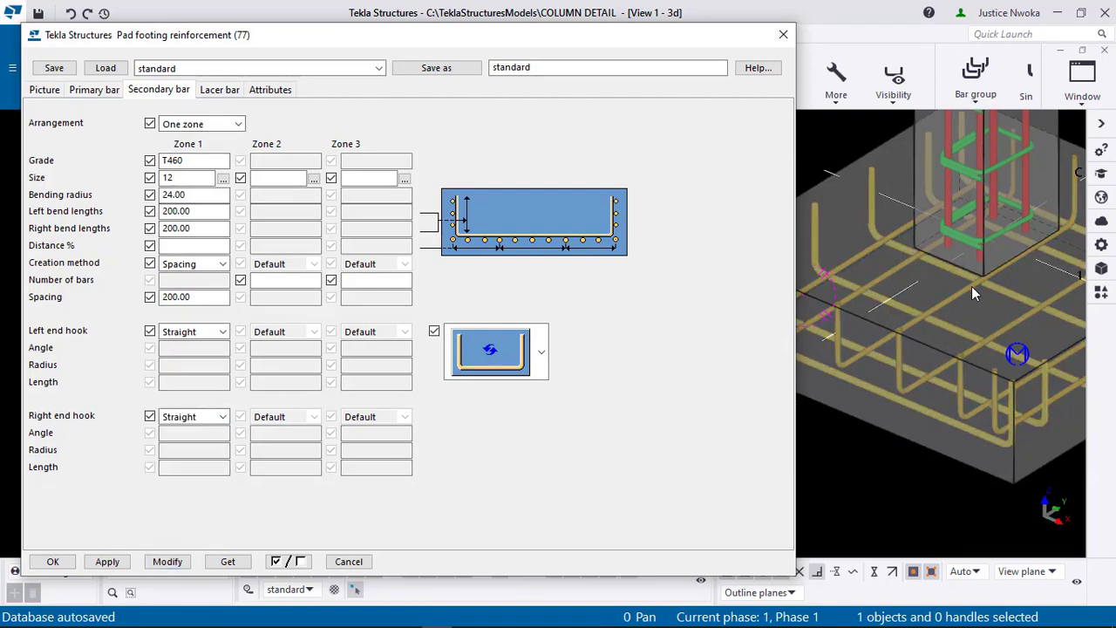
Step: Keep the lacer bar option at No with empty bar groups, modify the pad footing reinforcement and accept its settings
click(221, 91)
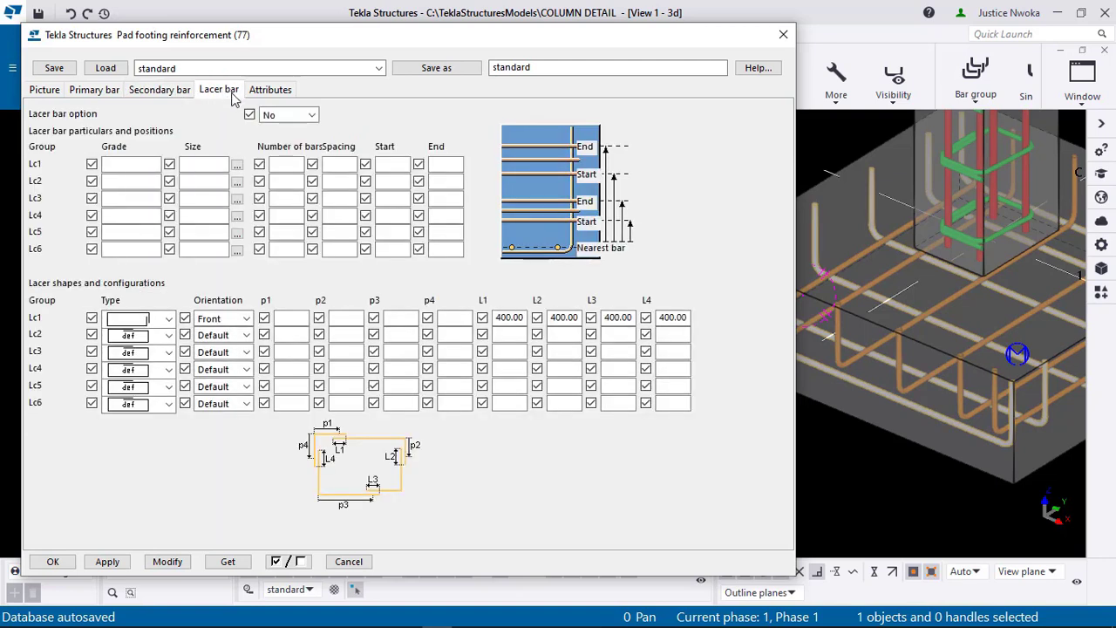
click(312, 117)
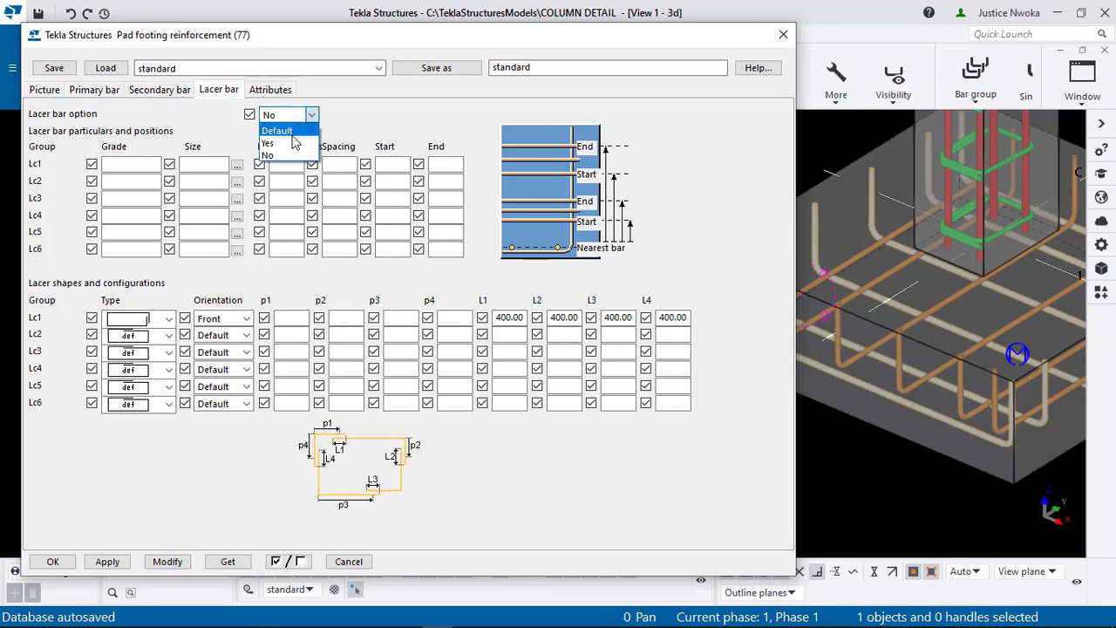
click(288, 143)
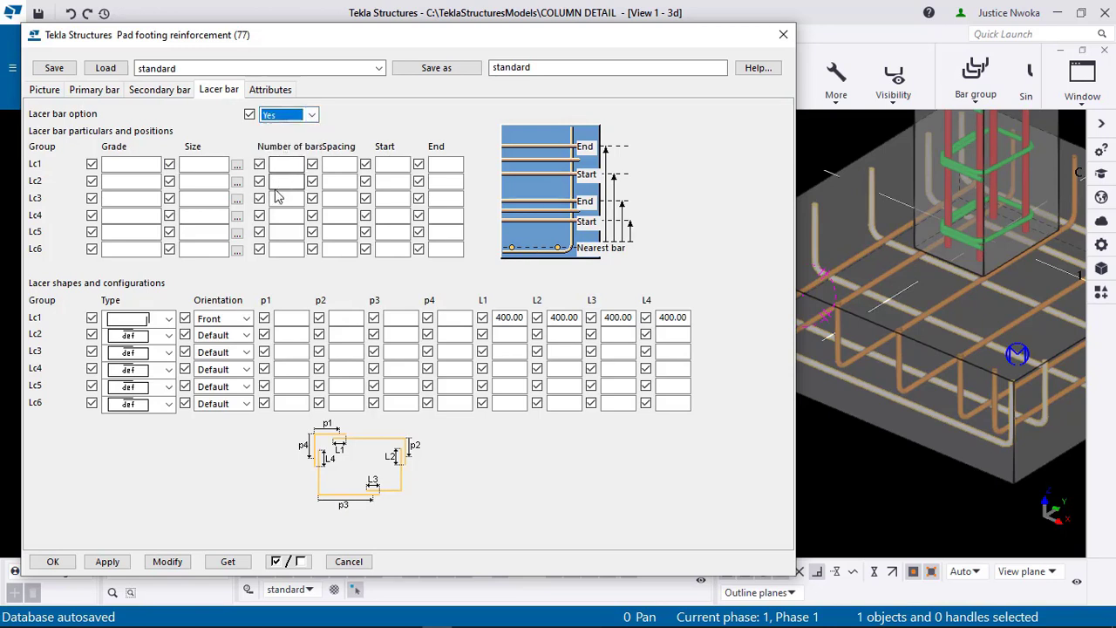
click(312, 117)
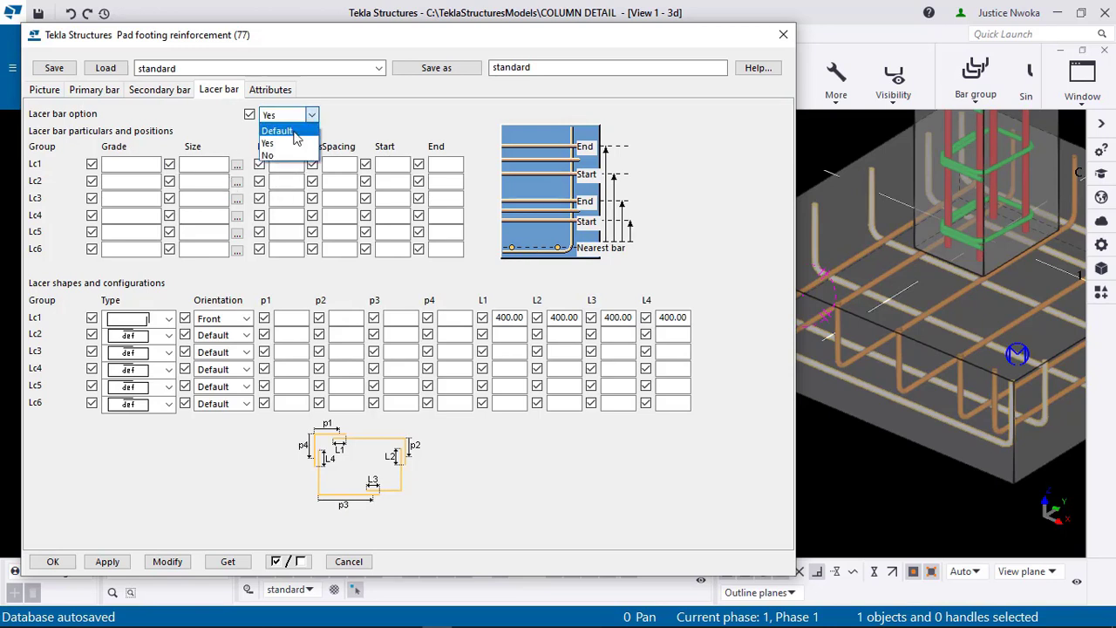
click(283, 156)
click(133, 163)
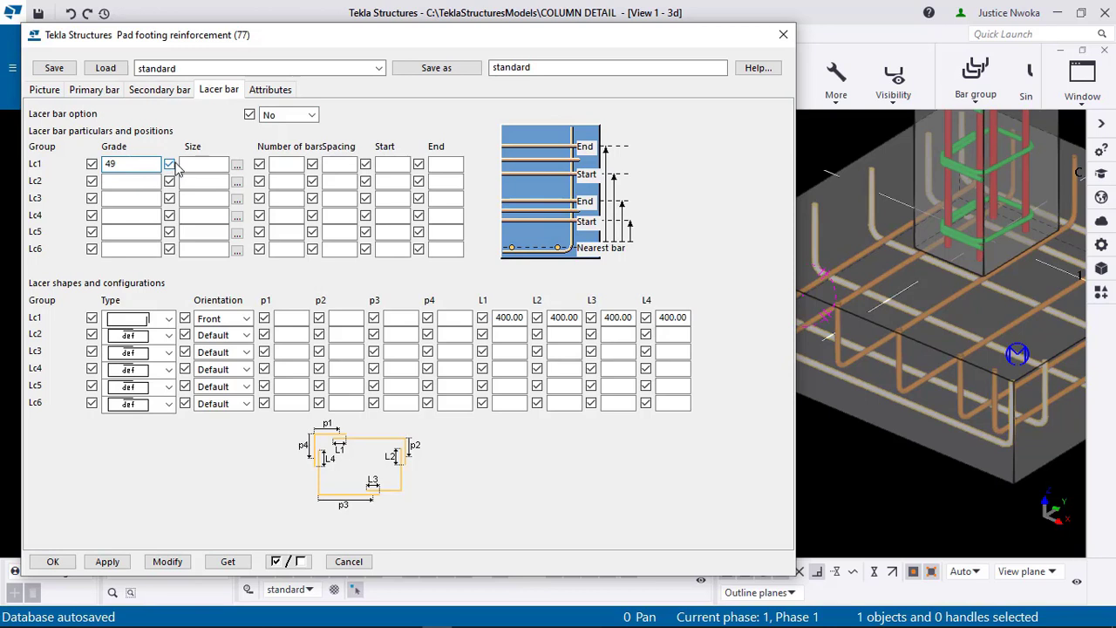
click(288, 122)
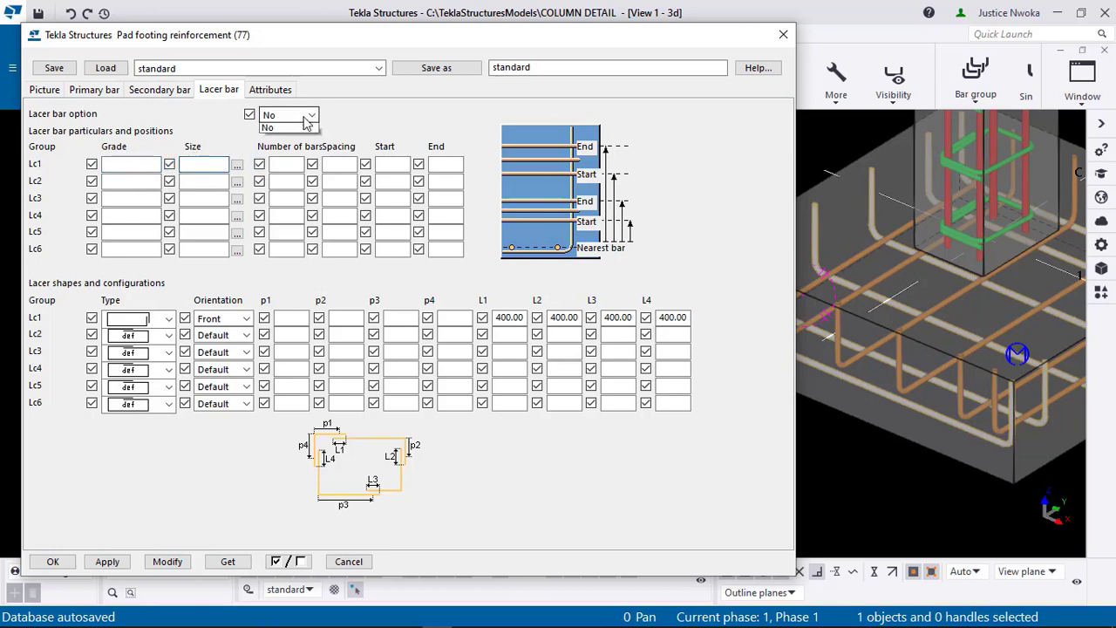
click(291, 150)
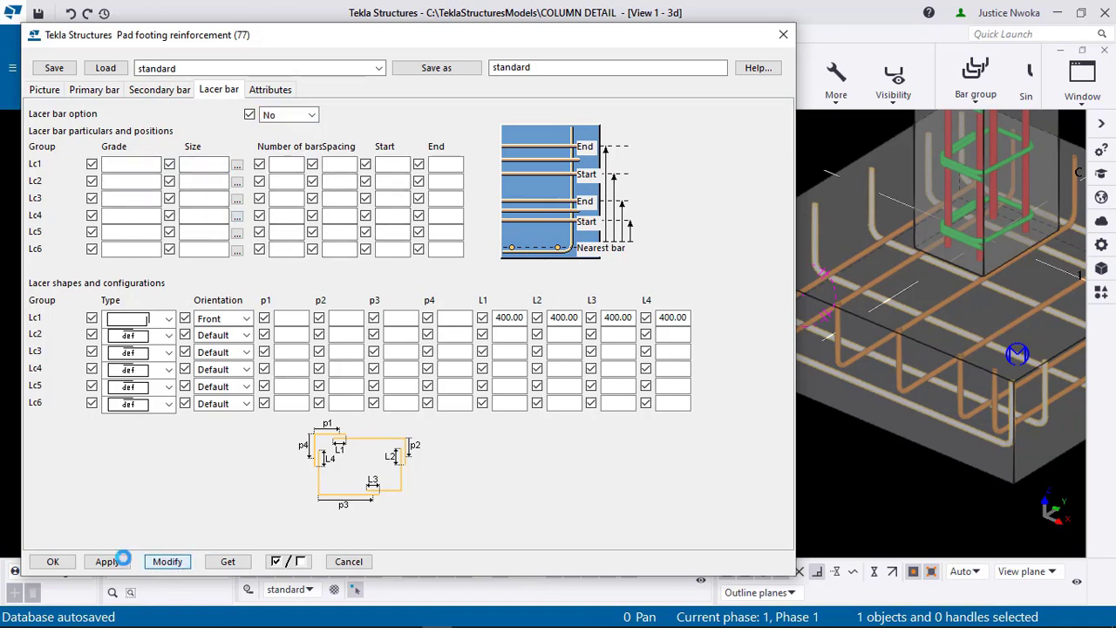
click(54, 562)
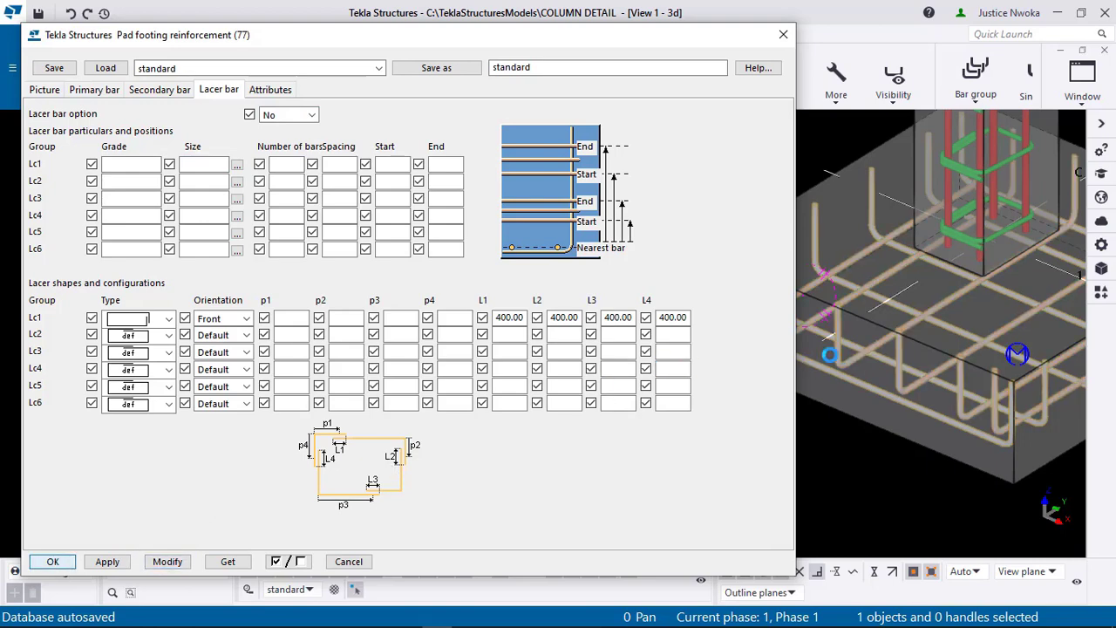
Step: Examine the primary and secondary bar layout of the reinforced pad footing from several distances
scroll(623, 298, down, 4)
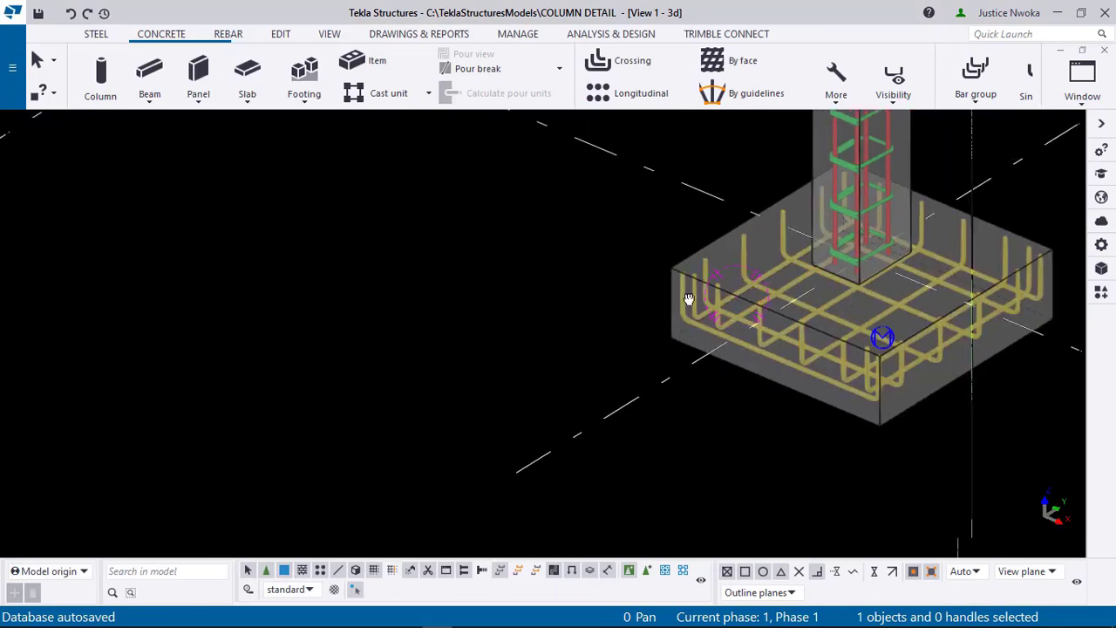
middle_drag(690, 299, 535, 301)
middle_drag(671, 273, 516, 274)
scroll(596, 257, up, 2)
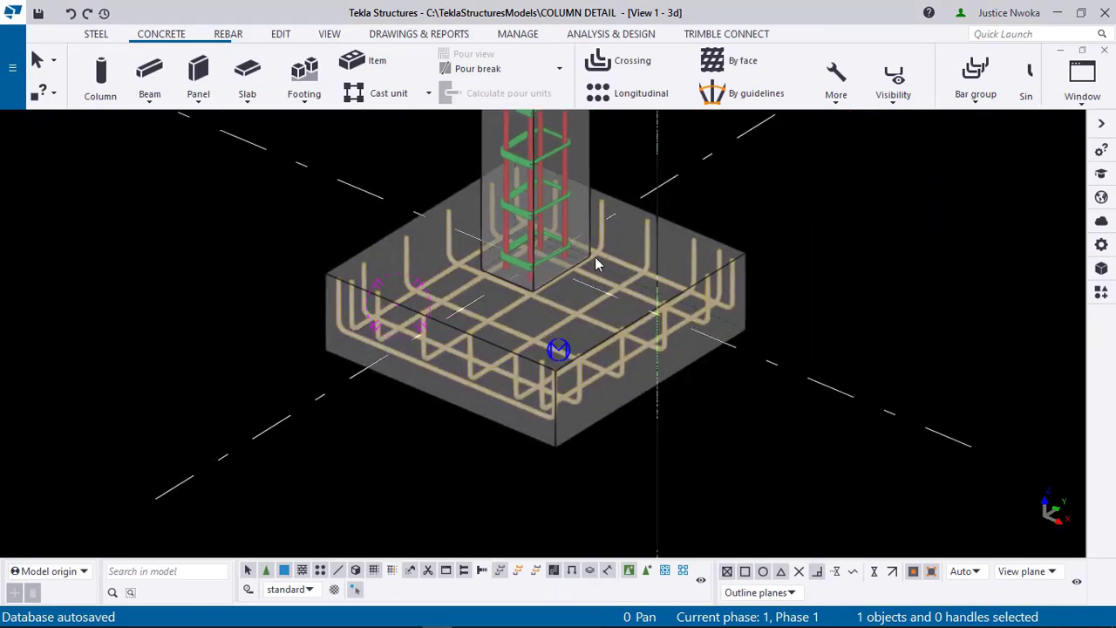
scroll(615, 301, down, 4)
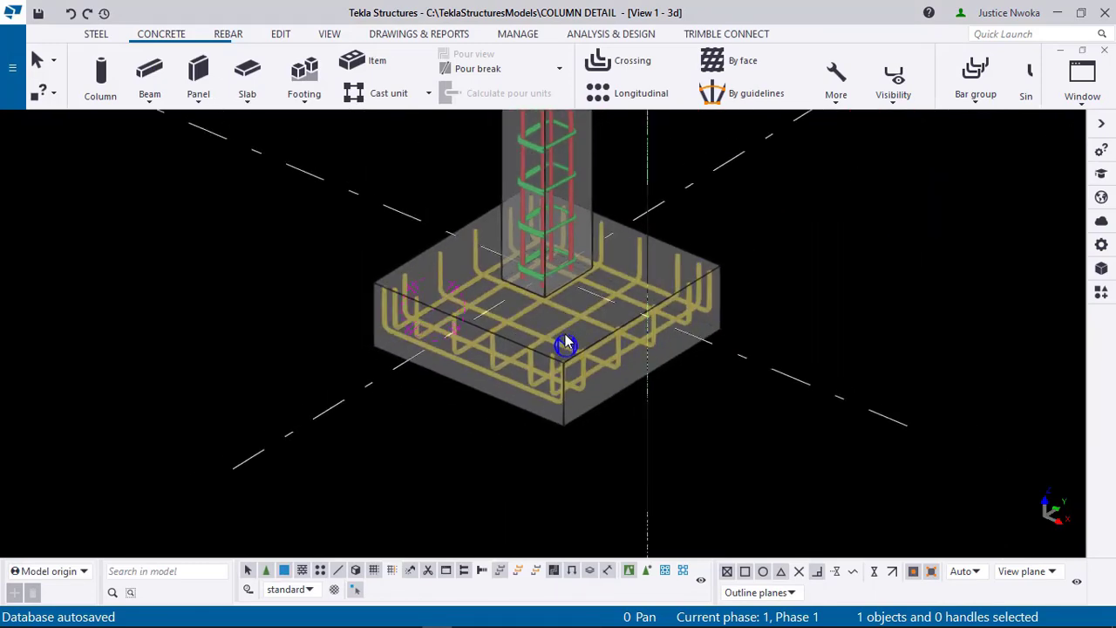
scroll(619, 320, up, 2)
scroll(610, 319, down, 6)
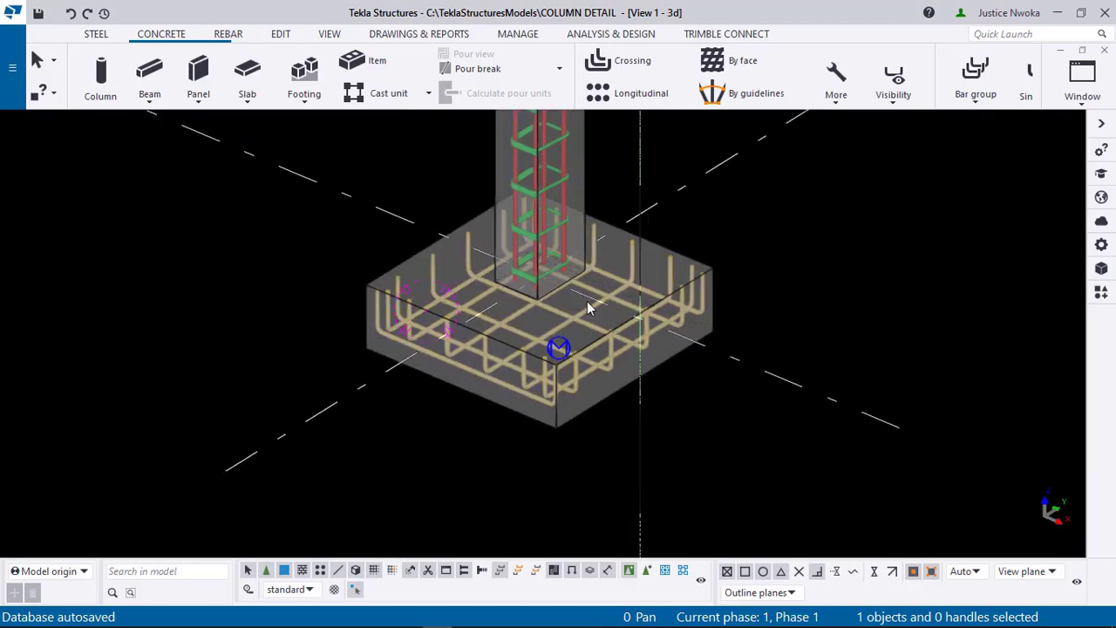
middle_drag(607, 319, 728, 338)
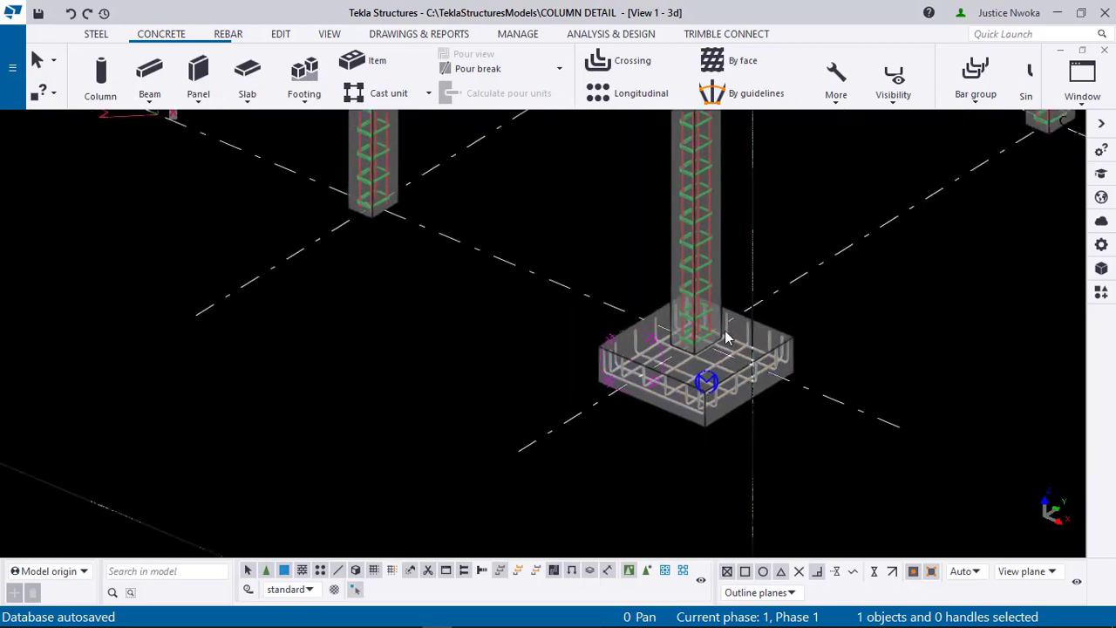
scroll(702, 355, up, 2)
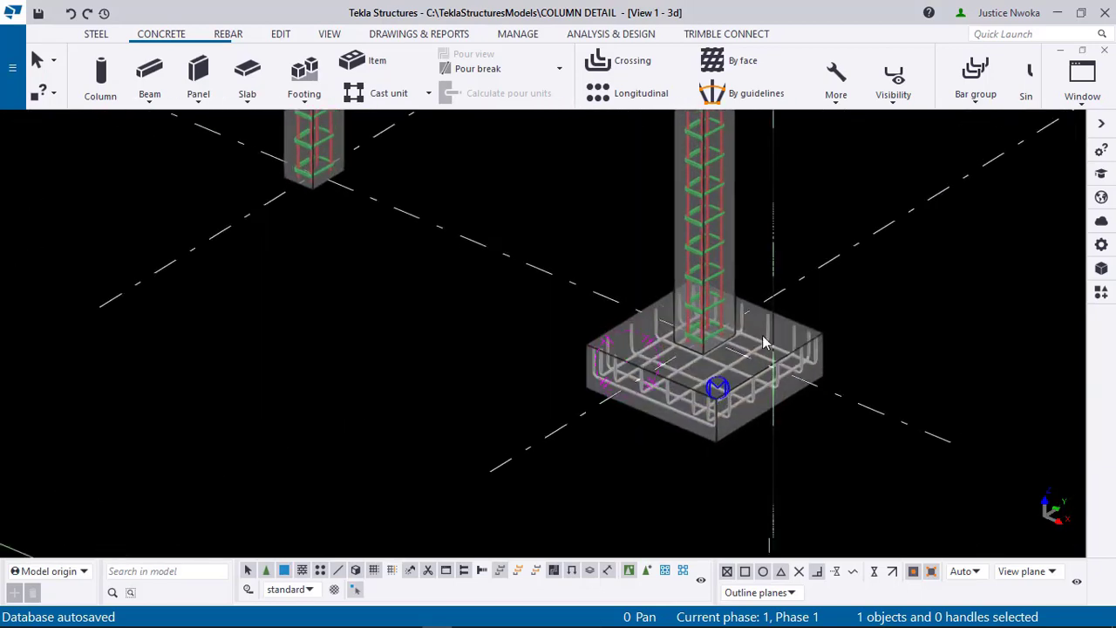
scroll(751, 336, down, 2)
scroll(750, 365, up, 5)
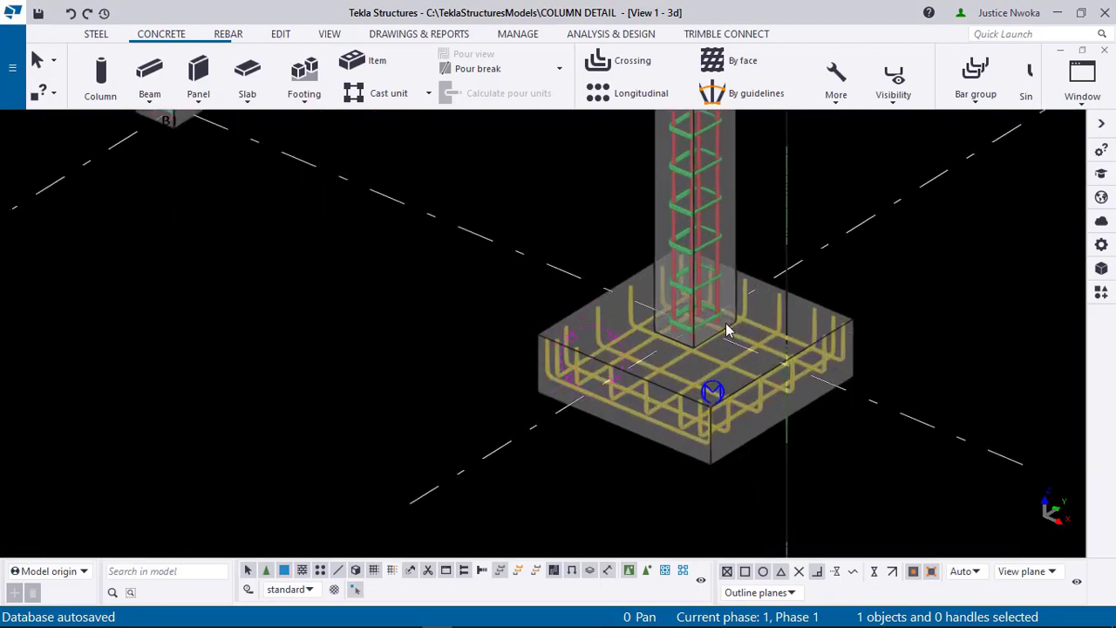
middle_drag(639, 324, 529, 297)
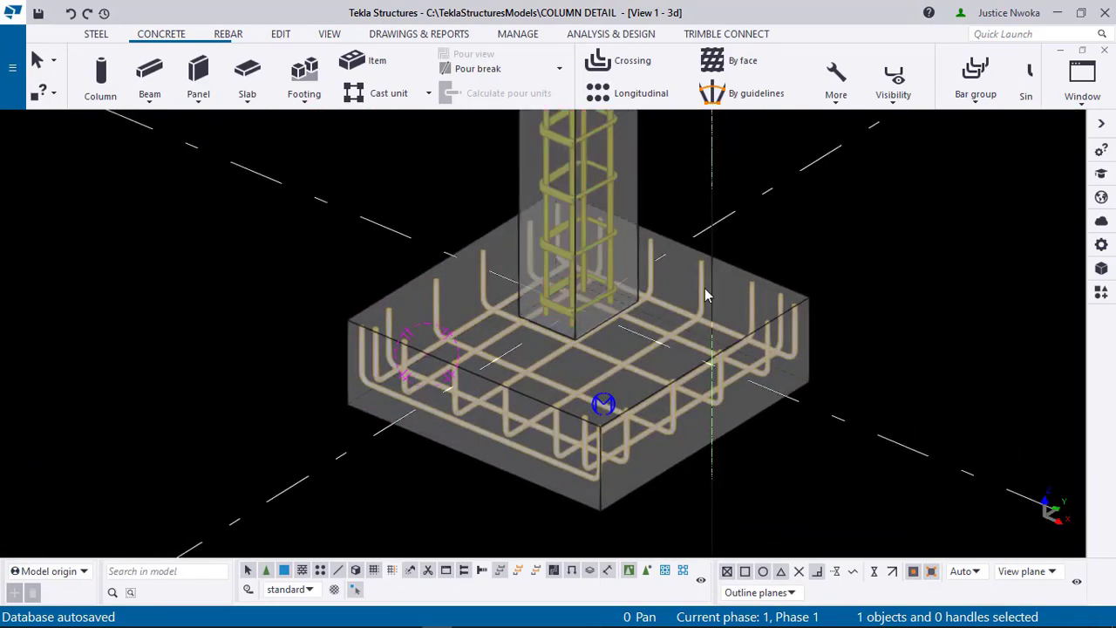
Step: Inspect the pad footing and the column above it by selecting each one, and dismiss the 3d view's contextual toolbar
click(792, 299)
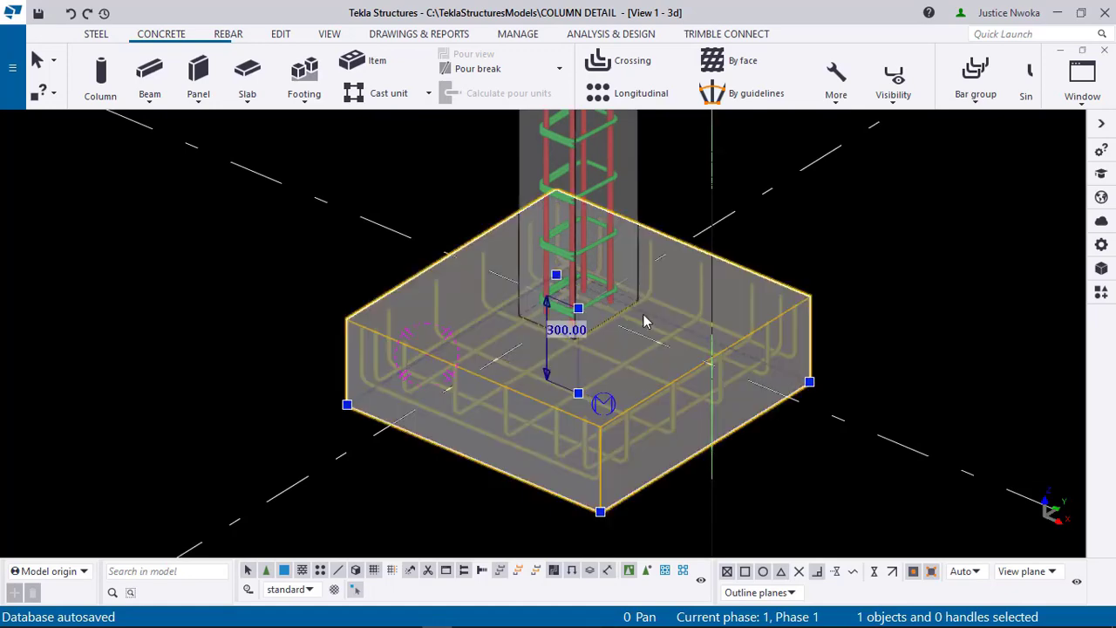
ctrl+middle_drag(796, 247, 652, 218)
click(631, 192)
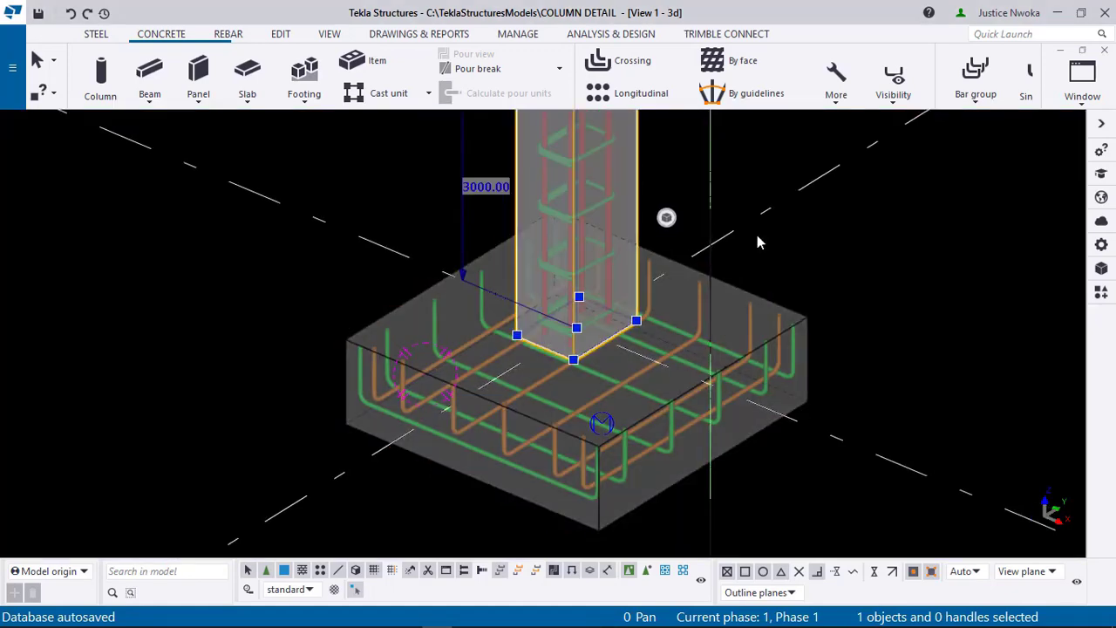
click(571, 294)
scroll(566, 353, up, 2)
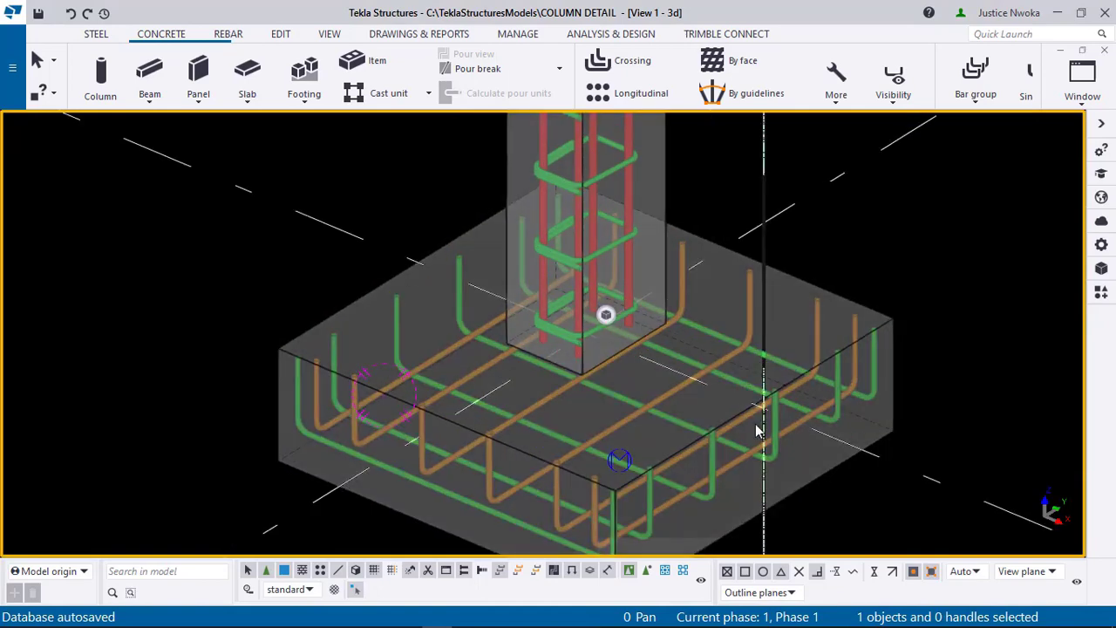
ctrl+middle_drag(757, 428, 682, 318)
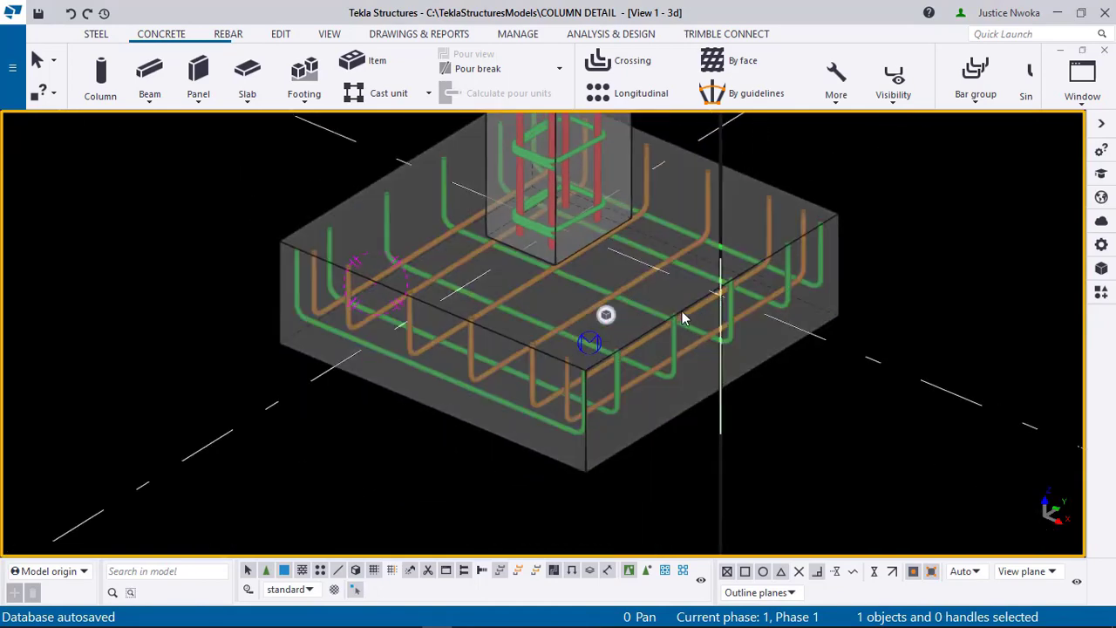
ctrl+middle_drag(624, 246, 601, 234)
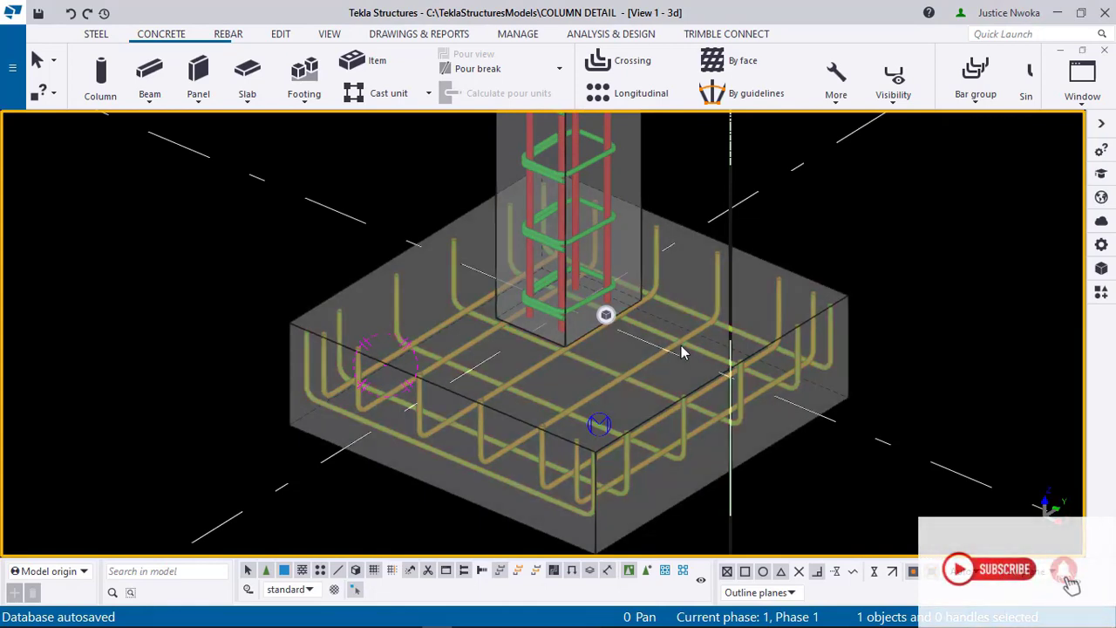
mouse_move(608, 315)
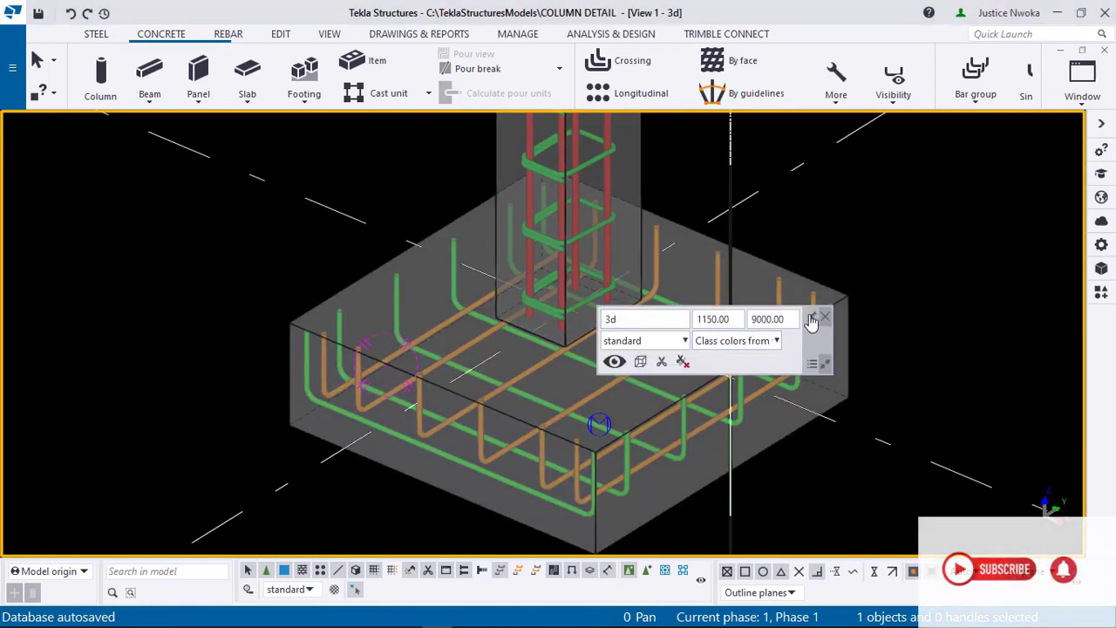
click(823, 319)
Step: Examine the junction where the column's main bars and stirrups meet the pad footing's reinforcement
middle_drag(593, 272, 604, 371)
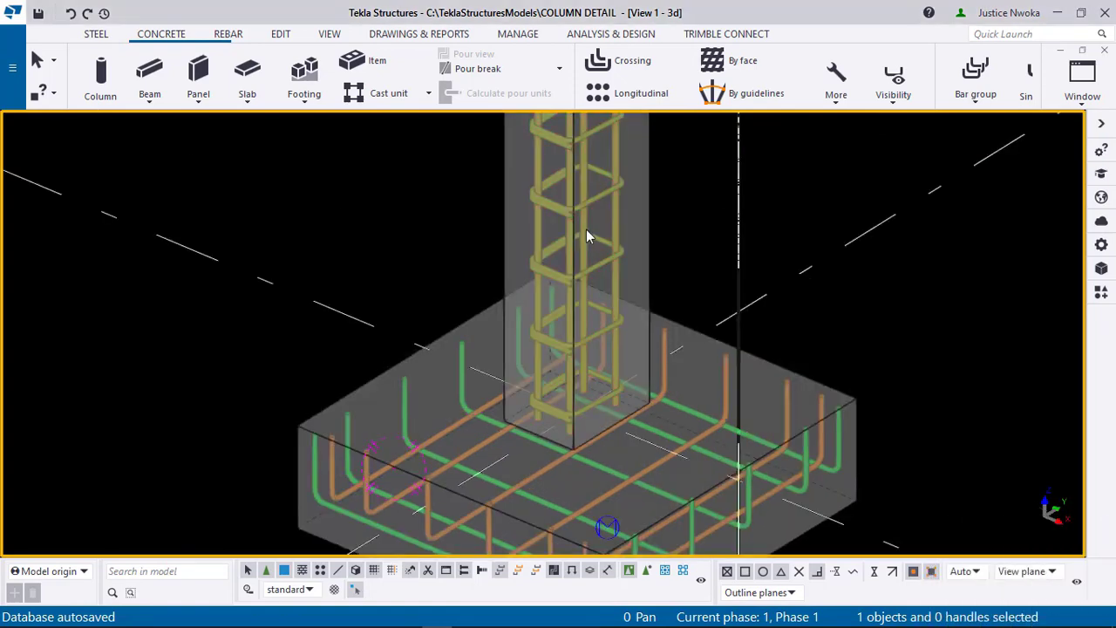
scroll(592, 202, down, 1)
middle_drag(605, 221, 602, 273)
scroll(633, 210, down, 1)
scroll(614, 211, down, 1)
scroll(592, 241, down, 1)
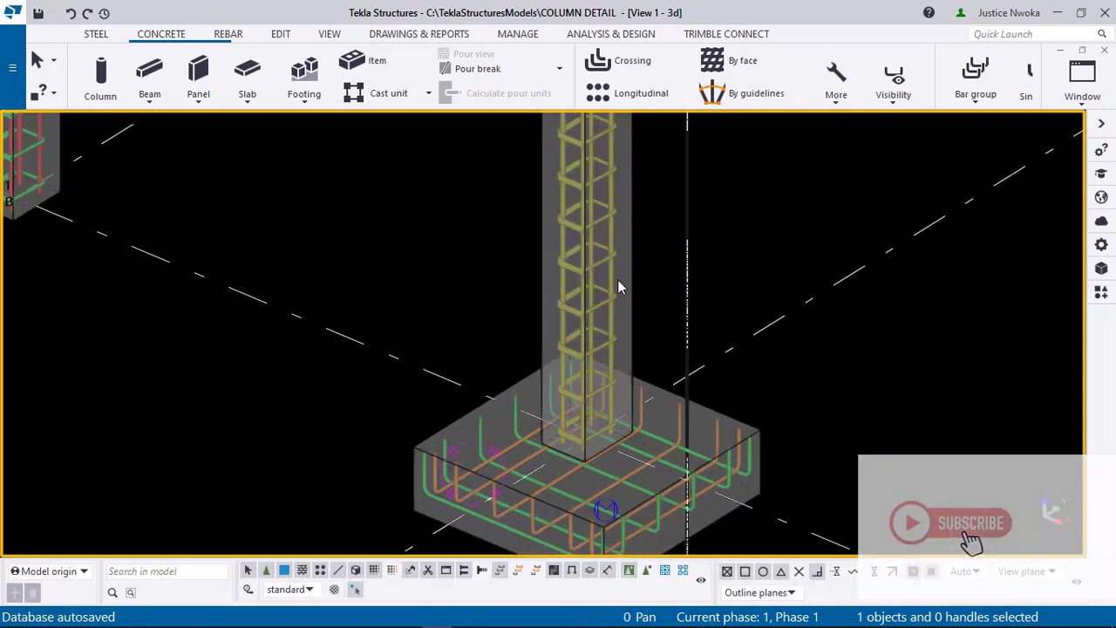
scroll(602, 449, up, 1)
scroll(600, 458, up, 2)
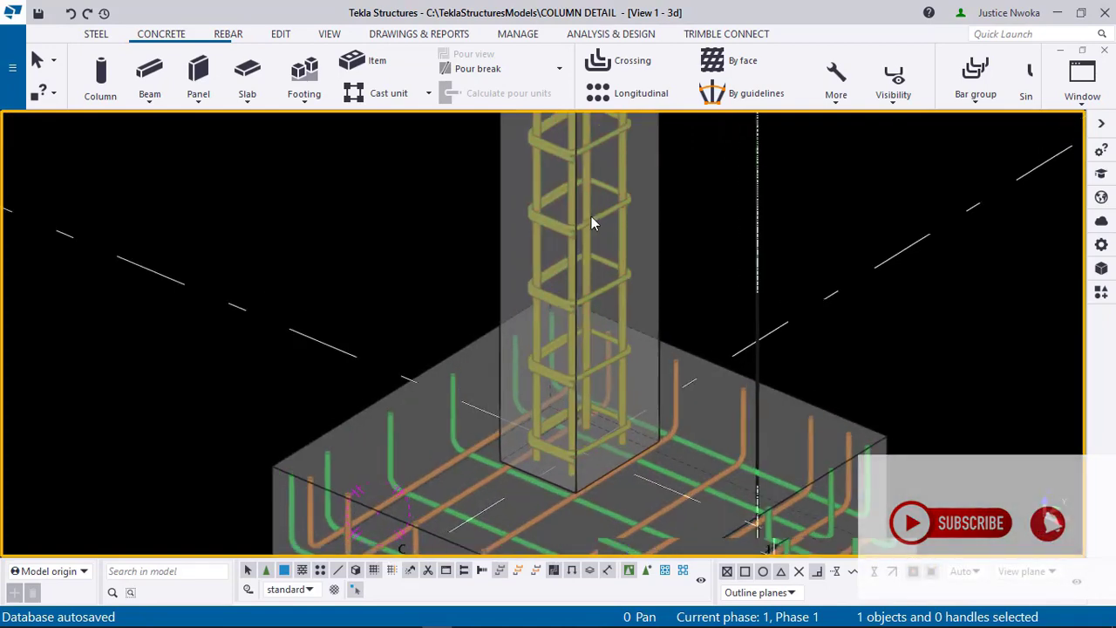
scroll(591, 218, down, 2)
scroll(578, 249, down, 1)
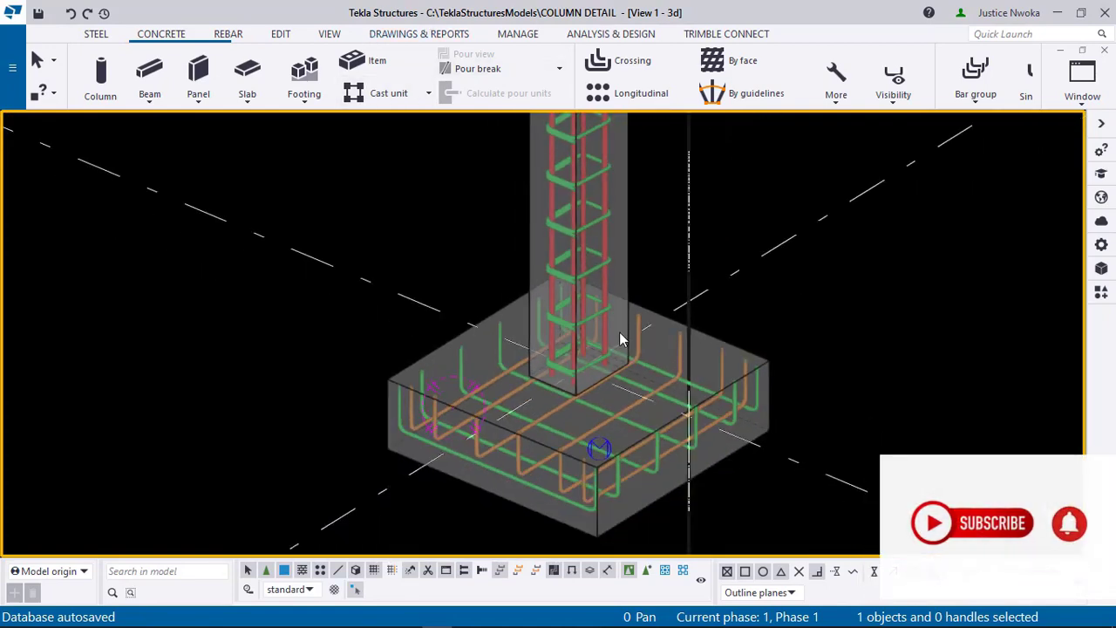
scroll(598, 375, up, 2)
scroll(567, 370, up, 2)
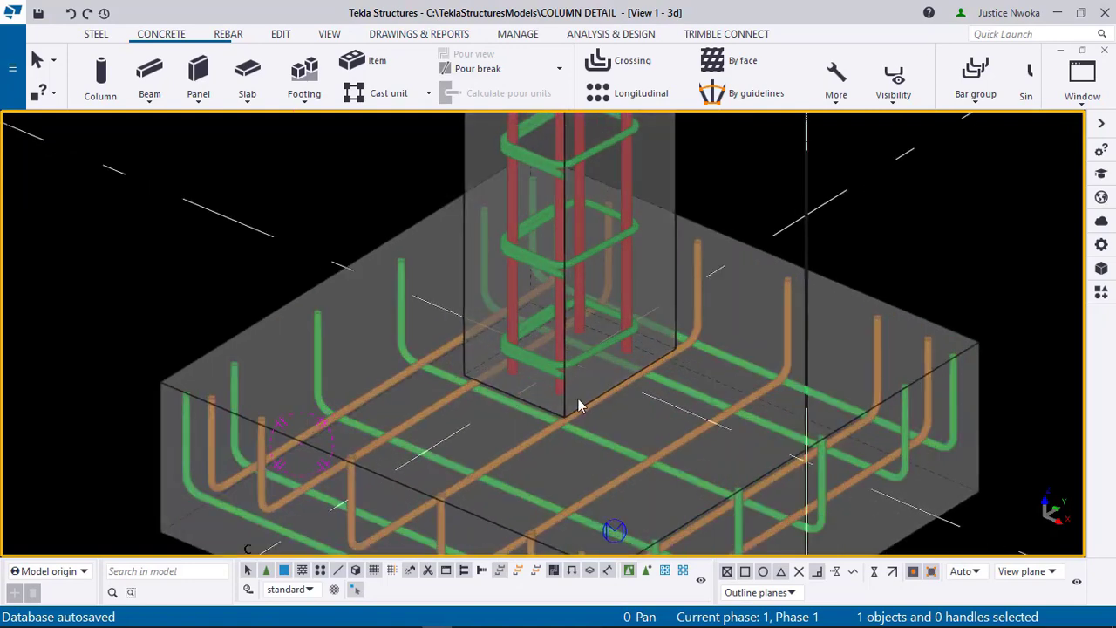
scroll(575, 366, down, 3)
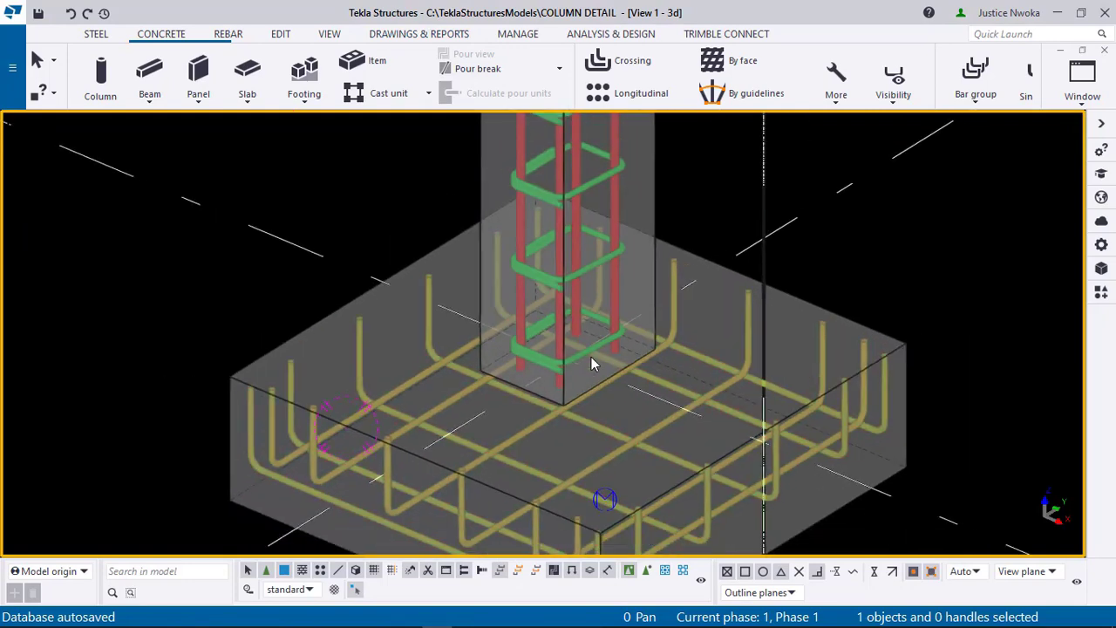
middle_drag(599, 352, 533, 267)
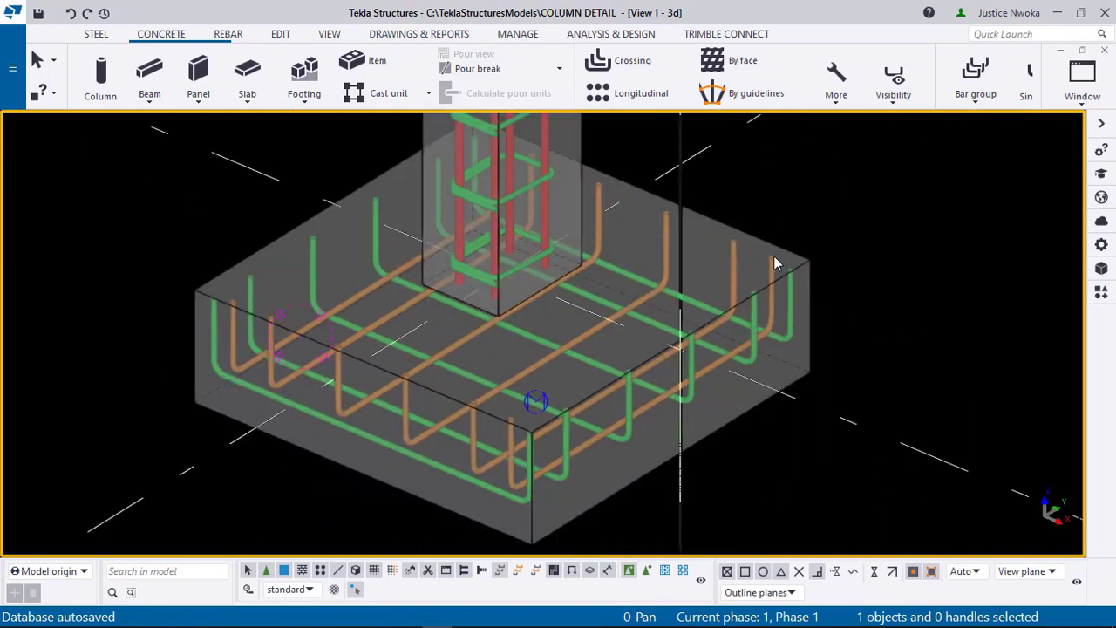
Step: Find the Starter bars for footing (87) component by searching the applications and components catalog for "pad" and for "87"
click(807, 269)
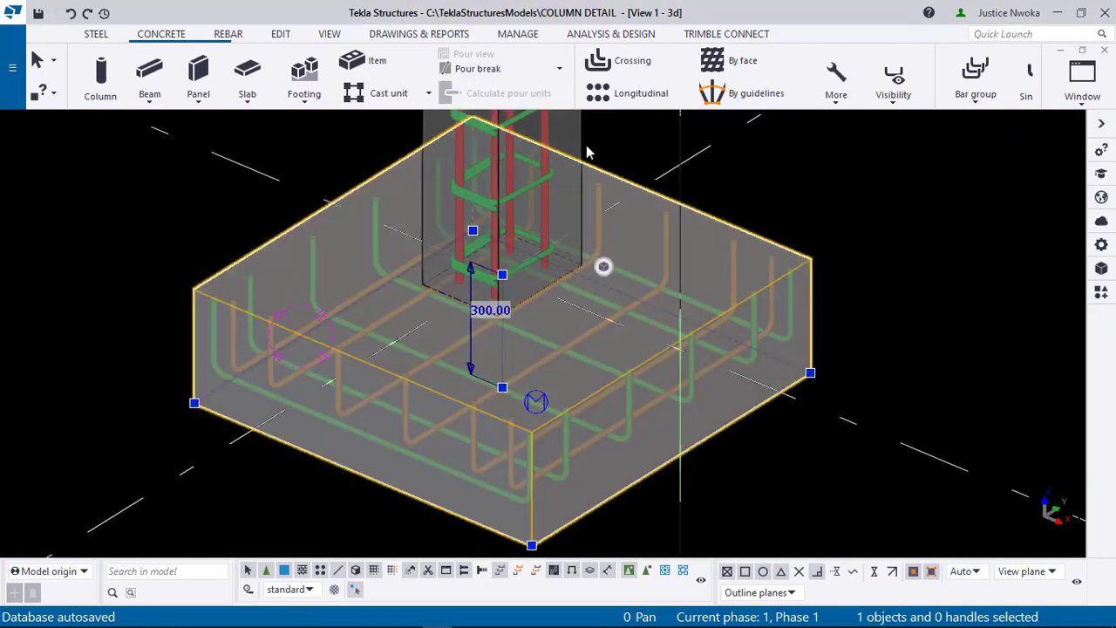
click(1078, 236)
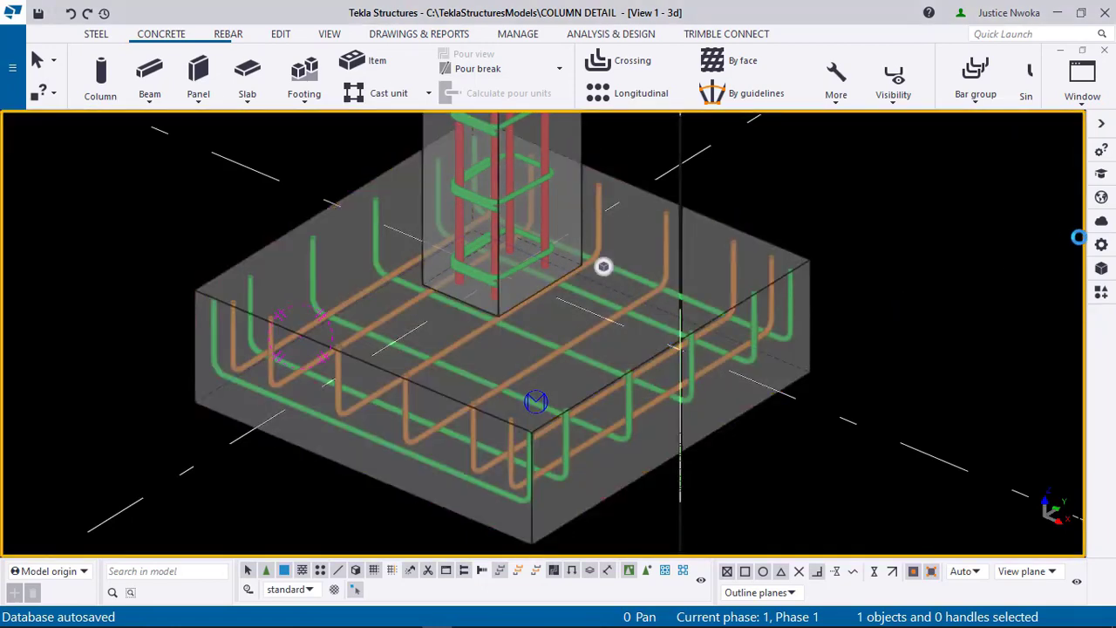
click(1101, 293)
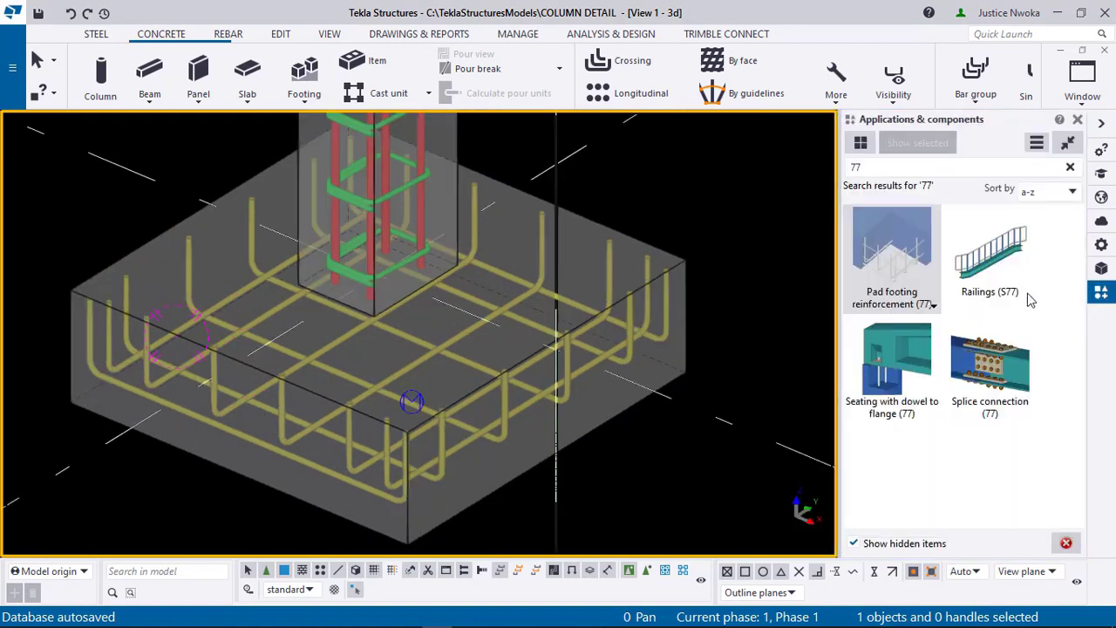
click(855, 168)
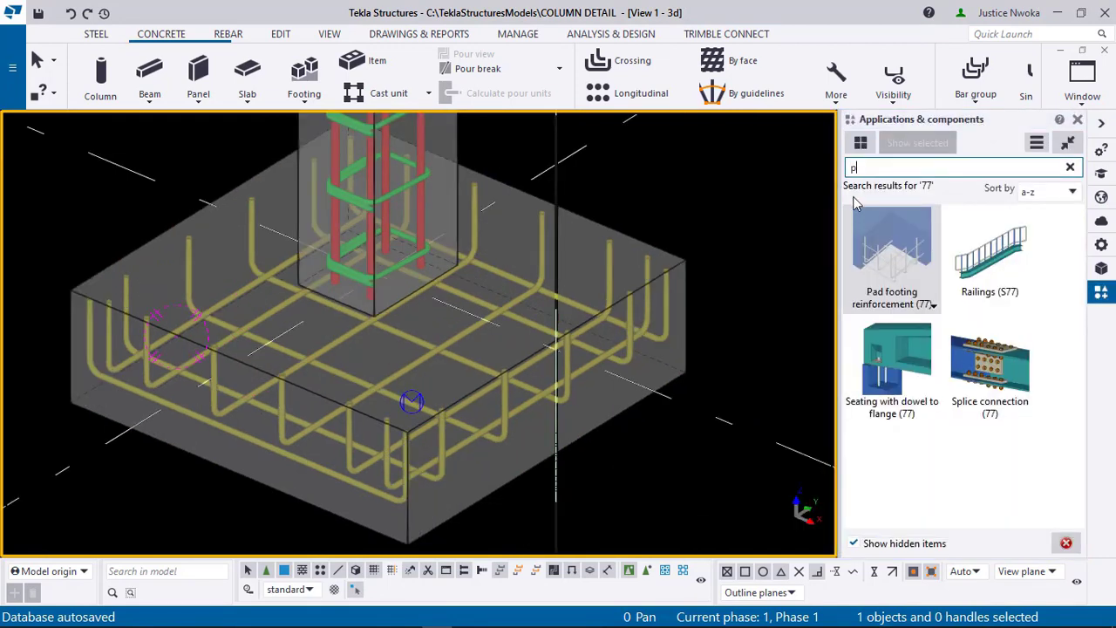
text(pad)
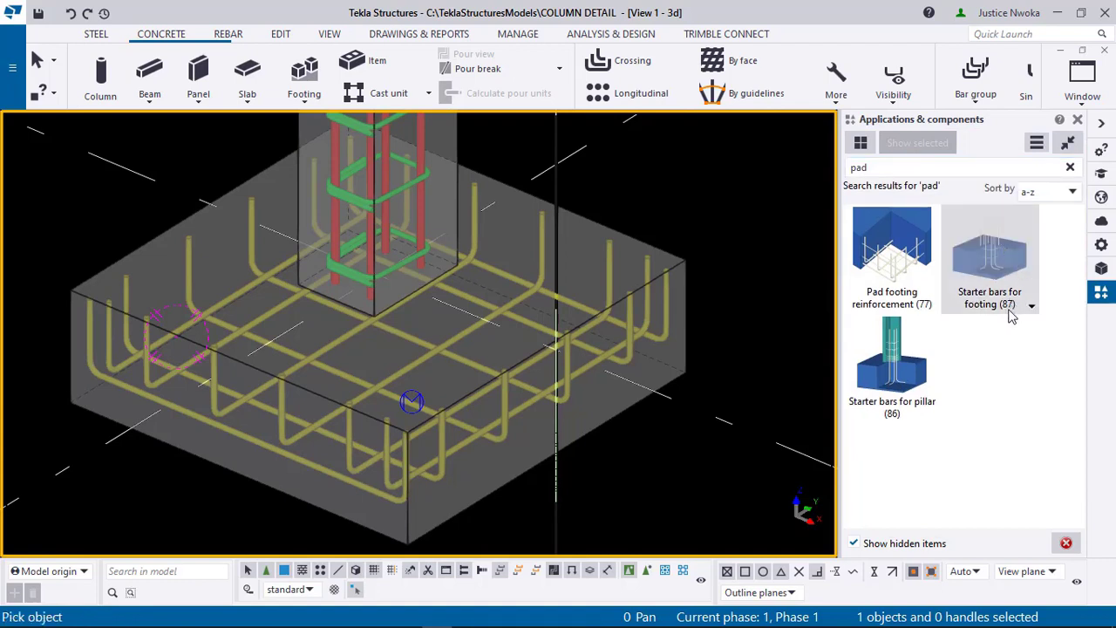
drag(921, 172, 841, 174)
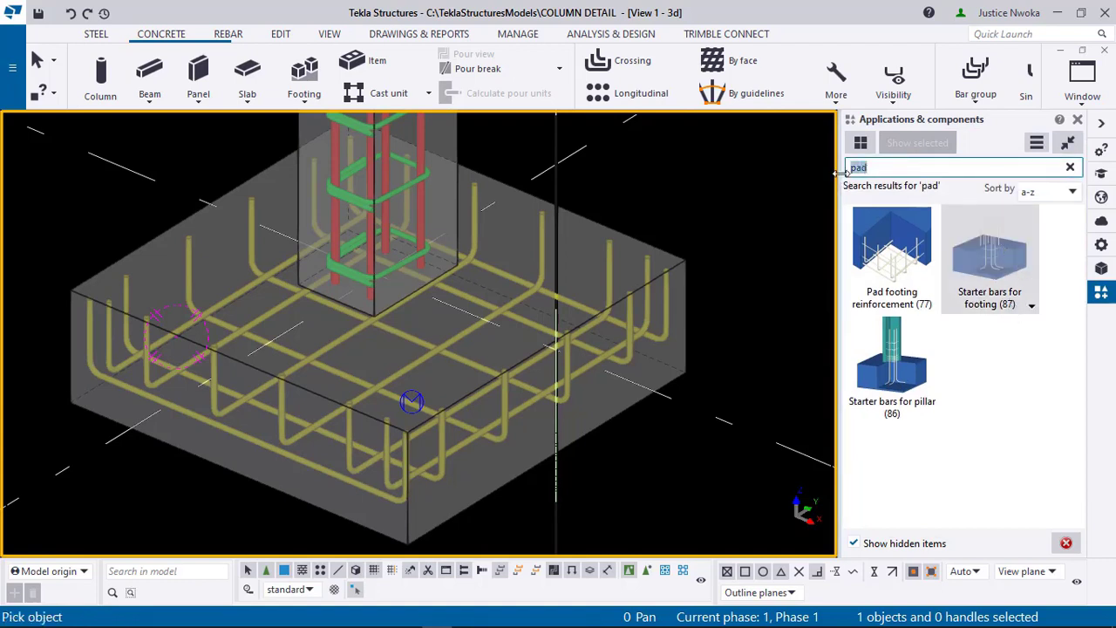
text(87)
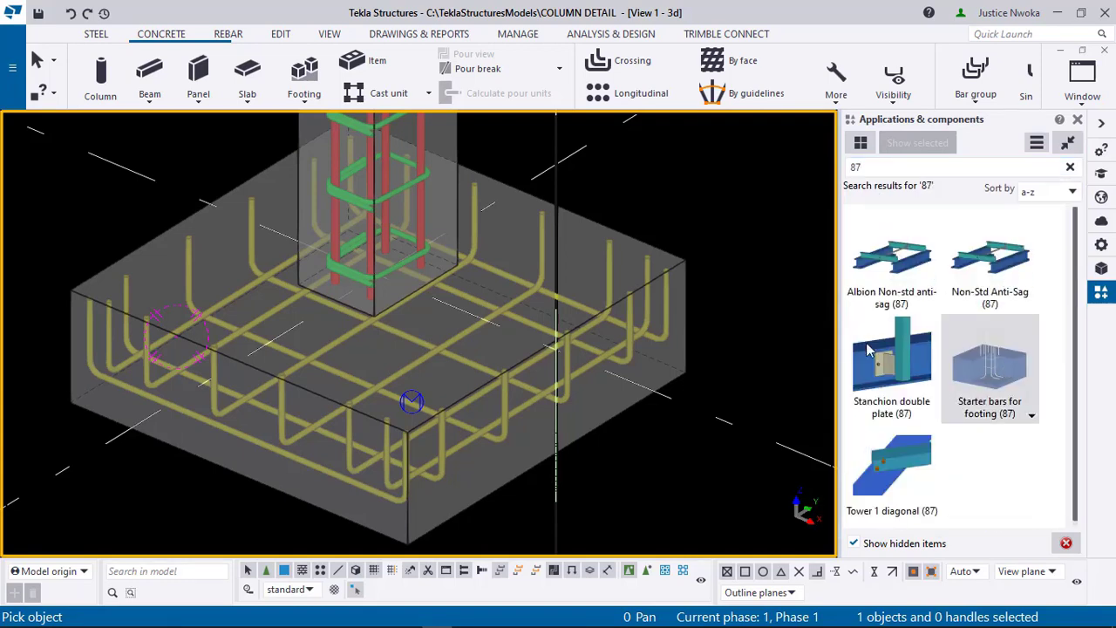
Step: Apply the Starter bars for footing (87) component to the pad footing beneath the column, end the command and clear the selection
scroll(689, 366, down, 4)
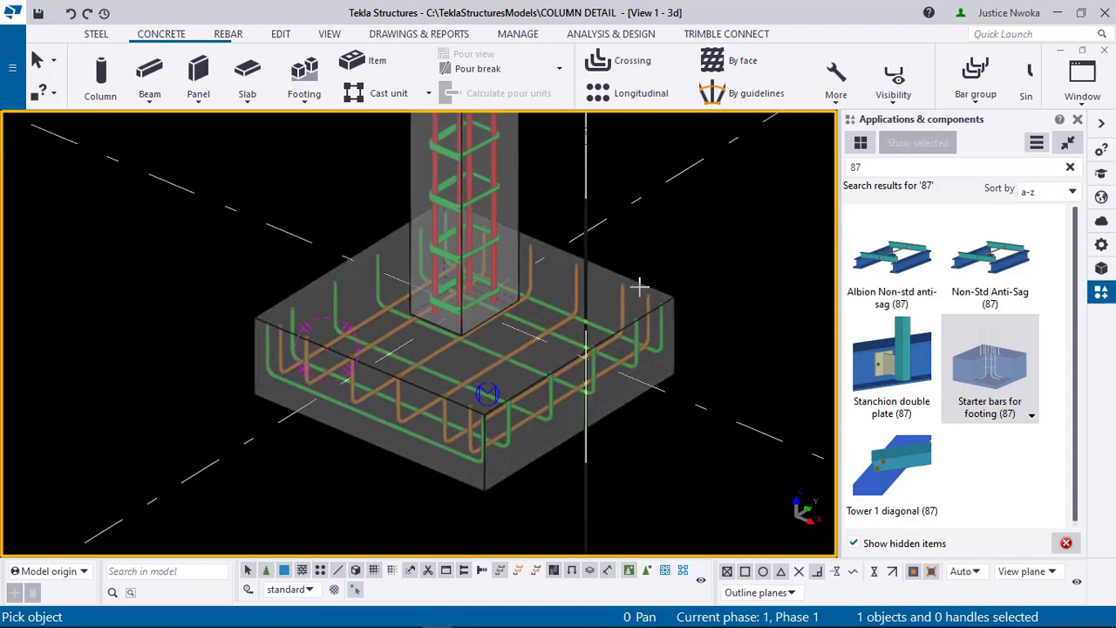
click(1077, 122)
scroll(596, 373, up, 5)
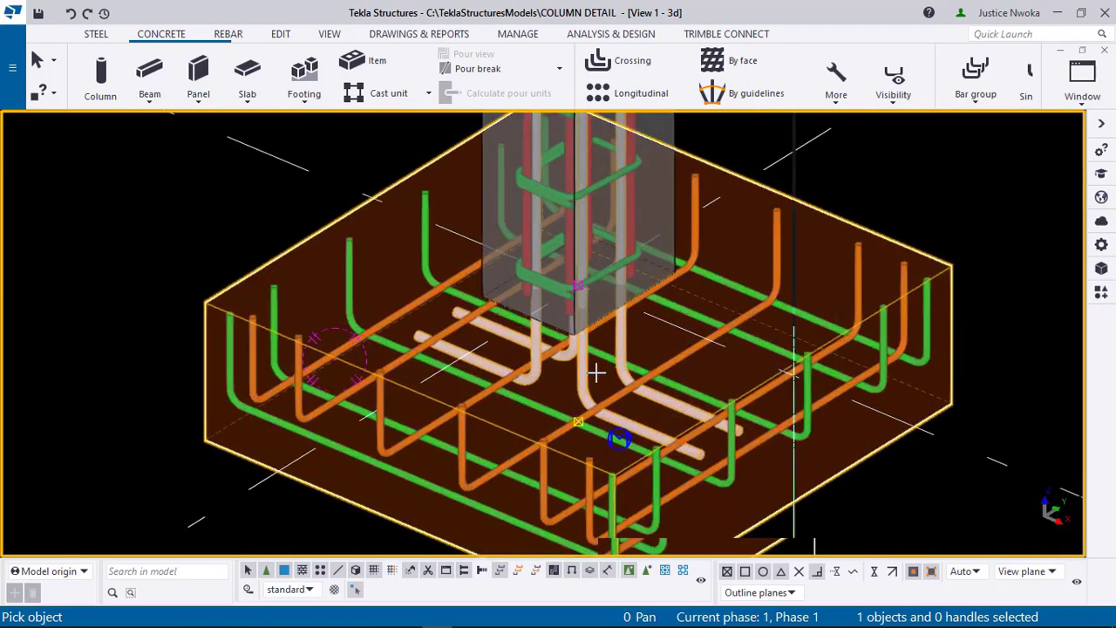
scroll(621, 335, down, 3)
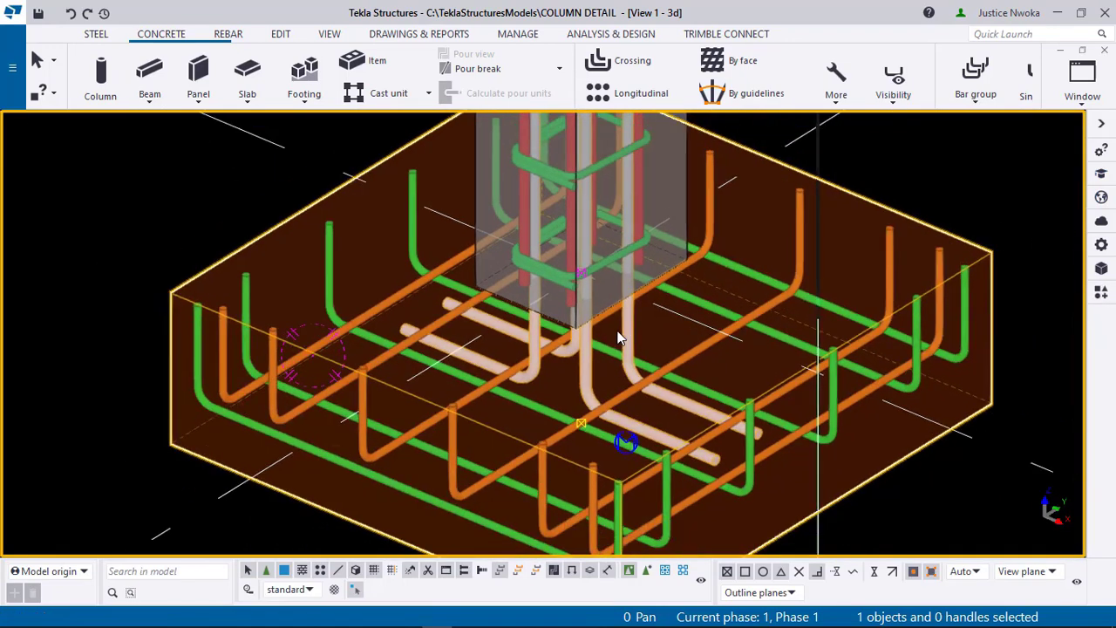
right_click(944, 170)
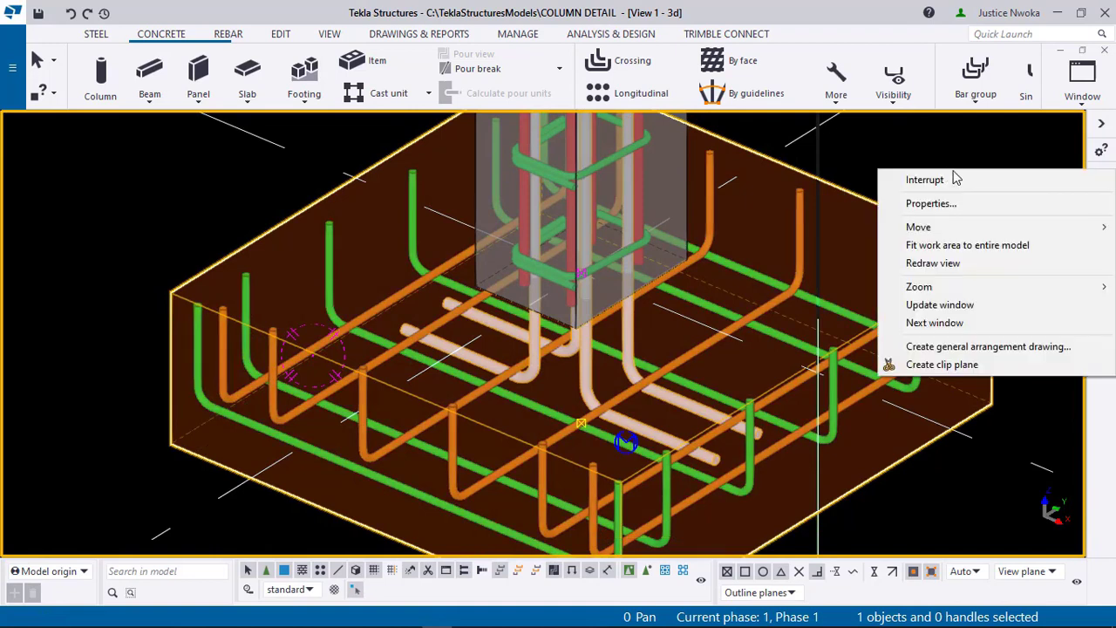
click(949, 181)
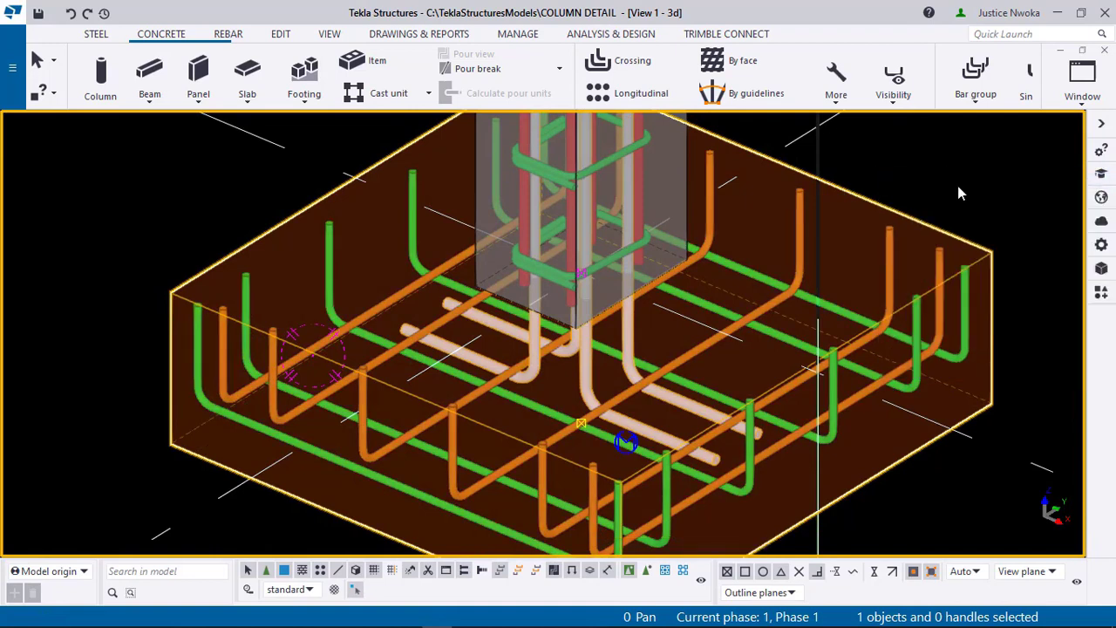
click(1007, 232)
Step: Examine the starter bars where they rise from the pad footing into the column, and open their Starter bars for footing (87) settings
scroll(629, 318, up, 1)
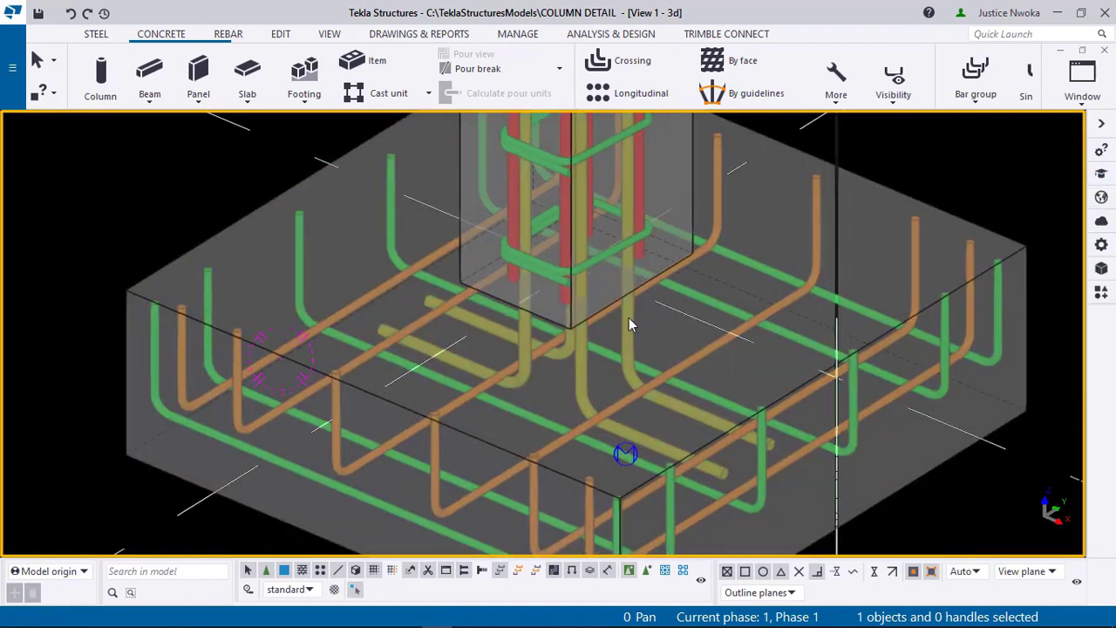
scroll(629, 319, down, 5)
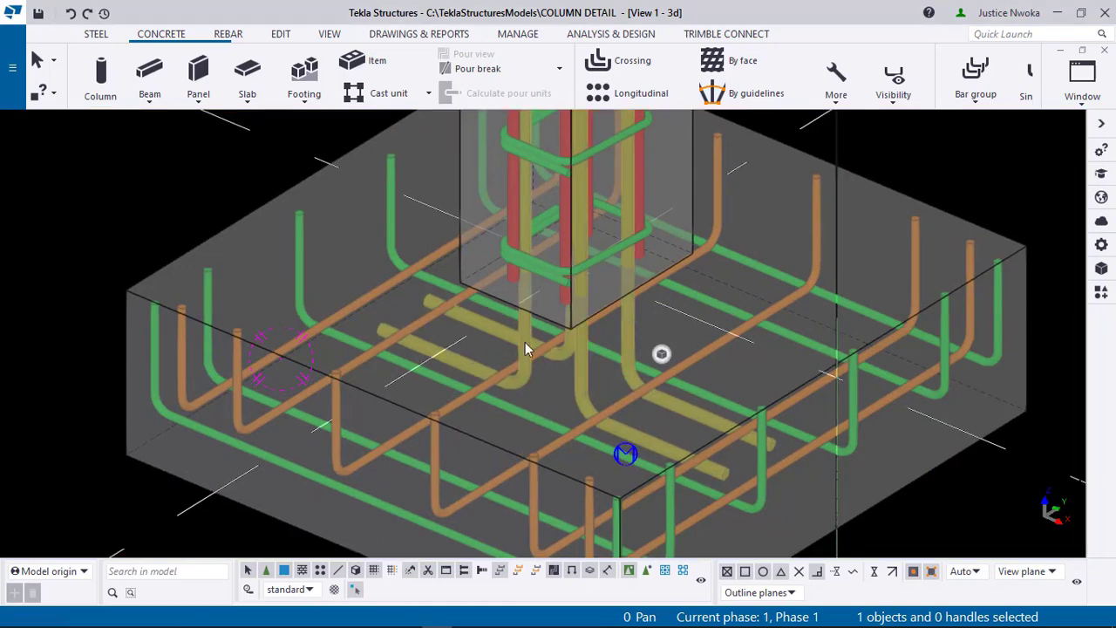
mouse_move(581, 322)
ctrl+middle_down()
mouse_move(590, 386)
mouse_move(605, 215)
ctrl+middle_up()
mouse_move(645, 307)
ctrl+middle_down()
mouse_move(712, 393)
mouse_move(720, 386)
mouse_move(660, 351)
ctrl+middle_up()
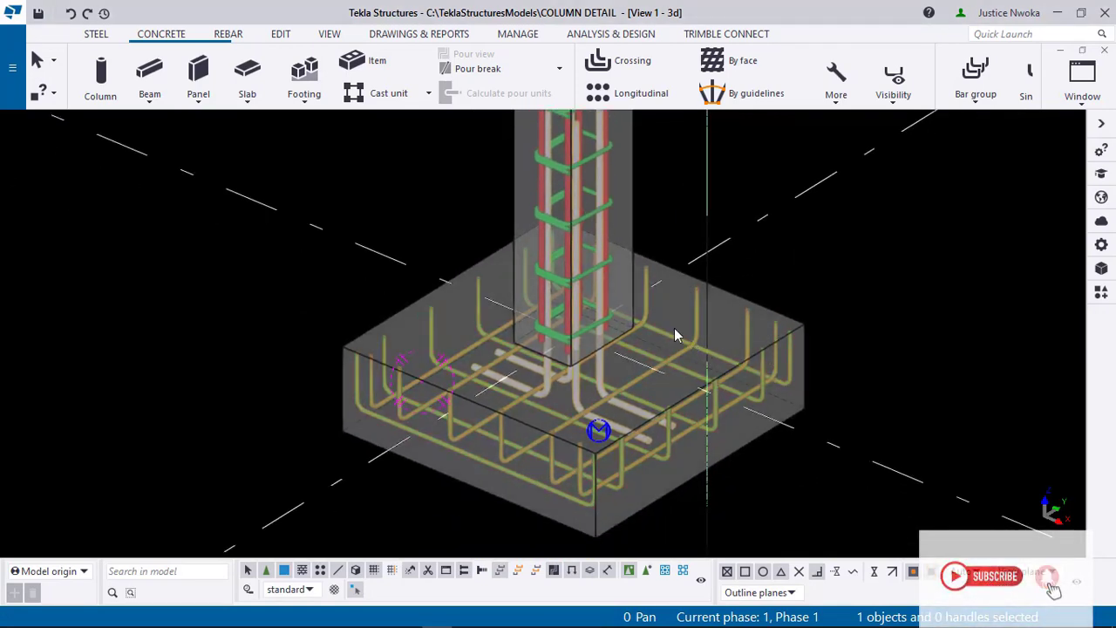
scroll(602, 330, up, 1)
scroll(598, 330, up, 1)
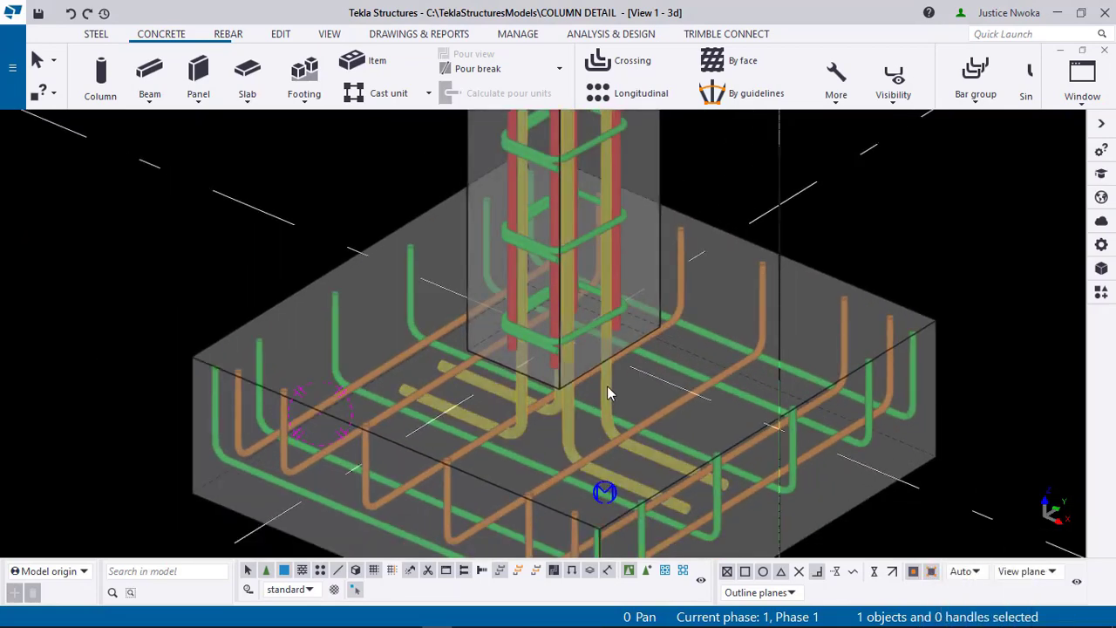
double_click(606, 386)
scroll(819, 348, down, 1)
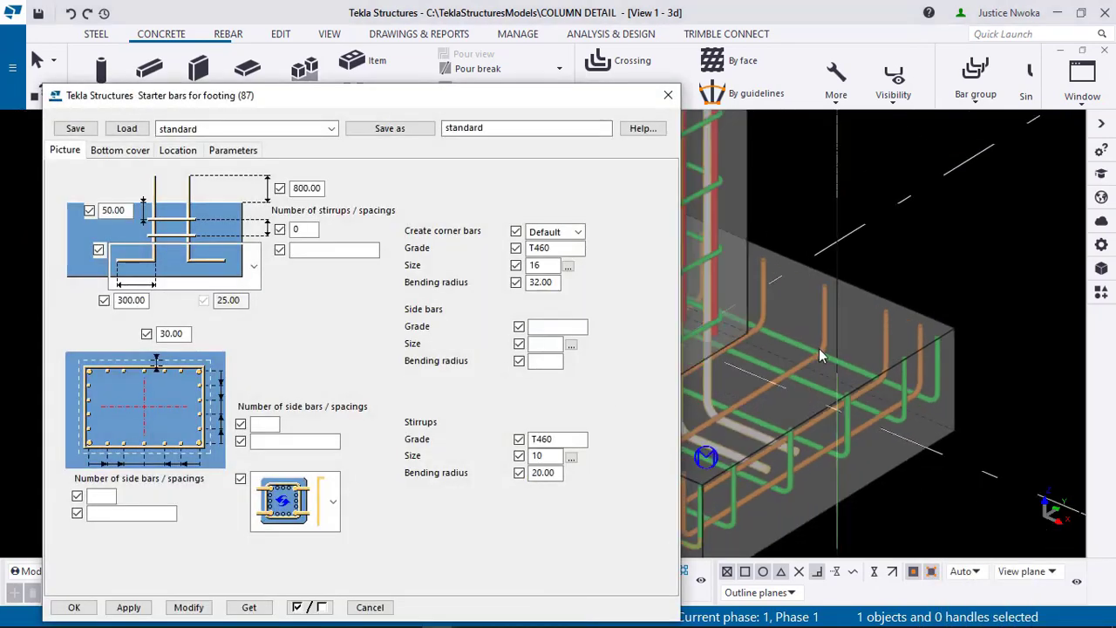
scroll(924, 349, down, 2)
scroll(889, 340, up, 2)
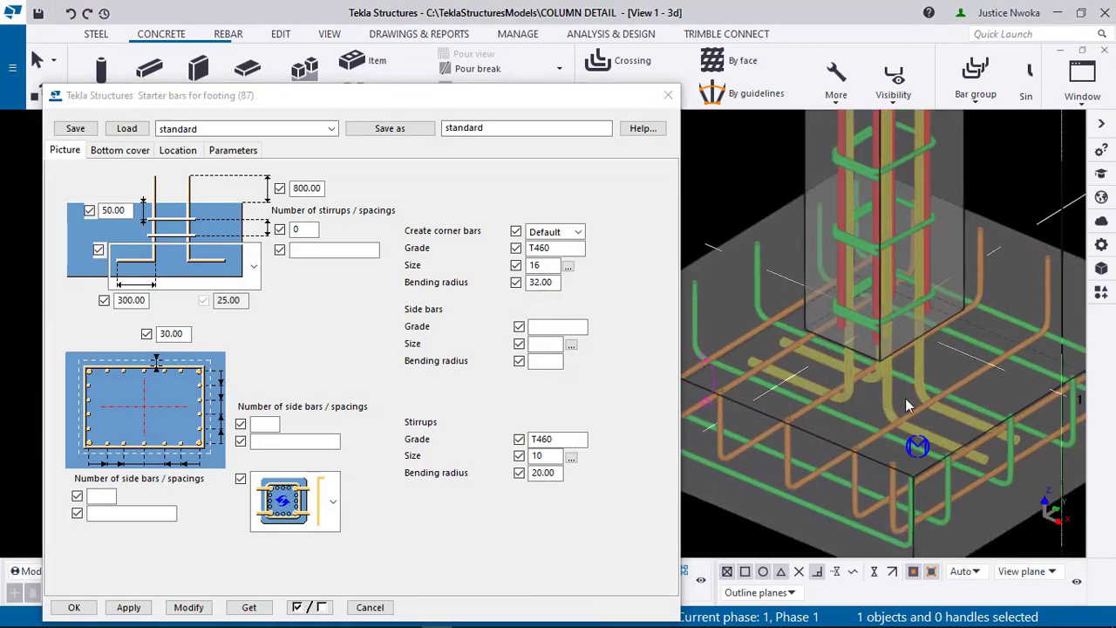
scroll(863, 300, up, 2)
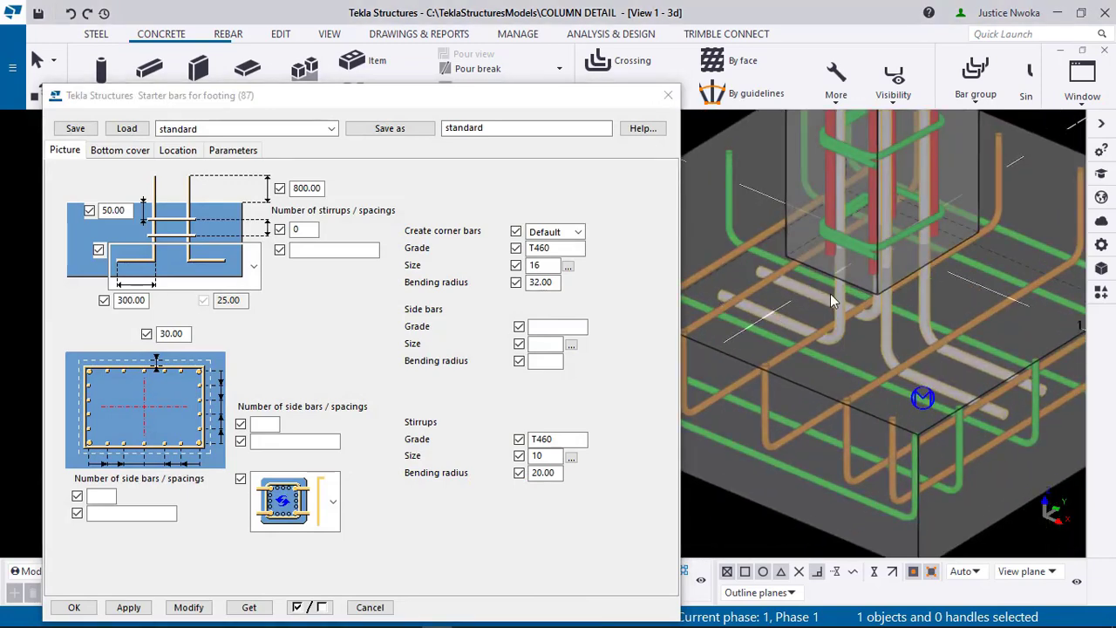
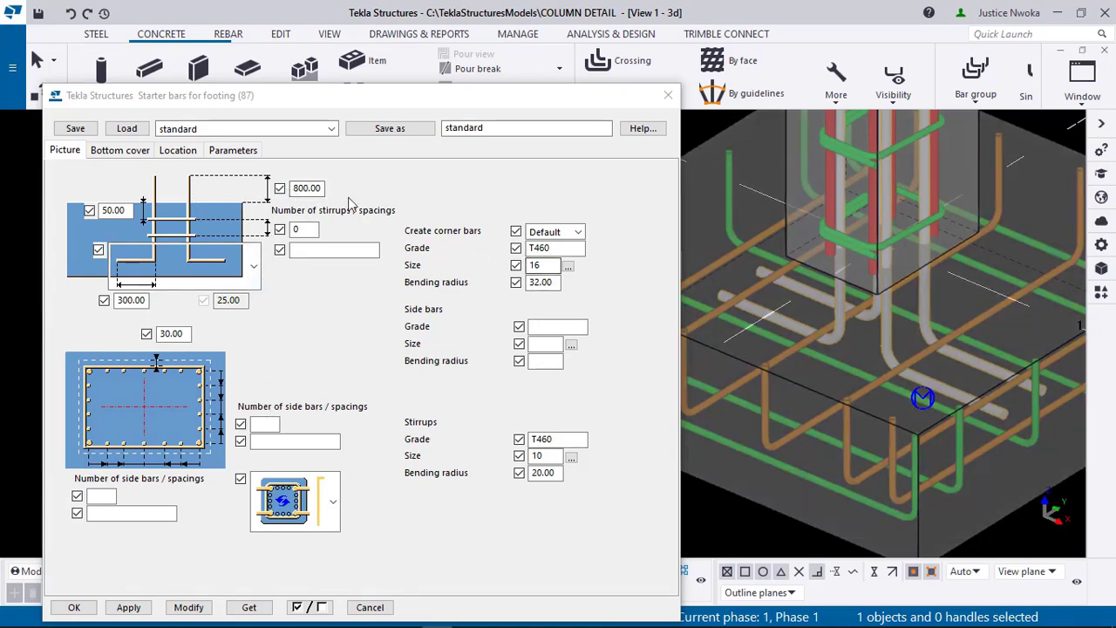
Step: Assign the T460 size 16 main bar from the rebar catalogue to the corner bars and apply it to the modelled starter bars
scroll(881, 281, down, 2)
middle_drag(881, 293, 898, 416)
mouse_move(904, 184)
middle_down()
mouse_move(912, 330)
mouse_move(928, 192)
mouse_move(915, 168)
middle_up()
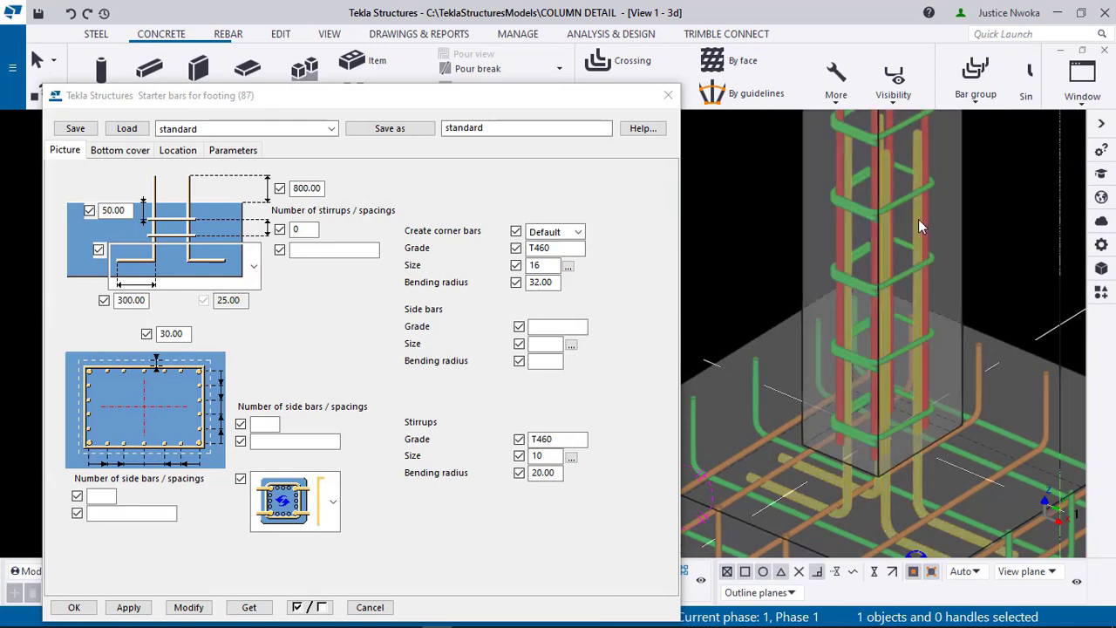
middle_drag(908, 115, 872, 202)
scroll(883, 172, up, 1)
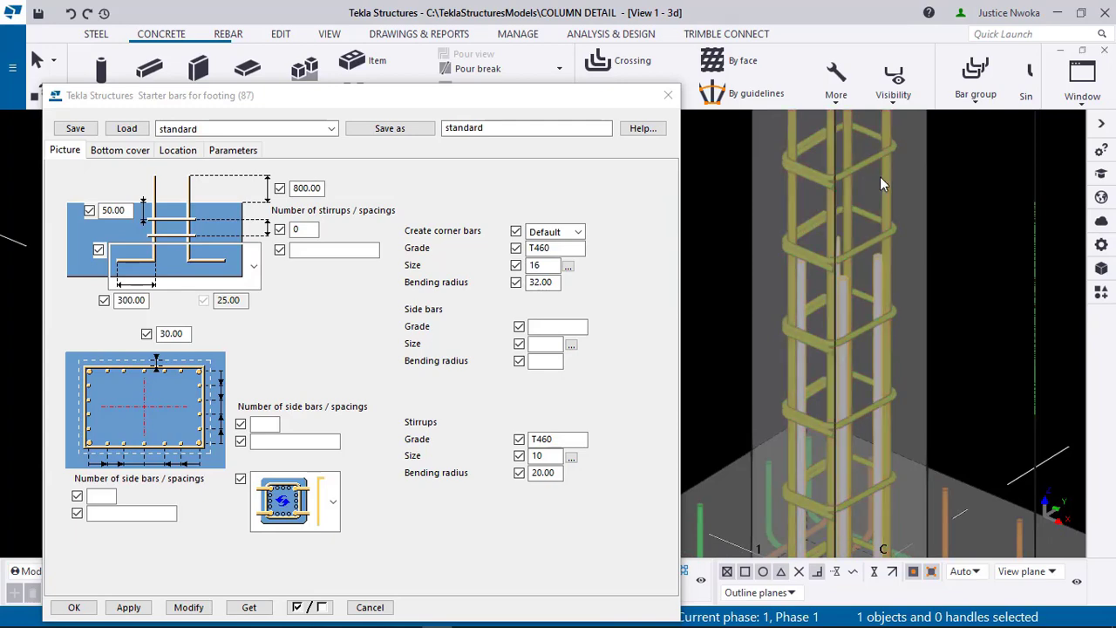
scroll(876, 183, down, 2)
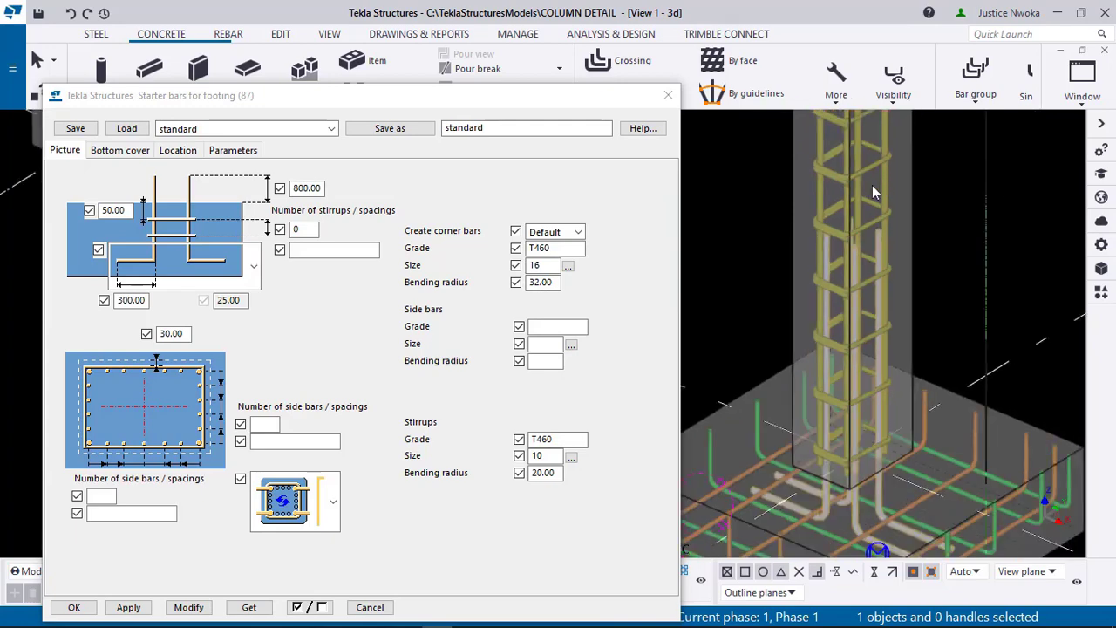
click(569, 269)
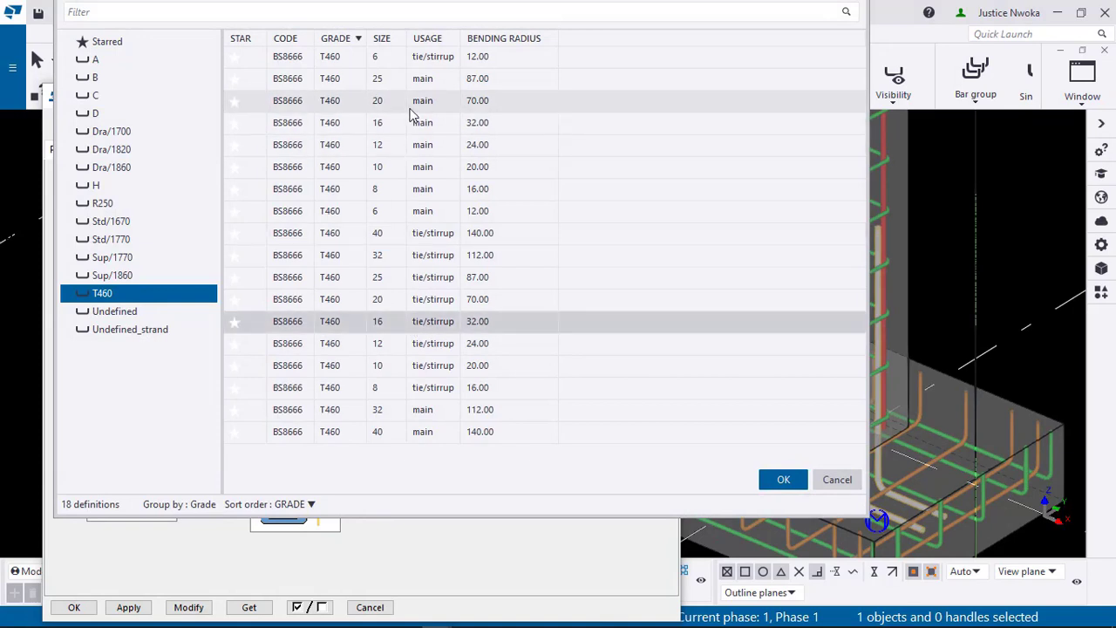
click(377, 128)
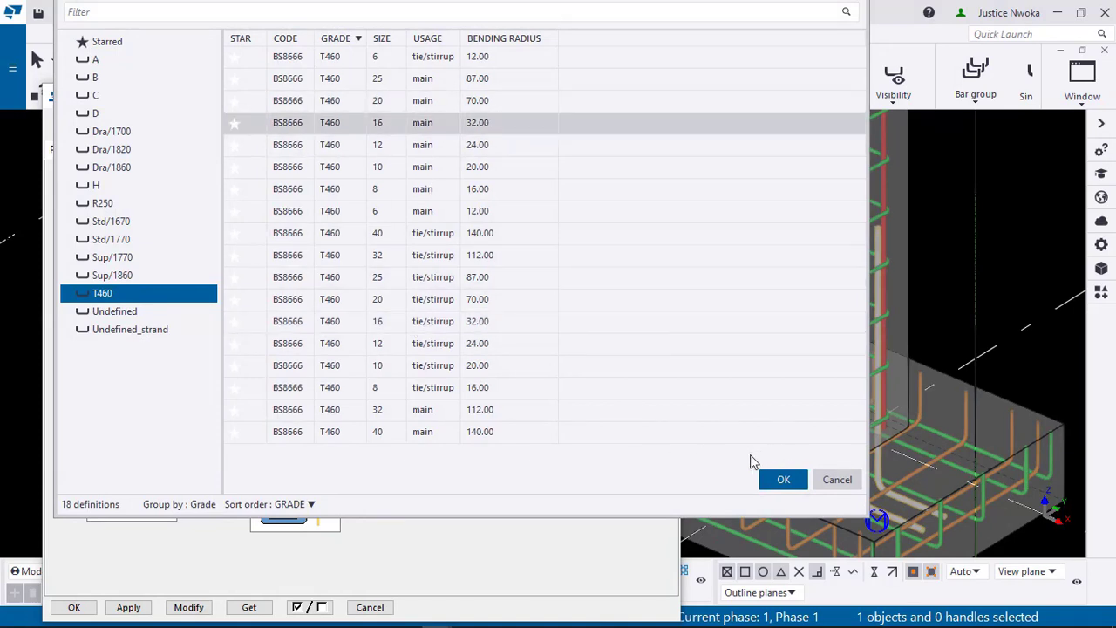
click(779, 481)
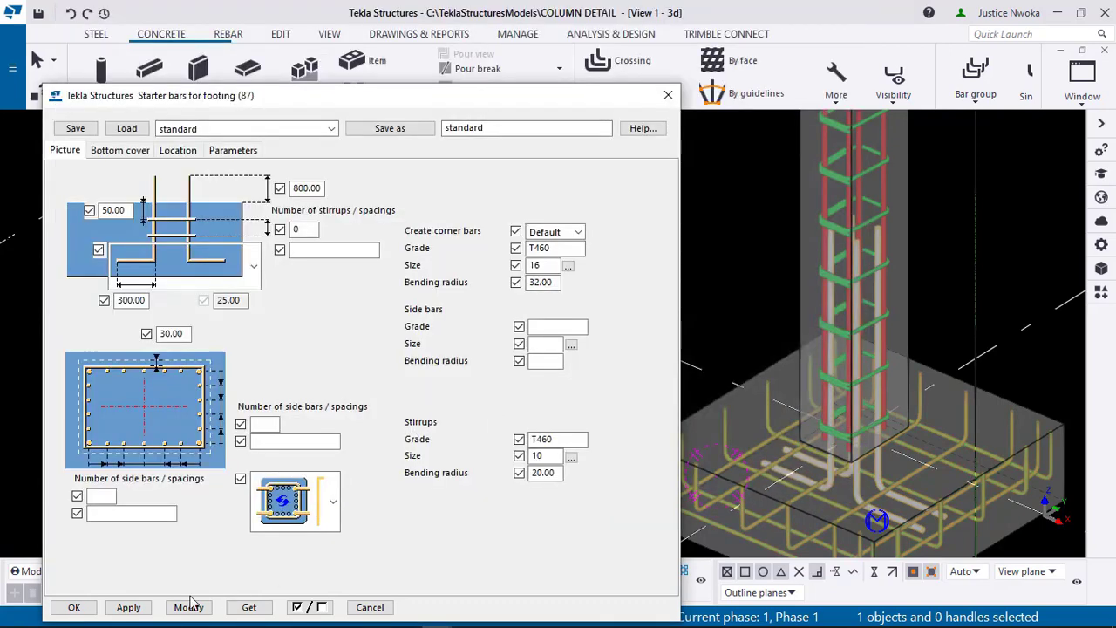
click(188, 606)
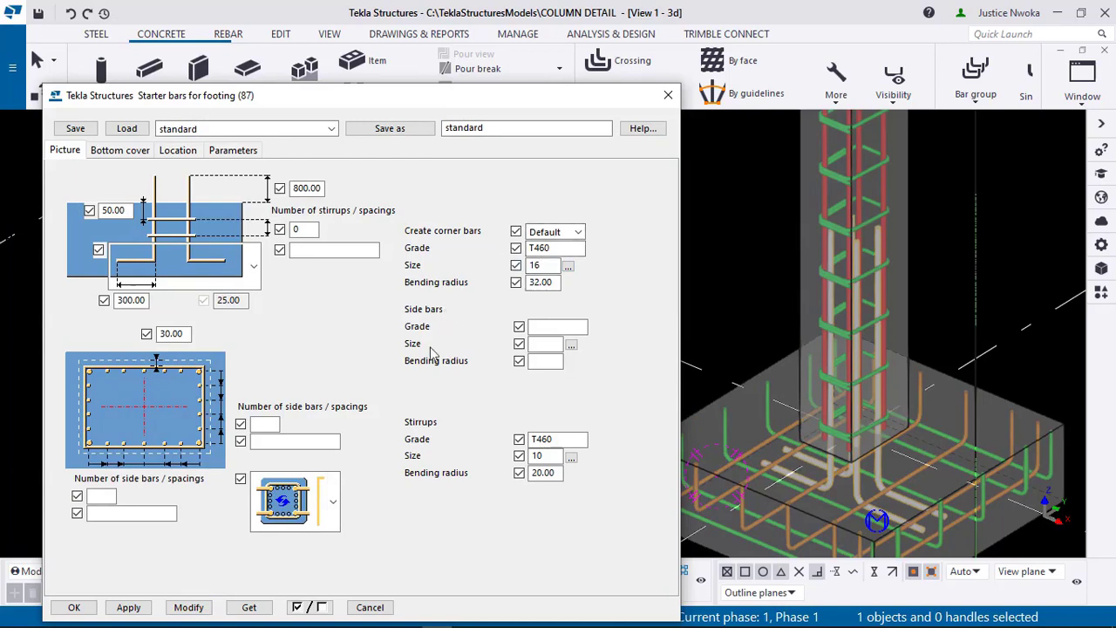
Step: Switch to Calculator and multiply 50 by the bar size 16 to work out the starter bars' lap length
drag(322, 188, 303, 188)
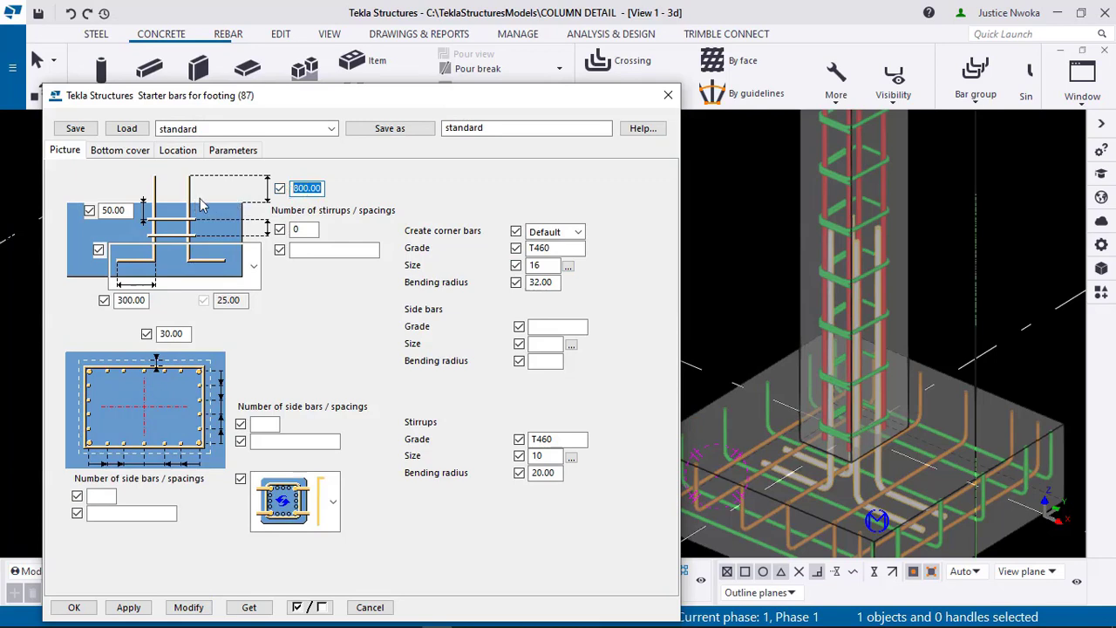
click(540, 265)
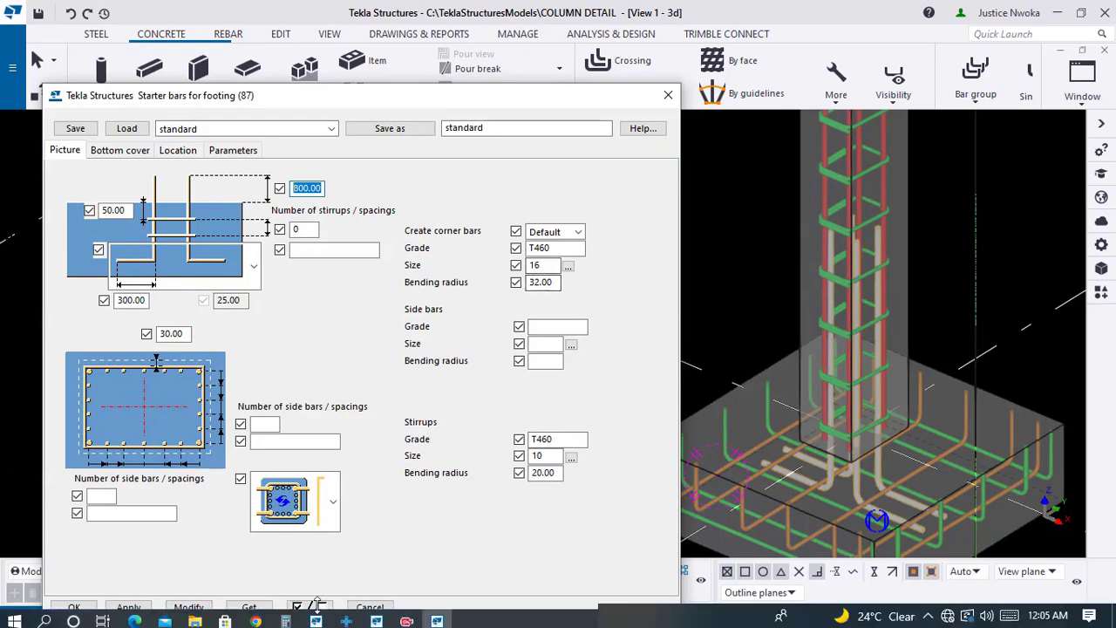
click(285, 615)
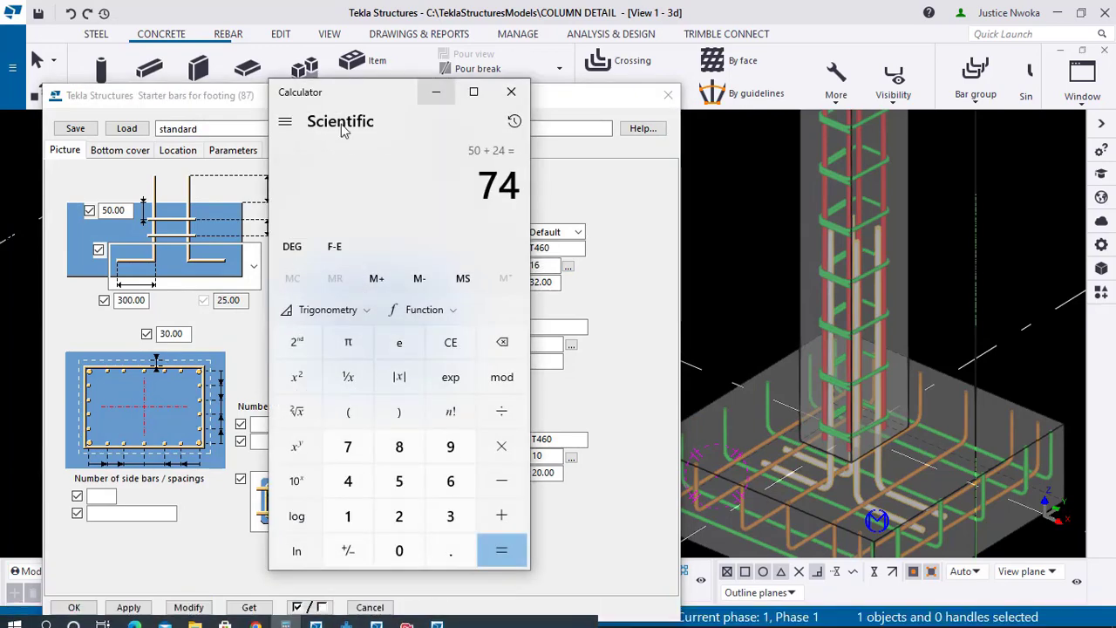
drag(332, 99, 570, 117)
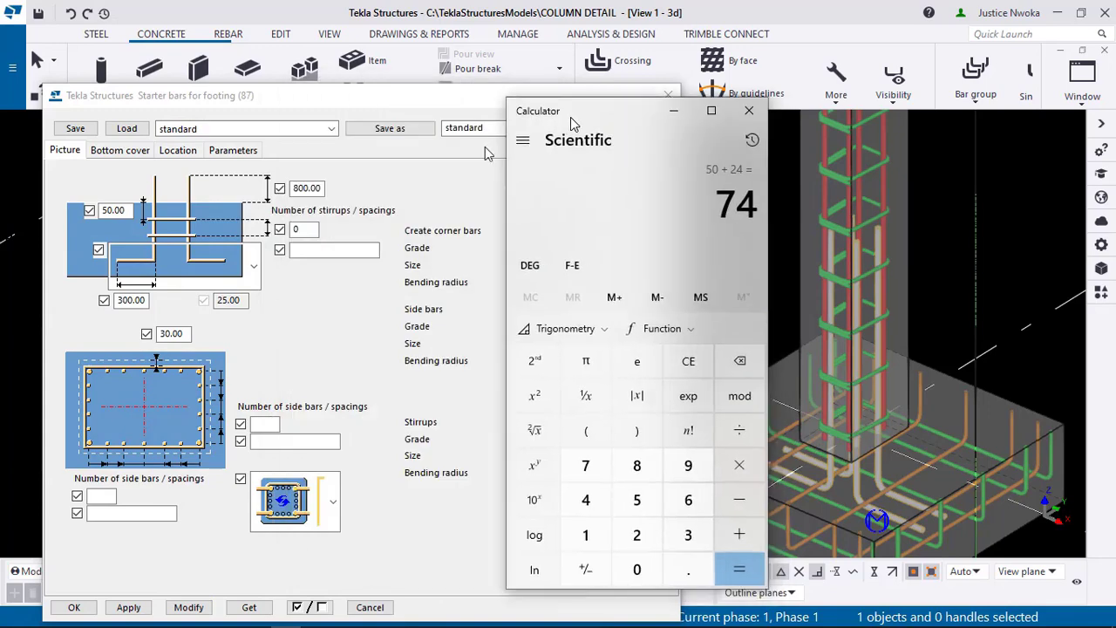
click(688, 360)
click(635, 498)
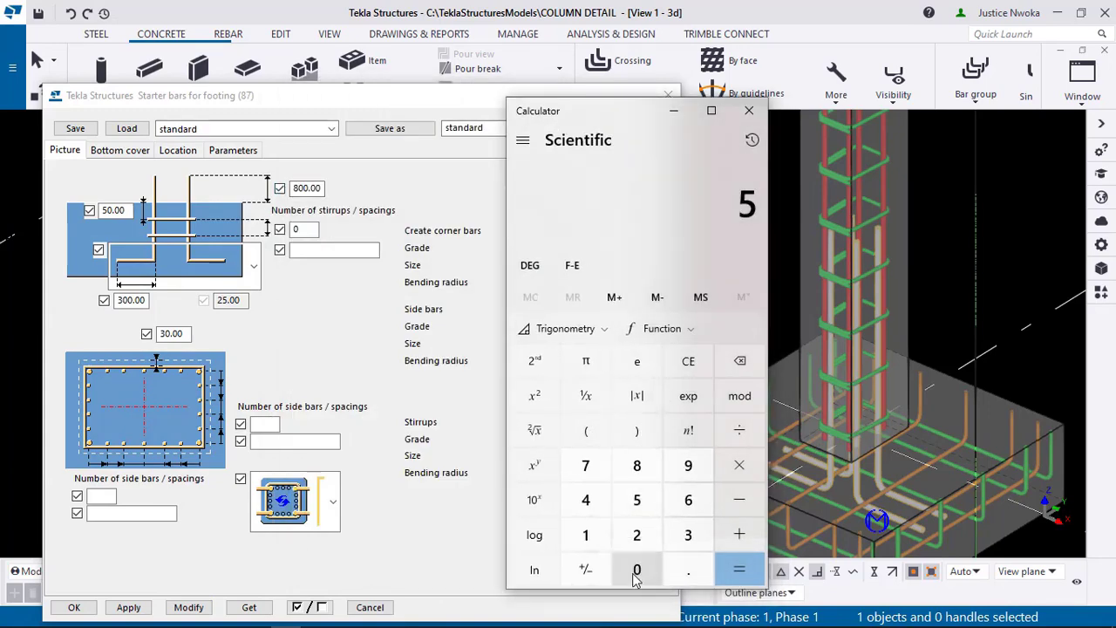
click(637, 575)
click(645, 566)
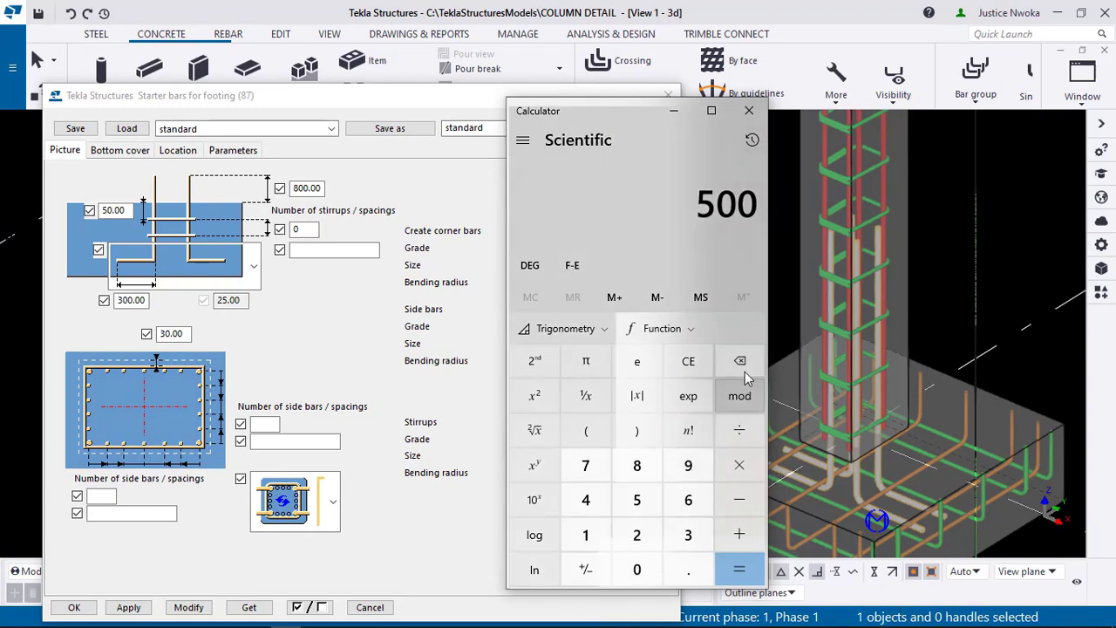
click(740, 360)
click(739, 464)
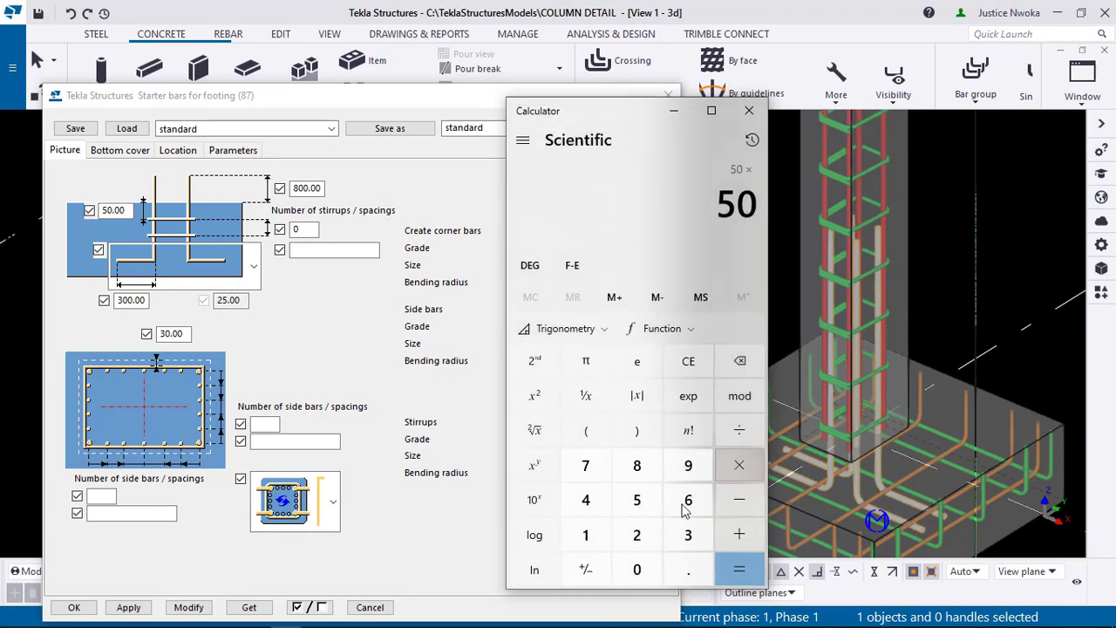
drag(562, 122, 224, 109)
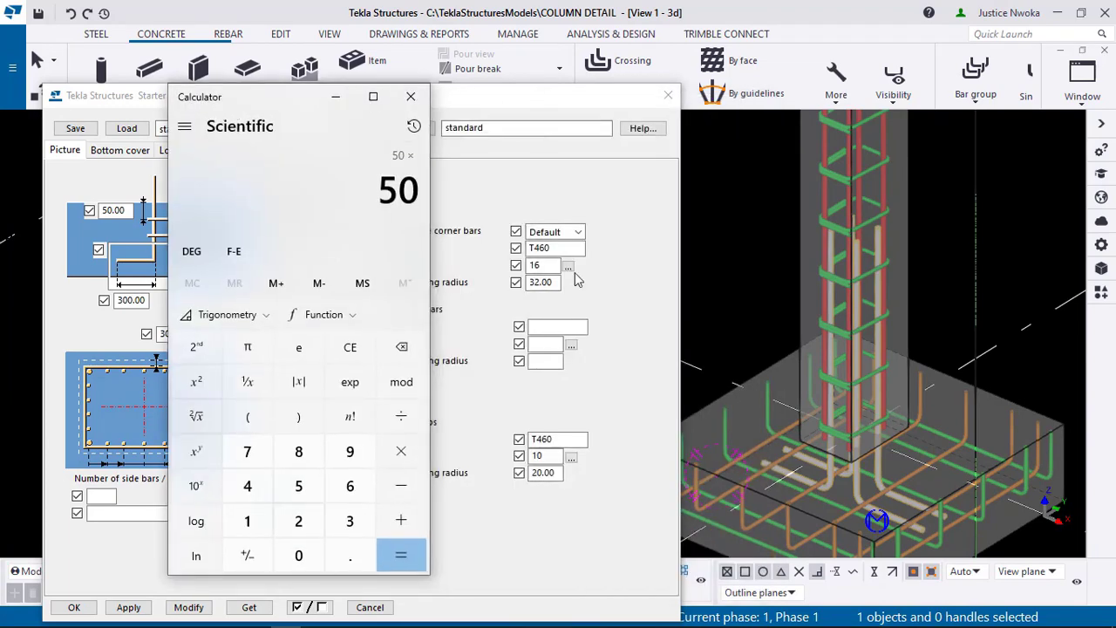
click(246, 521)
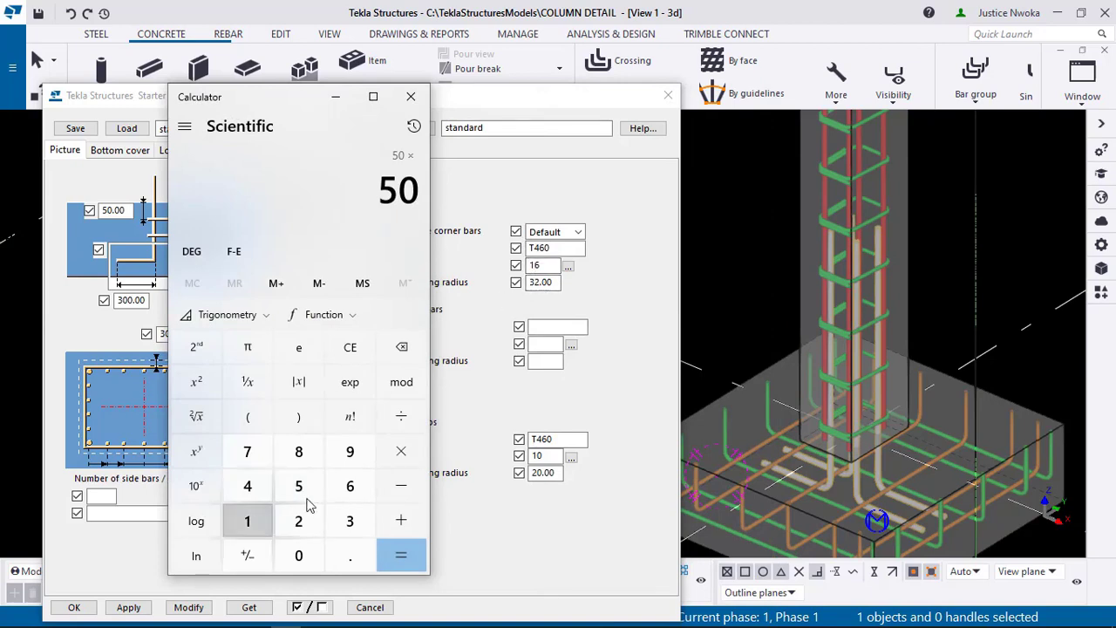
click(348, 494)
click(400, 555)
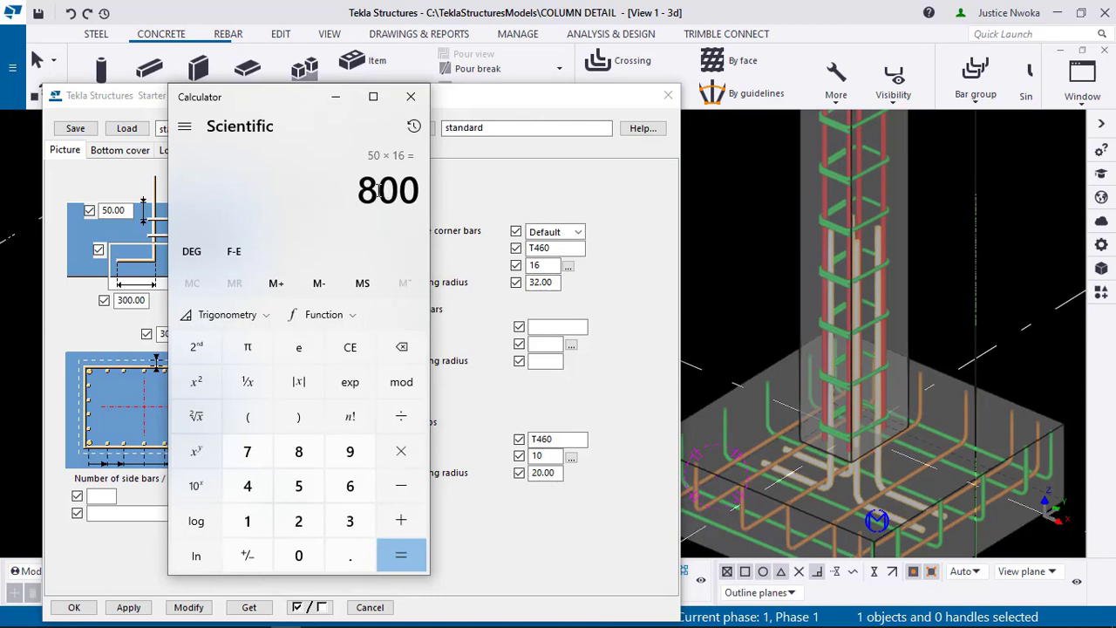
click(335, 96)
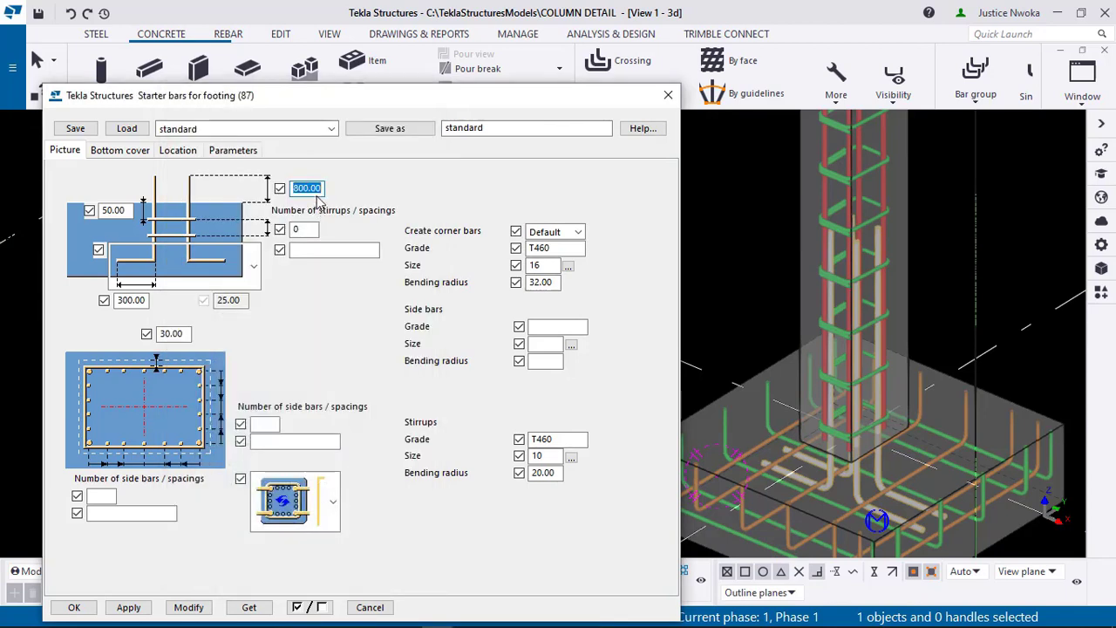
Step: Set the starter bars' projection above the footing to 800 and the number of stirrups to 0
text(8)
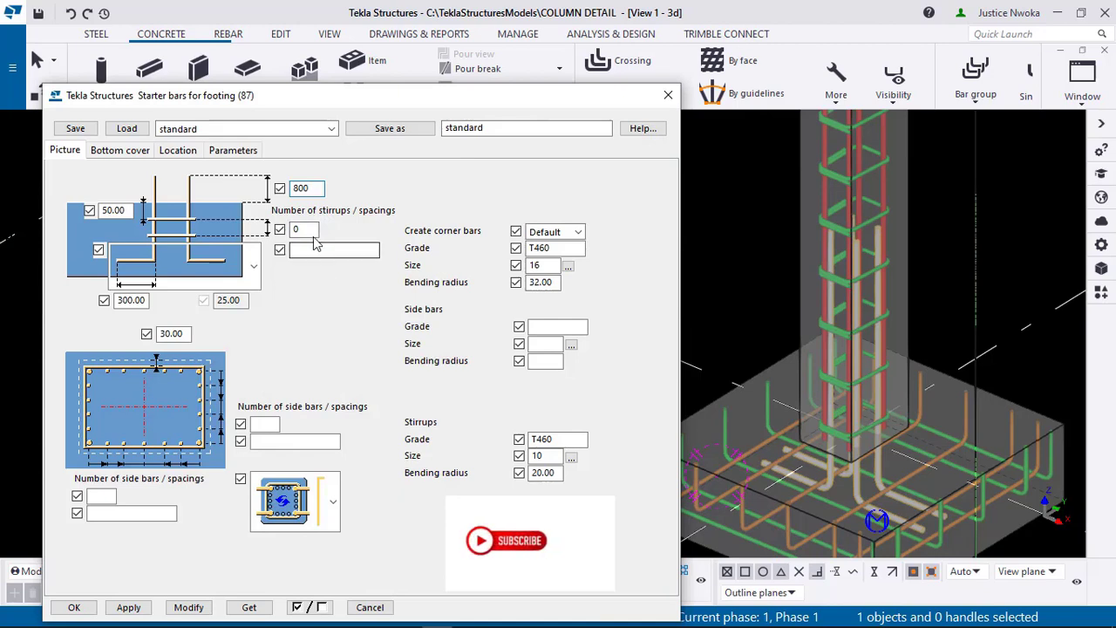
drag(312, 230, 294, 232)
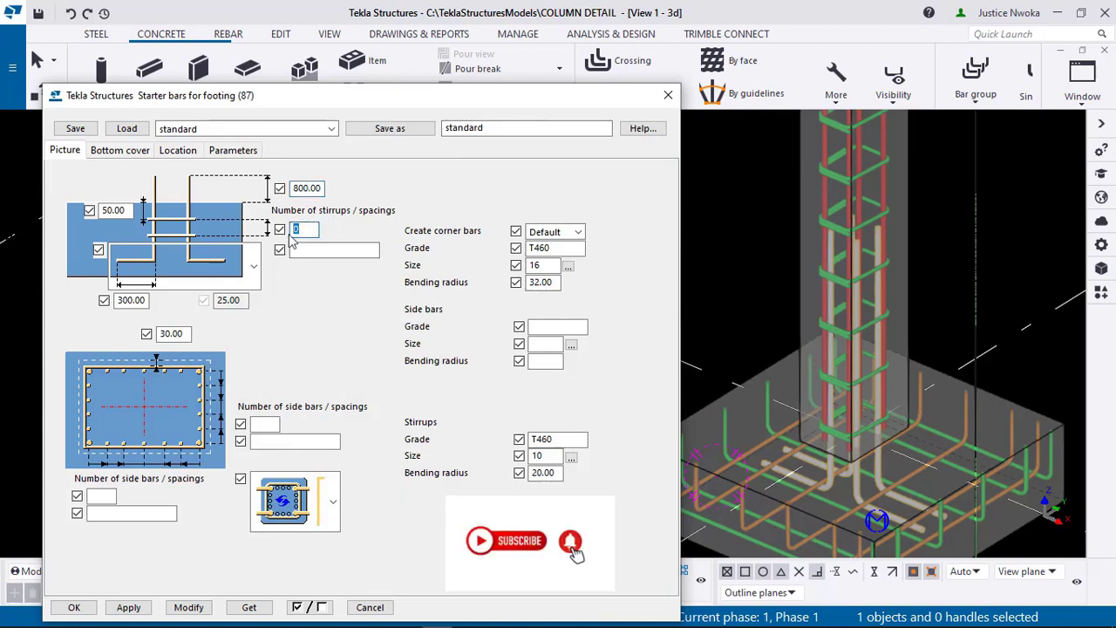
text(7)
drag(298, 231, 292, 237)
text(0)
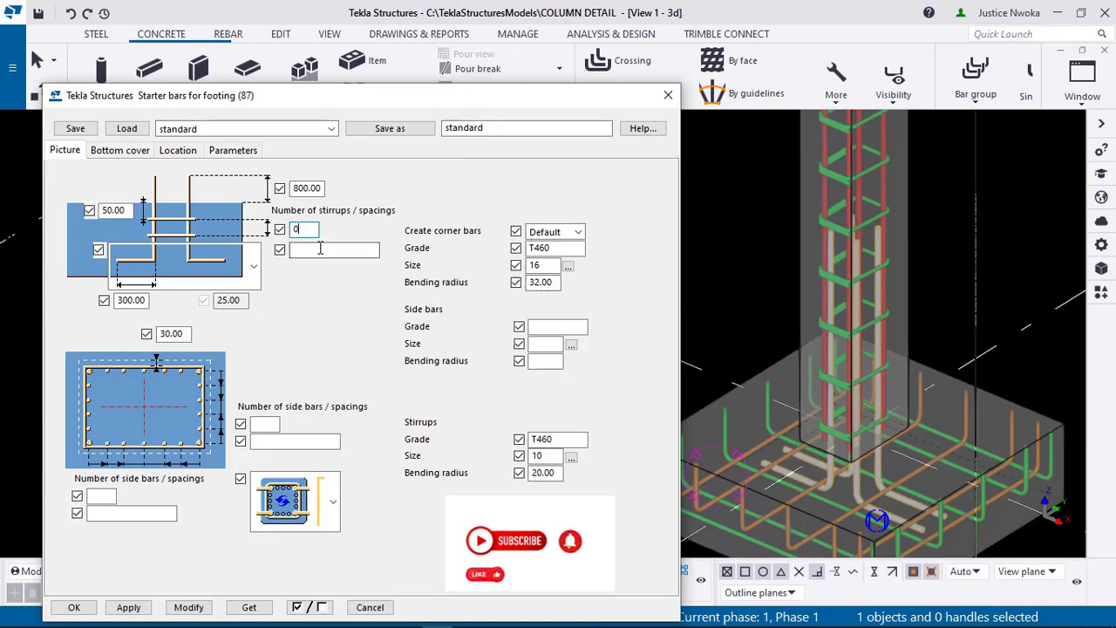
click(293, 251)
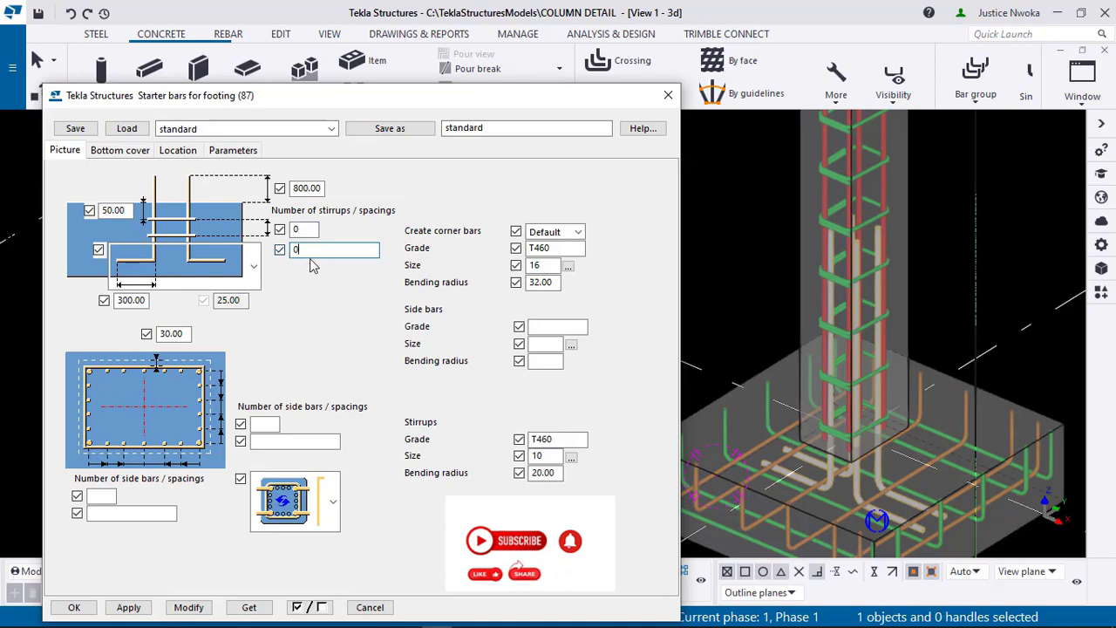
text(0)
mouse_move(293, 253)
mouse_down()
mouse_move(294, 264)
mouse_move(296, 235)
mouse_up()
key(Delete)
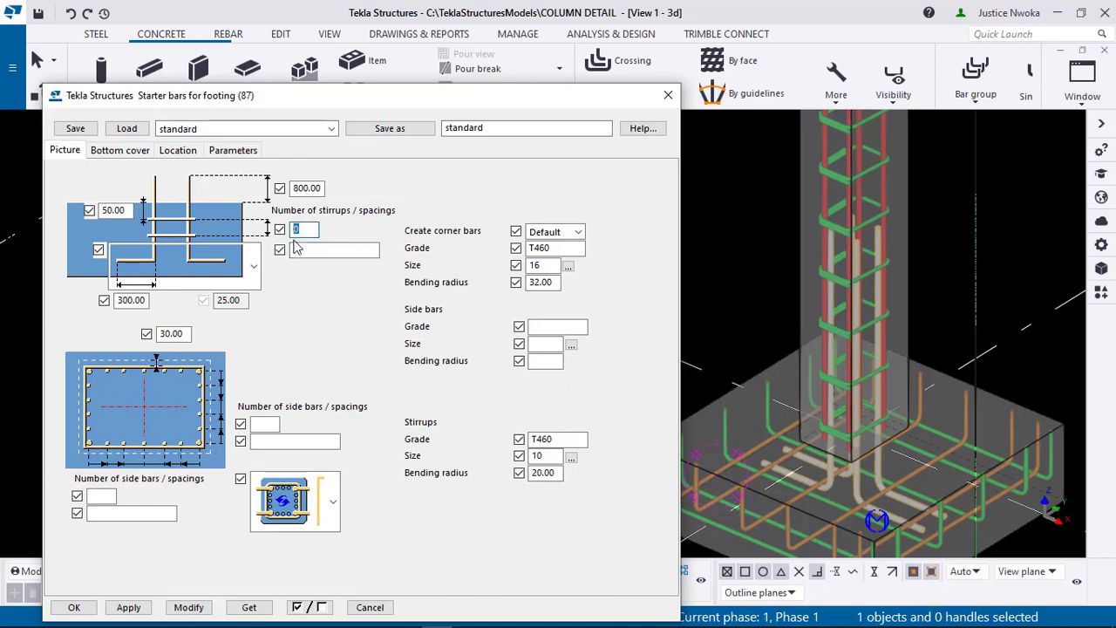
click(301, 250)
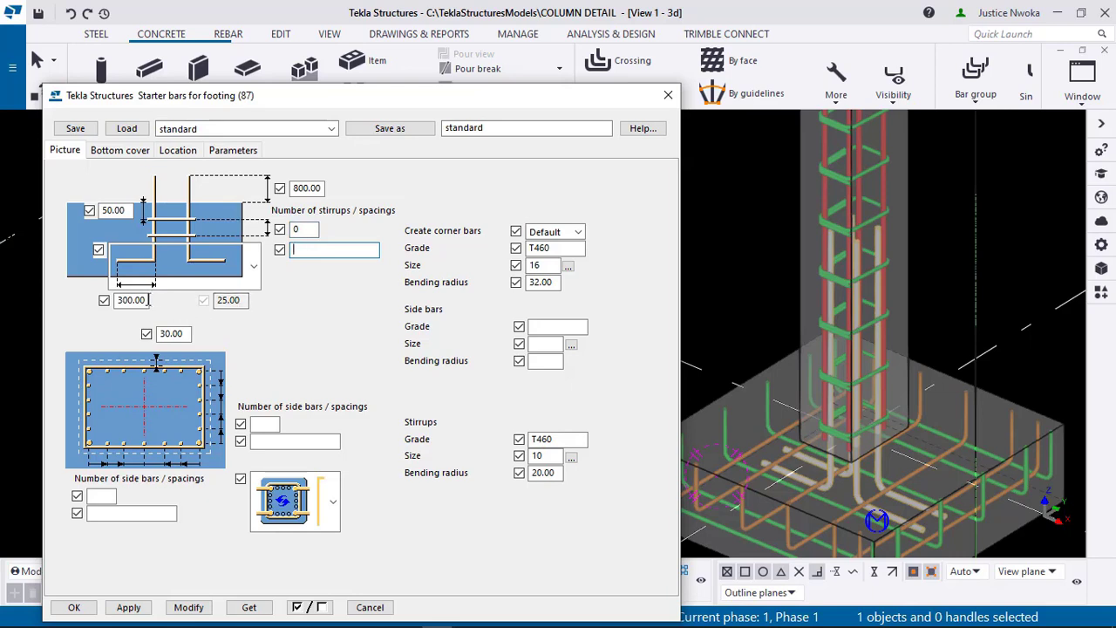
Step: Set the horizontal leg length of the starter bars to 250 and the cover around the column section to 30
drag(148, 299, 115, 300)
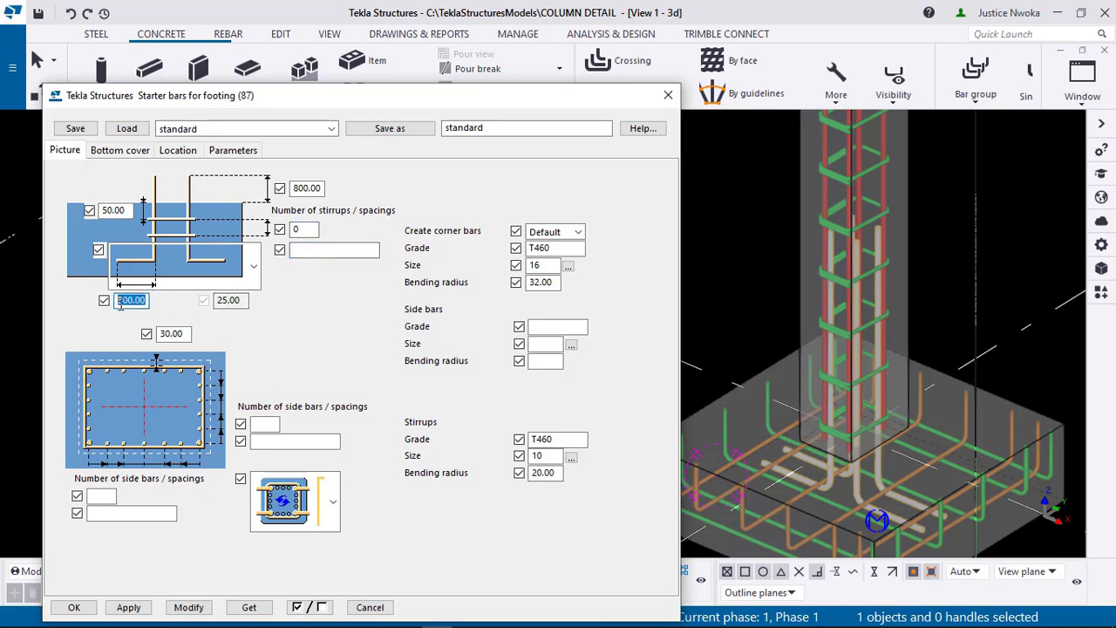
text(250)
drag(240, 300, 164, 334)
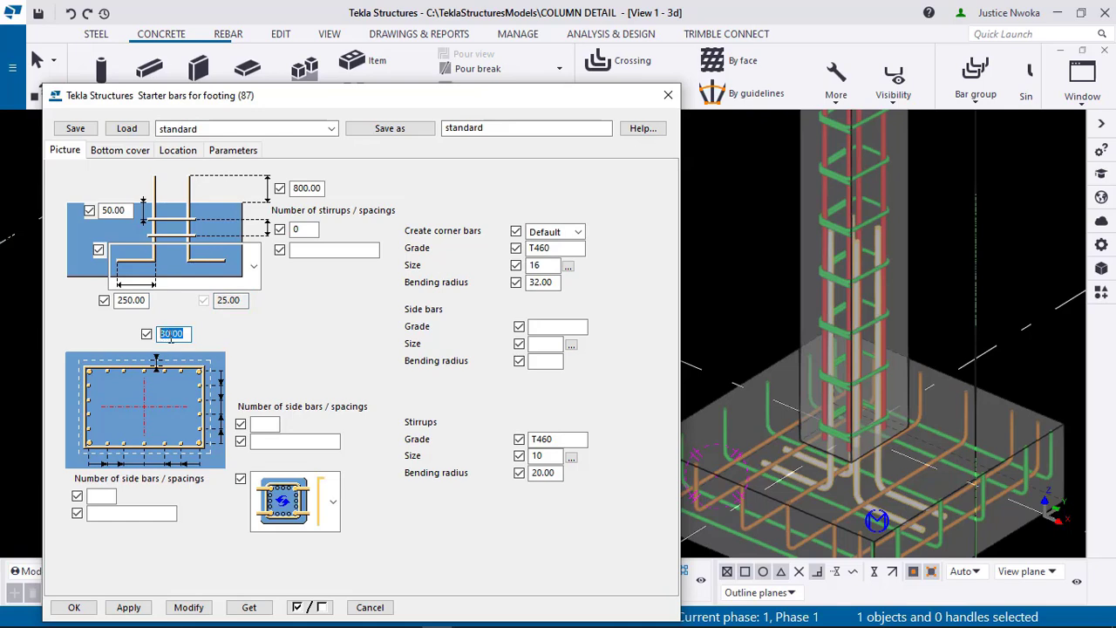
text(30)
click(271, 423)
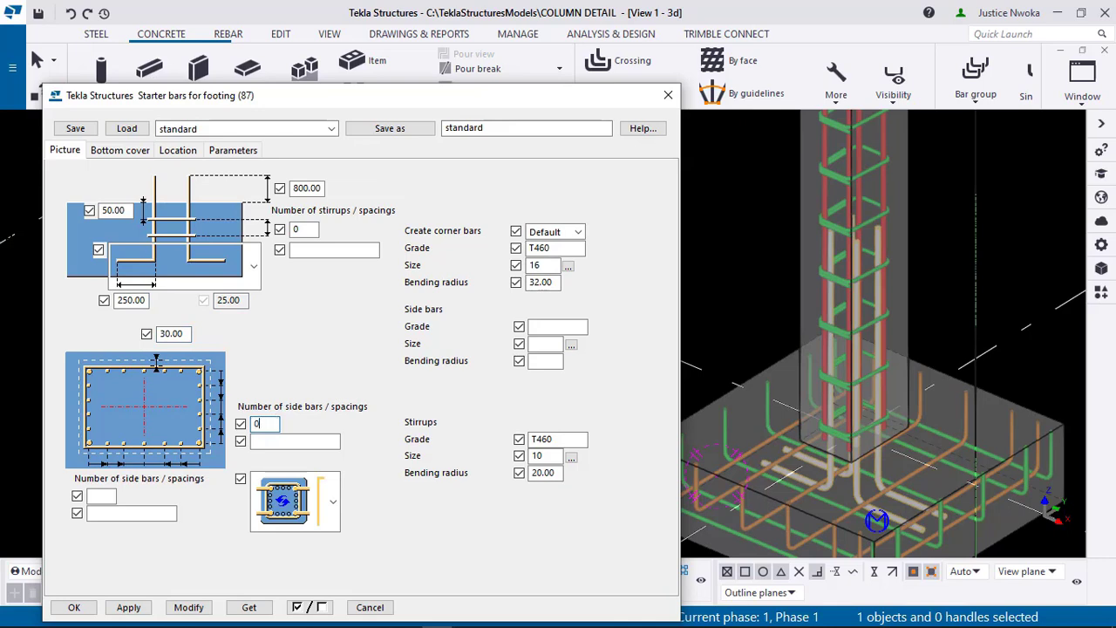
click(274, 441)
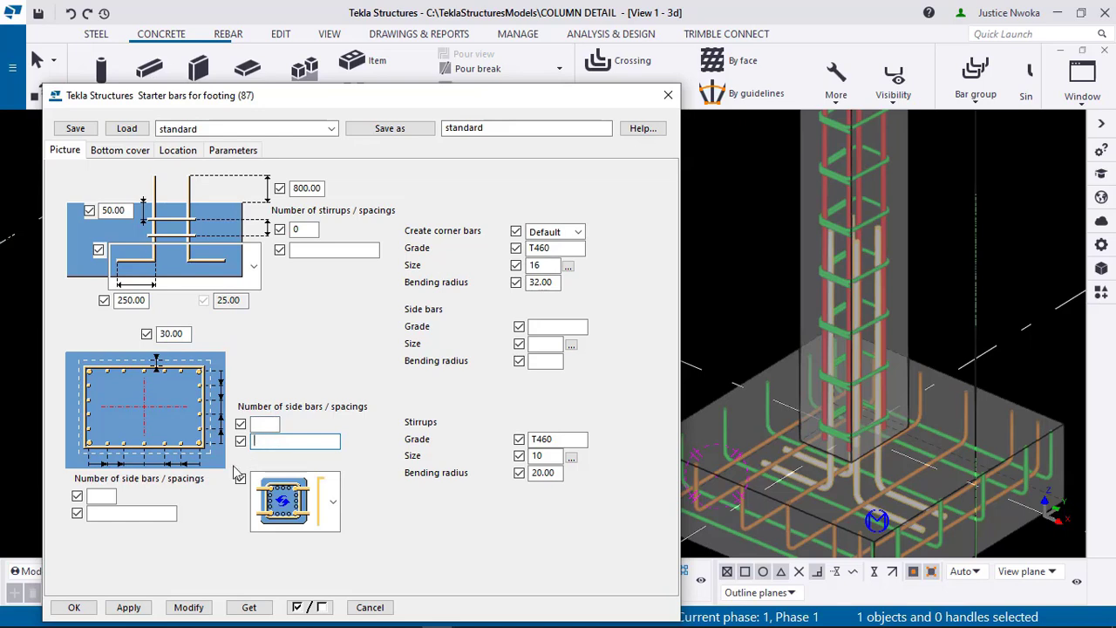
click(111, 495)
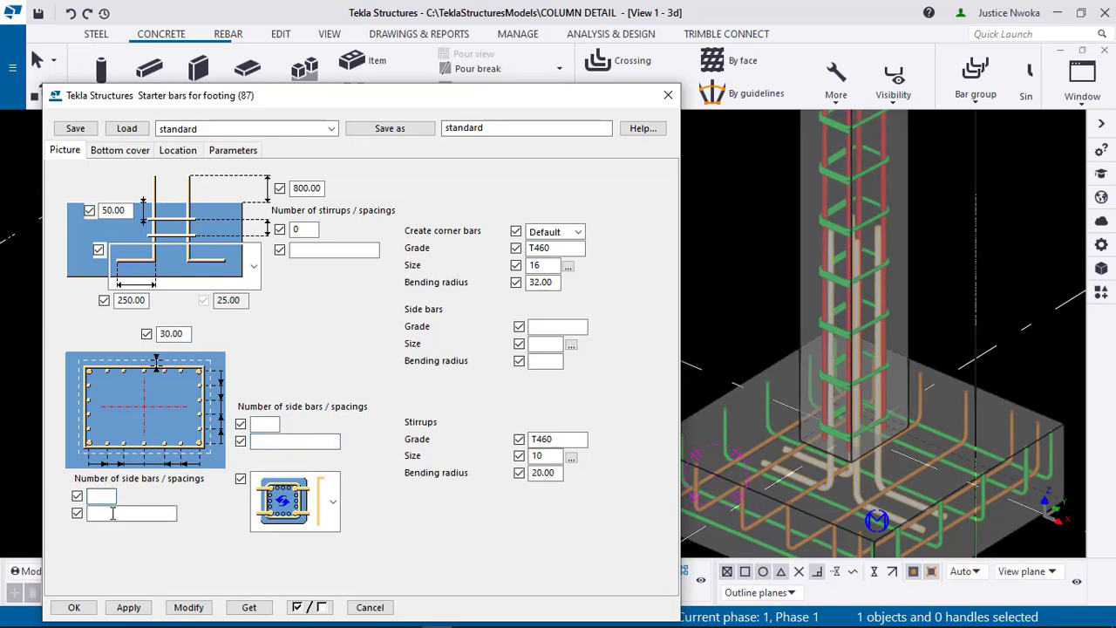
click(114, 514)
Step: Choose the first leg orientation option, the one marked with rotation arrows, for the starter bars
click(332, 508)
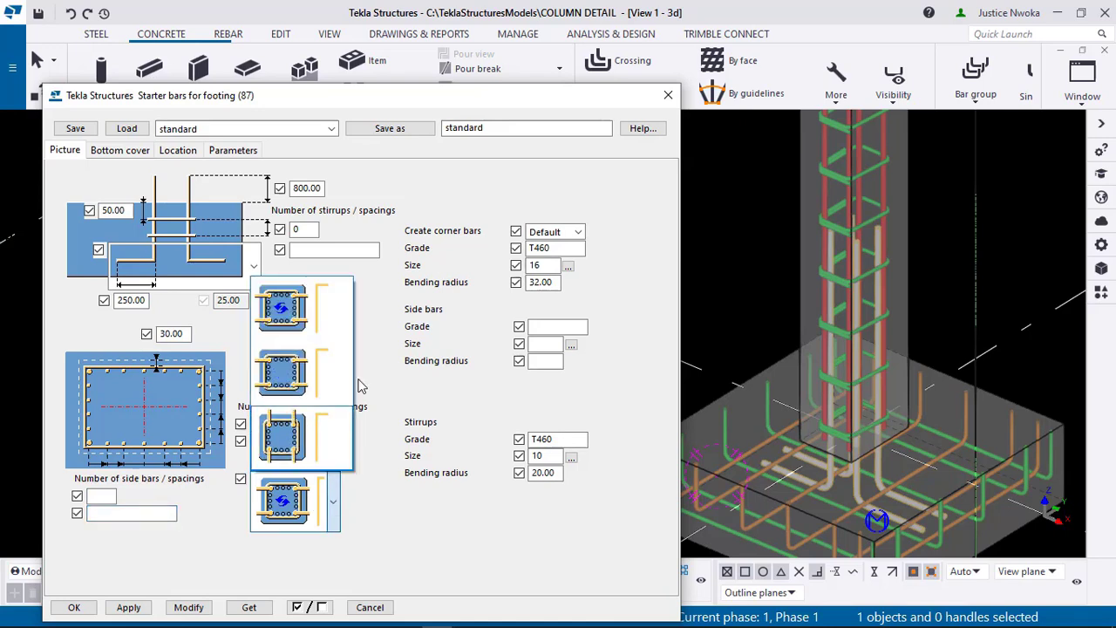
click(311, 325)
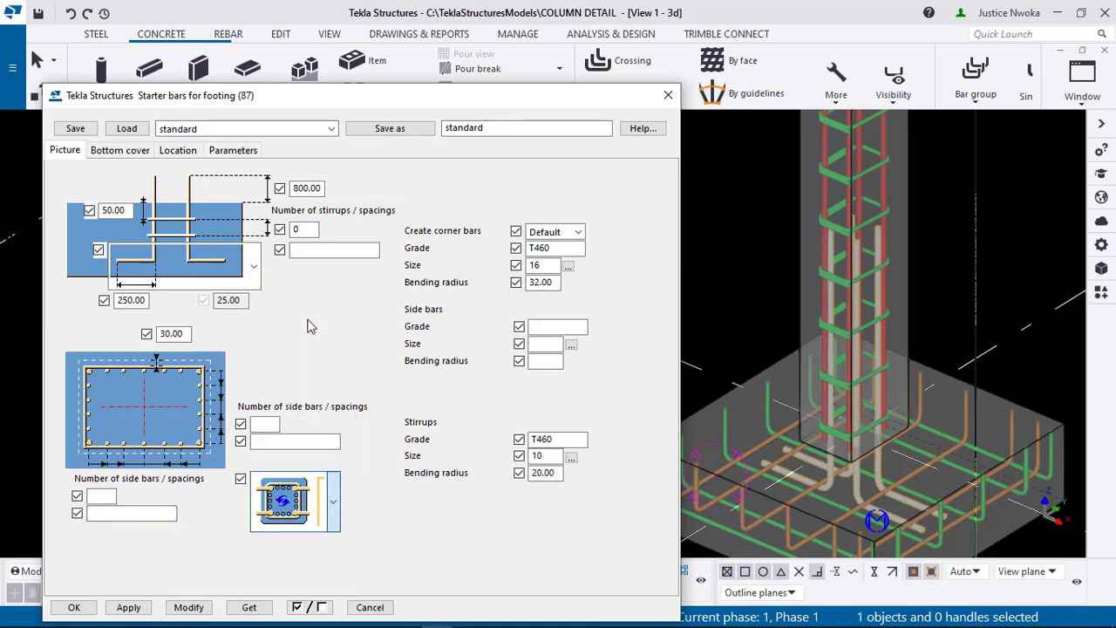
click(335, 506)
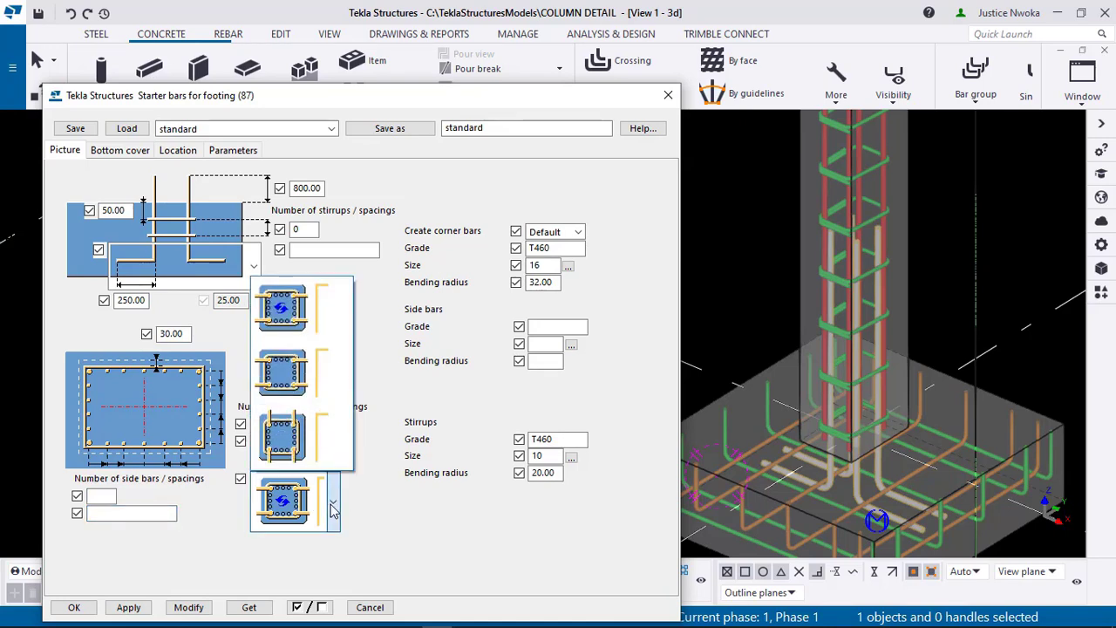
click(304, 323)
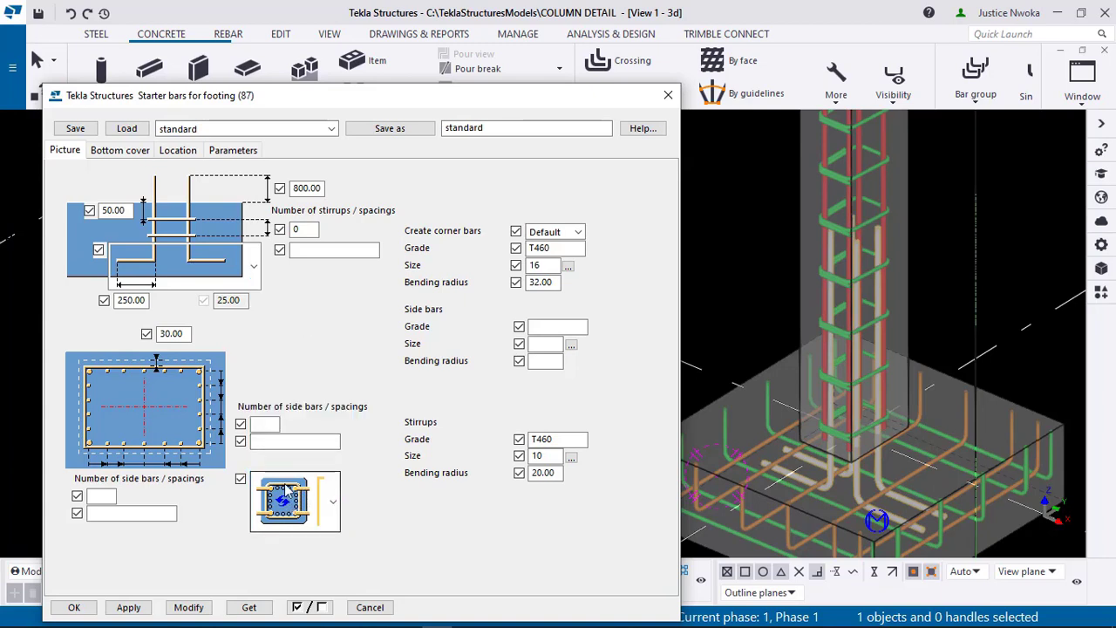
click(324, 495)
click(309, 311)
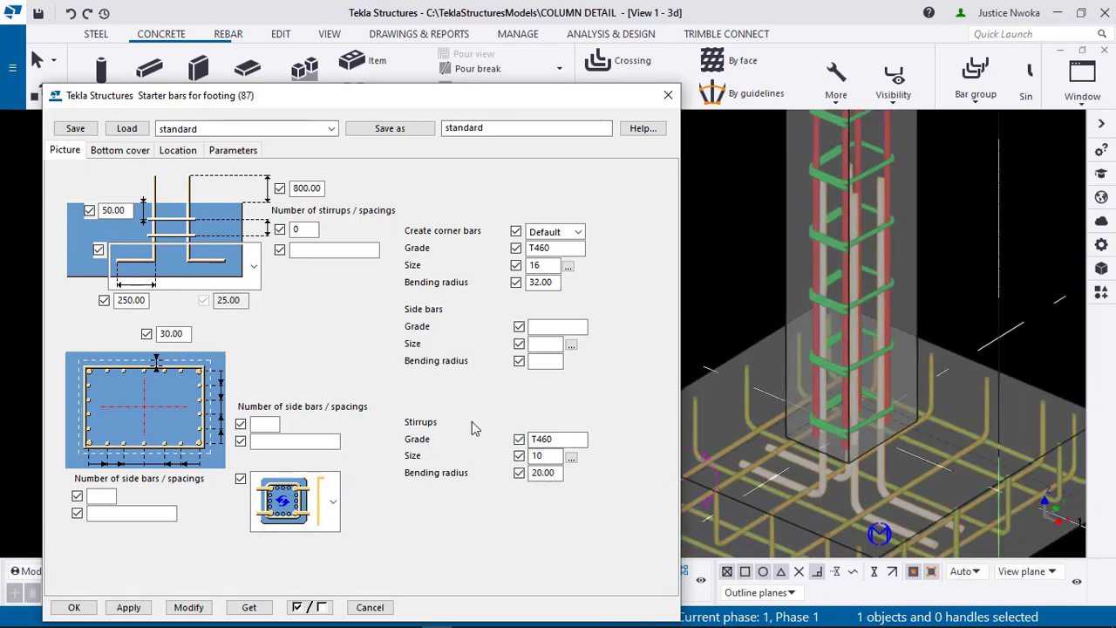
Step: Open the starter bars' bottom cover settings and examine the footing's bottom reinforcement from the side
click(572, 457)
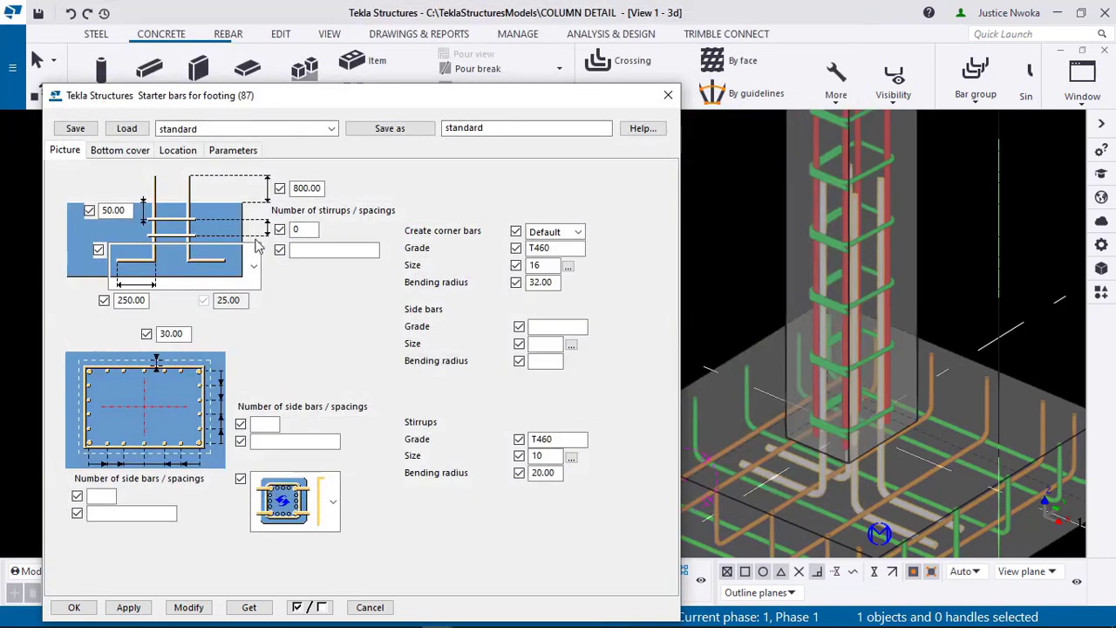
click(119, 153)
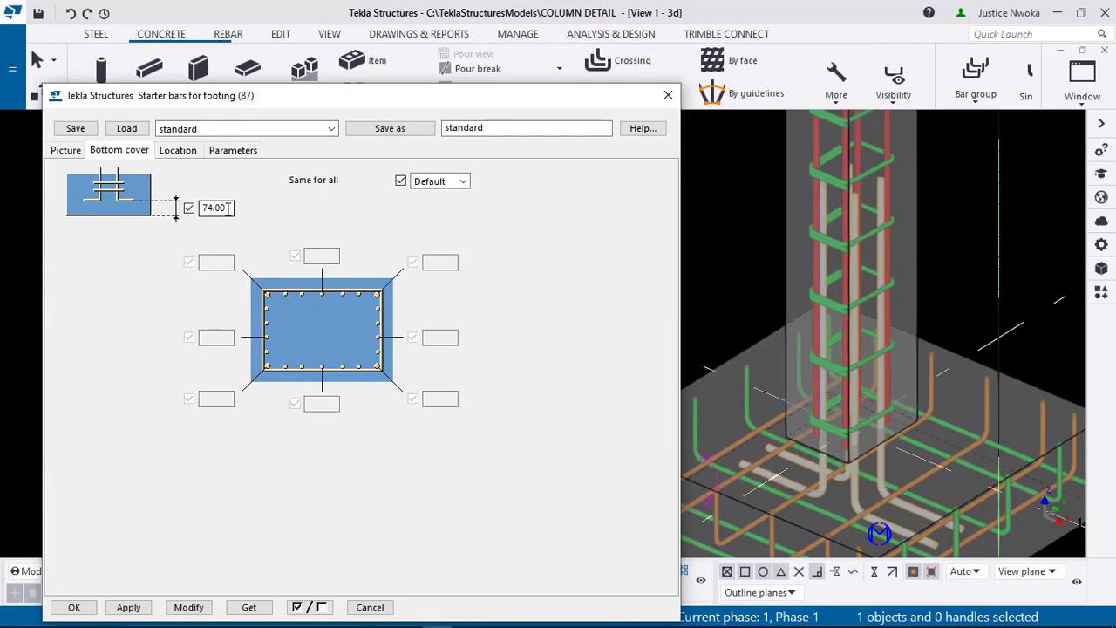
mouse_move(871, 557)
middle_down()
mouse_move(871, 479)
mouse_move(902, 369)
middle_up()
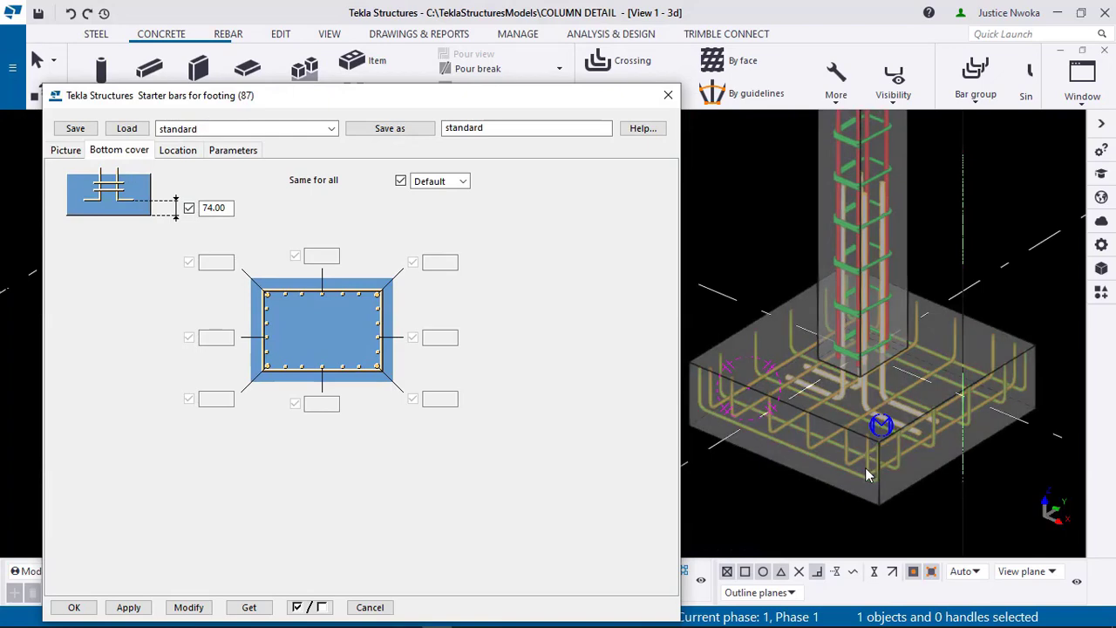
ctrl+middle_drag(874, 449, 870, 399)
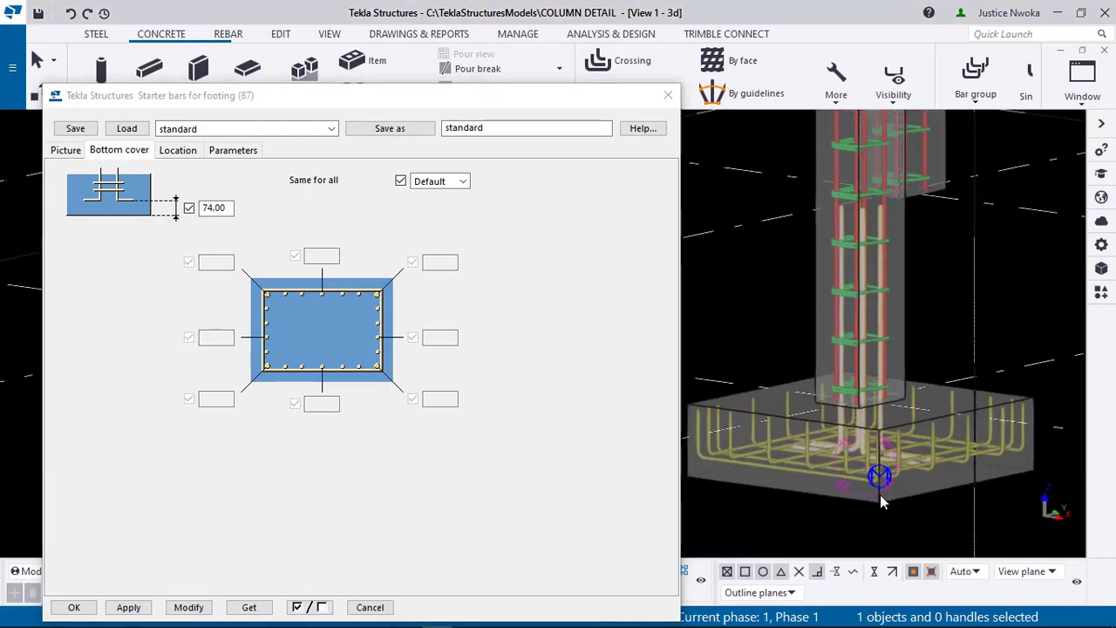
scroll(879, 495, up, 4)
ctrl+middle_drag(904, 467, 862, 316)
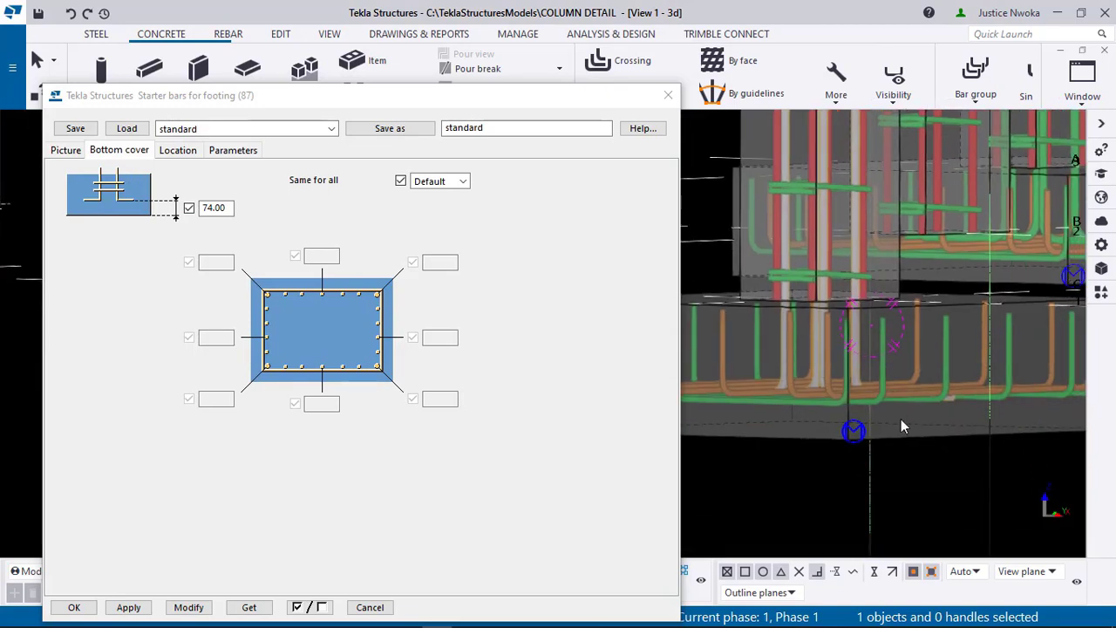
click(898, 416)
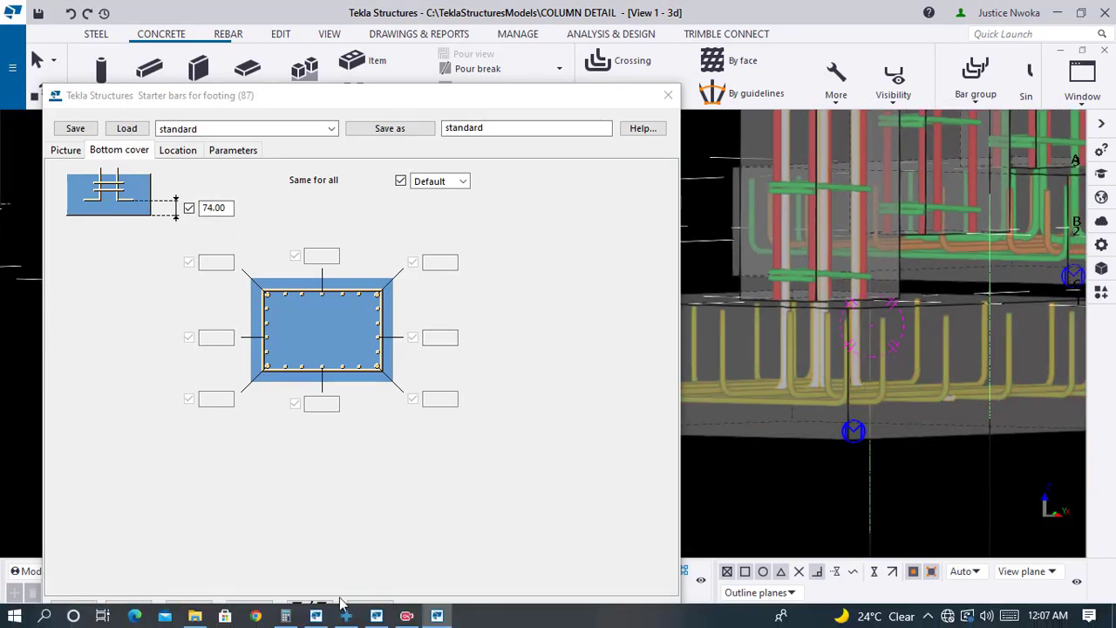
Step: Switch to Calculator, clear the previous result and enter 50 for the footing's concrete cover
click(285, 616)
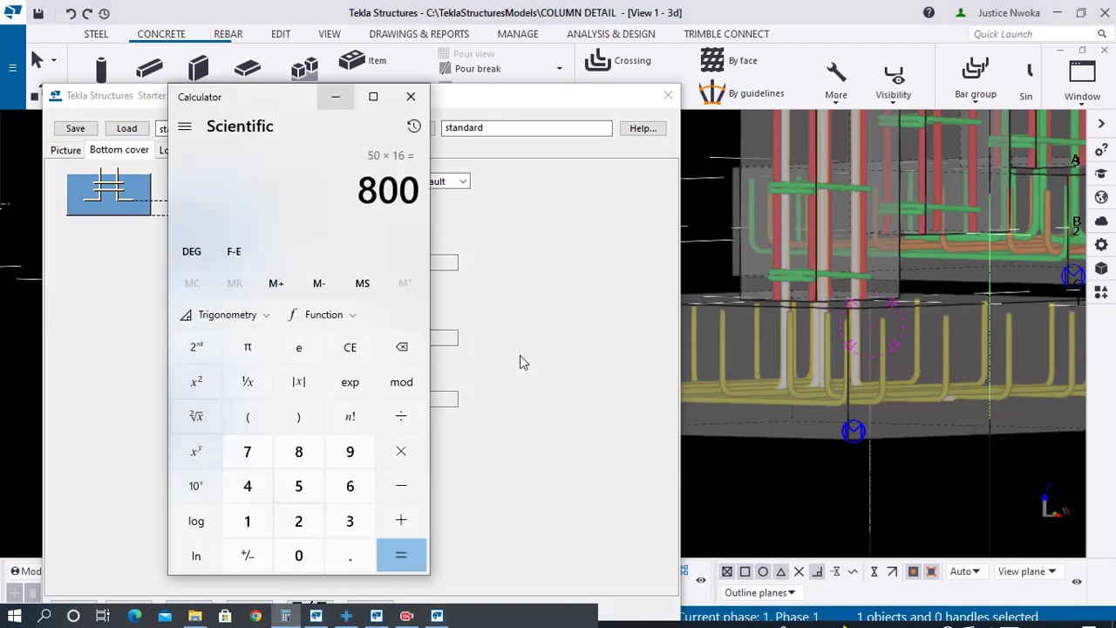
click(349, 347)
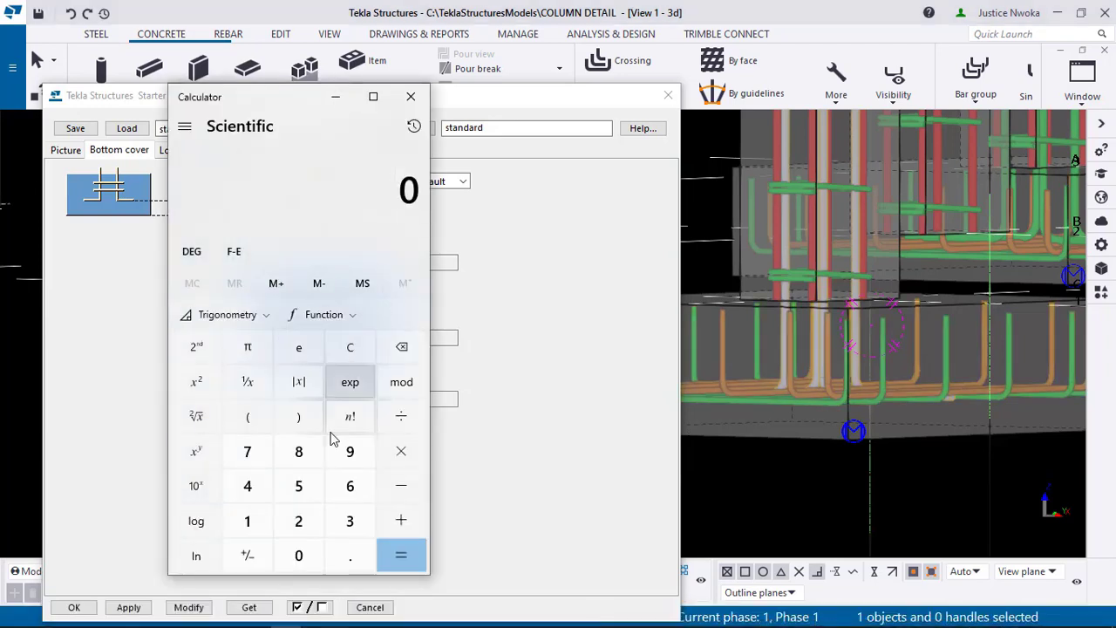
click(298, 486)
click(298, 556)
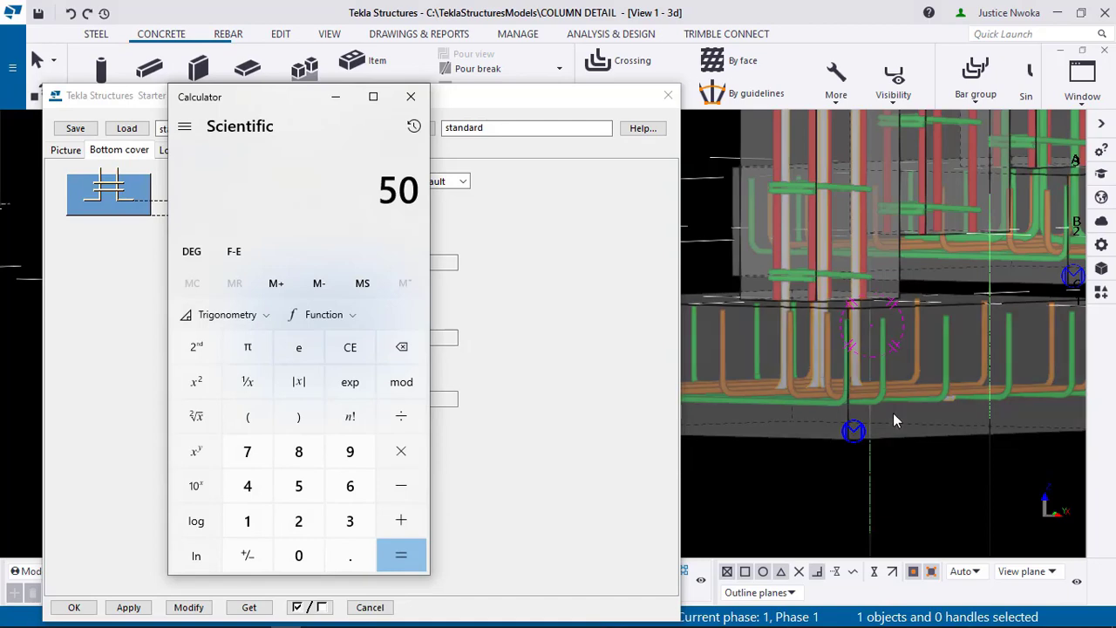
Step: Examine the two layers of footing bars beneath the horizontal legs of the starter bars
scroll(894, 407, up, 2)
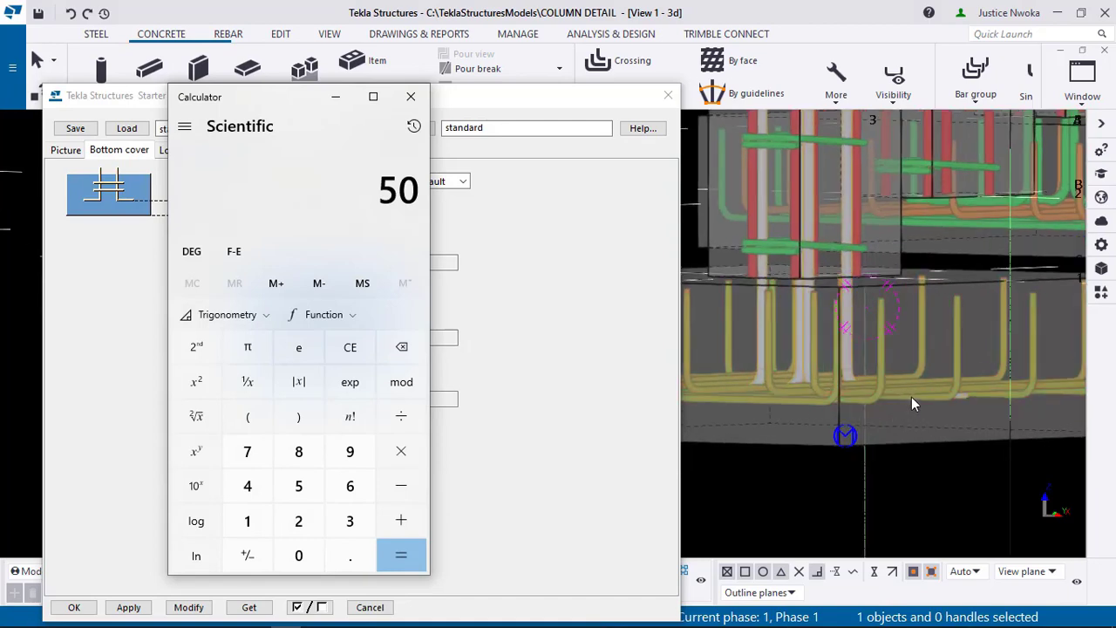
click(911, 397)
ctrl+middle_drag(909, 397, 903, 412)
scroll(912, 404, up, 3)
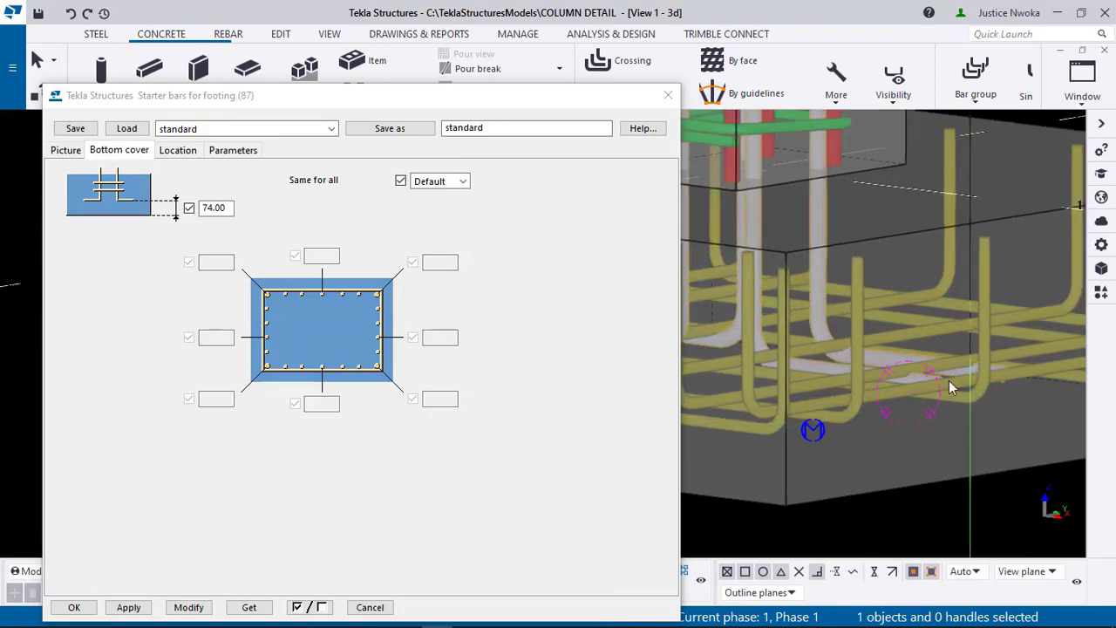
scroll(948, 380, down, 2)
ctrl+middle_drag(824, 317, 828, 360)
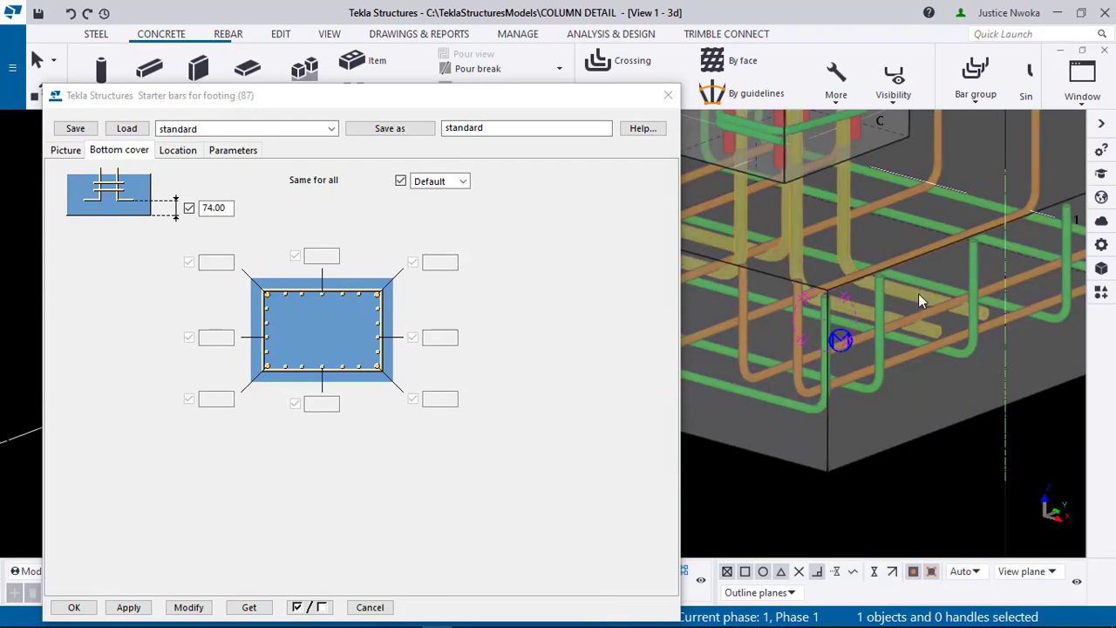
scroll(919, 295, down, 1)
scroll(917, 358, up, 1)
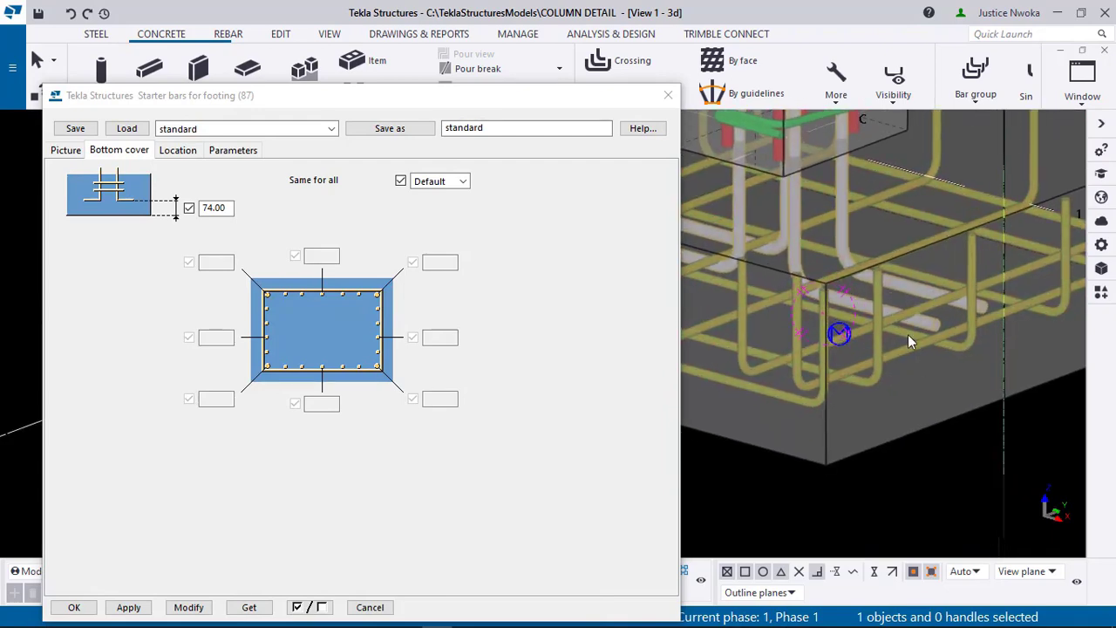
middle_drag(907, 334, 899, 313)
scroll(933, 334, up, 2)
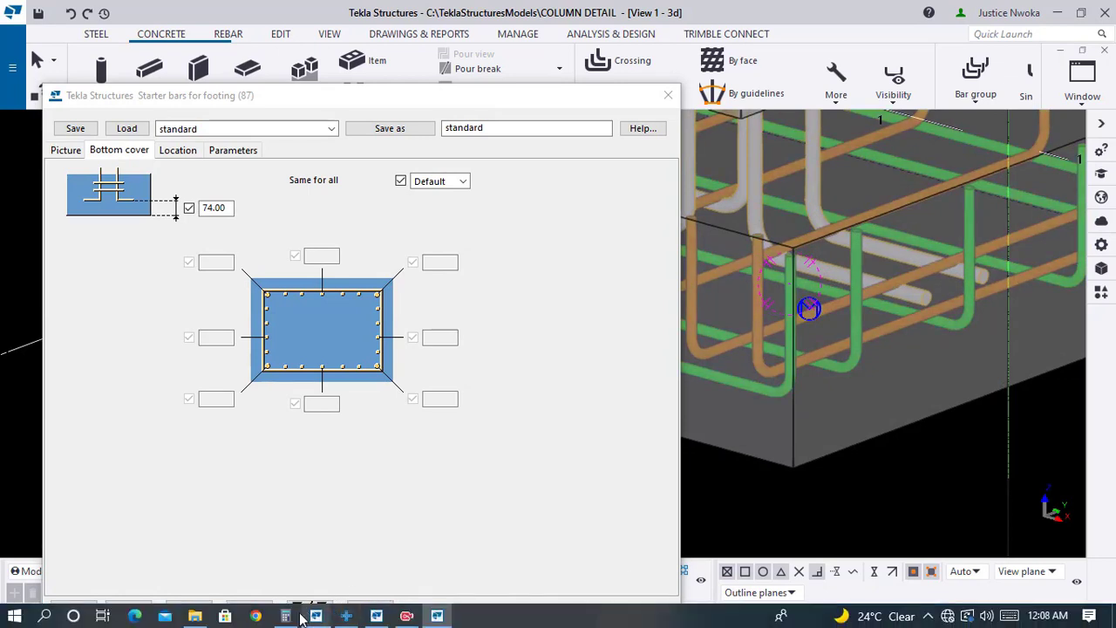
Step: Return to Calculator and add the bar size 12 twice to the 50 cover to work out the starter bars' bottom cover
click(346, 615)
click(415, 533)
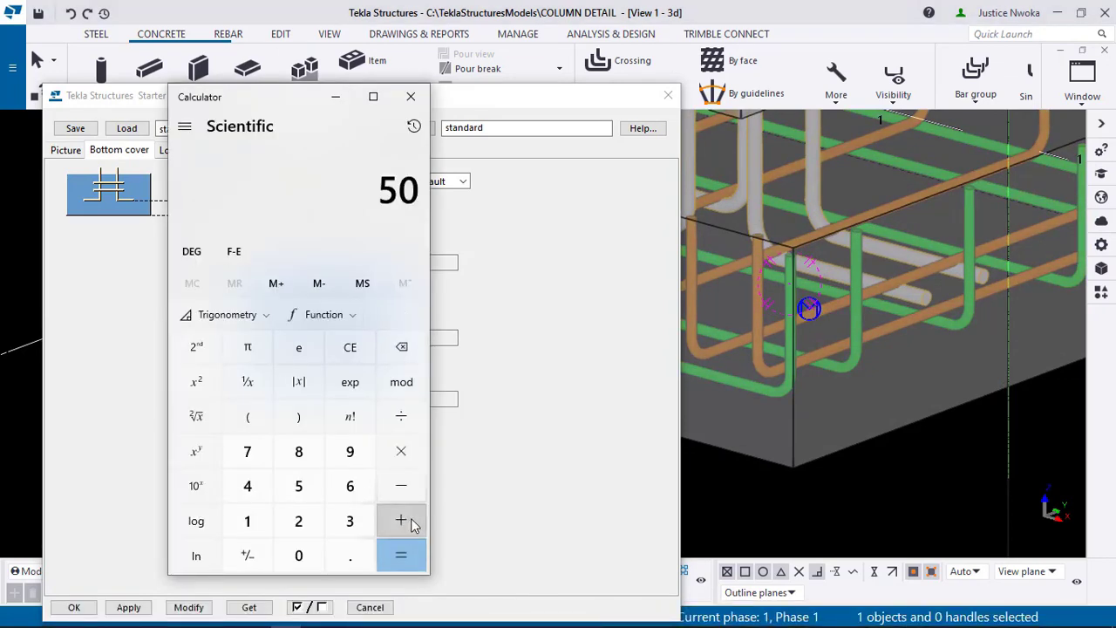
click(246, 520)
click(298, 520)
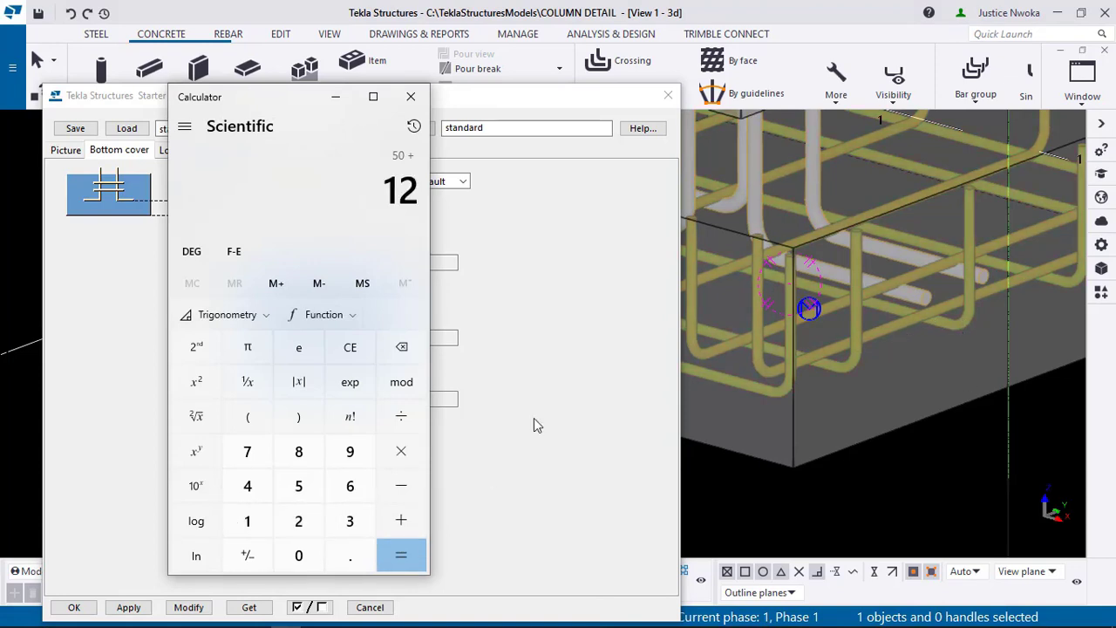
click(247, 520)
click(298, 520)
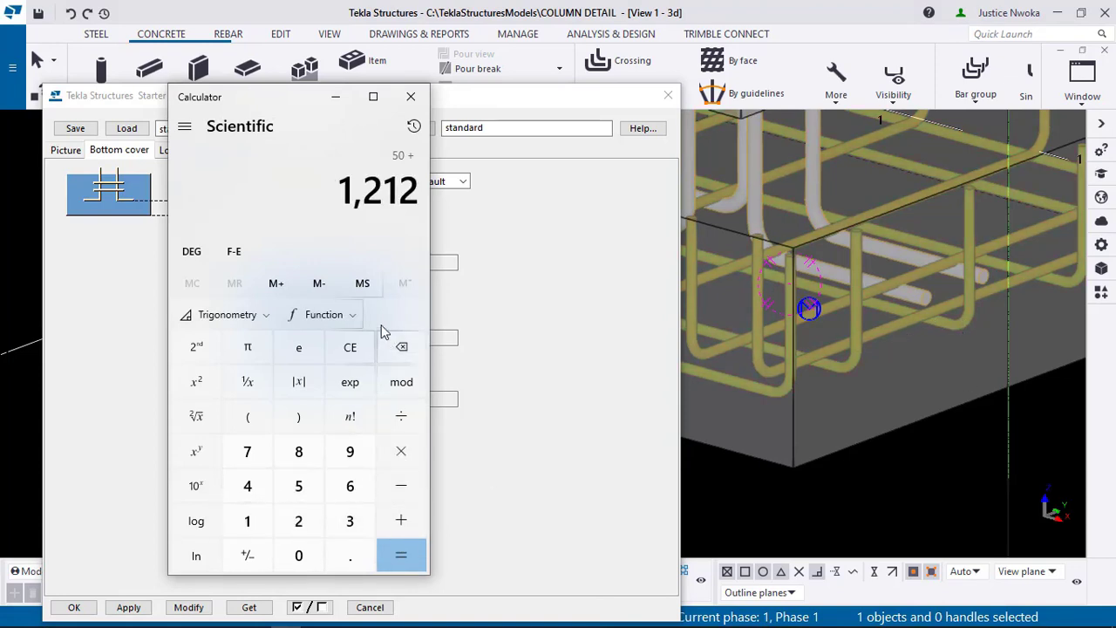
click(401, 346)
click(401, 346)
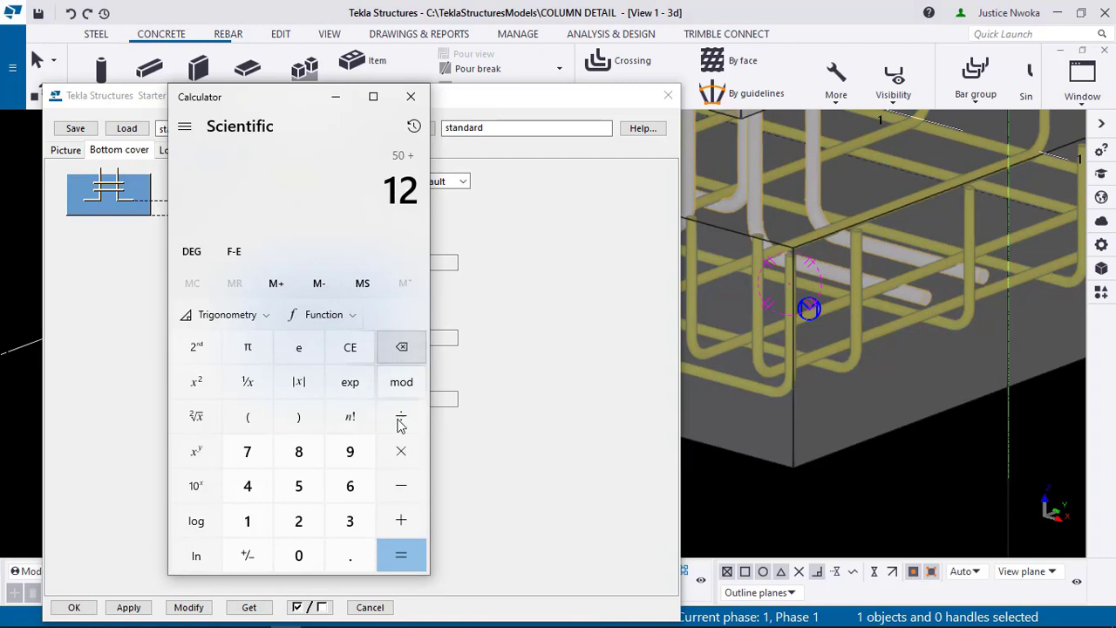
click(400, 556)
click(401, 521)
click(247, 520)
click(298, 520)
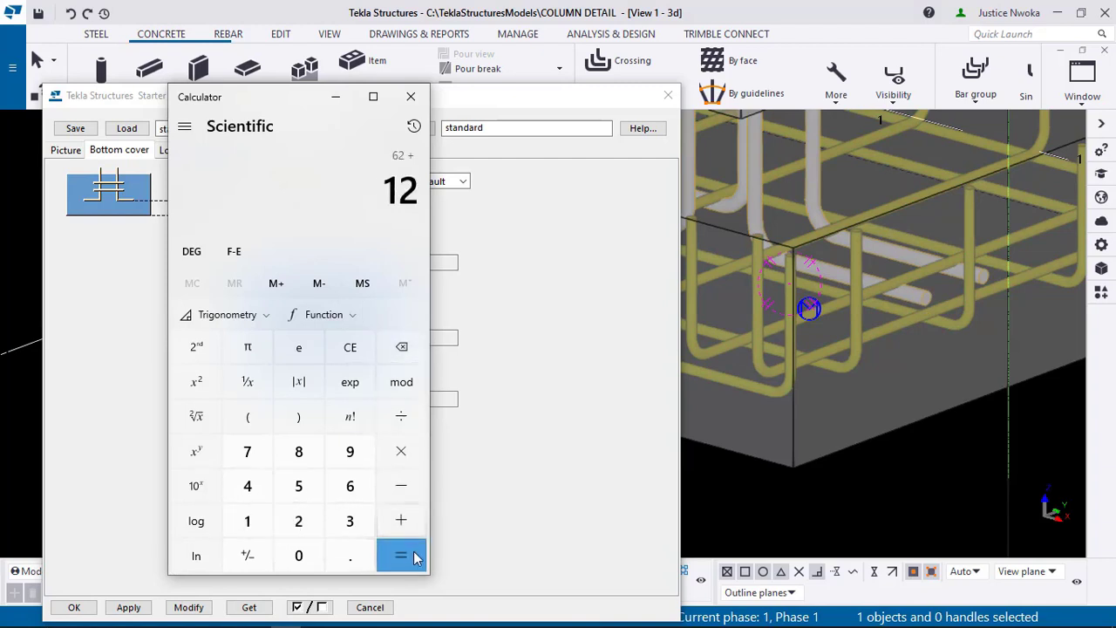
click(415, 558)
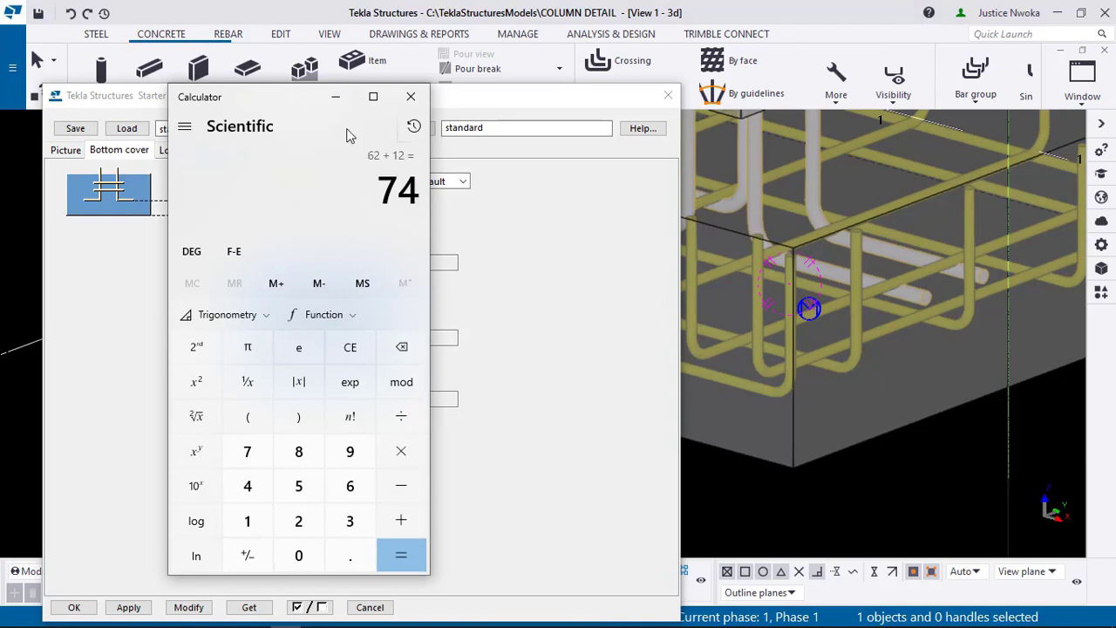
Step: Return to Tekla Structures, set the starter bars' bottom cover to 75 and apply the change to the component
click(335, 97)
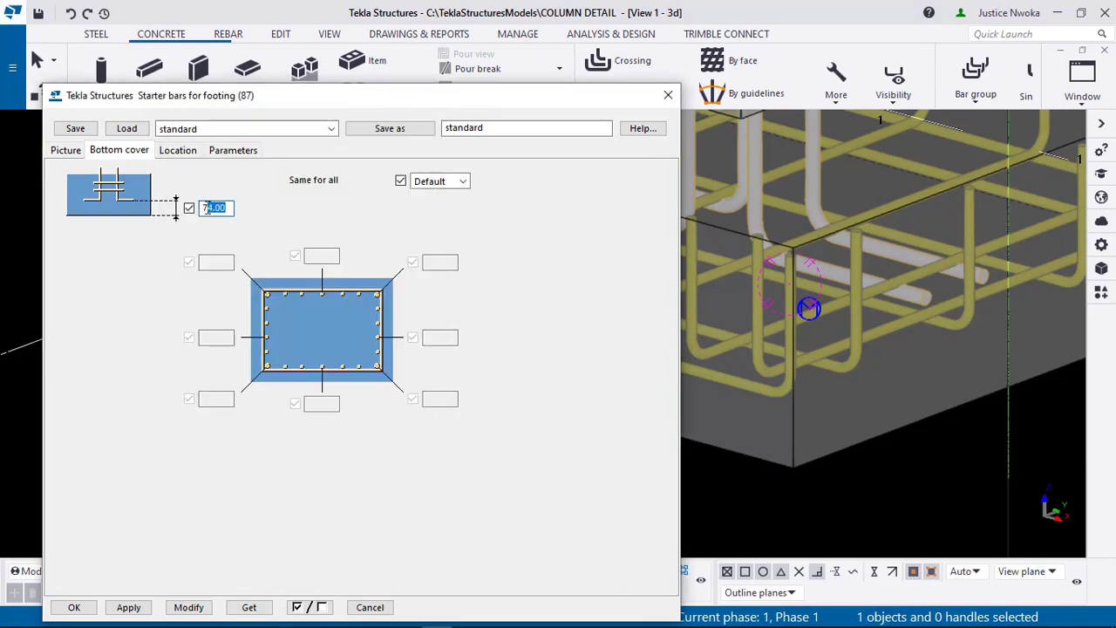
text(75)
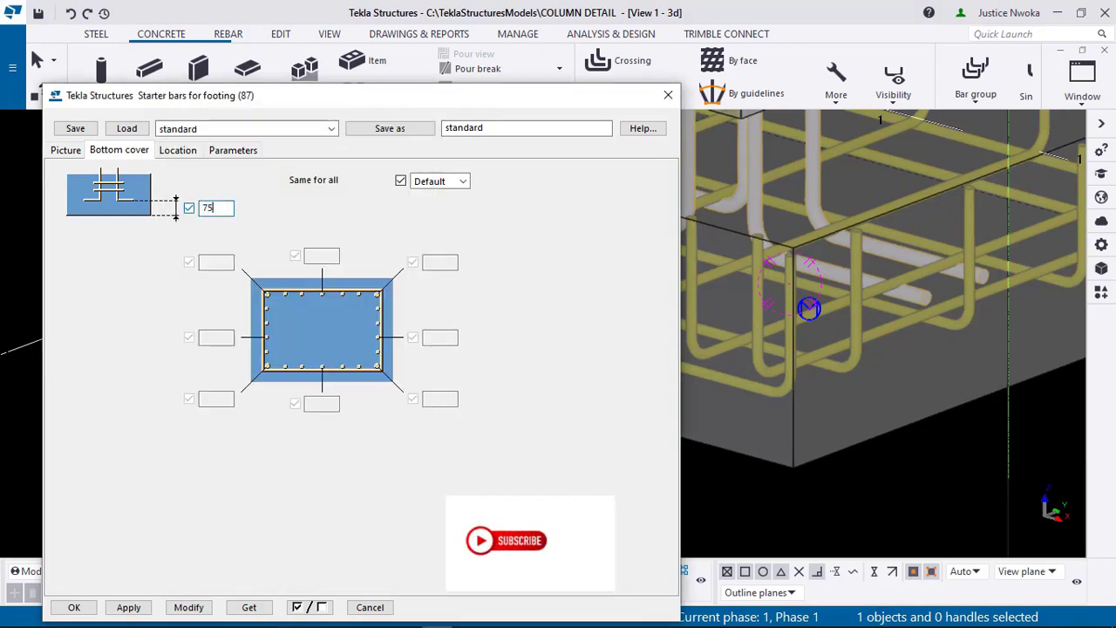
click(188, 606)
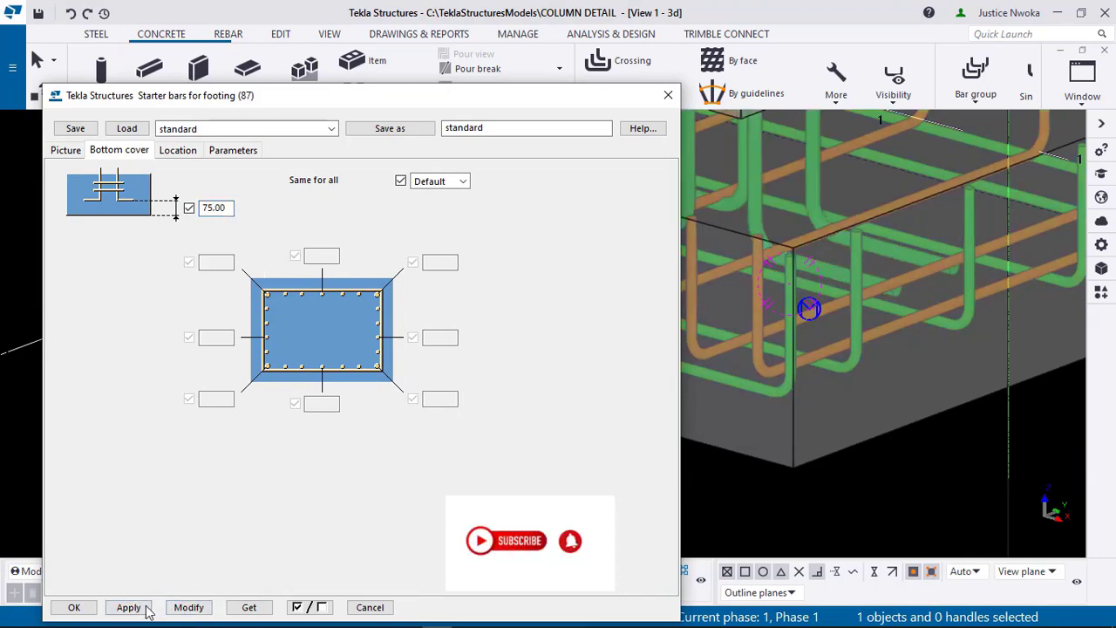
Step: Open the starter bars' location settings and try a column section width of 400
click(190, 154)
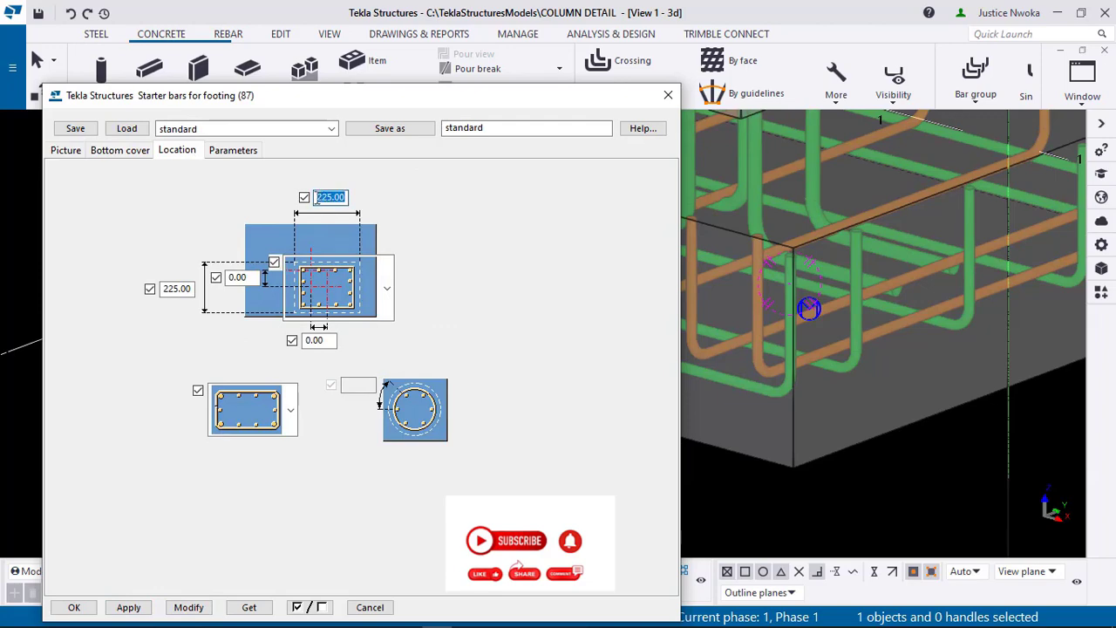
text(4)
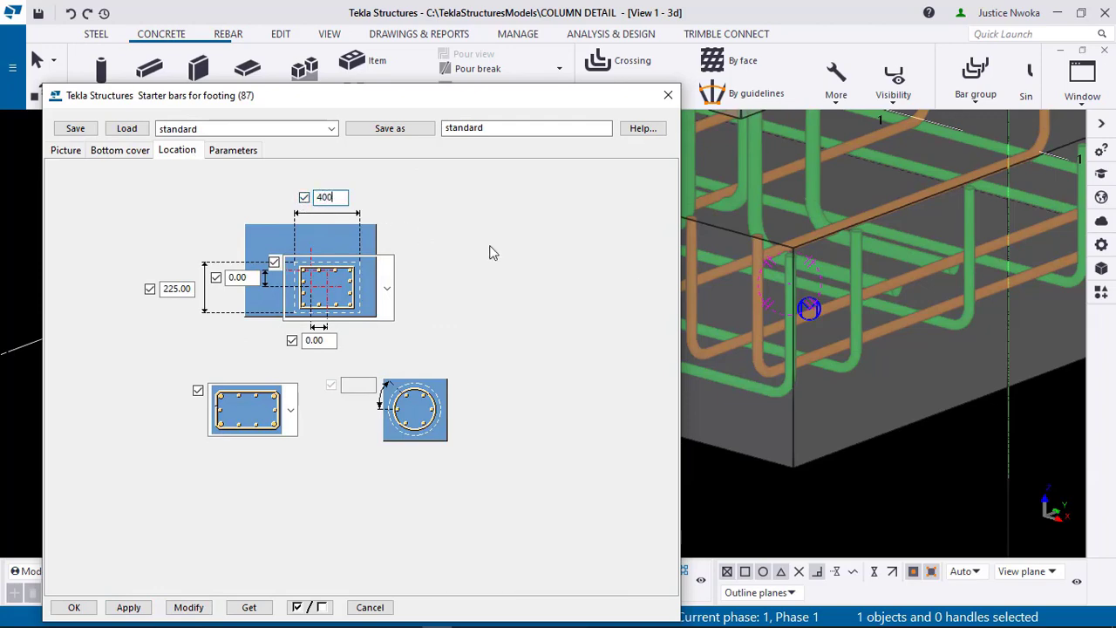
scroll(946, 338, down, 2)
middle_drag(791, 174, 829, 292)
scroll(829, 292, down, 1)
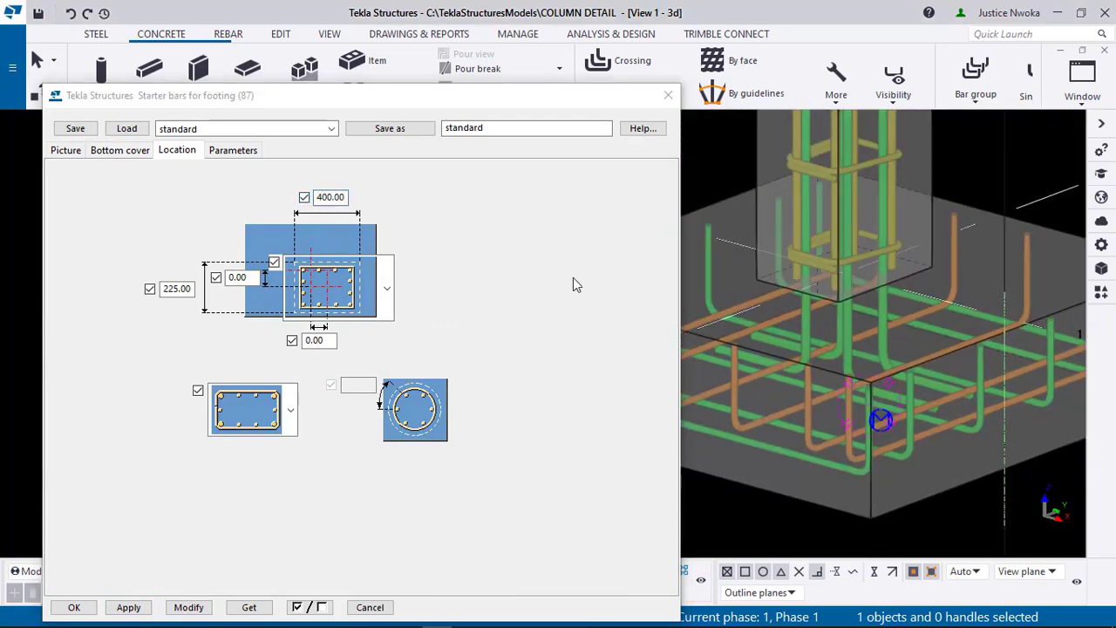
scroll(824, 230, up, 3)
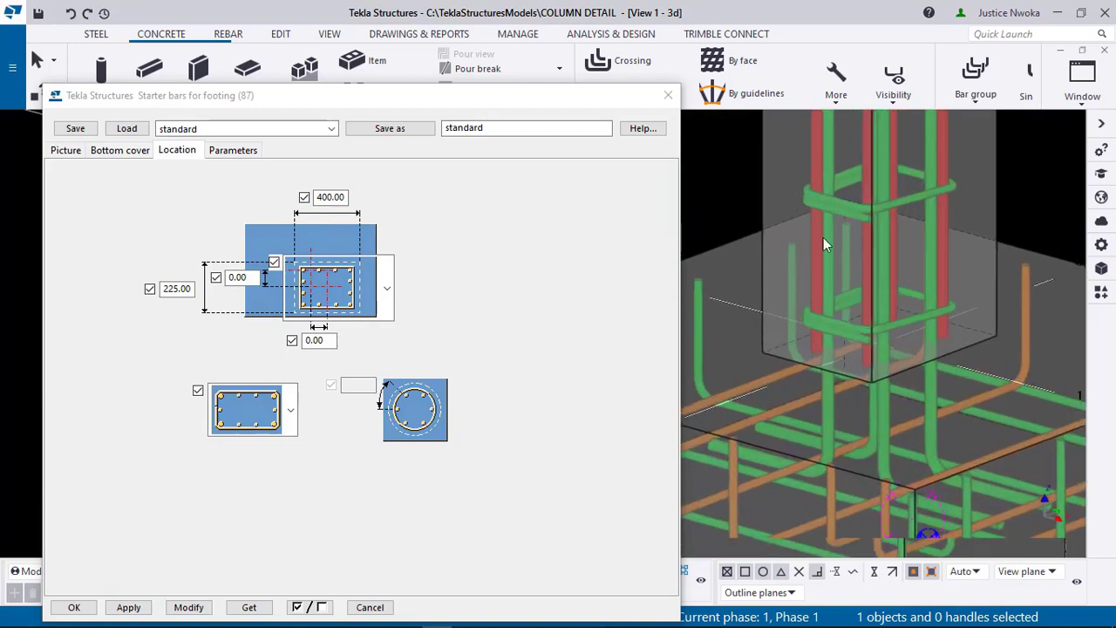
scroll(843, 346, down, 2)
scroll(844, 348, down, 2)
middle_drag(838, 202, 851, 259)
scroll(852, 259, down, 1)
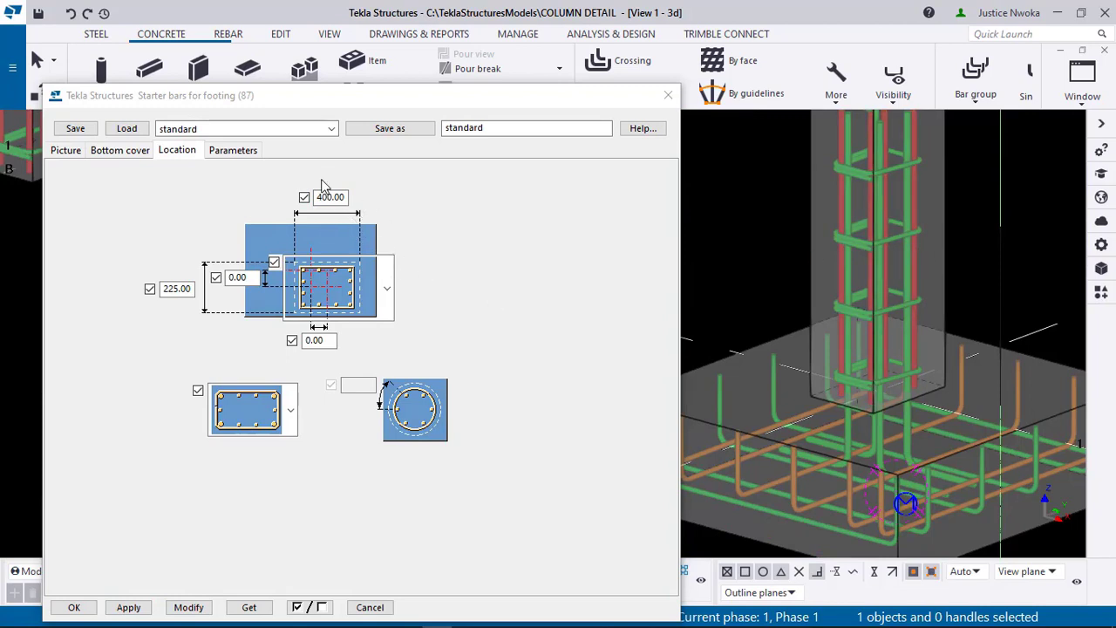
Step: Set both the width and the depth of the column section to 225 in the location settings
double_click(345, 198)
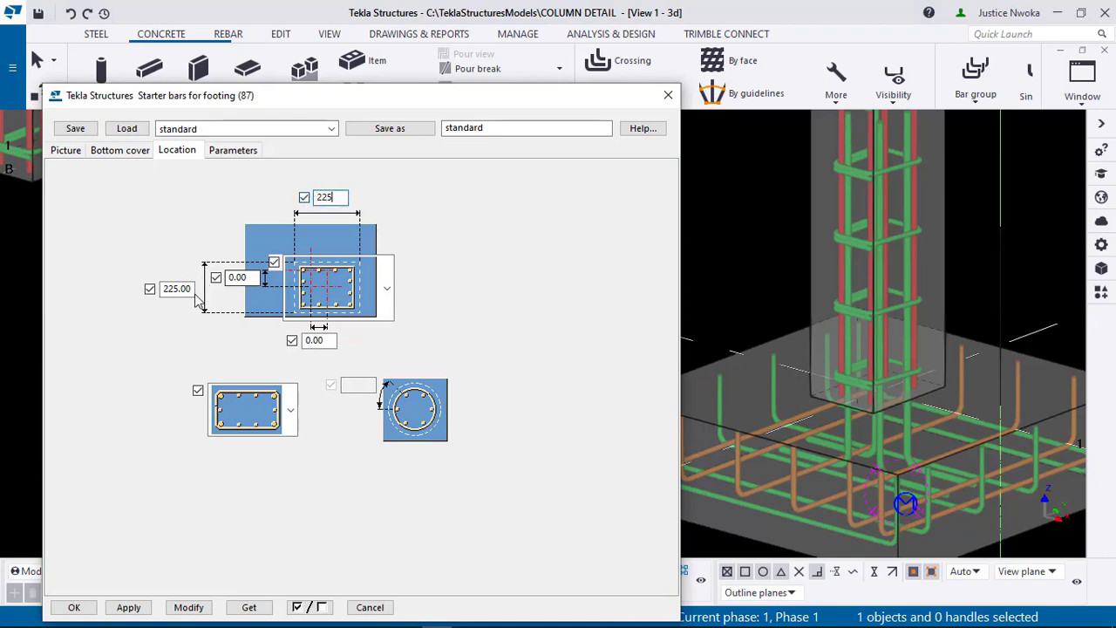
drag(183, 288, 152, 294)
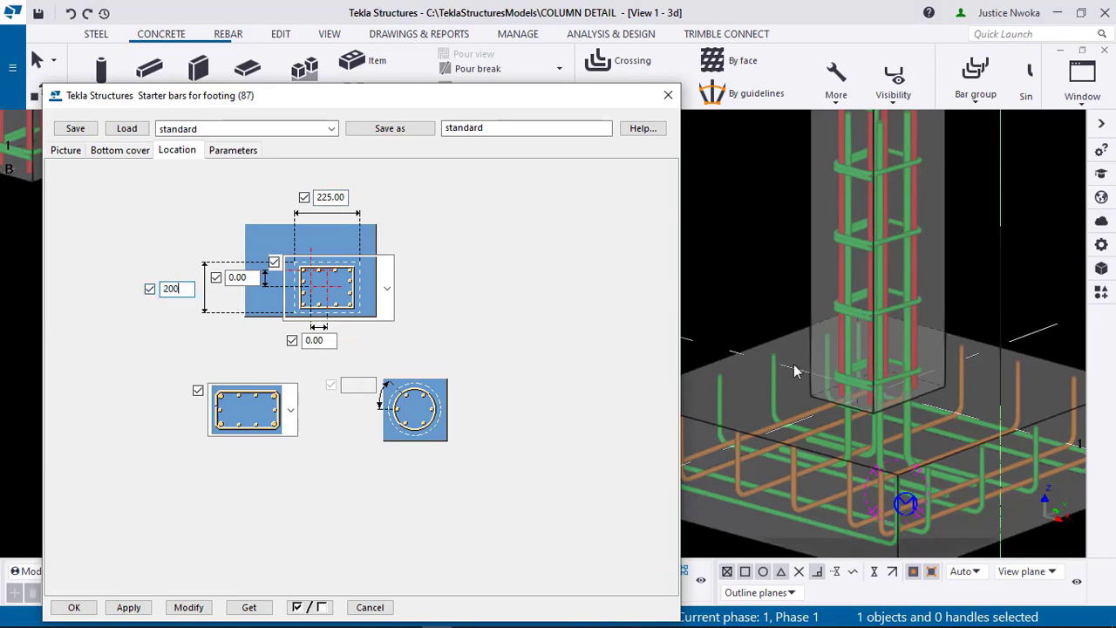
scroll(890, 346, down, 2)
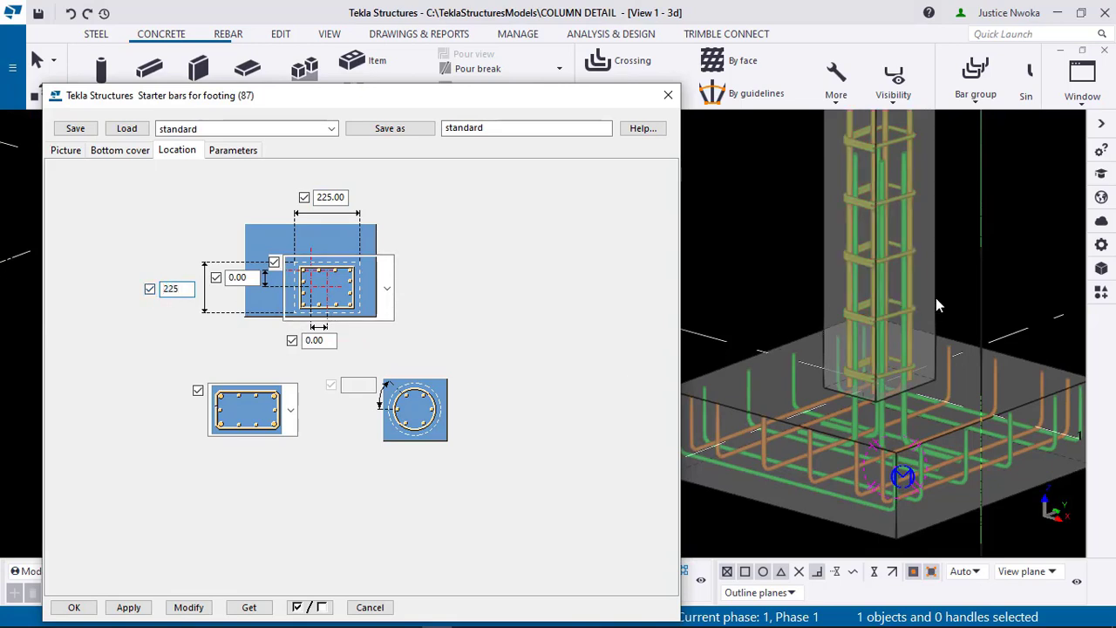
scroll(934, 312, down, 1)
ctrl+middle_drag(932, 317, 819, 302)
scroll(819, 301, up, 2)
mouse_move(836, 346)
ctrl+middle_down()
mouse_move(893, 334)
mouse_move(856, 349)
ctrl+middle_up()
scroll(856, 349, up, 5)
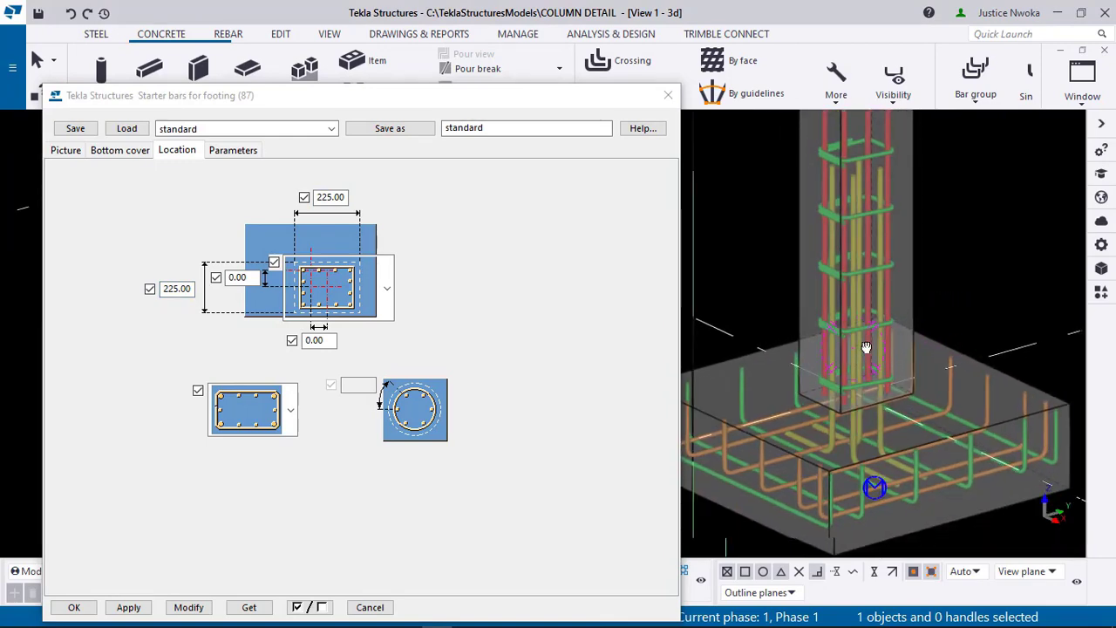
Step: Set the column section width in the location settings to 300 and apply the change to the starter bars
click(349, 200)
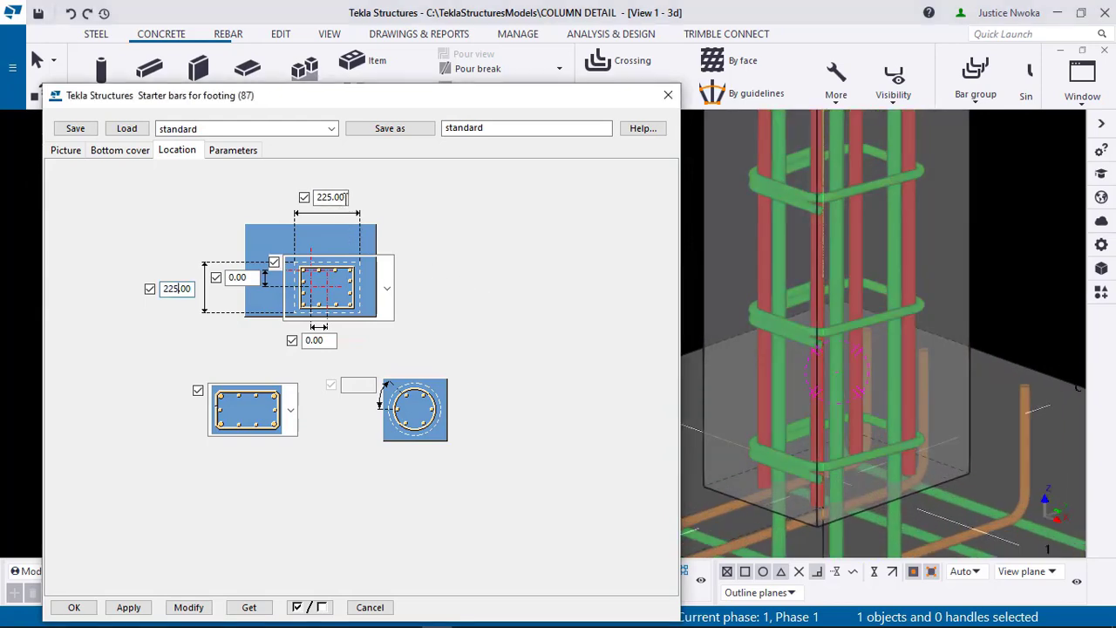
drag(343, 197, 310, 206)
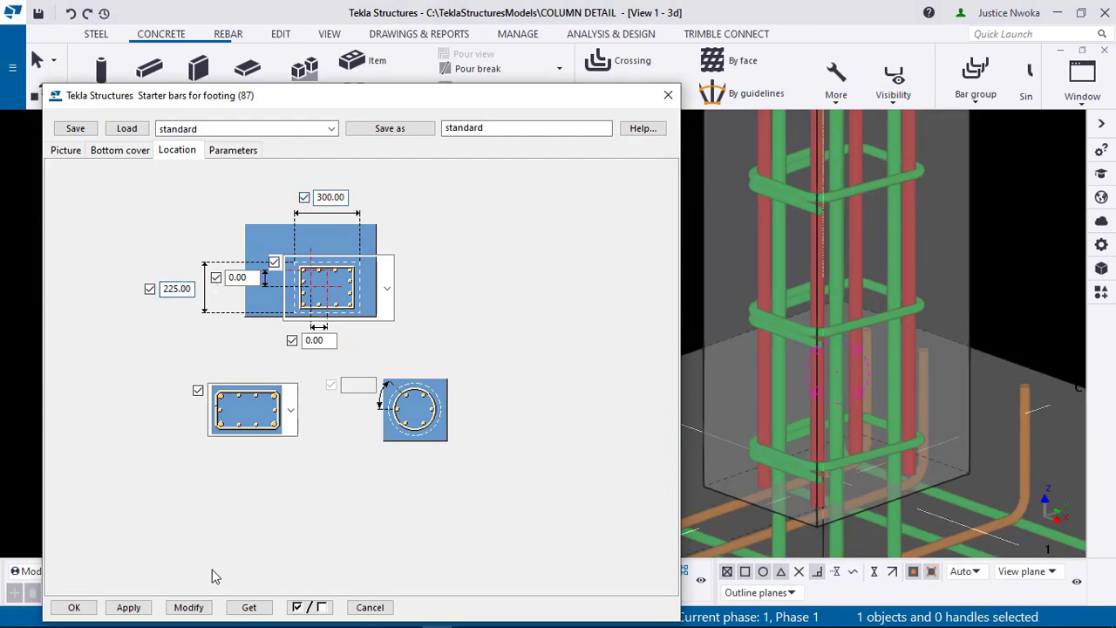
click(189, 606)
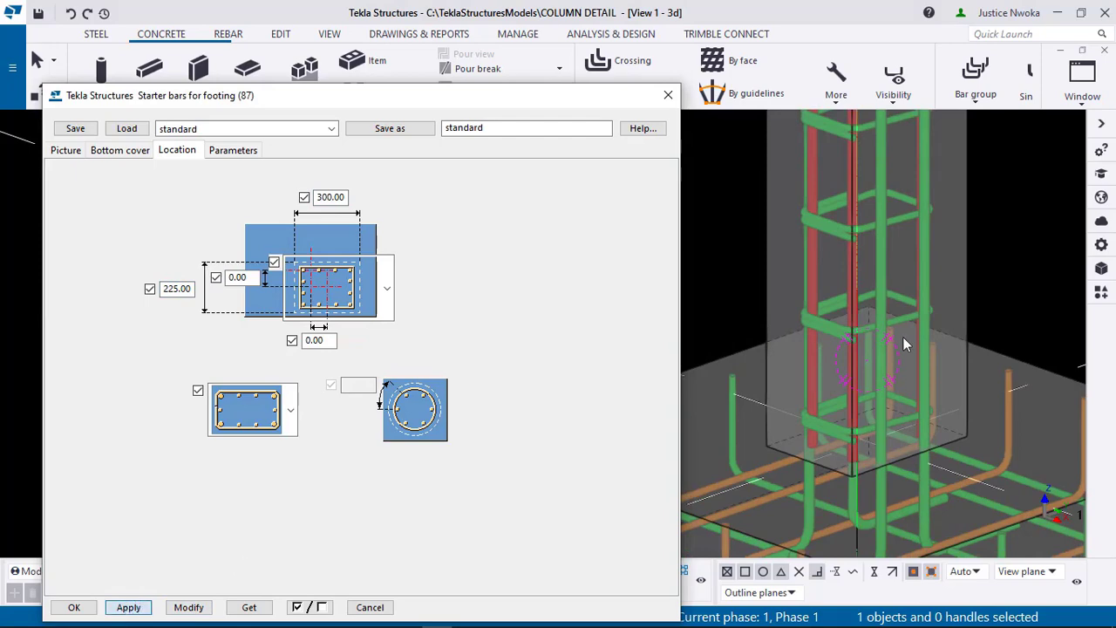
Step: Set the column section width in the location settings to 225, apply it and check the starter bars inside the column
scroll(936, 267, down, 1)
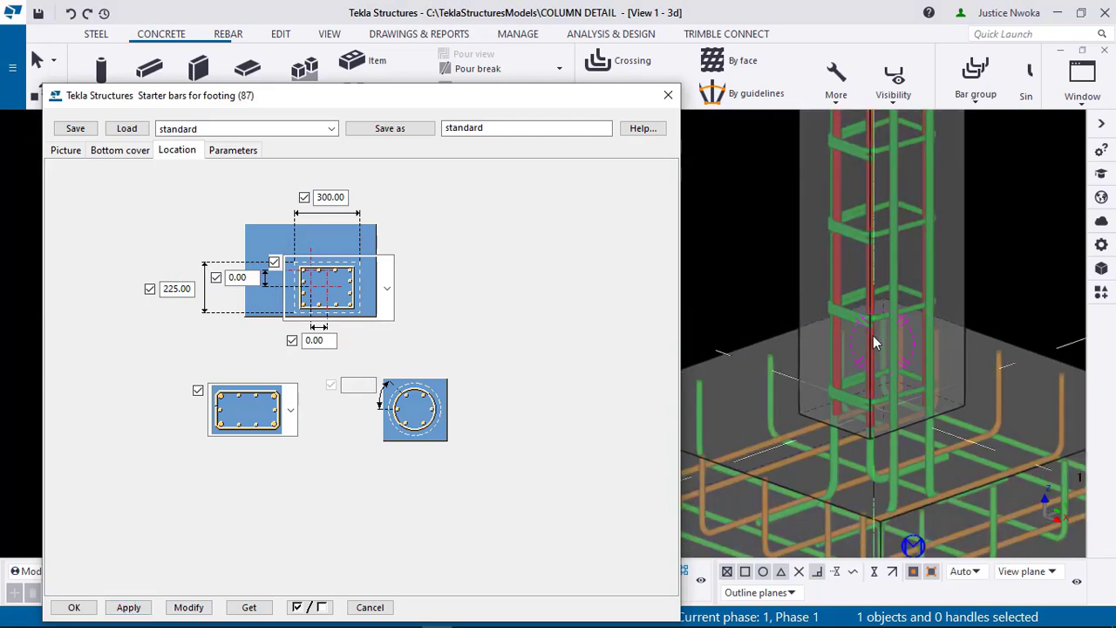
middle_drag(872, 335, 991, 350)
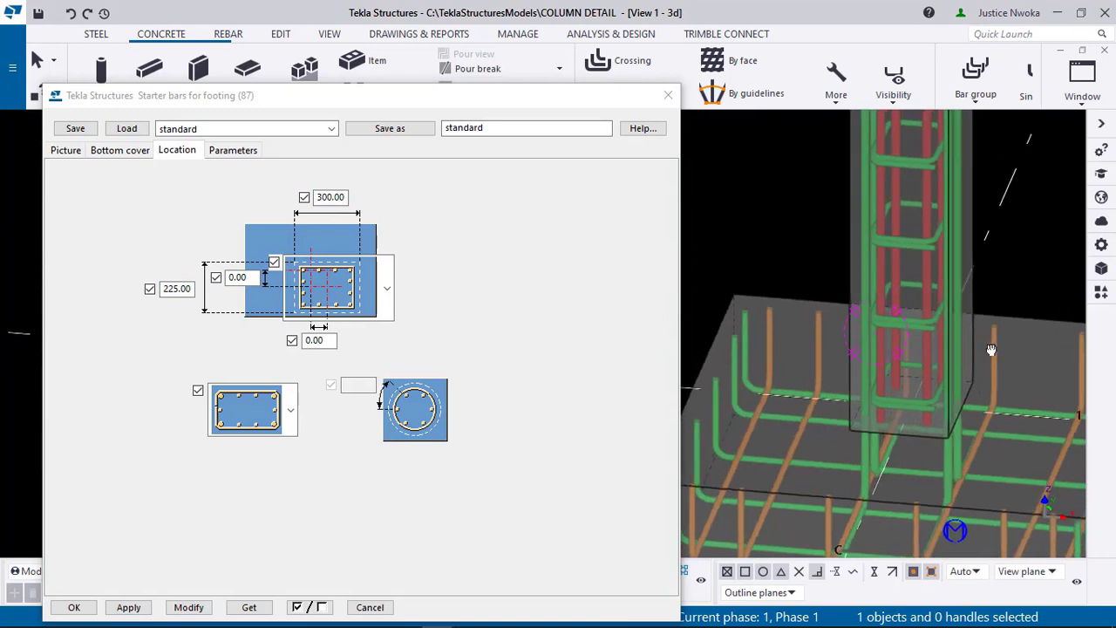
double_click(316, 197)
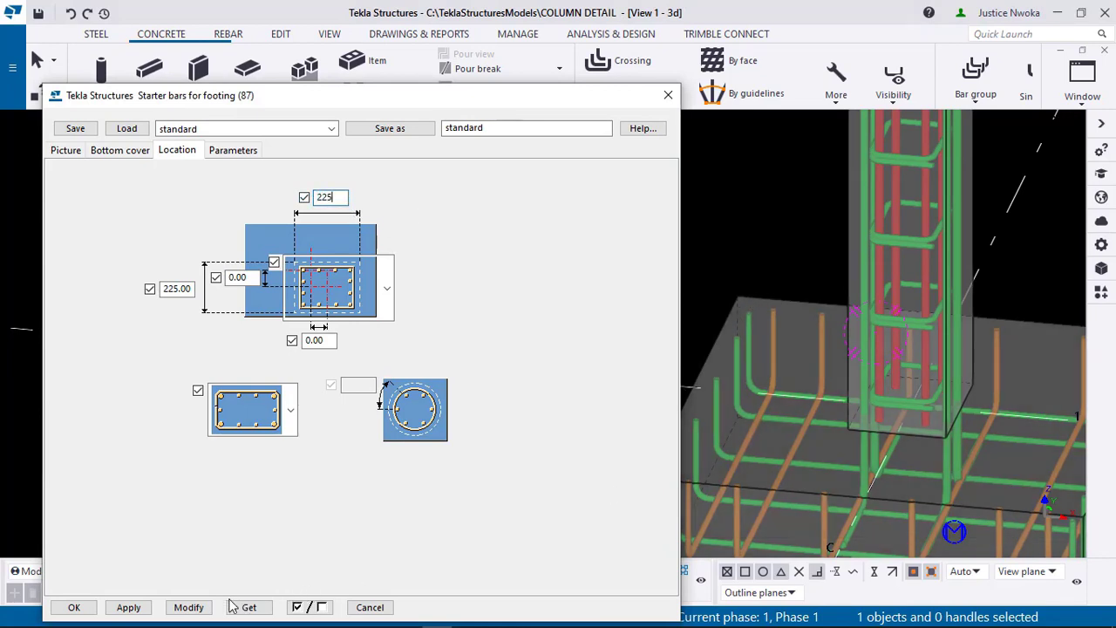
click(191, 608)
scroll(951, 298, up, 5)
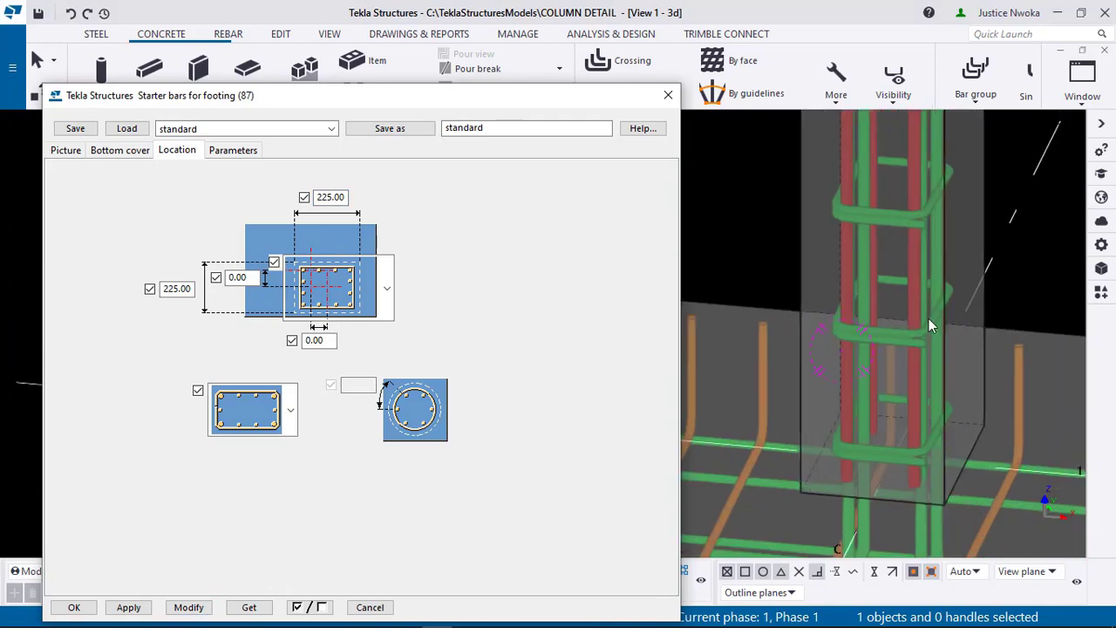
middle_drag(899, 331, 951, 386)
scroll(916, 331, down, 4)
scroll(912, 234, up, 2)
scroll(917, 207, up, 4)
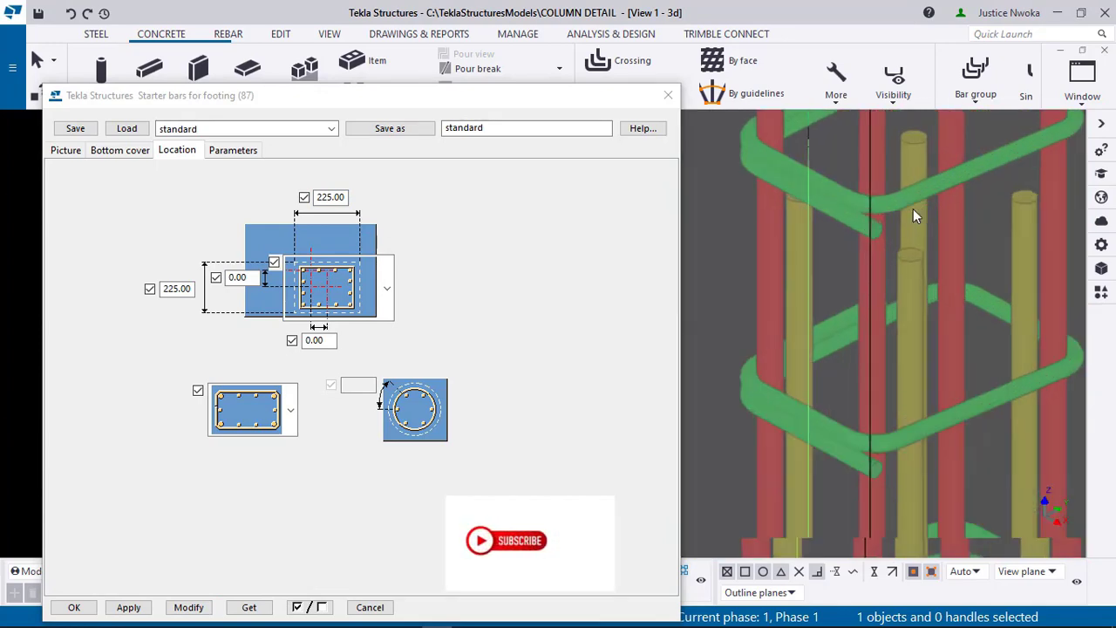
scroll(882, 220, down, 4)
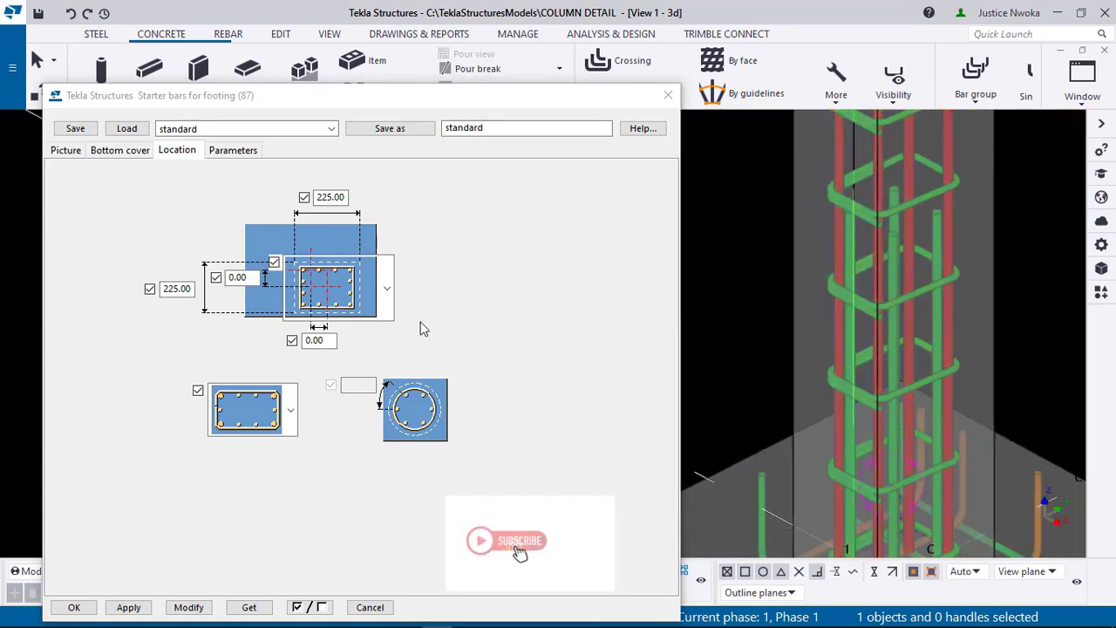
Step: Choose the closed stirrup shape without hooks in the location settings and apply the settings to the starter bars
drag(331, 341, 305, 343)
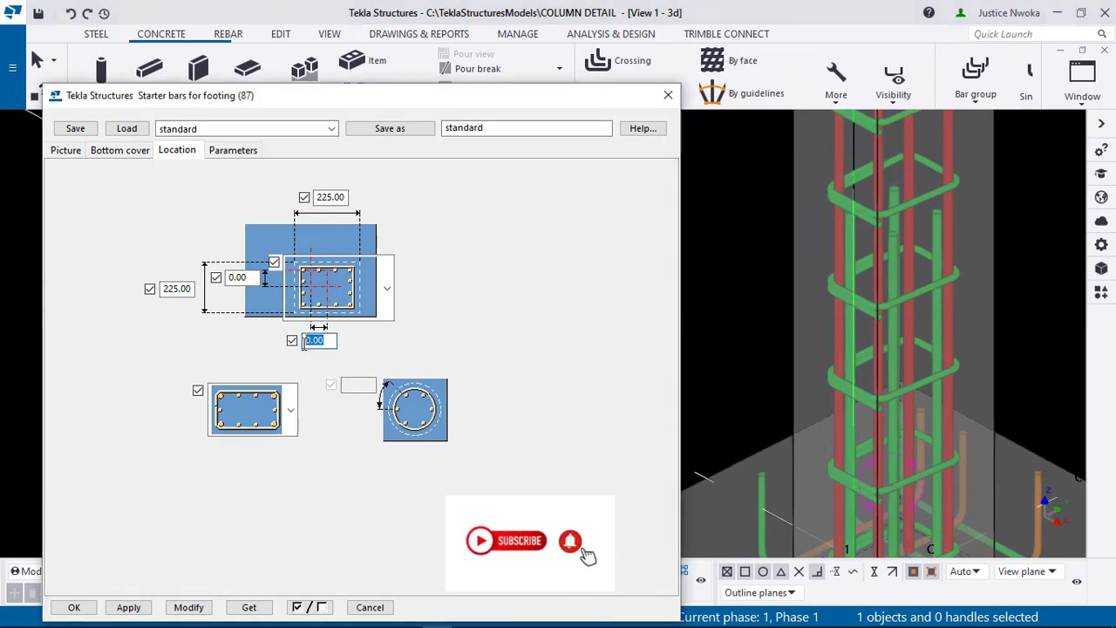
drag(250, 277, 229, 278)
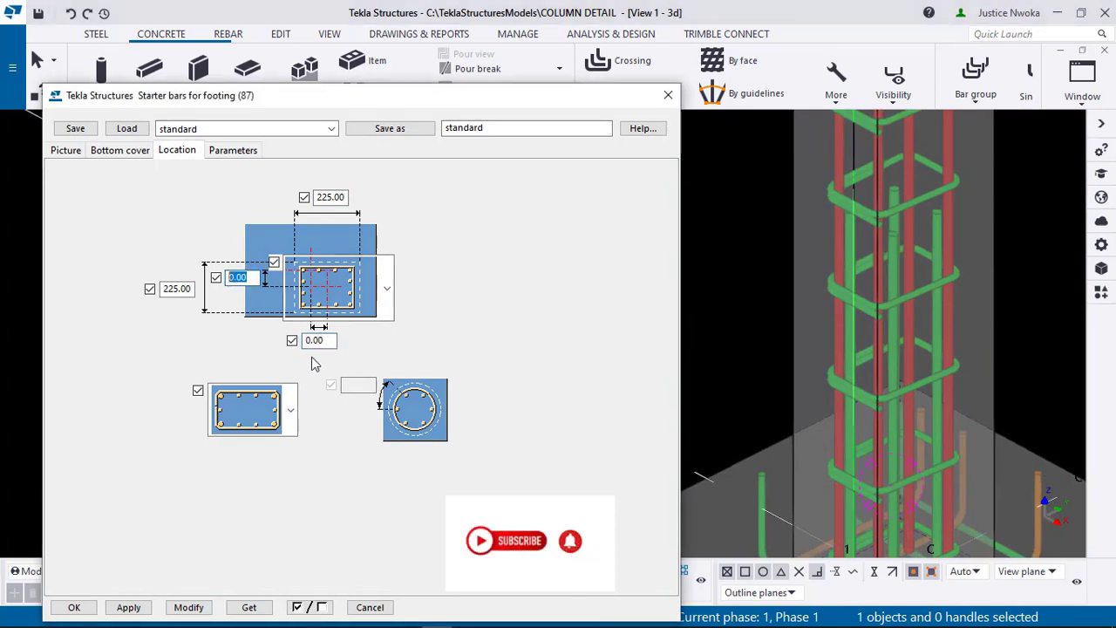
click(291, 409)
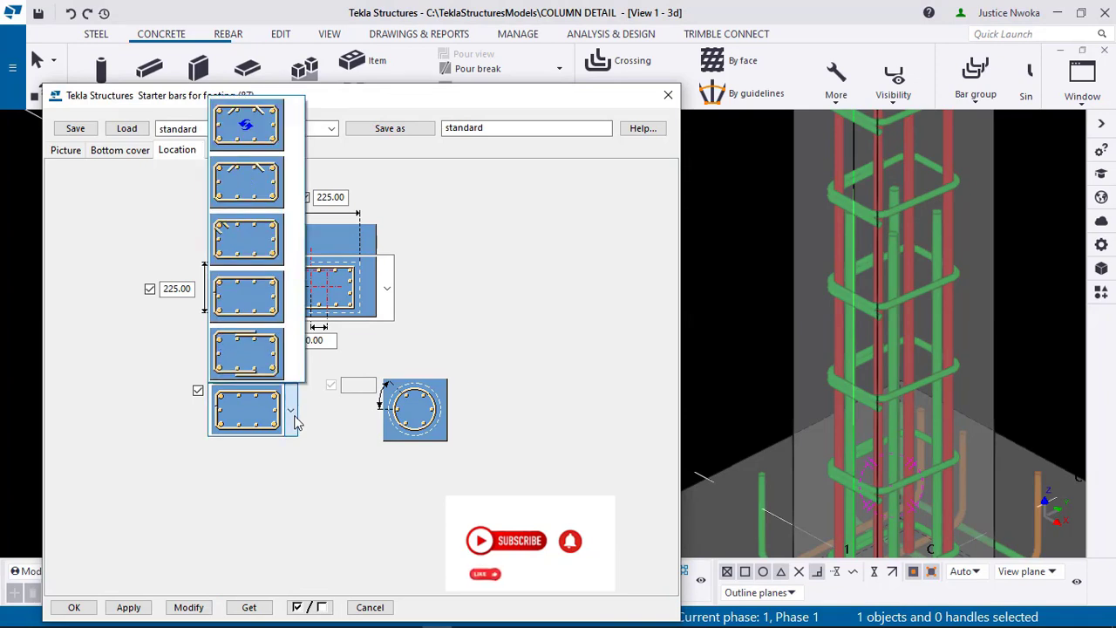
click(243, 297)
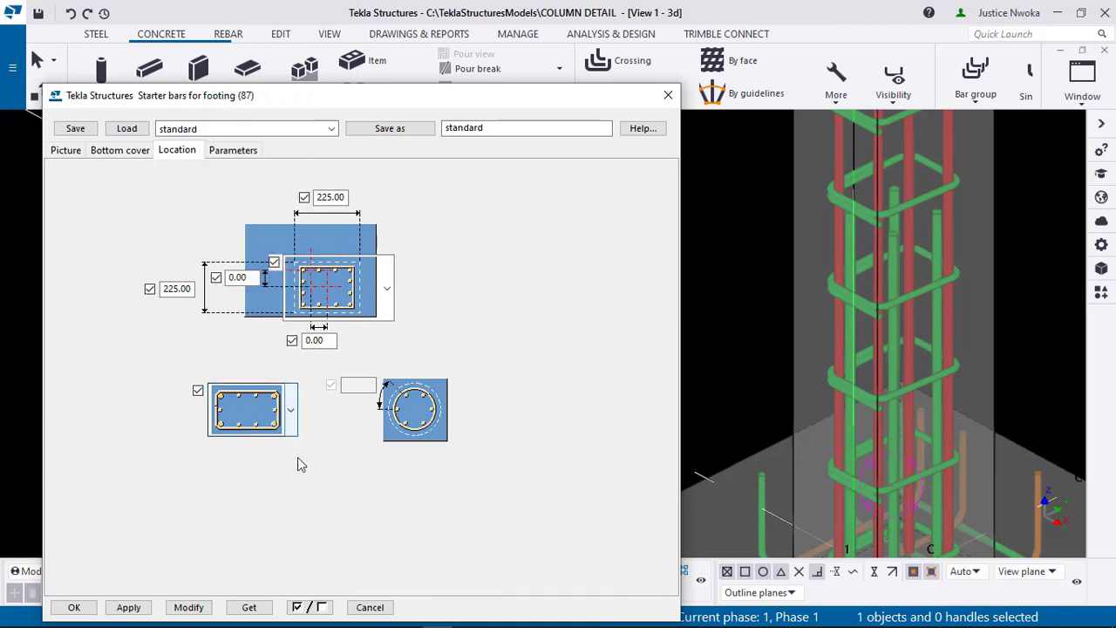
click(189, 607)
scroll(941, 354, down, 3)
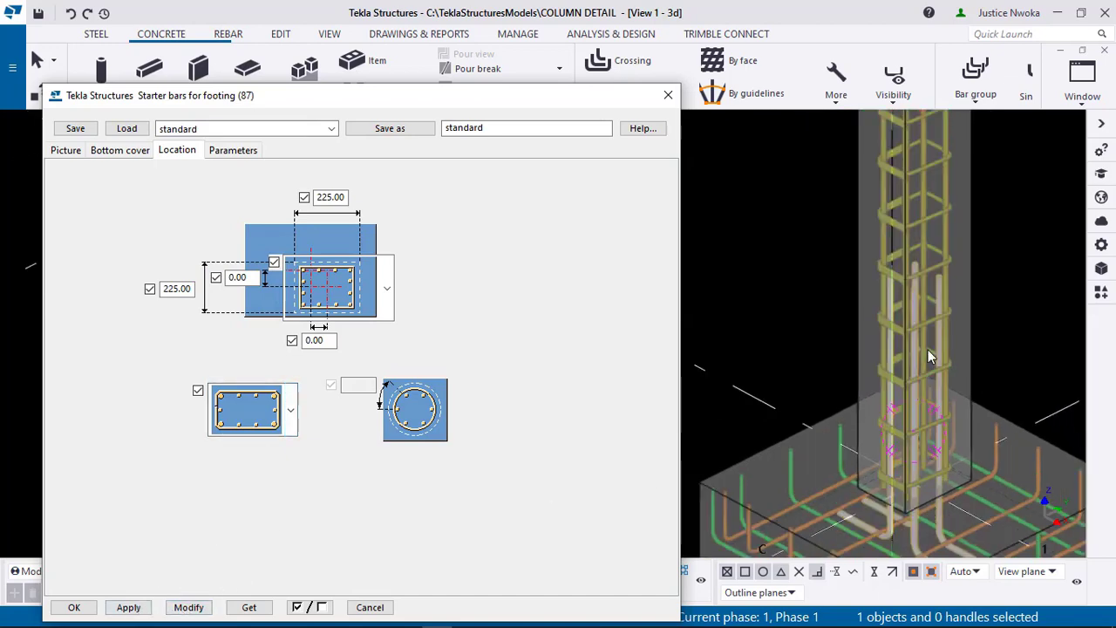
middle_drag(908, 415, 884, 351)
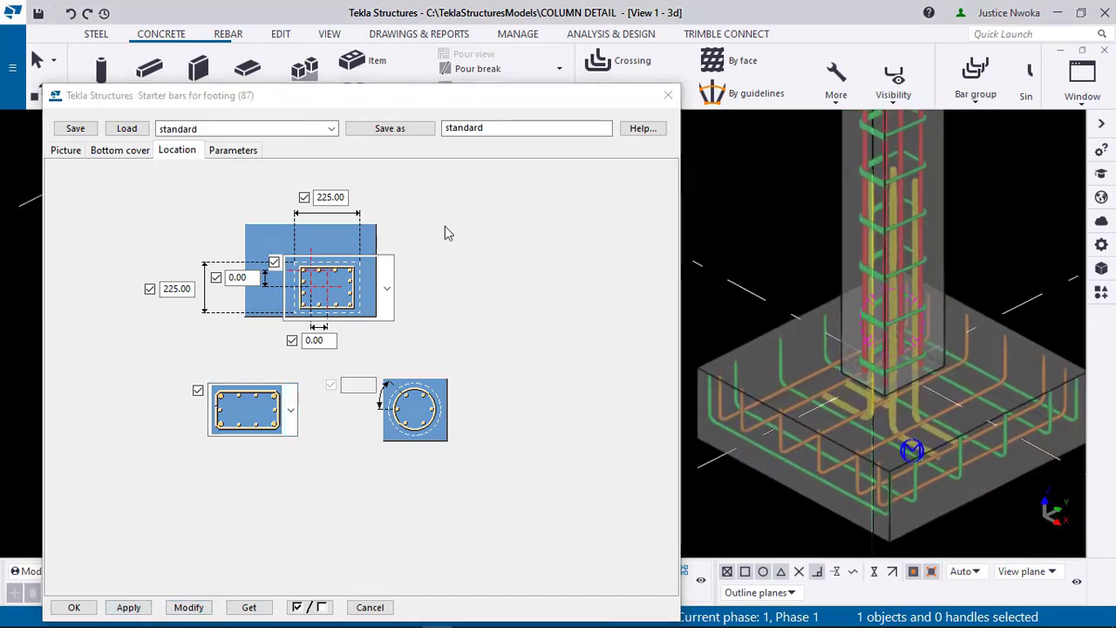
Step: Check the starter bars' naming and class parameters, then apply the location settings and close the component dialog
click(232, 150)
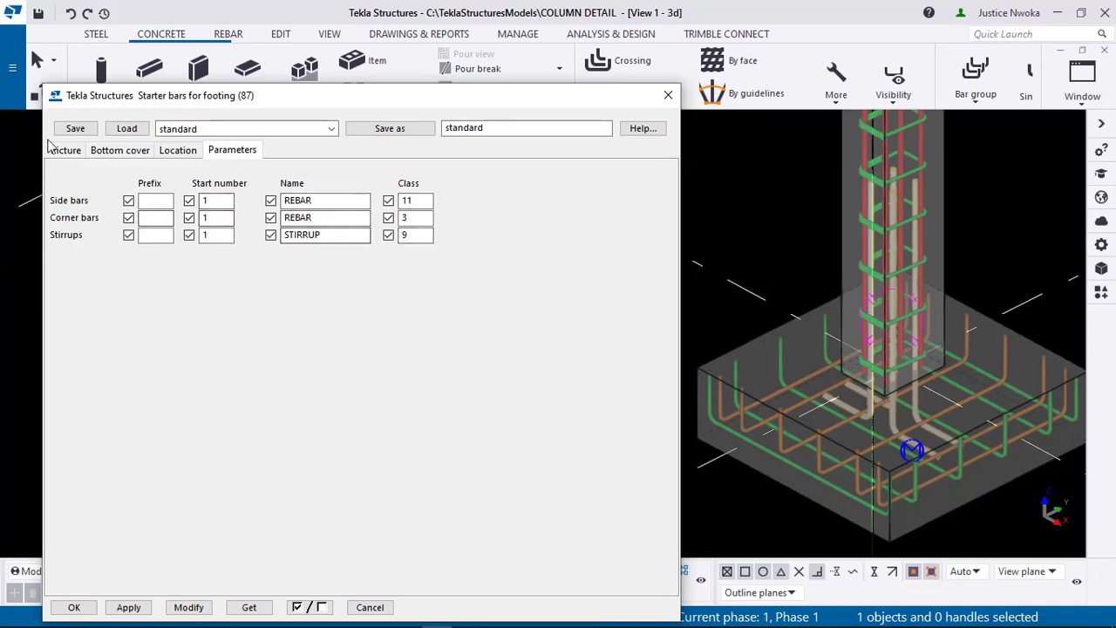
click(173, 152)
click(185, 610)
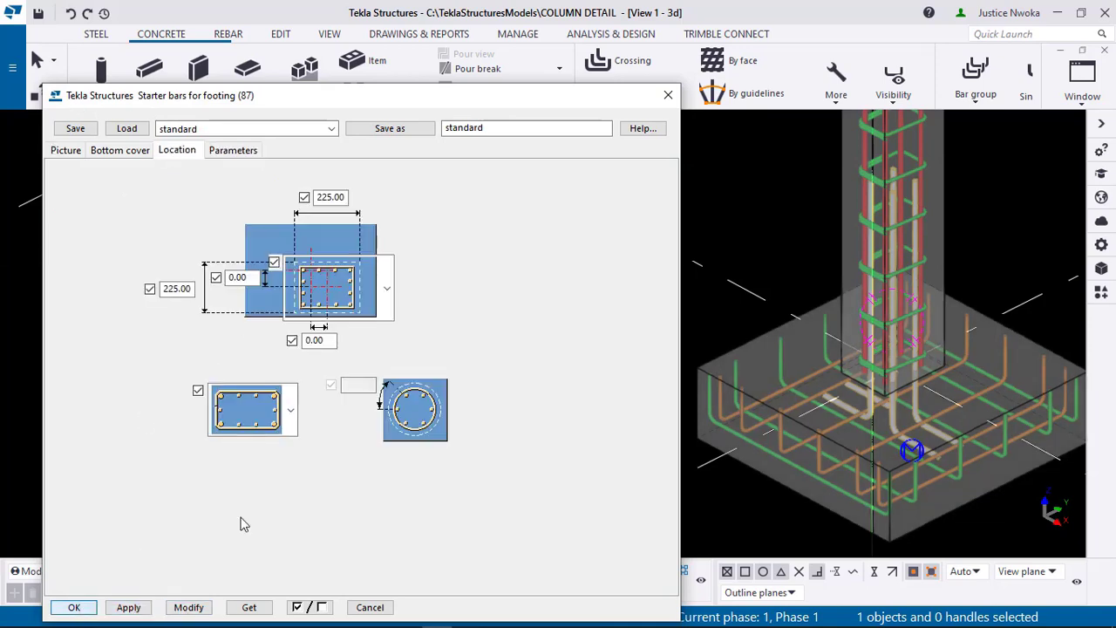
Step: Examine the finished starter bars from several angles where they run from the footing into the column
scroll(543, 296, down, 5)
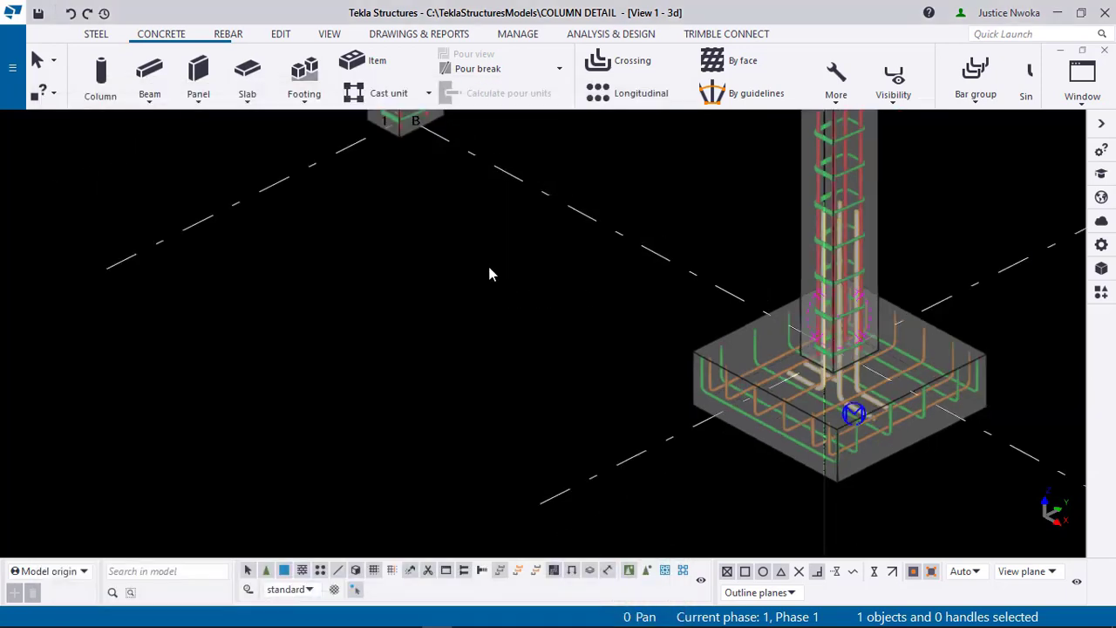
middle_drag(684, 335, 623, 379)
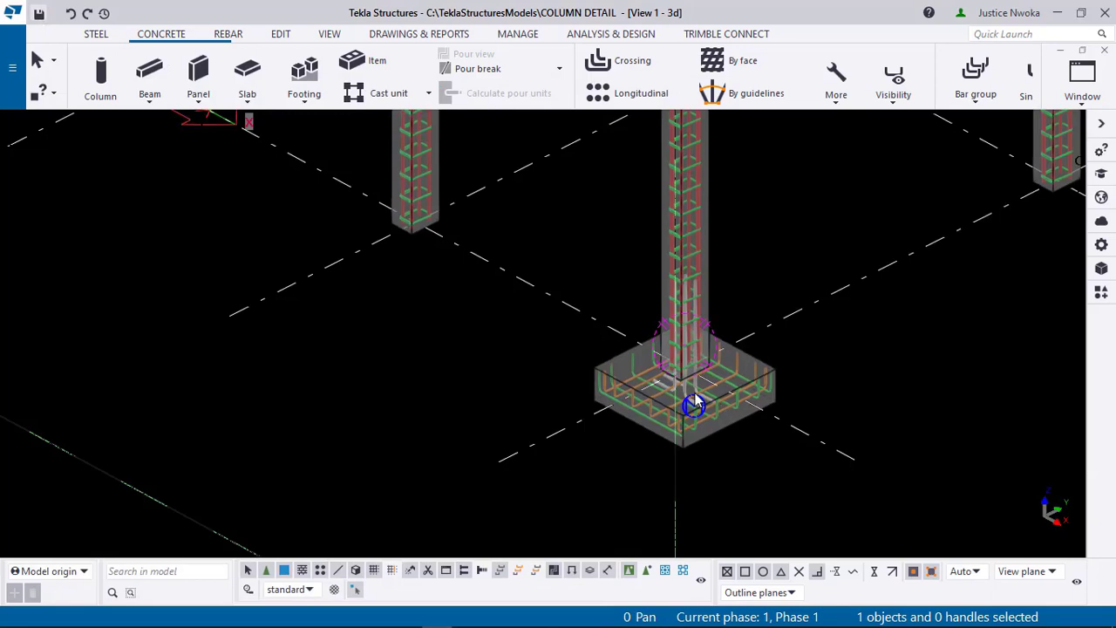
scroll(693, 391, up, 5)
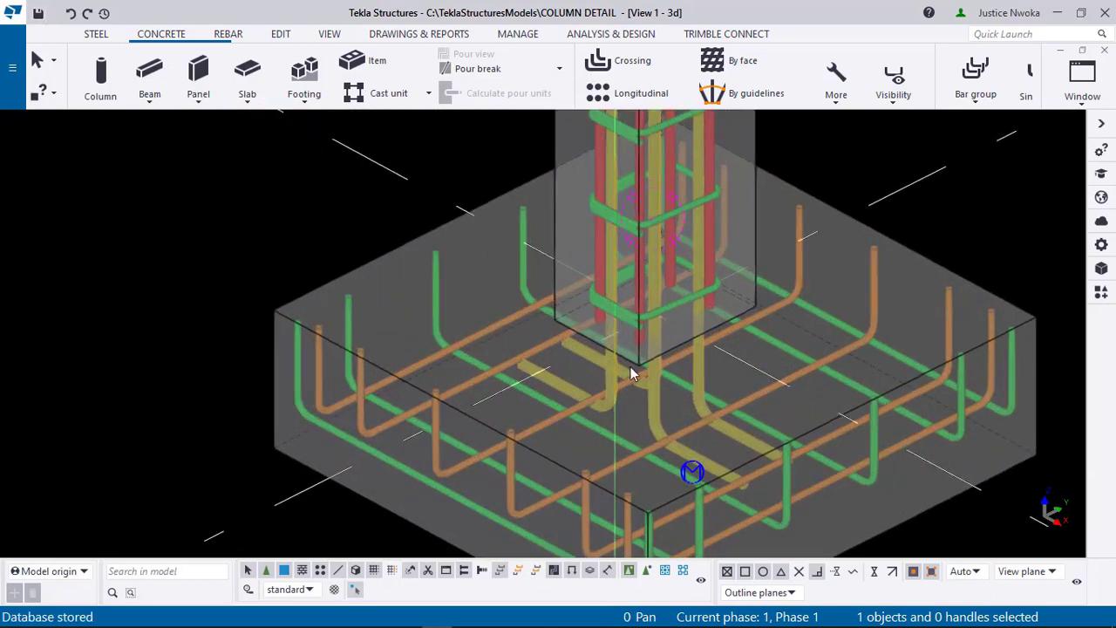
scroll(633, 373, down, 3)
scroll(743, 383, down, 2)
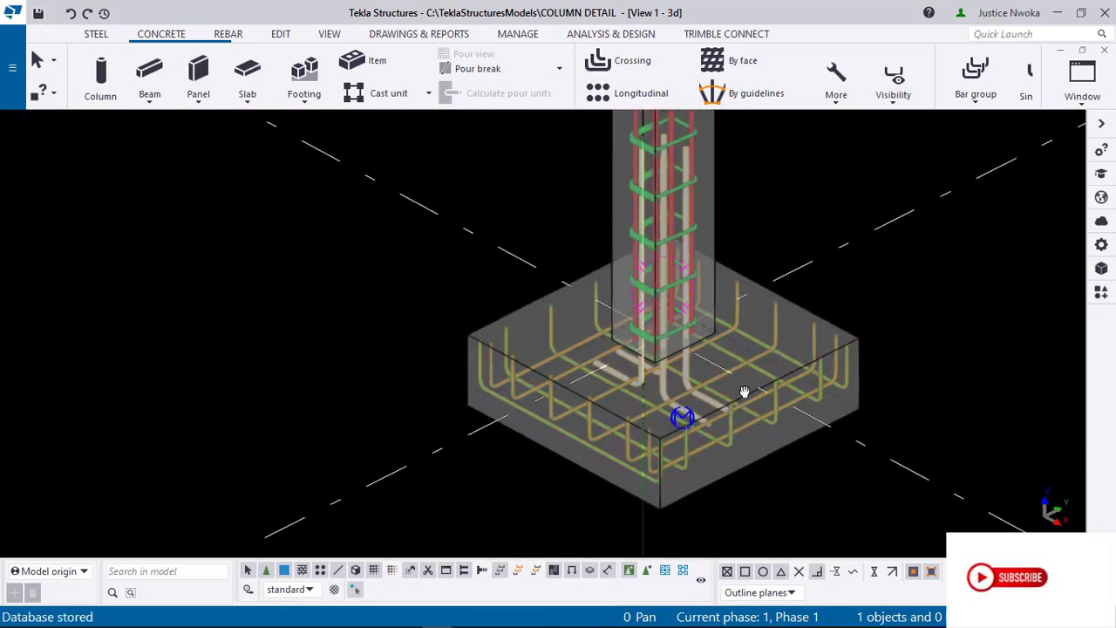
mouse_move(744, 391)
ctrl+middle_down()
mouse_move(805, 384)
mouse_move(703, 397)
mouse_move(737, 406)
ctrl+middle_up()
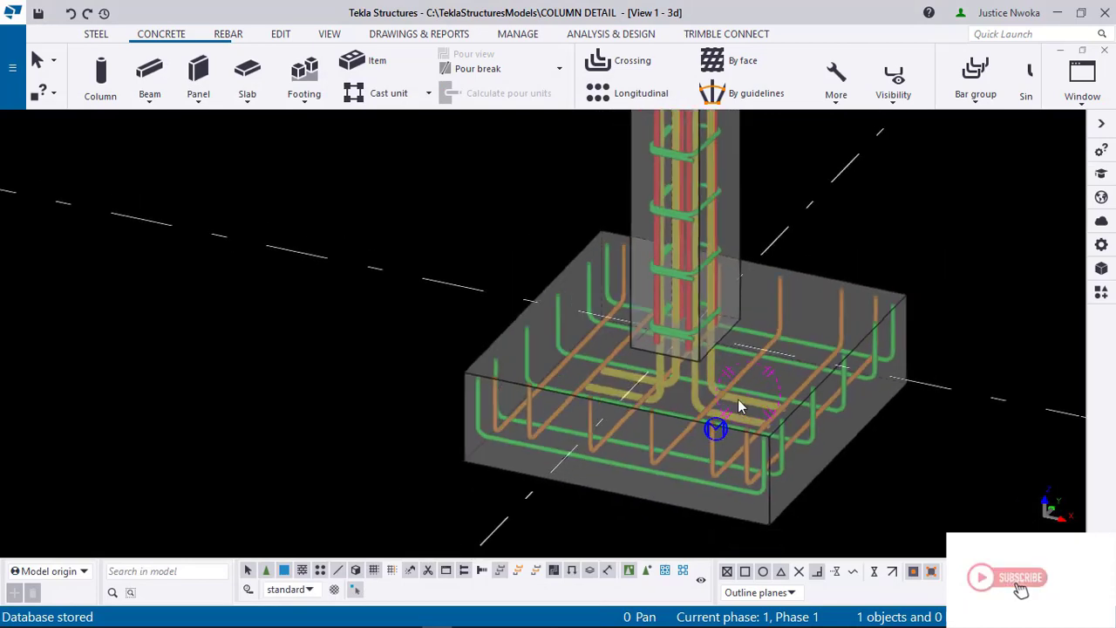
scroll(672, 341, up, 3)
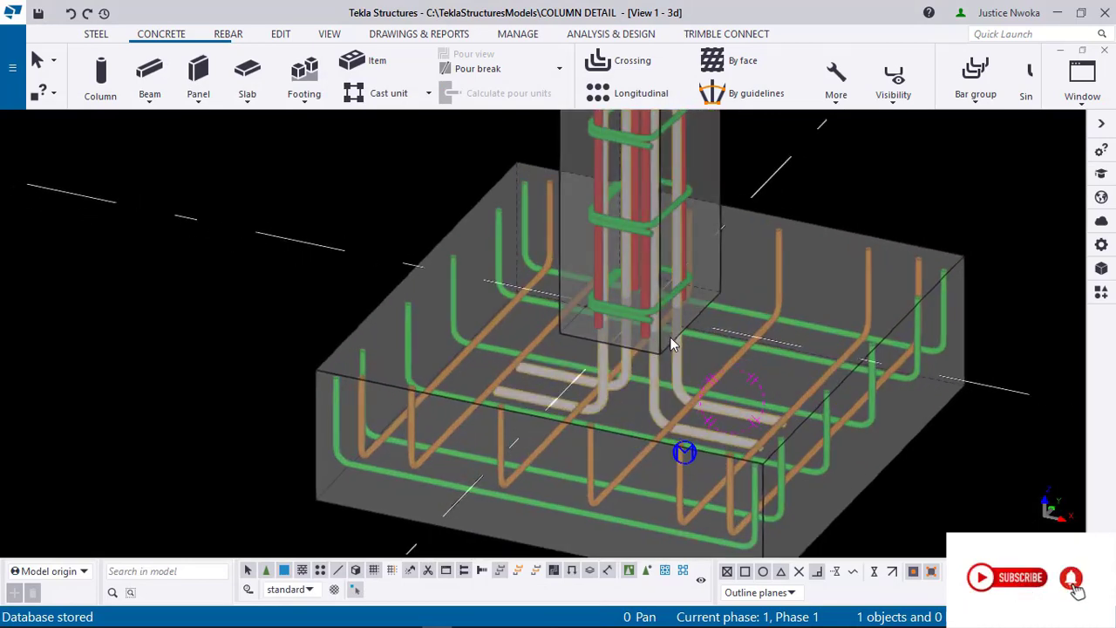
scroll(700, 326, down, 2)
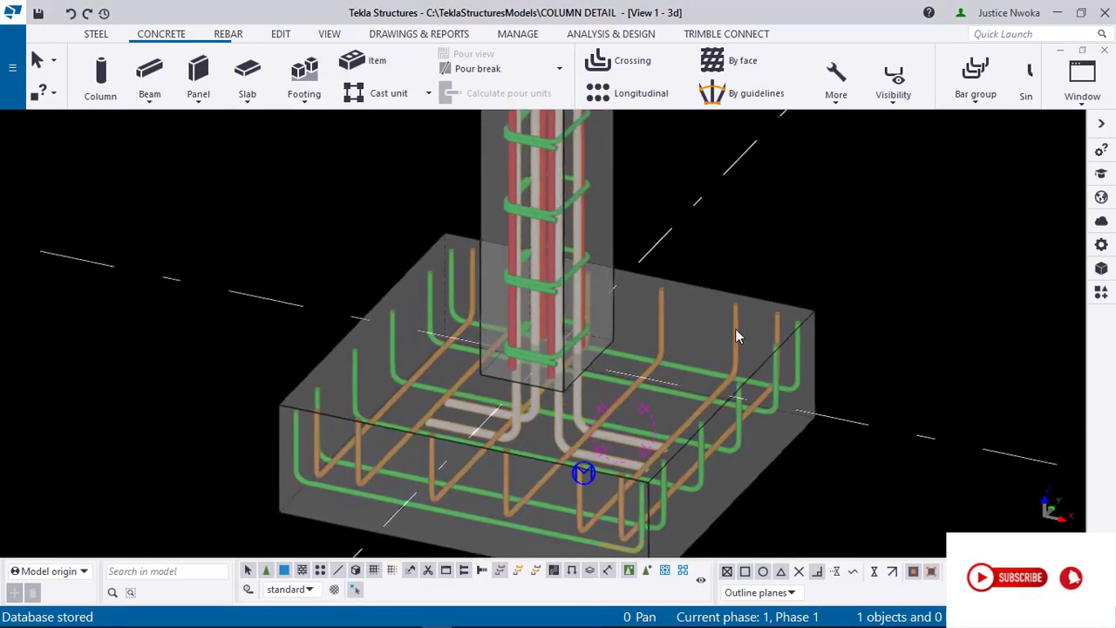
scroll(662, 314, down, 3)
middle_drag(574, 318, 610, 331)
scroll(610, 329, down, 3)
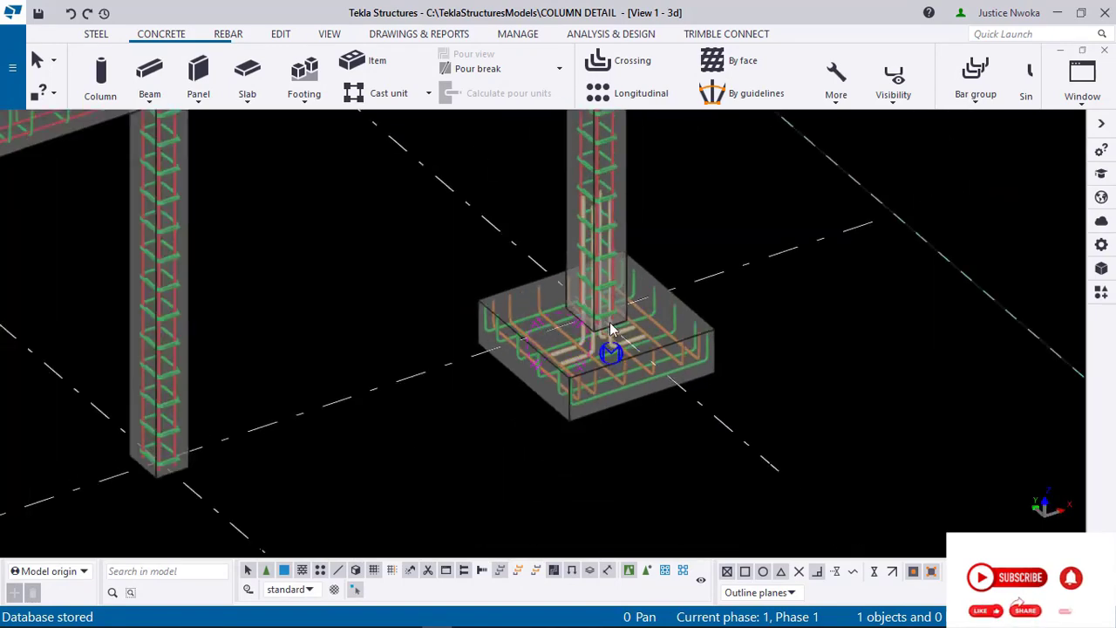
Step: Compare the reinforced footing with the neighbouring columns and inspect the base of the middle column that has no footing
scroll(610, 331, down, 3)
scroll(436, 384, up, 4)
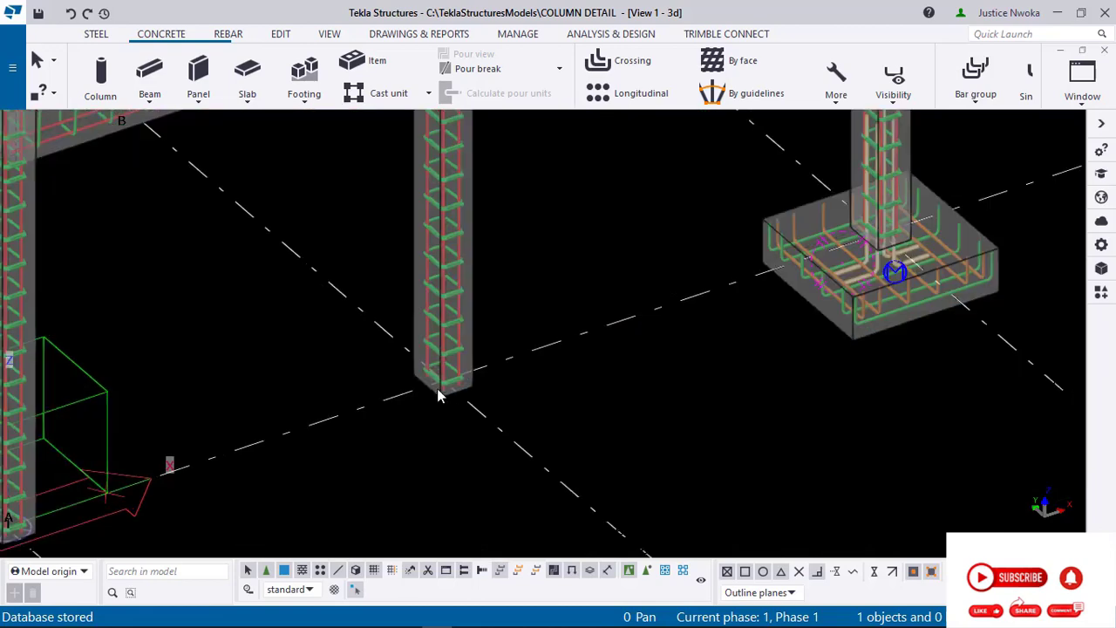
scroll(443, 366, up, 1)
scroll(493, 348, down, 4)
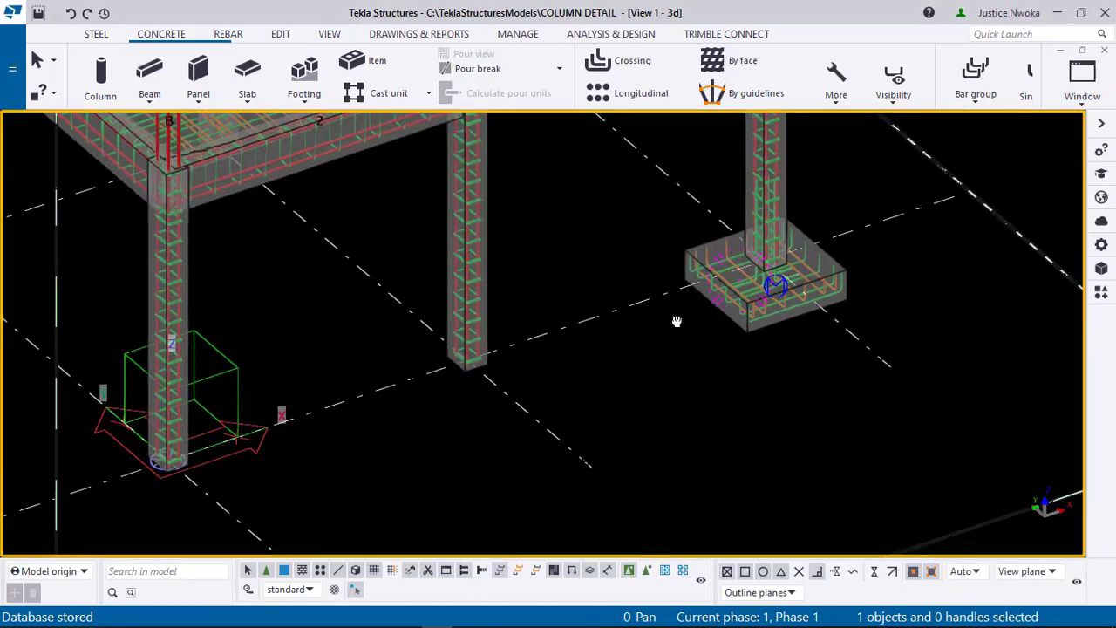
middle_drag(677, 321, 617, 310)
scroll(601, 327, up, 1)
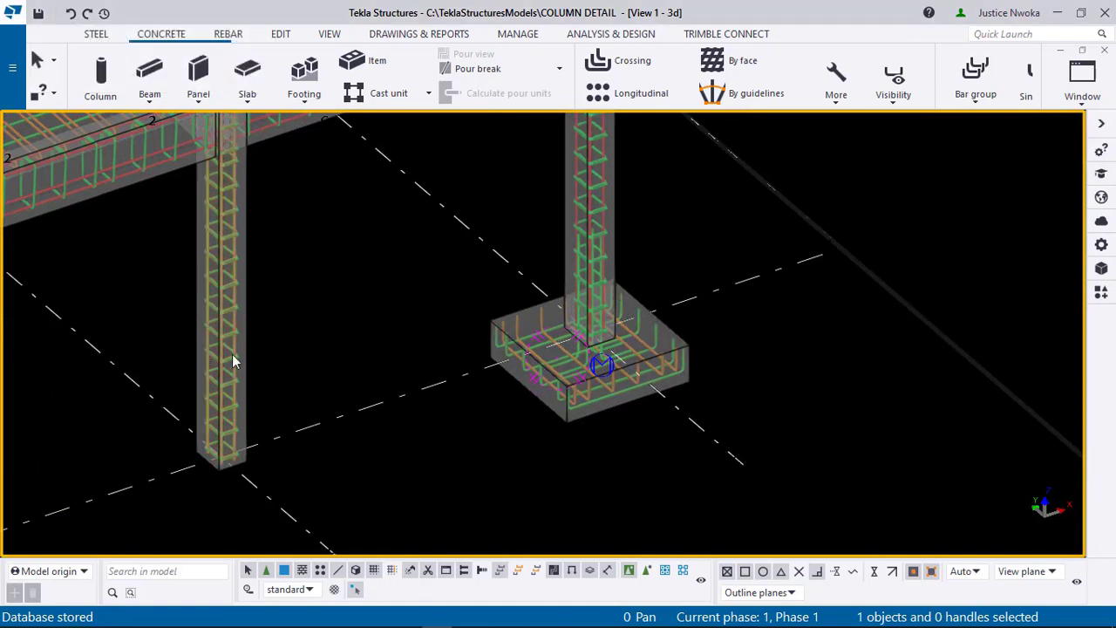
middle_drag(232, 361, 424, 323)
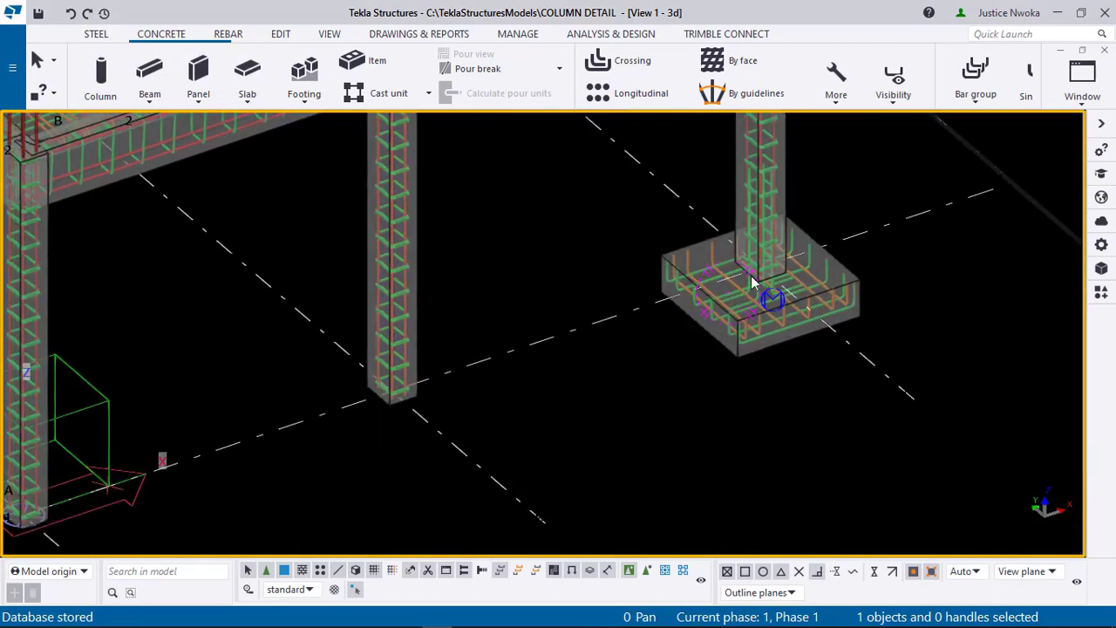
scroll(751, 282, up, 3)
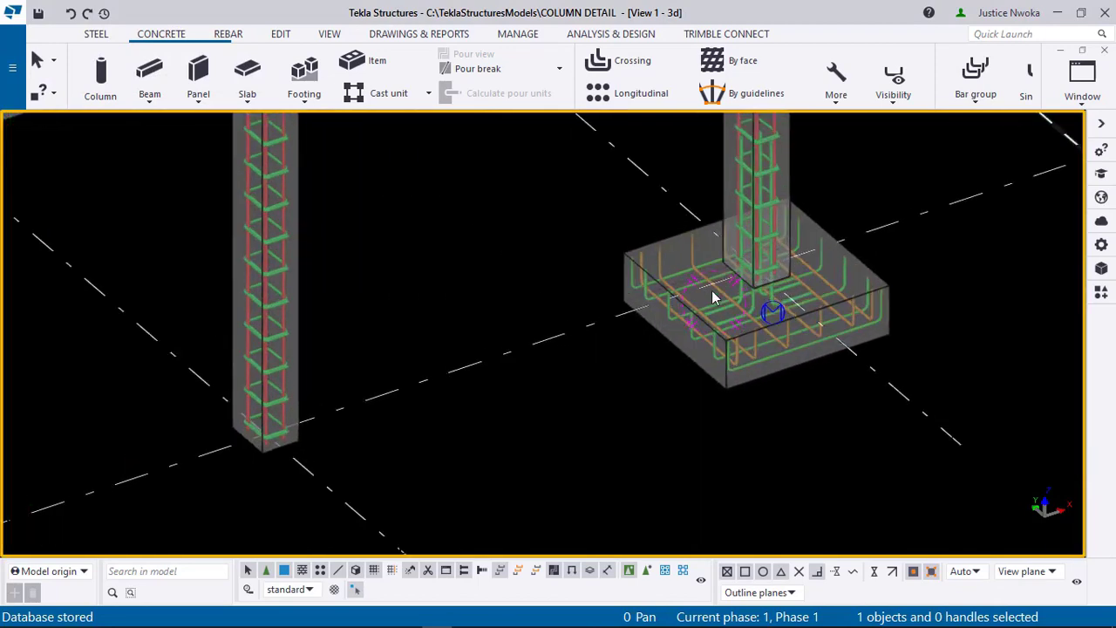
scroll(712, 298, down, 3)
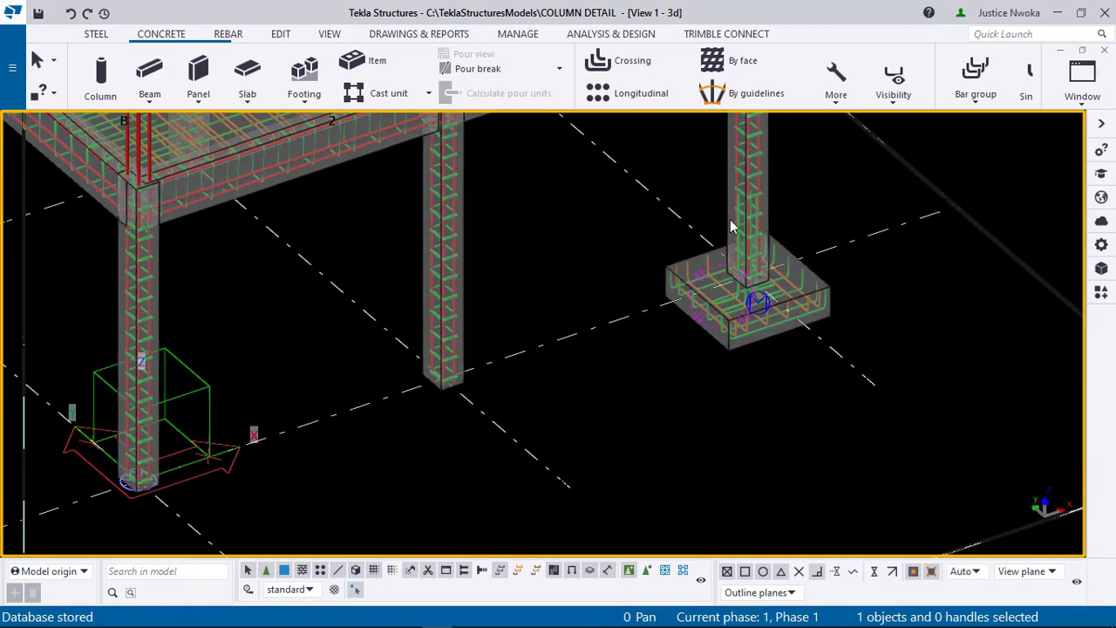
scroll(785, 261, up, 2)
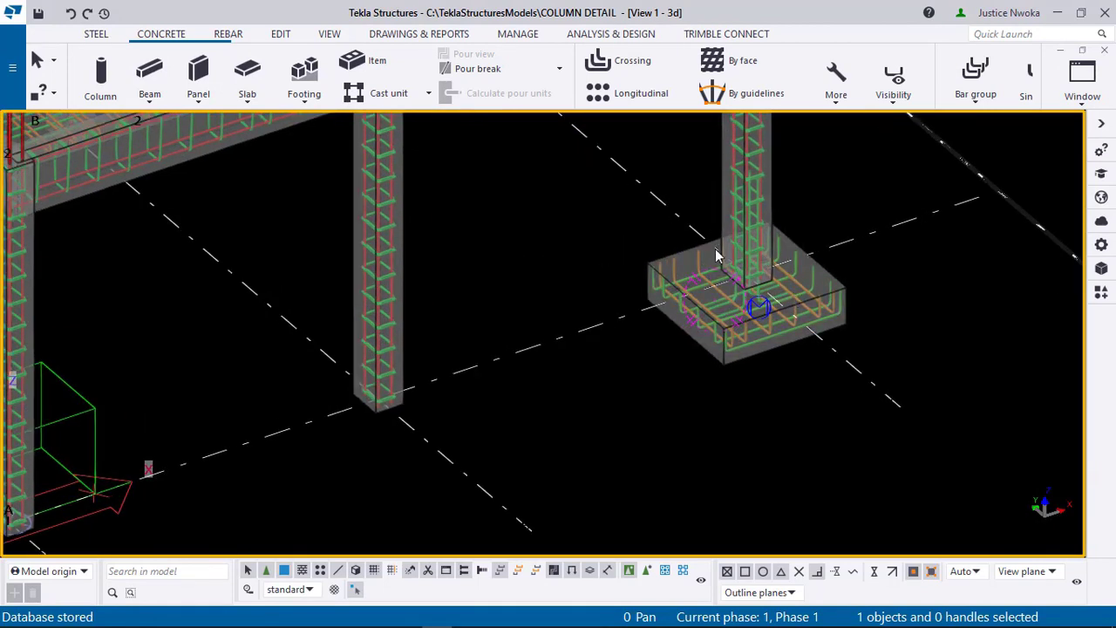
middle_drag(261, 296, 474, 377)
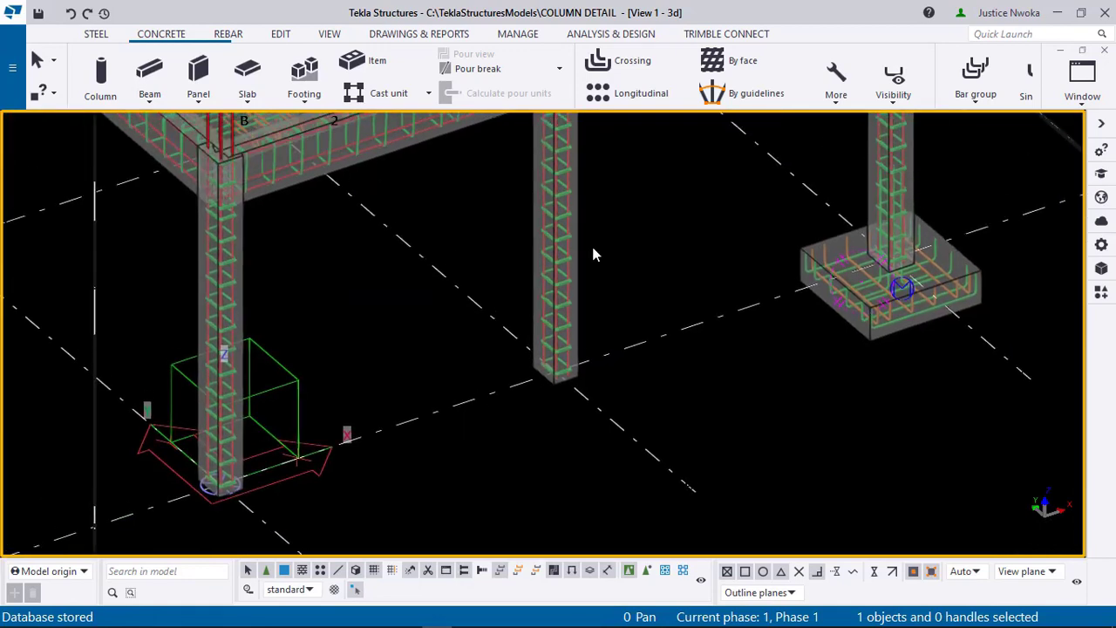
scroll(536, 384, up, 4)
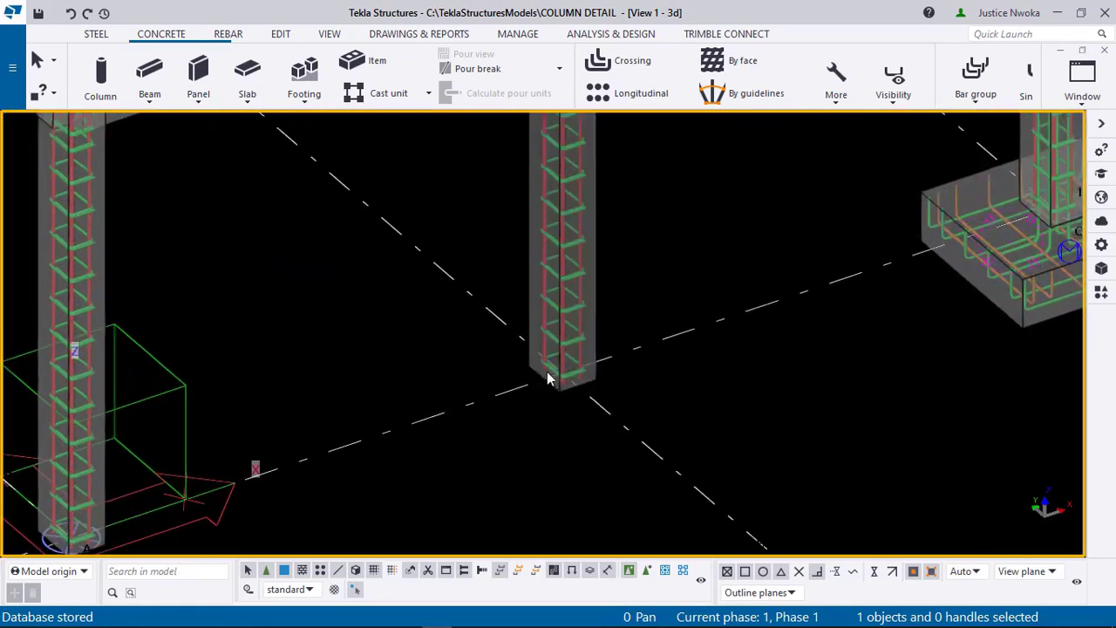
scroll(567, 390, up, 2)
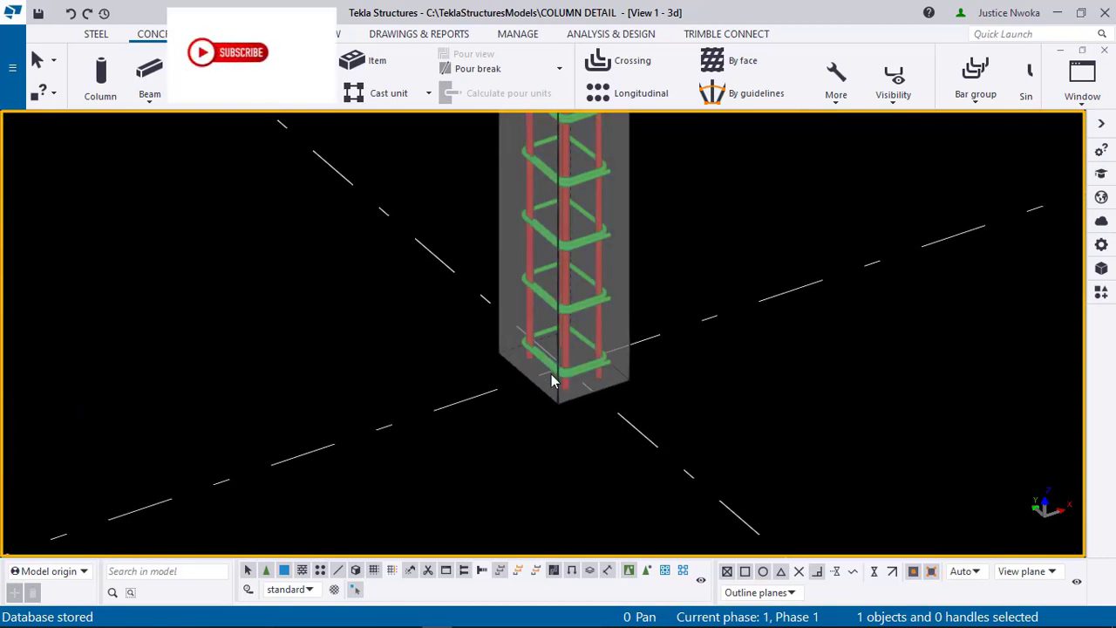
scroll(562, 340, down, 1)
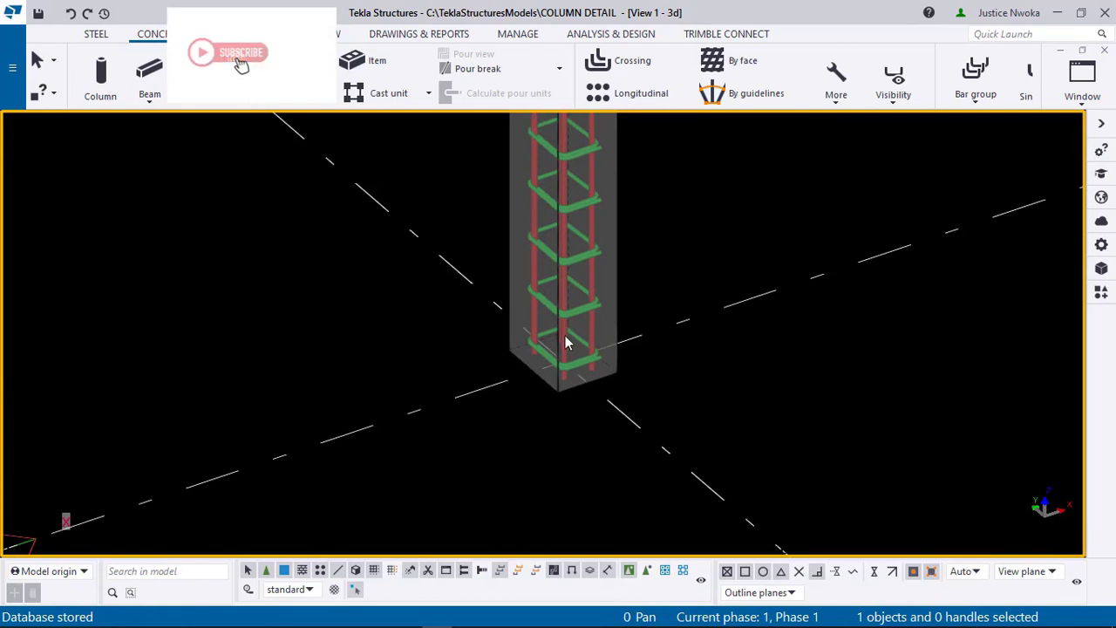
scroll(562, 373, up, 2)
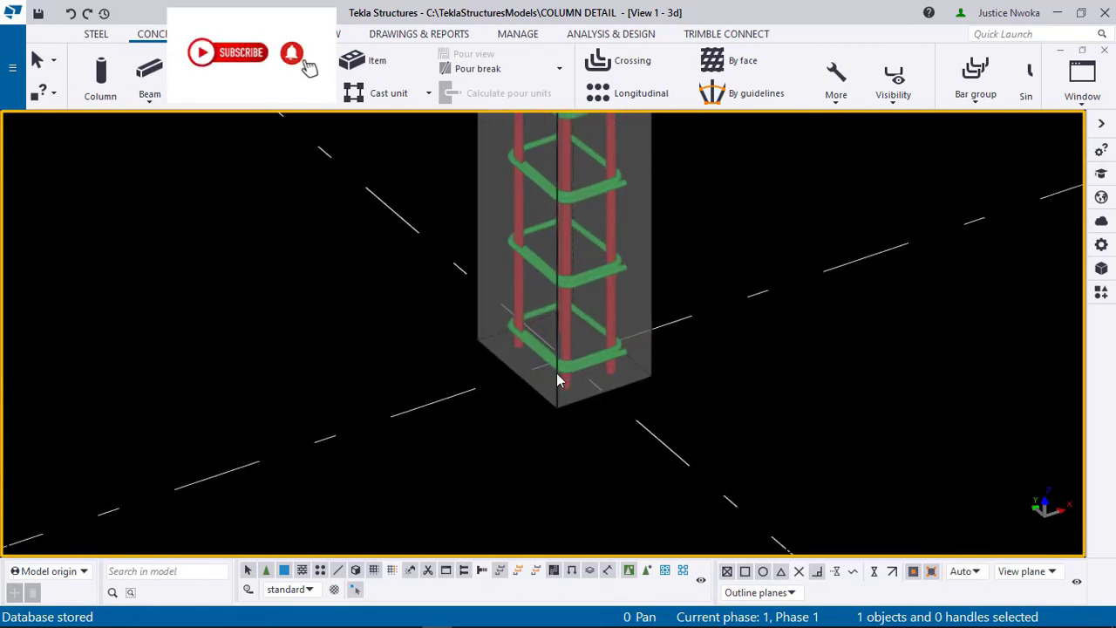
ctrl+middle_drag(556, 373, 531, 358)
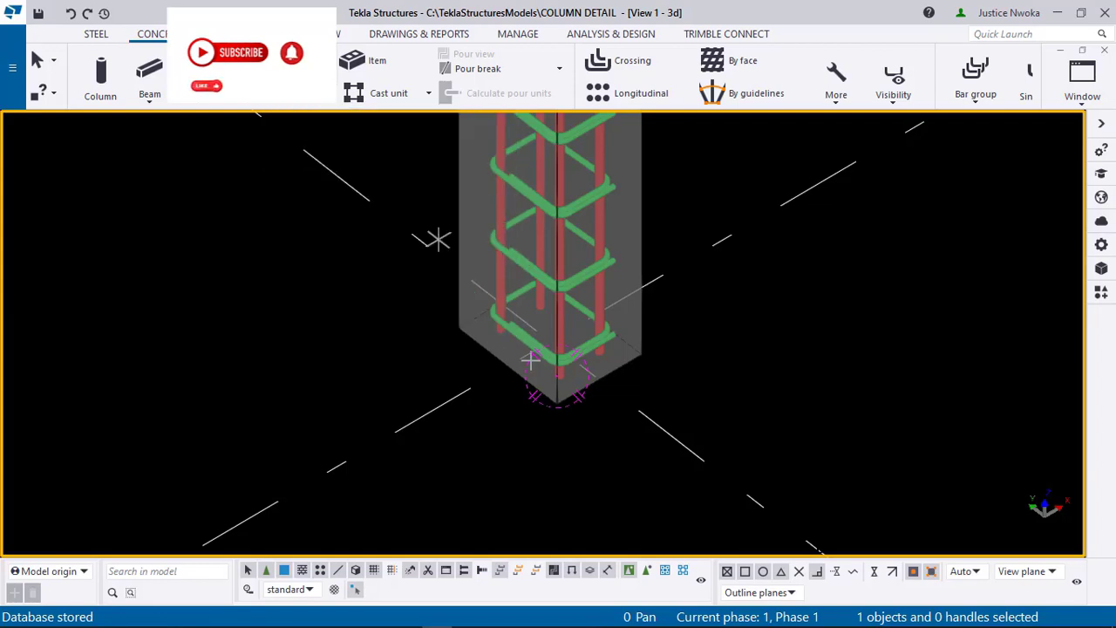
Step: Create a pad footing at the base centre of the middle column on gridlines B and 1
scroll(547, 335, up, 2)
scroll(553, 330, up, 3)
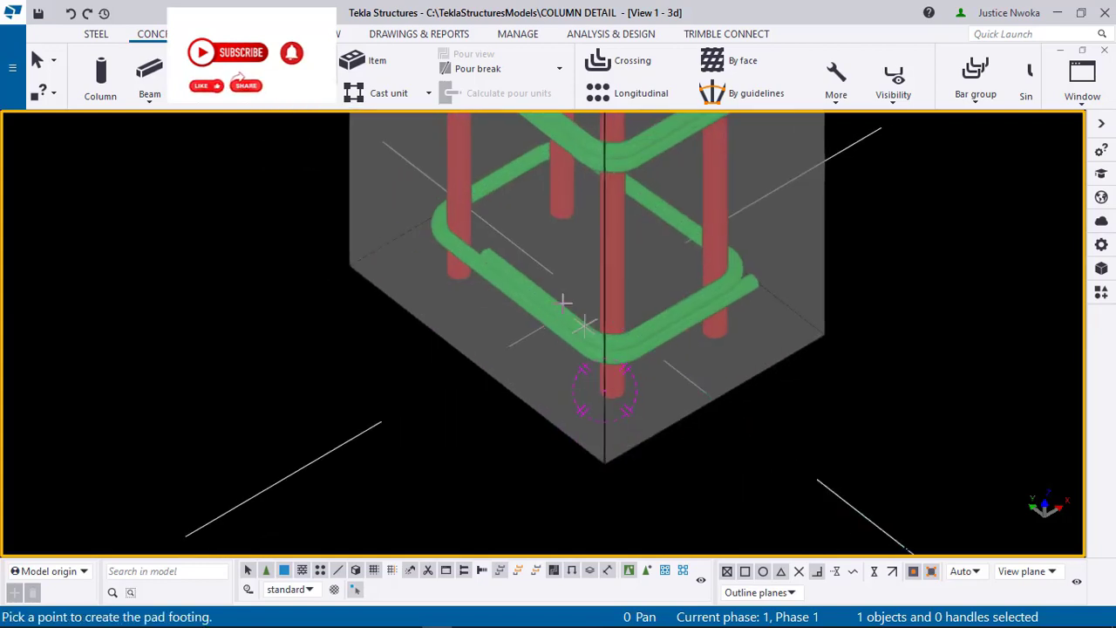
click(586, 299)
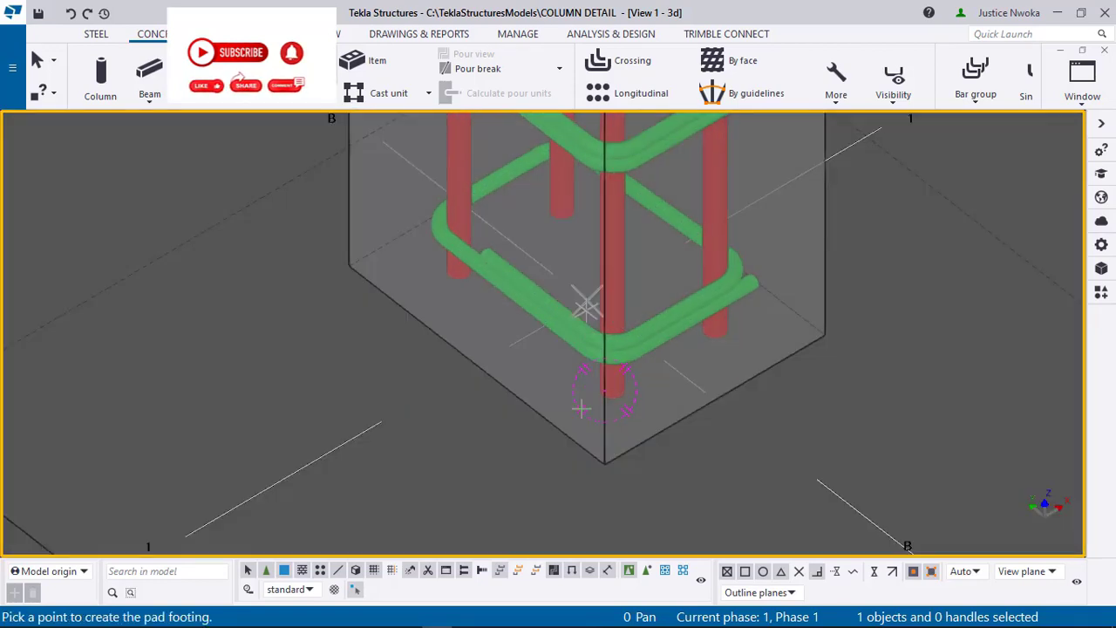
scroll(562, 397, down, 5)
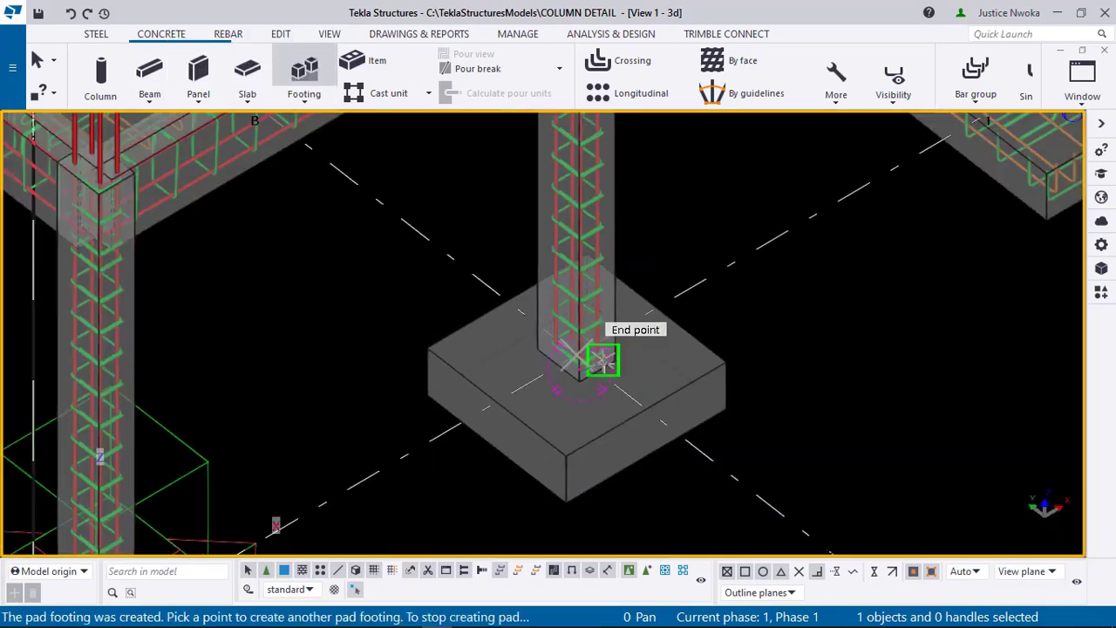
Step: Place a pad footing centred under the corner column at gridlines A and 1
scroll(596, 401, down, 2)
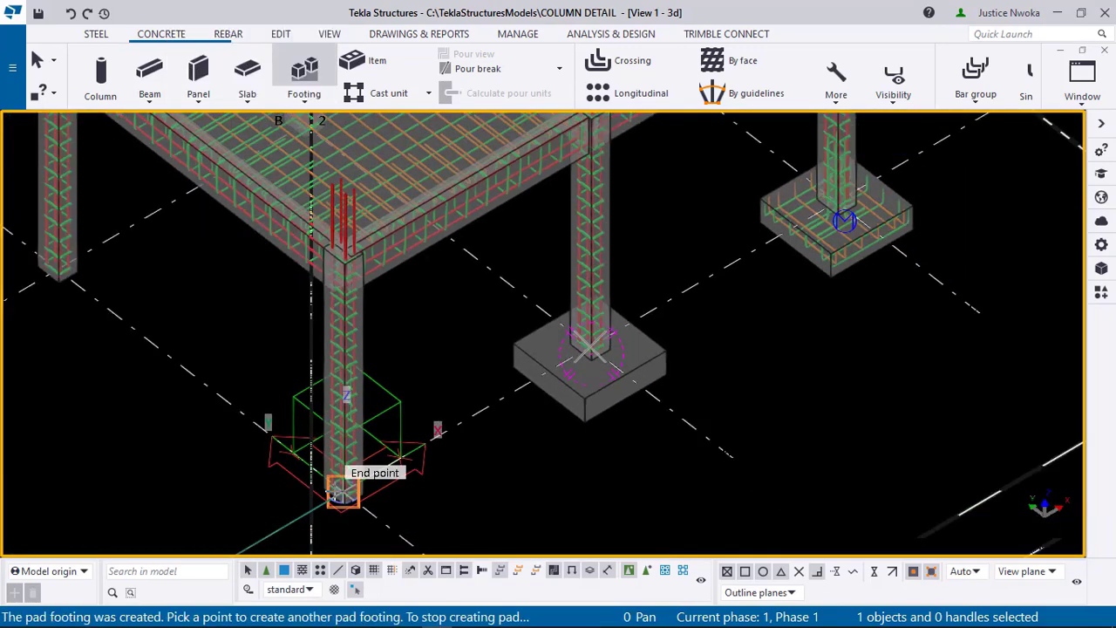
scroll(340, 478, up, 3)
scroll(340, 477, up, 6)
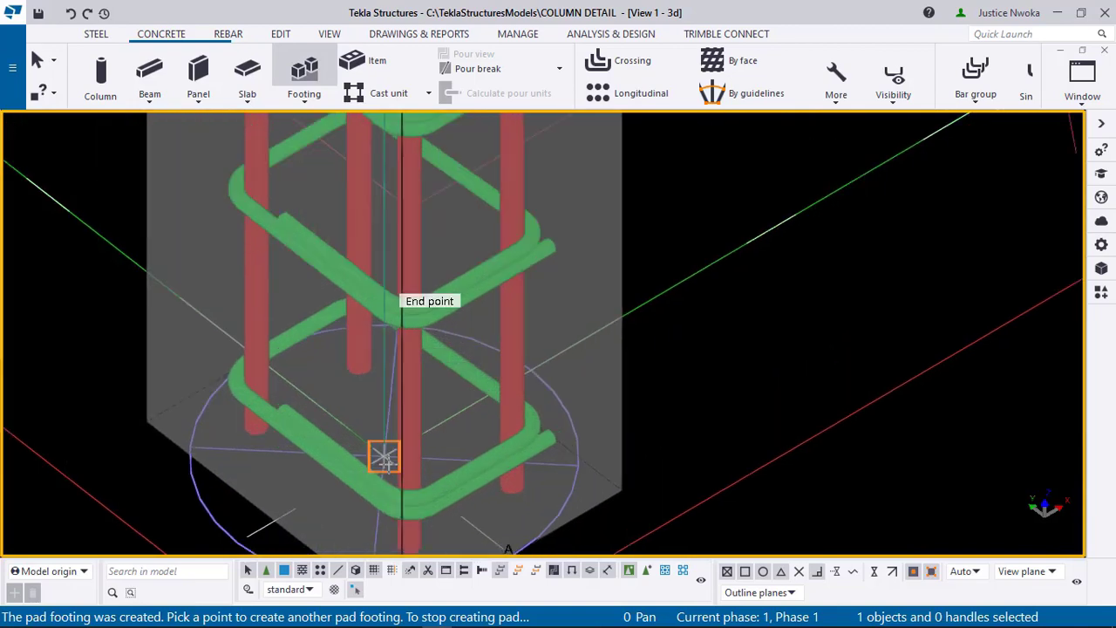
scroll(426, 436, down, 6)
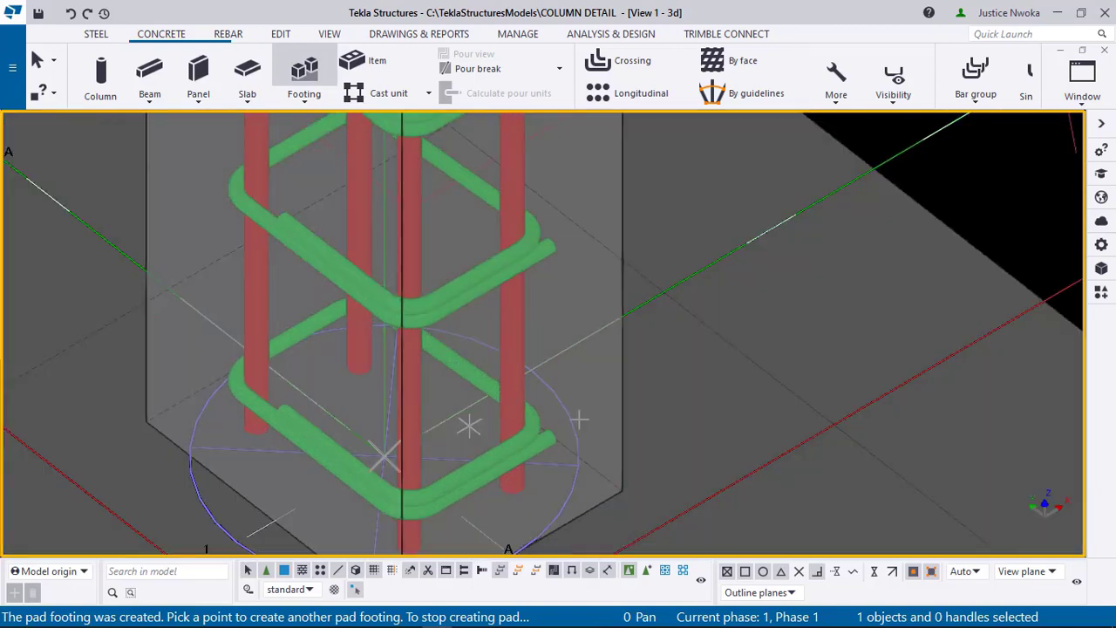
Step: Place a pad footing centred under the edge column at gridlines A and 2
scroll(739, 364, down, 4)
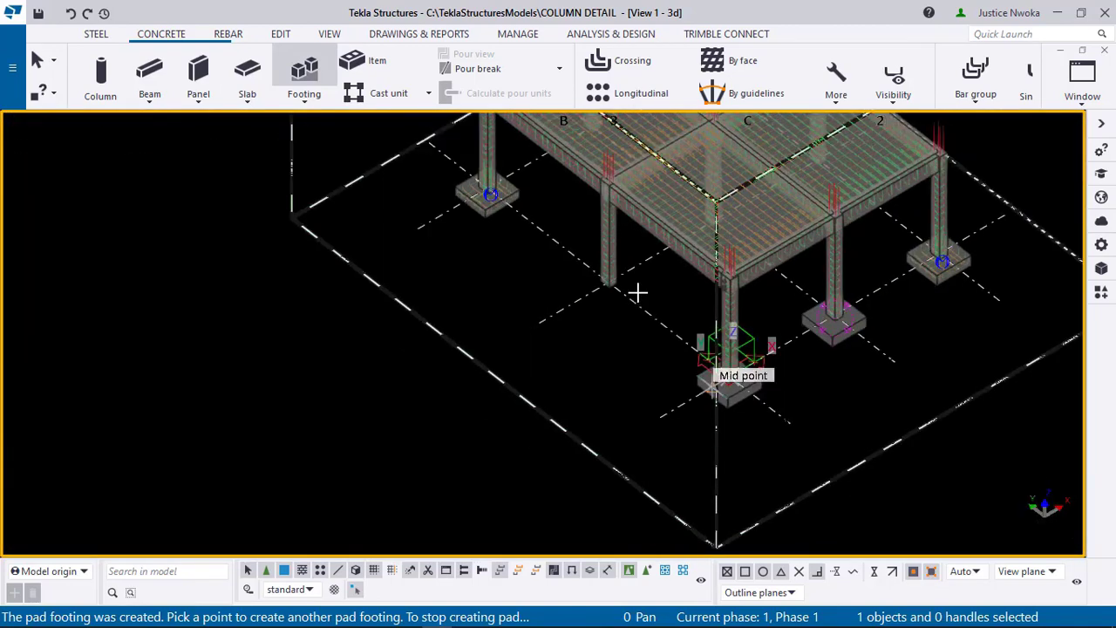
scroll(610, 288, up, 6)
scroll(569, 280, up, 2)
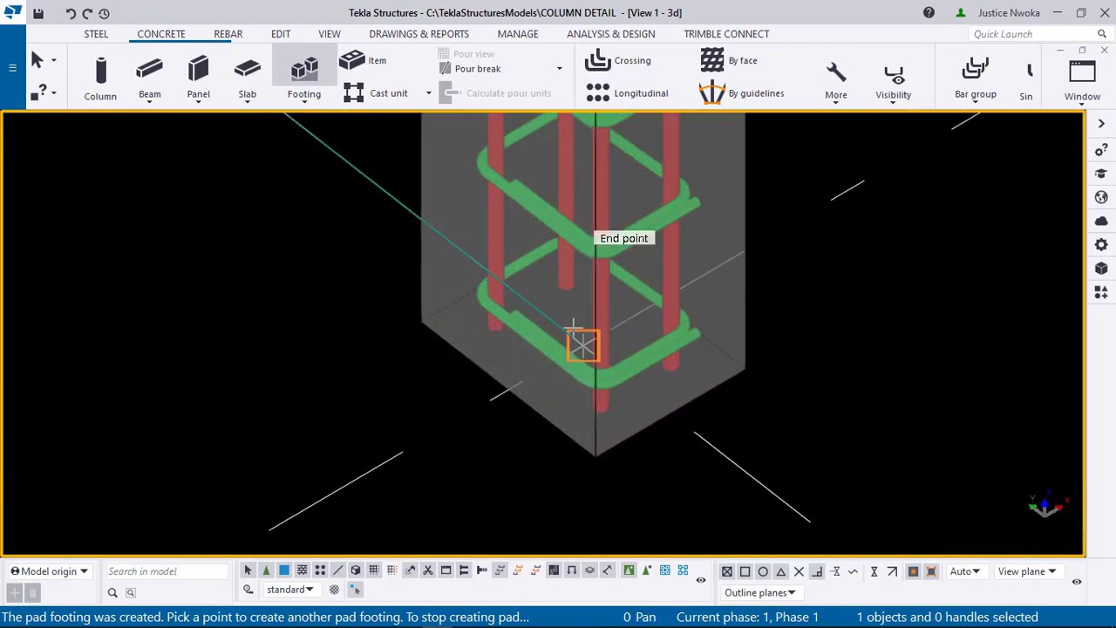
scroll(583, 349, down, 8)
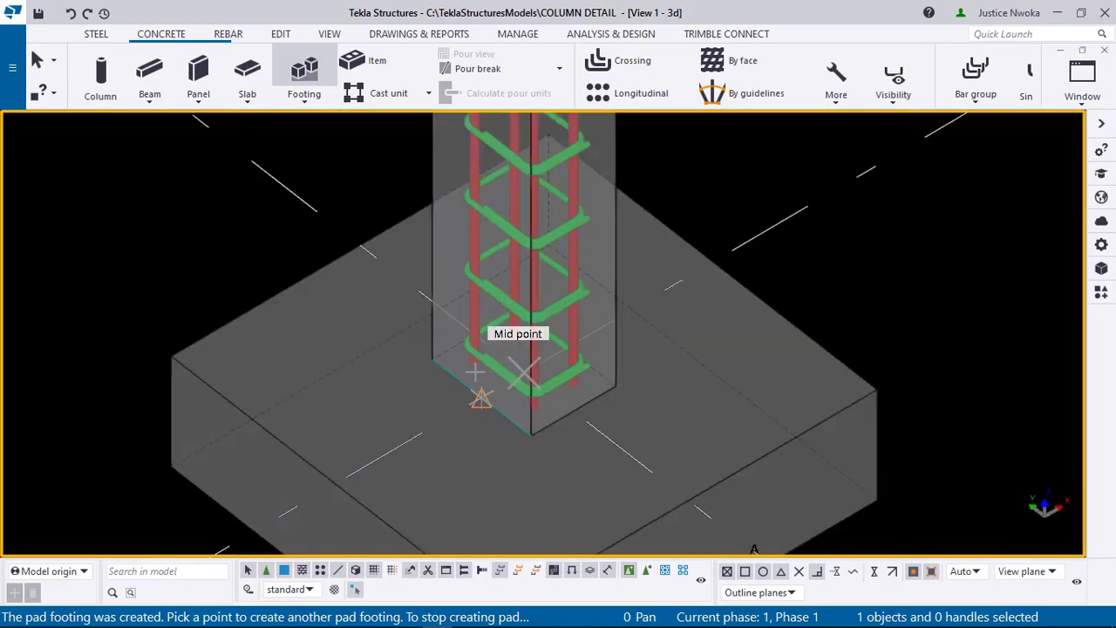
Step: Place a pad footing centred under the edge column at gridlines C and 2
scroll(663, 368, down, 2)
scroll(721, 353, up, 5)
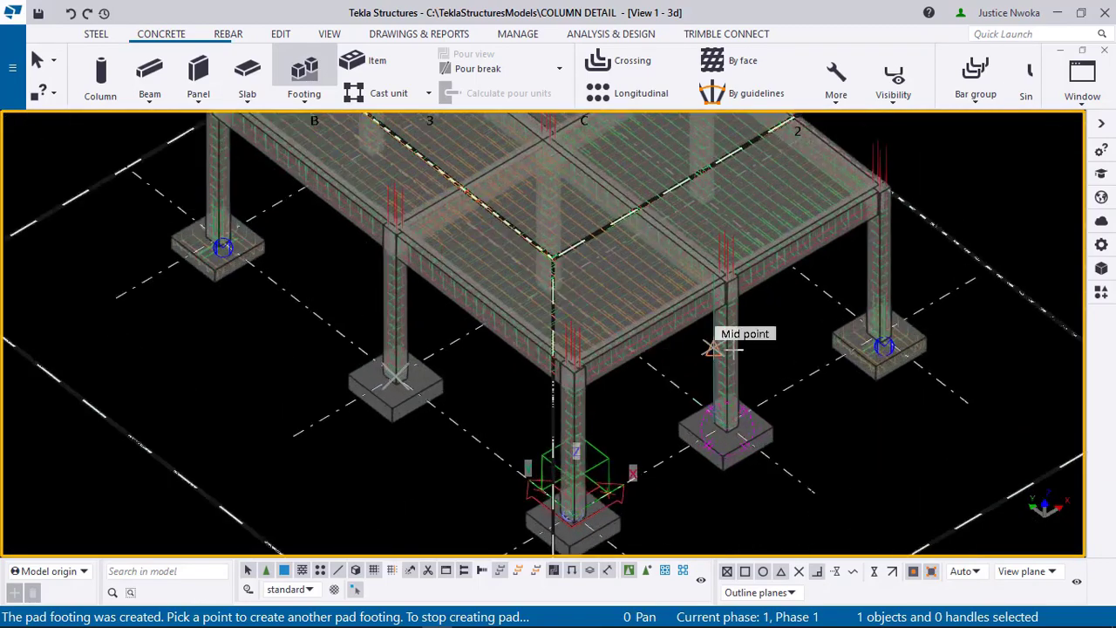
mouse_move(720, 360)
ctrl+middle_down()
mouse_move(683, 323)
mouse_move(687, 311)
mouse_move(494, 286)
mouse_move(488, 305)
ctrl+middle_up()
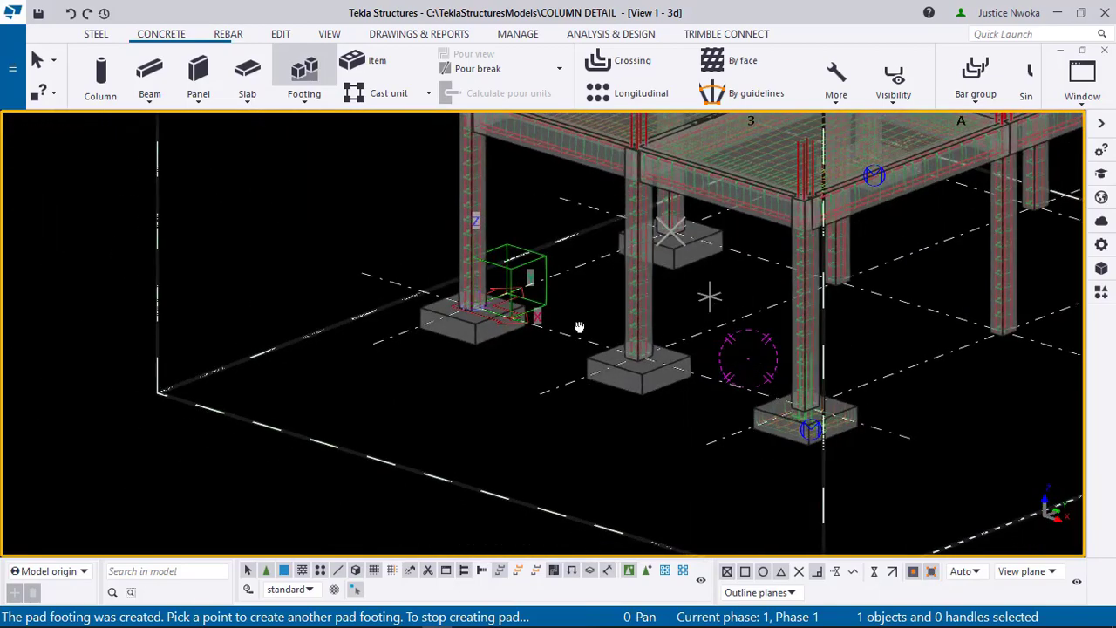
scroll(631, 351, up, 5)
scroll(631, 351, up, 6)
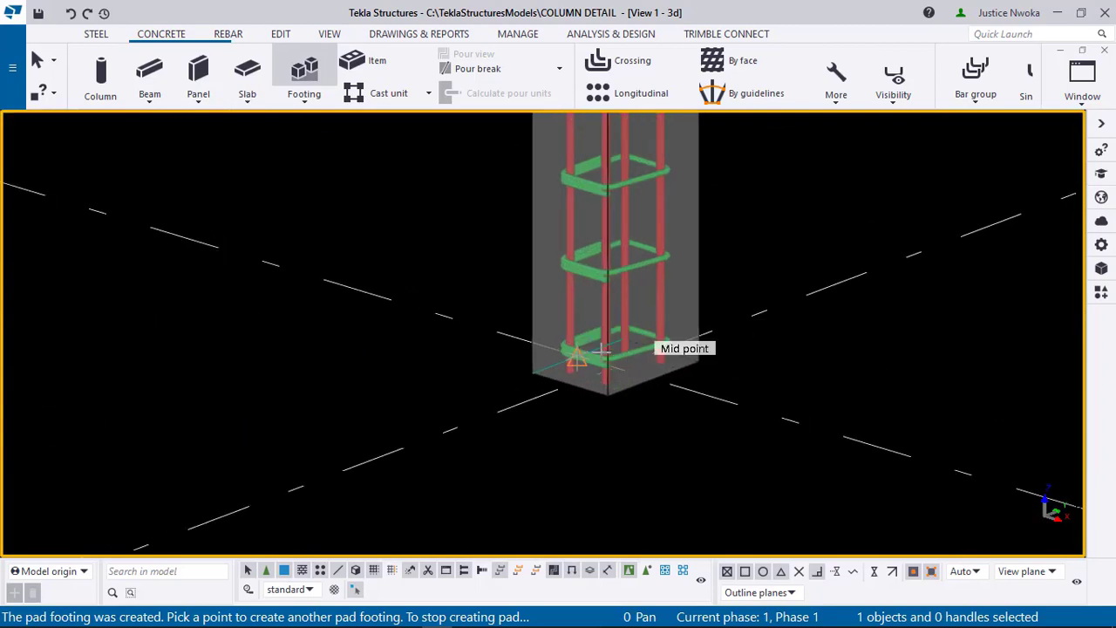
ctrl+middle_drag(647, 398, 665, 316)
scroll(665, 321, down, 10)
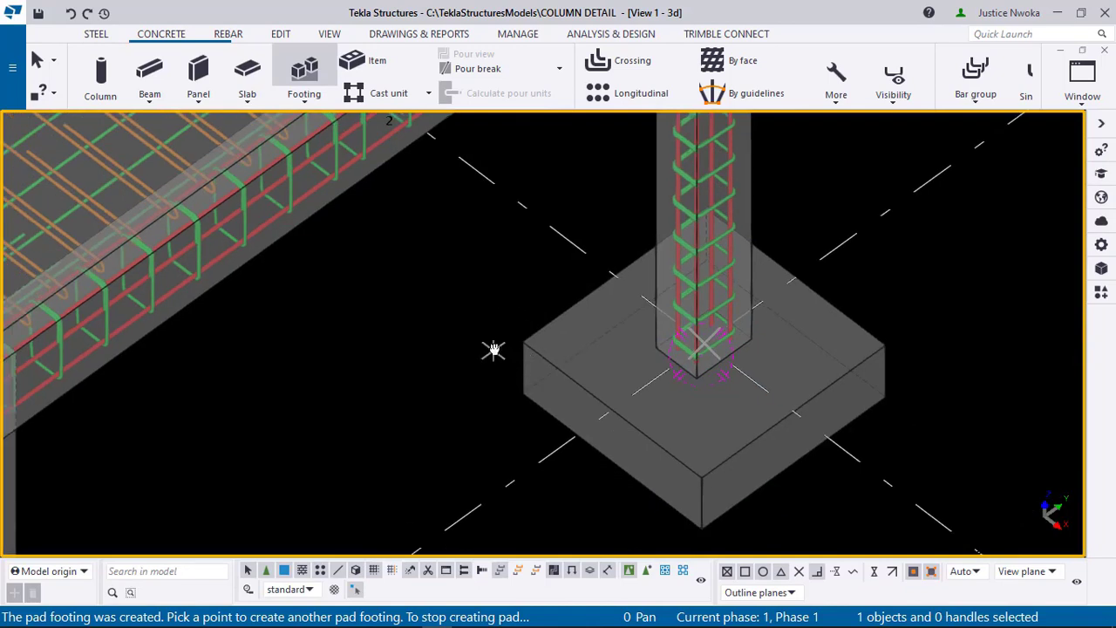
Step: Place a pad footing centred under the interior column at gridlines B and 2
ctrl+middle_drag(493, 349, 531, 375)
scroll(488, 288, down, 2)
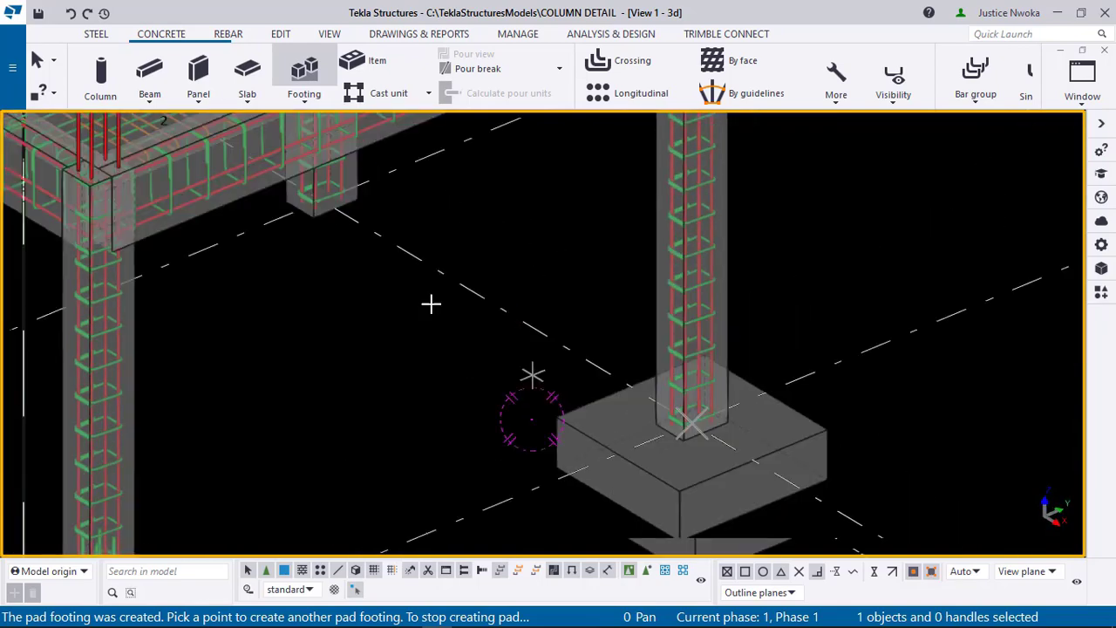
scroll(339, 244, up, 3)
scroll(340, 269, up, 5)
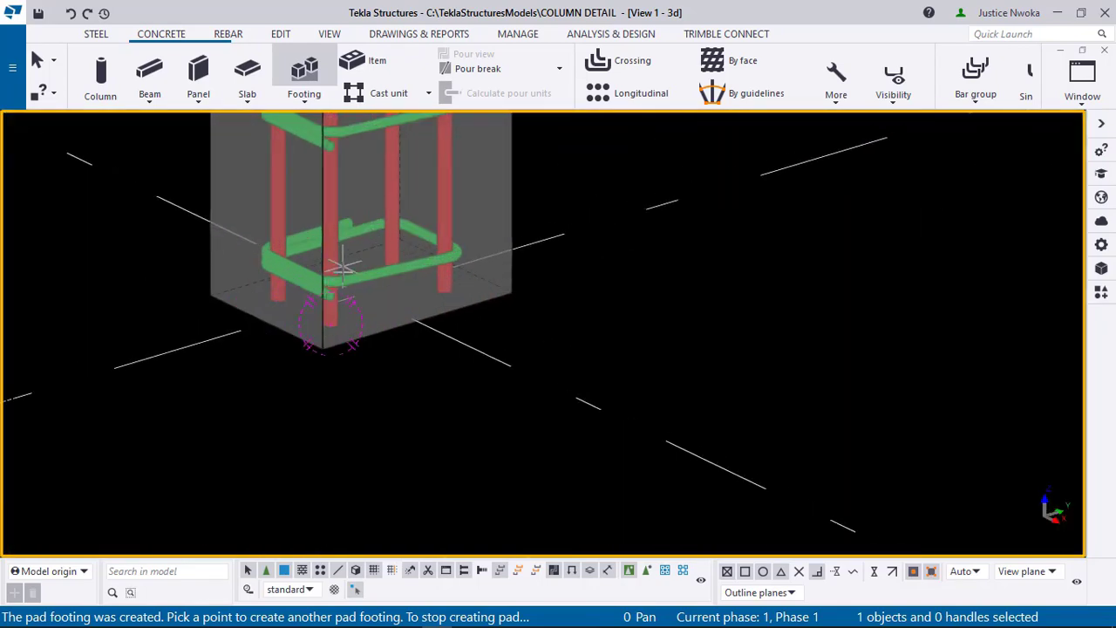
scroll(343, 299, up, 5)
scroll(358, 335, down, 5)
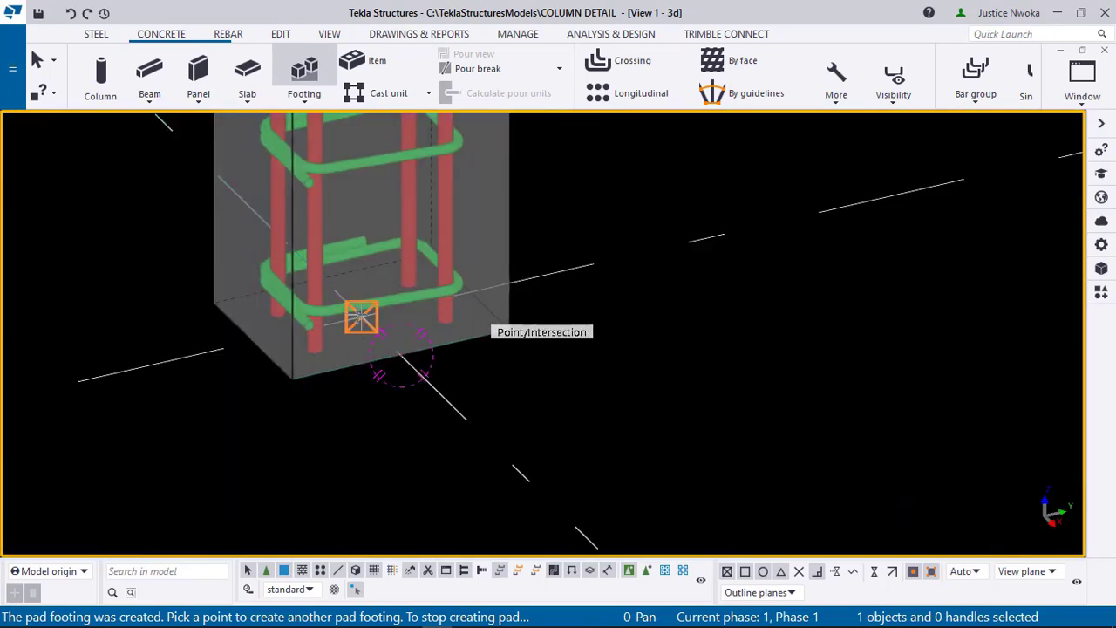
scroll(360, 317, up, 3)
scroll(367, 325, down, 6)
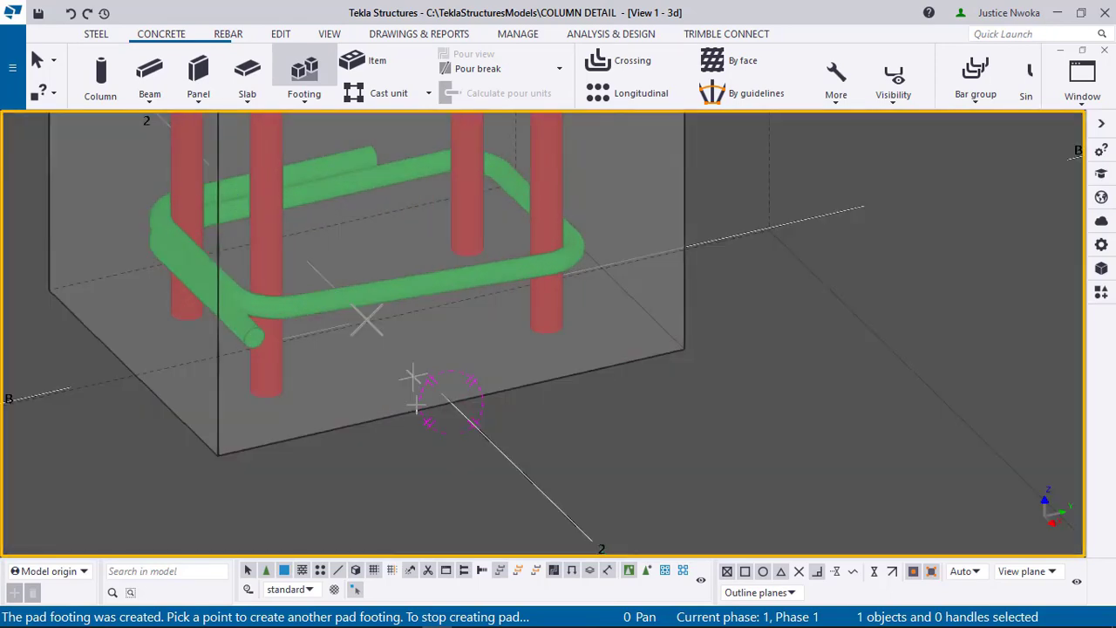
scroll(642, 386, down, 3)
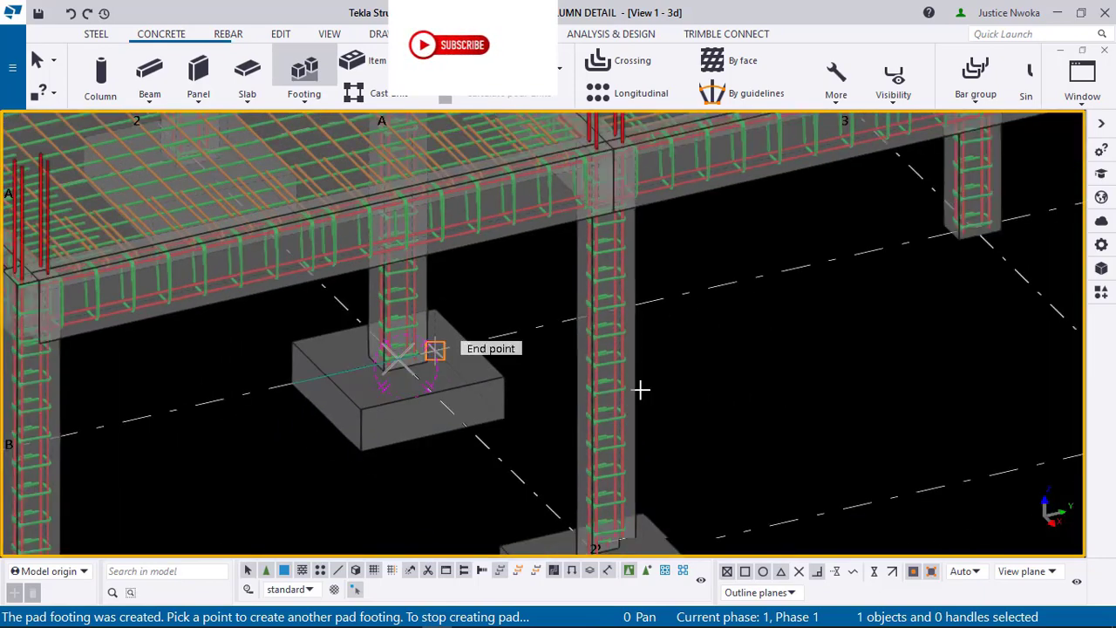
Step: Place a pad footing centred under the corner column at gridlines C and 3
scroll(872, 424, up, 6)
scroll(823, 406, up, 6)
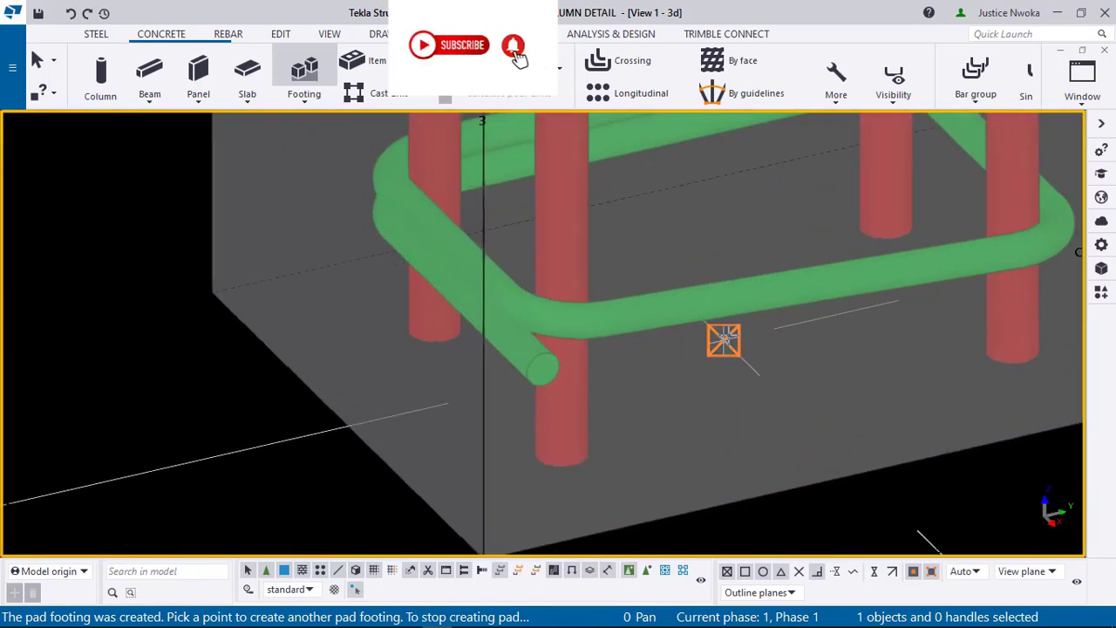
scroll(725, 341, down, 8)
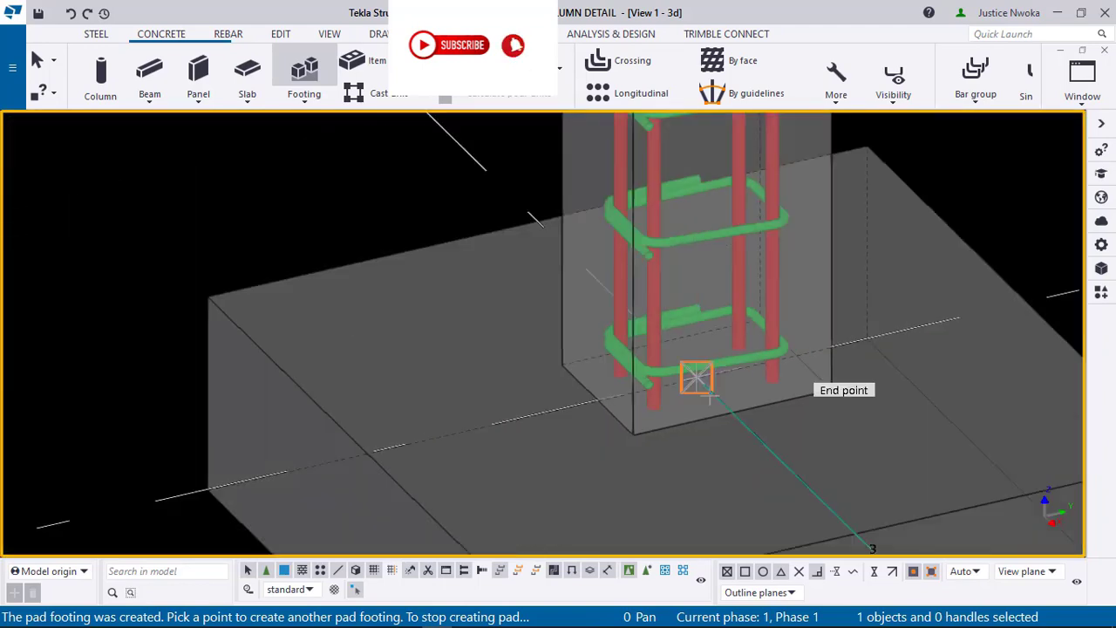
scroll(689, 400, down, 3)
Step: Place a pad footing under the last column without one, at gridlines B and 3, completing the footing layout
middle_drag(725, 390, 787, 469)
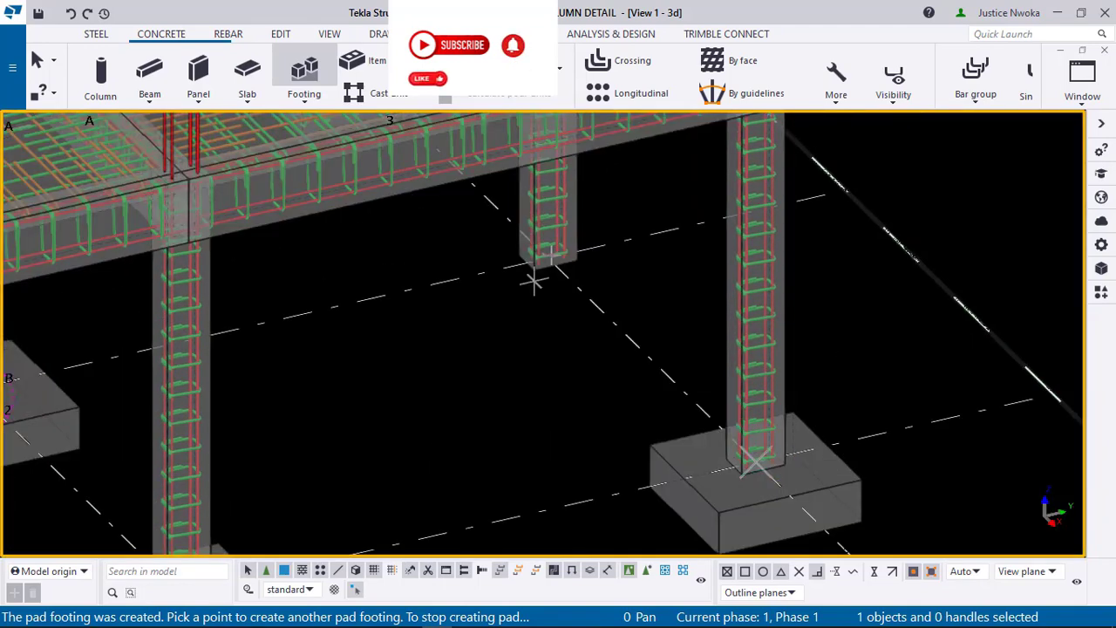
scroll(535, 280, up, 3)
scroll(549, 253, up, 5)
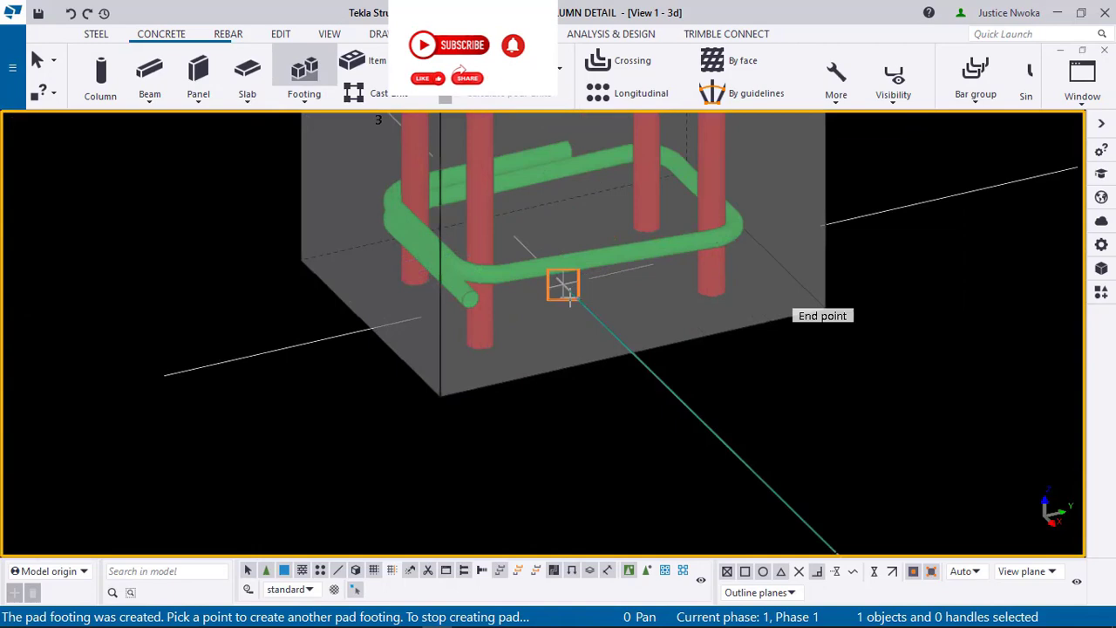
scroll(565, 331, down, 6)
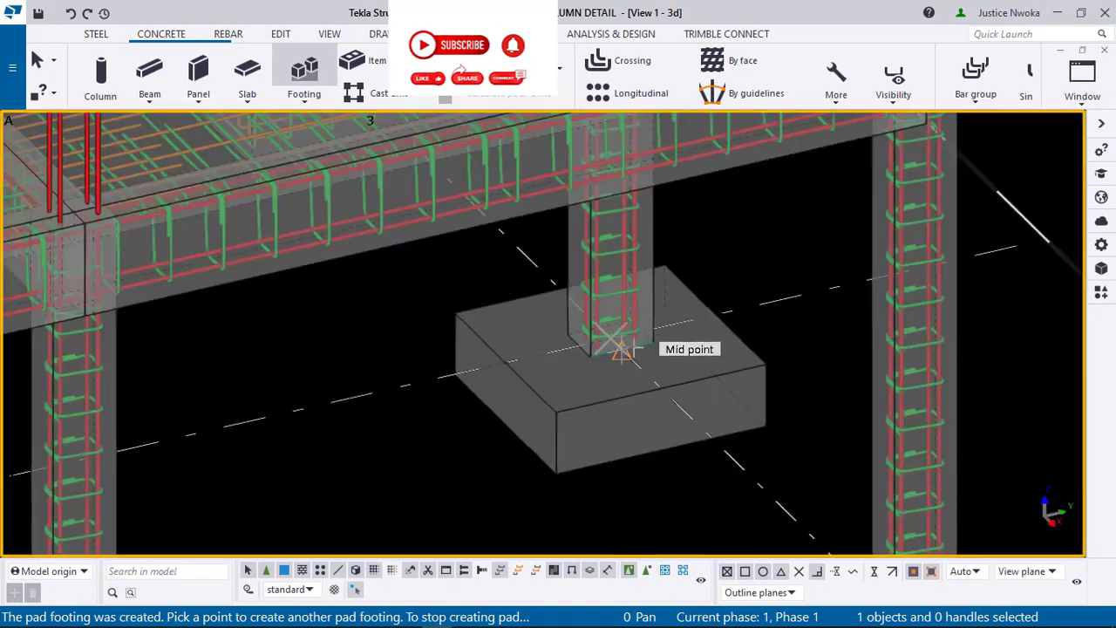
scroll(620, 348, down, 6)
Step: End footing creation and compare the new unreinforced pad footings with the reinforced footing and its starter bars at gridlines C and 1
middle_drag(540, 399, 526, 362)
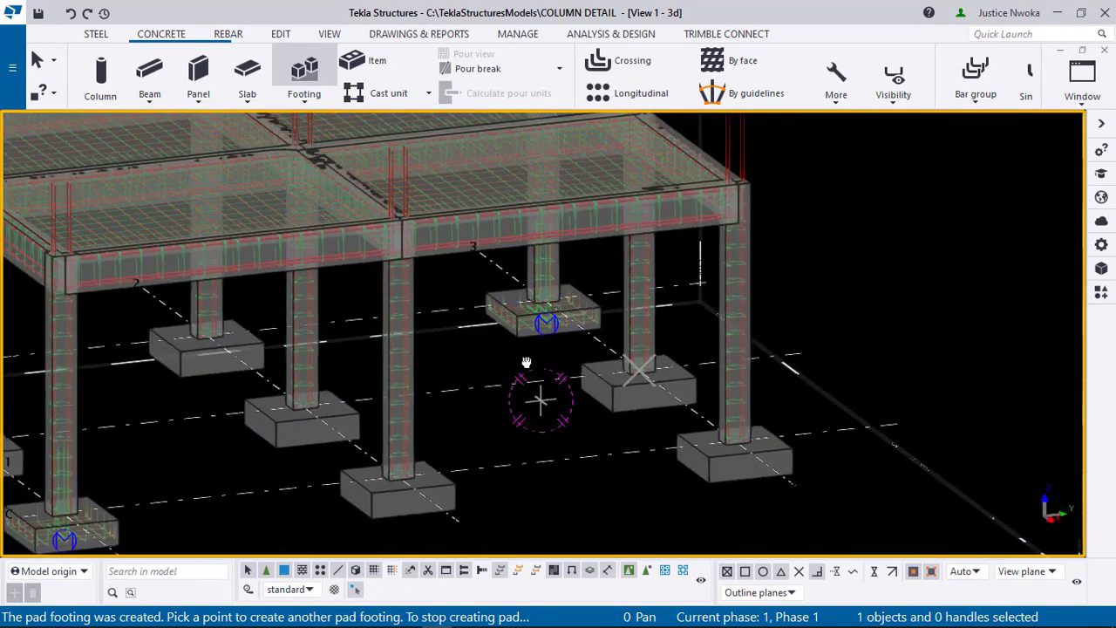
scroll(558, 350, down, 4)
scroll(188, 419, up, 3)
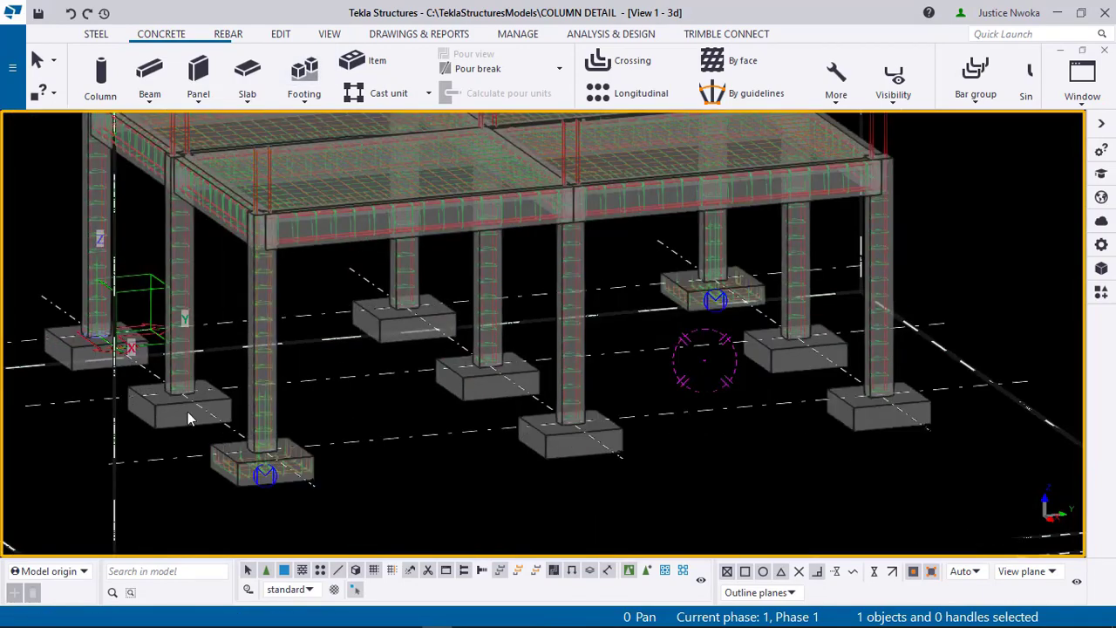
scroll(398, 424, up, 4)
scroll(754, 456, up, 2)
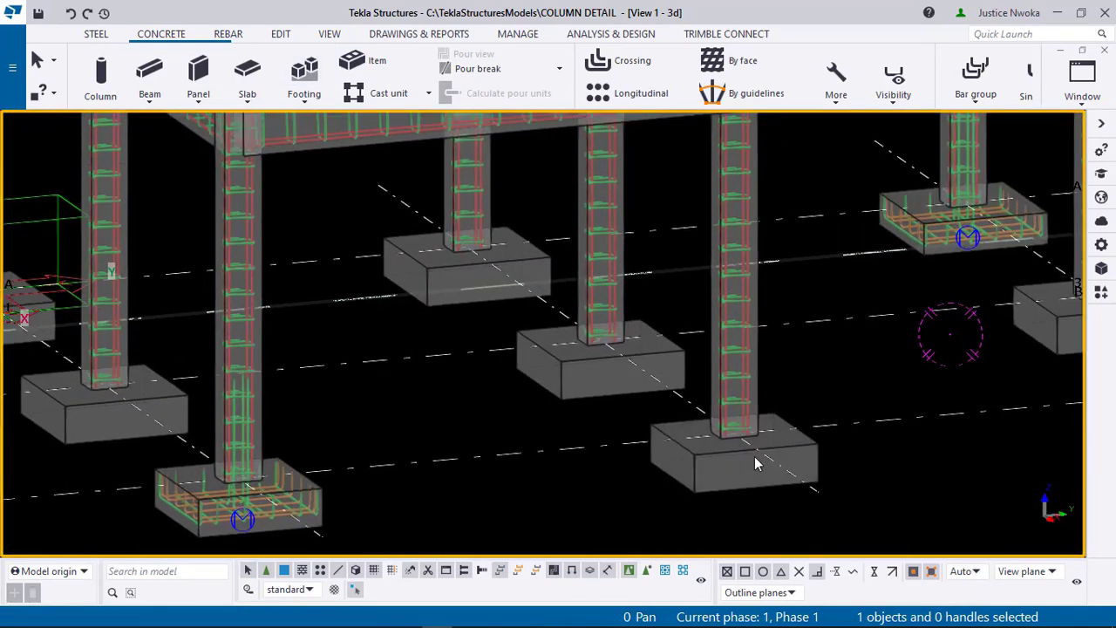
scroll(570, 381, up, 1)
scroll(529, 324, up, 2)
scroll(678, 392, down, 3)
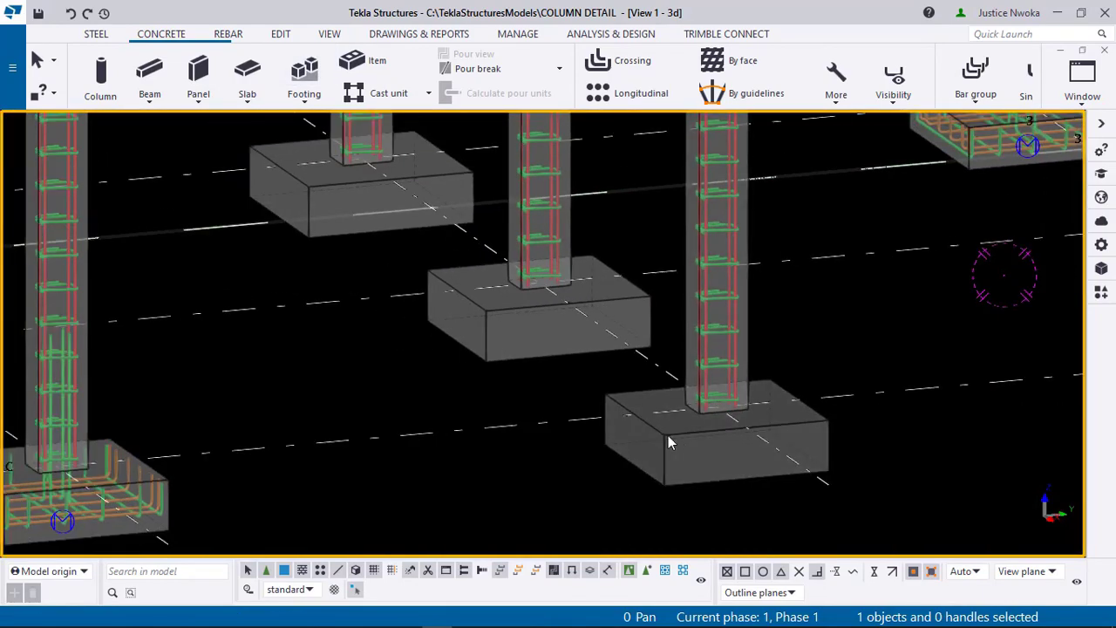
scroll(671, 435, up, 2)
scroll(646, 426, down, 2)
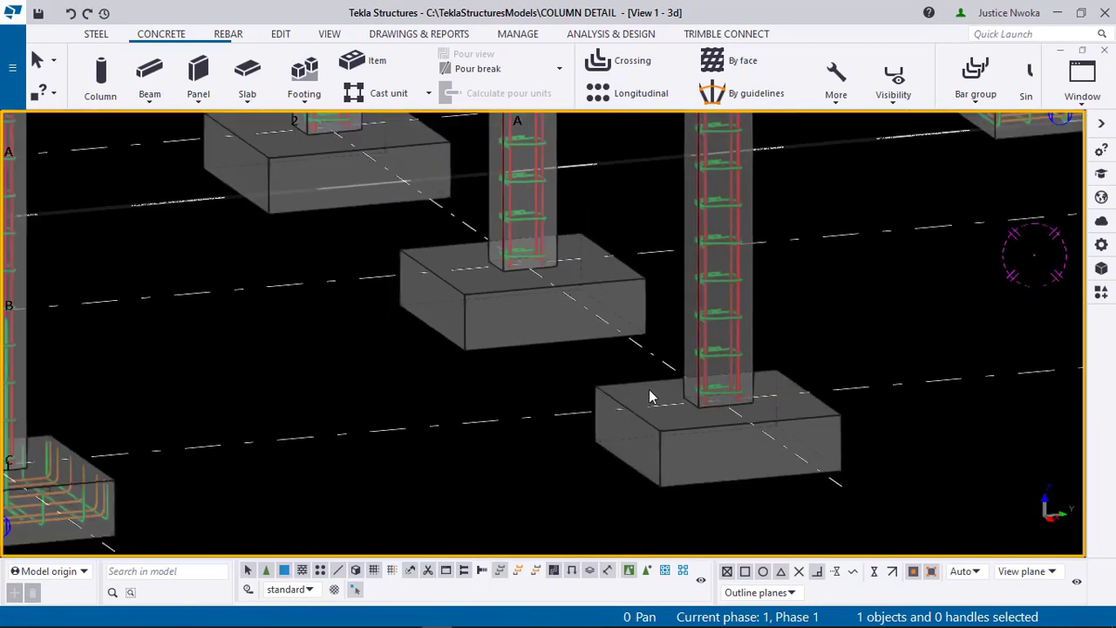
scroll(648, 389, down, 3)
scroll(215, 463, up, 2)
scroll(200, 403, up, 3)
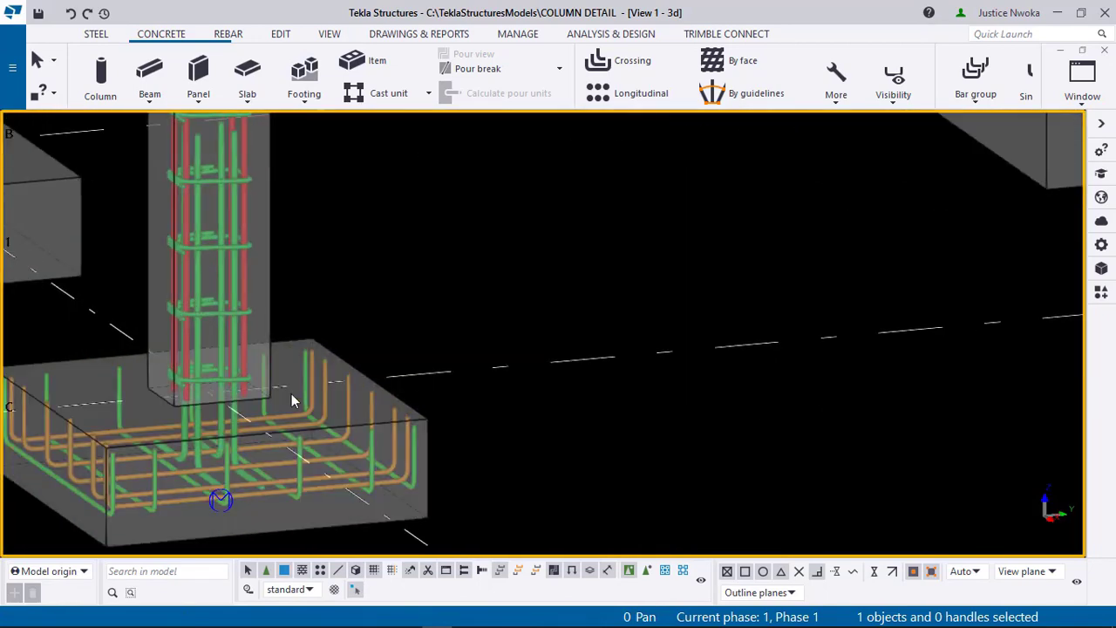
scroll(292, 396, down, 3)
scroll(368, 417, down, 1)
middle_drag(324, 389, 371, 390)
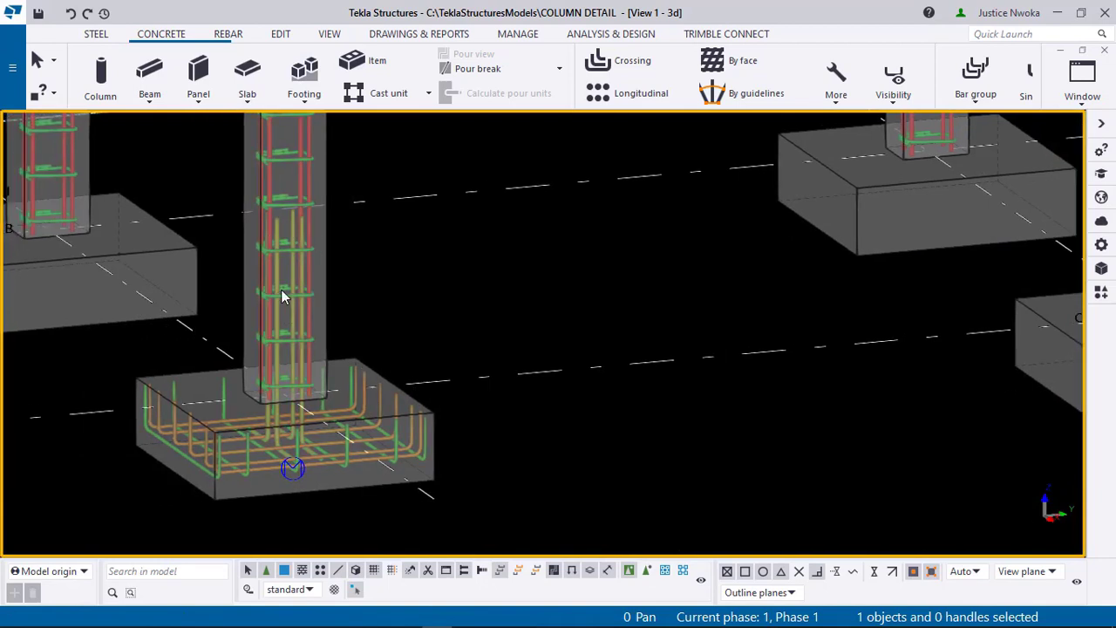
scroll(281, 297, up, 1)
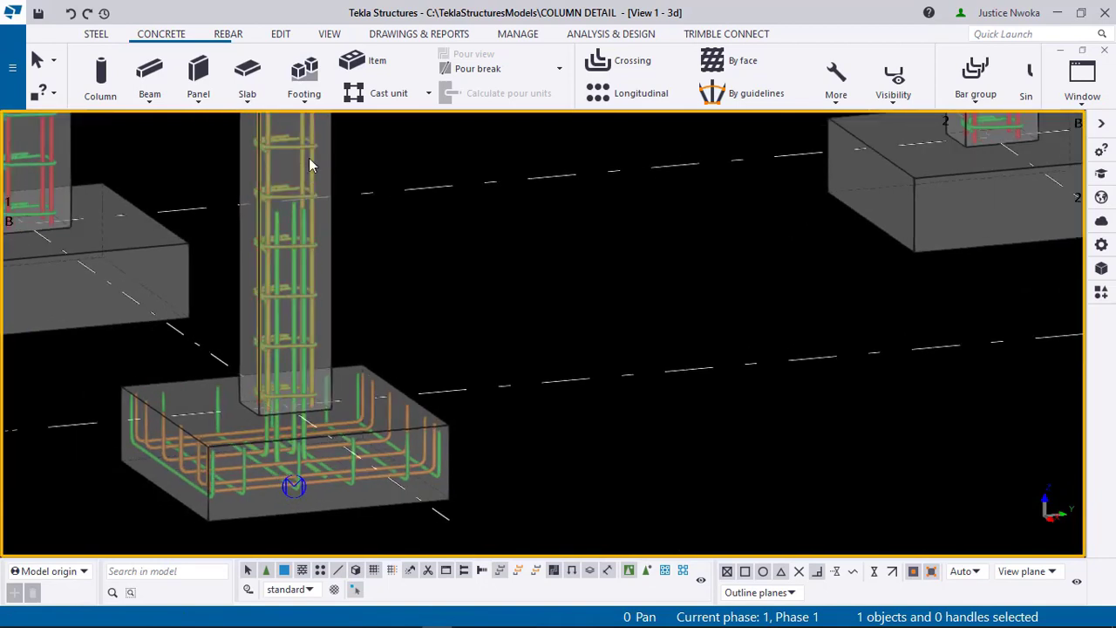
scroll(344, 433, down, 5)
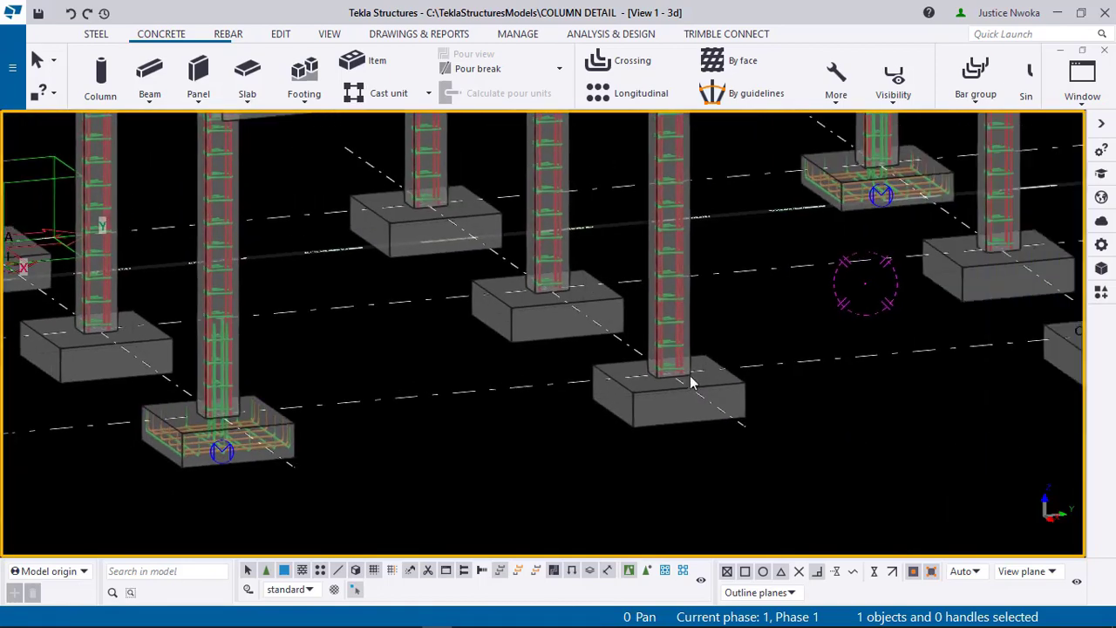
Step: Search the applications and components catalogue for "pad" to find the pad footing reinforcement component
click(1102, 295)
click(927, 168)
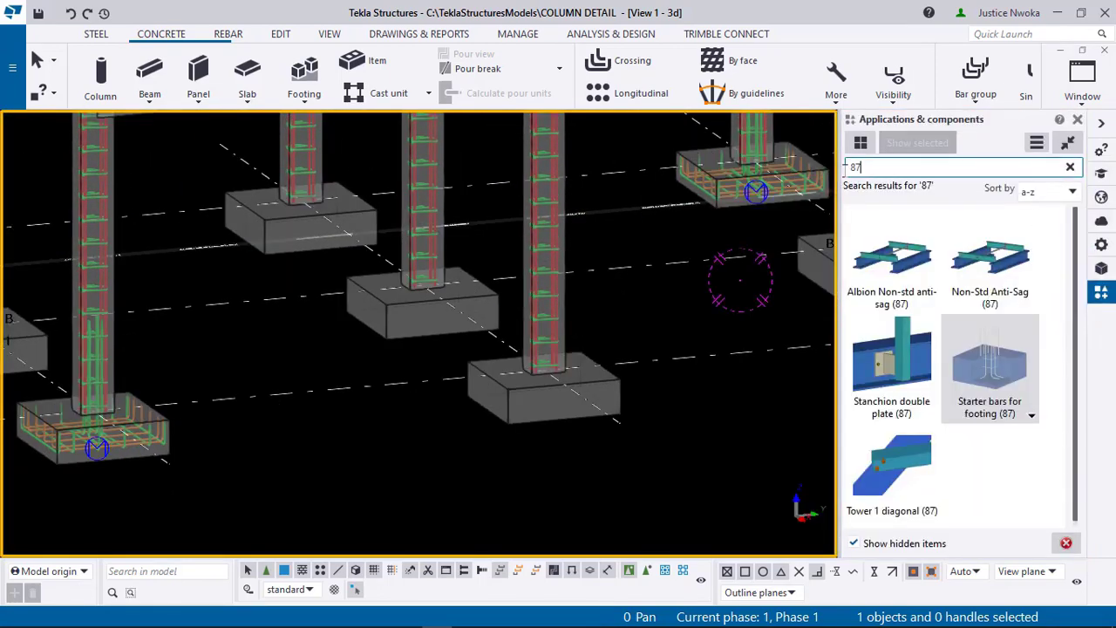
scroll(558, 406, up, 5)
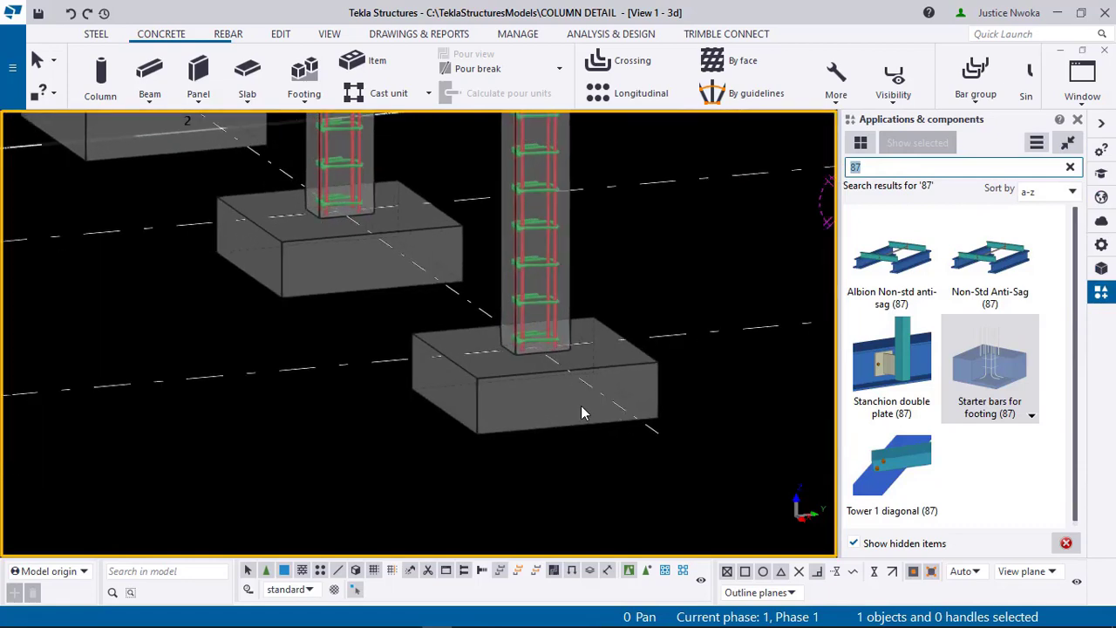
text(p)
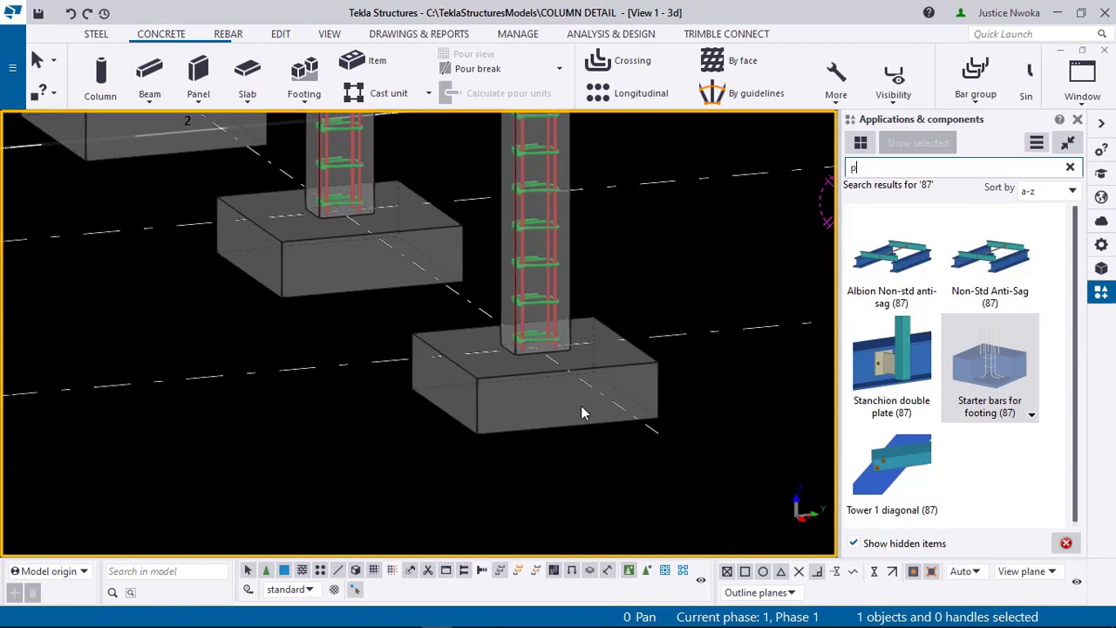
text(ad)
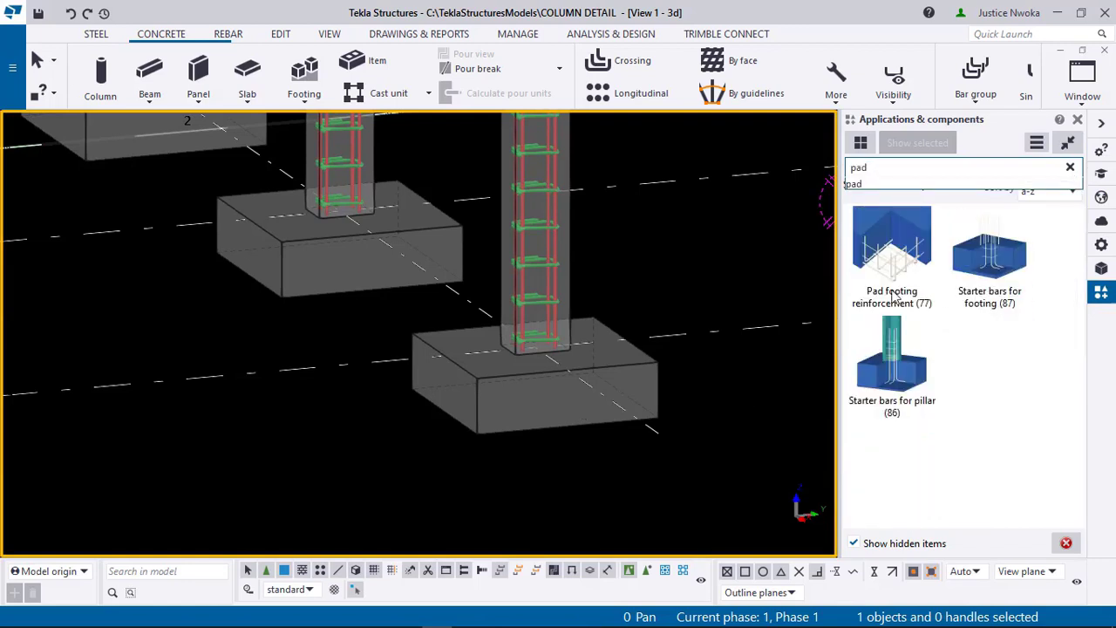
Step: Try applying Pad footing reinforcement (77) to the unreinforced footing at gridlines C and 2, using the finished footing as reference
click(898, 250)
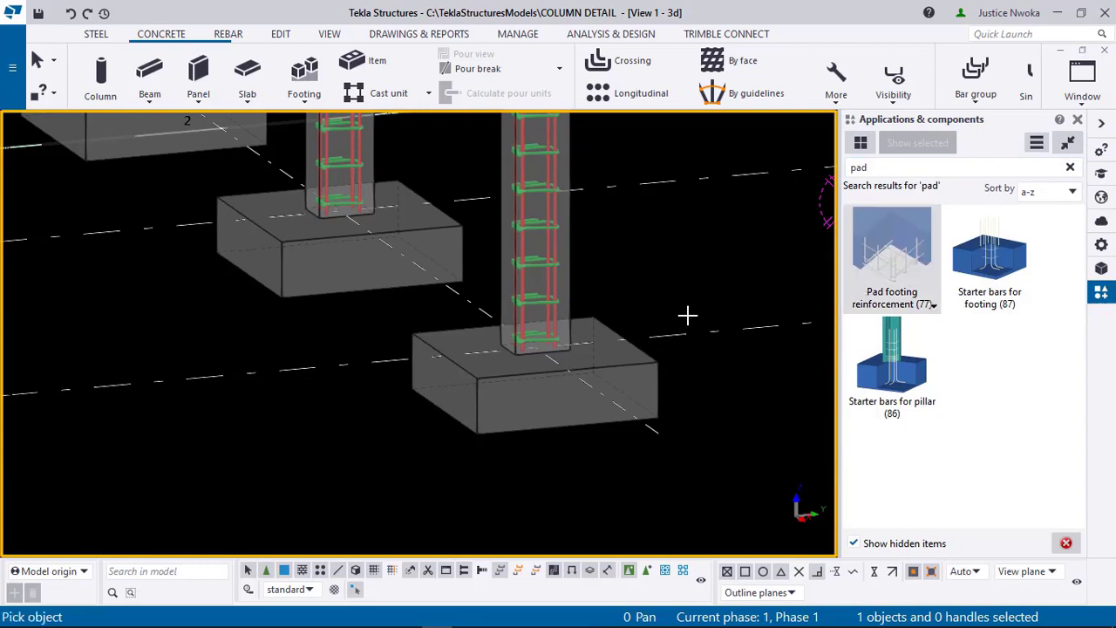
scroll(655, 288, down, 3)
scroll(253, 374, up, 5)
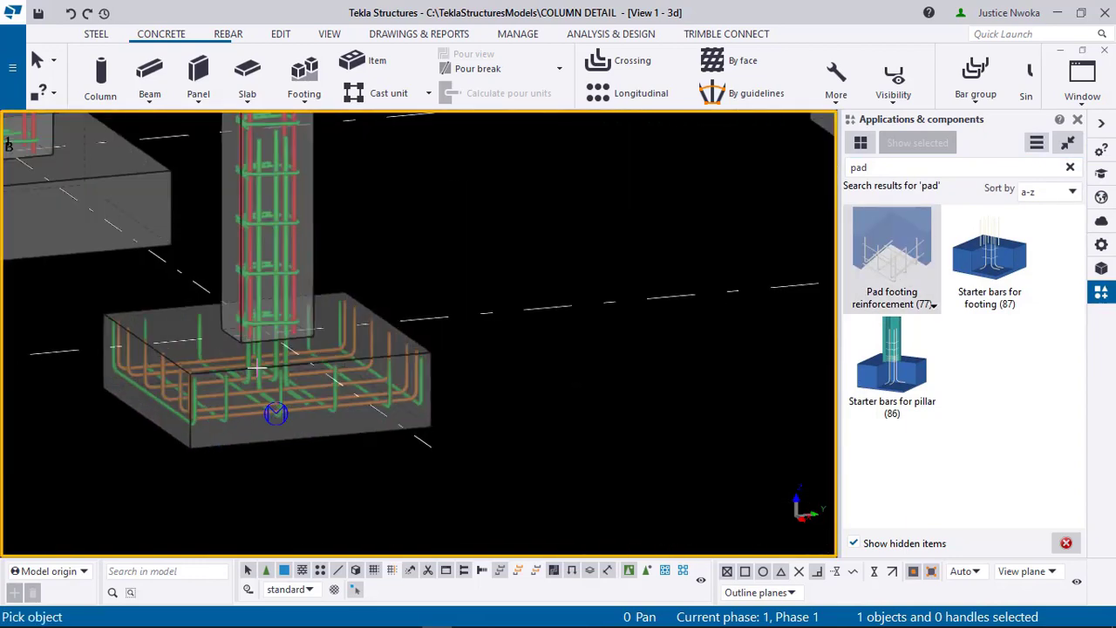
scroll(237, 347, down, 5)
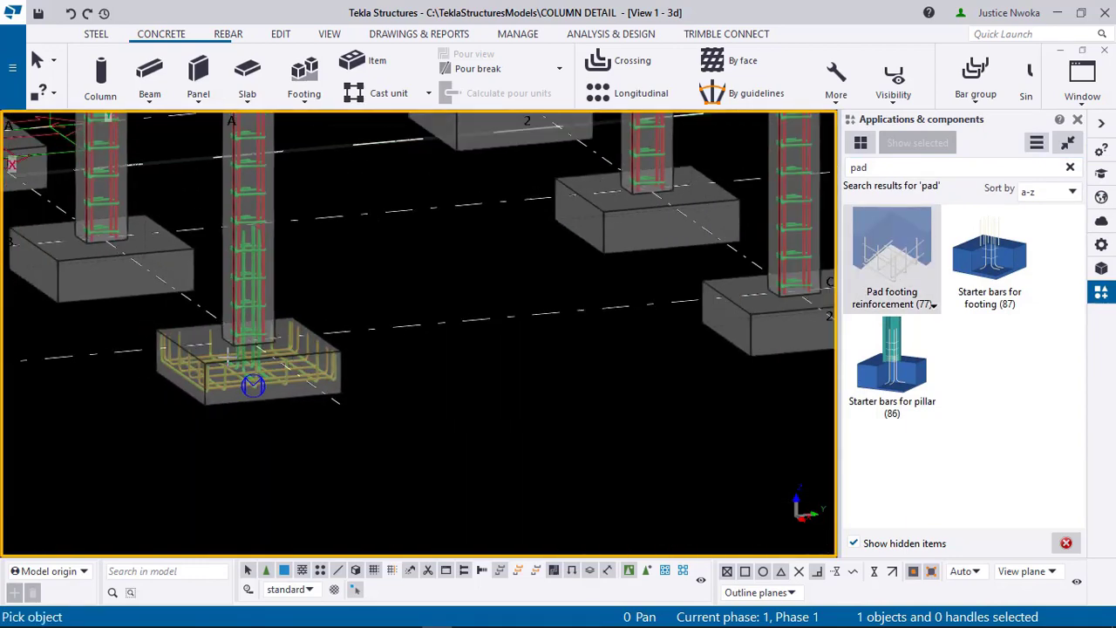
scroll(477, 361, up, 1)
scroll(536, 317, up, 3)
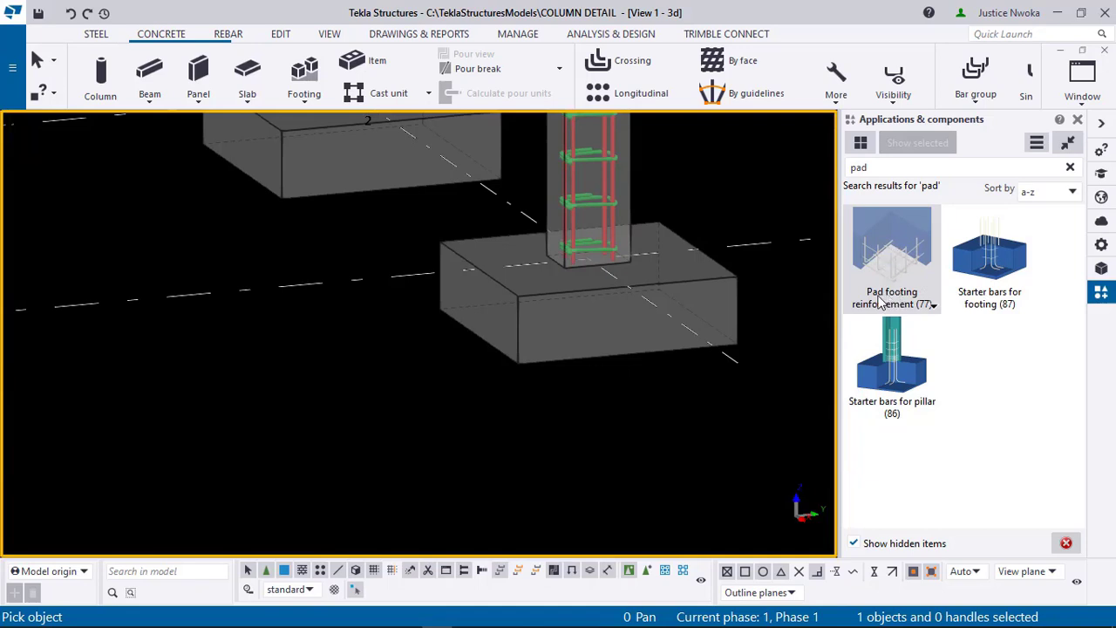
click(530, 298)
scroll(542, 311, up, 4)
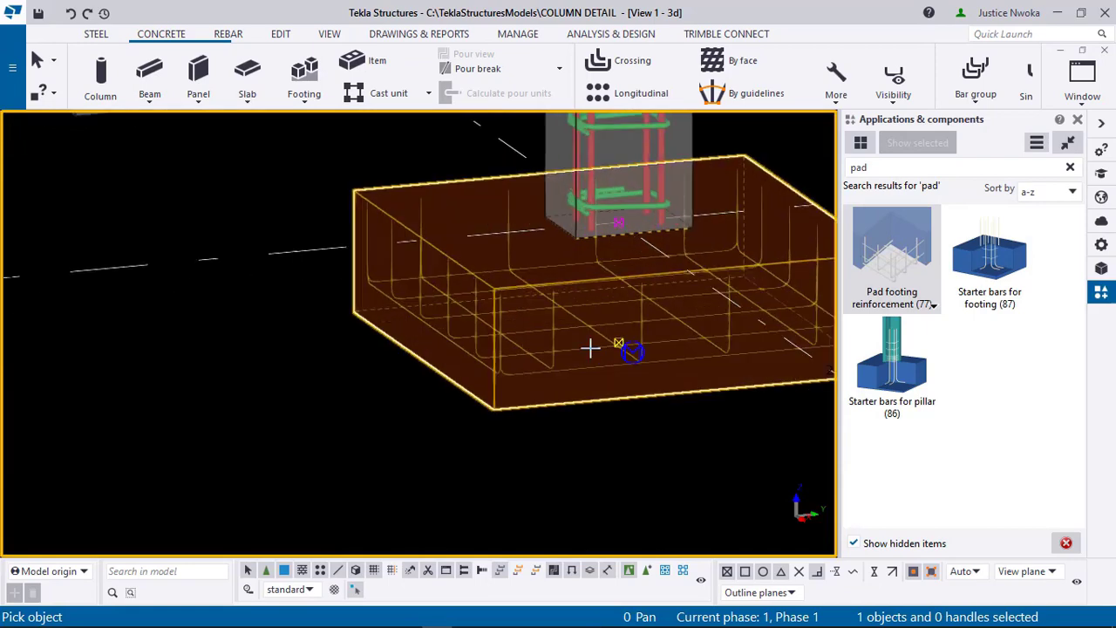
scroll(543, 321, down, 5)
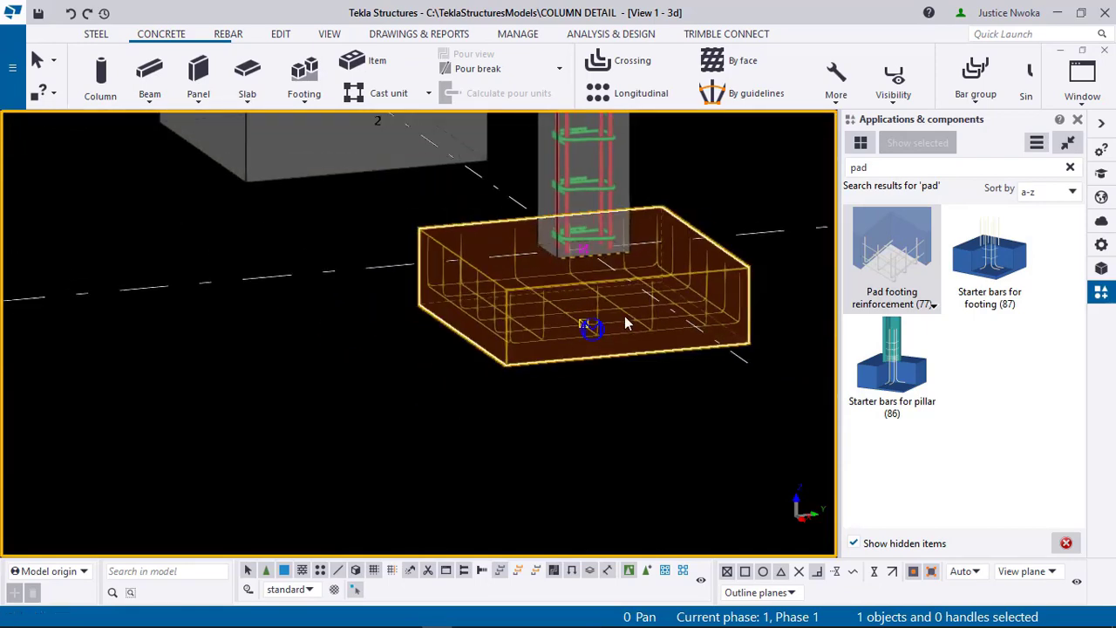
click(593, 389)
scroll(643, 313, down, 1)
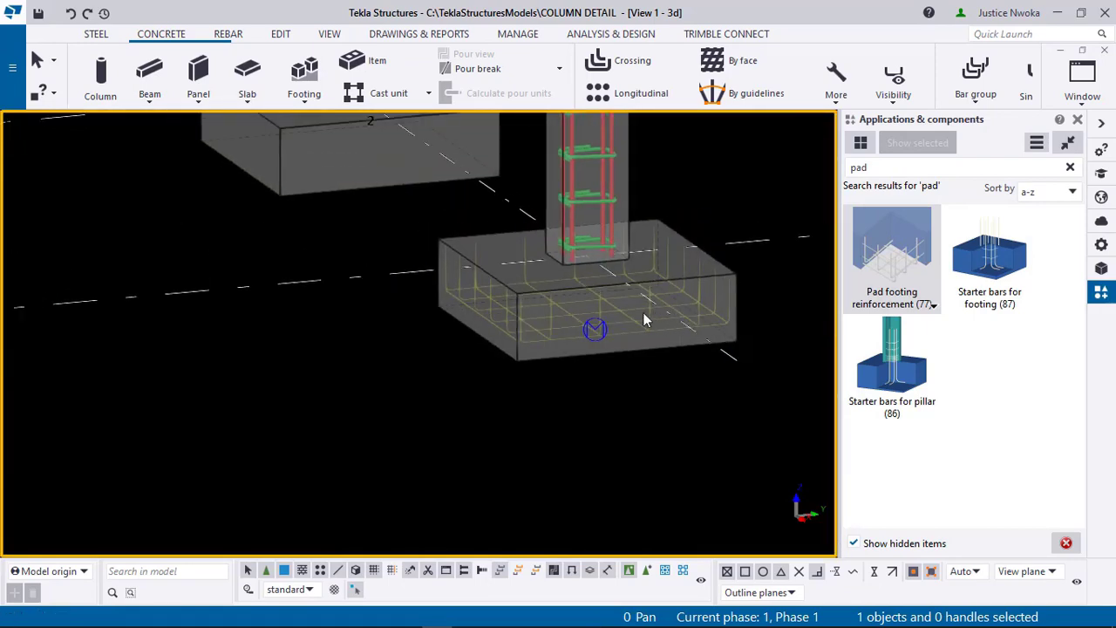
Step: Compare the new bars with the finished footing and undo the reinforcement added to the footing at gridlines C and 2
ctrl+middle_drag(614, 332, 160, 366)
scroll(158, 359, down, 2)
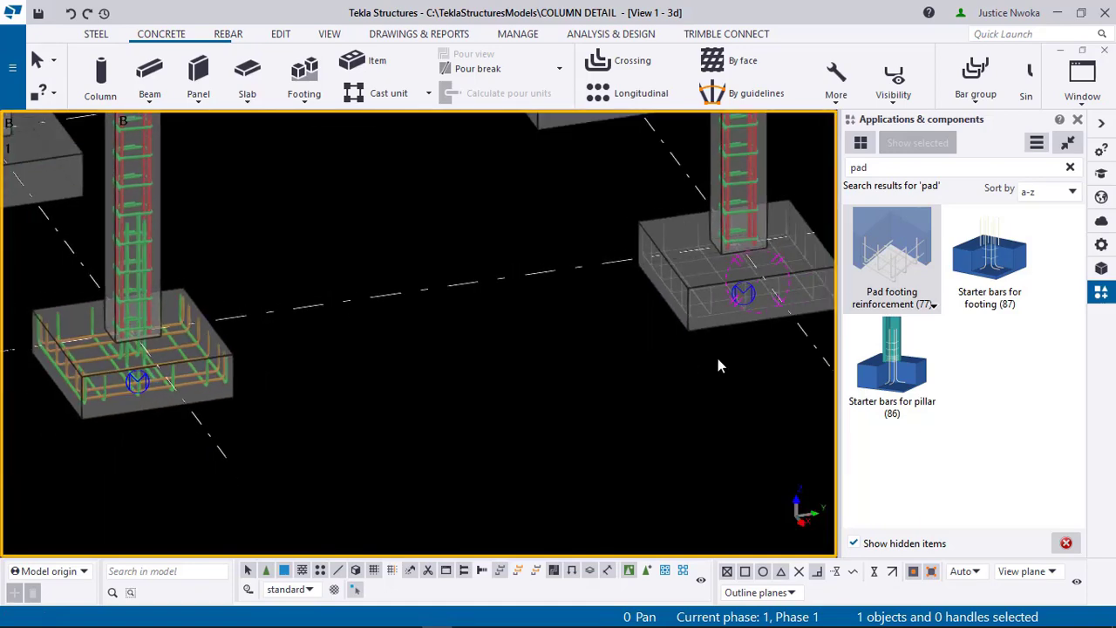
scroll(717, 359, up, 3)
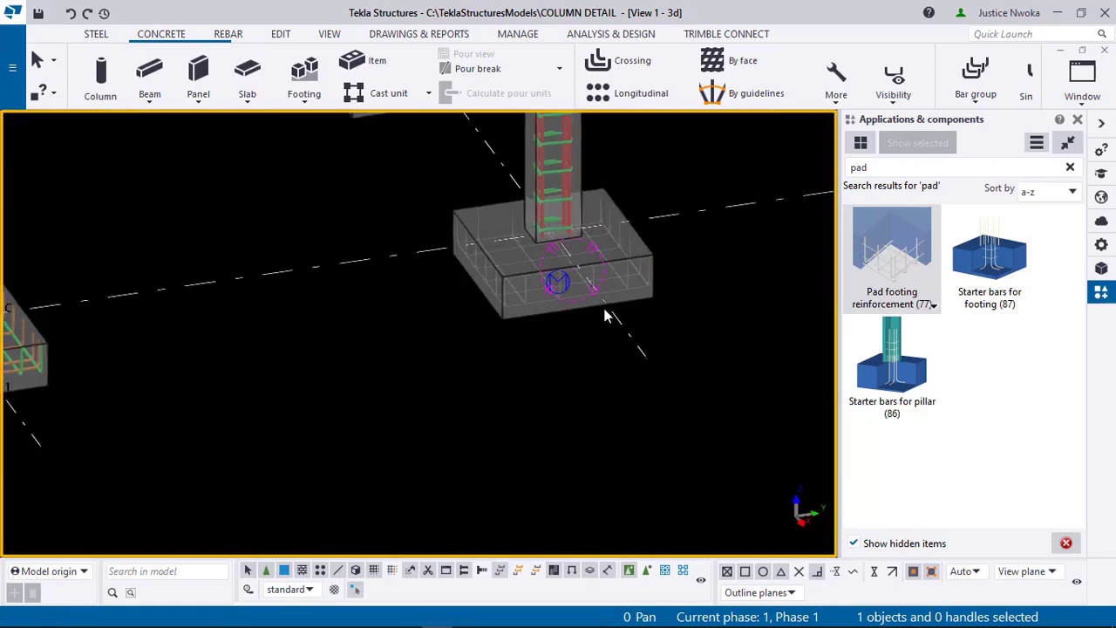
scroll(637, 261, up, 3)
click(633, 250)
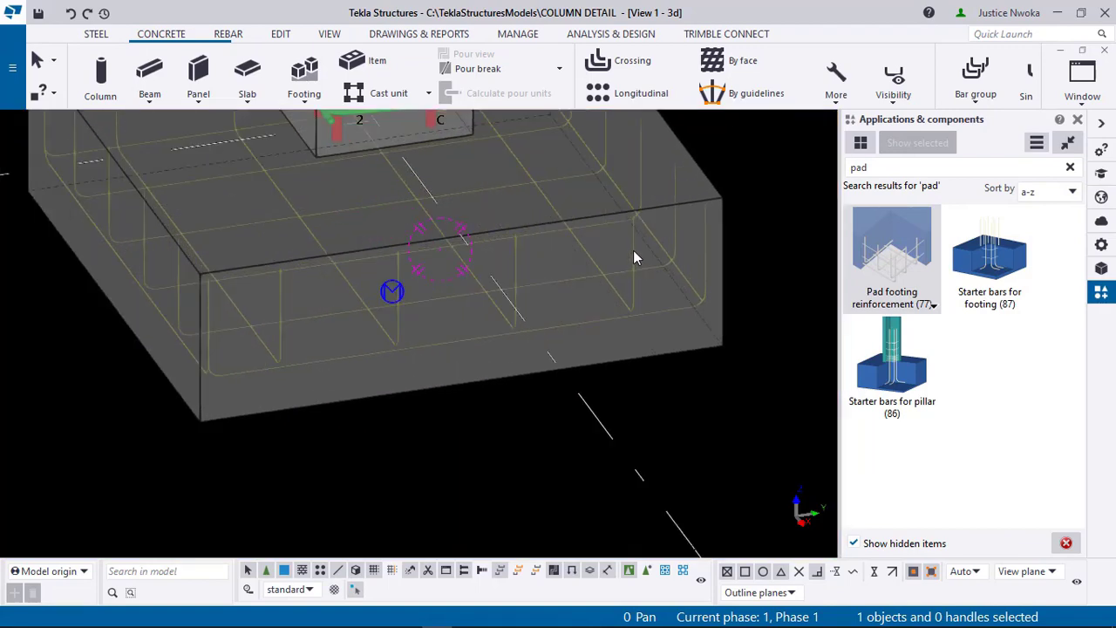
scroll(594, 328, down, 2)
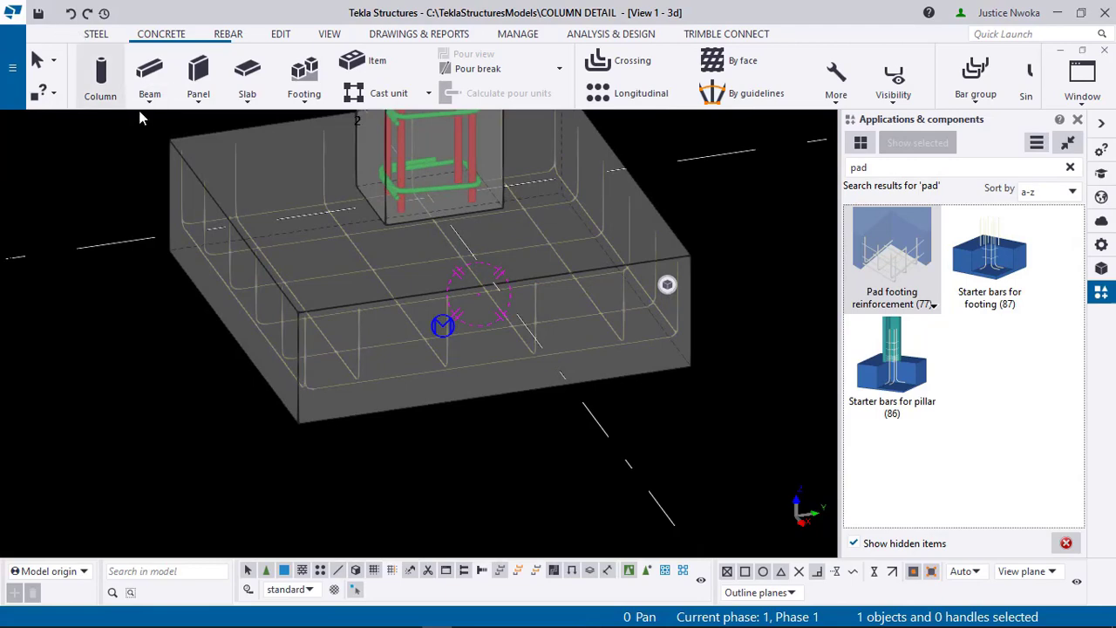
scroll(476, 272, down, 5)
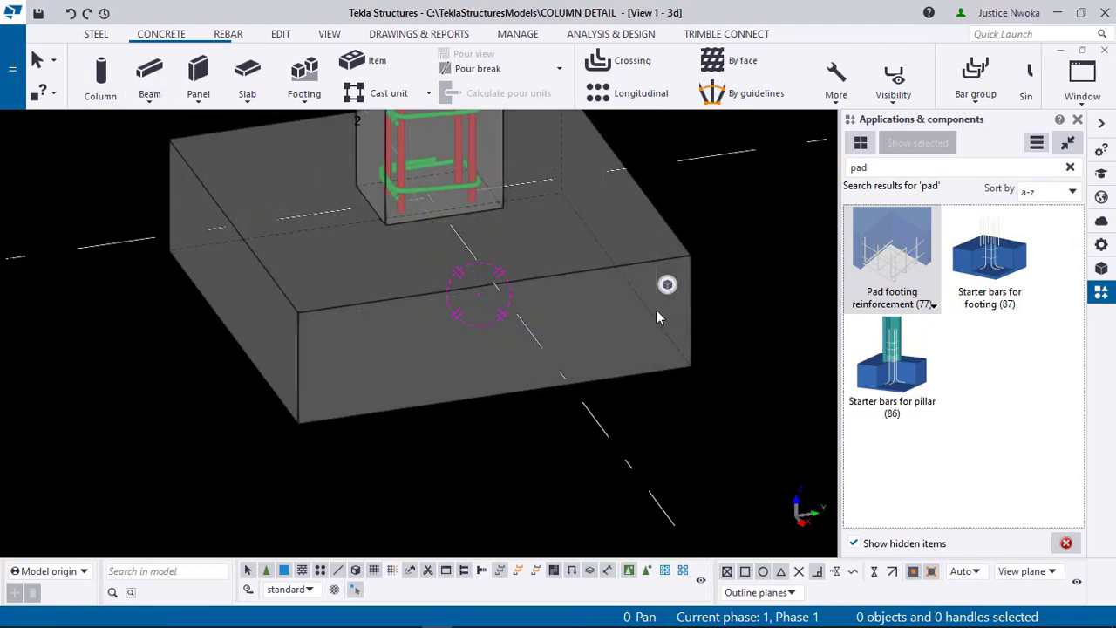
Step: Try a bottom cover of 50.00 in the finished footing's Pad footing reinforcement (77), and apply the settings with 75.00
scroll(332, 283, up, 4)
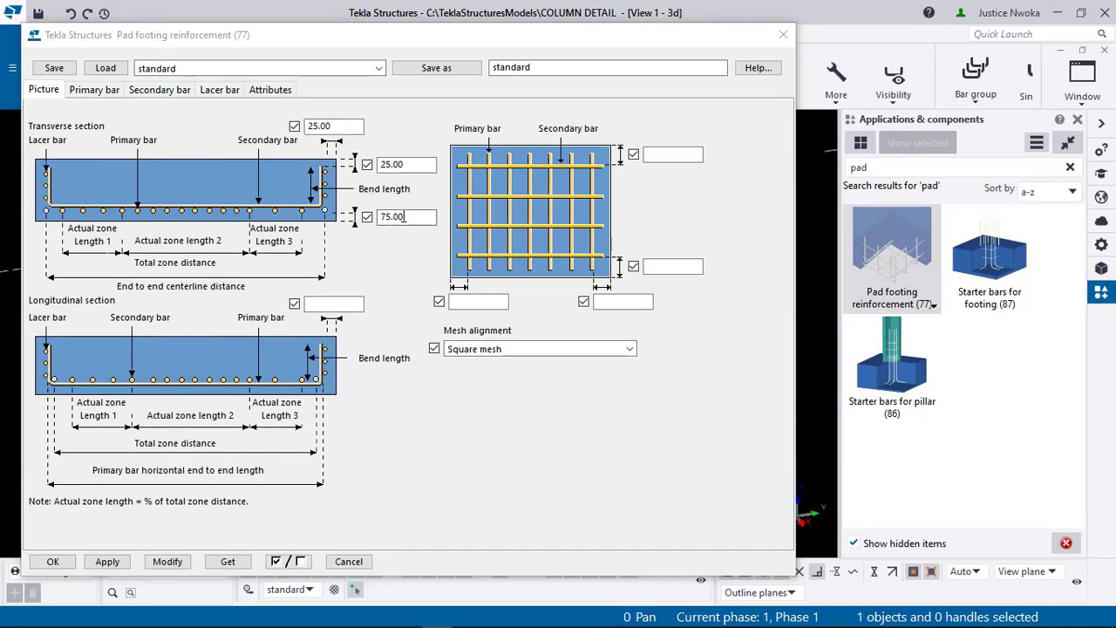
drag(404, 217, 391, 218)
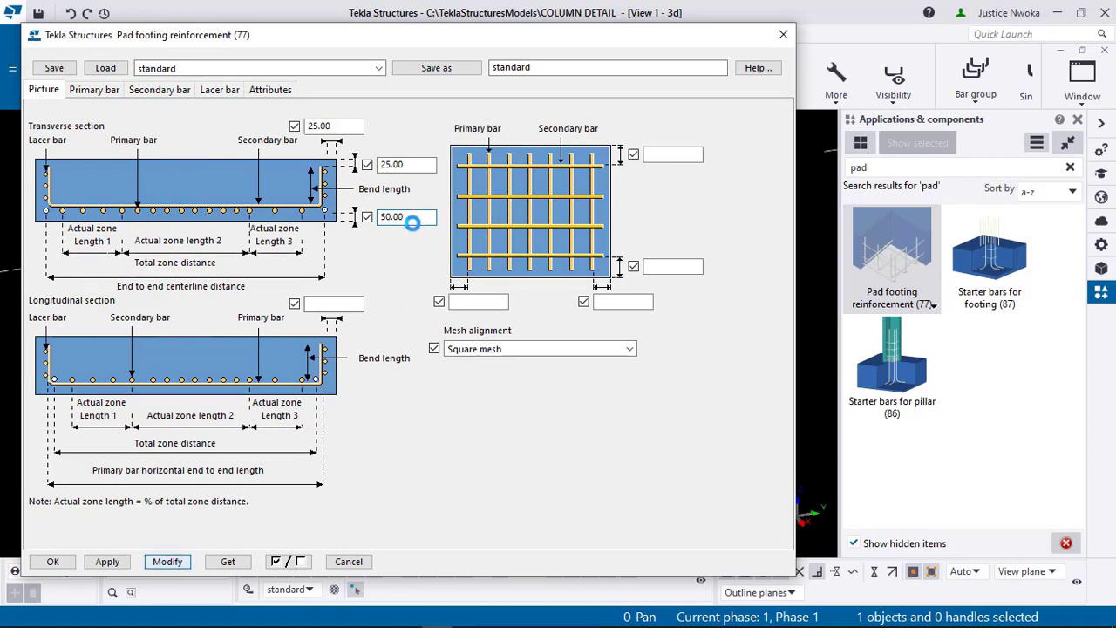
double_click(414, 217)
click(108, 563)
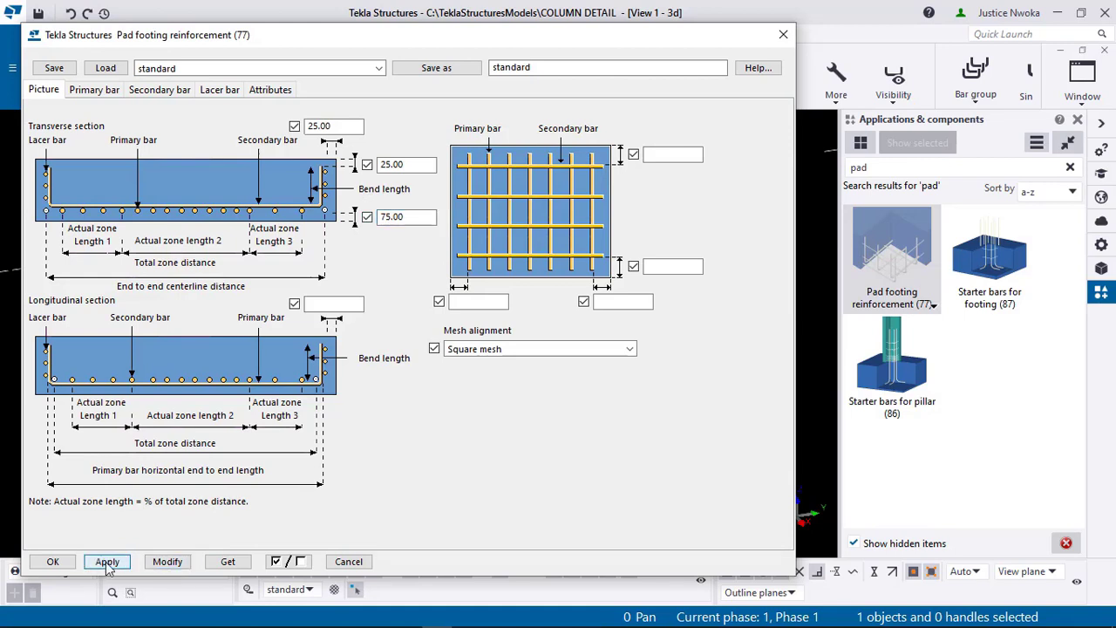
click(54, 562)
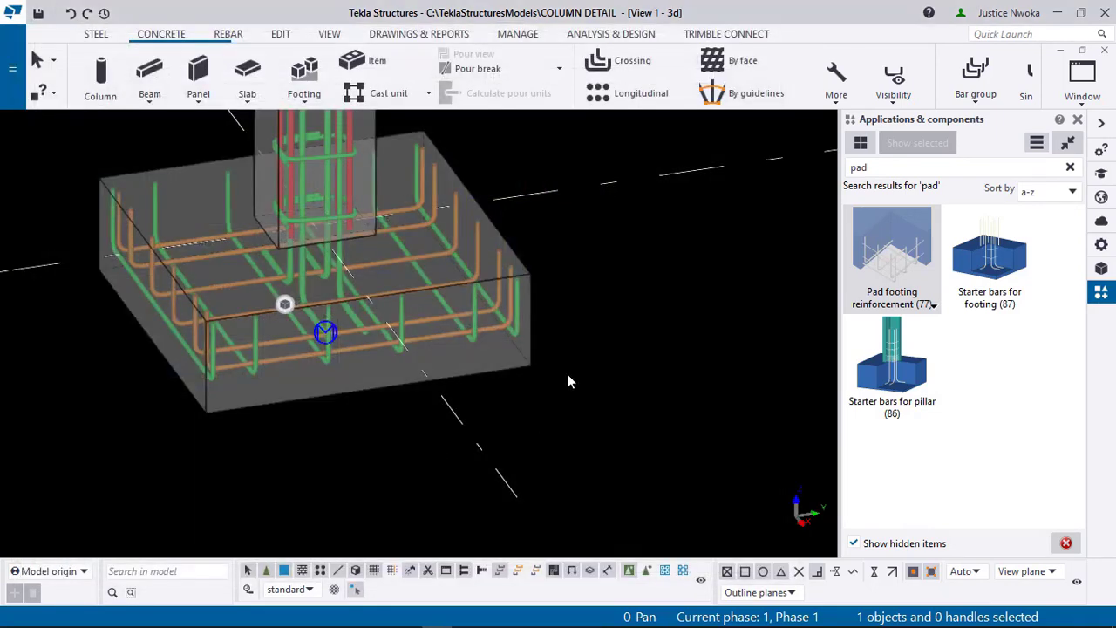
Step: Apply Pad footing reinforcement (77) with the updated settings to the footing at gridlines C and 2
scroll(515, 349, down, 4)
scroll(531, 353, down, 2)
middle_drag(527, 353, 292, 350)
scroll(510, 345, down, 3)
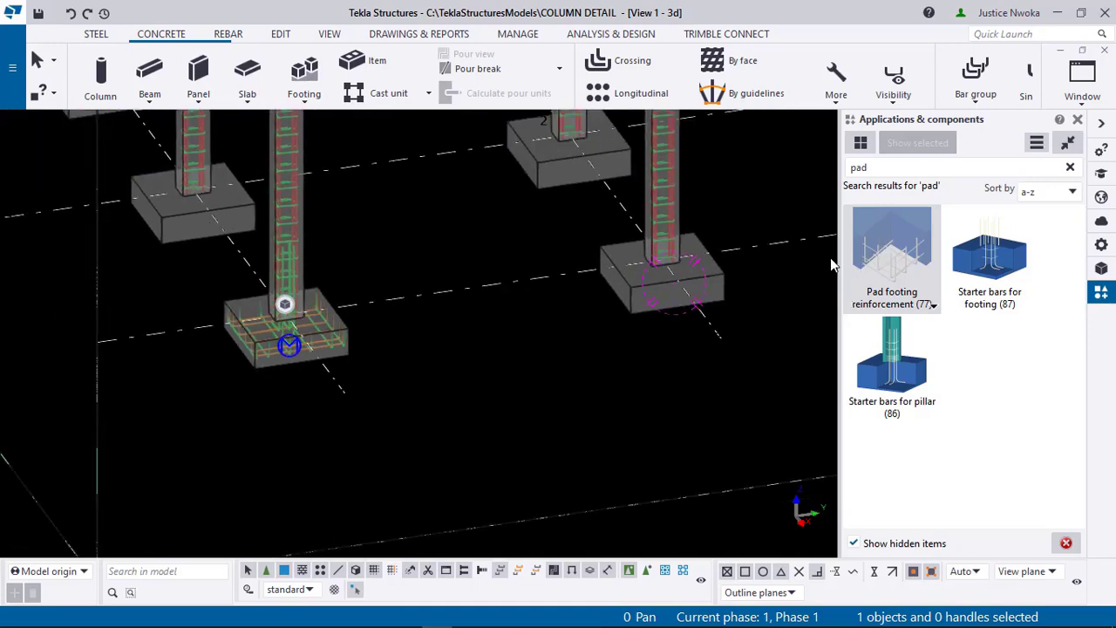
click(900, 237)
scroll(710, 274, up, 4)
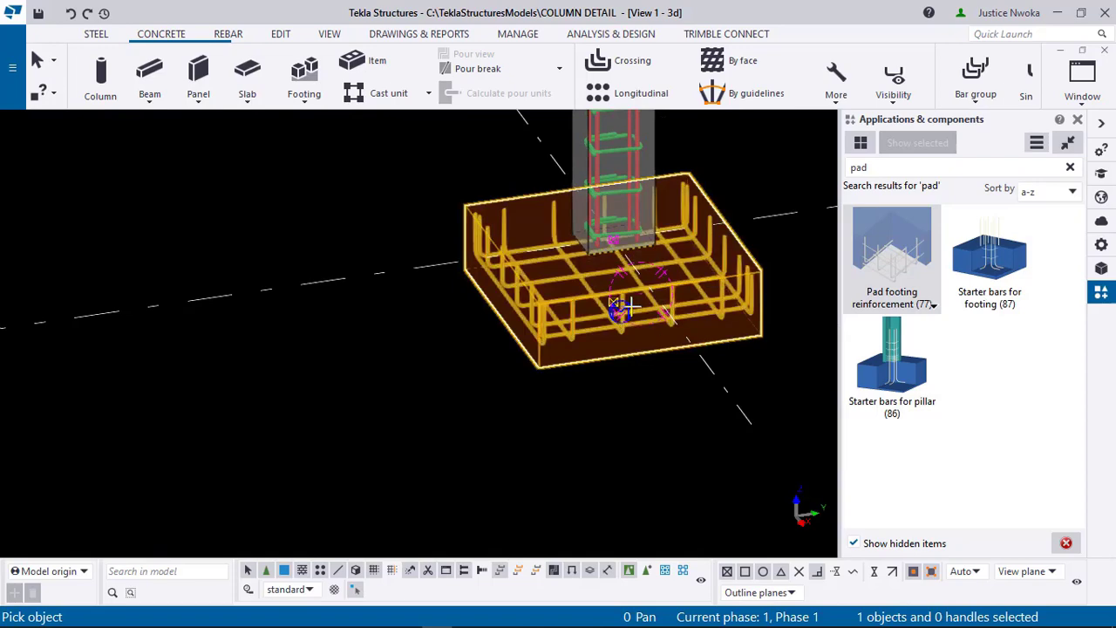
Step: Apply Pad footing reinforcement (77) to the interior footing at gridlines B and 2 and end the command
scroll(630, 307, up, 4)
scroll(631, 288, down, 3)
scroll(631, 288, down, 3)
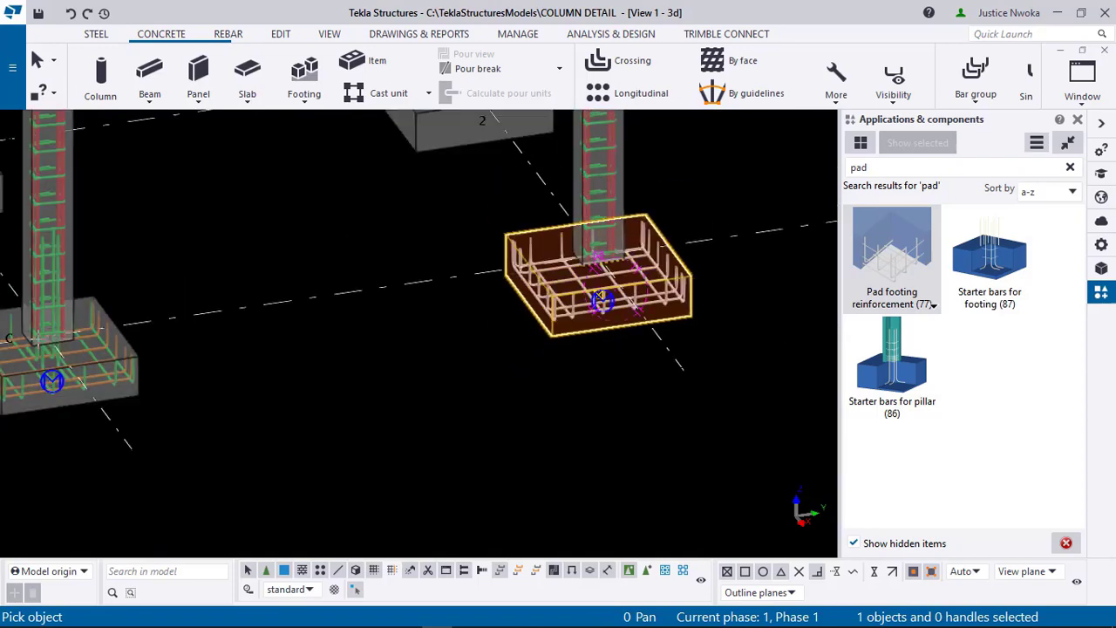
middle_drag(240, 376, 327, 460)
scroll(405, 298, down, 1)
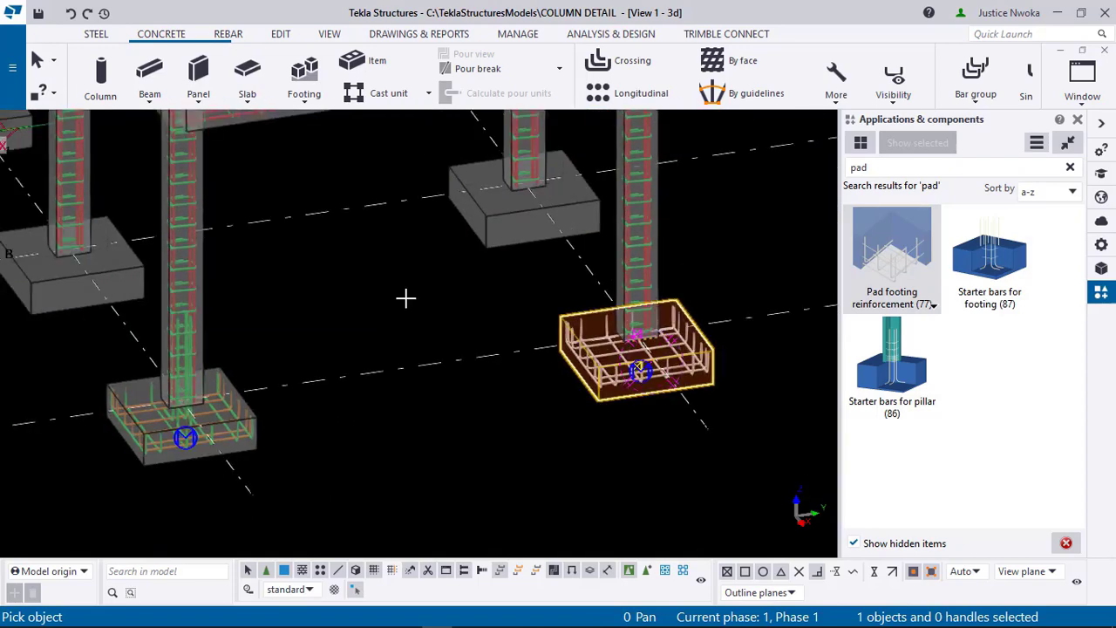
click(505, 220)
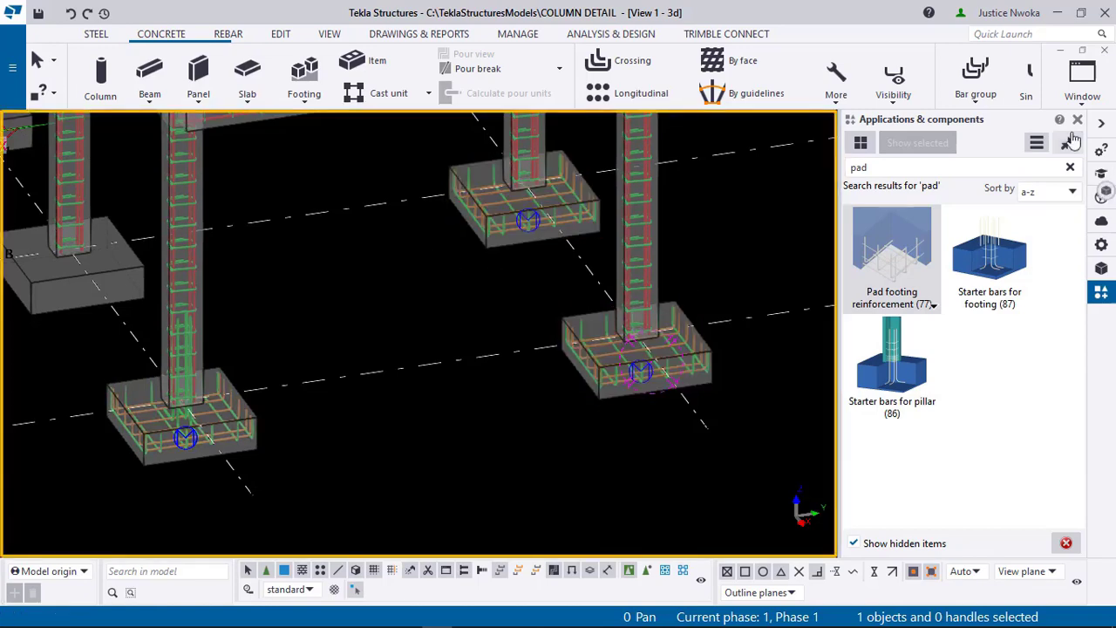
Step: Search the component catalogue for "pad" again and apply Pad footing reinforcement (77) to the footing at gridlines B and 1
click(1101, 294)
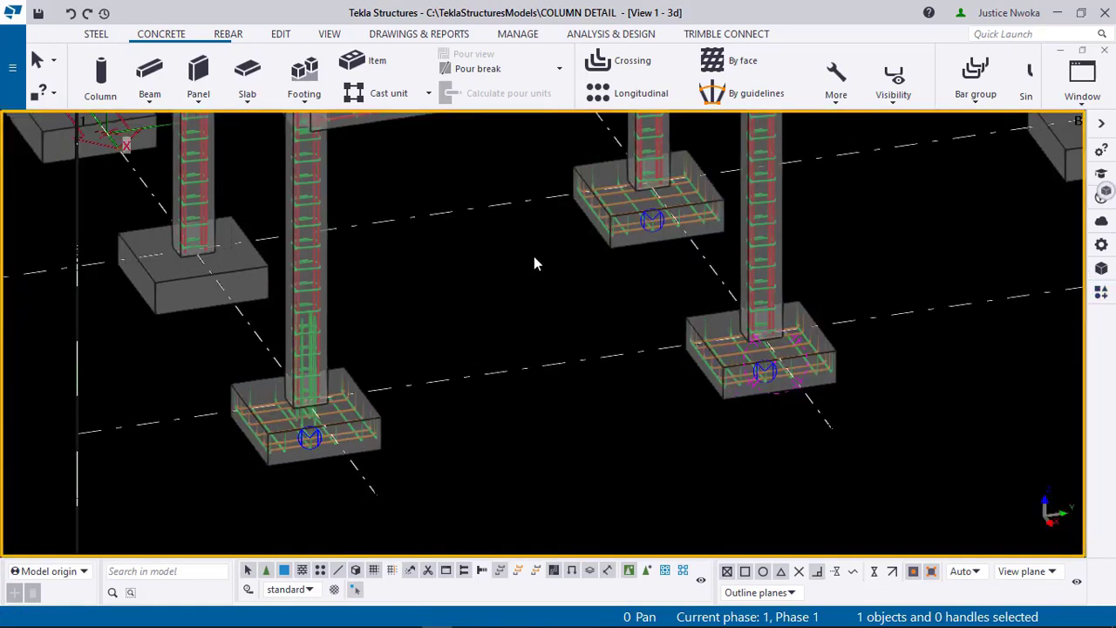
scroll(319, 274, up, 5)
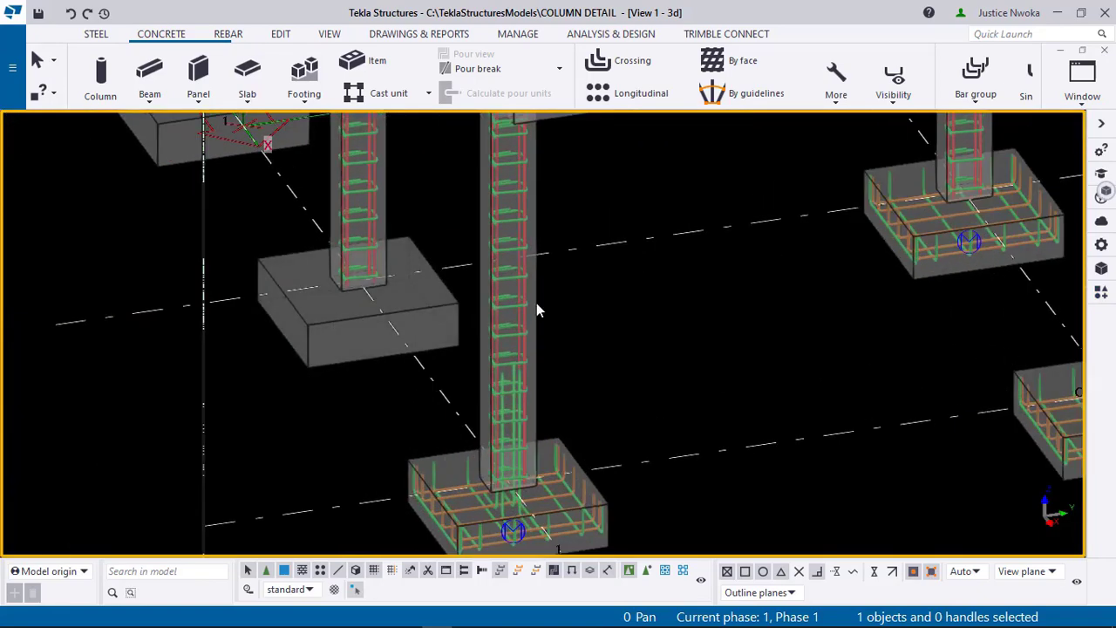
click(1101, 295)
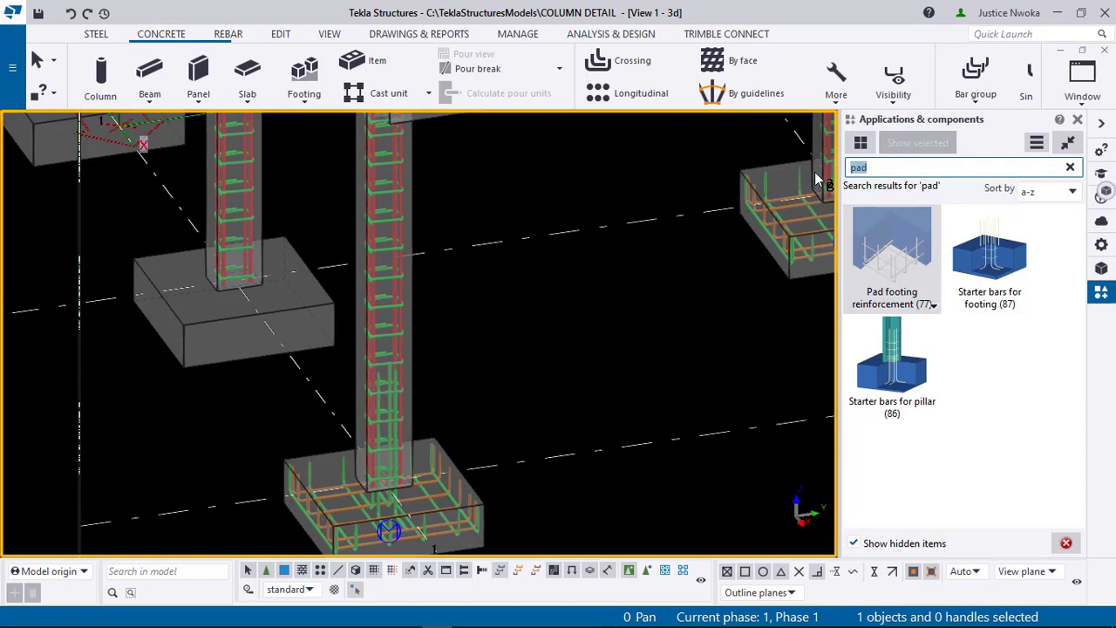
text(ad)
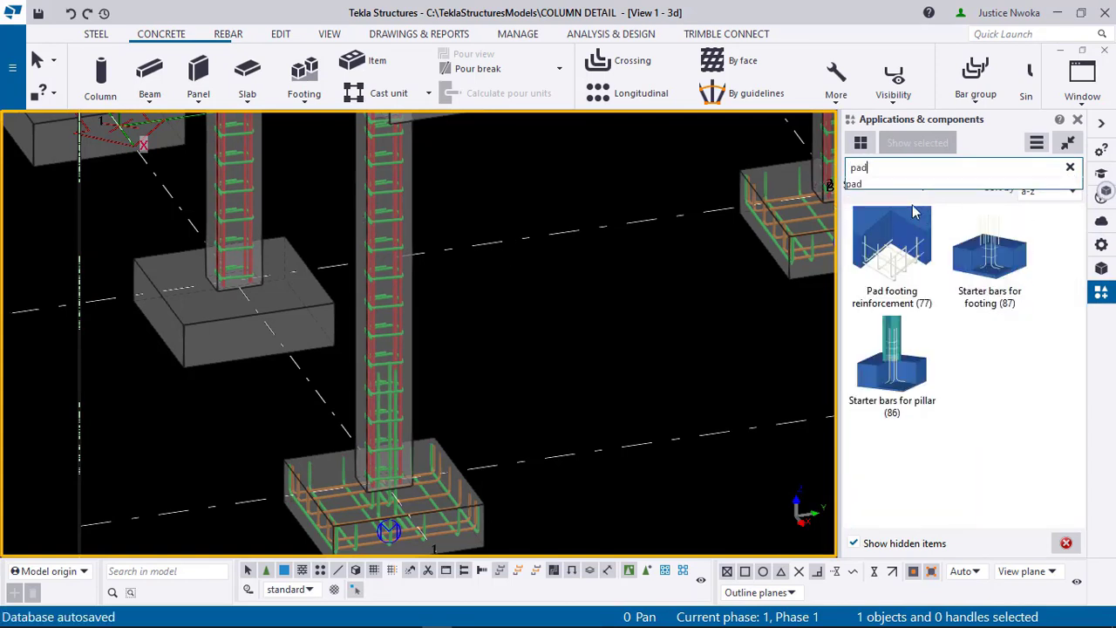
click(898, 253)
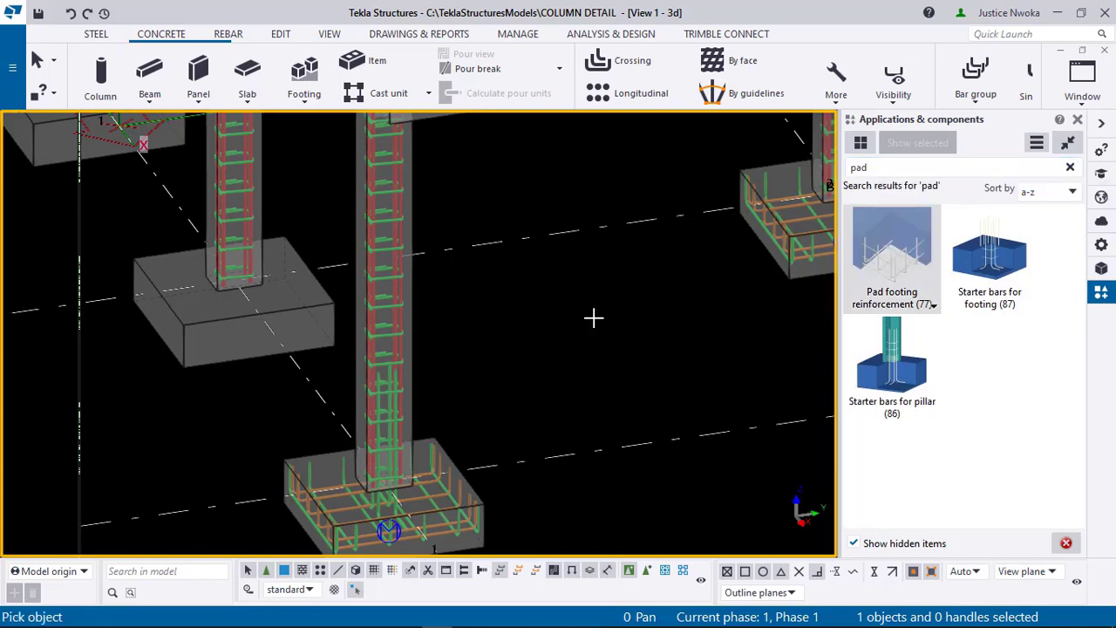
scroll(336, 323, up, 4)
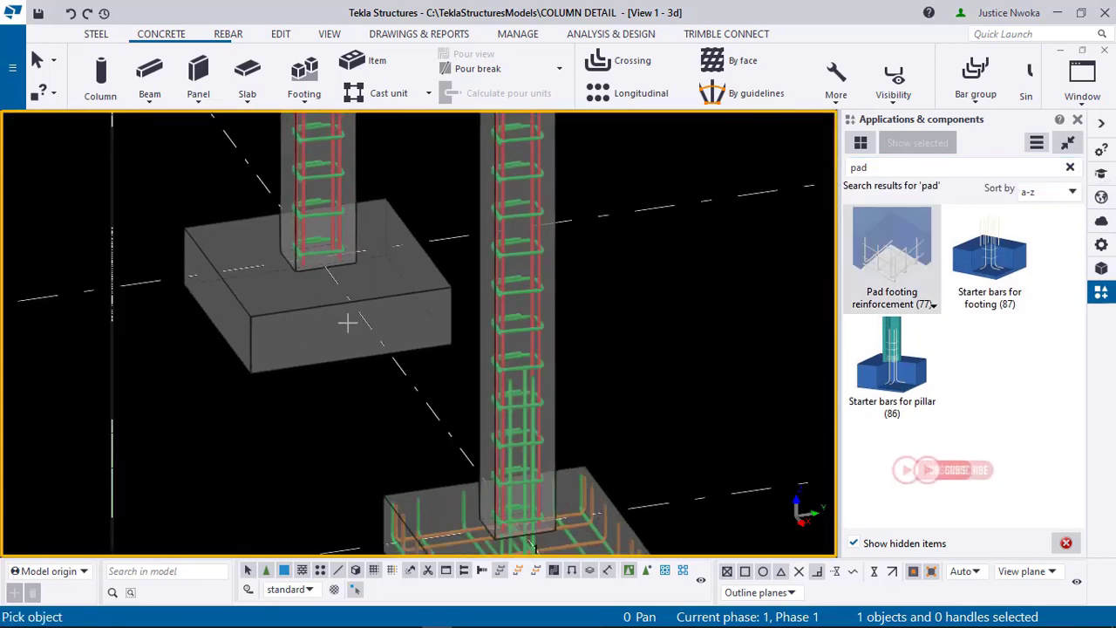
ctrl+middle_drag(381, 279, 354, 308)
scroll(337, 287, up, 3)
click(353, 319)
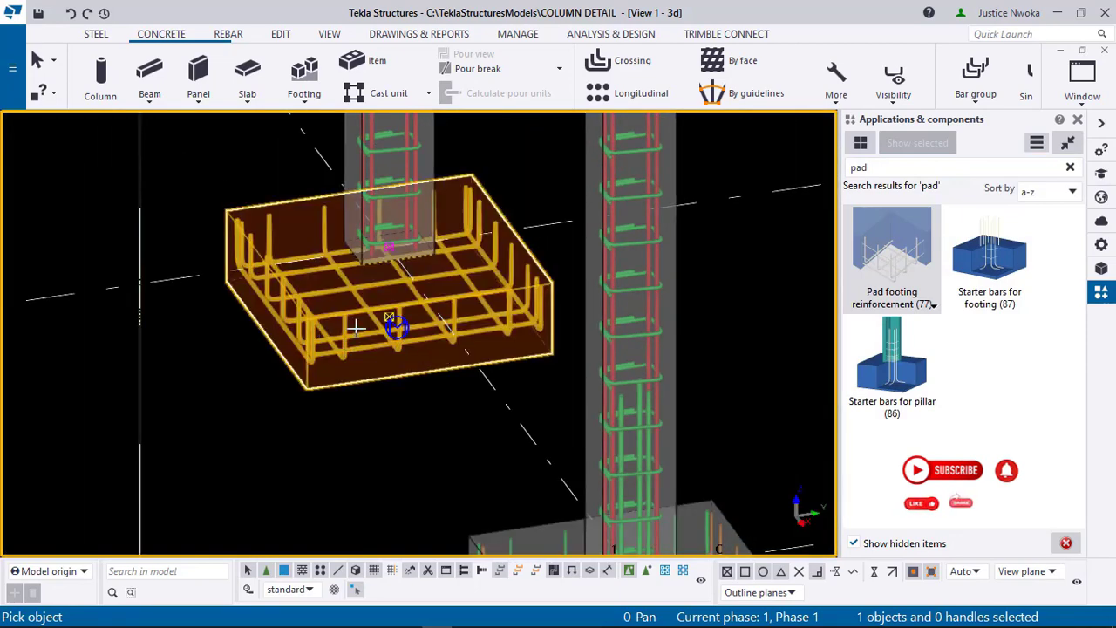
Step: Apply Pad footing reinforcement (77) to the corner footings at gridlines A and 1 and at gridlines C and 3
scroll(355, 327, down, 5)
scroll(302, 302, up, 3)
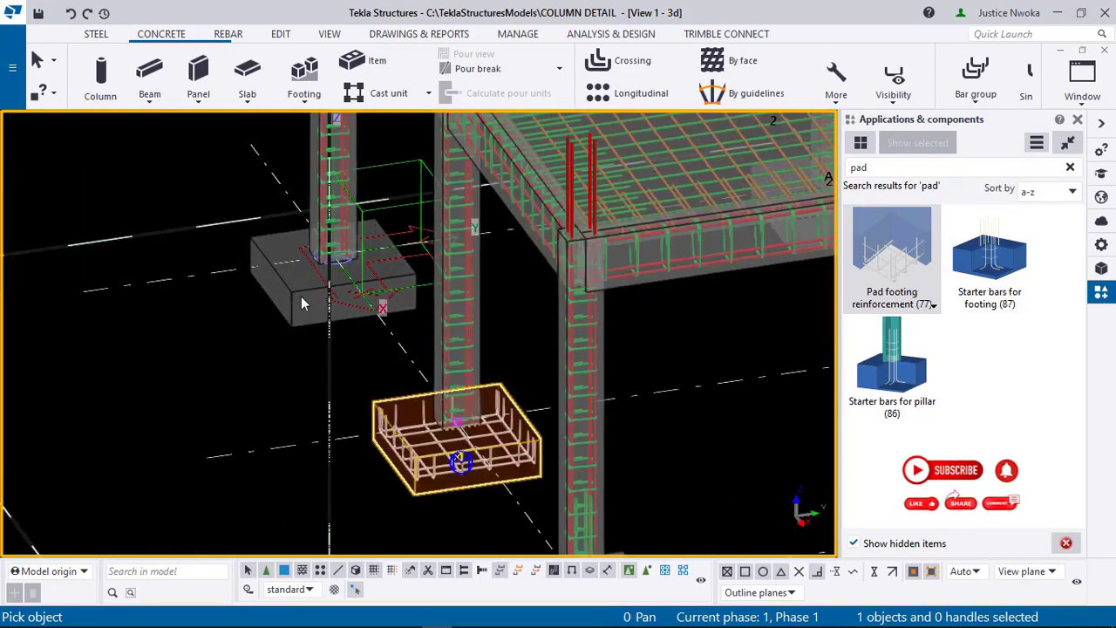
scroll(186, 293, down, 6)
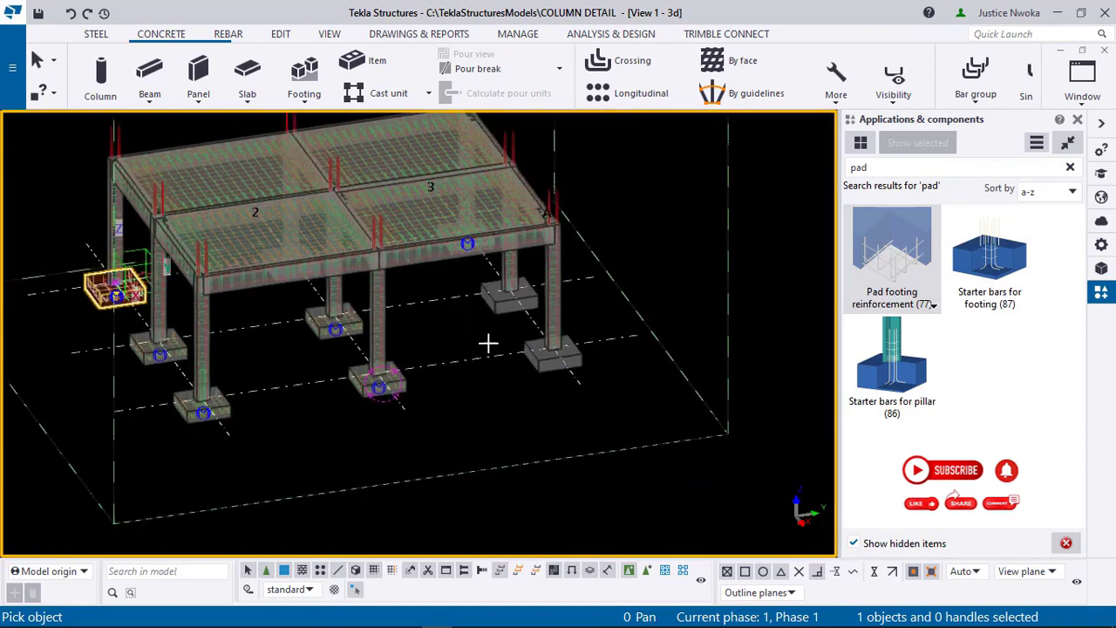
scroll(439, 324, up, 3)
scroll(438, 324, up, 4)
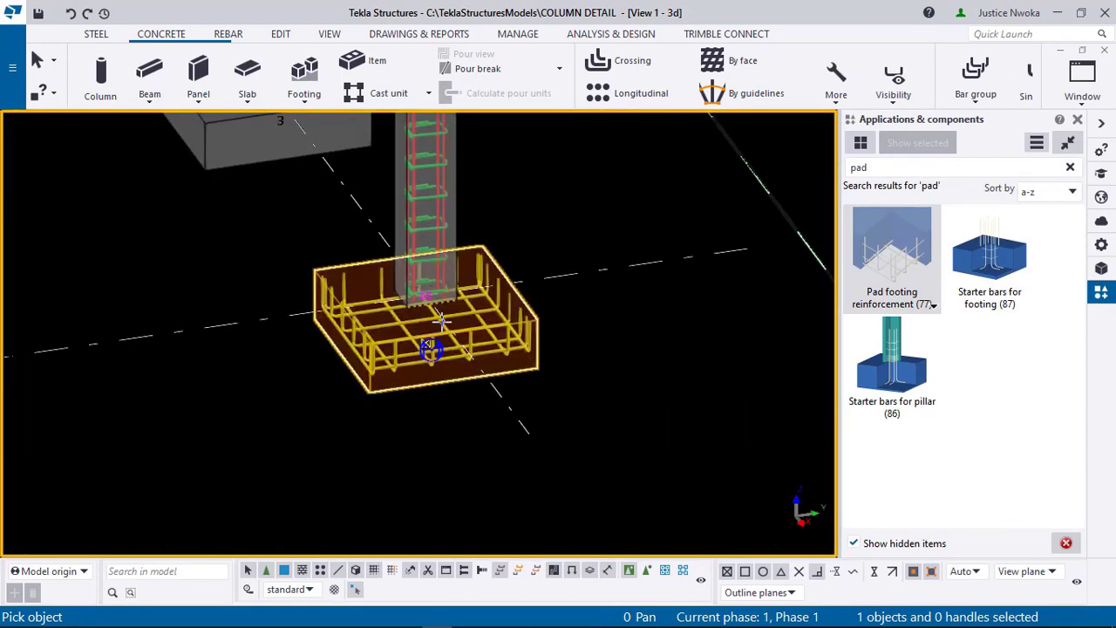
Step: Apply Pad footing reinforcement (77) to the footings at gridlines B and 3 and at gridlines A and 2
middle_drag(434, 295, 627, 423)
click(425, 241)
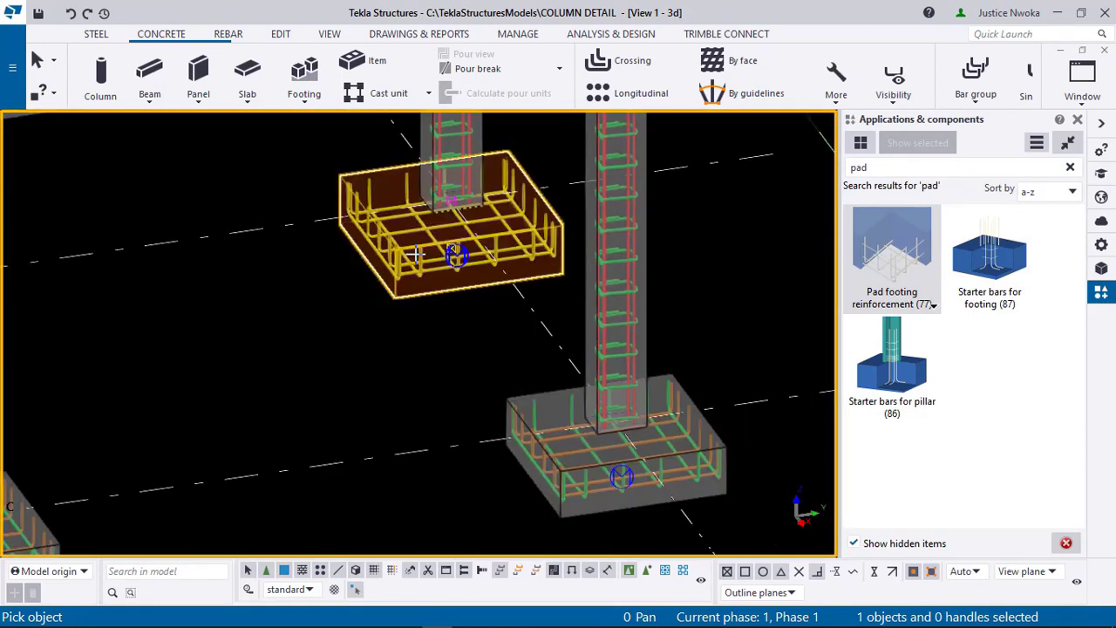
scroll(662, 450, down, 6)
scroll(553, 379, up, 4)
mouse_move(540, 361)
ctrl+middle_down()
mouse_move(517, 317)
mouse_move(436, 320)
ctrl+middle_up()
scroll(259, 353, up, 6)
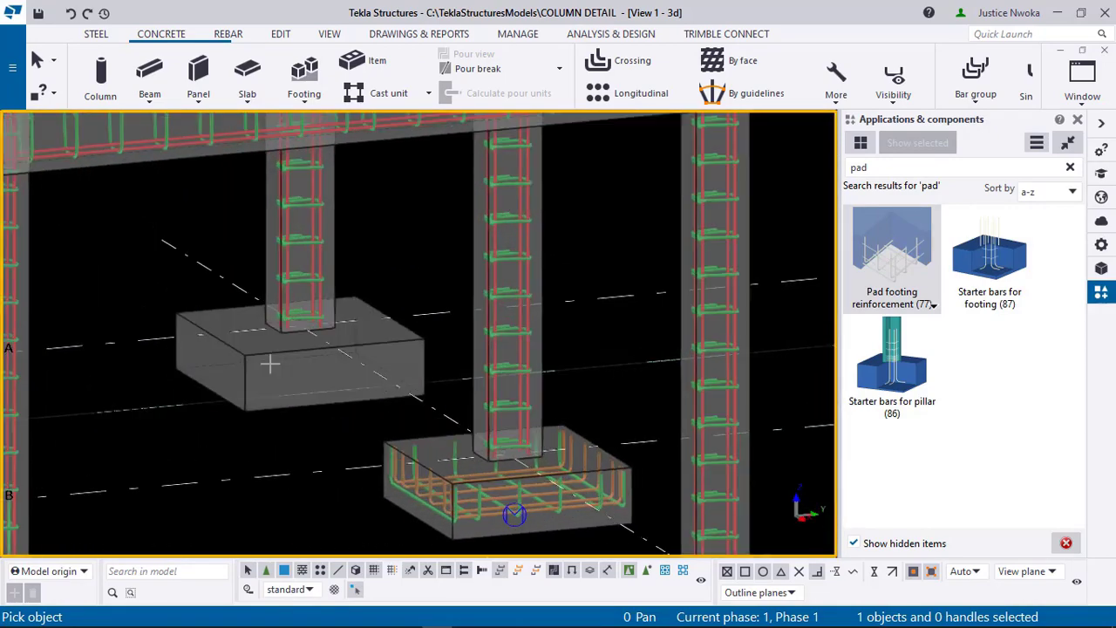
click(259, 353)
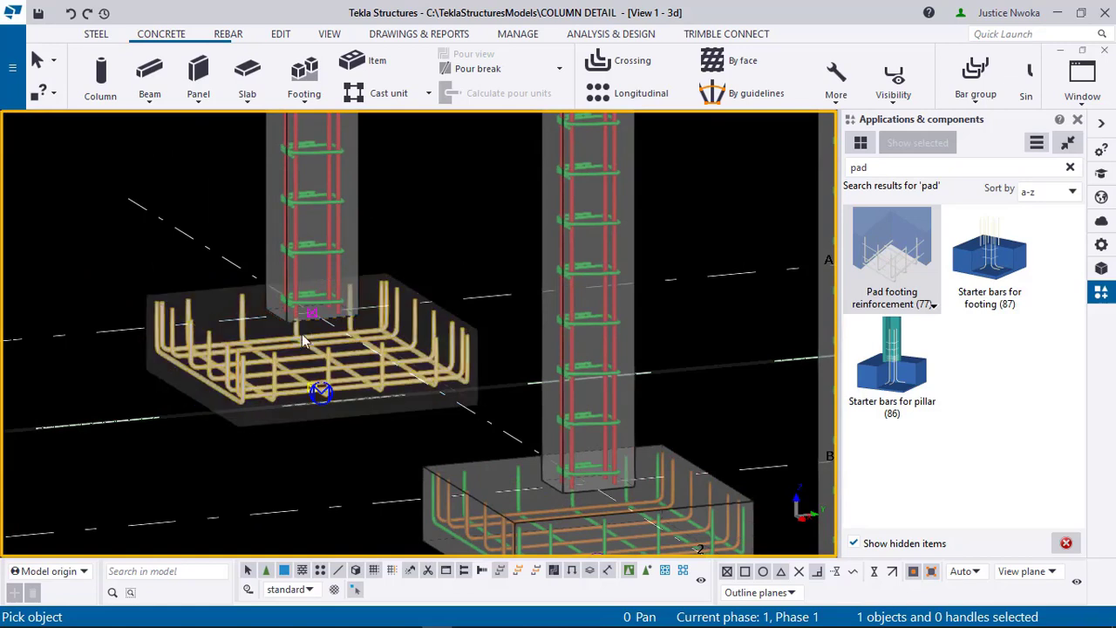
Step: Close the component catalogue and examine the reinforcement cage in the footing at gridlines A and 2
scroll(306, 264, up, 5)
scroll(306, 264, up, 2)
scroll(322, 218, down, 1)
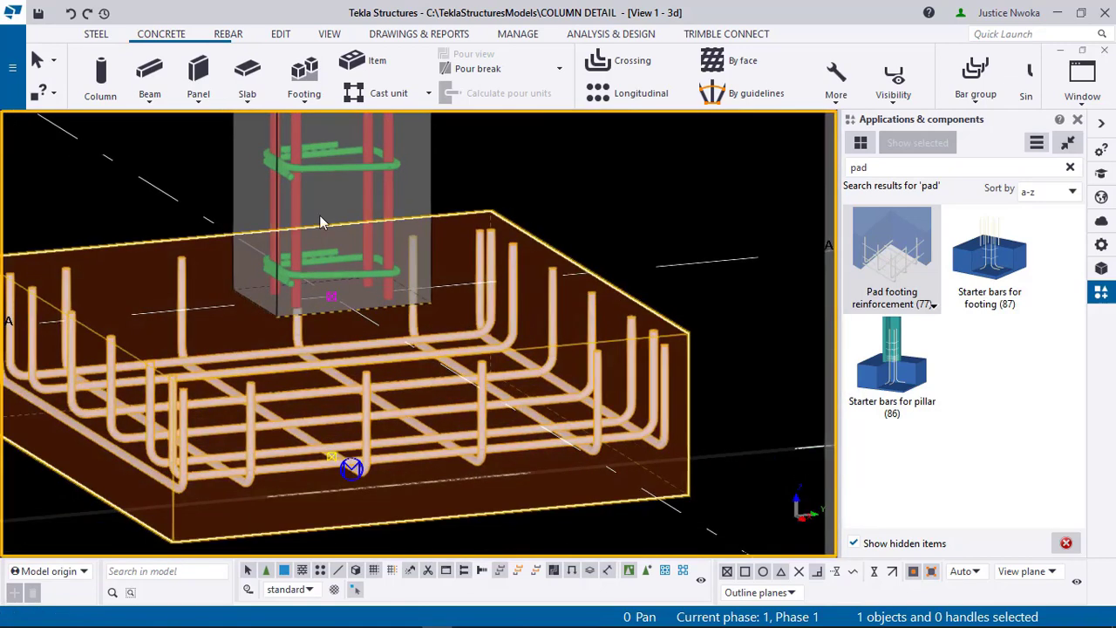
middle_drag(439, 314, 597, 364)
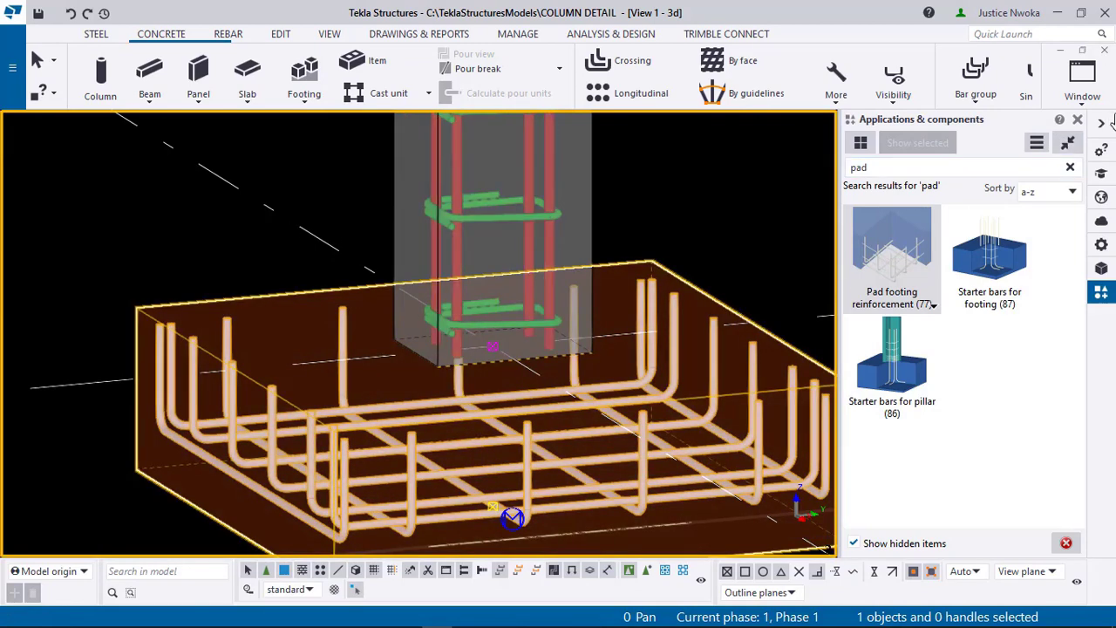
click(1078, 120)
scroll(579, 318, down, 2)
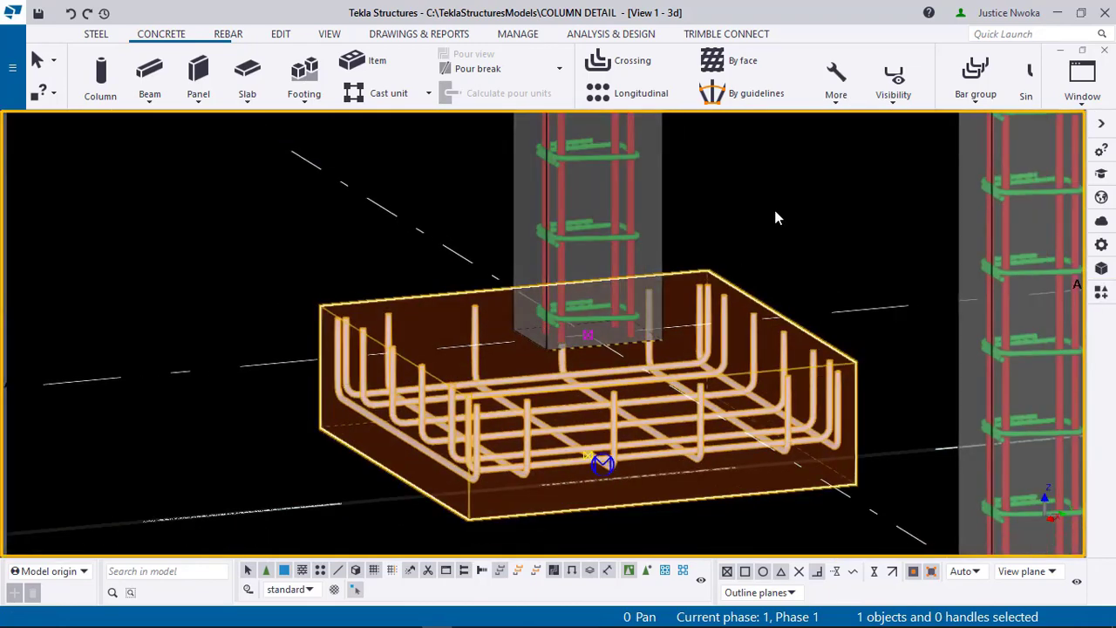
scroll(611, 303, up, 1)
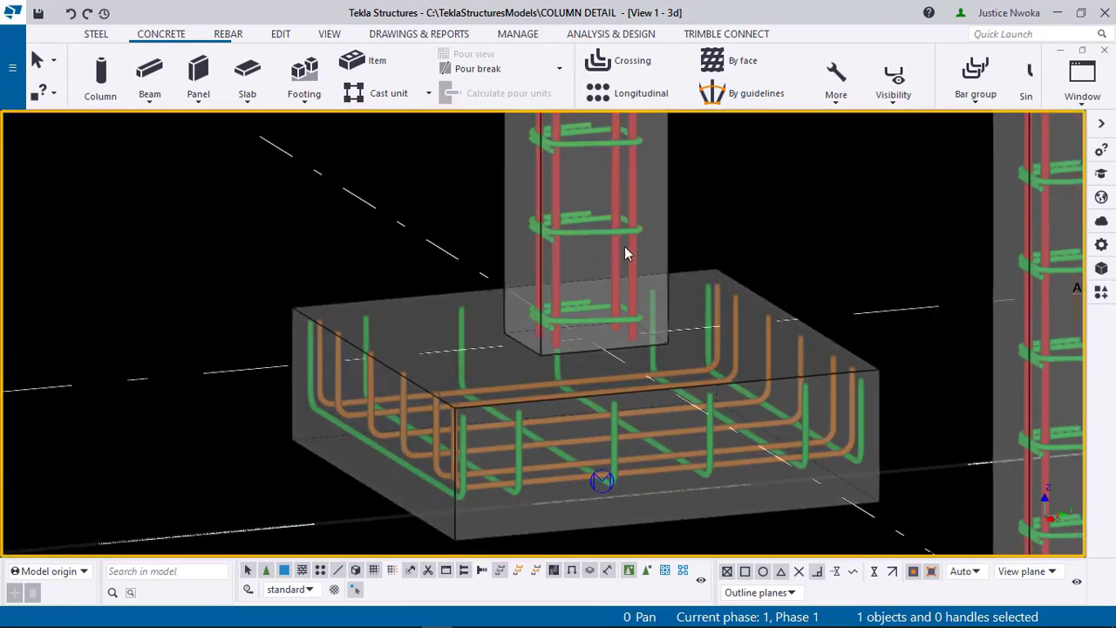
scroll(624, 248, up, 3)
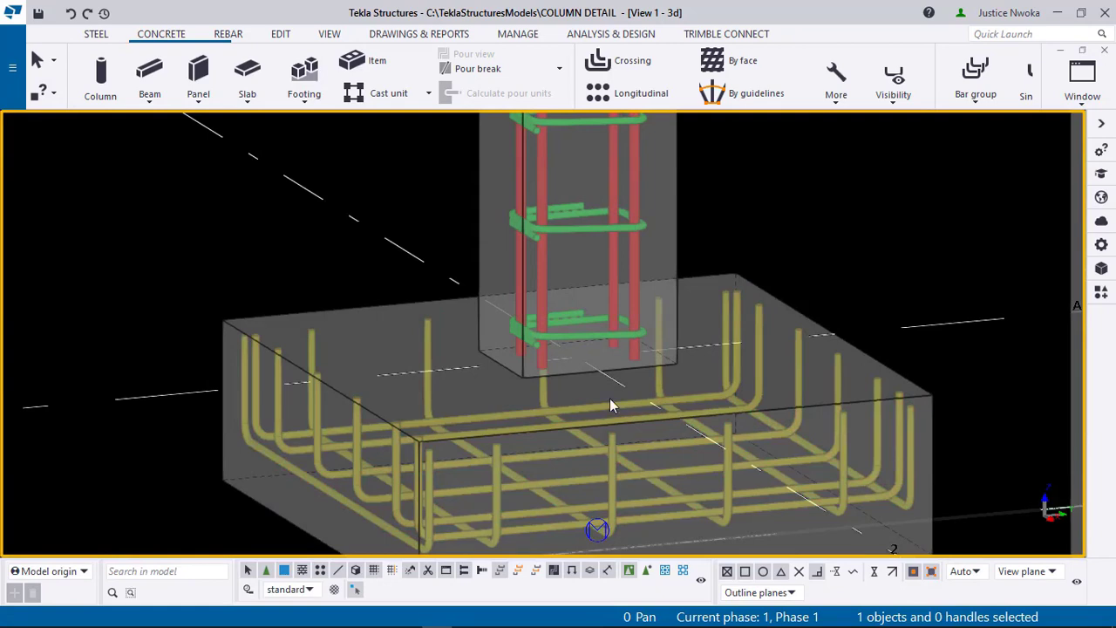
scroll(609, 397, down, 1)
middle_drag(592, 424, 579, 345)
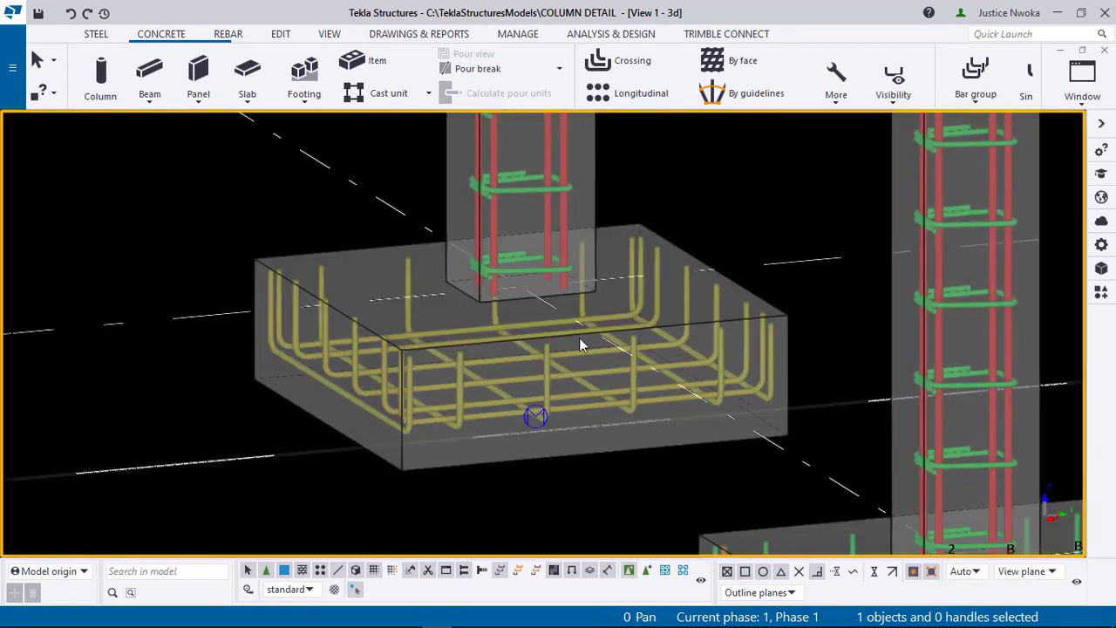
Step: Reopen the component catalogue, search for "pad" and apply Starter bars for footing (87) to the footing at gridlines A and 2
click(1101, 292)
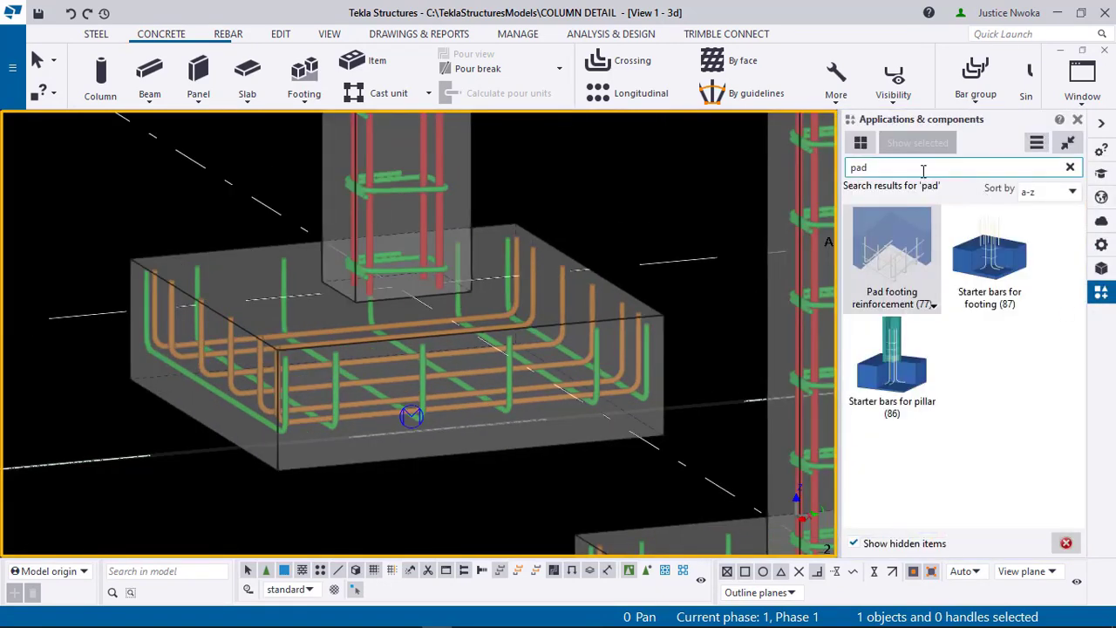
text(p)
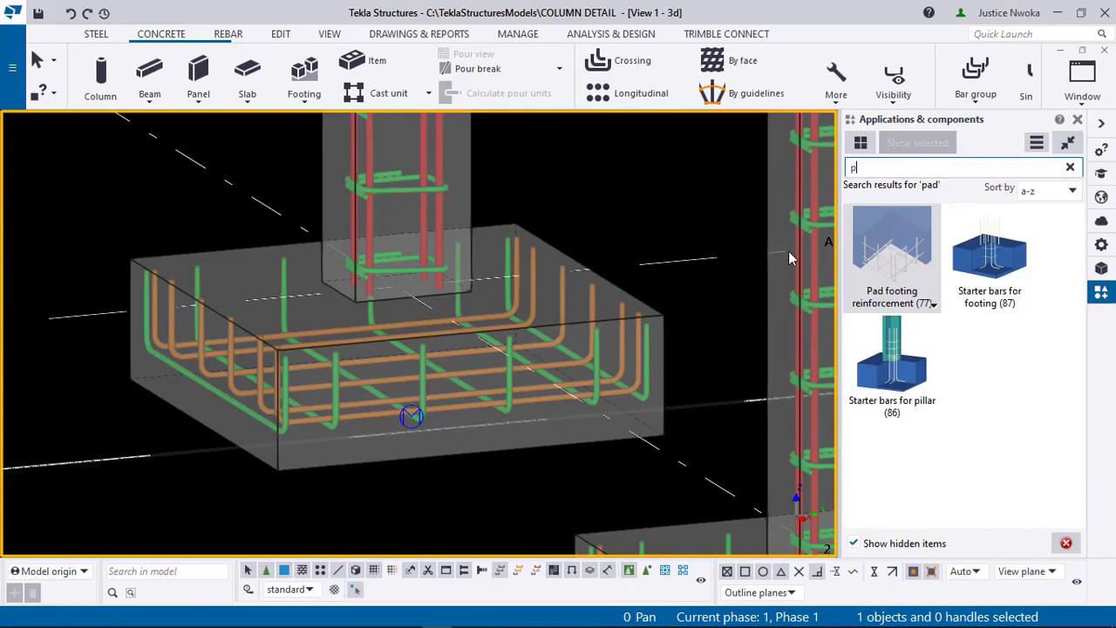
text(ad)
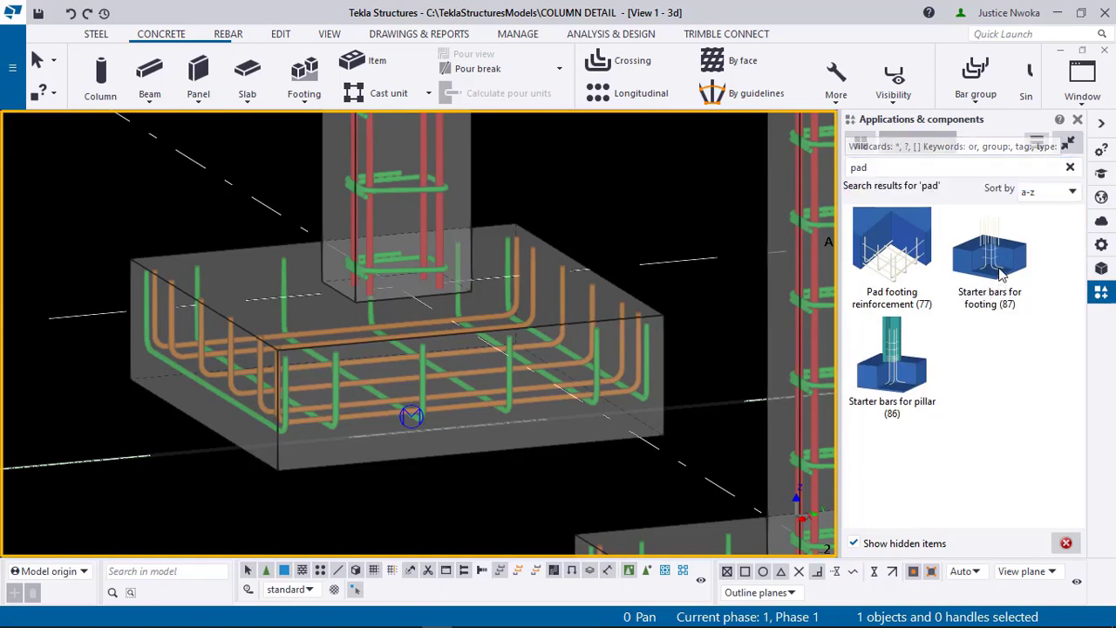
scroll(534, 305, down, 4)
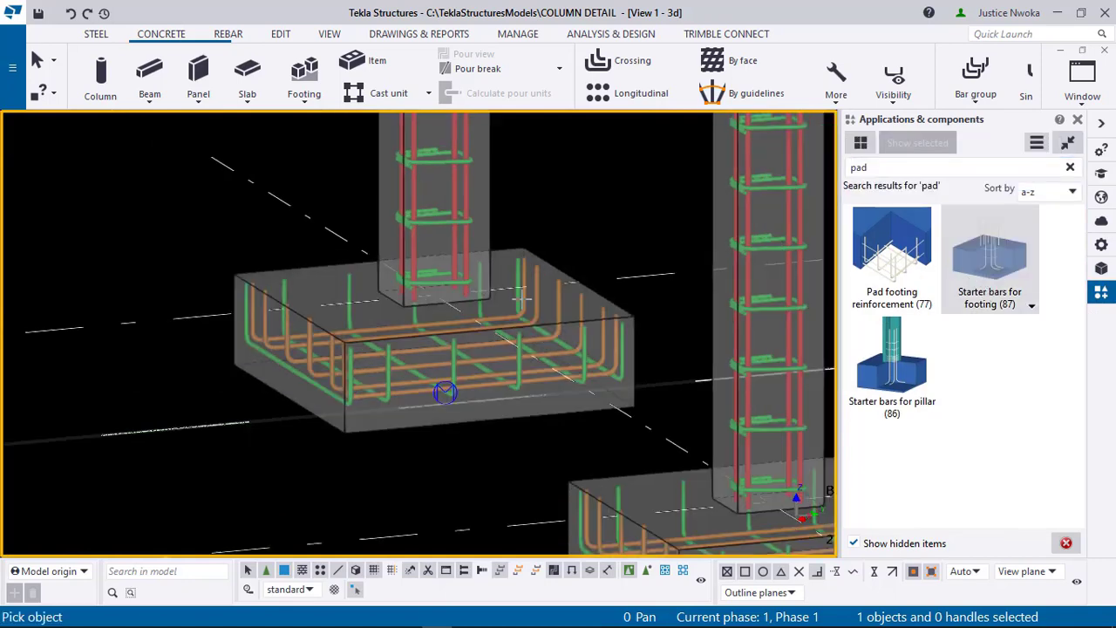
scroll(486, 247, up, 4)
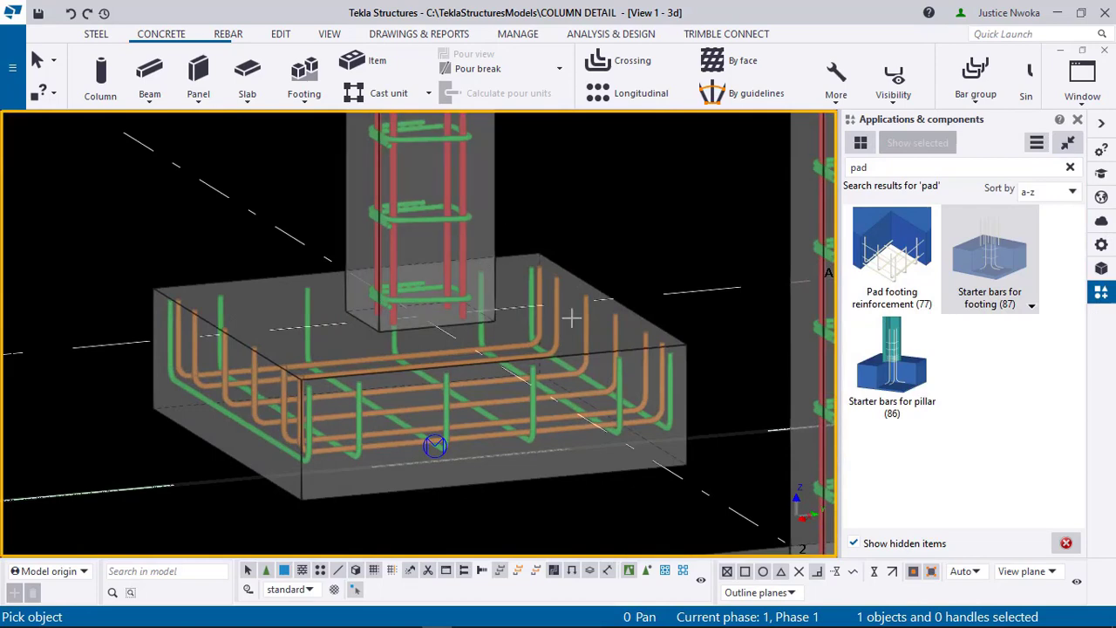
click(618, 318)
scroll(473, 355, down, 1)
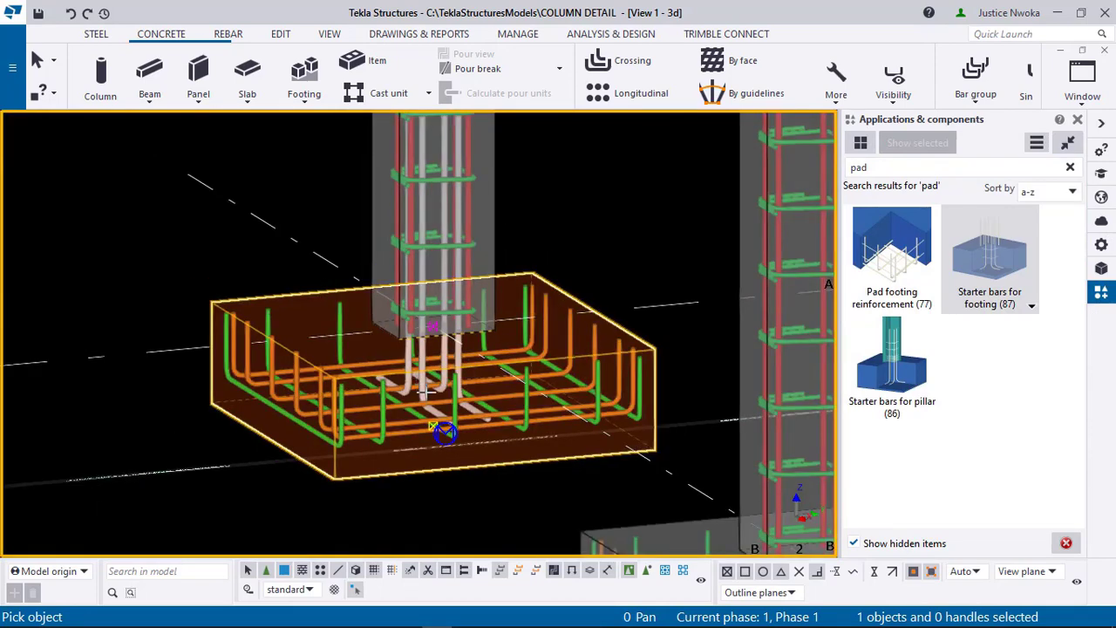
Step: Examine how the starter bars sit in the footing and column at gridlines A and 2
ctrl+middle_drag(468, 407, 397, 370)
scroll(396, 372, up, 3)
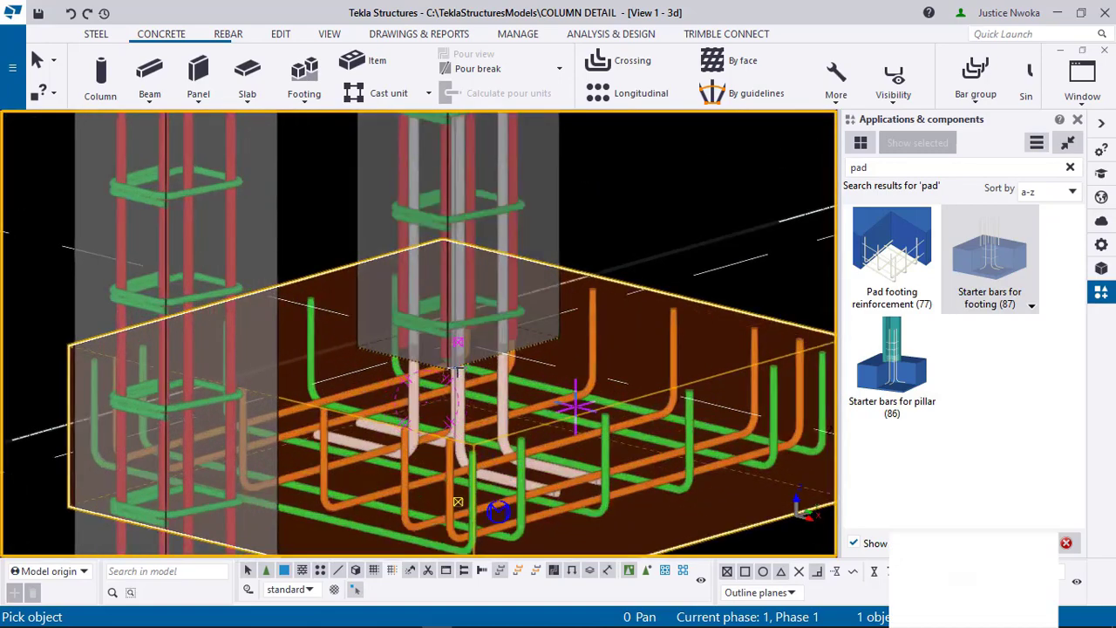
middle_drag(458, 398, 495, 339)
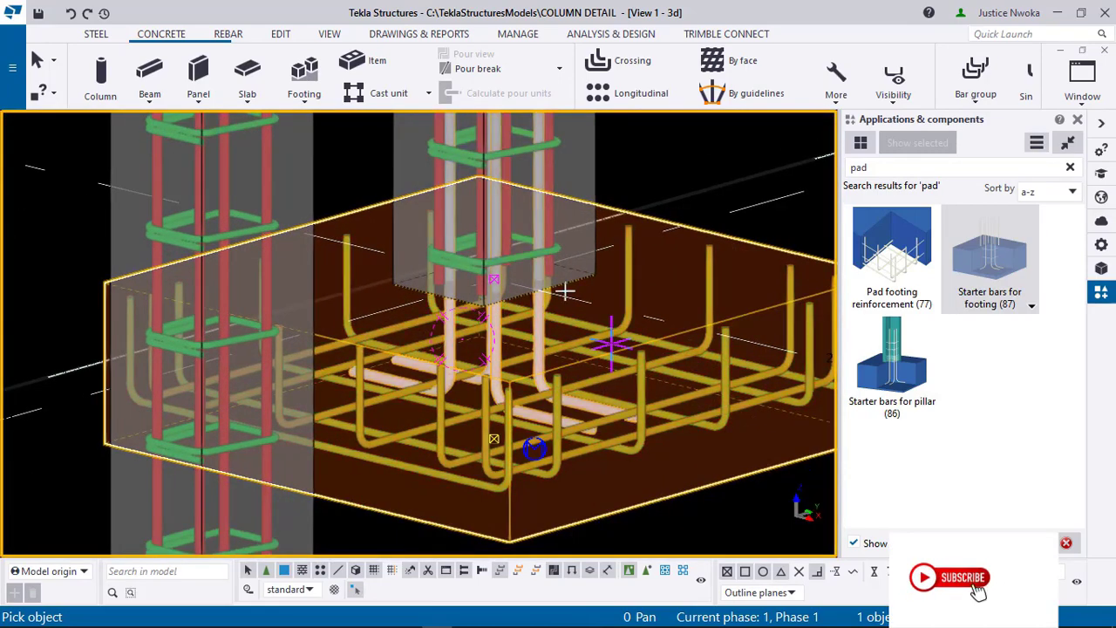
scroll(545, 277, down, 1)
middle_drag(546, 277, 551, 406)
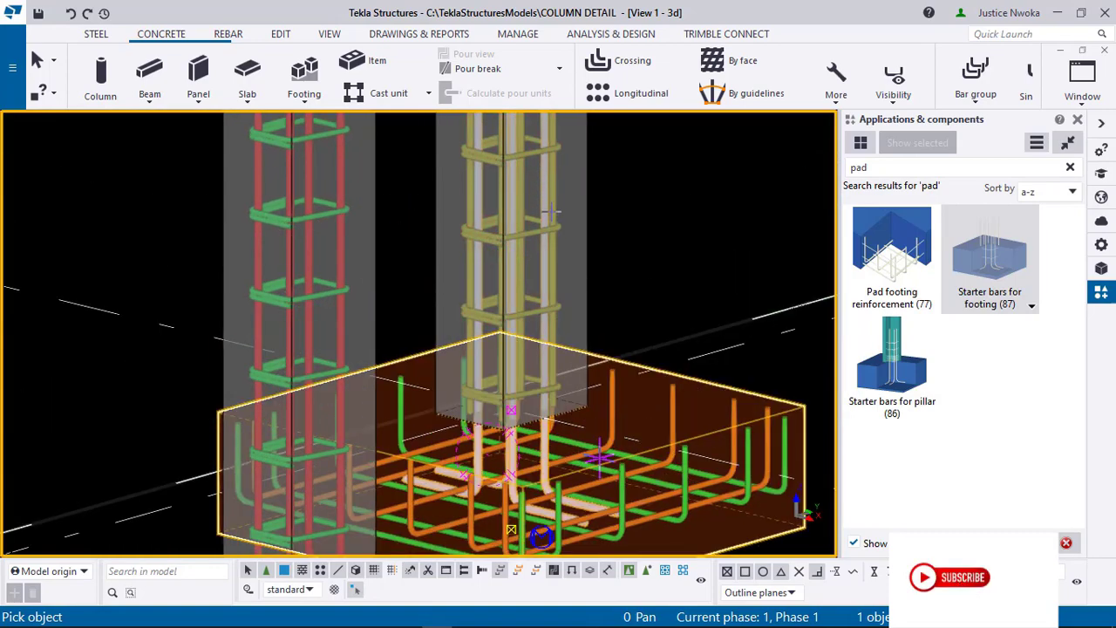
scroll(547, 205, up, 2)
middle_drag(547, 205, 537, 145)
scroll(525, 368, up, 2)
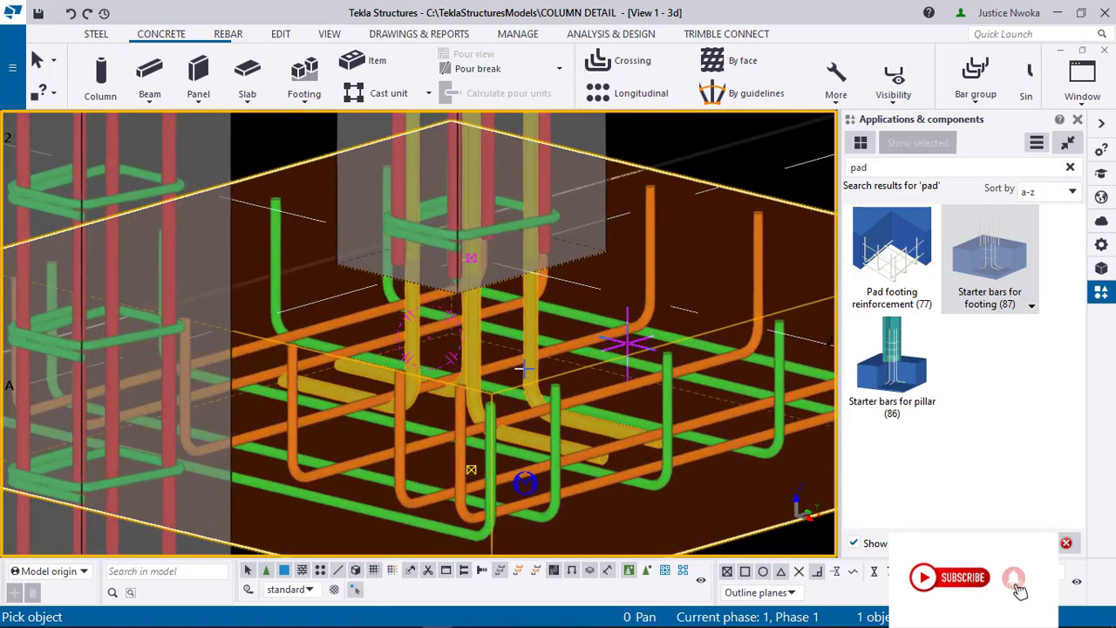
Step: Apply Starter bars for footing (87) to the footings at gridlines A and 1 and at gridlines B and 1
scroll(531, 364, down, 5)
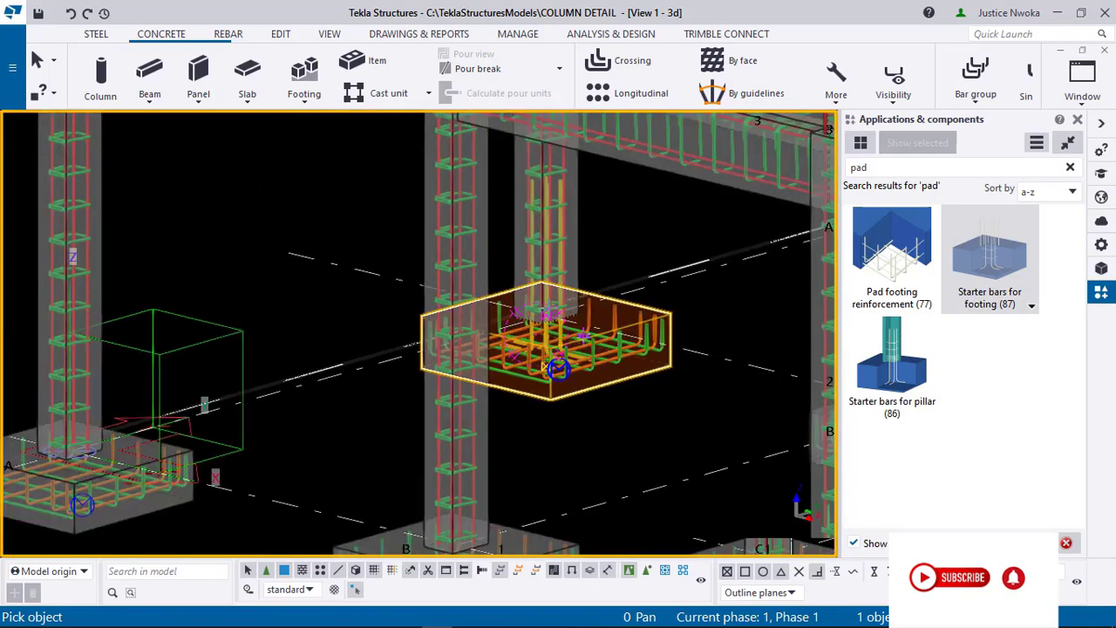
scroll(201, 431, up, 5)
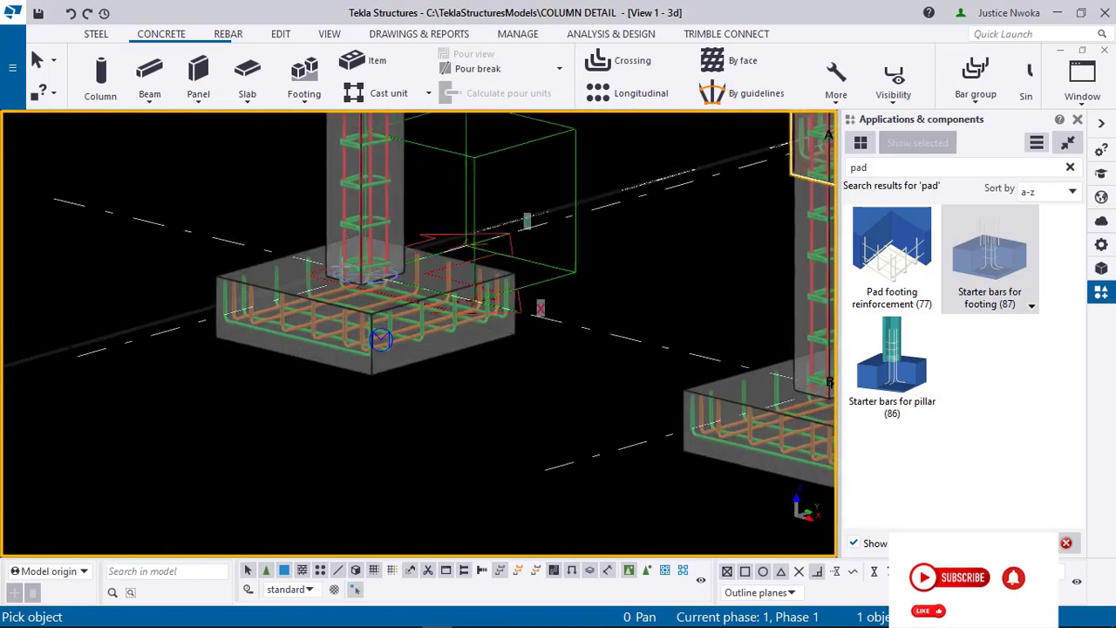
scroll(447, 258, up, 2)
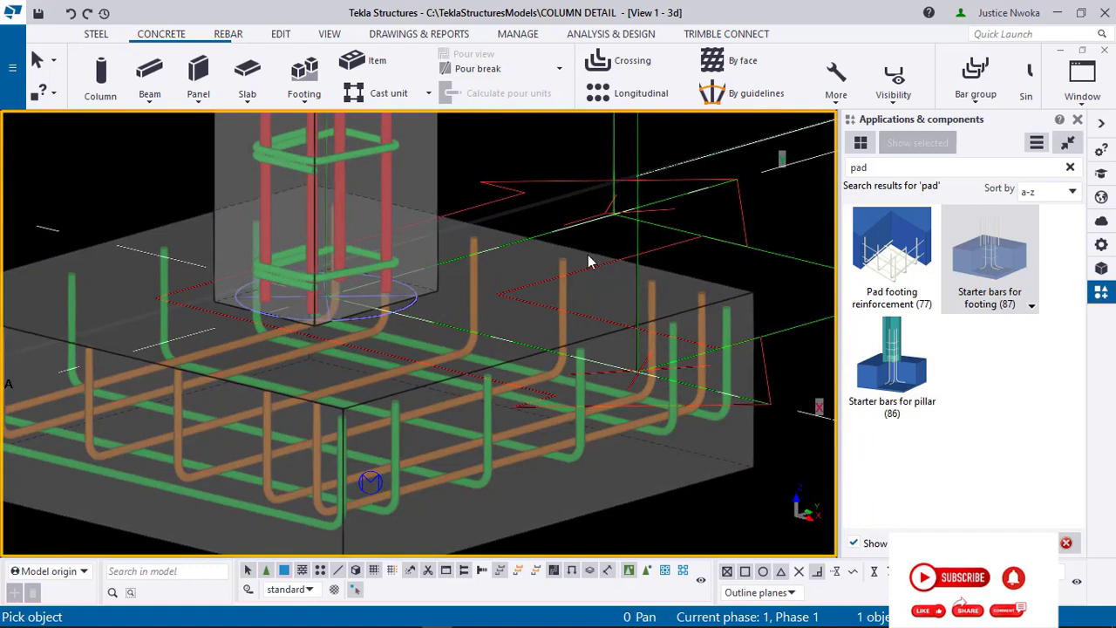
click(359, 265)
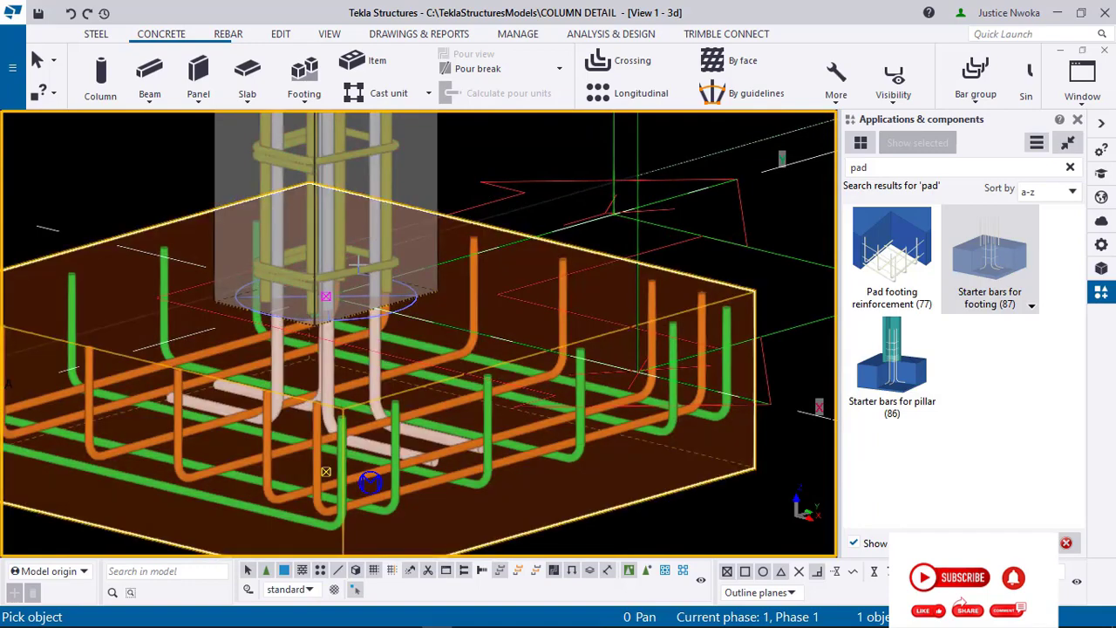
scroll(356, 217, down, 5)
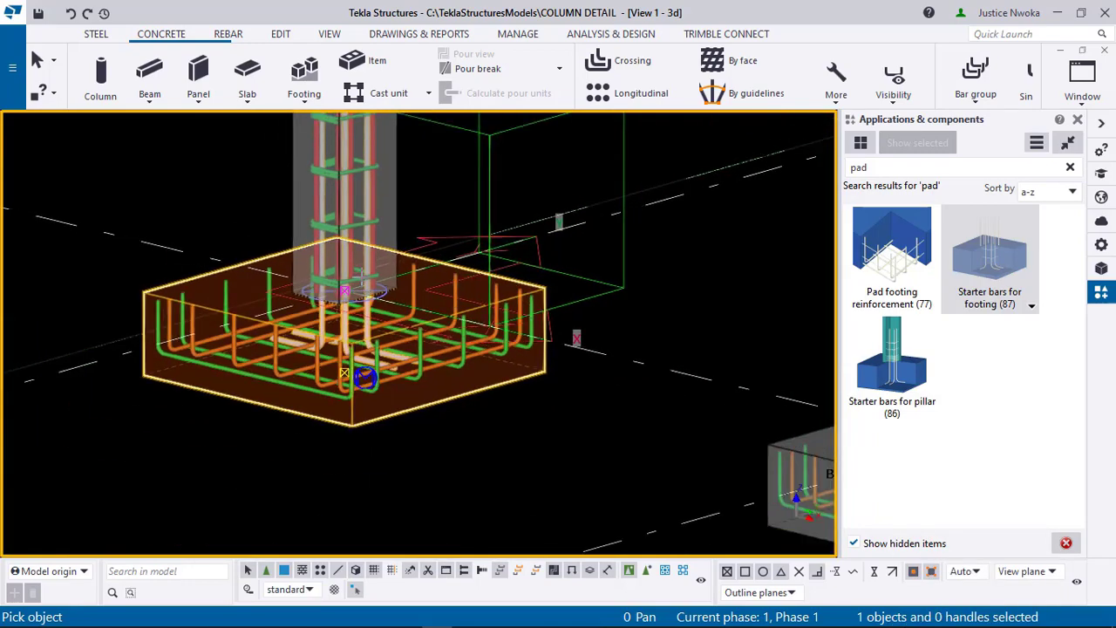
scroll(366, 271, down, 2)
scroll(536, 338, up, 5)
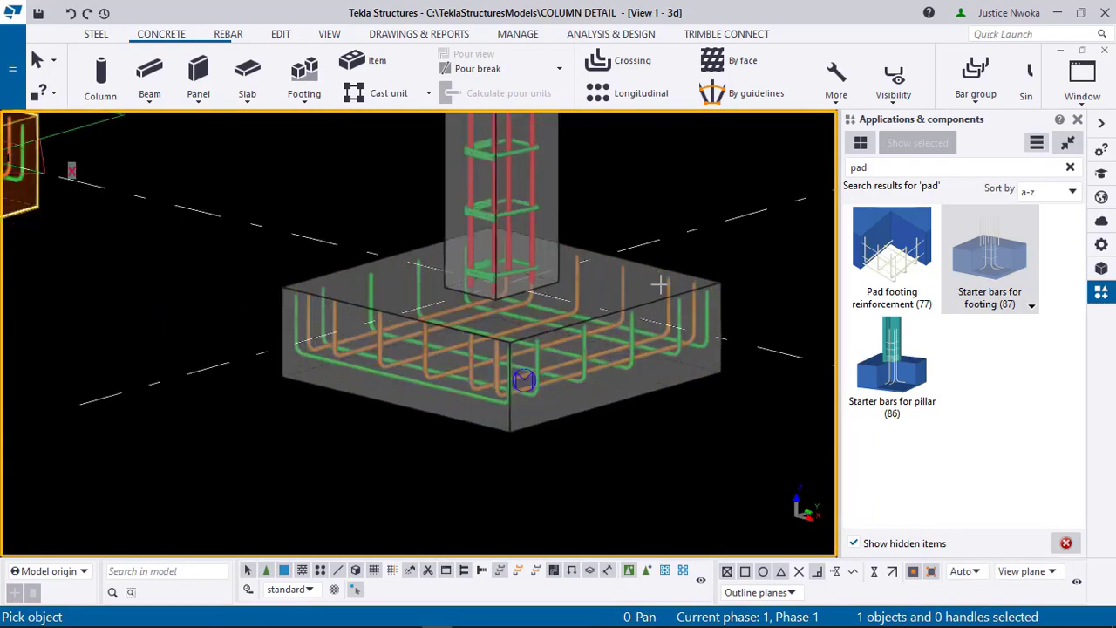
scroll(383, 307, down, 4)
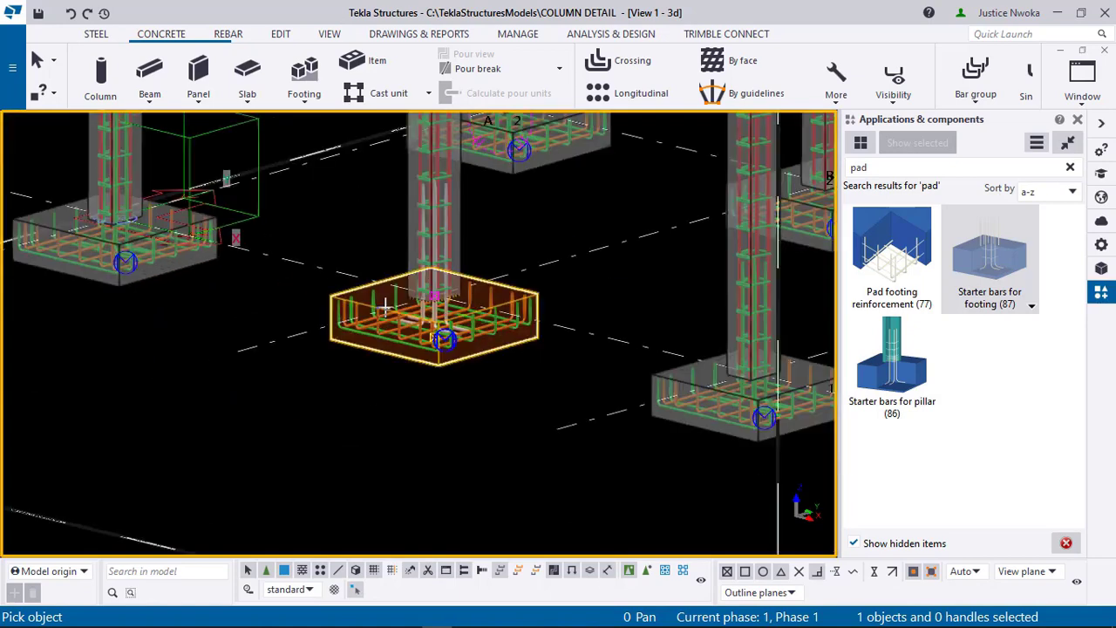
Step: Apply Starter bars for footing (87) to the interior footing at gridlines B and 2 and the footing at gridlines C and 2
scroll(613, 339, up, 2)
scroll(431, 295, up, 8)
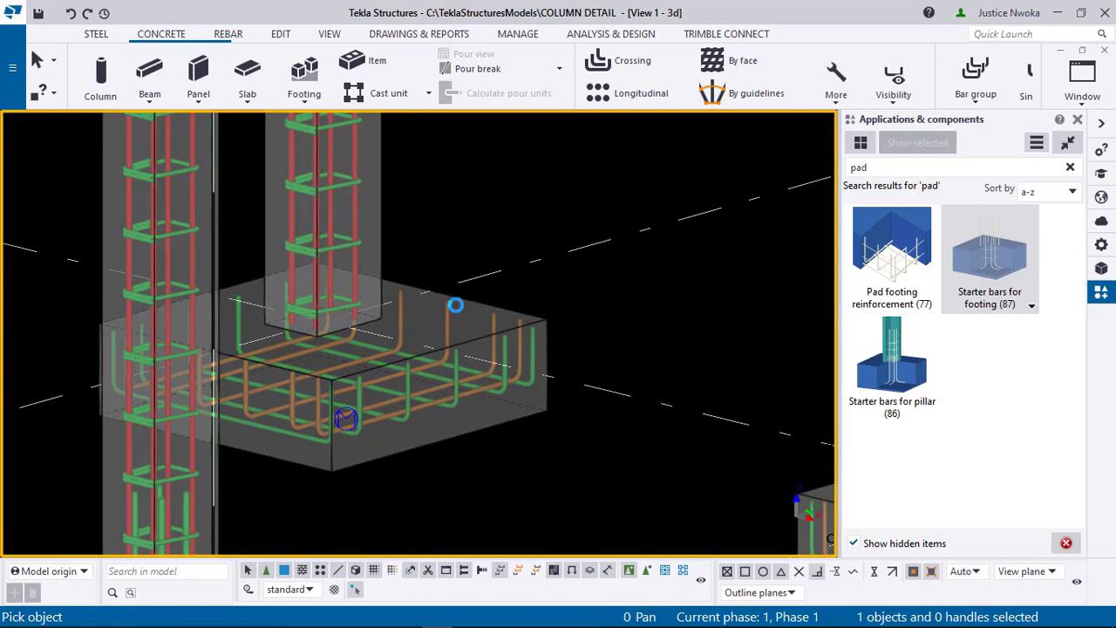
click(454, 300)
scroll(438, 321, down, 5)
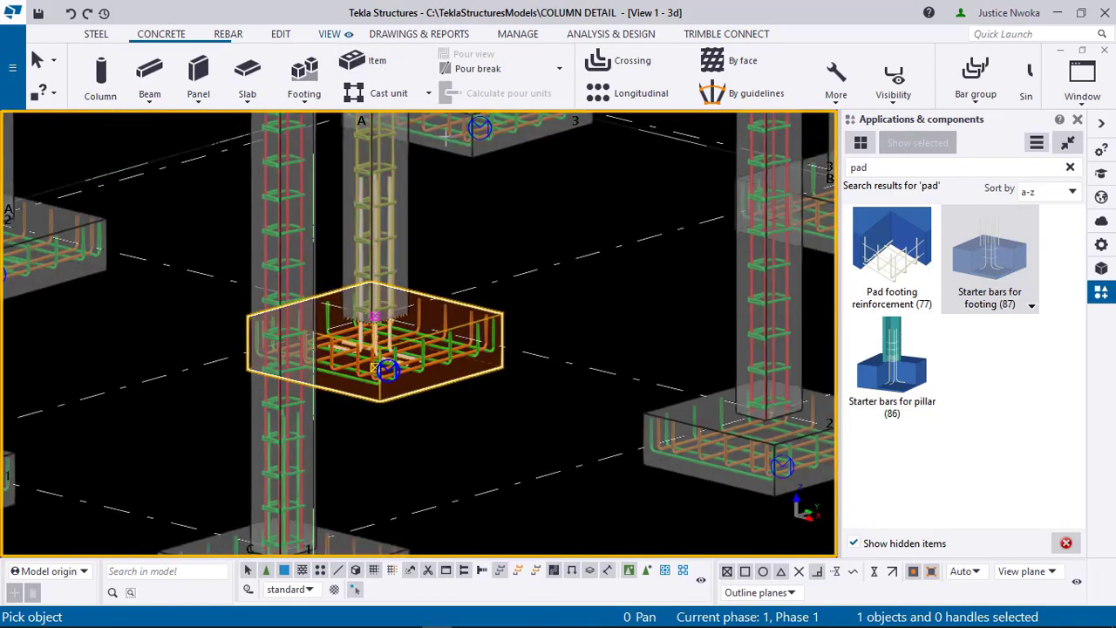
scroll(580, 347, up, 1)
scroll(580, 347, up, 4)
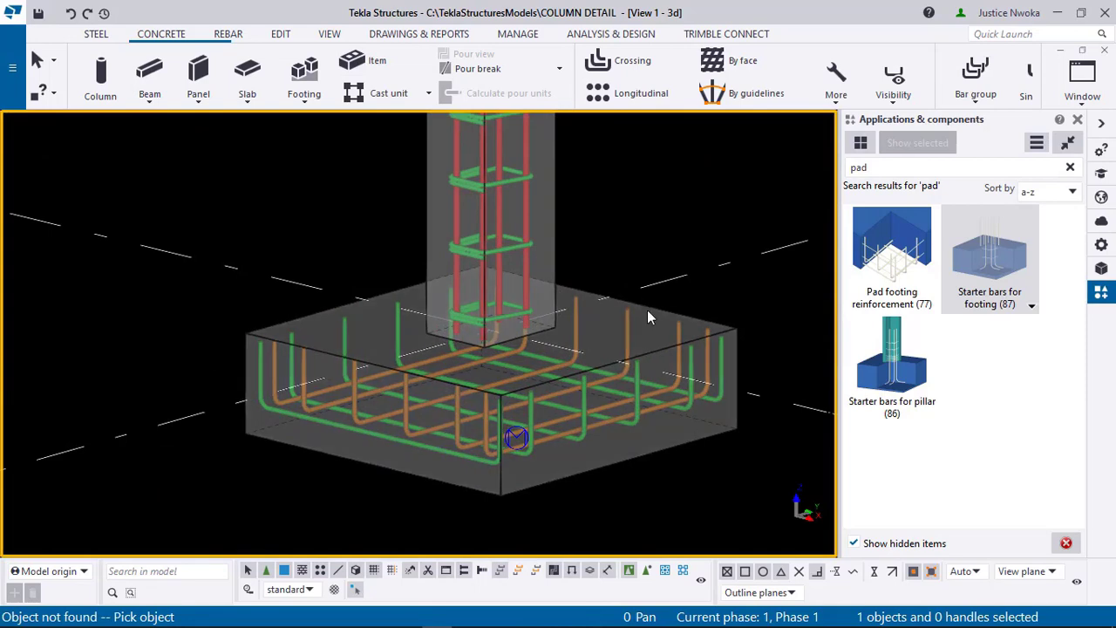
click(647, 310)
scroll(462, 379, down, 3)
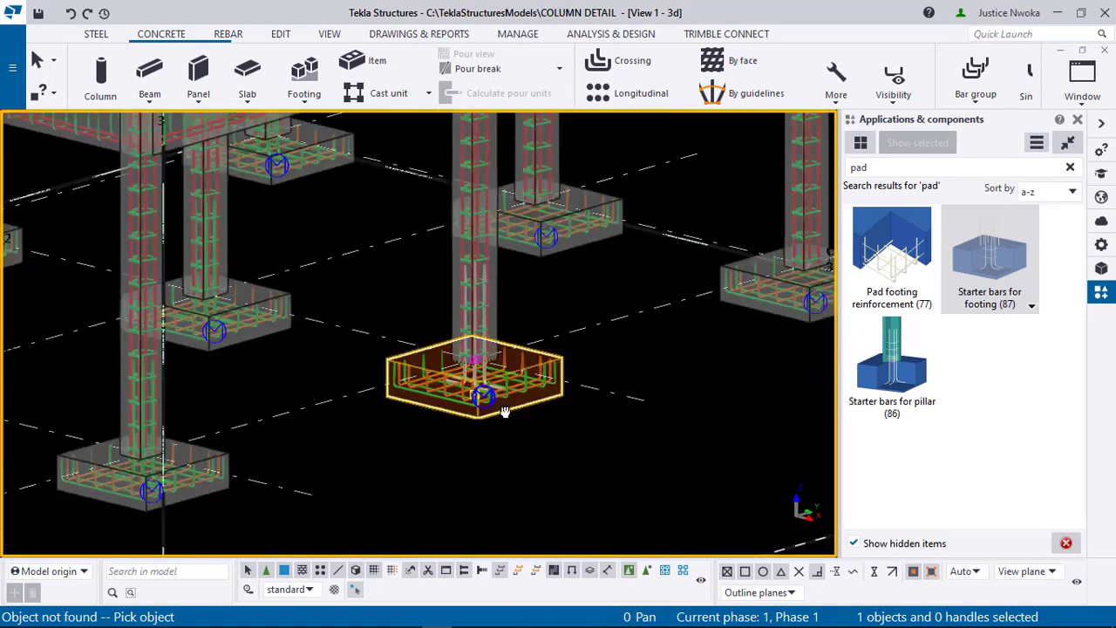
Step: Apply Starter bars for footing (87) to the corner footing at gridlines C and 3 and the footing at gridlines B and 3
middle_drag(506, 411, 381, 472)
scroll(757, 351, up, 6)
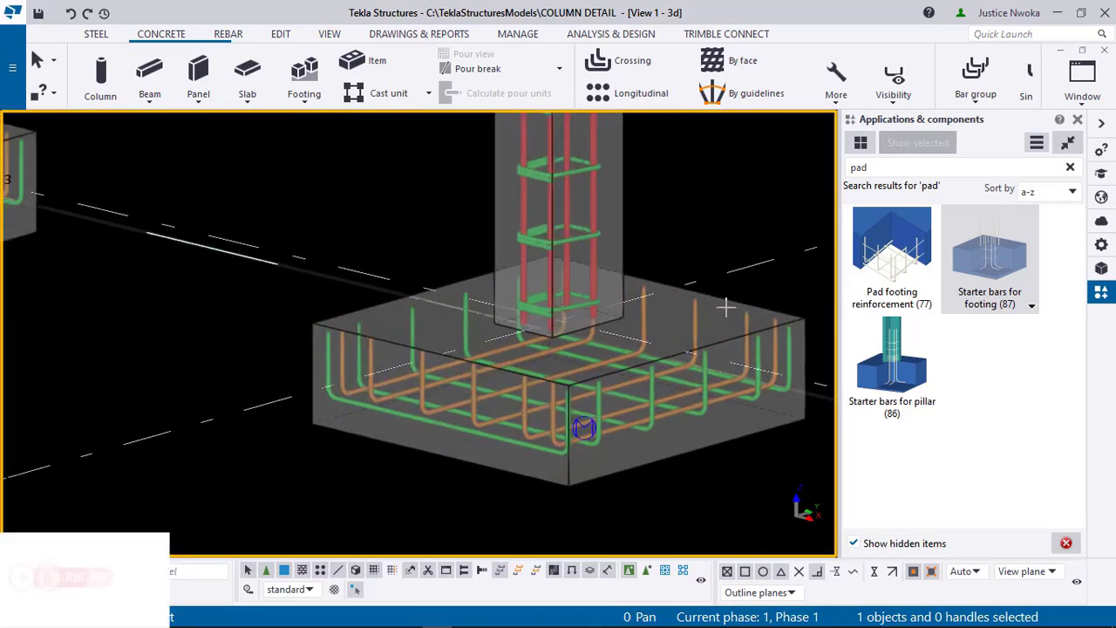
scroll(727, 302, down, 2)
click(715, 344)
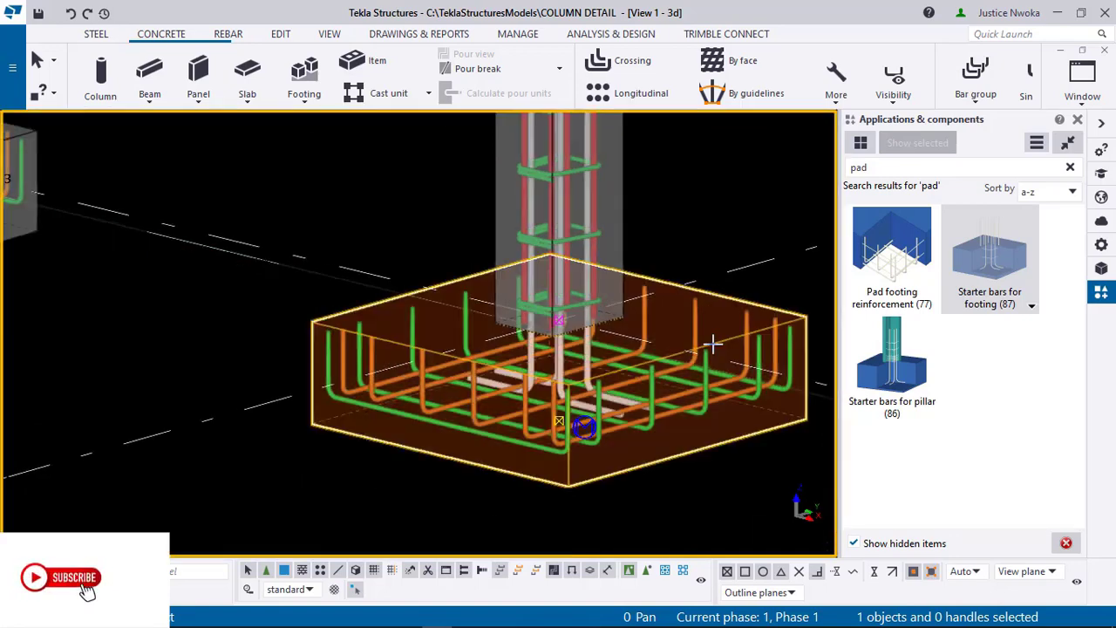
scroll(715, 344, down, 3)
middle_drag(355, 241, 508, 307)
scroll(507, 307, up, 2)
scroll(507, 307, up, 3)
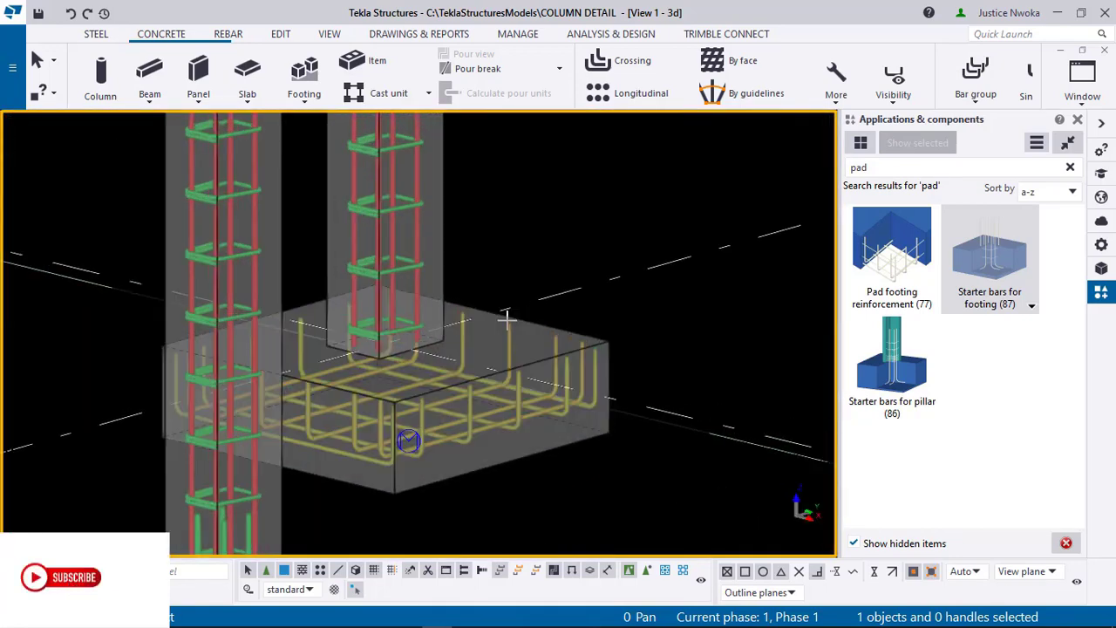
scroll(593, 317, down, 6)
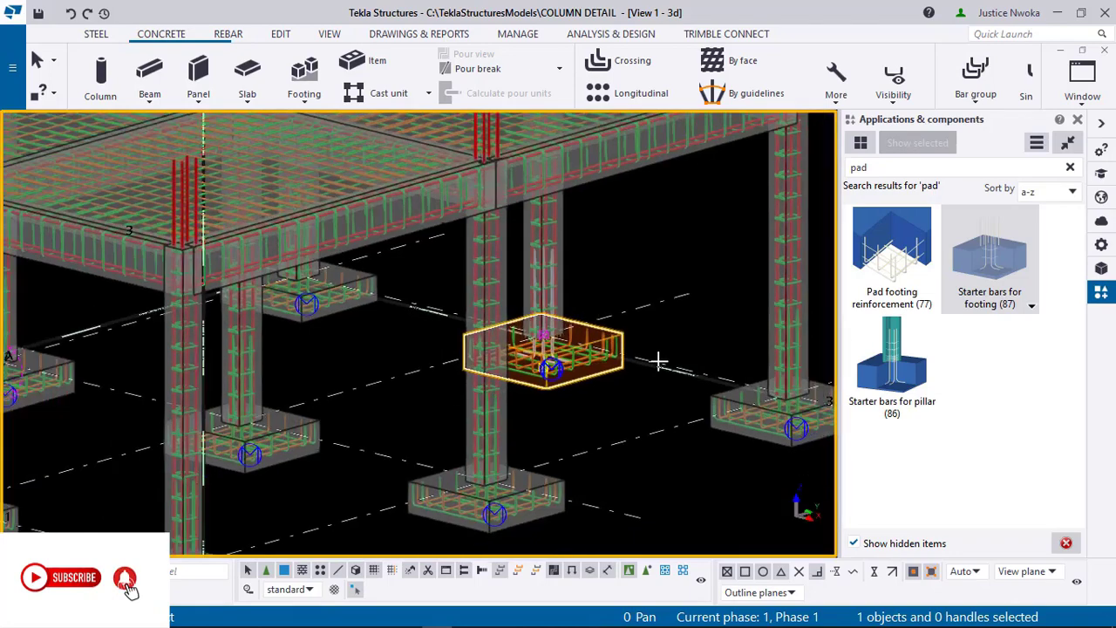
scroll(621, 313, down, 3)
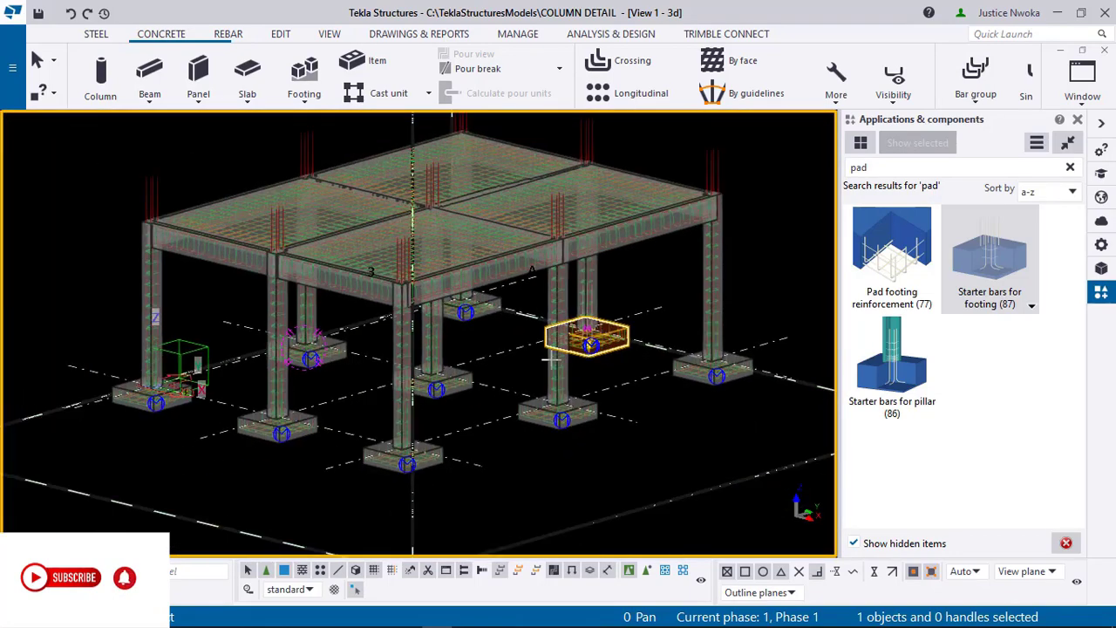
Step: Examine the reinforcement of all the pad footings from several sides of the structure
scroll(195, 398, up, 8)
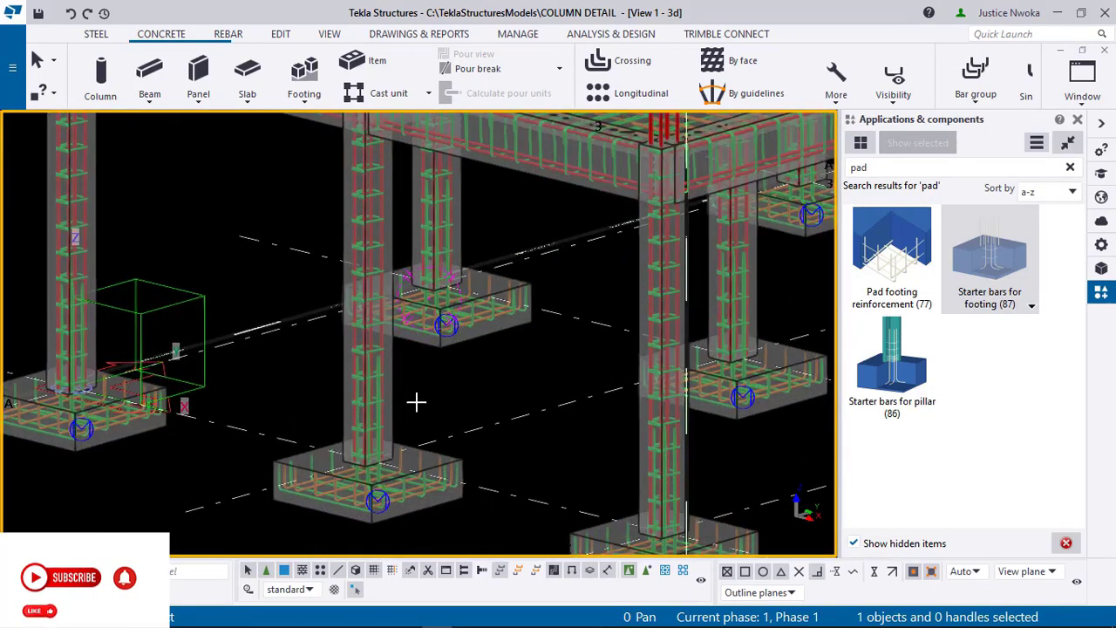
ctrl+middle_drag(466, 428, 503, 421)
middle_drag(392, 395, 441, 334)
scroll(443, 329, down, 2)
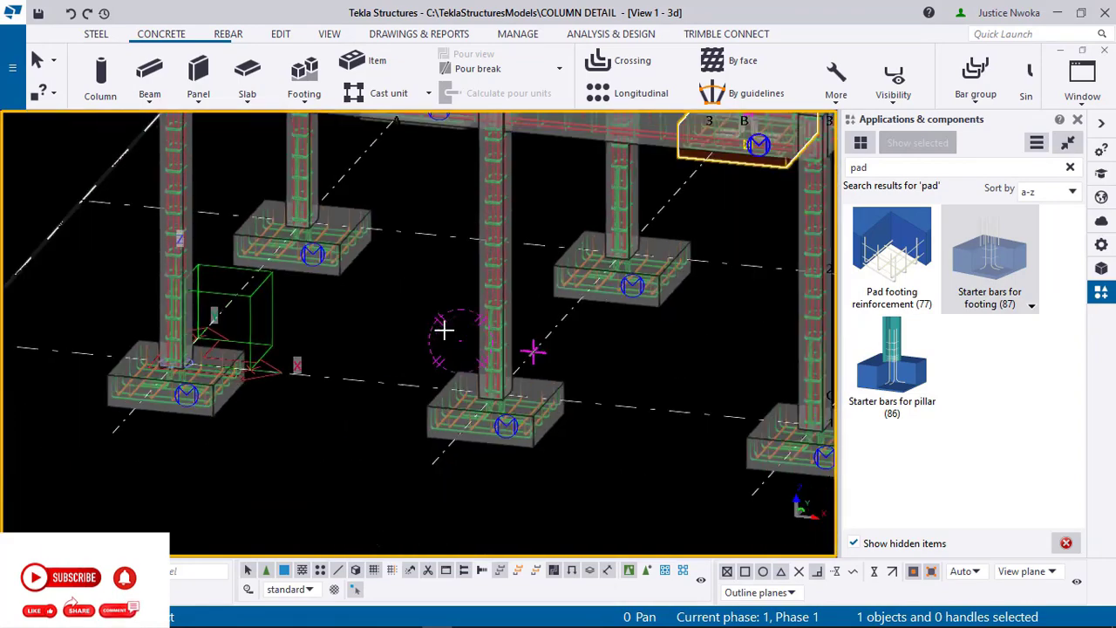
ctrl+middle_drag(357, 361, 515, 350)
middle_drag(282, 341, 423, 354)
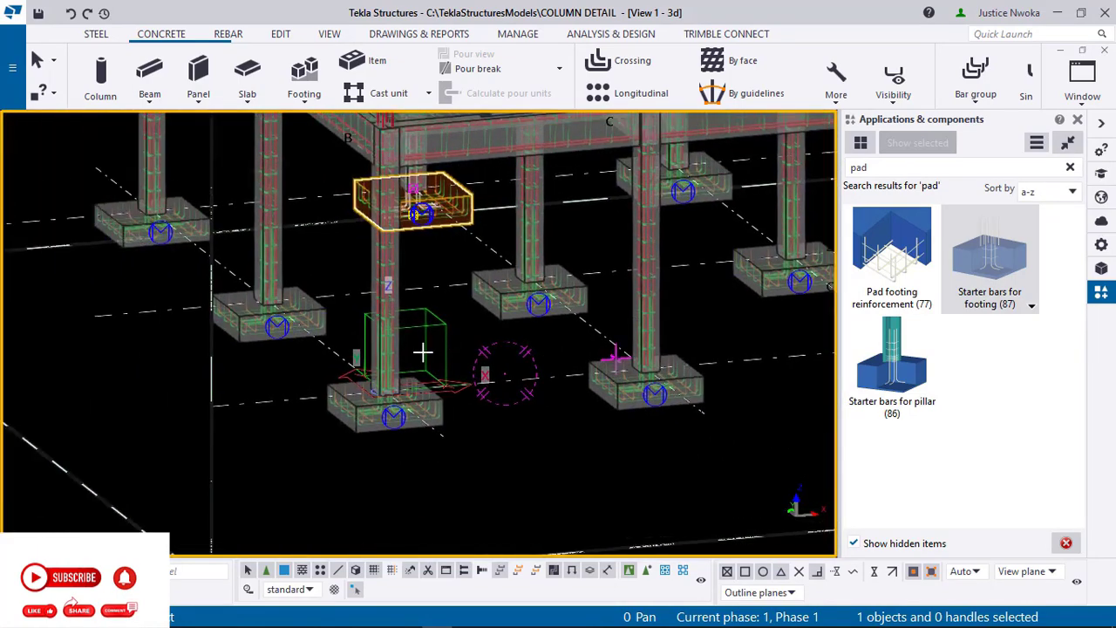
scroll(410, 364, up, 2)
scroll(350, 406, up, 3)
middle_drag(317, 358, 498, 408)
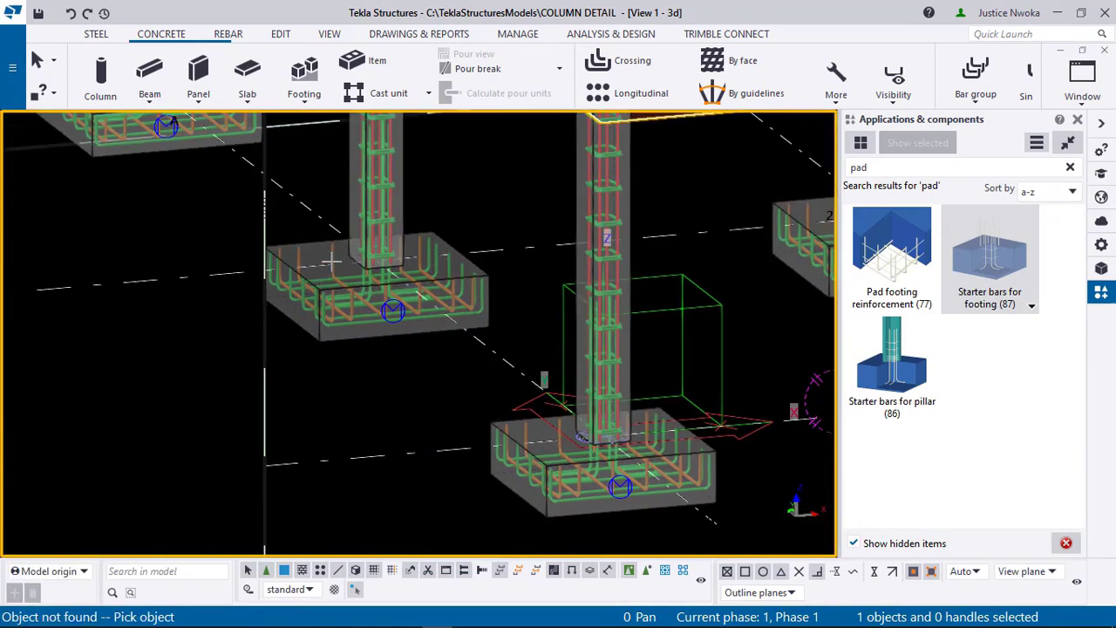
scroll(331, 260, up, 2)
scroll(375, 331, down, 3)
middle_drag(244, 321, 243, 394)
scroll(244, 393, down, 1)
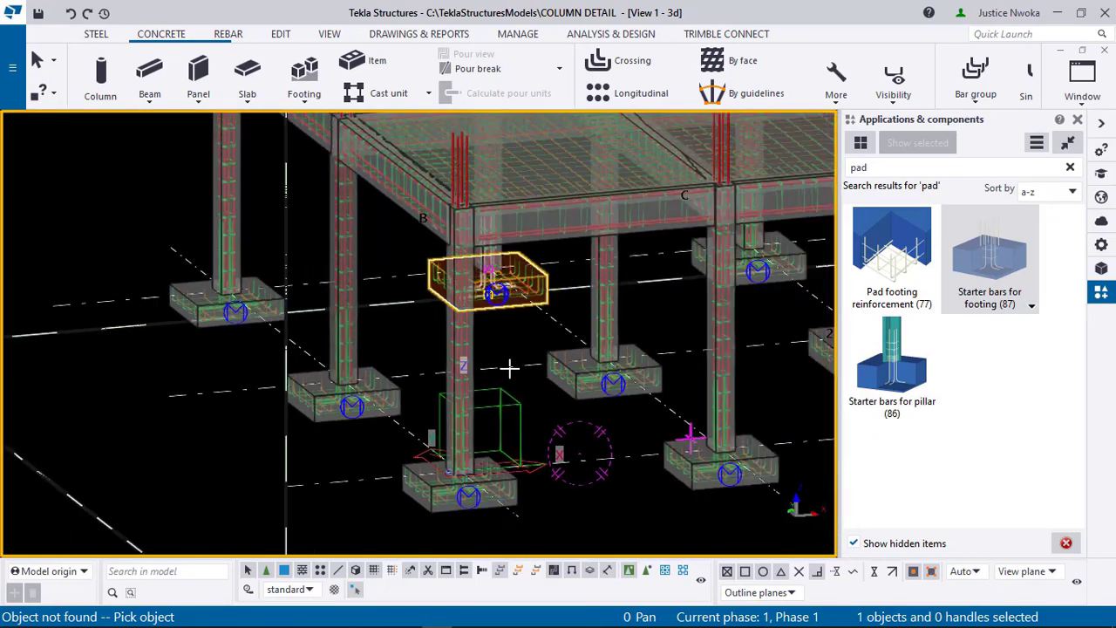
middle_drag(681, 379, 341, 355)
scroll(659, 328, up, 2)
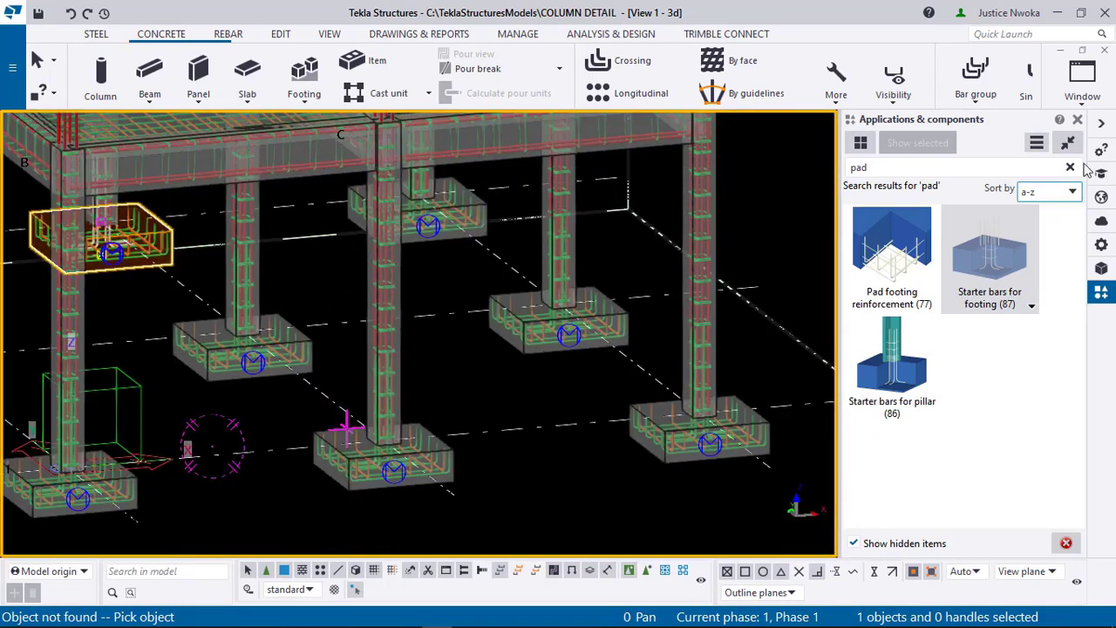
Step: Close the Applications & components panel and inspect the bars in the footings at gridlines C and 1 and at B and 1
scroll(848, 441, up, 5)
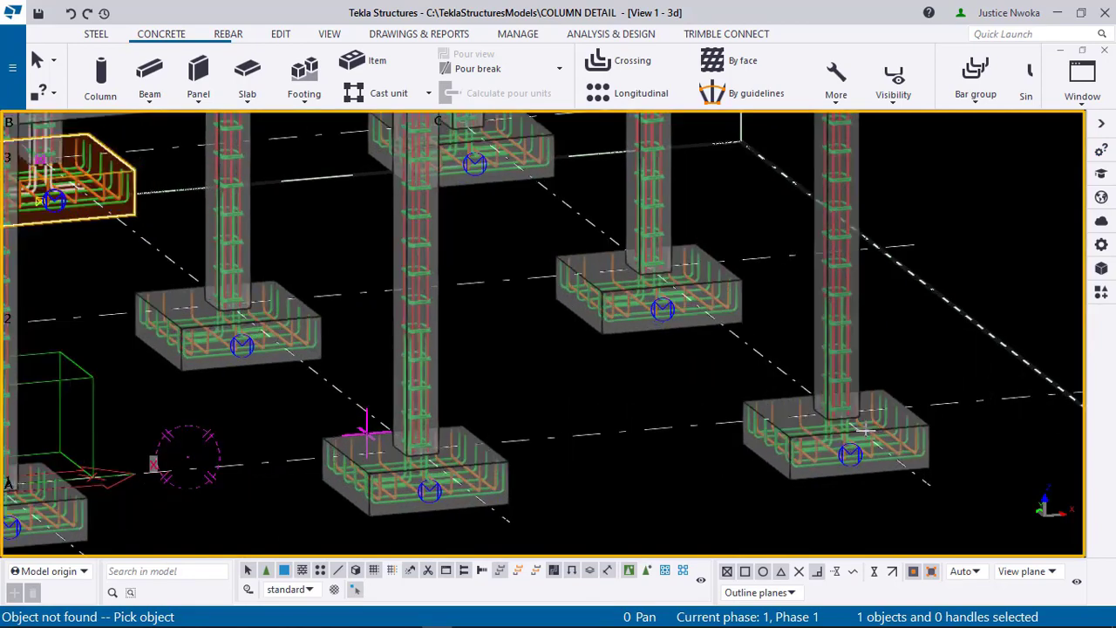
scroll(847, 438, up, 2)
middle_drag(847, 437, 741, 389)
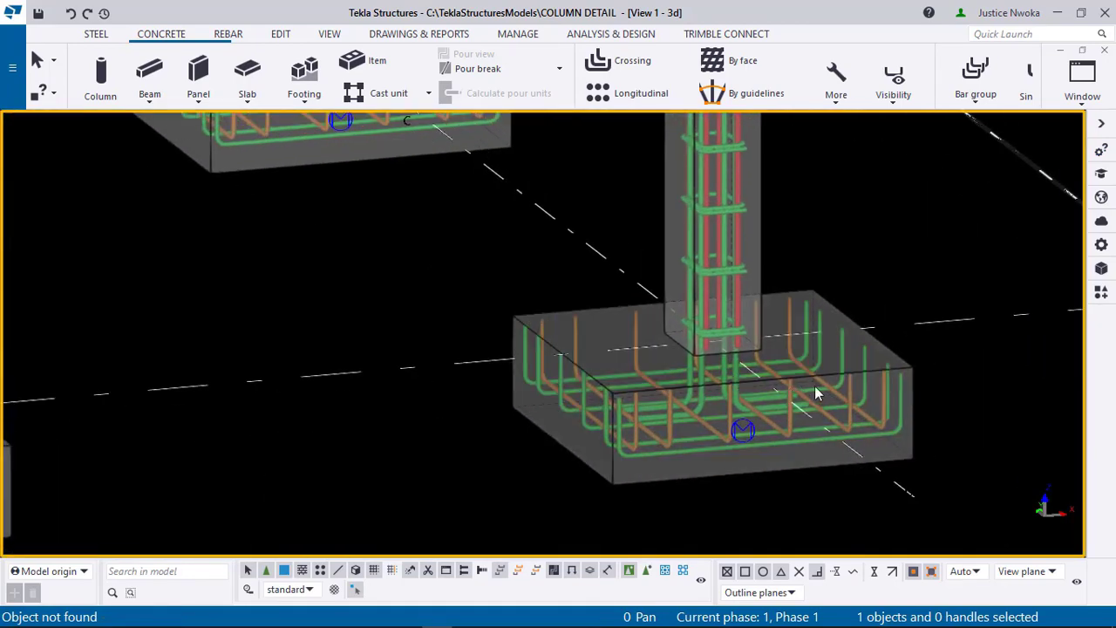
scroll(736, 338, up, 1)
scroll(742, 343, down, 5)
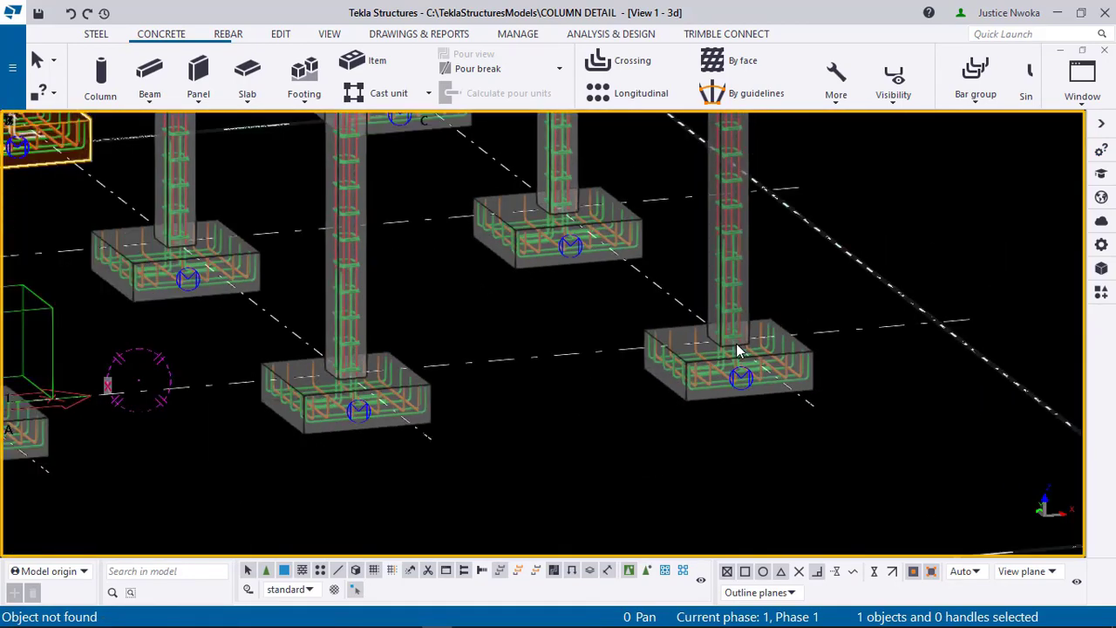
scroll(488, 382, up, 4)
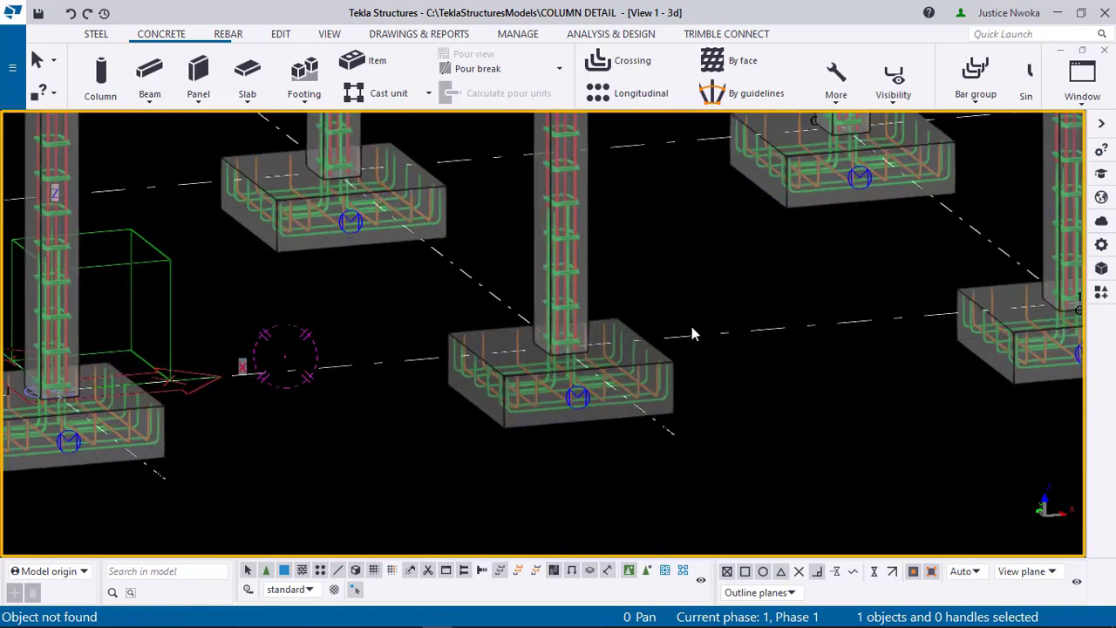
Step: Interrupt the starter bar command and redraw the 3D view
right_click(742, 264)
click(767, 275)
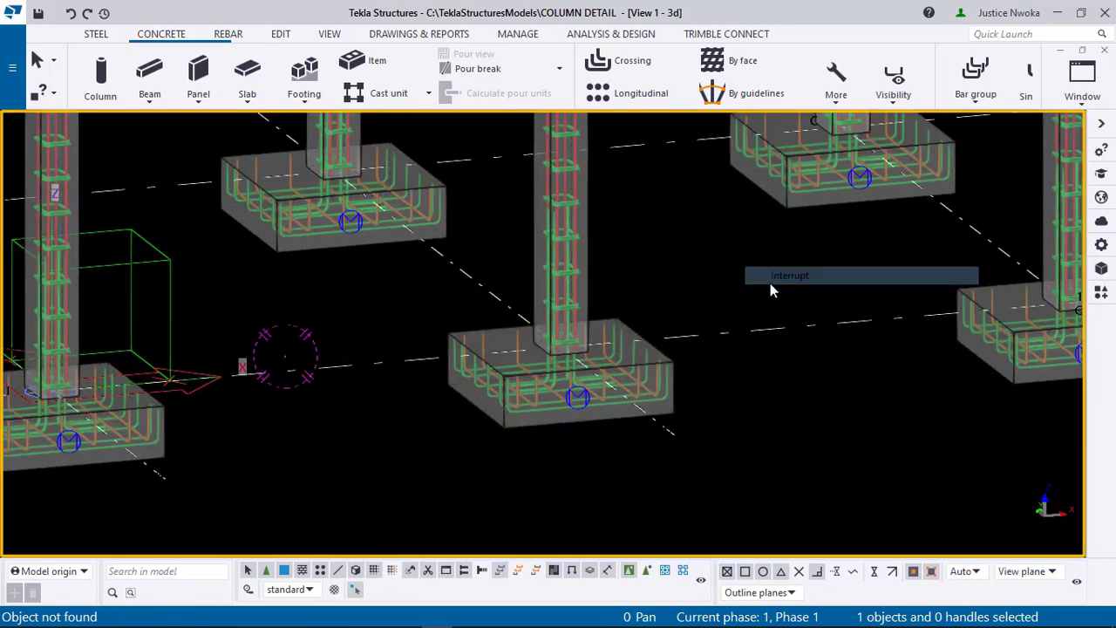
right_click(761, 276)
click(834, 372)
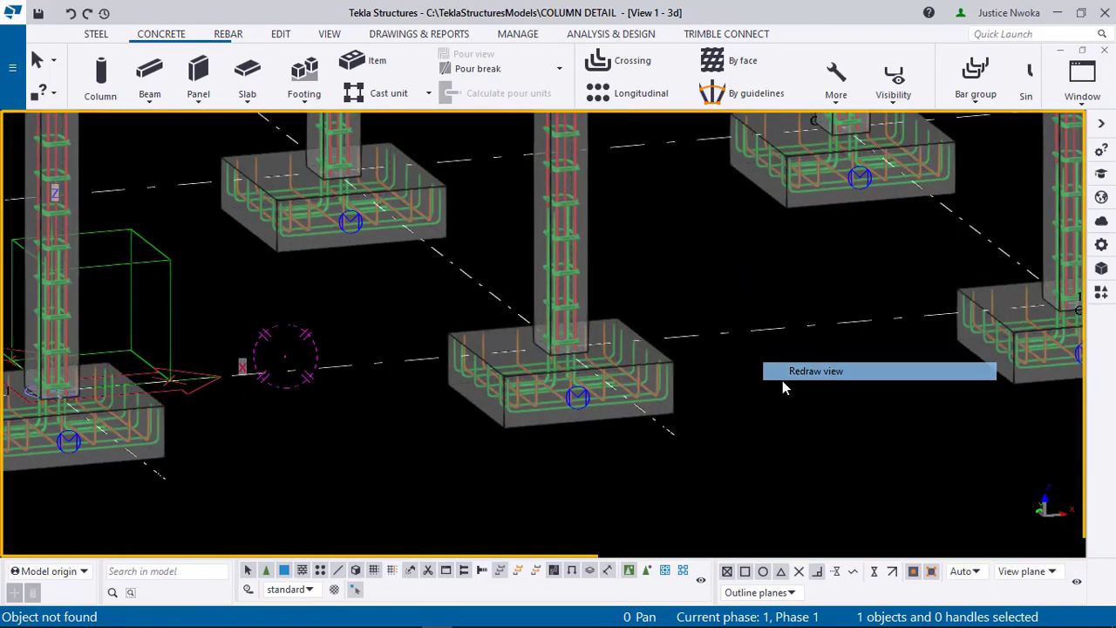
Step: Examine how the starter bars and bottom mesh meet the column bars in the footing at gridlines B and 1
scroll(602, 385, down, 8)
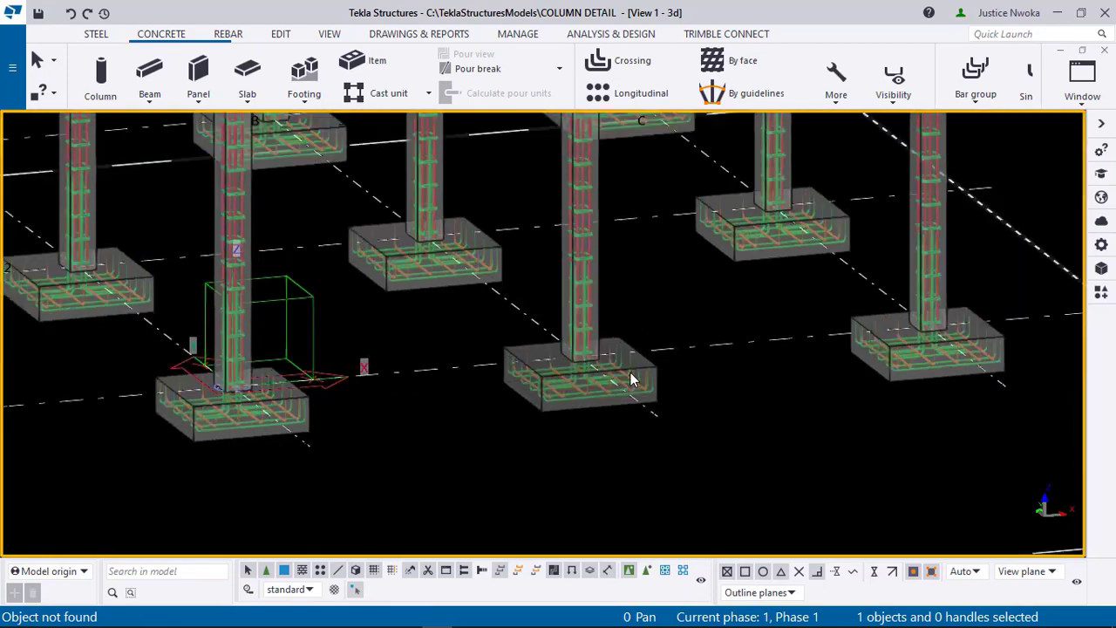
middle_drag(696, 419, 647, 396)
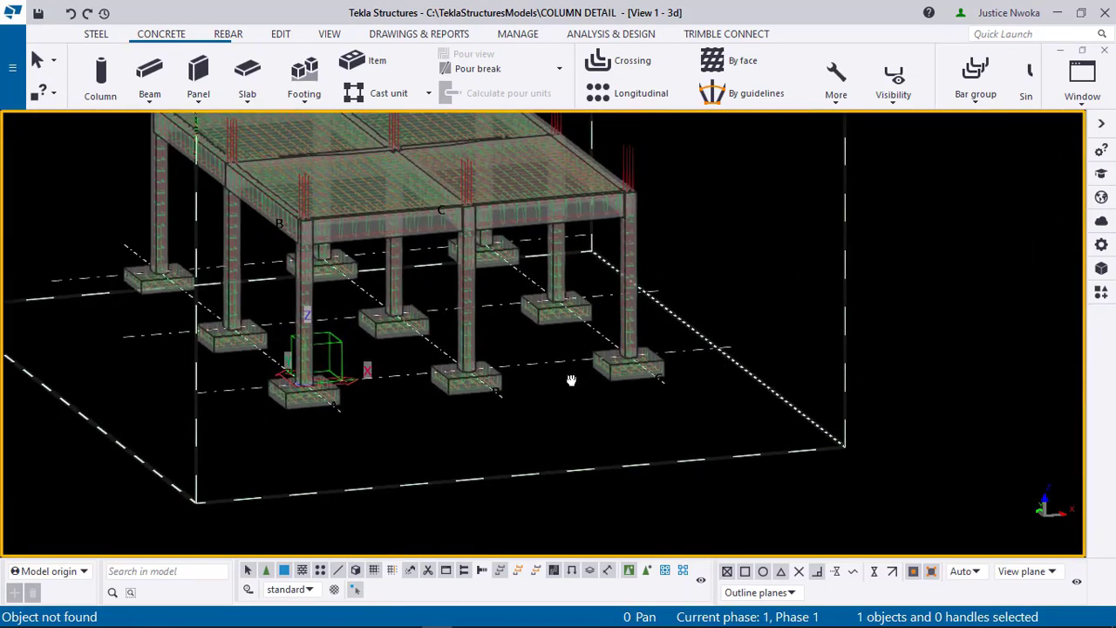
ctrl+middle_drag(571, 380, 498, 351)
scroll(497, 351, up, 2)
scroll(570, 360, up, 6)
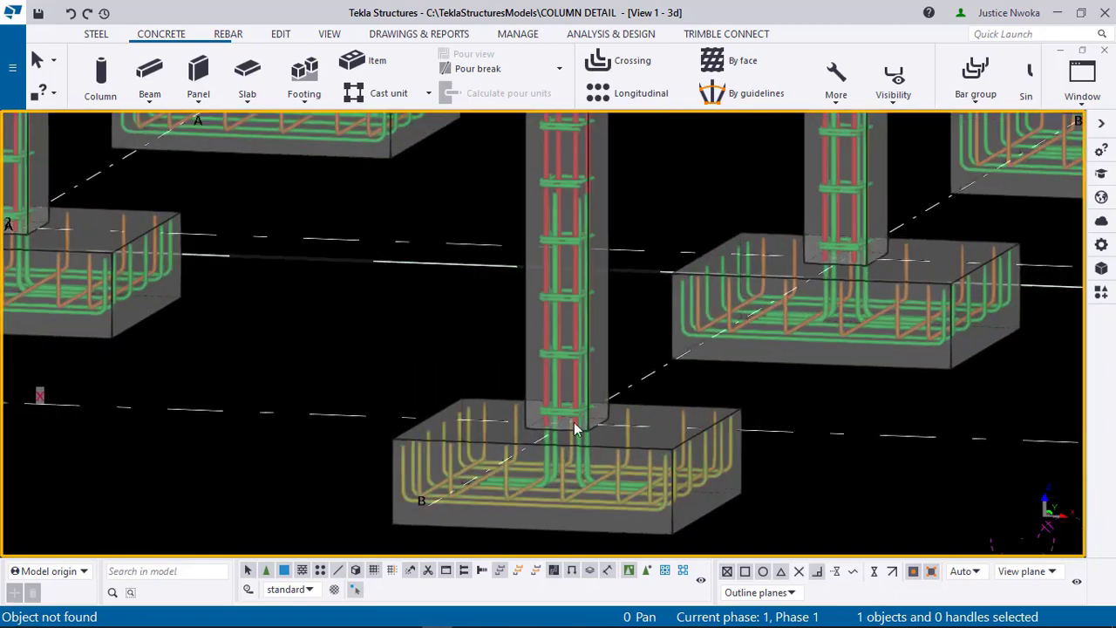
scroll(576, 425, down, 2)
ctrl+middle_drag(579, 445, 626, 455)
scroll(522, 446, up, 1)
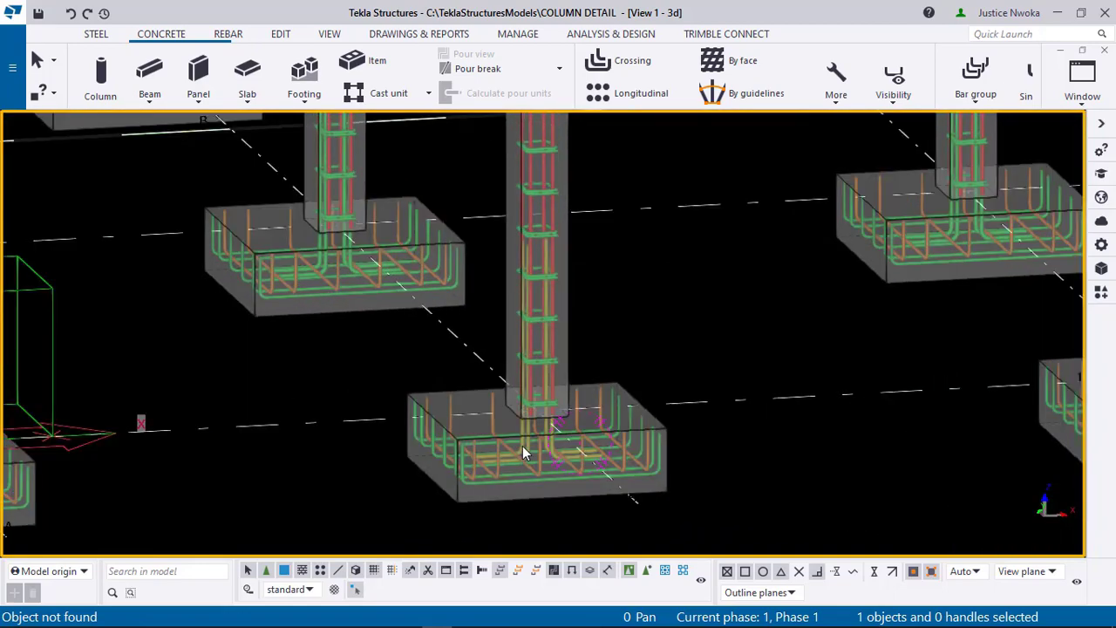
scroll(523, 451, up, 4)
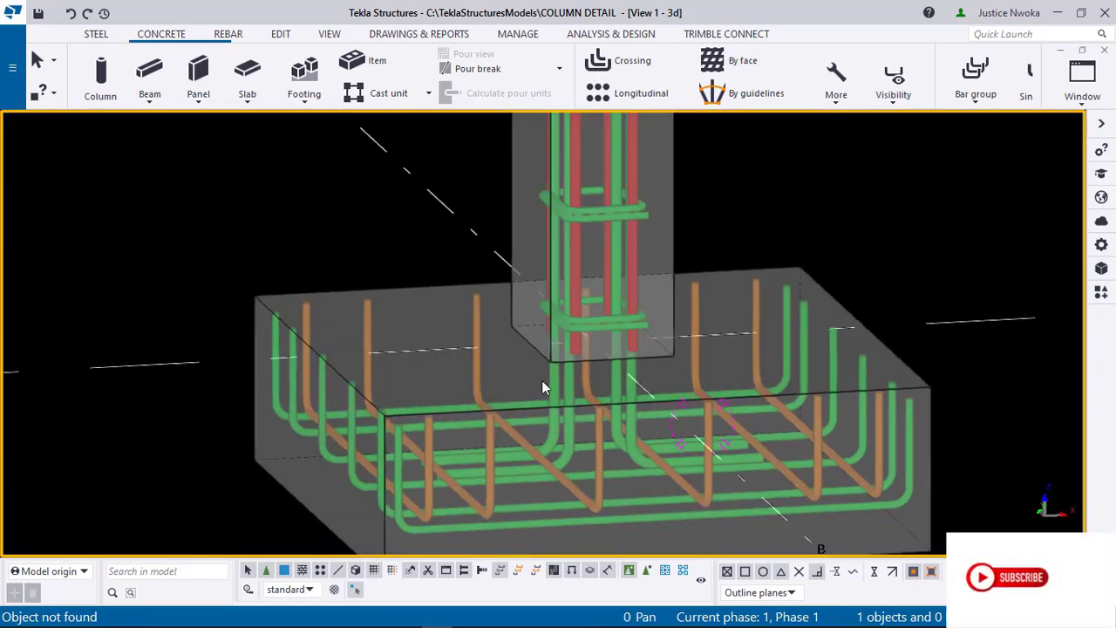
ctrl+middle_drag(542, 382, 685, 384)
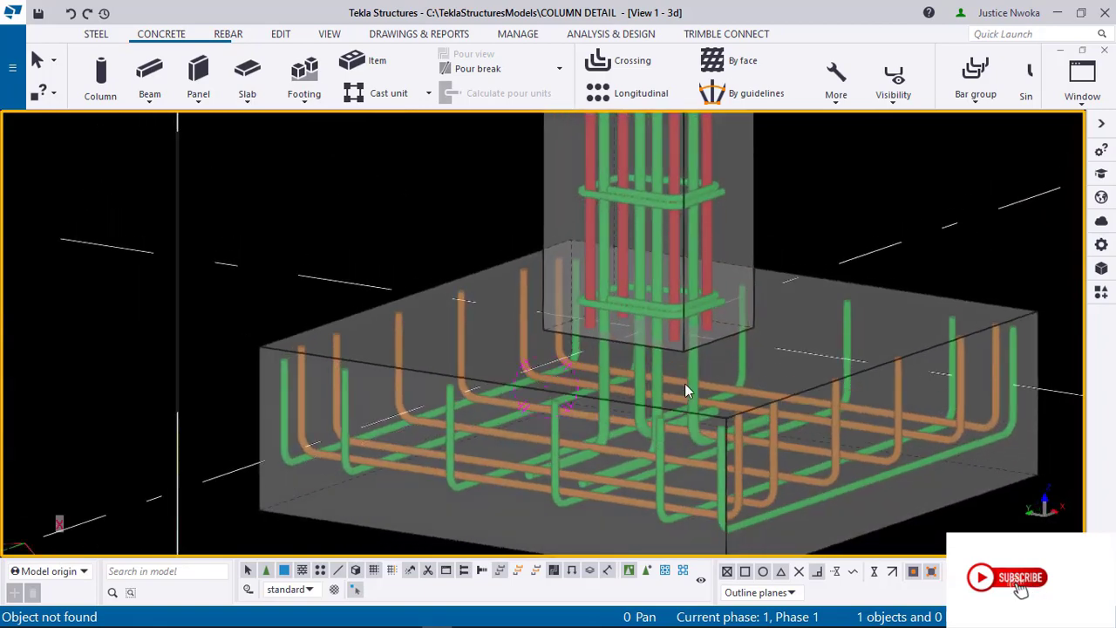
scroll(665, 460, up, 1)
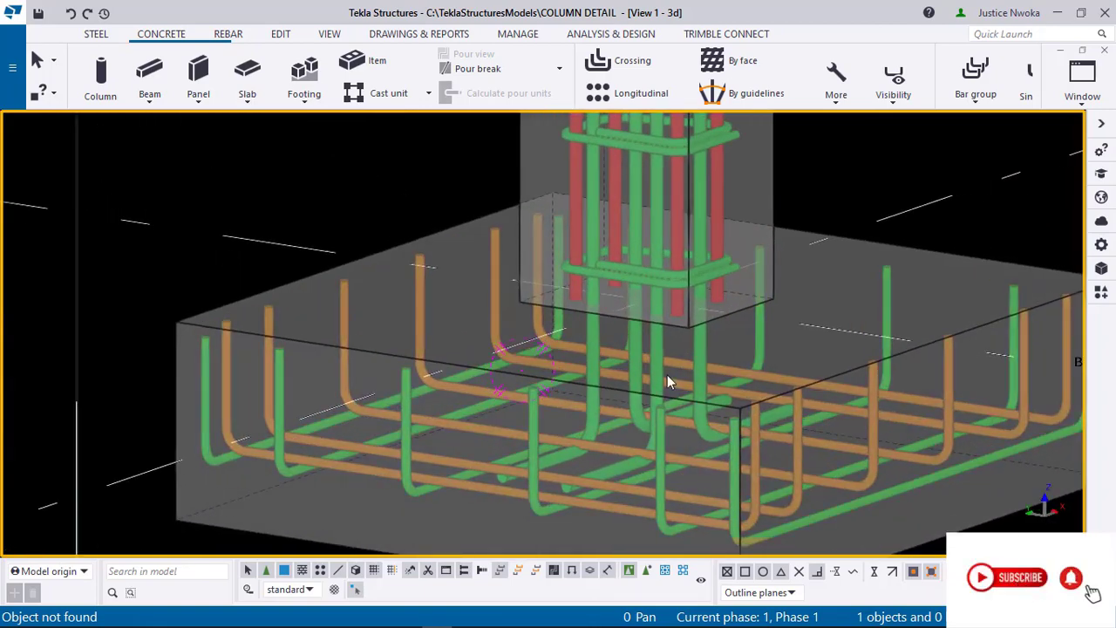
mouse_move(703, 337)
ctrl+middle_down()
mouse_move(695, 357)
mouse_move(685, 266)
mouse_move(696, 315)
ctrl+middle_up()
scroll(682, 321, down, 4)
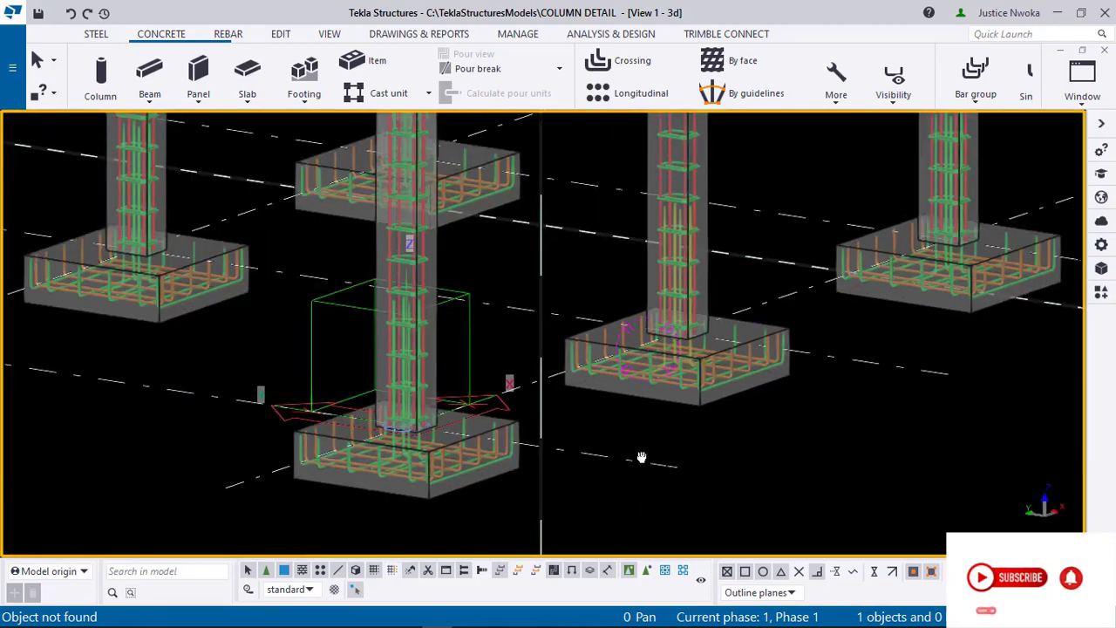
Step: Examine the edge beam stirrups and main bars where the beam meets the columns at slab level
scroll(640, 456, up, 3)
scroll(628, 268, up, 5)
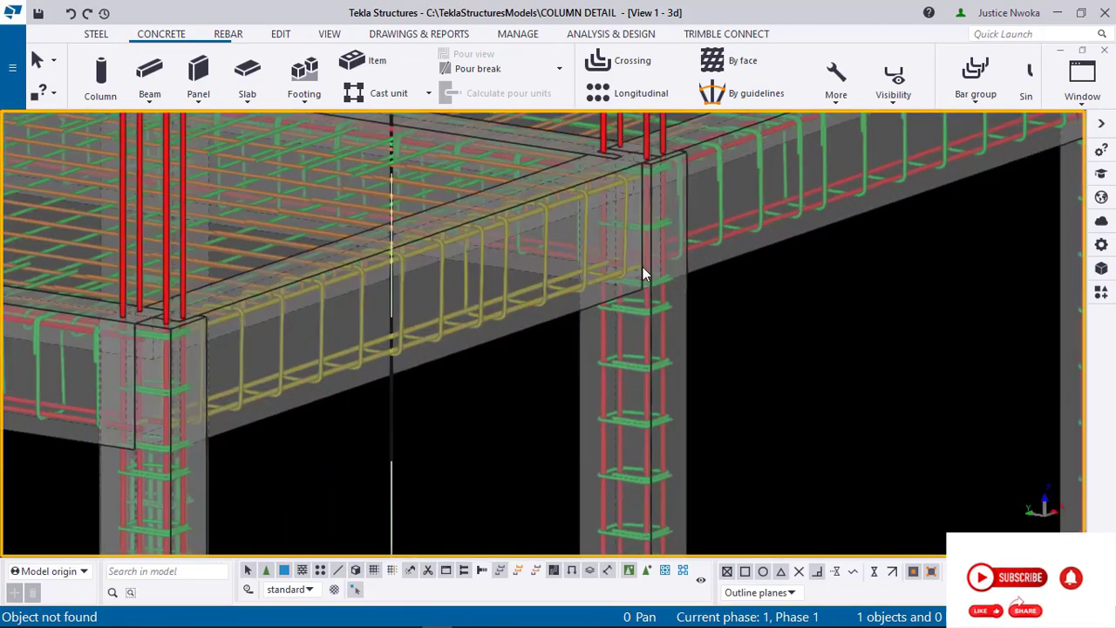
scroll(558, 270, down, 5)
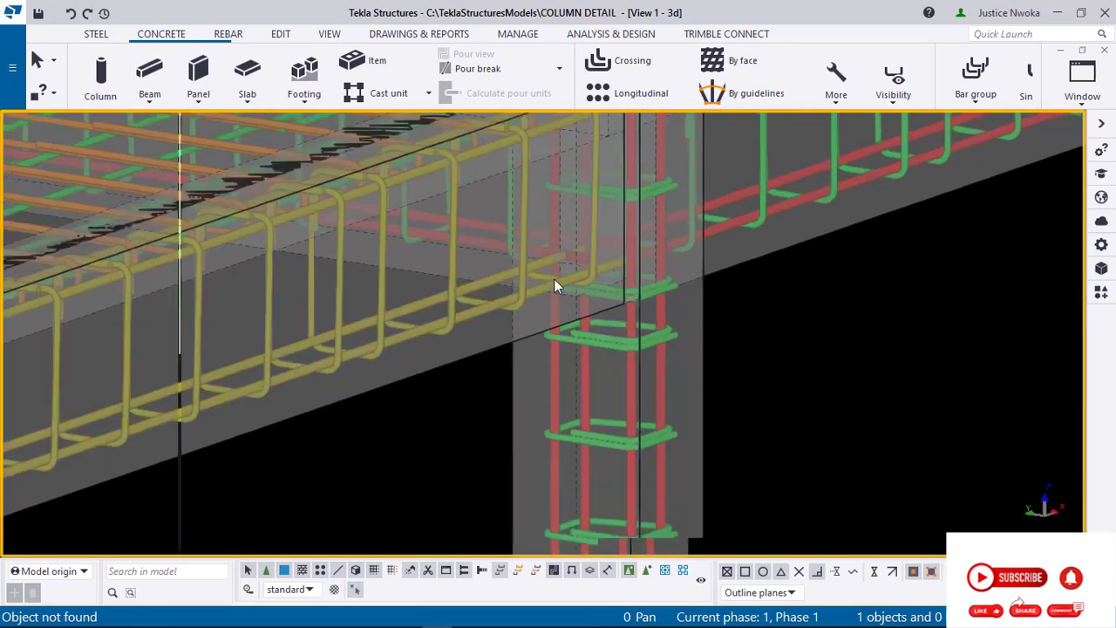
ctrl+middle_drag(576, 353, 584, 289)
scroll(606, 276, down, 3)
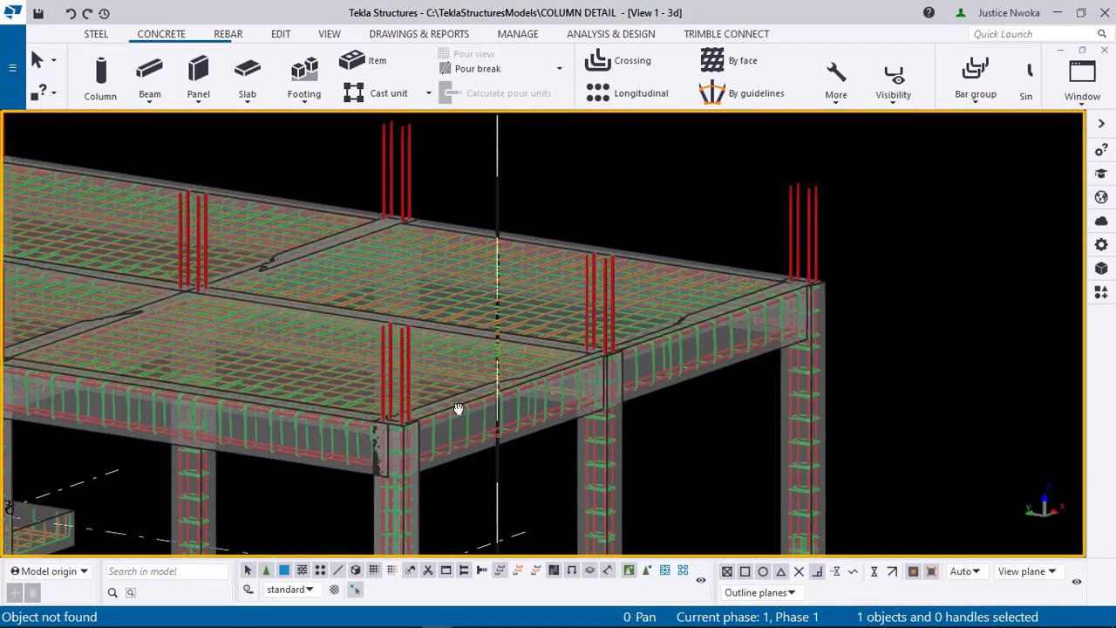
Step: Examine the slab panels' mesh reinforcement and its fit with the surrounding beams and column bars
scroll(459, 409, up, 8)
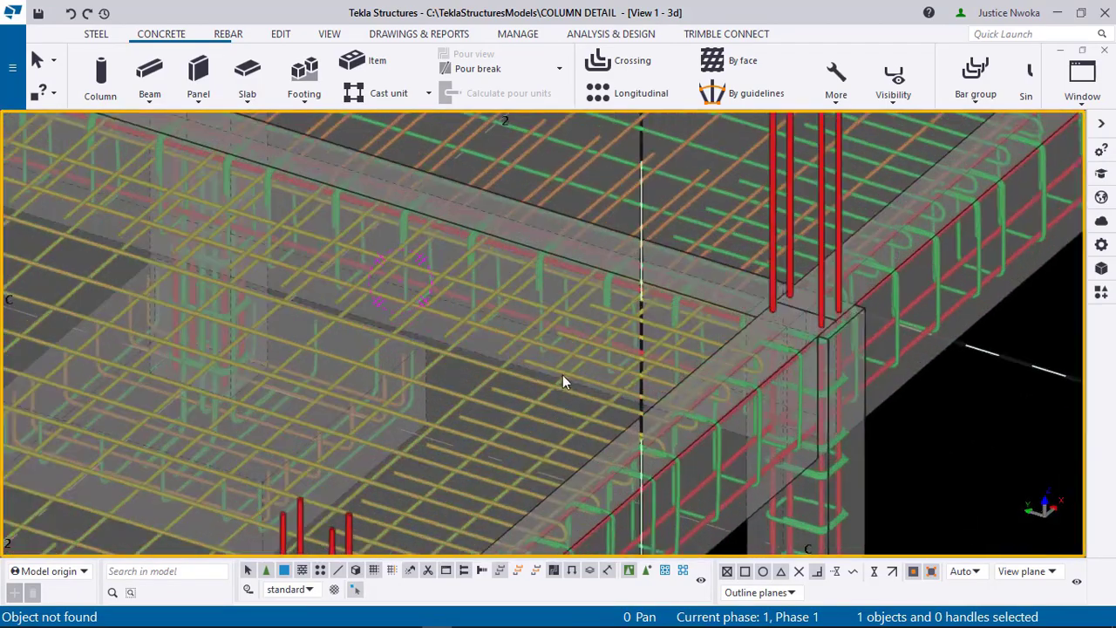
mouse_move(578, 412)
ctrl+middle_down()
mouse_move(490, 389)
mouse_move(850, 468)
mouse_move(381, 386)
mouse_move(566, 346)
mouse_move(558, 316)
mouse_move(583, 320)
ctrl+middle_up()
scroll(441, 335, down, 10)
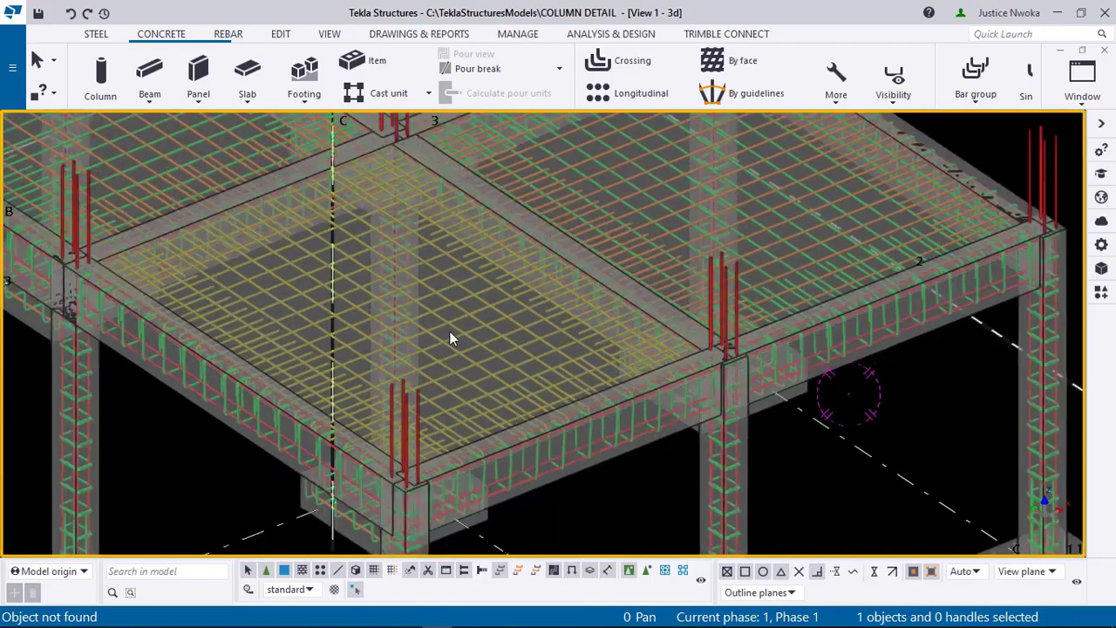
scroll(272, 308, up, 10)
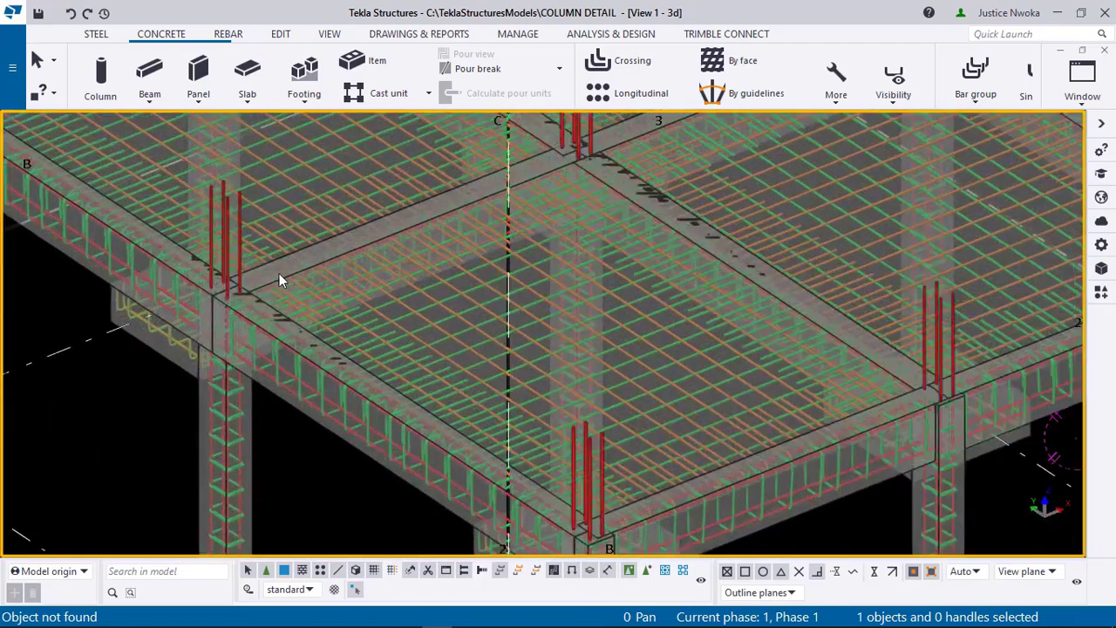
scroll(365, 269, down, 5)
scroll(377, 281, up, 4)
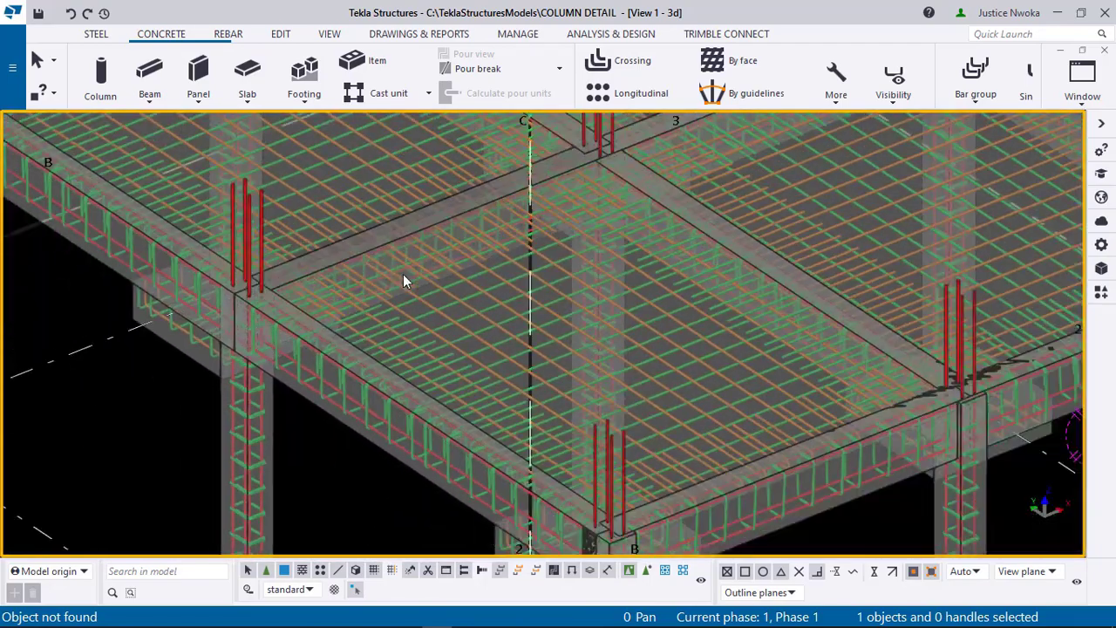
scroll(523, 231, down, 4)
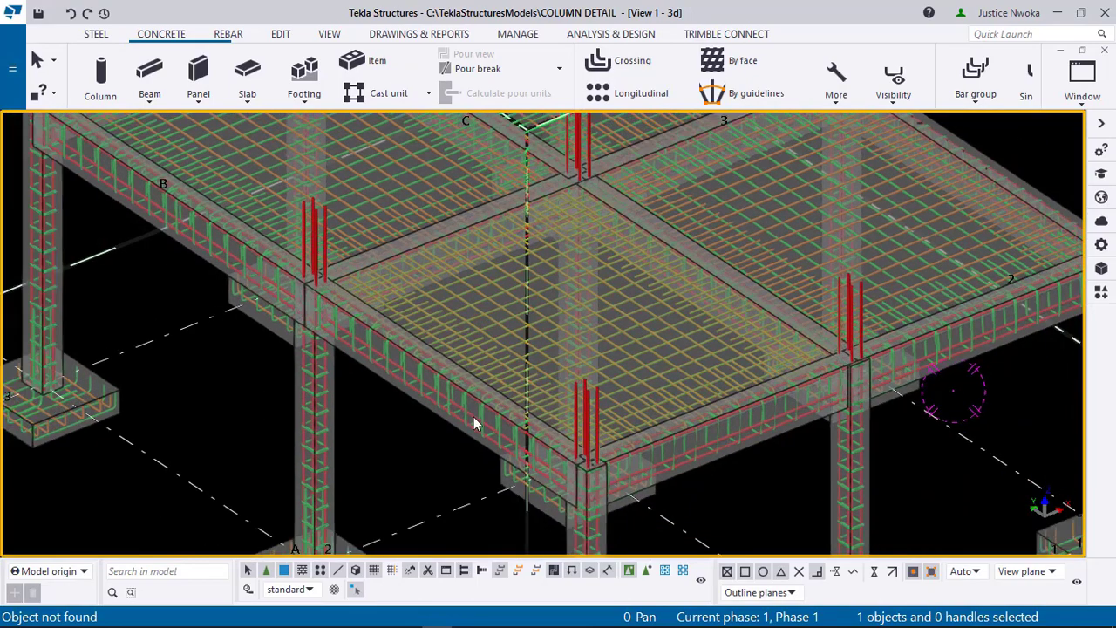
scroll(488, 423, up, 6)
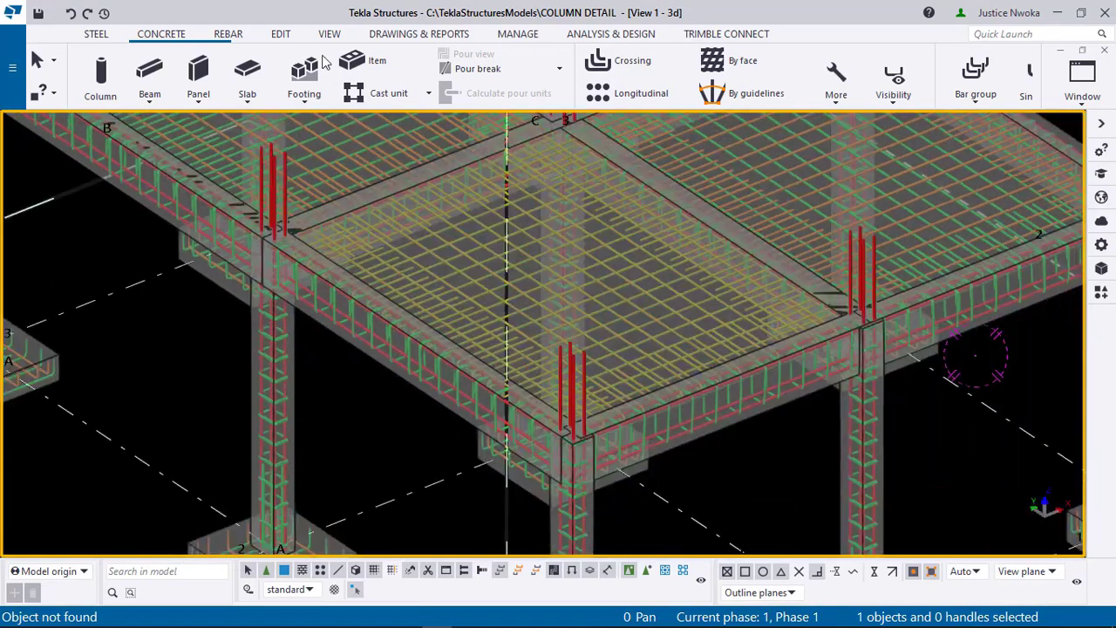
scroll(353, 336, down, 3)
scroll(353, 336, down, 3)
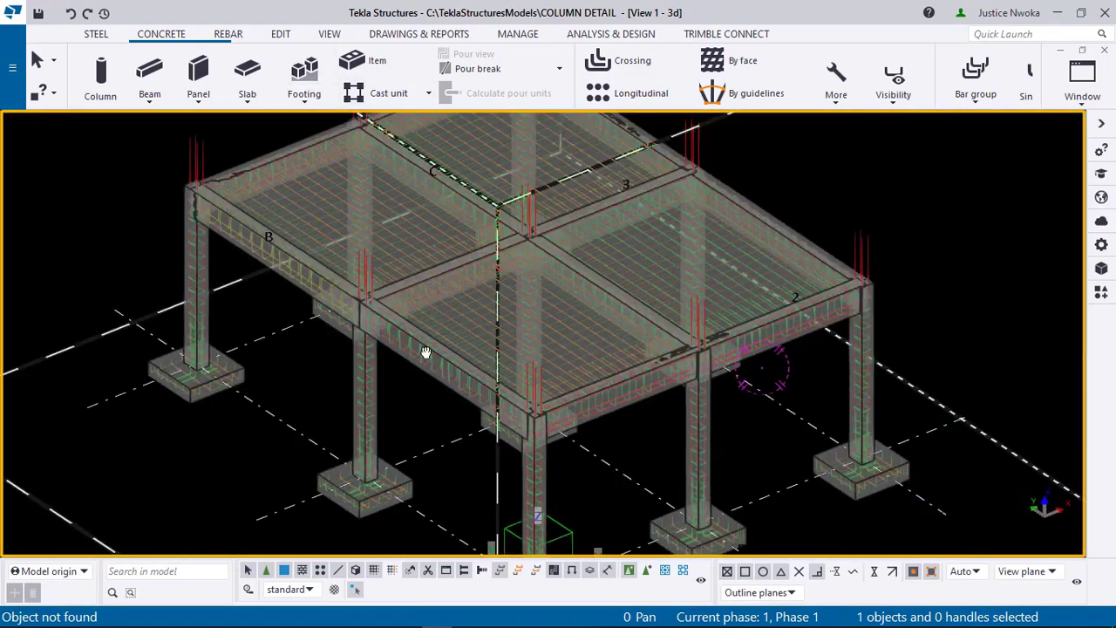
Step: Examine the starter bars and mesh of the corner footing at gridlines A and 3 in plane view and in 3D
scroll(218, 427, up, 5)
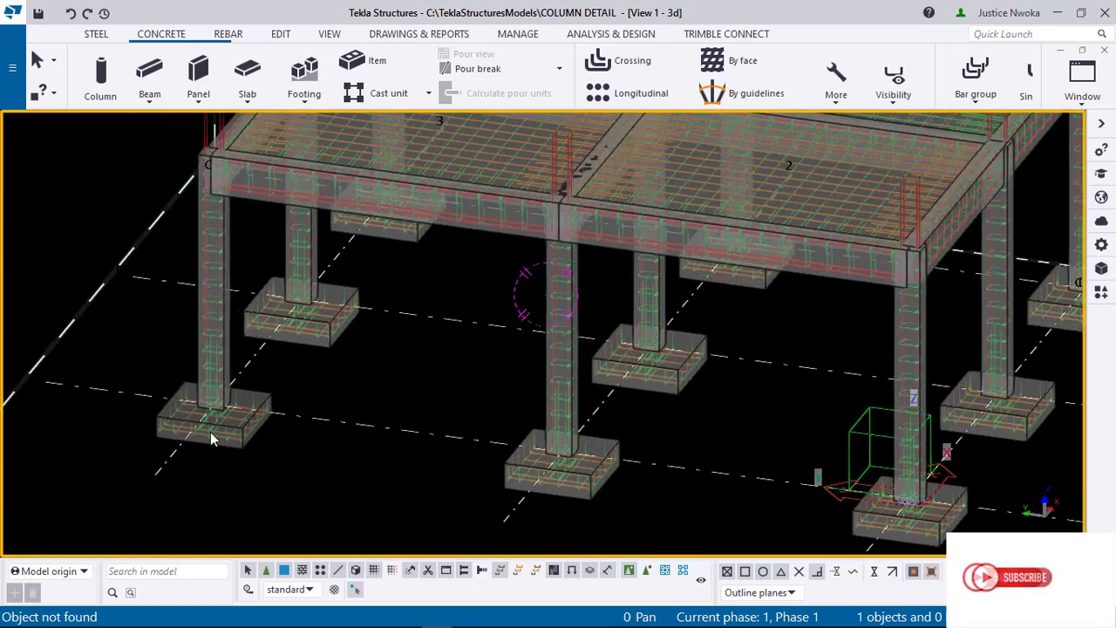
key(ctrl+p)
scroll(238, 408, up, 5)
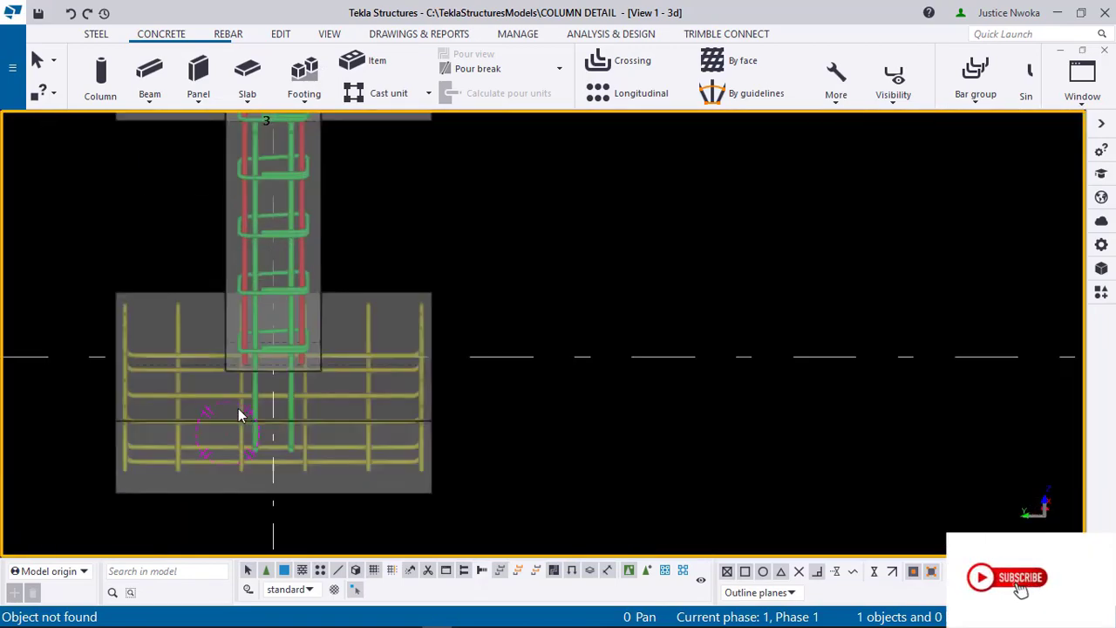
middle_drag(290, 425, 299, 432)
key(ctrl+p)
scroll(384, 412, down, 2)
middle_drag(261, 379, 406, 366)
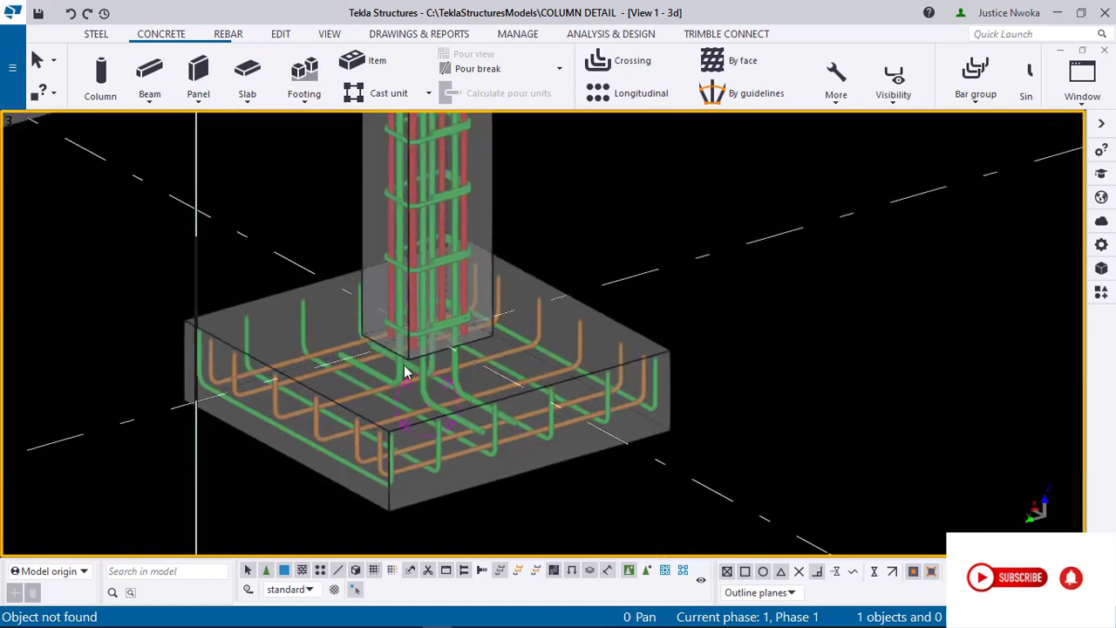
scroll(355, 410, up, 2)
scroll(449, 382, down, 2)
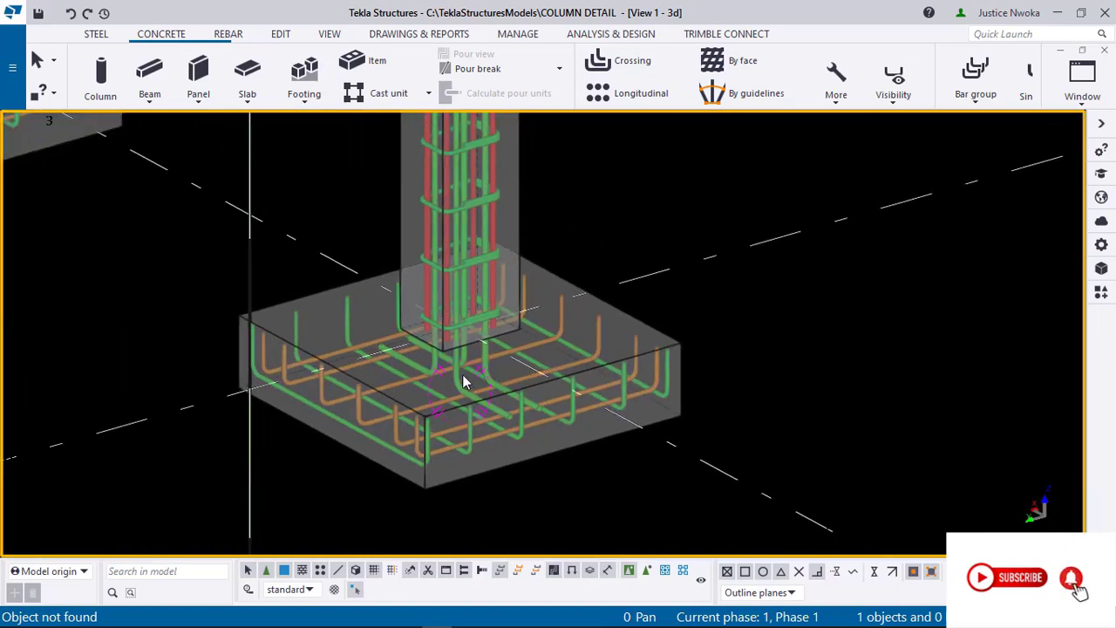
scroll(503, 350, up, 3)
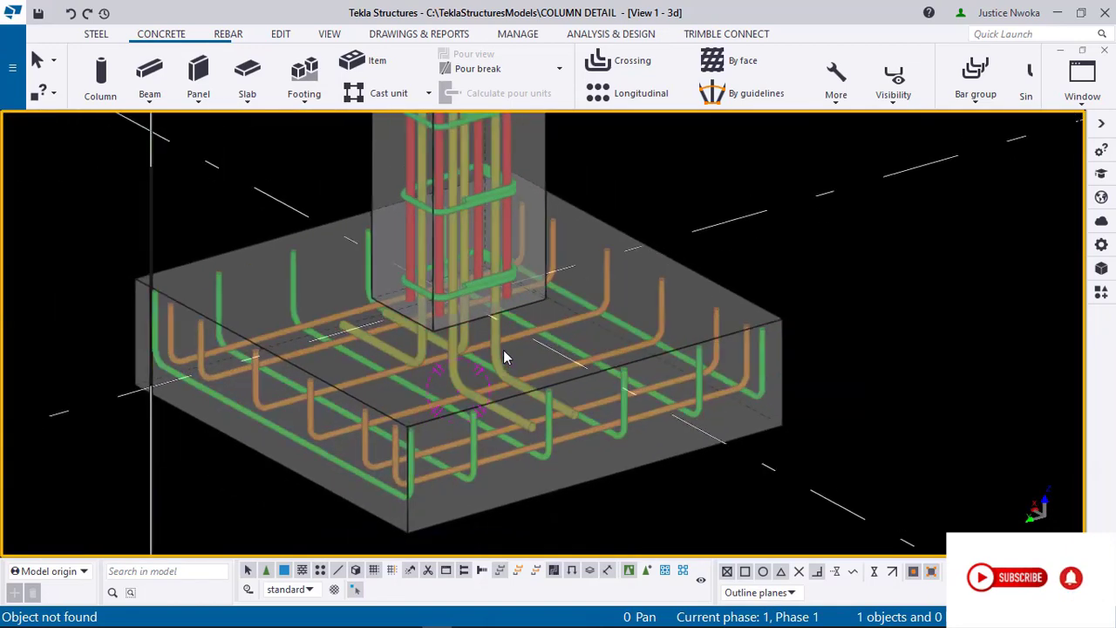
Step: Examine the bottom mesh and starter bars of the corner footing and compare them with the neighbouring footings
scroll(434, 324, down, 3)
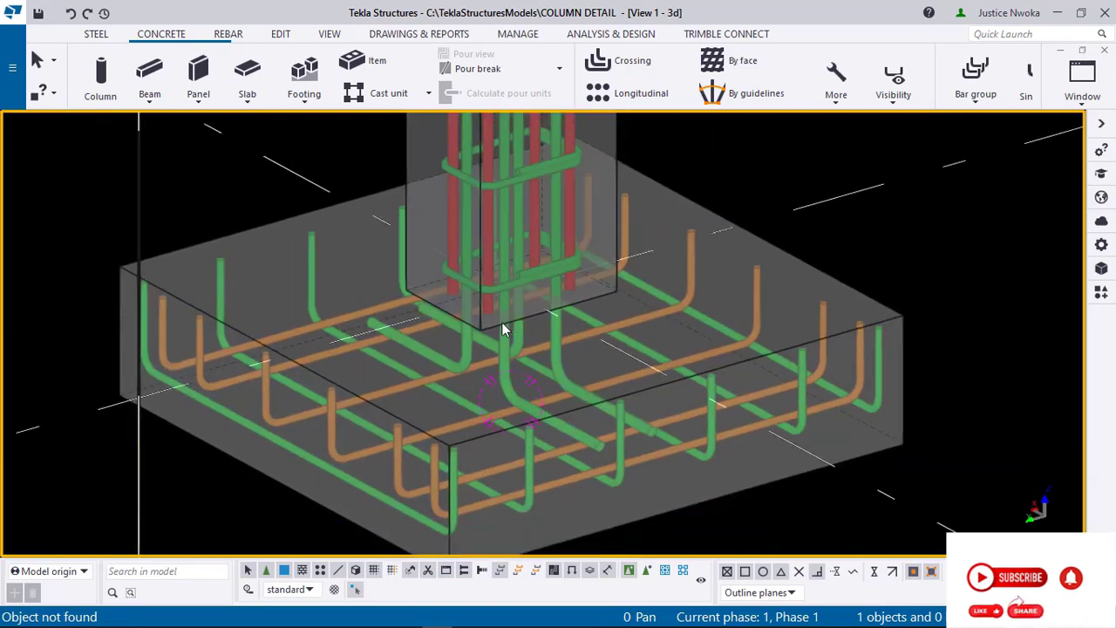
scroll(523, 353, down, 2)
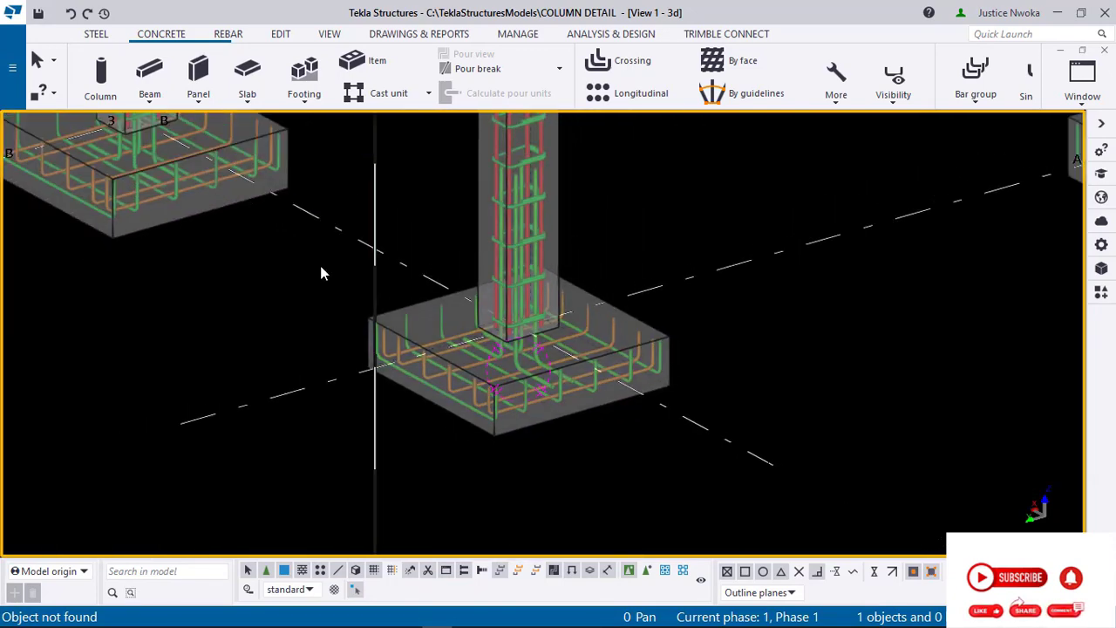
middle_drag(319, 269, 353, 270)
scroll(410, 283, up, 4)
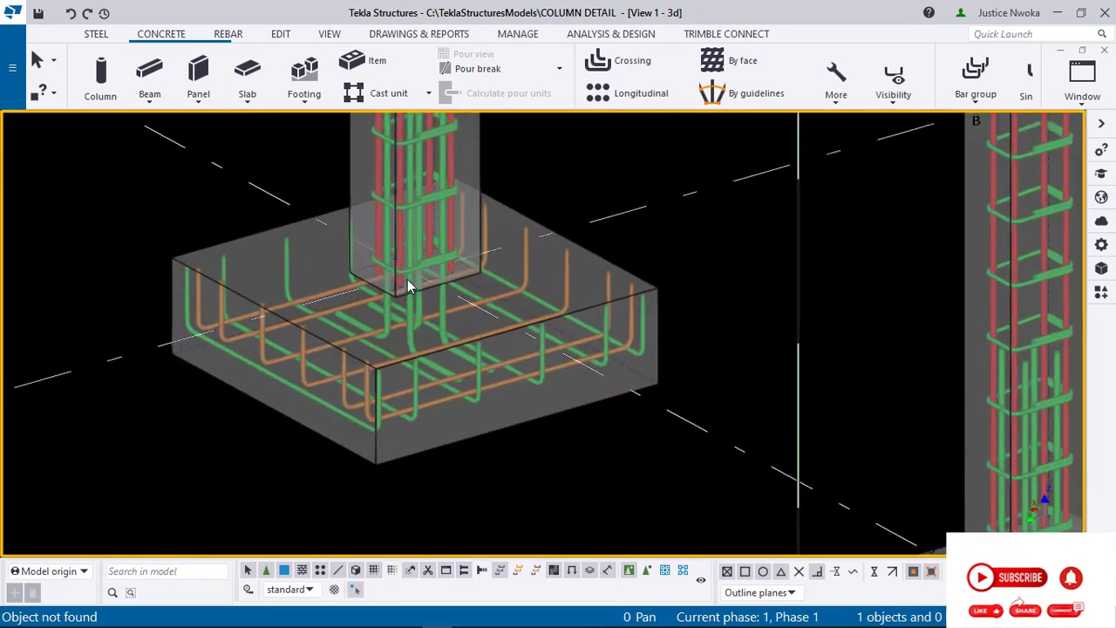
scroll(450, 296, down, 3)
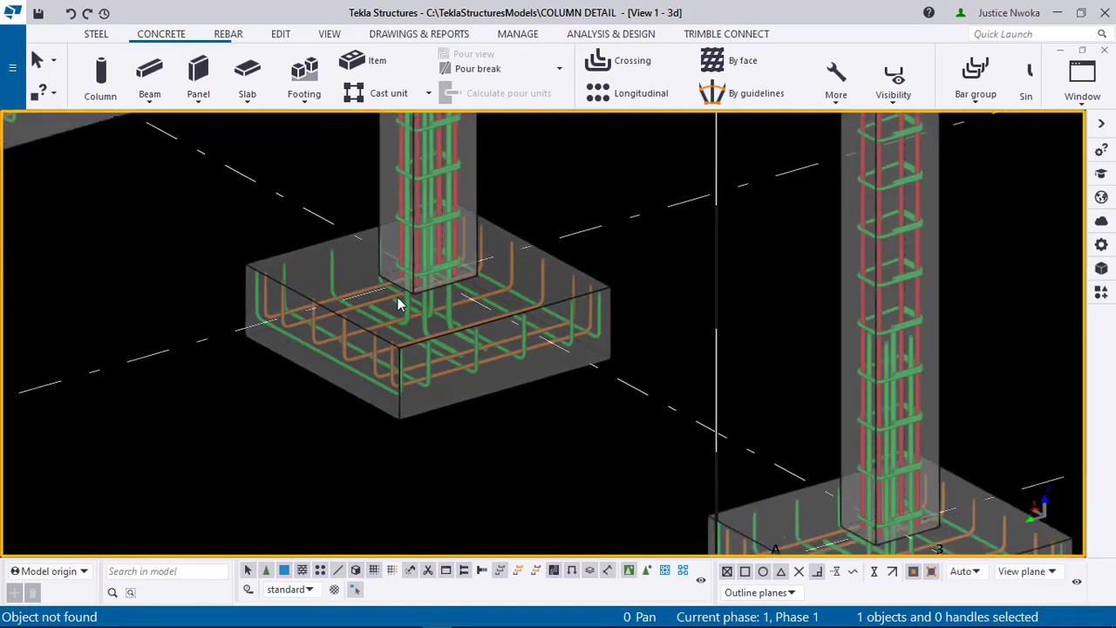
scroll(399, 307, up, 3)
scroll(413, 305, down, 5)
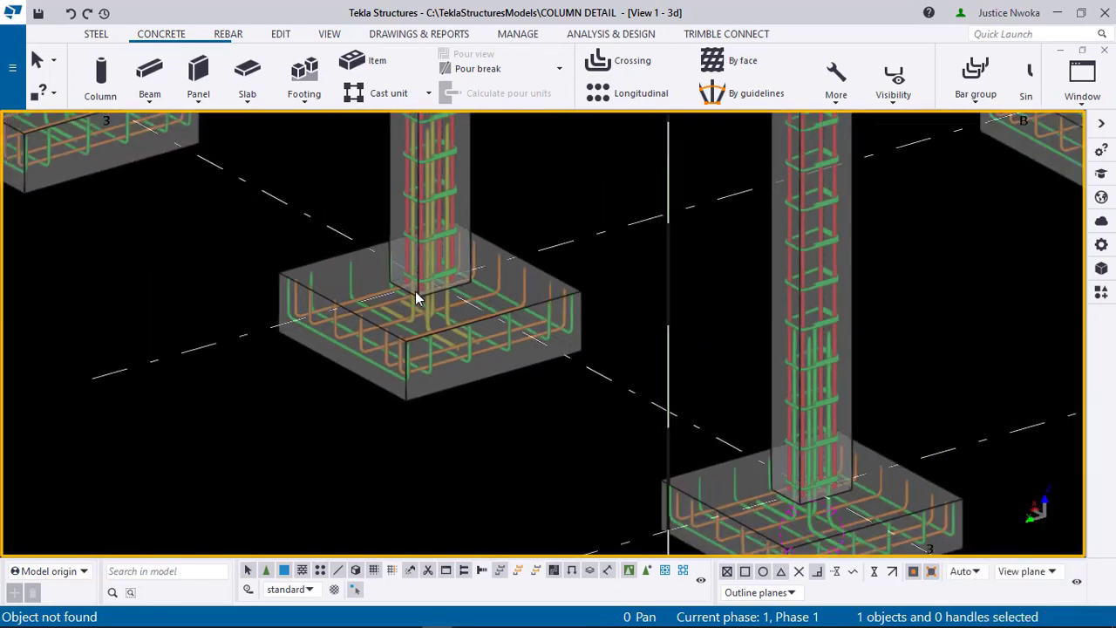
scroll(393, 327, down, 3)
Step: Examine the overall reinforced frame, including the slab mesh, edge beams, columns and pad footings
scroll(462, 324, up, 3)
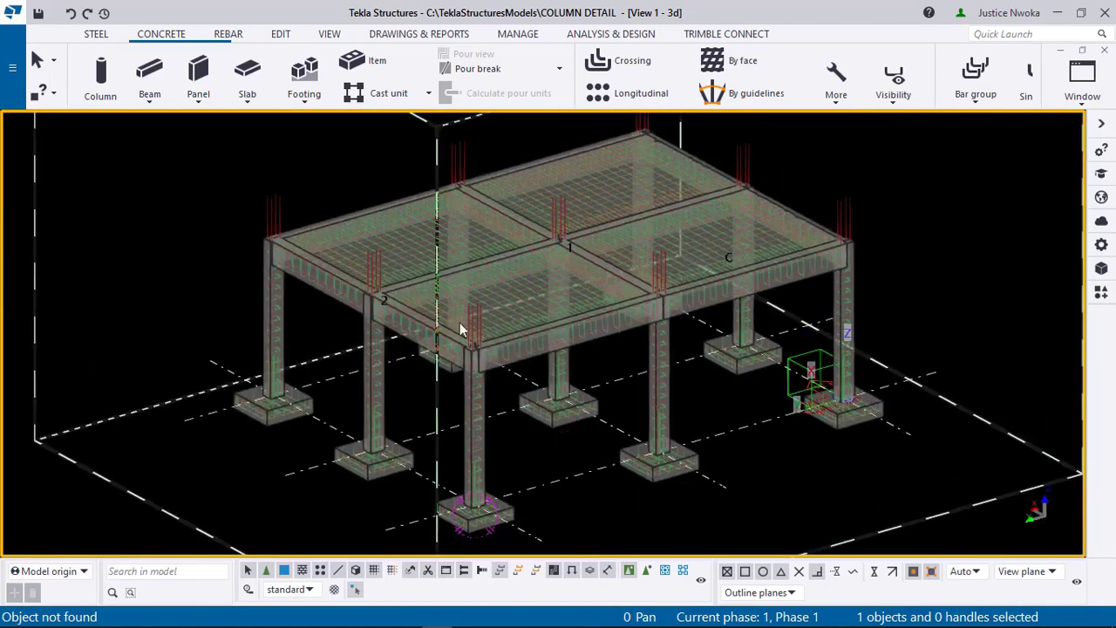
scroll(469, 296, down, 4)
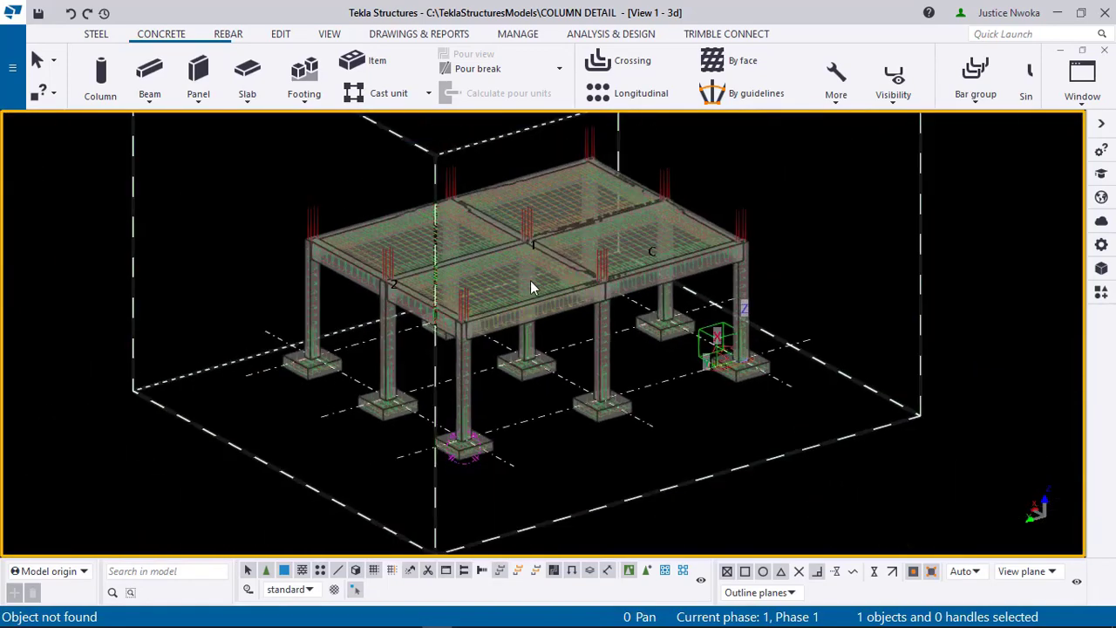
scroll(541, 261, up, 2)
scroll(488, 229, up, 3)
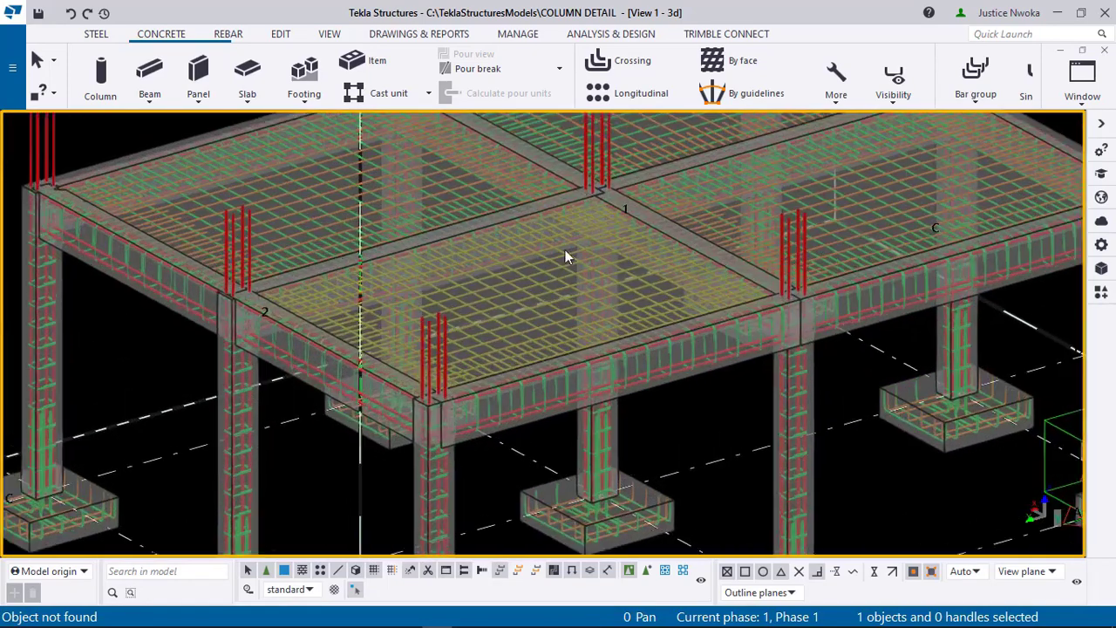
scroll(564, 253, down, 4)
scroll(506, 398, up, 3)
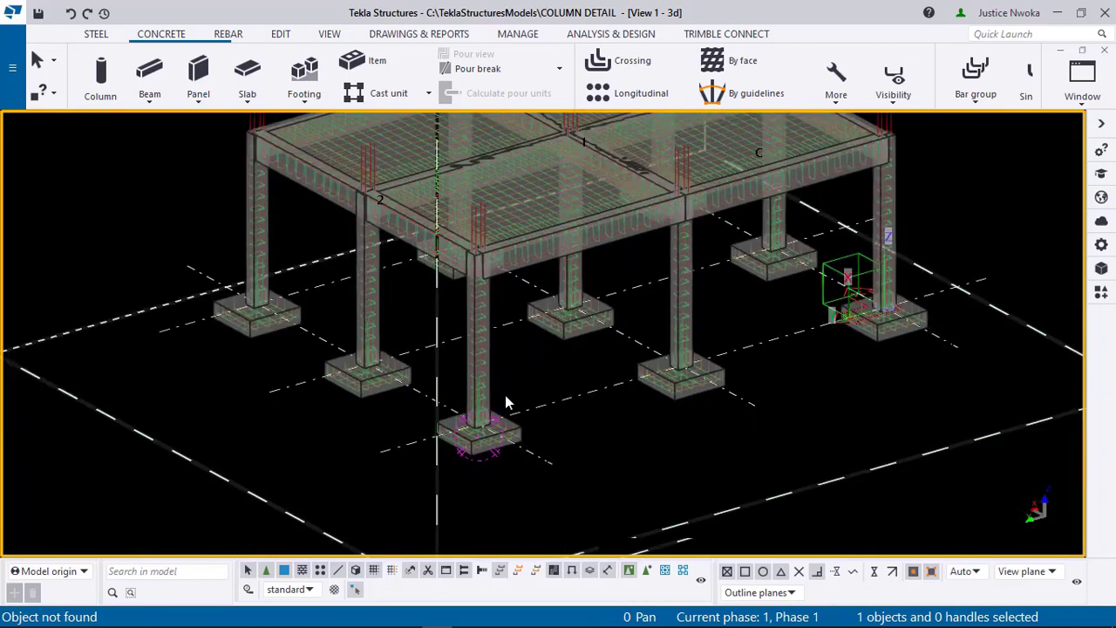
scroll(483, 323, down, 2)
scroll(471, 439, up, 3)
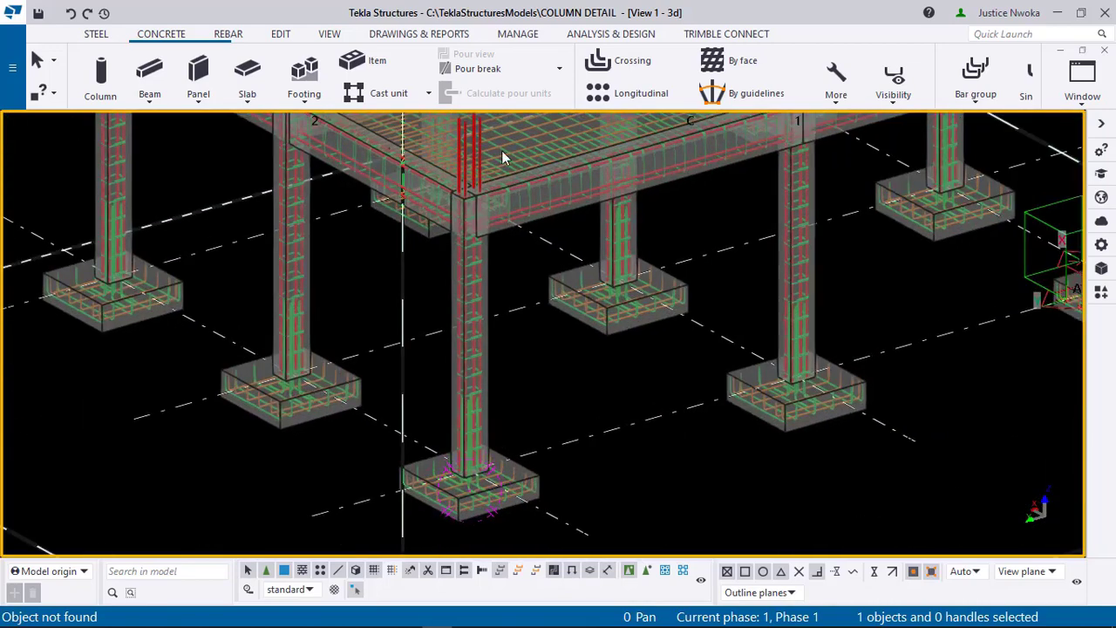
scroll(473, 391, down, 2)
Step: Examine how the starter bars lap with the main bars and stirrups in the lower part of the corner column
scroll(491, 386, up, 4)
scroll(492, 376, up, 2)
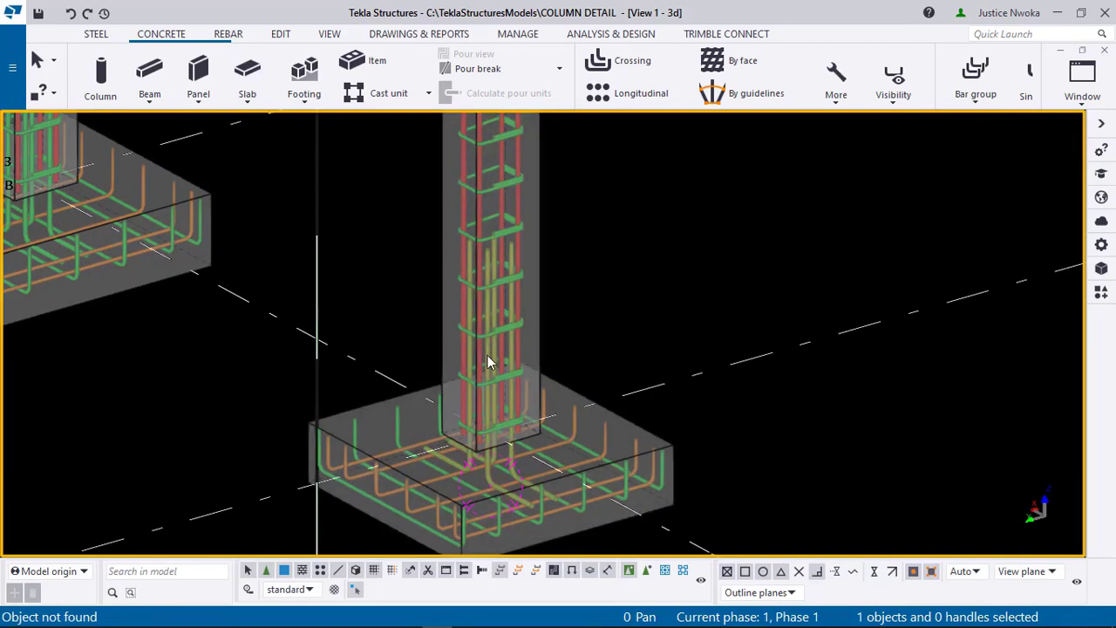
scroll(497, 371, down, 3)
scroll(497, 376, up, 4)
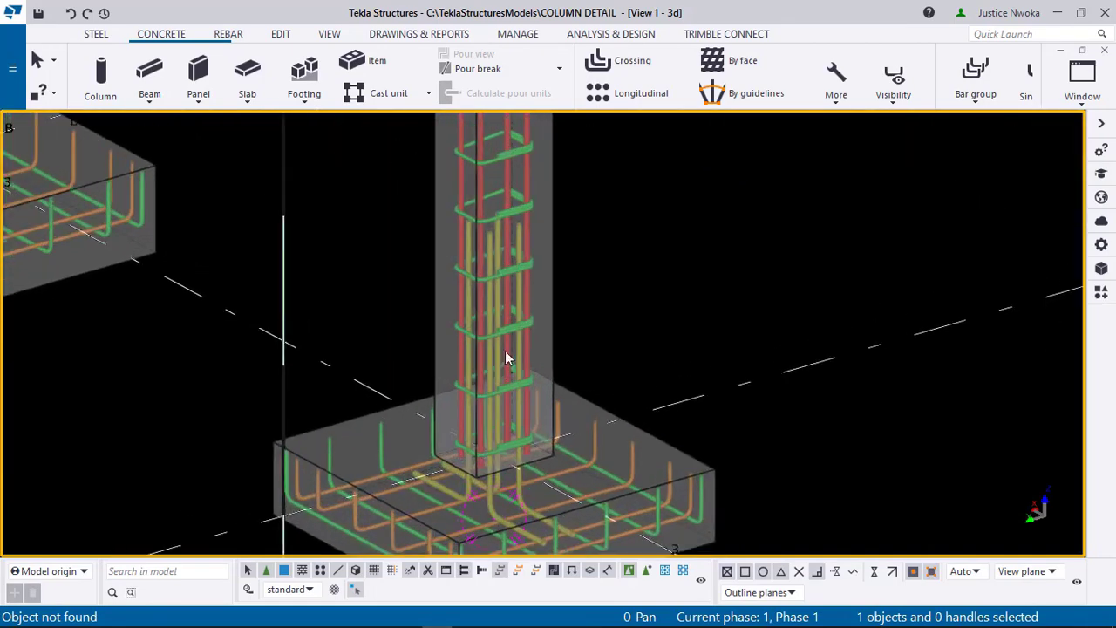
scroll(507, 359, down, 4)
scroll(503, 403, up, 3)
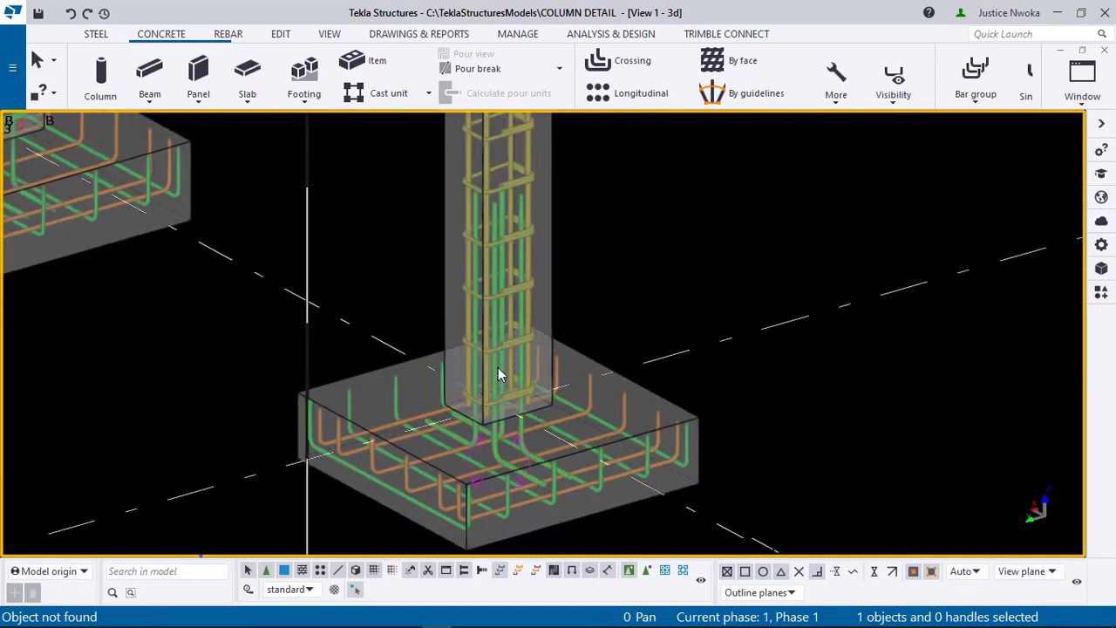
scroll(499, 375, down, 2)
scroll(499, 347, up, 3)
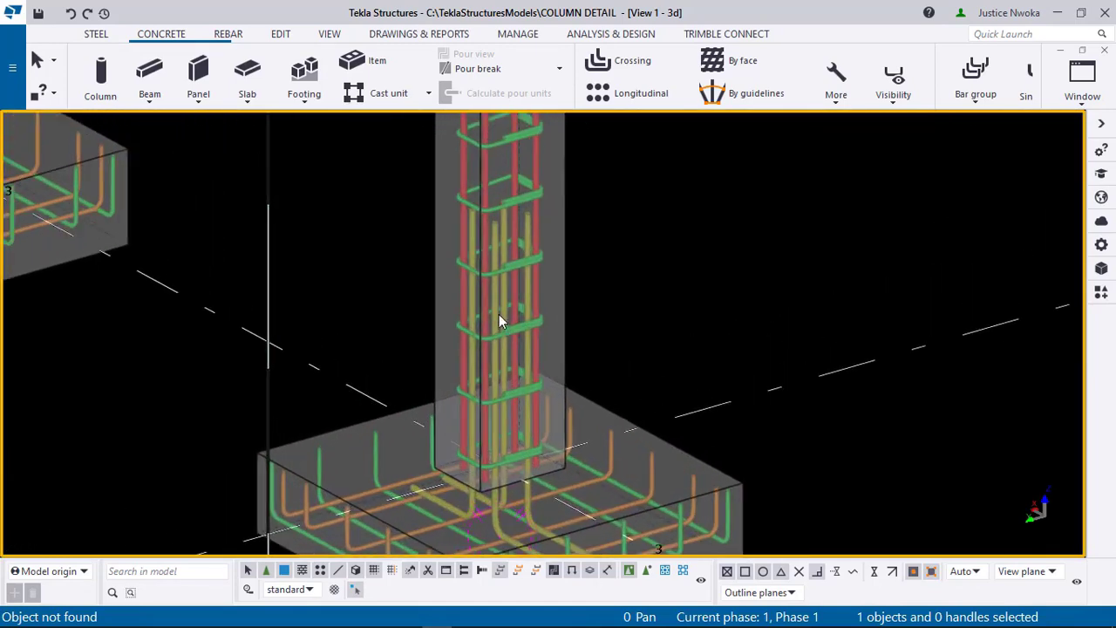
scroll(456, 282, down, 1)
scroll(490, 293, down, 3)
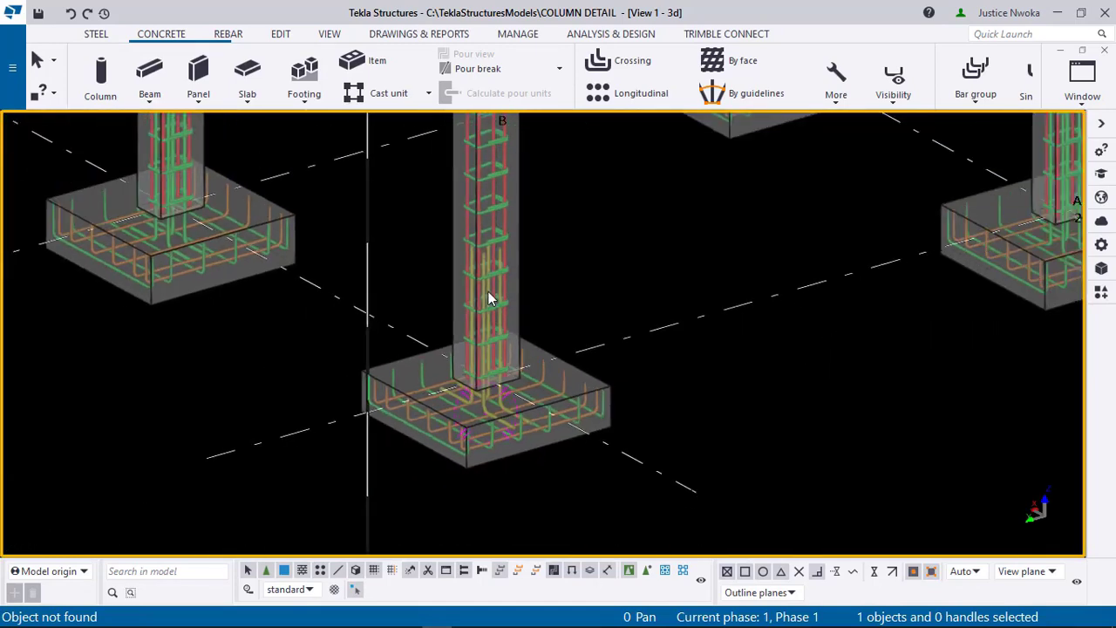
scroll(495, 279, up, 3)
scroll(482, 276, down, 8)
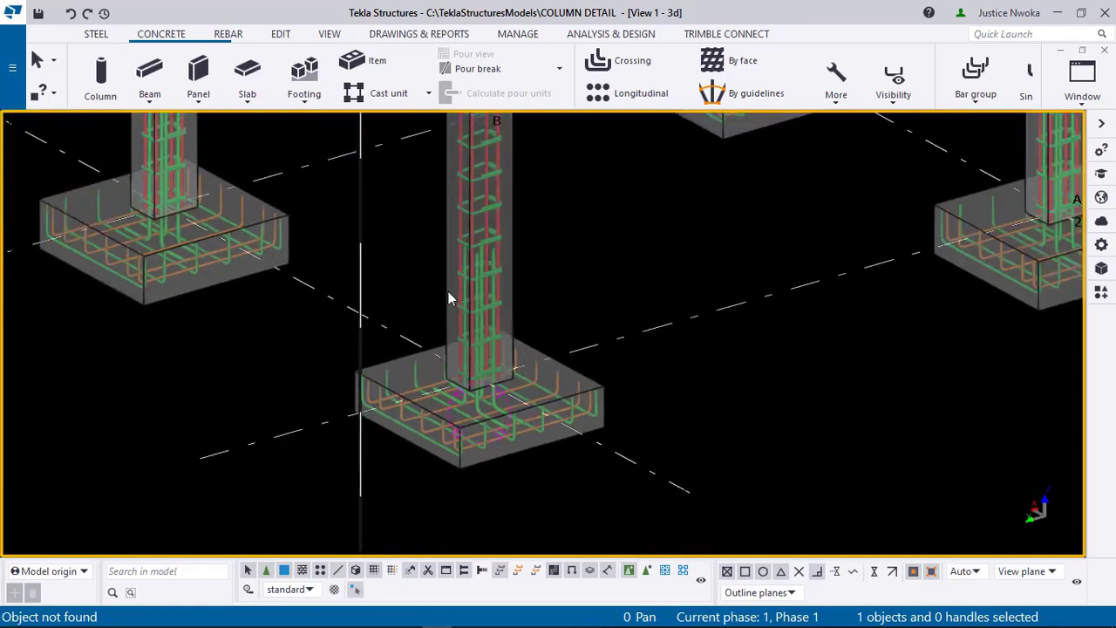
Step: Examine the edge beam reinforcement, the slab mesh and the column bars projecting above the slab along the front edge
middle_drag(406, 392, 406, 394)
scroll(464, 319, down, 3)
scroll(473, 320, up, 6)
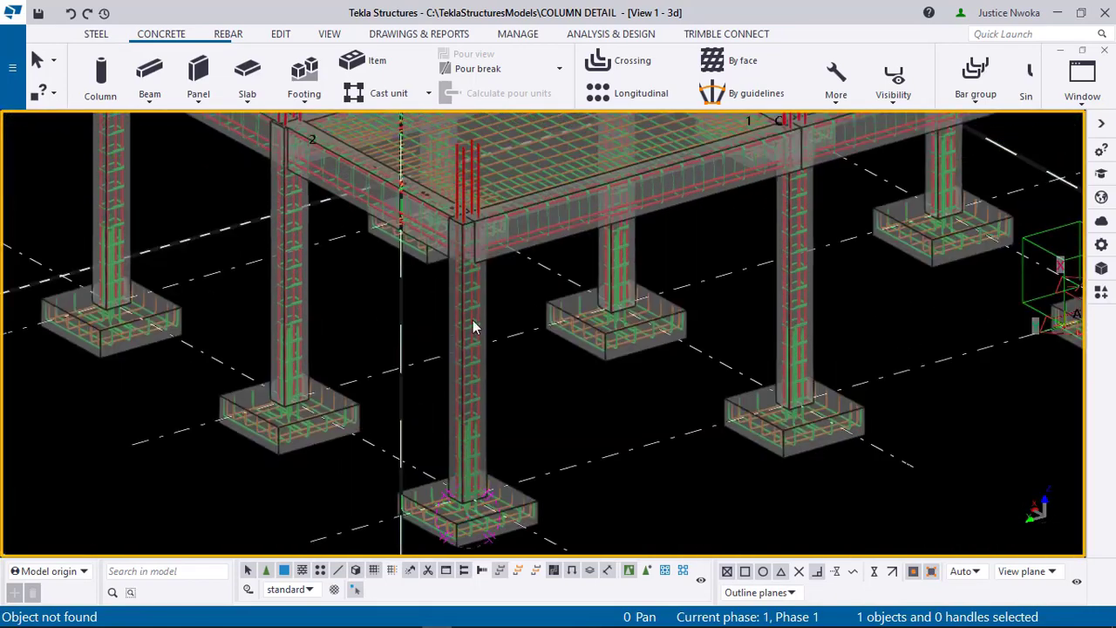
scroll(465, 212, down, 5)
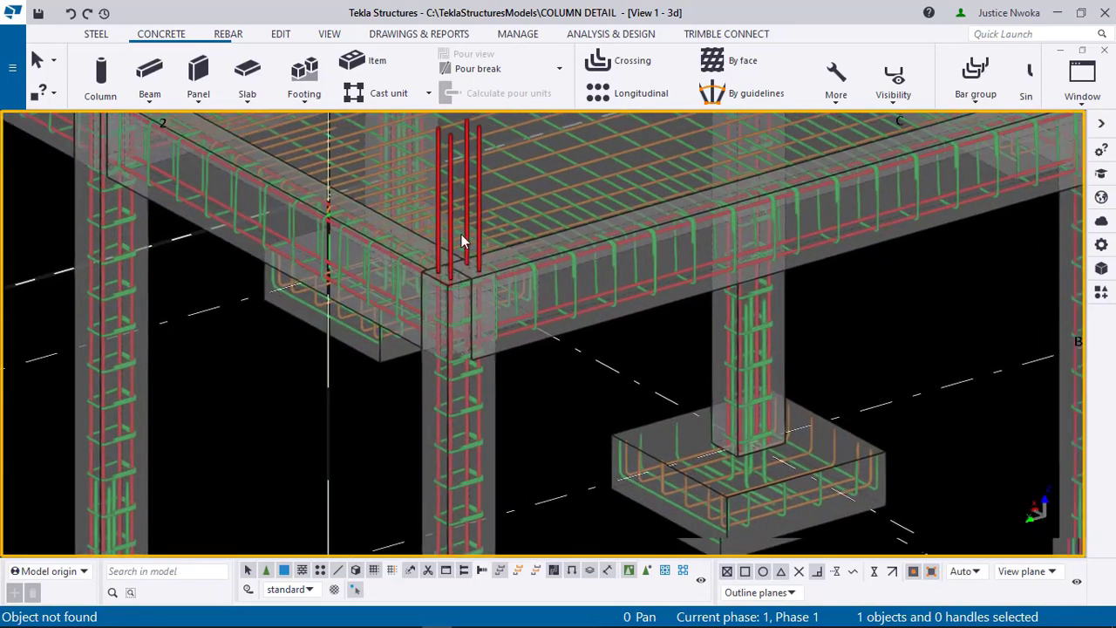
scroll(507, 302, up, 6)
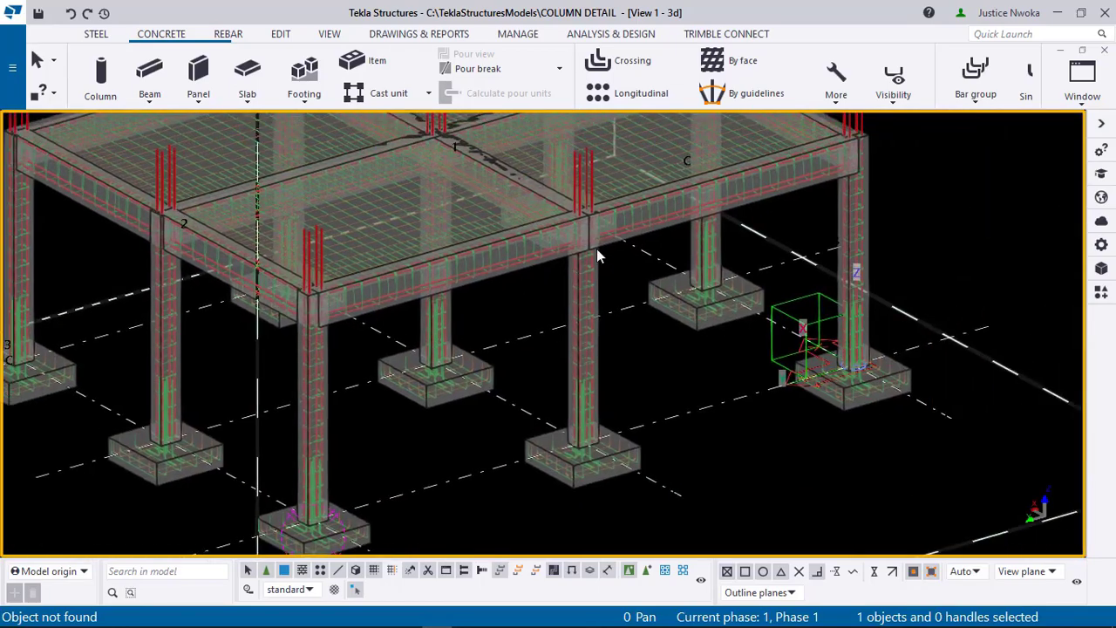
scroll(536, 219, down, 4)
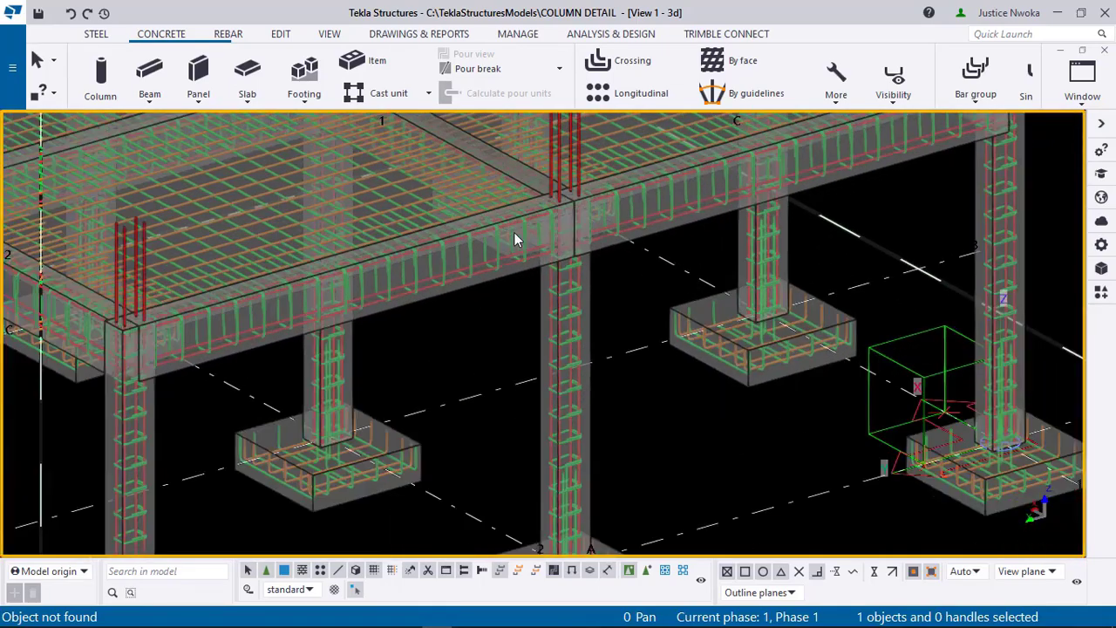
scroll(514, 222, up, 2)
scroll(521, 203, down, 1)
middle_drag(521, 203, 525, 259)
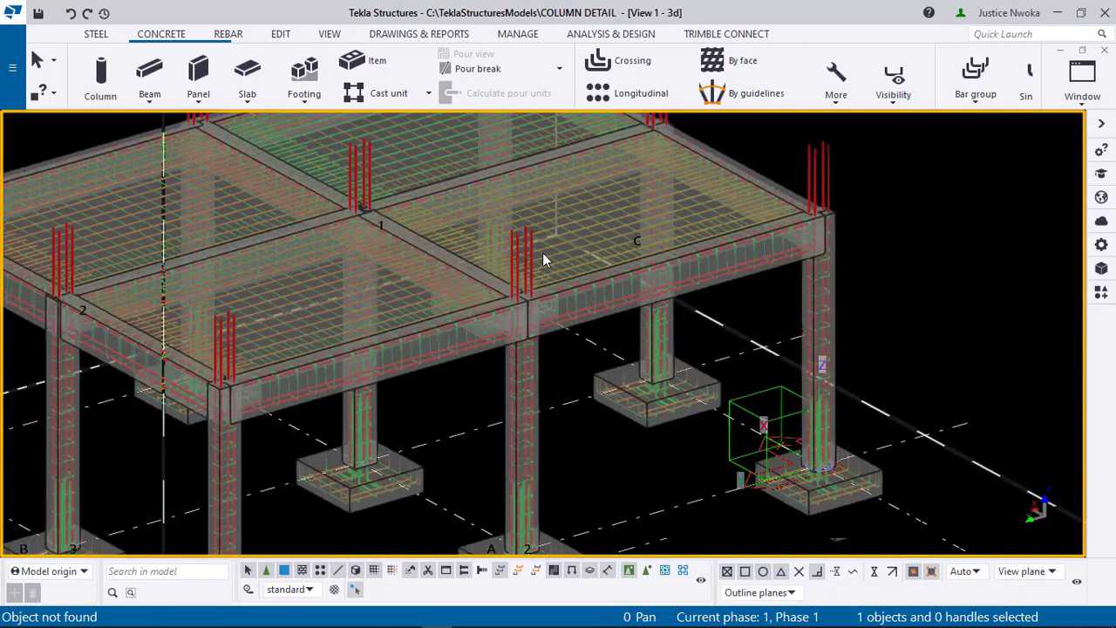
scroll(535, 244, up, 2)
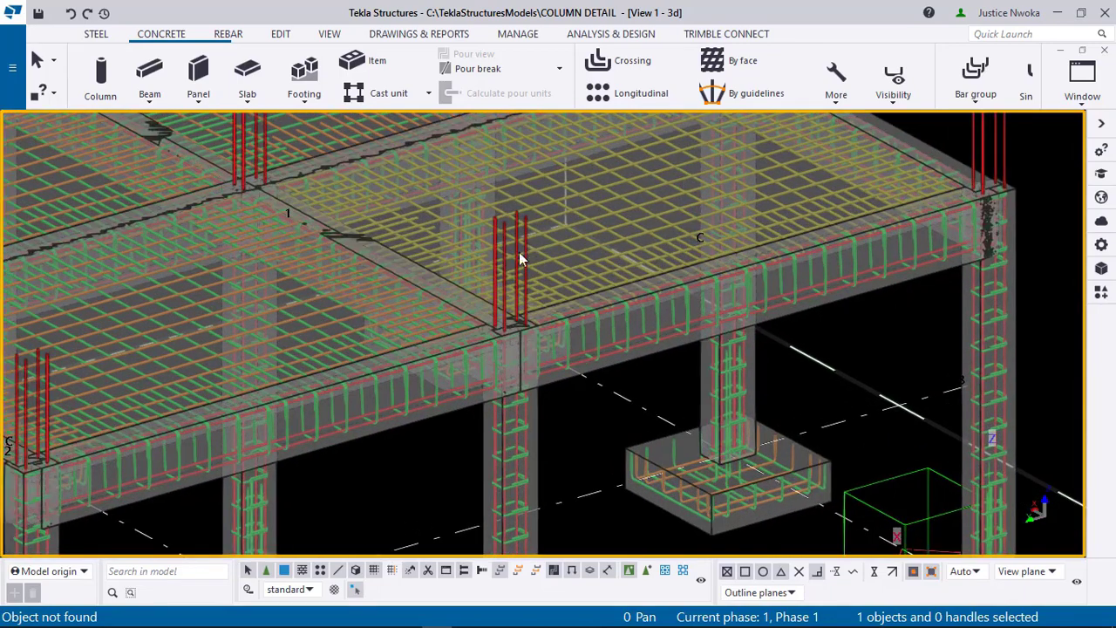
scroll(528, 247, down, 3)
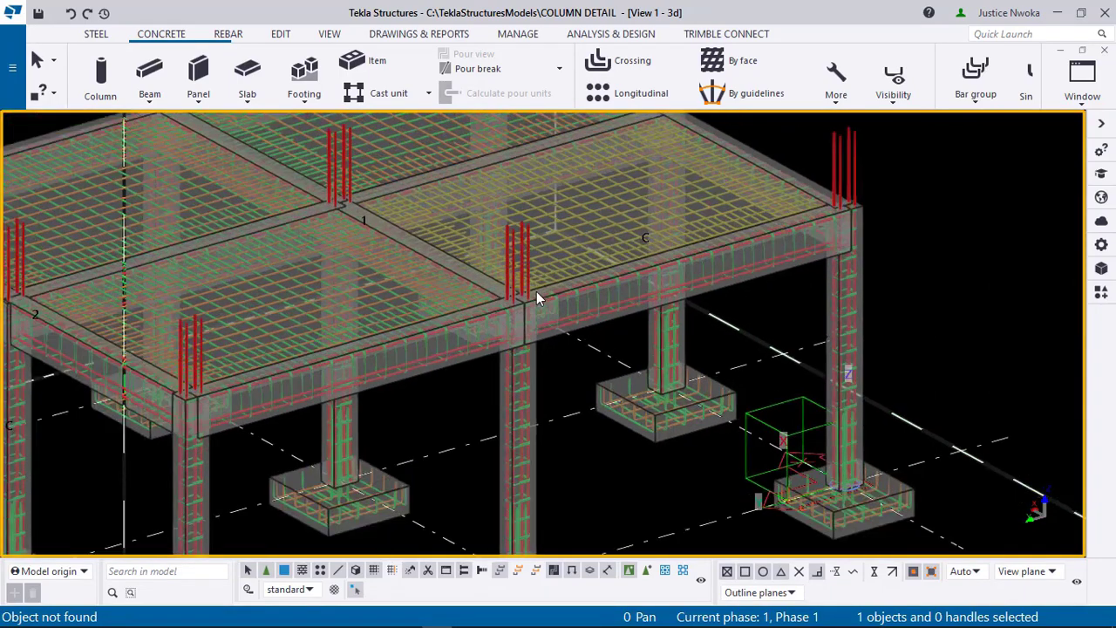
middle_drag(536, 291, 449, 297)
Step: Examine the column bars, starter bars and bottom mesh at the footing at gridlines A and 2, and its surrounding frame
scroll(449, 297, up, 1)
scroll(449, 297, up, 3)
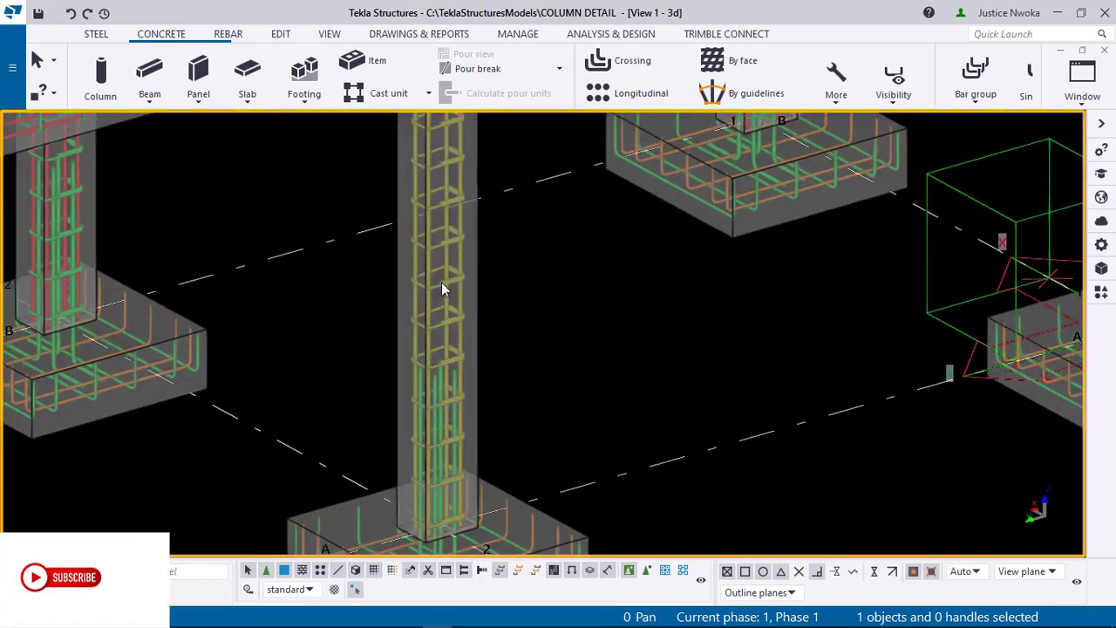
scroll(459, 294, down, 2)
middle_drag(458, 380, 512, 305)
scroll(505, 376, up, 2)
scroll(512, 301, down, 2)
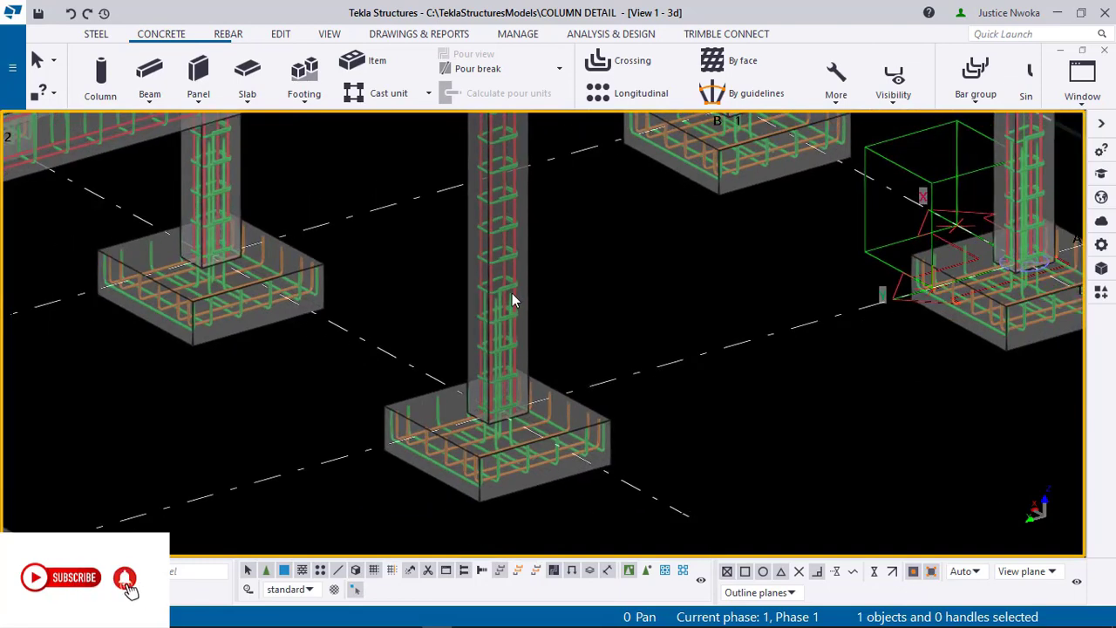
scroll(494, 391, down, 2)
scroll(519, 375, up, 4)
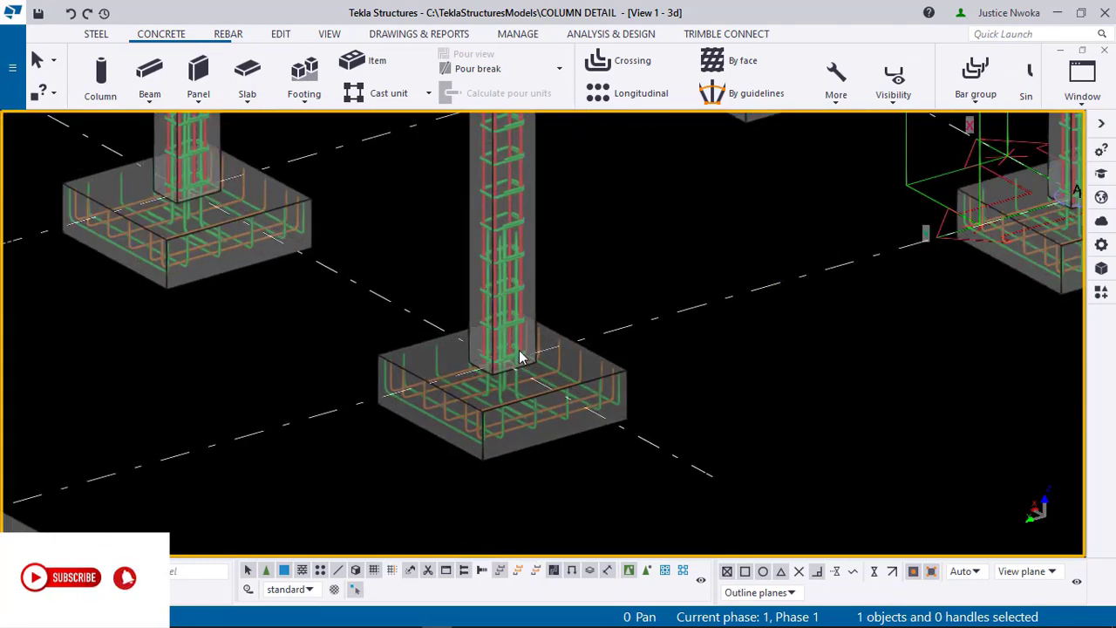
scroll(512, 320, up, 4)
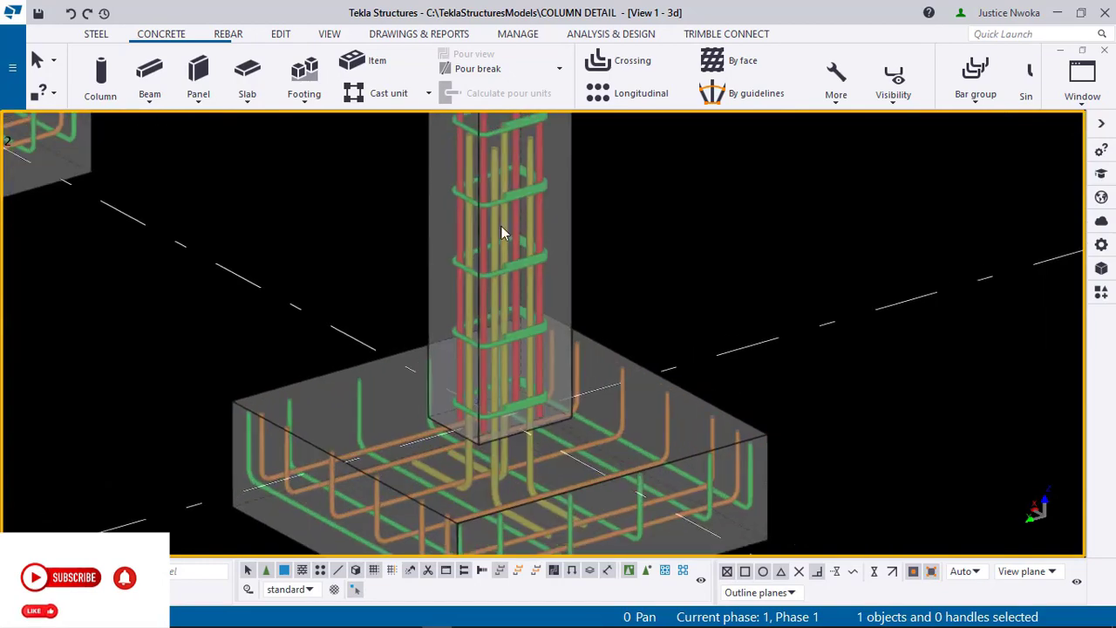
scroll(511, 319, down, 2)
scroll(523, 301, down, 4)
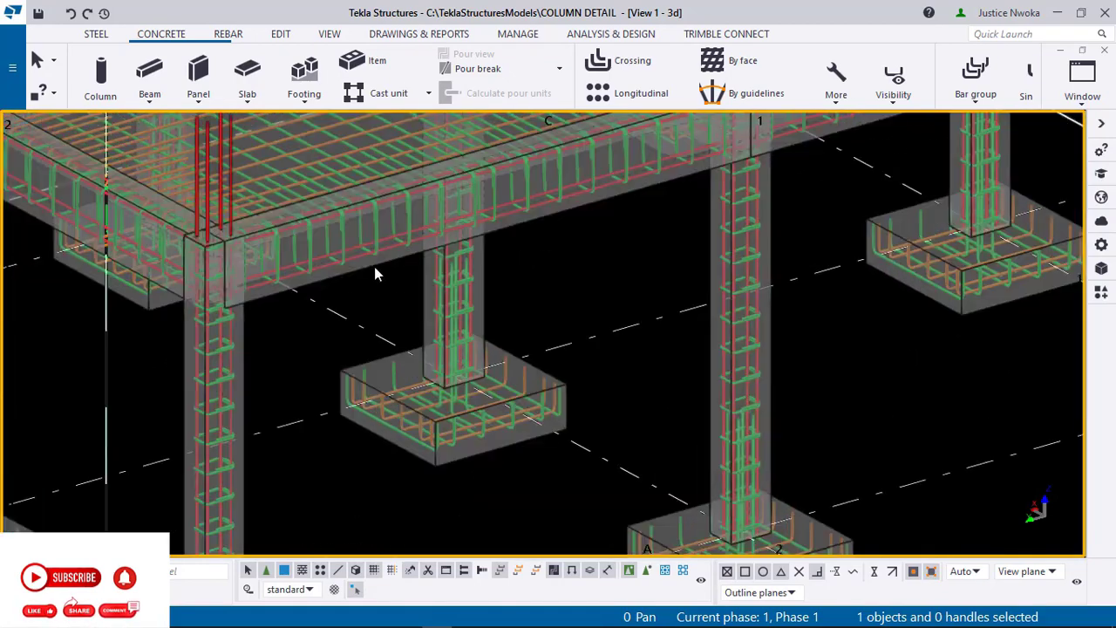
middle_drag(374, 274, 460, 347)
scroll(486, 311, down, 5)
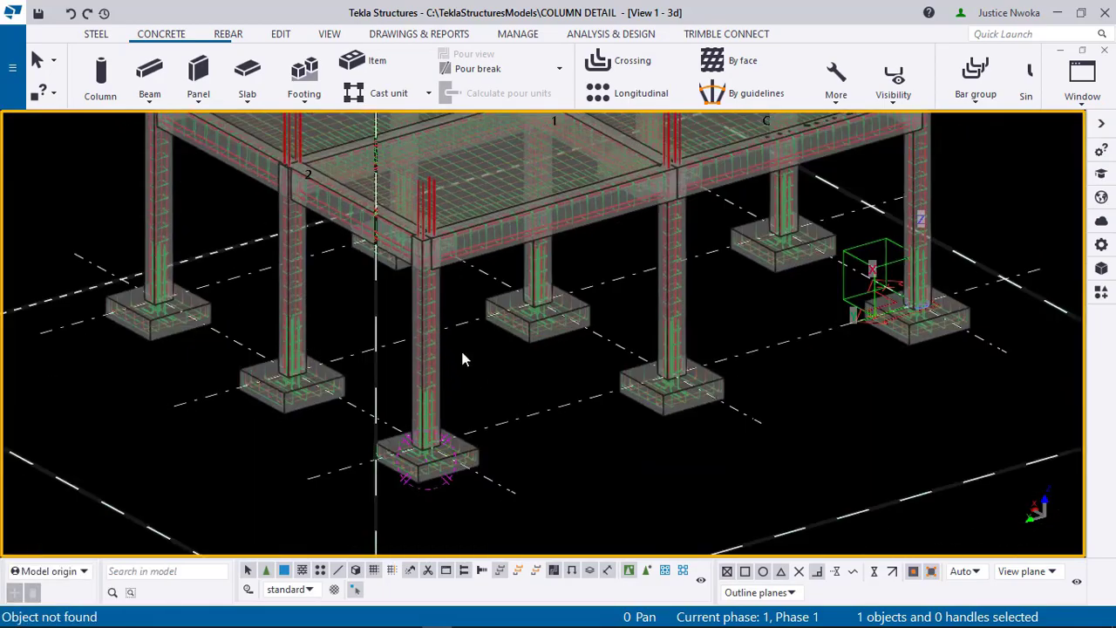